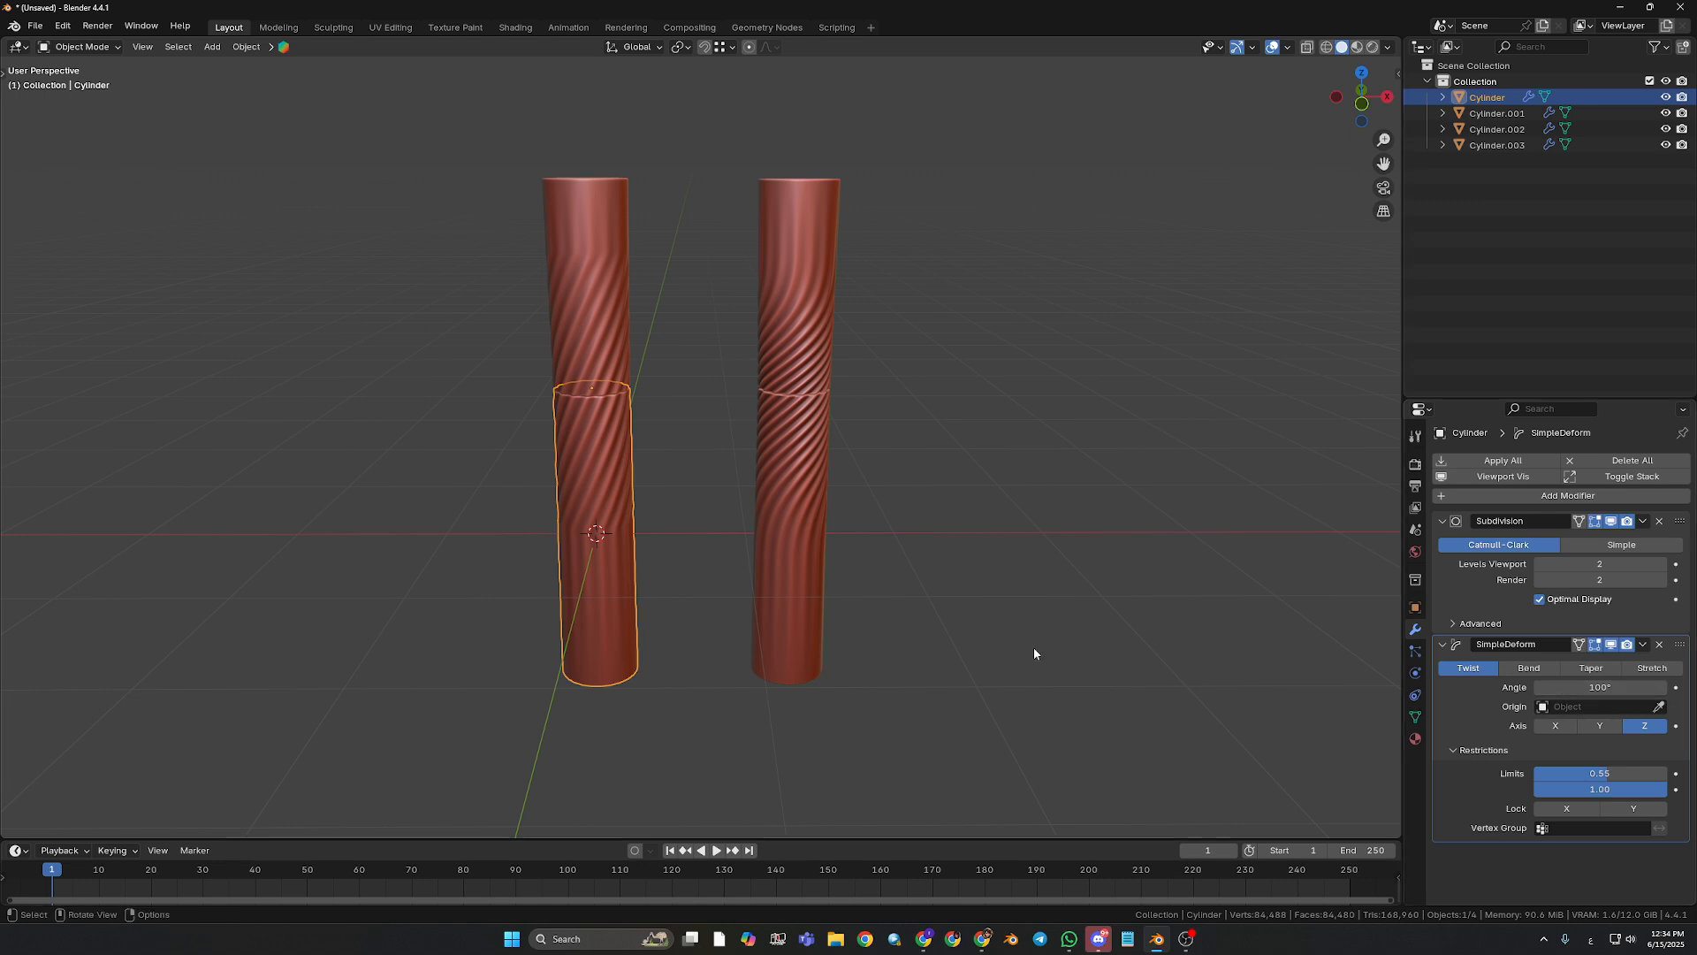
- Examine the two finished twisted columns and the modifiers on their lower halves from several angles
click(777, 501)
middle_drag(864, 591, 893, 577)
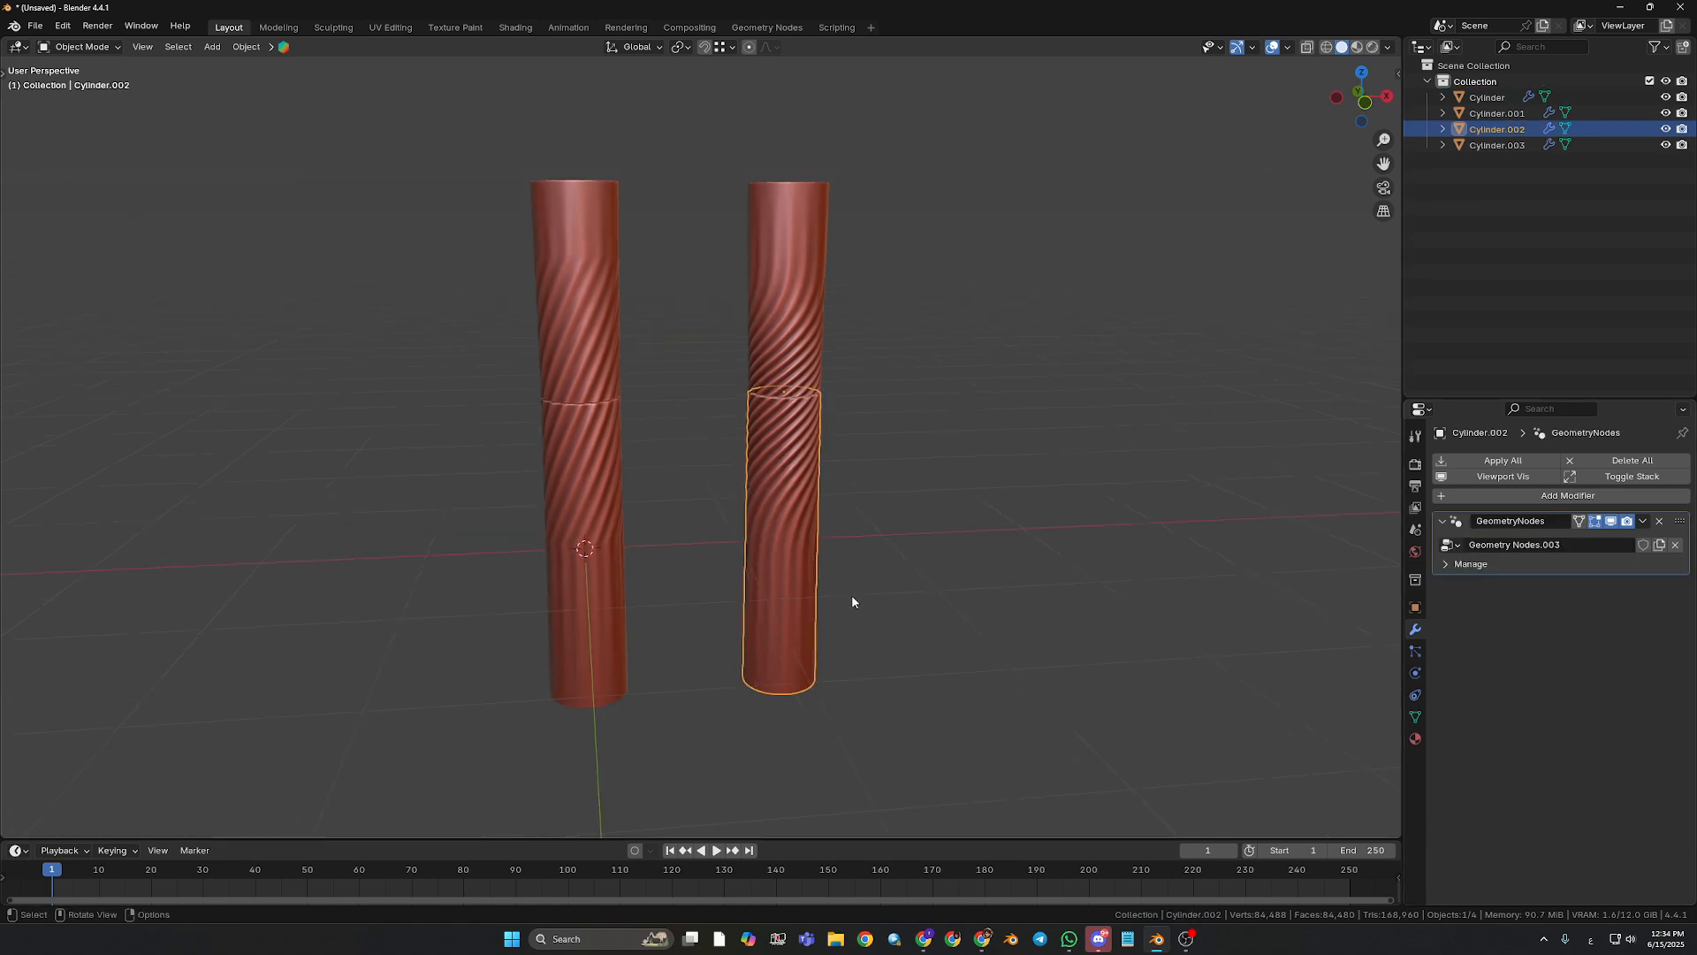
scroll(852, 594, up, 3)
click(938, 428)
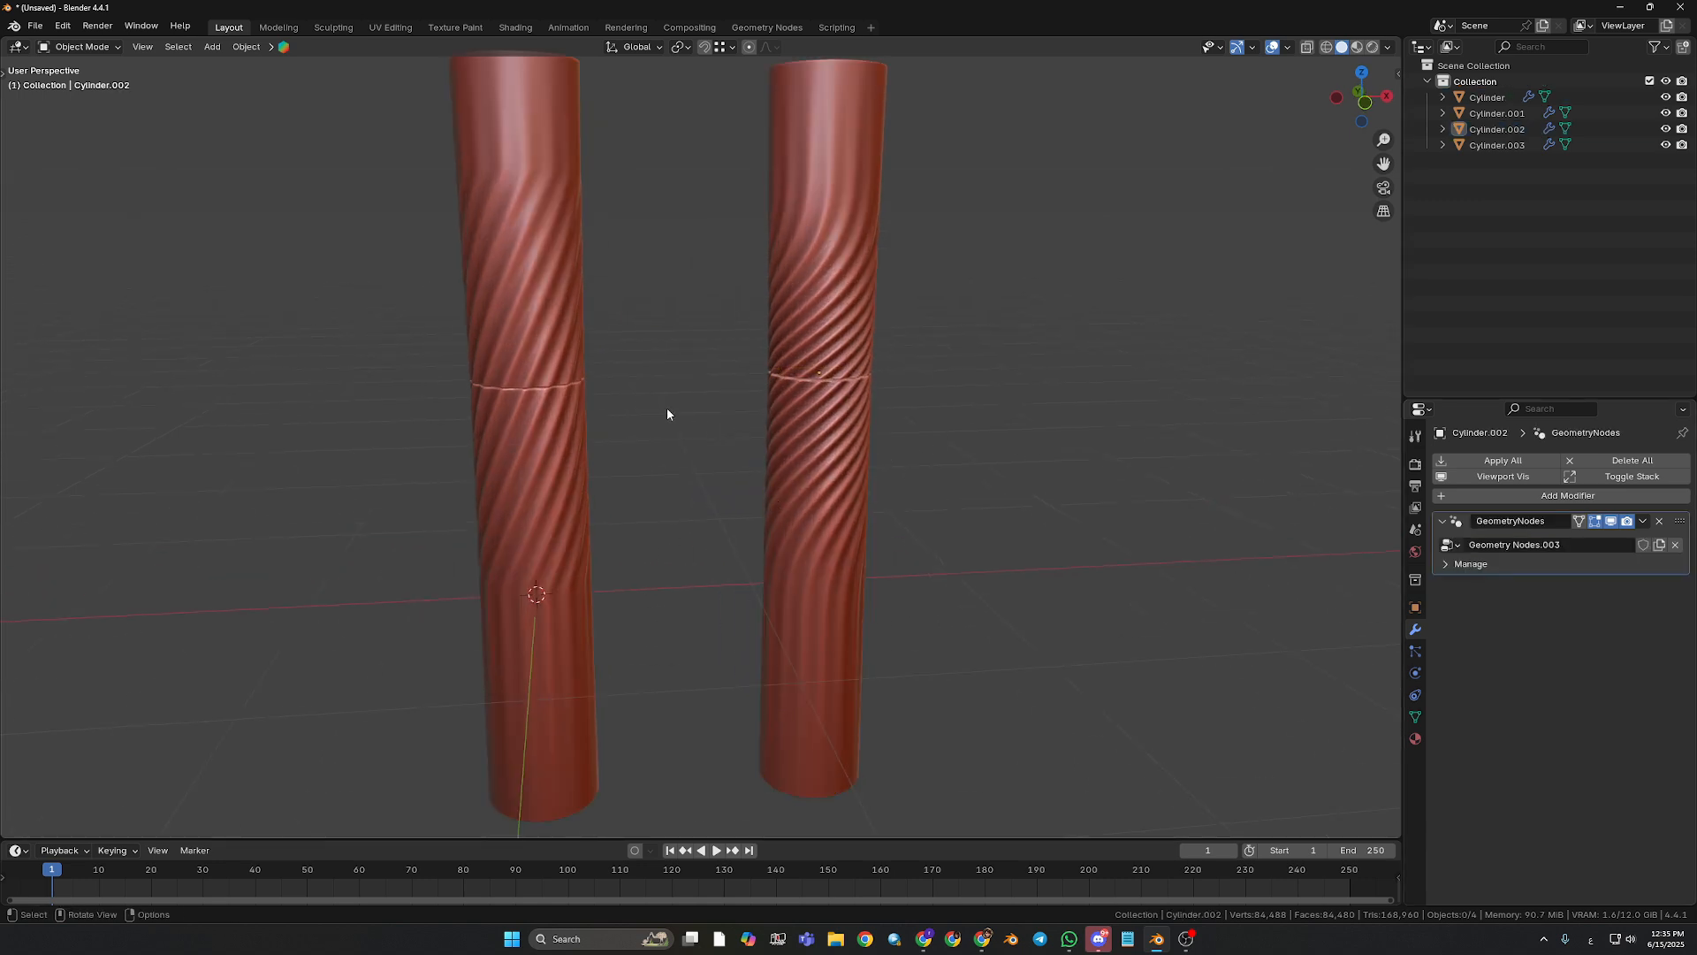
click(565, 450)
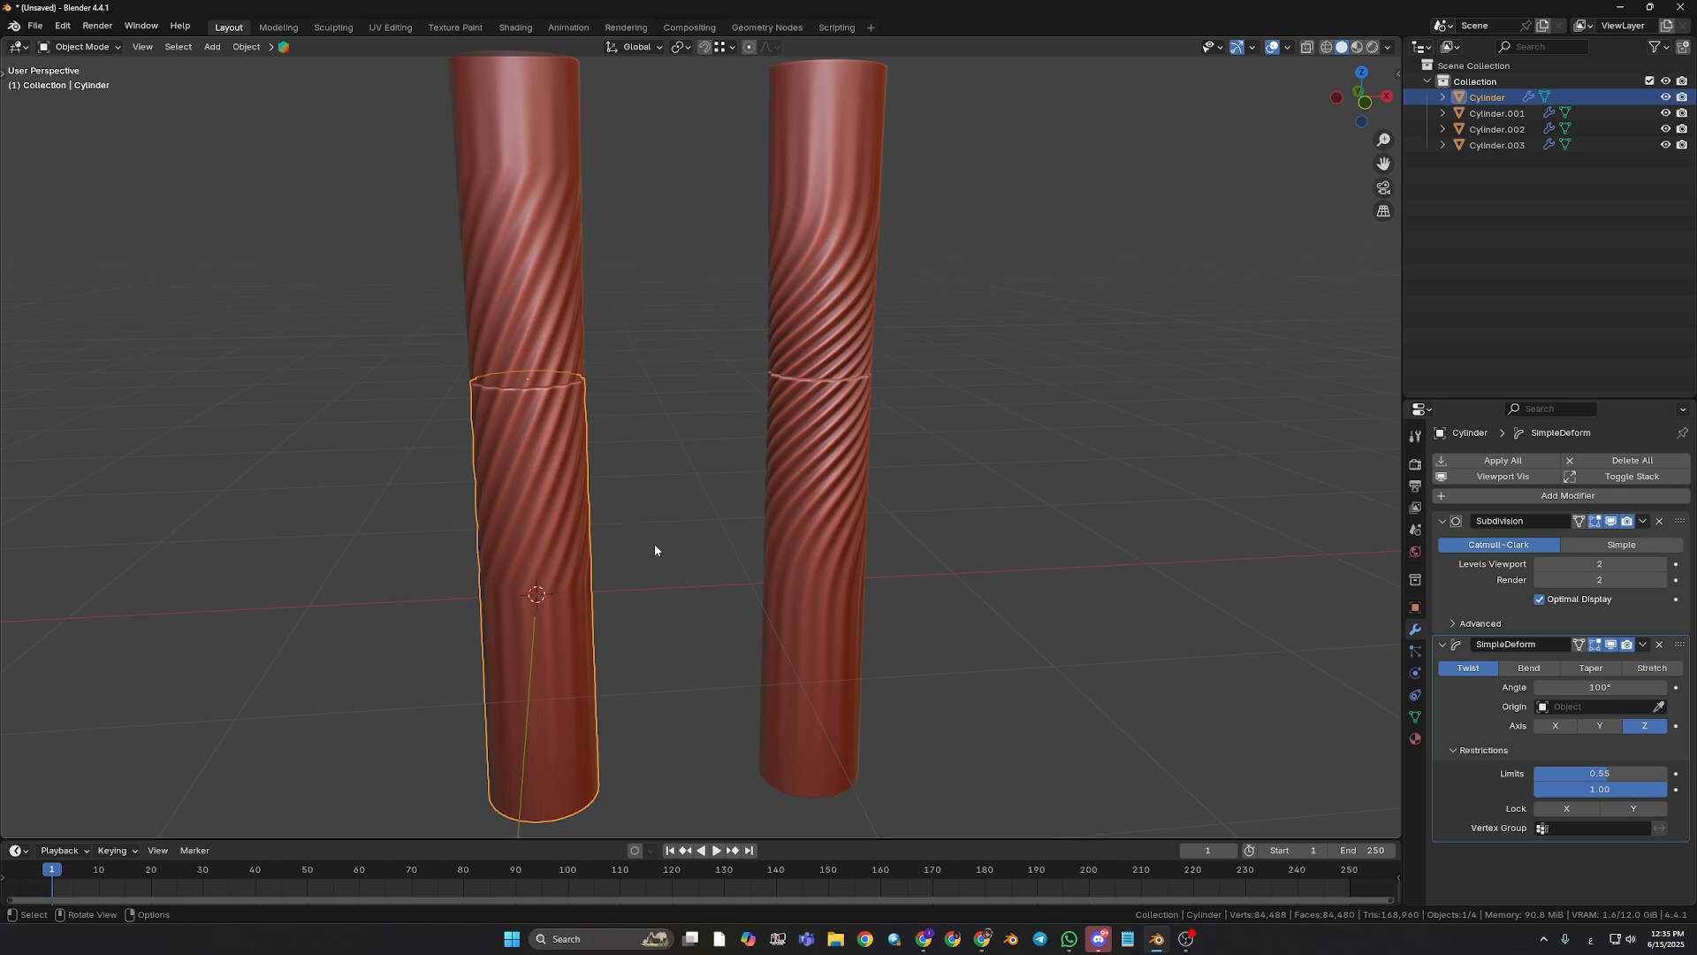
middle_drag(602, 486, 534, 442)
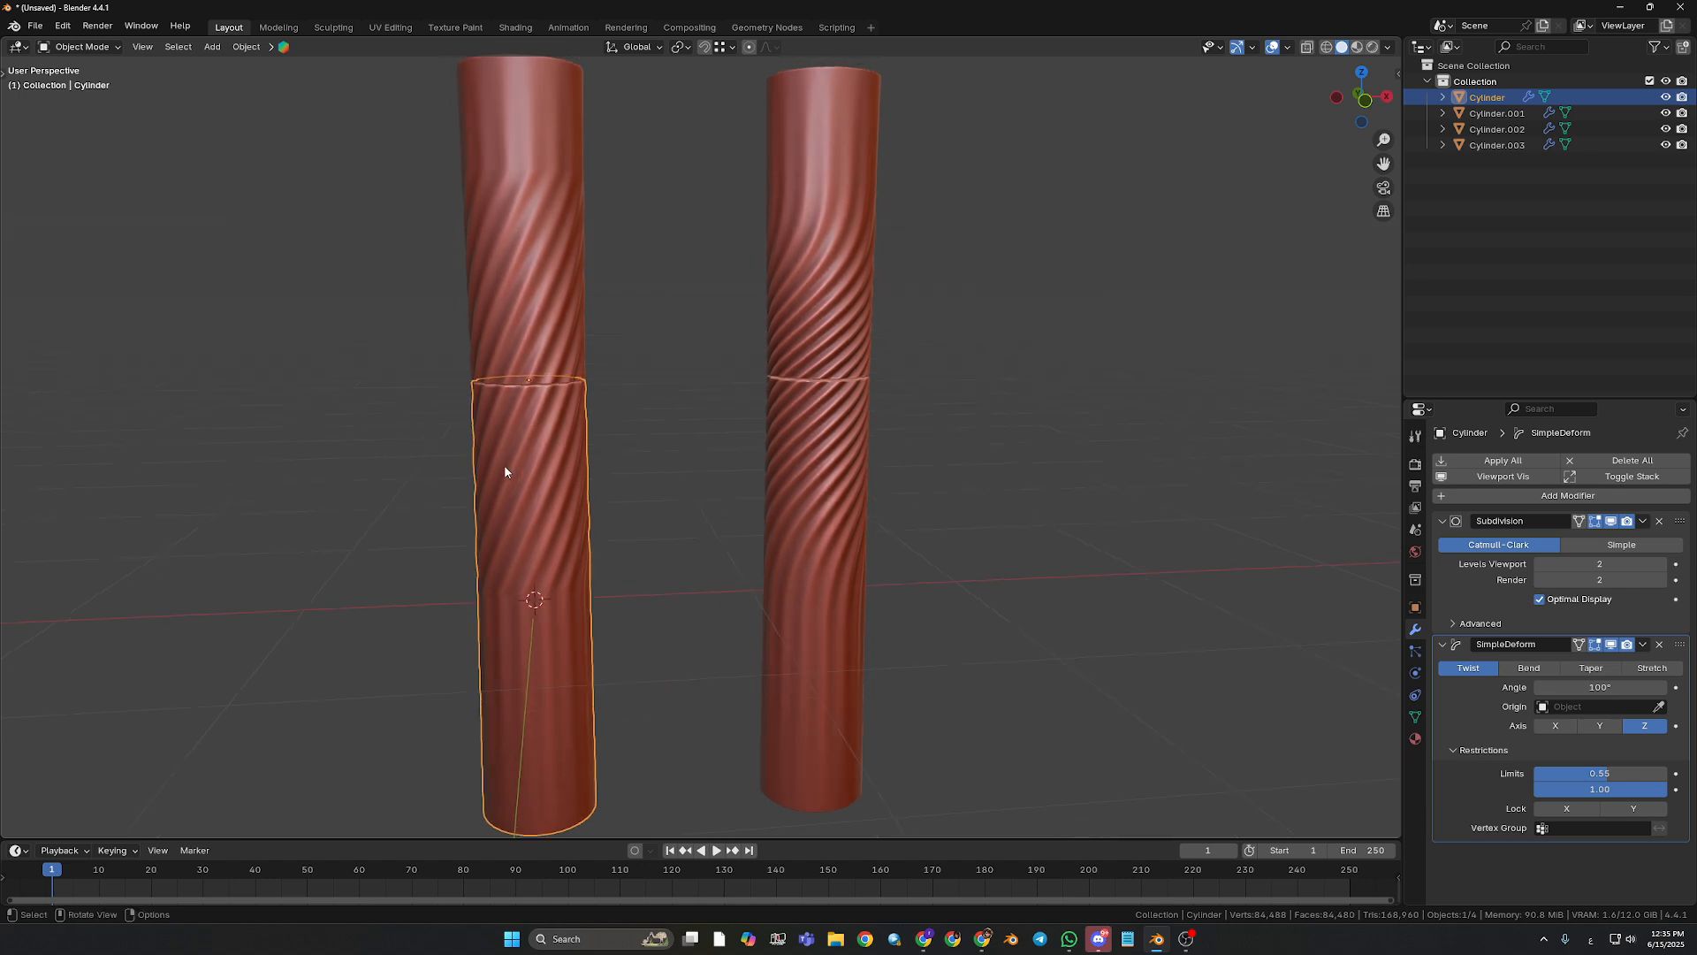
middle_drag(560, 518, 610, 548)
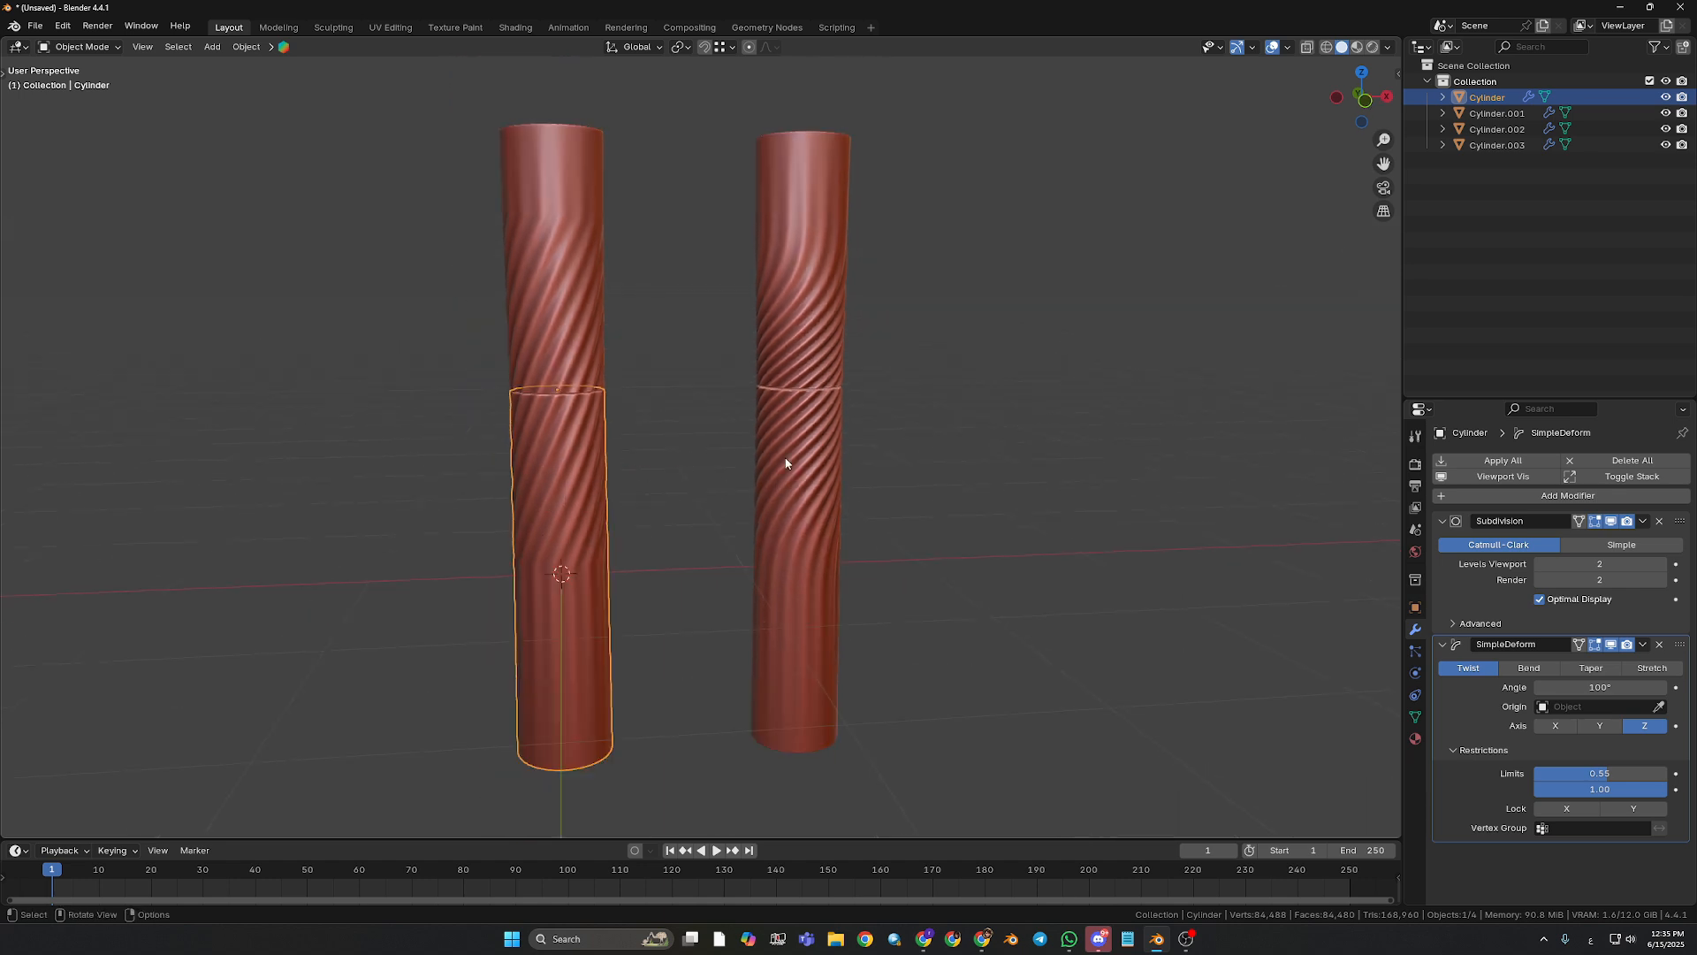
click(784, 512)
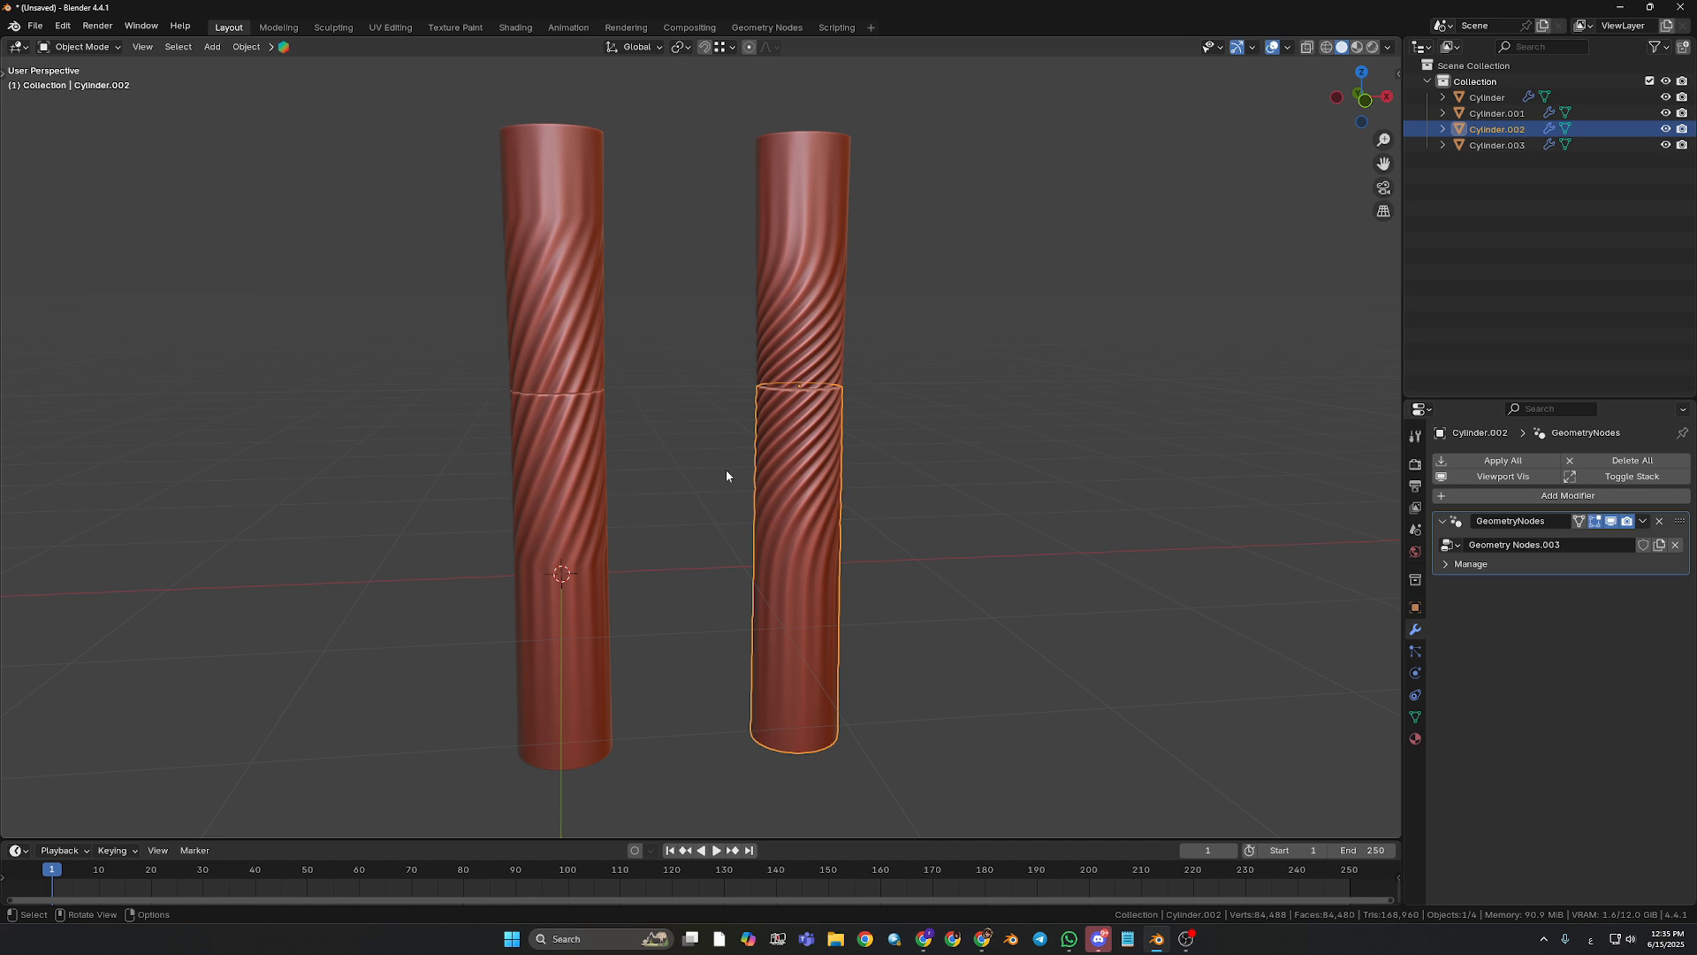
scroll(692, 513, up, 2)
click(662, 535)
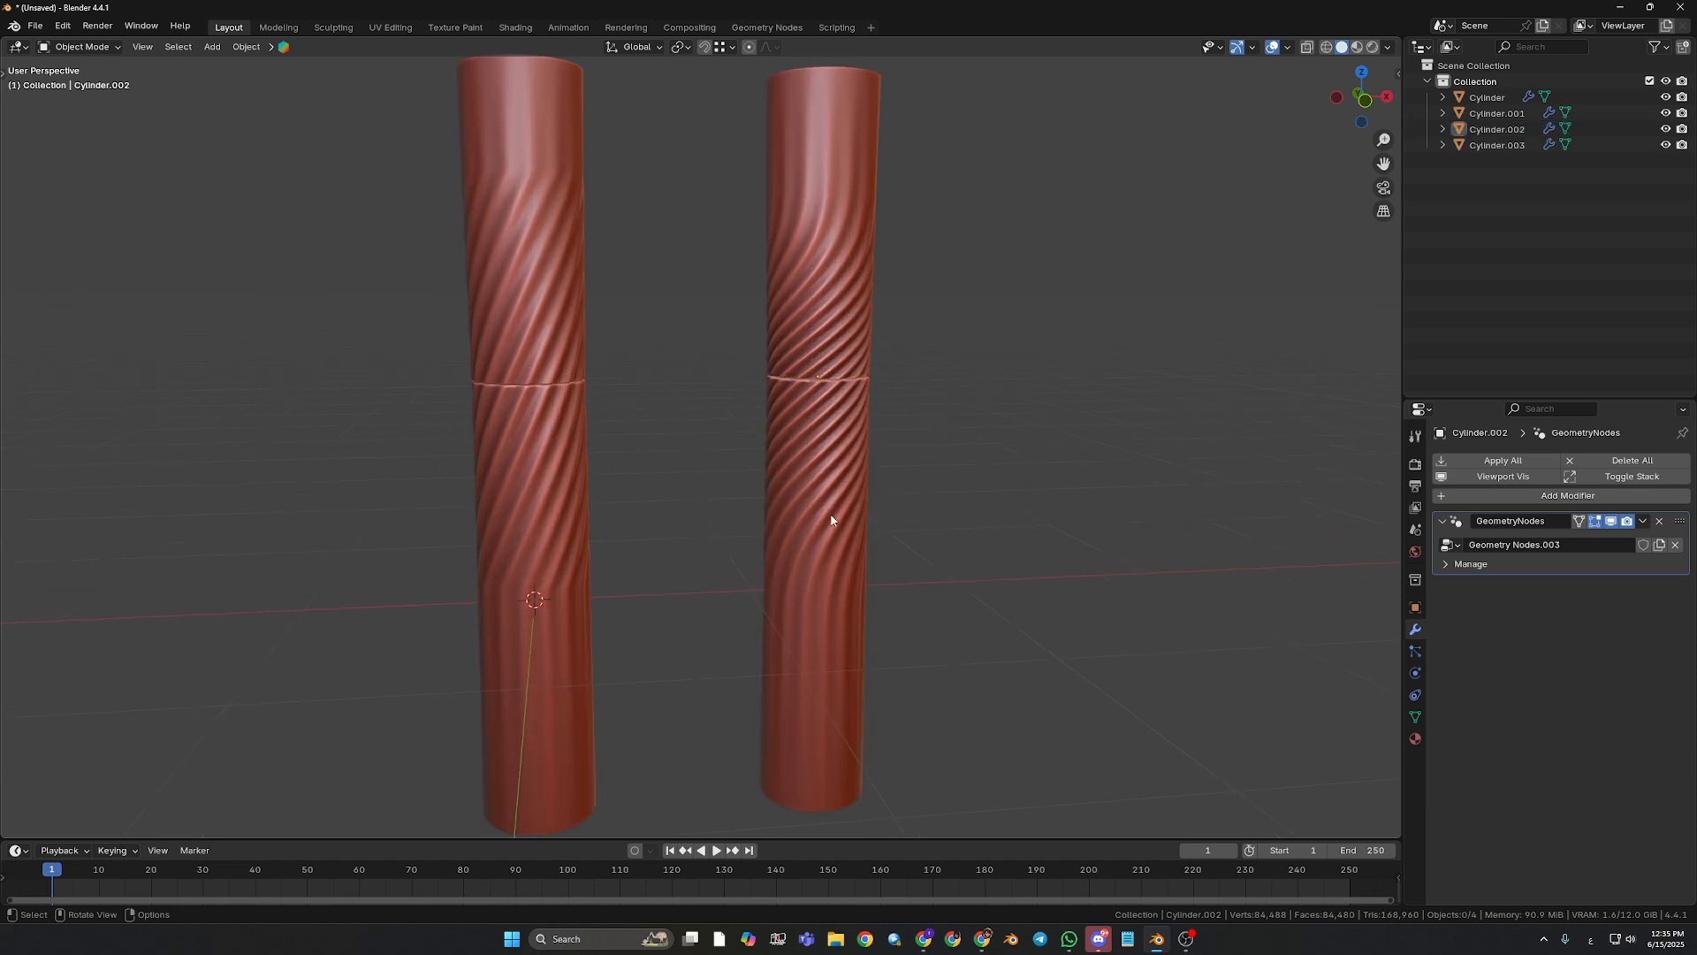
click(816, 403)
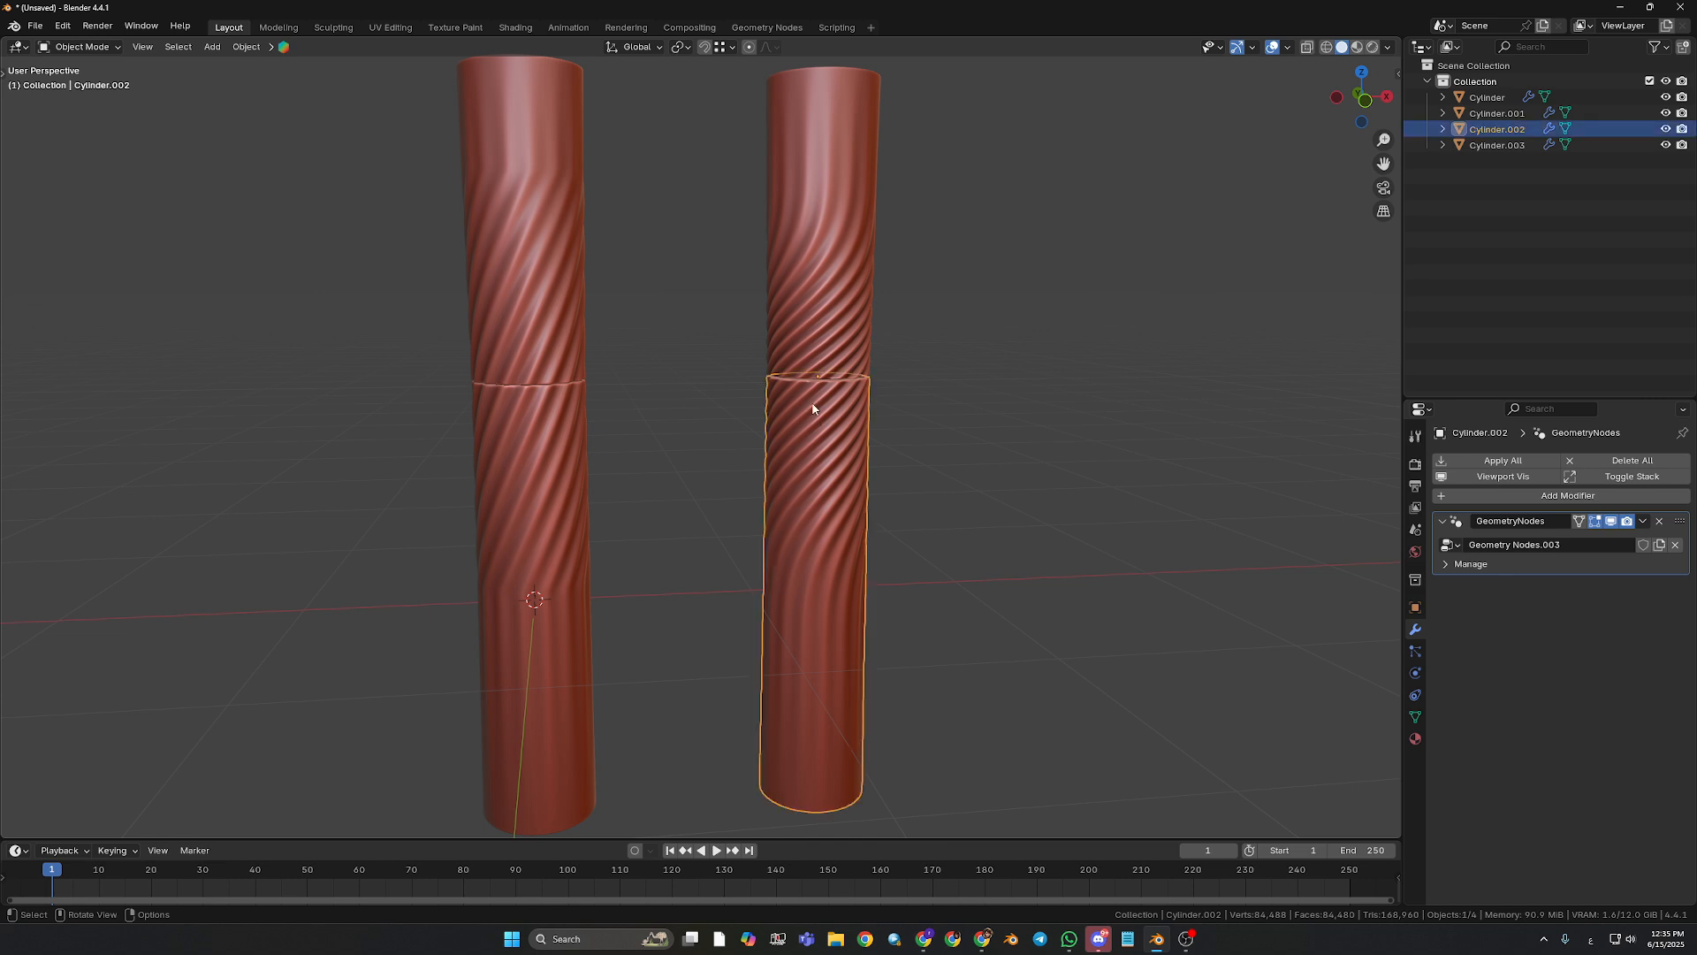
click(977, 368)
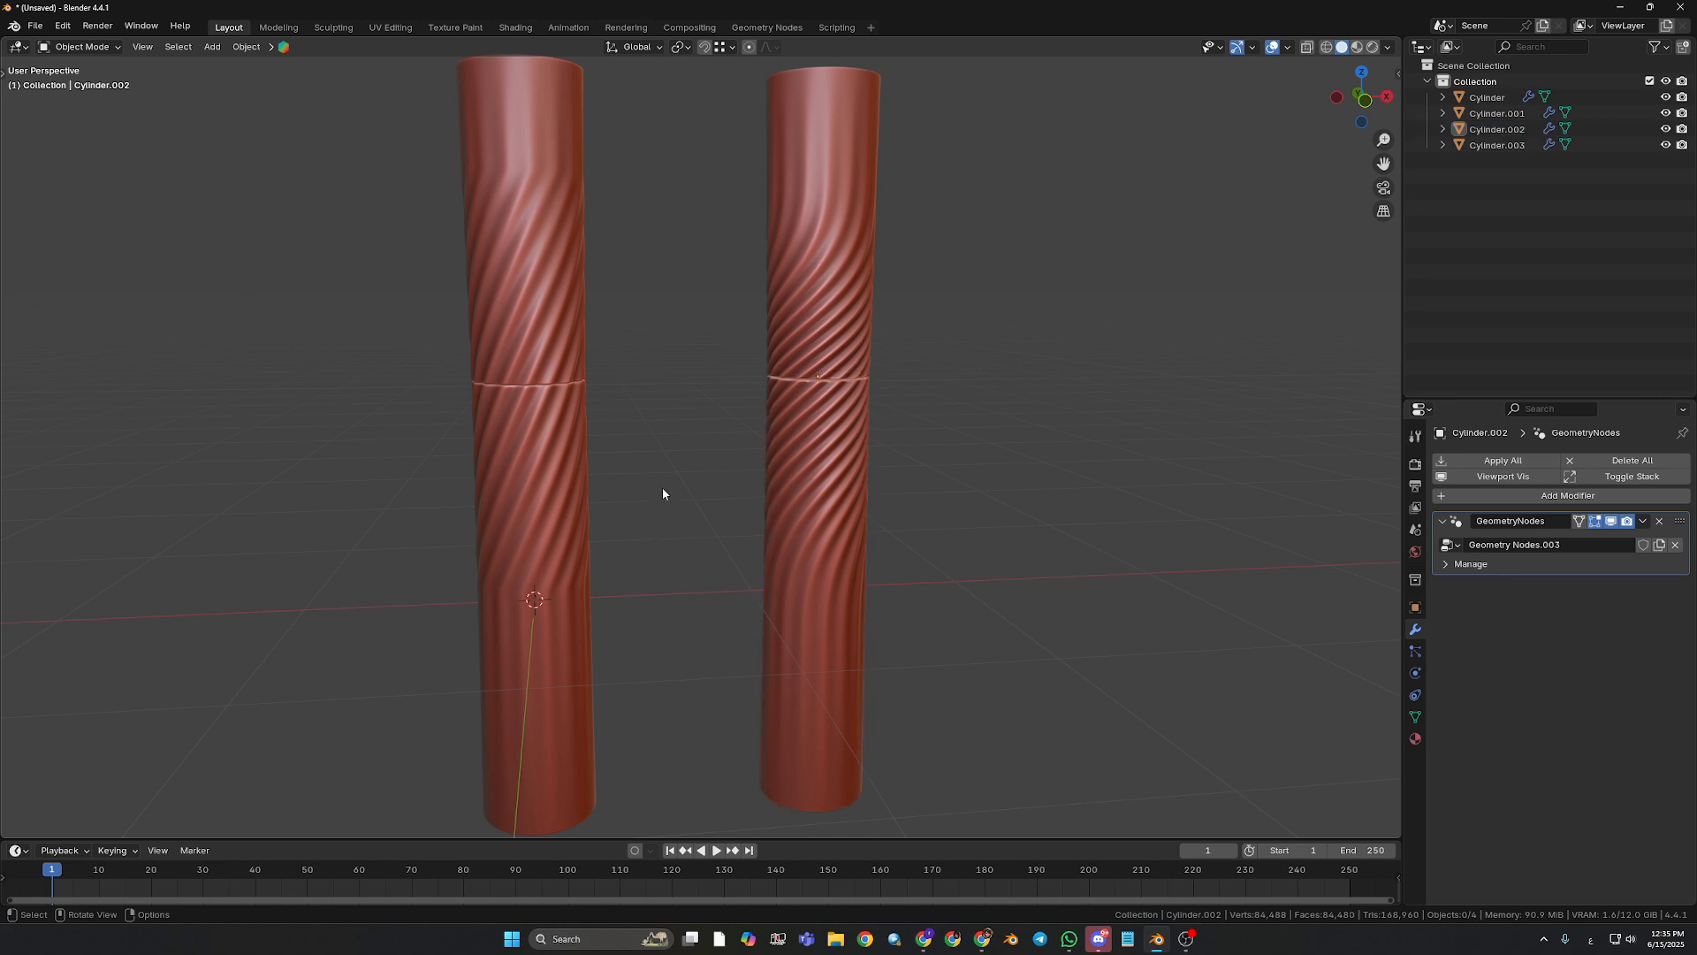
middle_drag(663, 493, 632, 515)
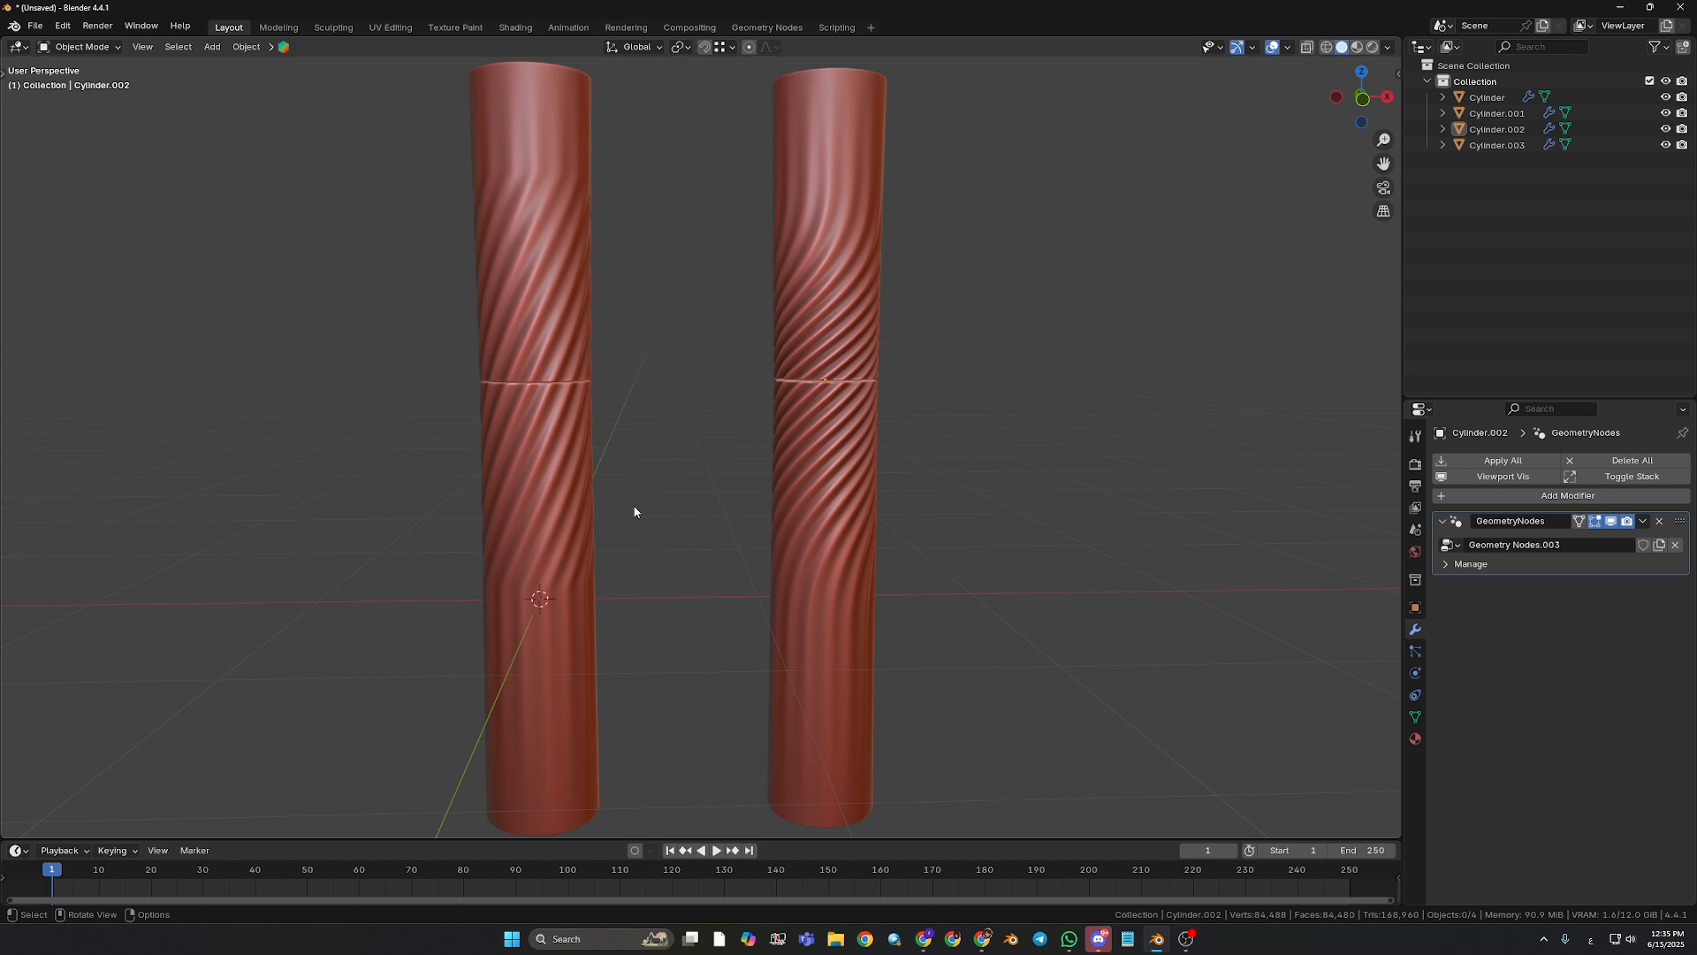
middle_drag(634, 511, 687, 531)
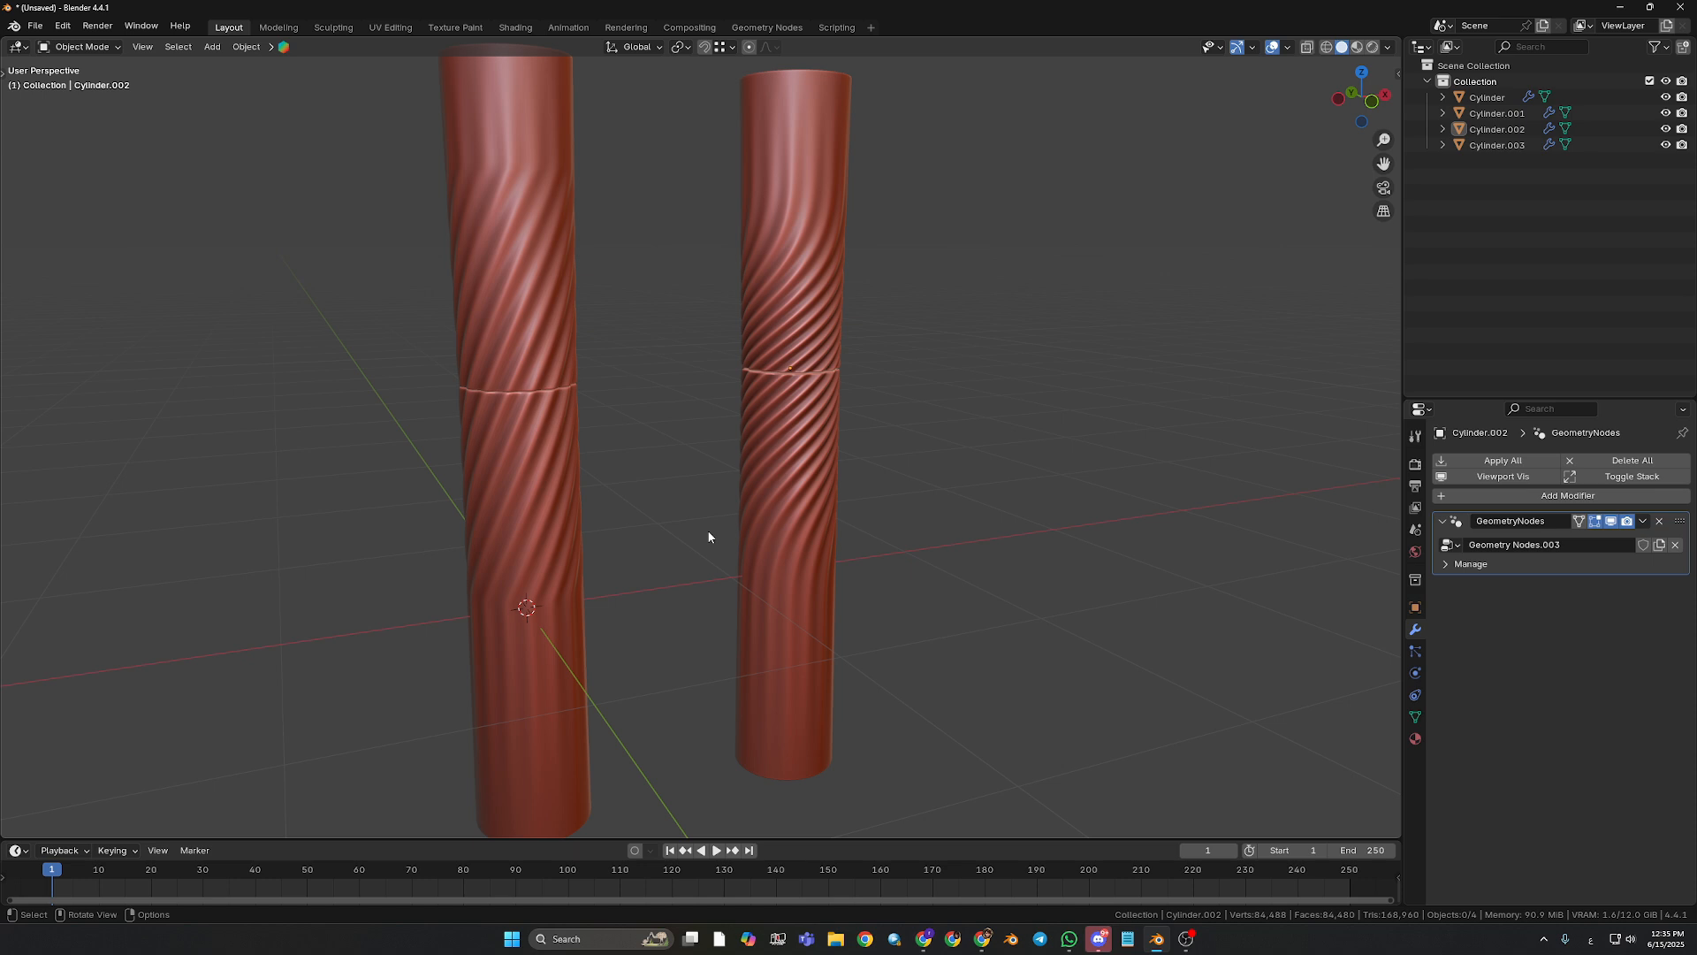
middle_drag(724, 531, 718, 604)
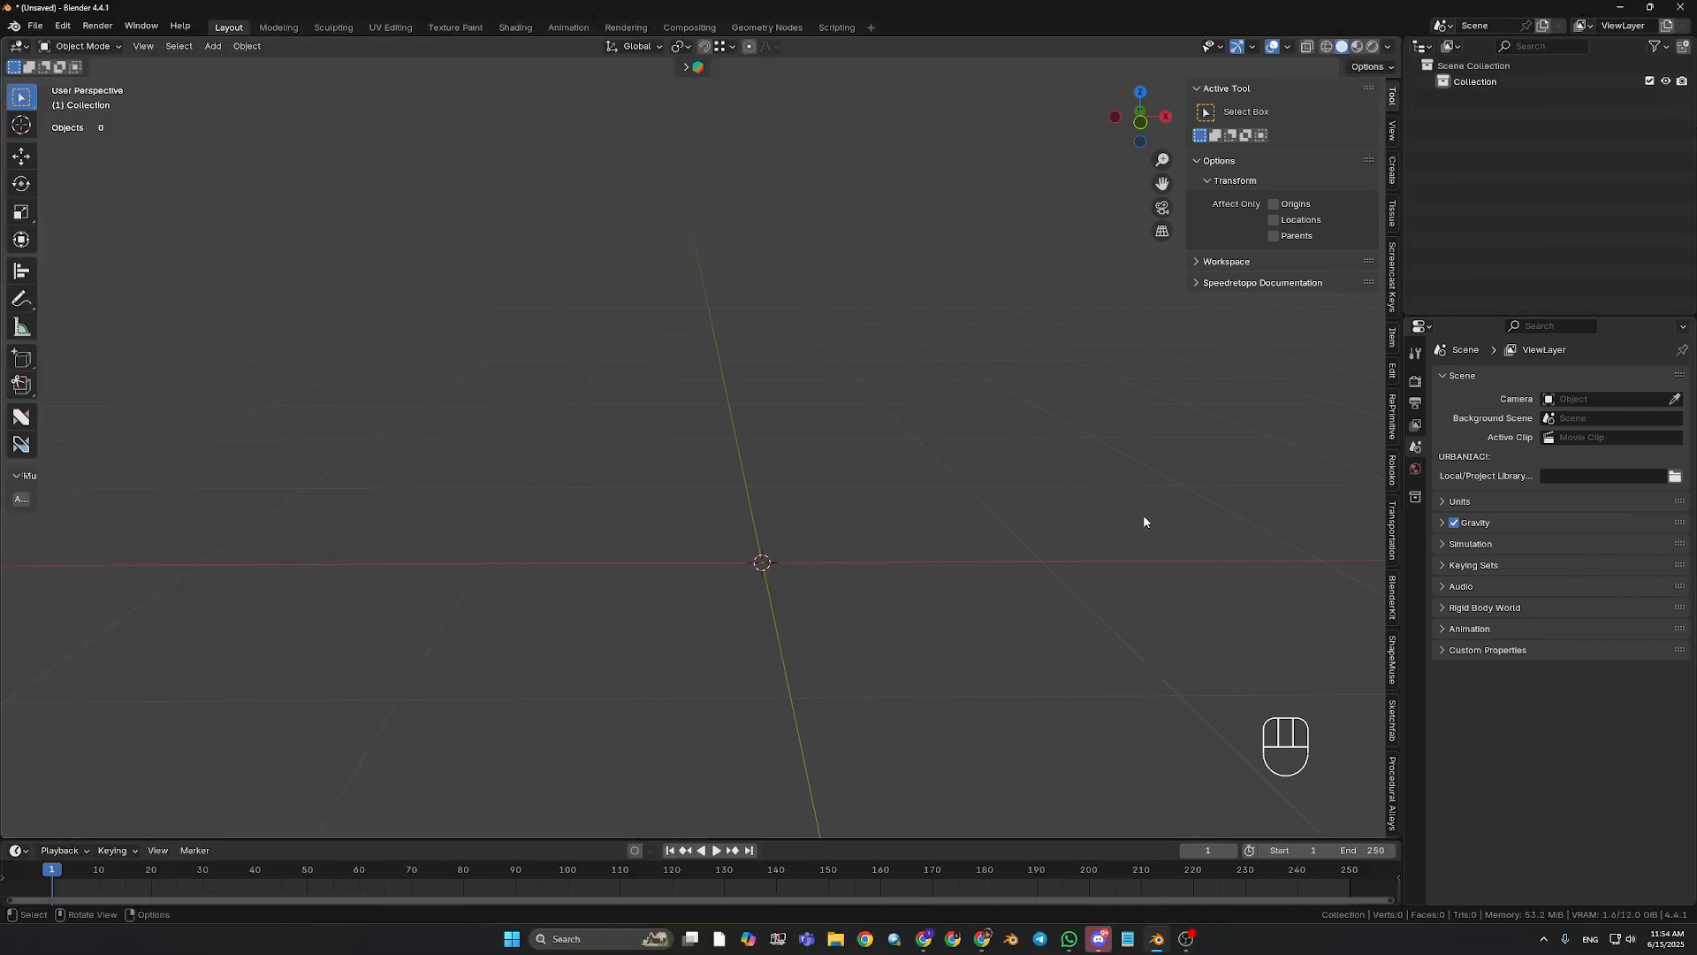
- Add a cylinder mesh with 32 vertices, 1 m radius and 2 m depth at the world origin
key(shift+a)
mouse_move(919, 574)
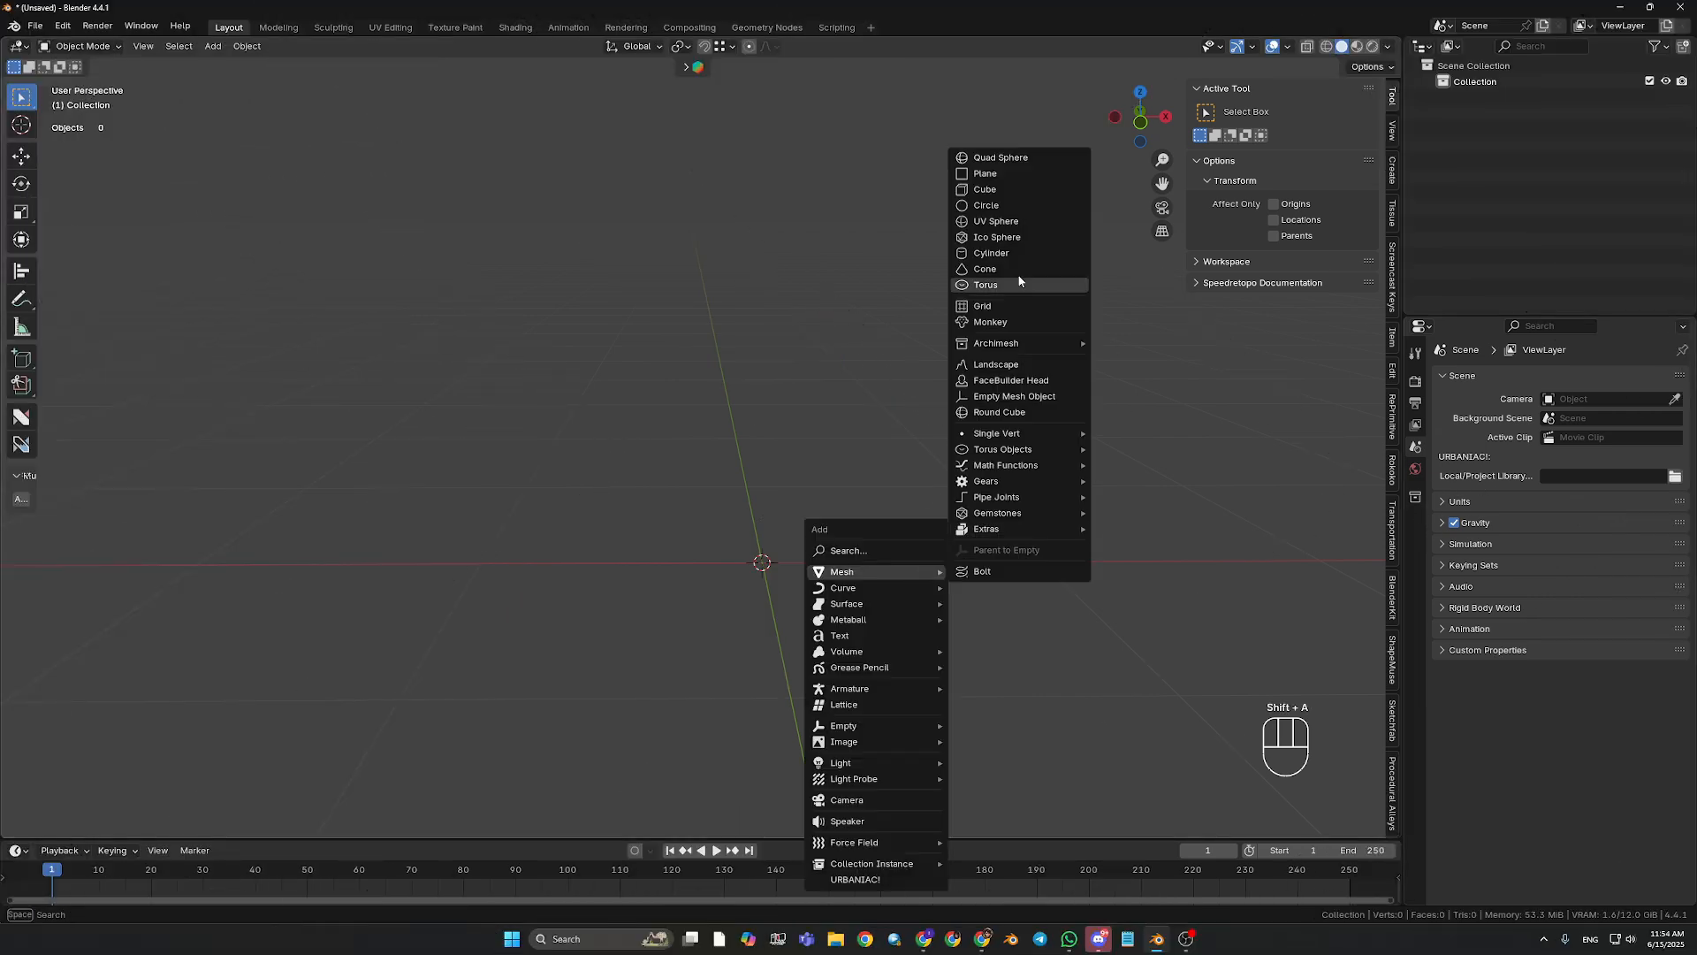
click(998, 256)
- Scale the cylinder to about 0.263 in X and Y only, keeping its height, and apply the scale
key(s)
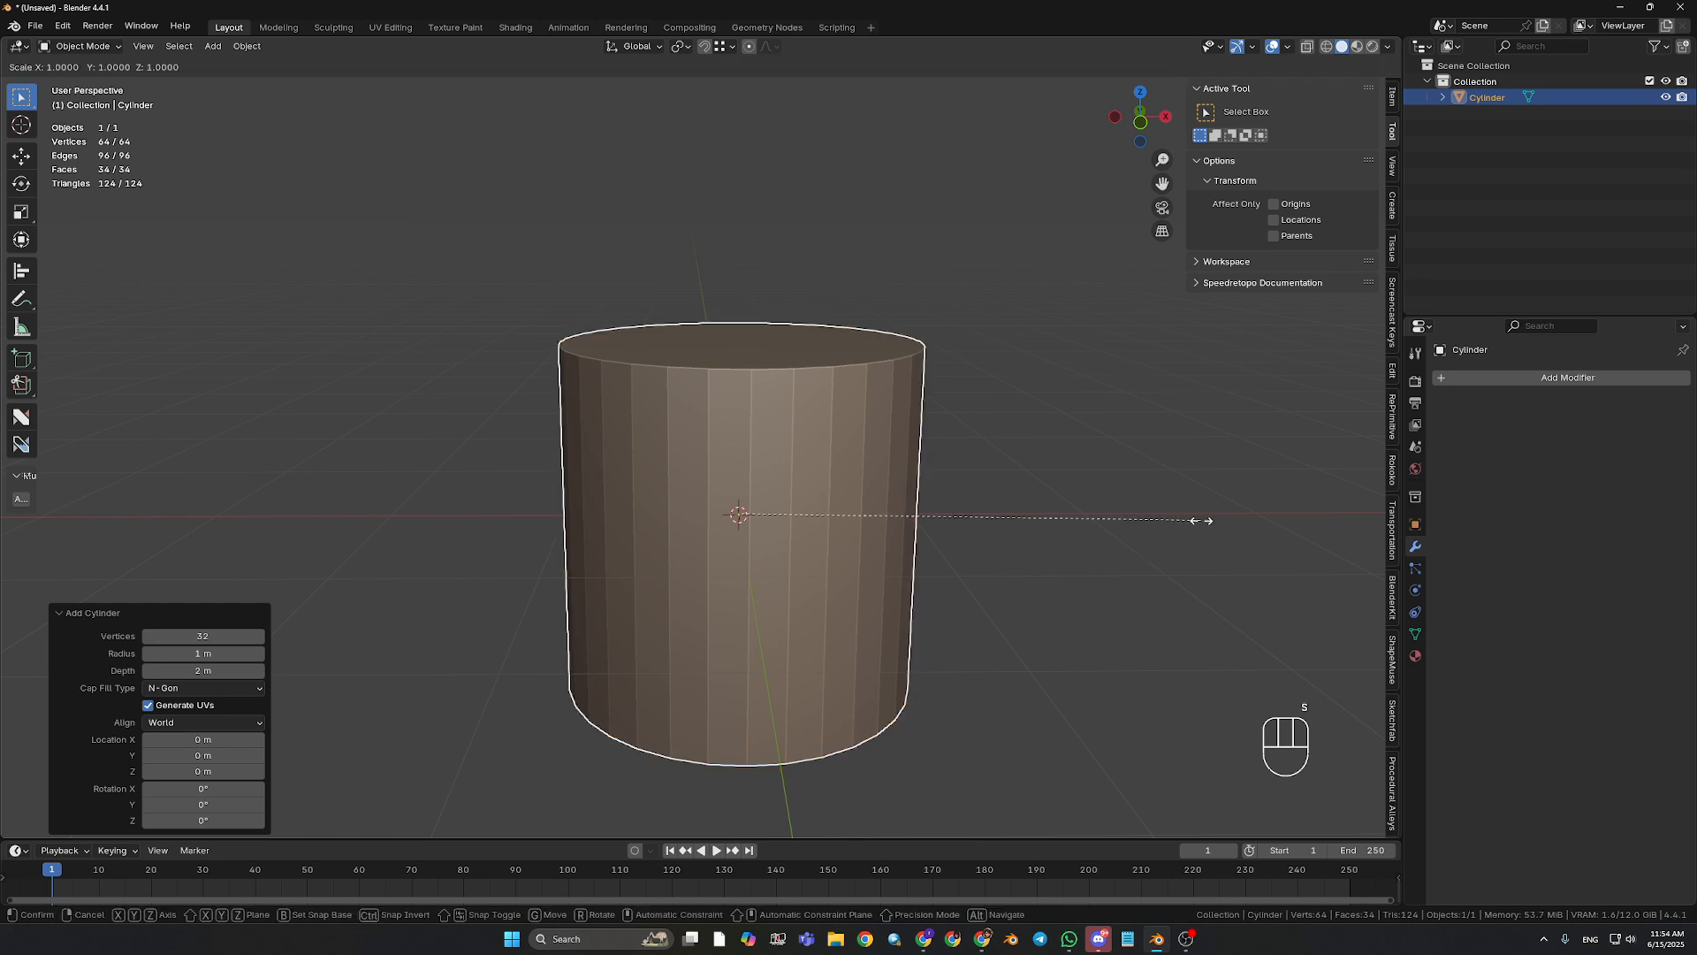
key(shift+z)
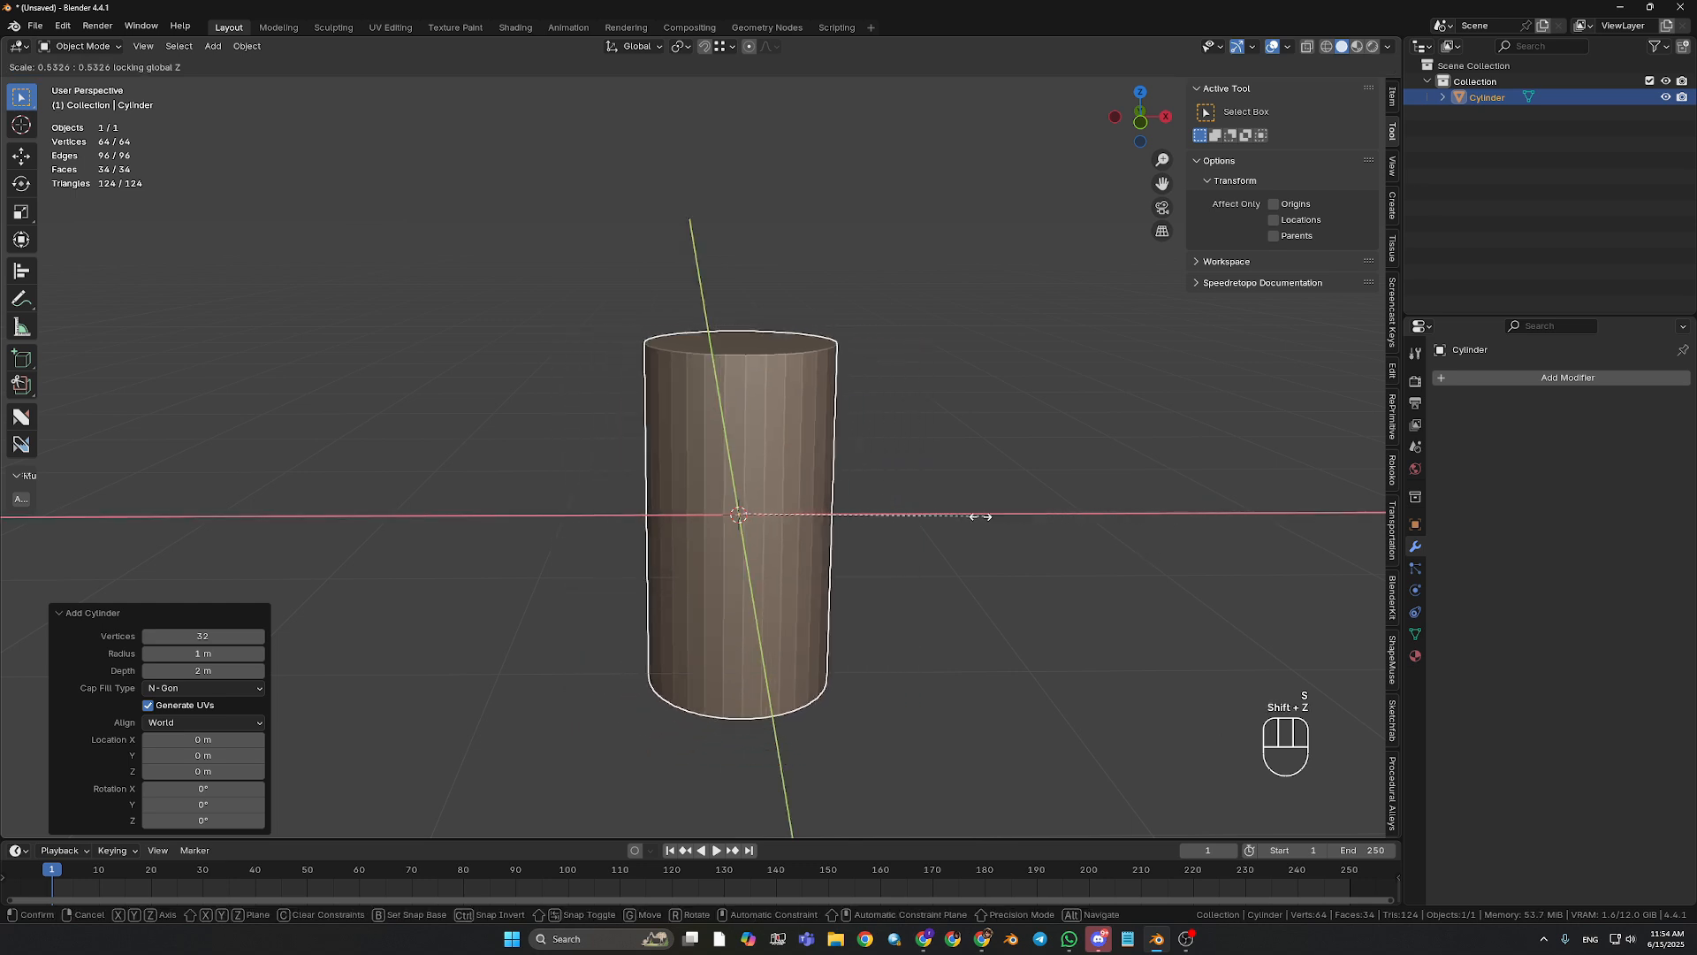
click(871, 522)
scroll(939, 592, up, 2)
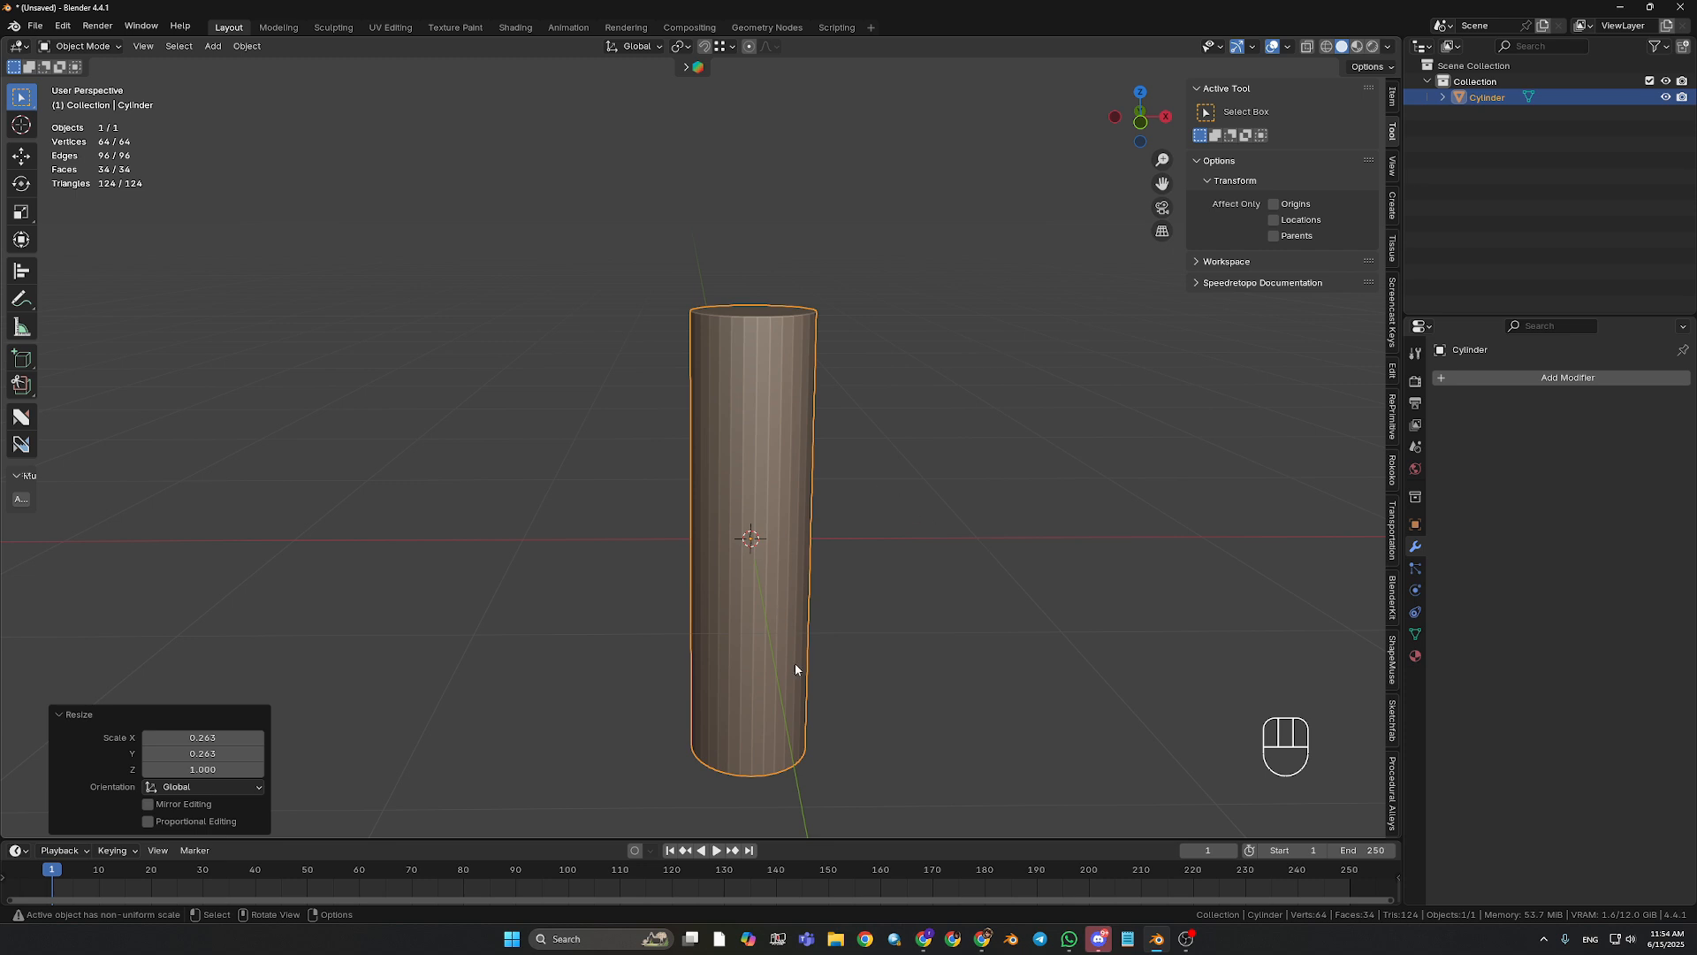
key(ctrl+a)
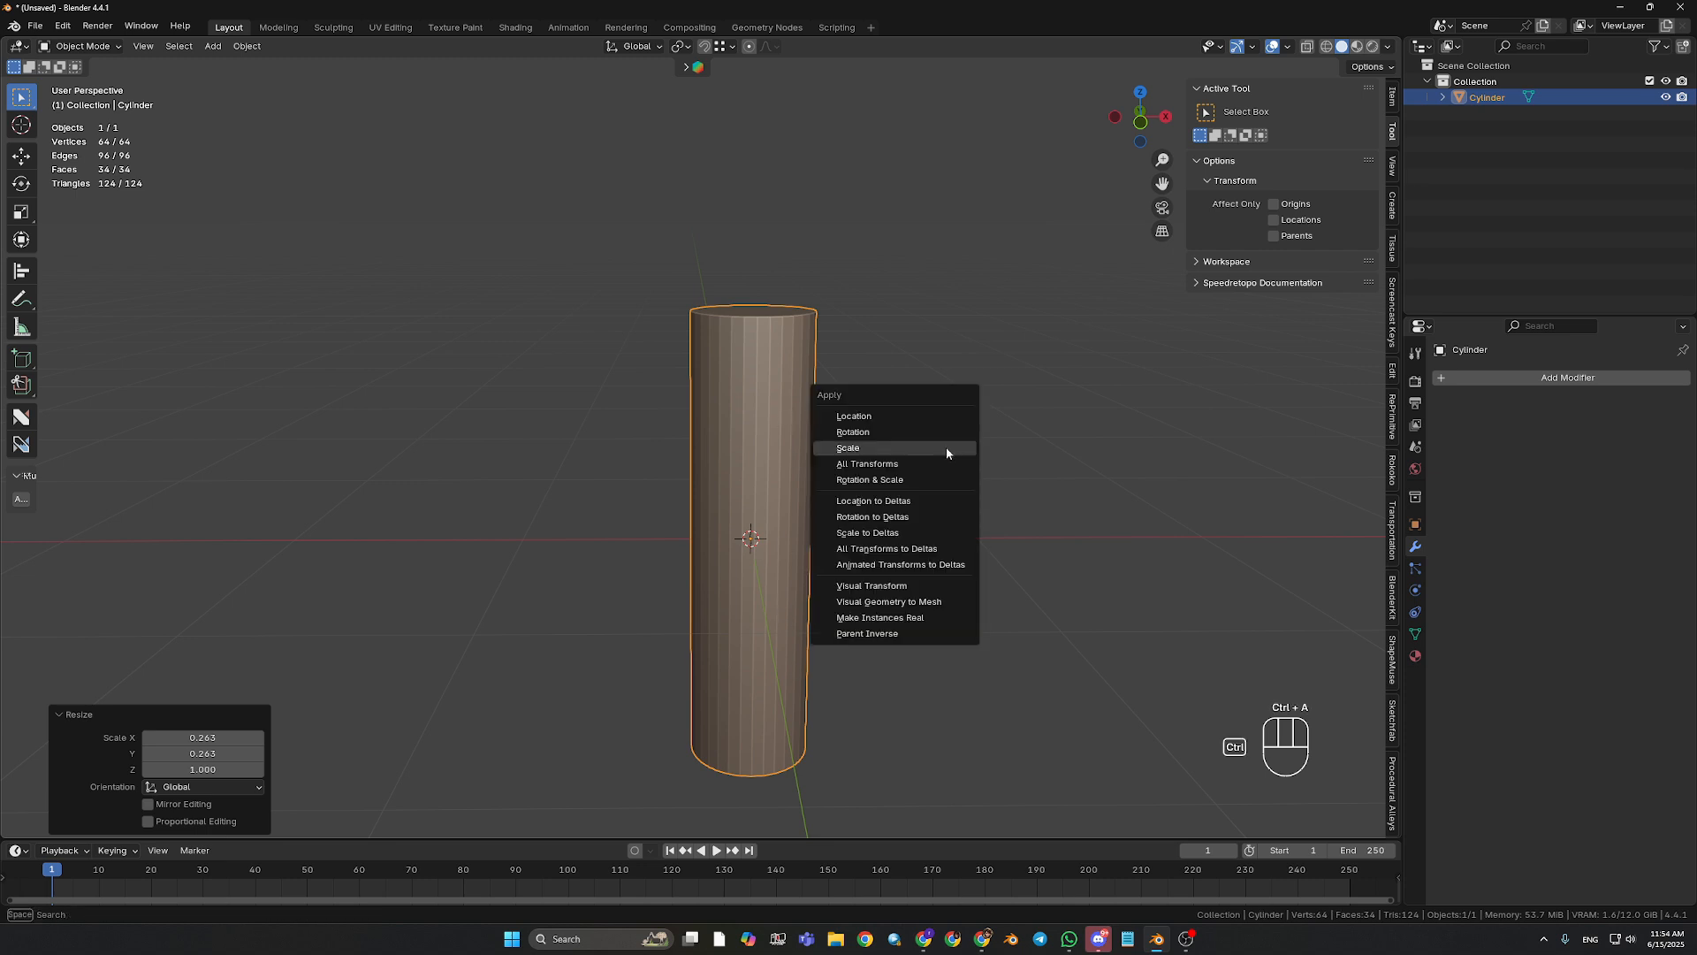
click(946, 448)
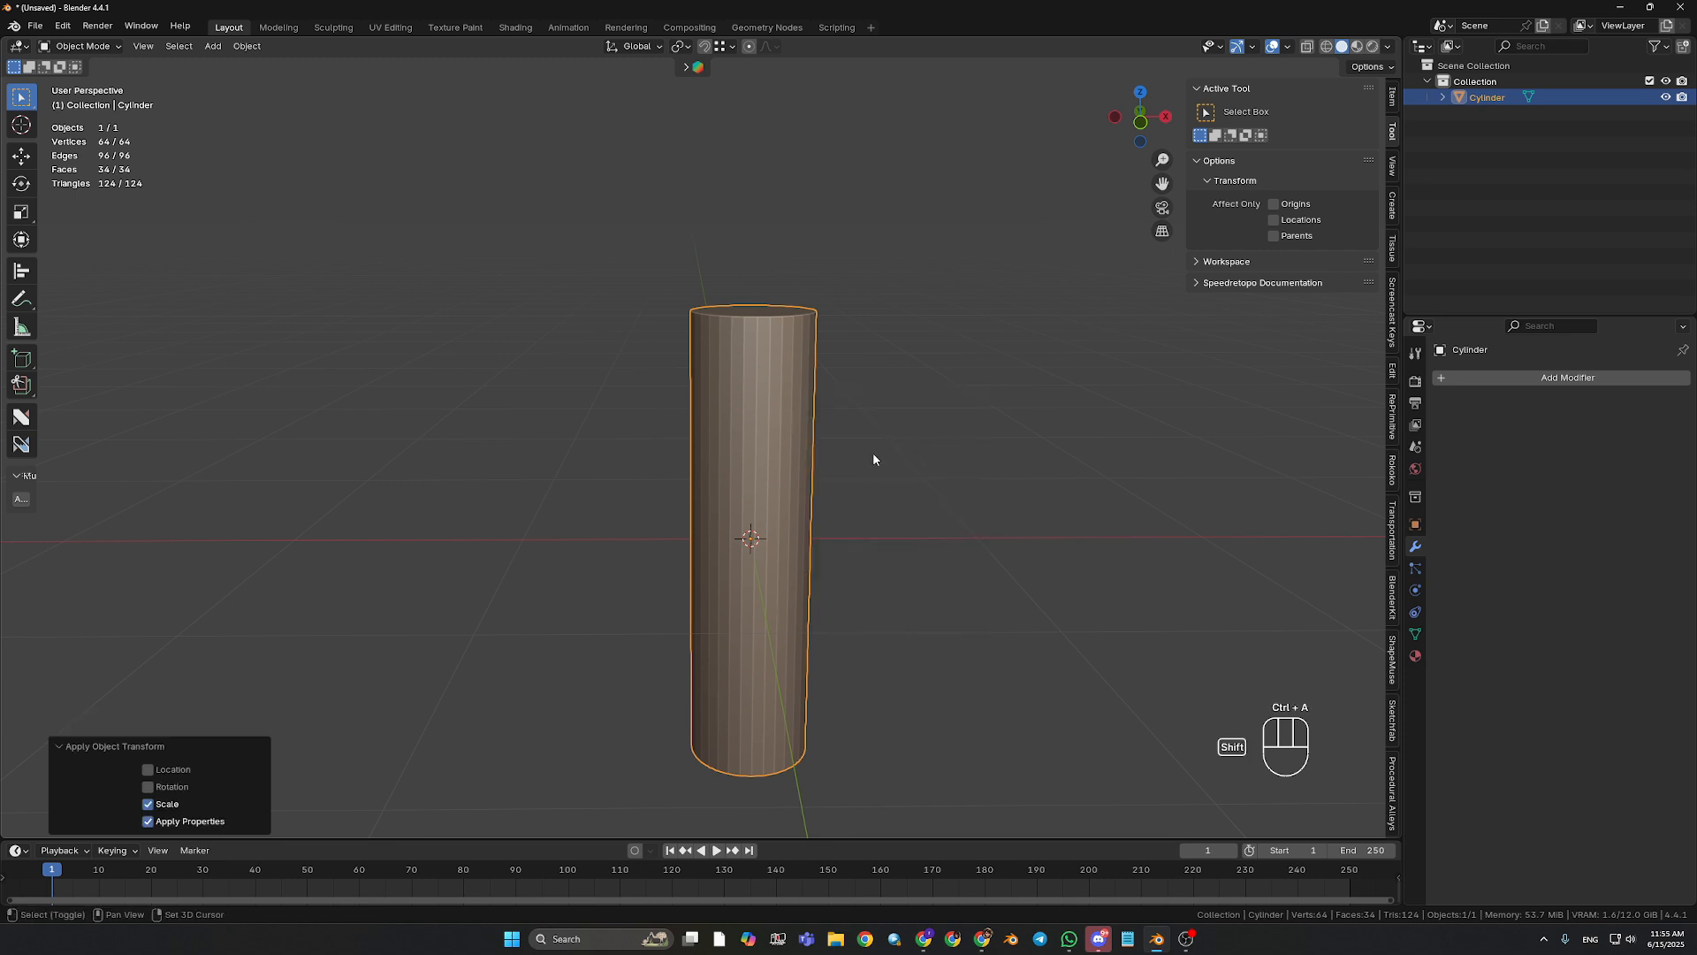
- Duplicate the cylinder and move the copy about 1.54 m up along Z
key(shift+d)
key(g)
key(z)
click(840, 90)
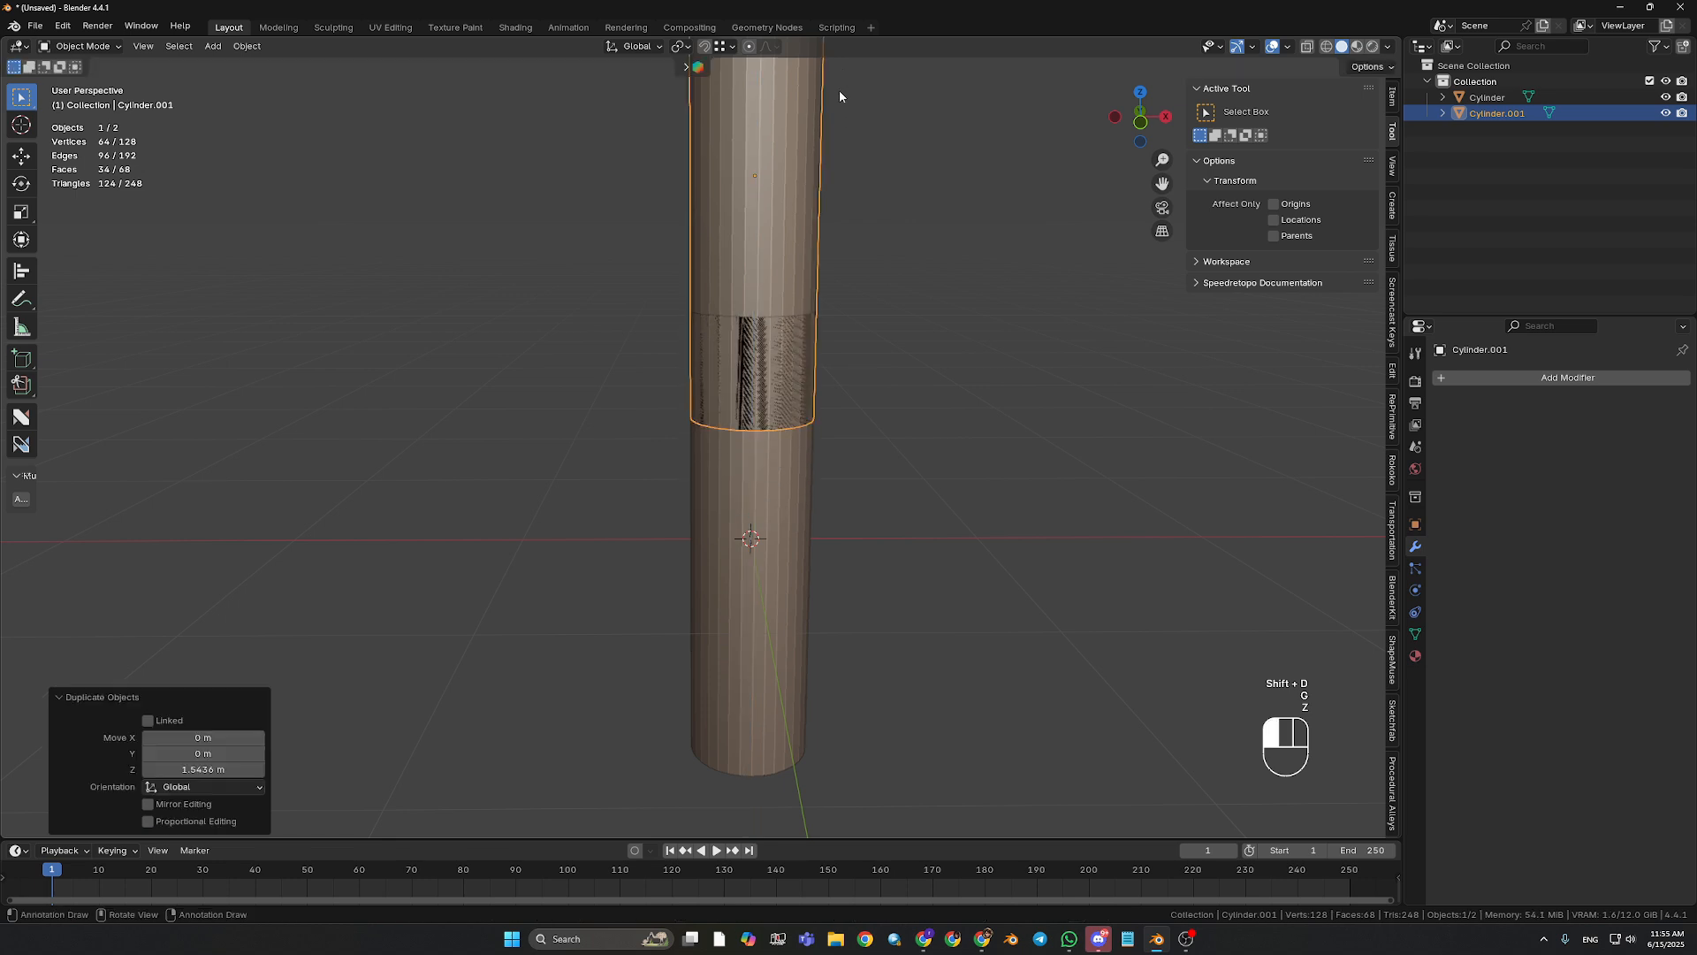
- Raise the copy about 0.478 m along Z, and lower it about 0.008 m so its base meets the lower cylinder's top
key(g)
key(z)
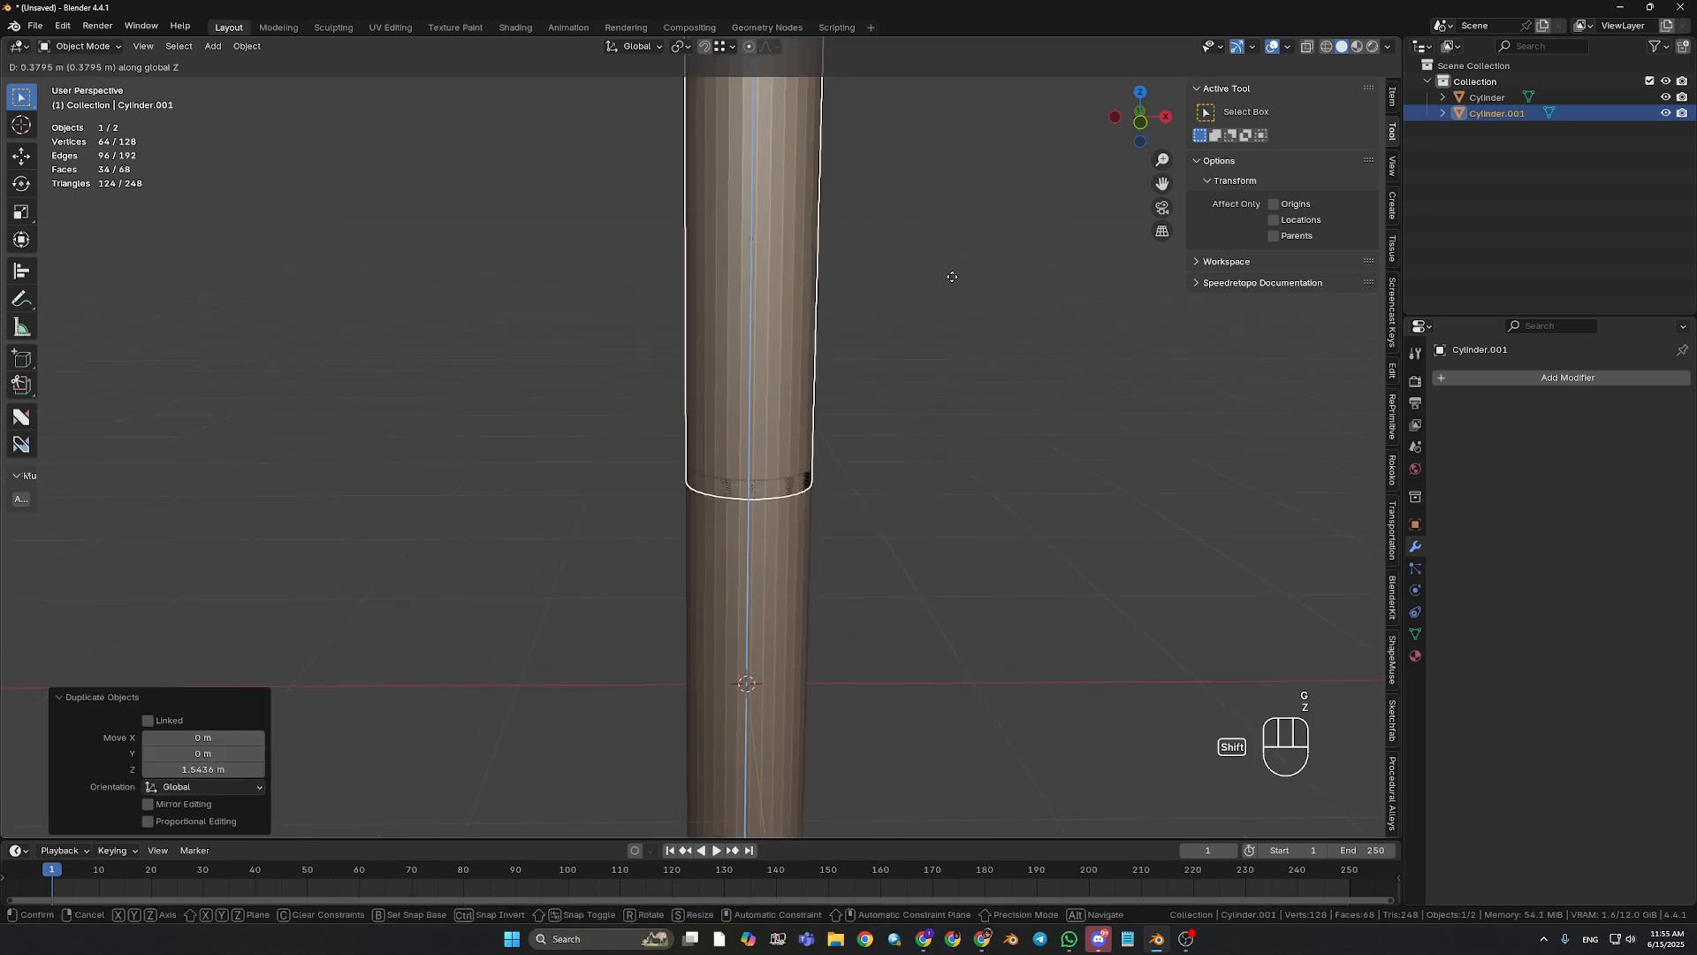
click(951, 208)
scroll(976, 433, up, 3)
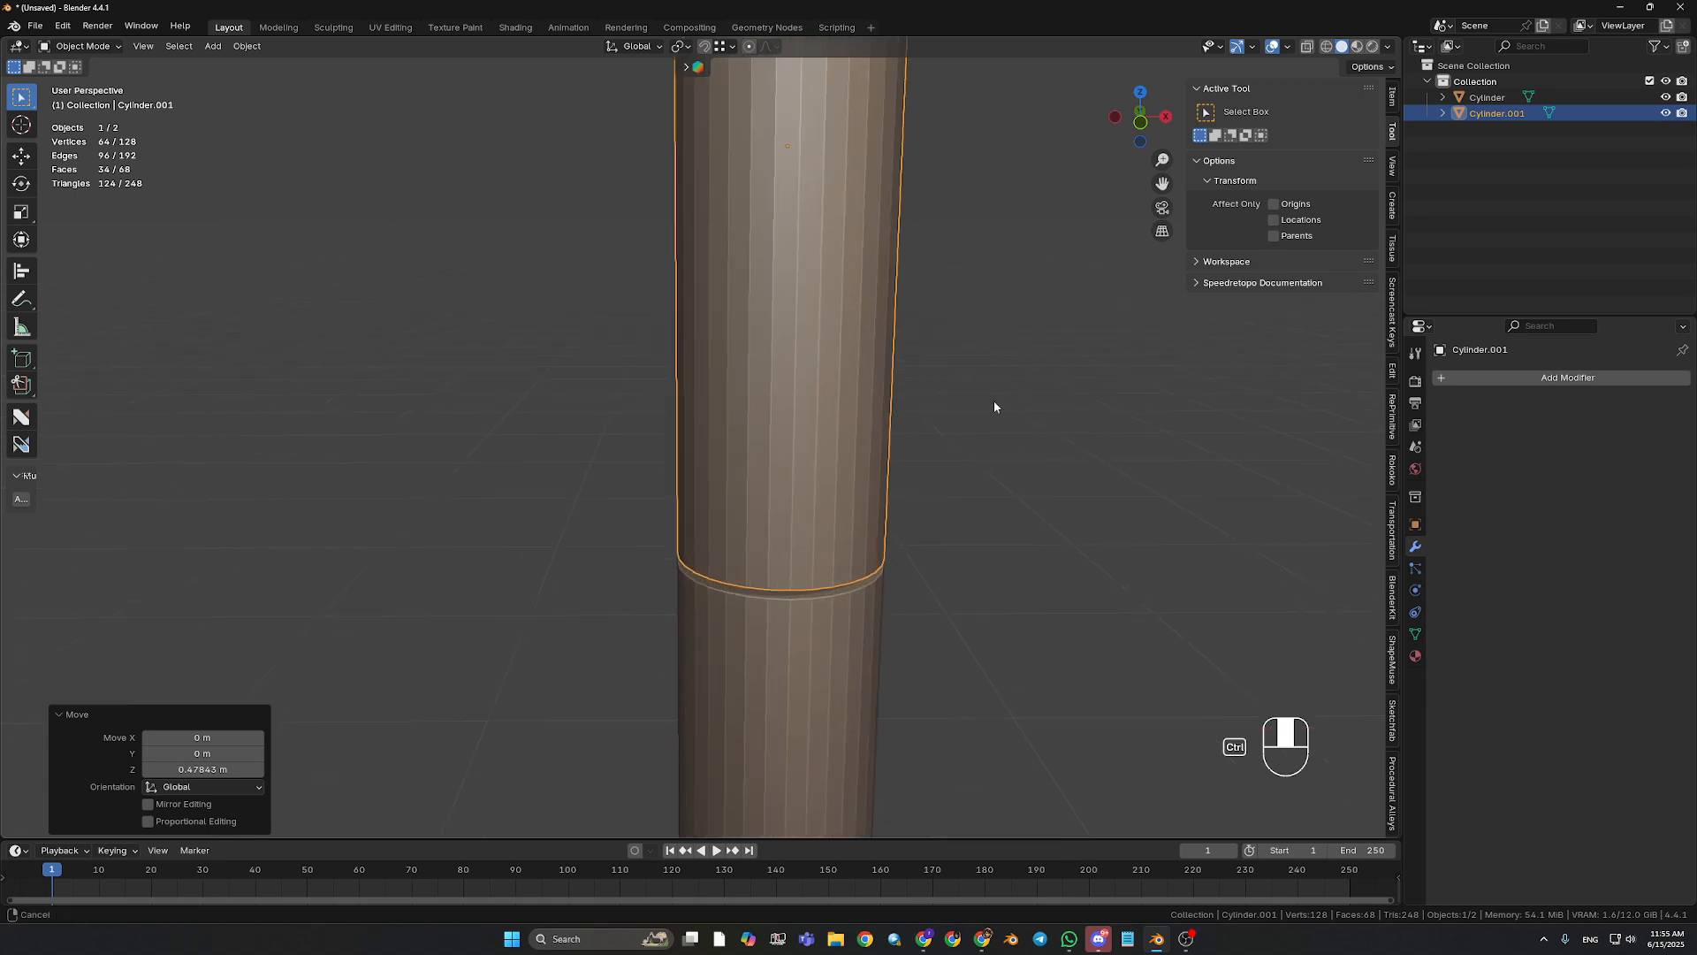
mouse_move(1026, 478)
ctrl+middle_down()
mouse_move(1045, 522)
mouse_move(1046, 504)
ctrl+middle_up()
key(g)
key(z)
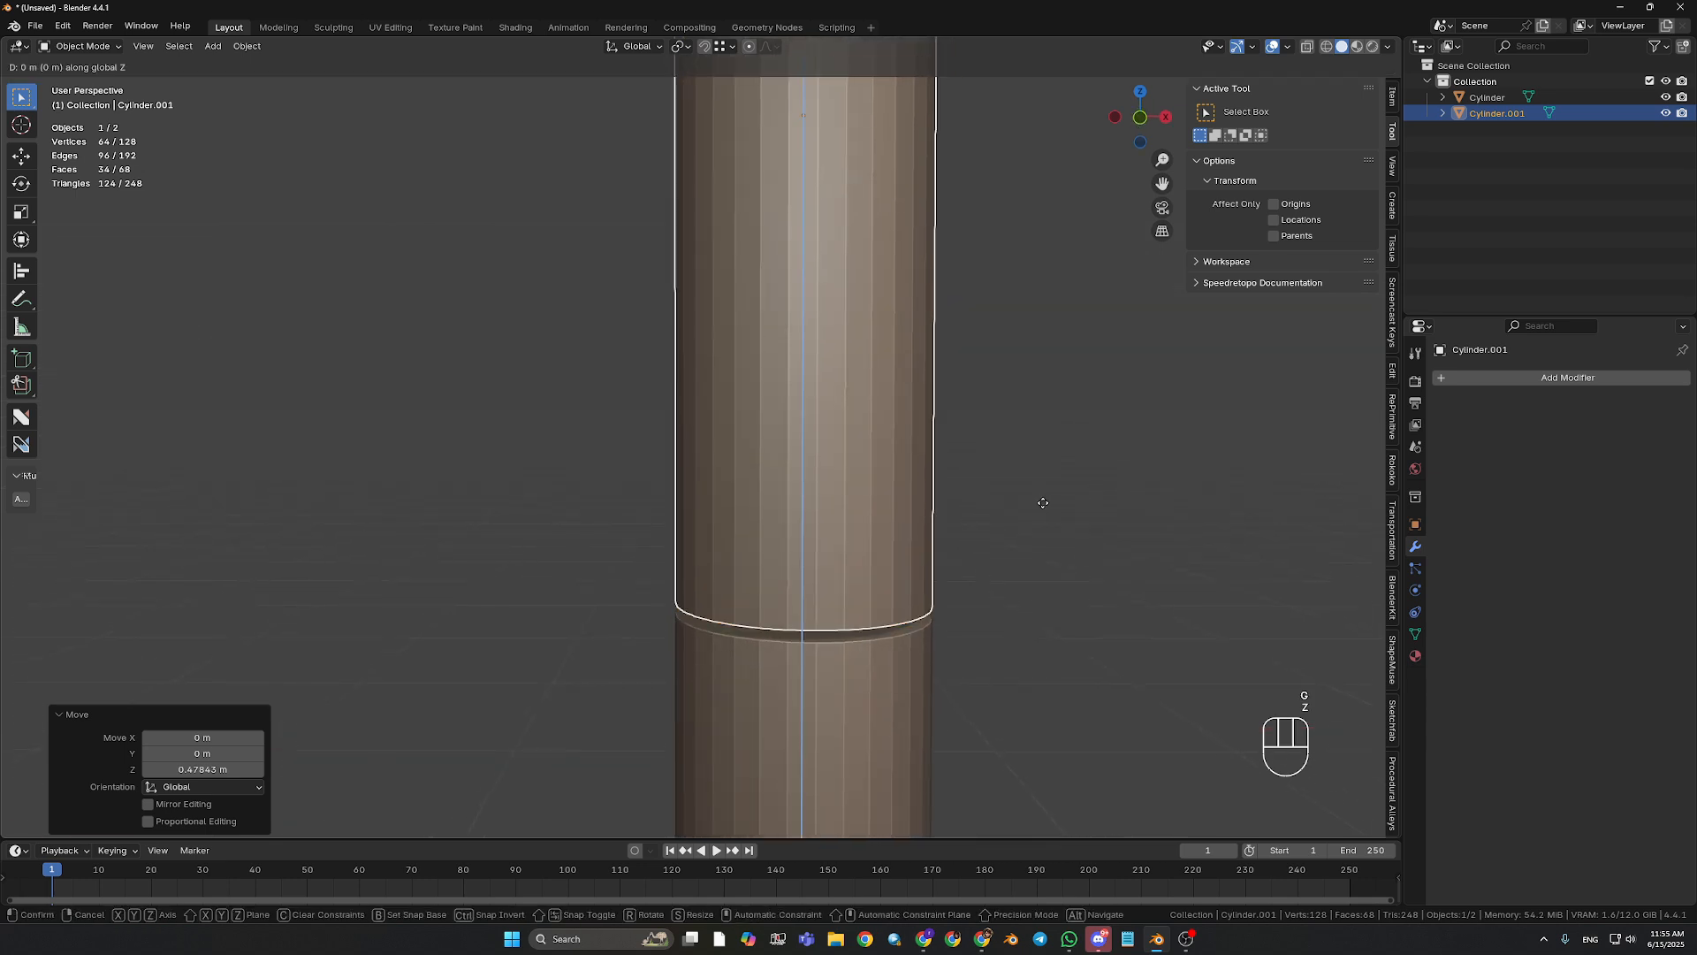
click(1046, 532)
ctrl+middle_drag(1015, 523, 995, 480)
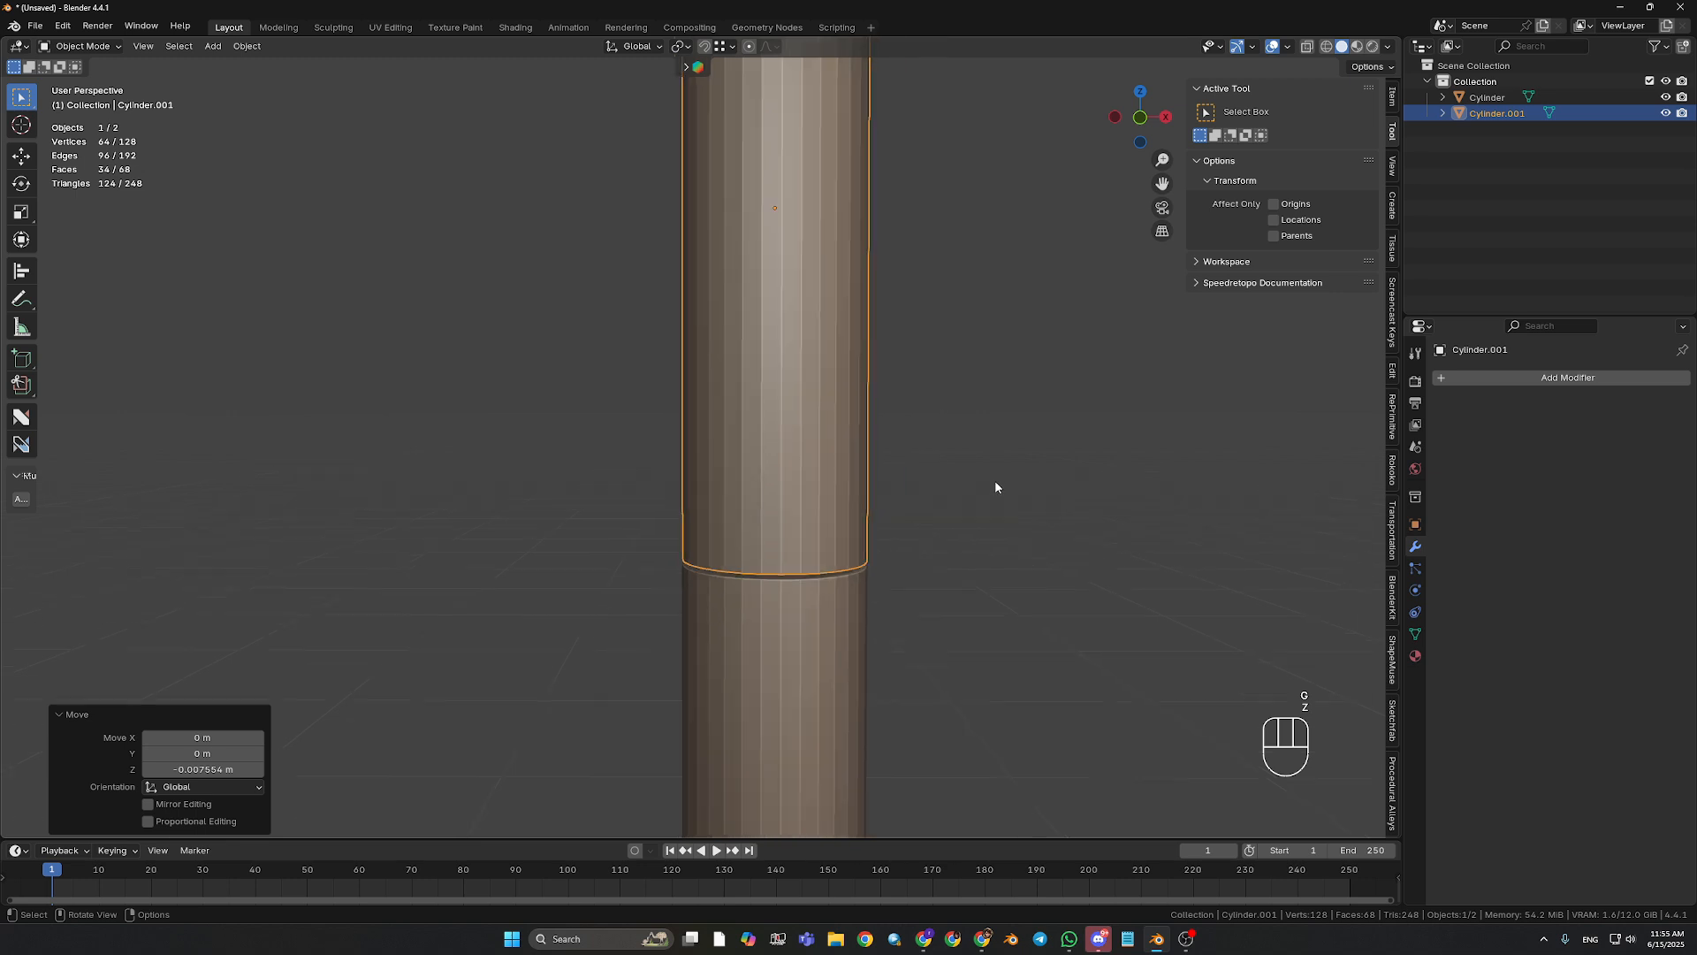
- Apply the scale of the upper cylinder
key(ctrl+a)
click(994, 494)
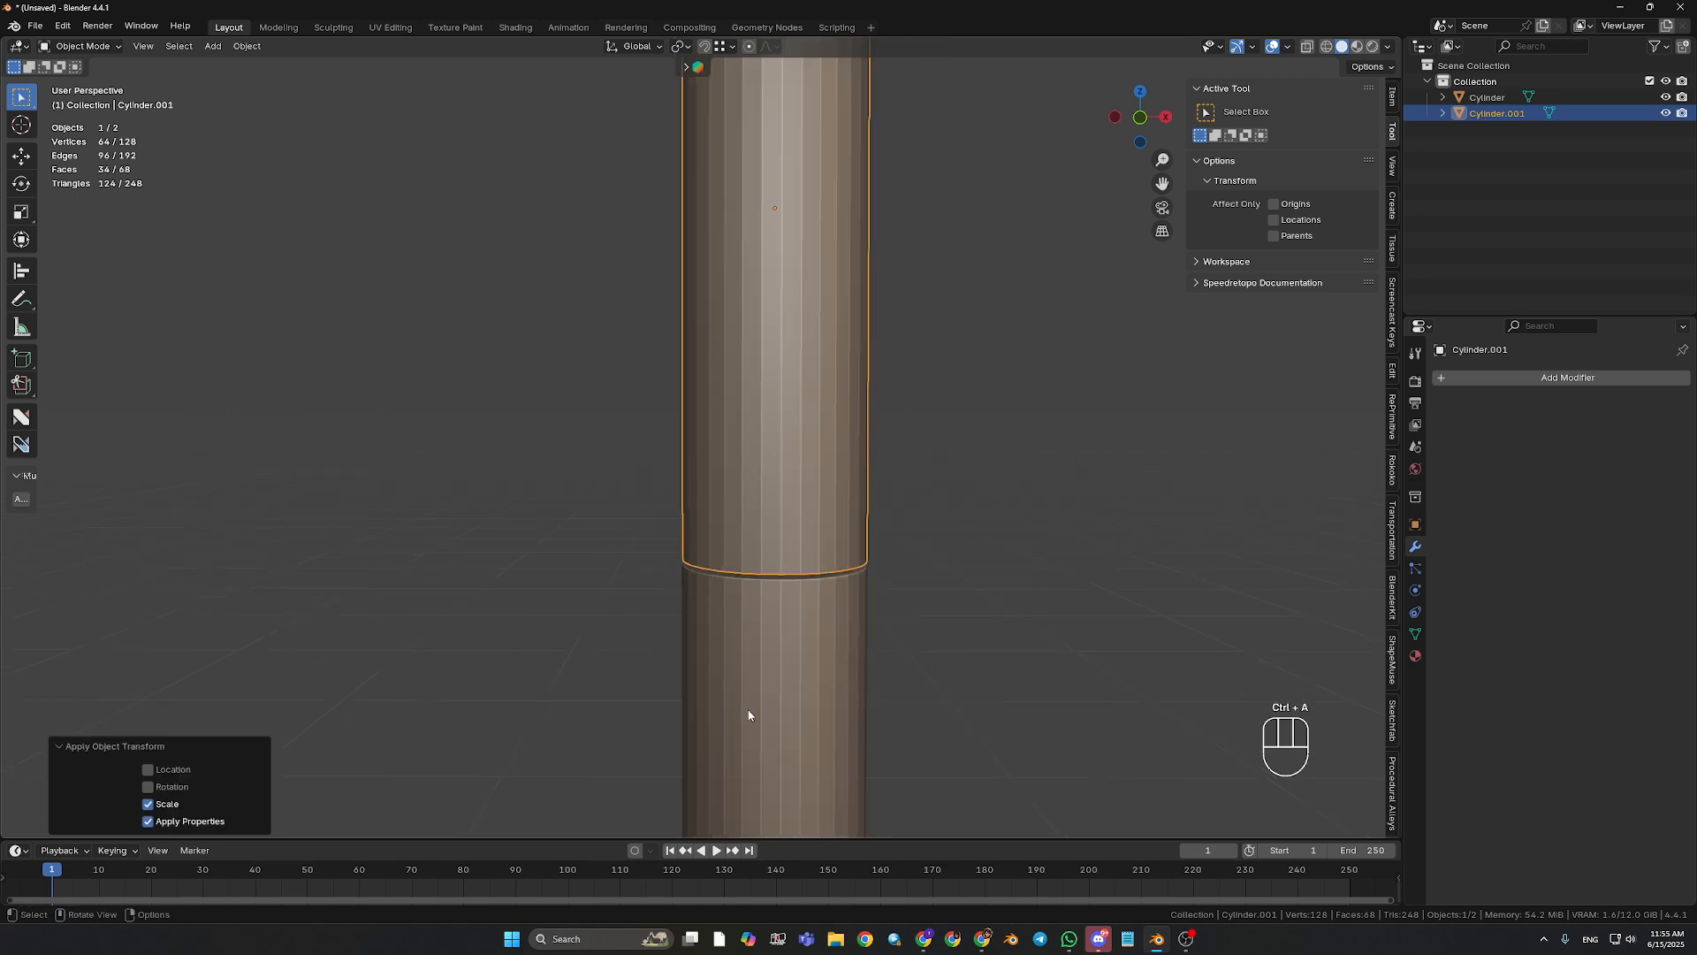
key(ctrl+a)
click(720, 704)
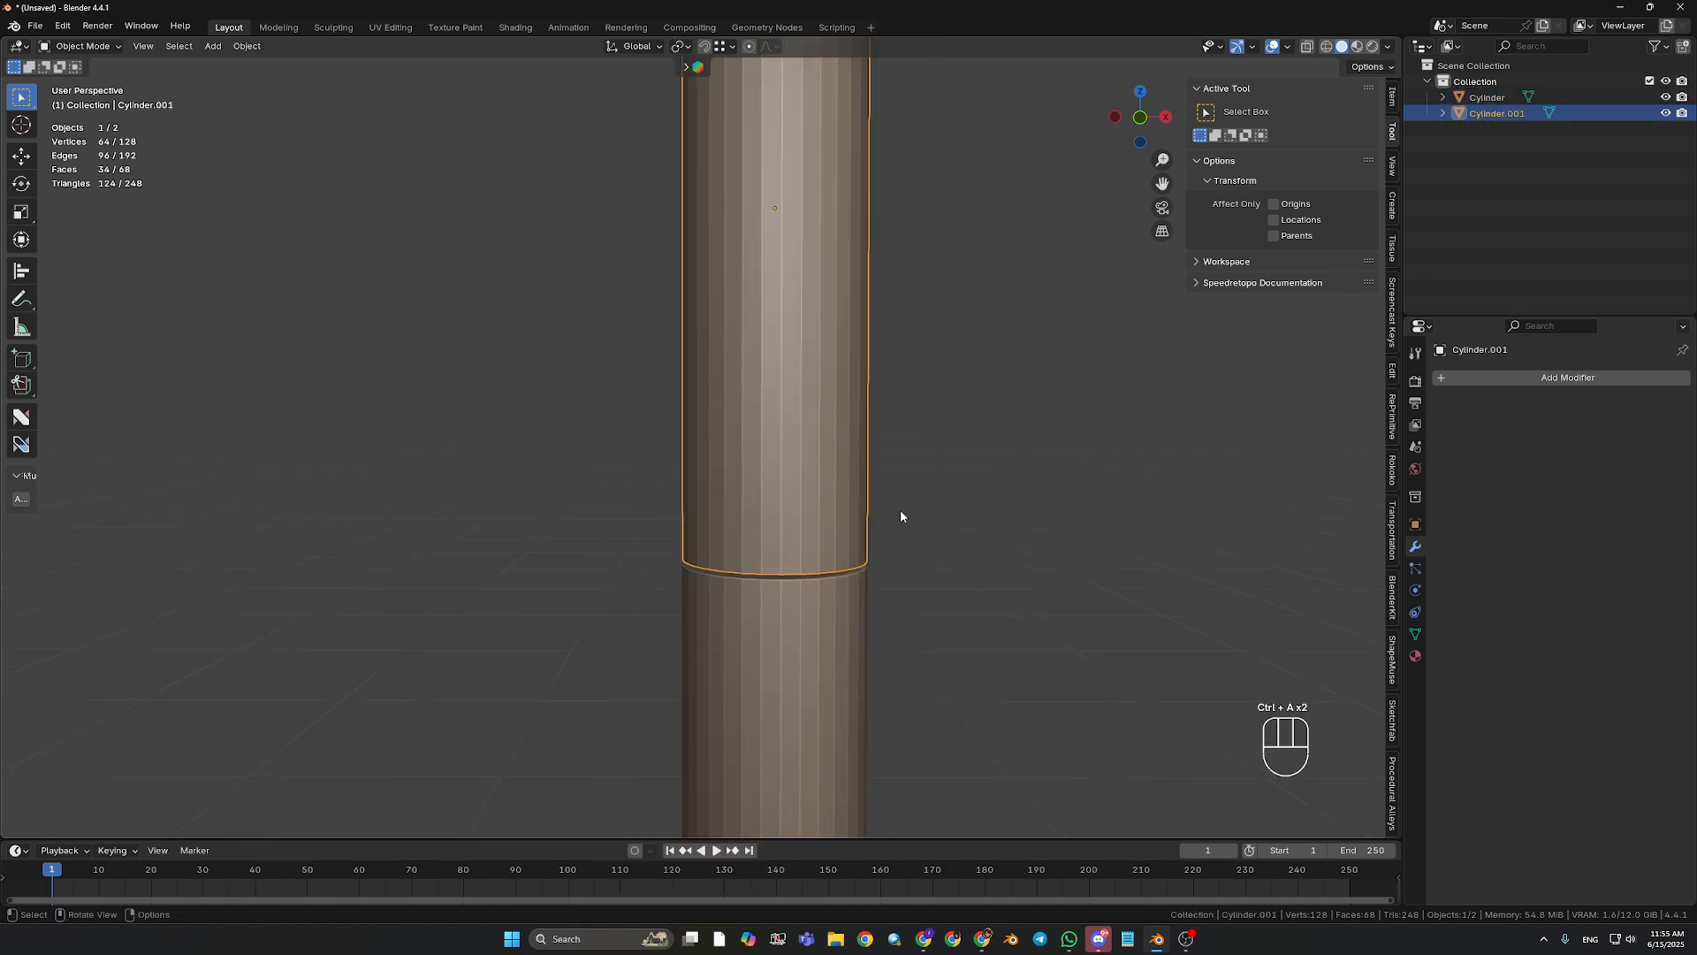
- Set the upper cylinder's origin to the bottom of its bounds
shift+middle_drag(943, 389, 958, 444)
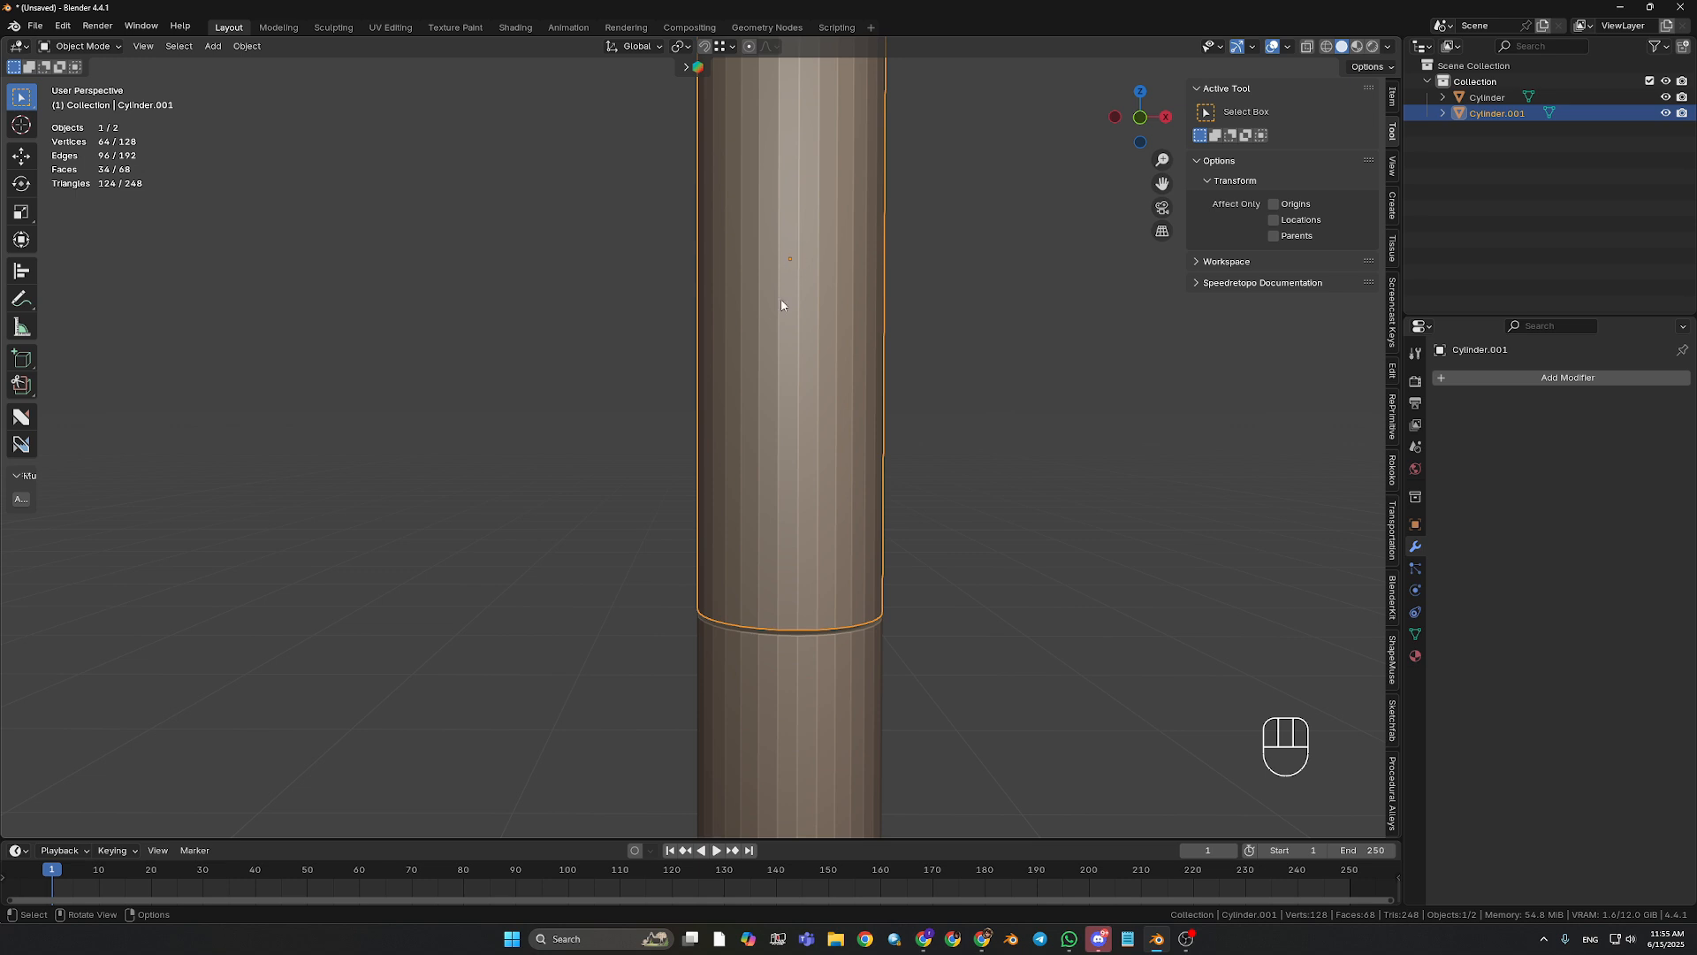
middle_drag(785, 601, 755, 627)
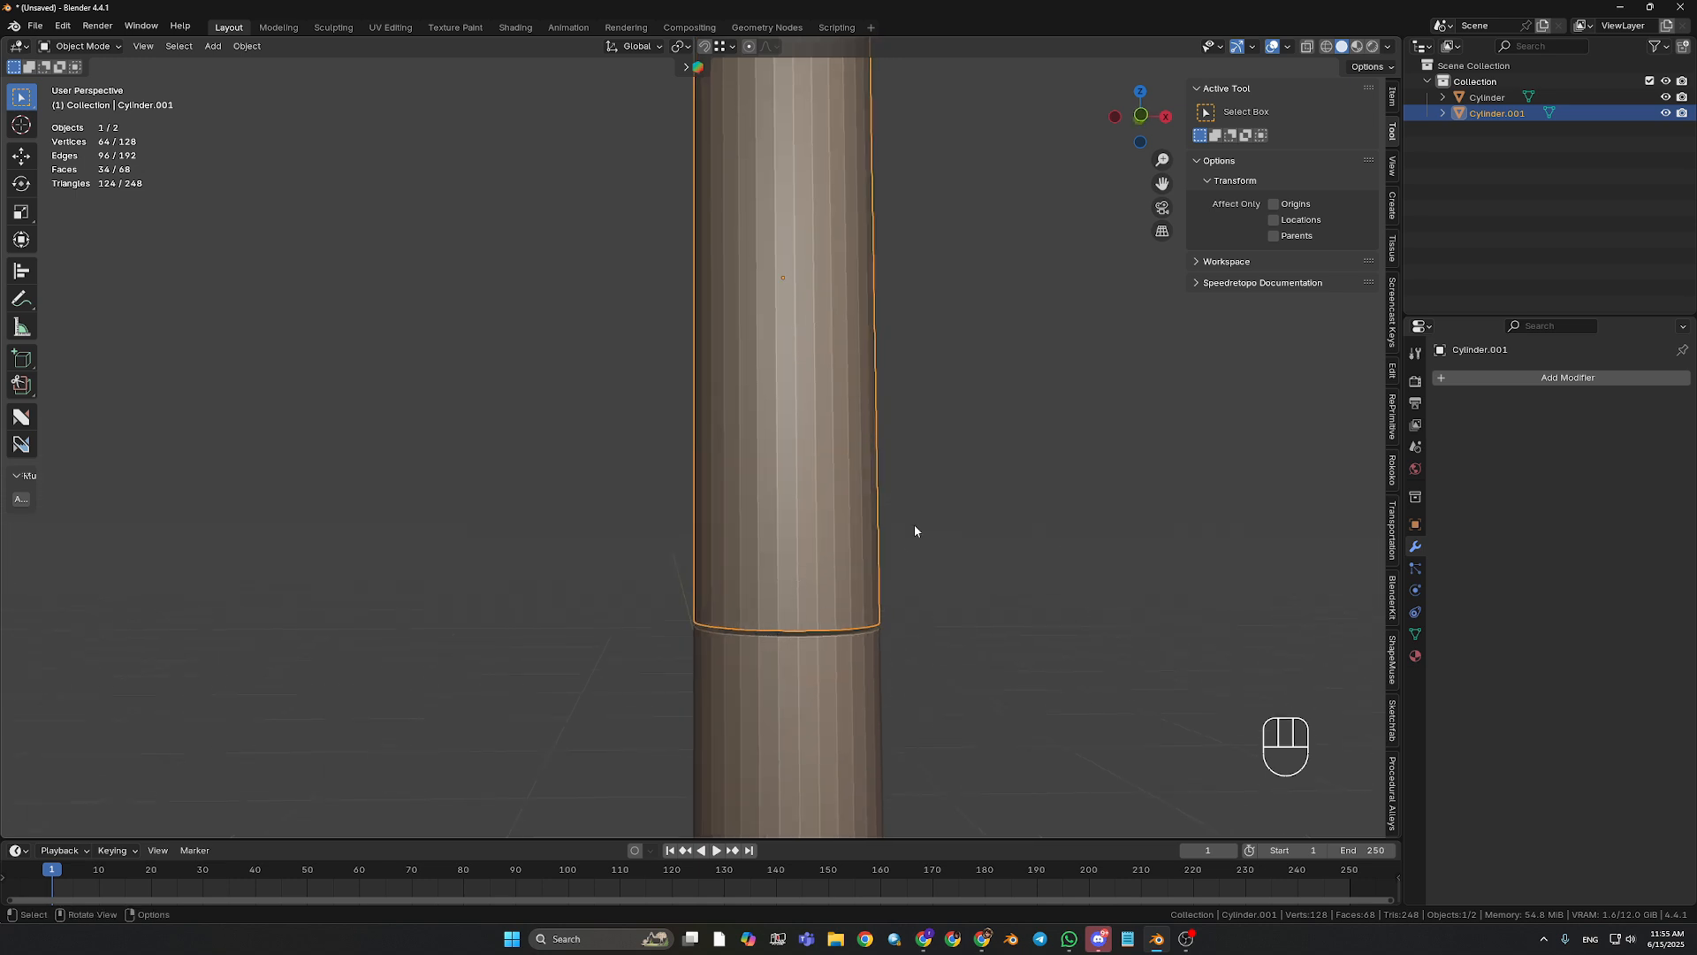
key(shift+s)
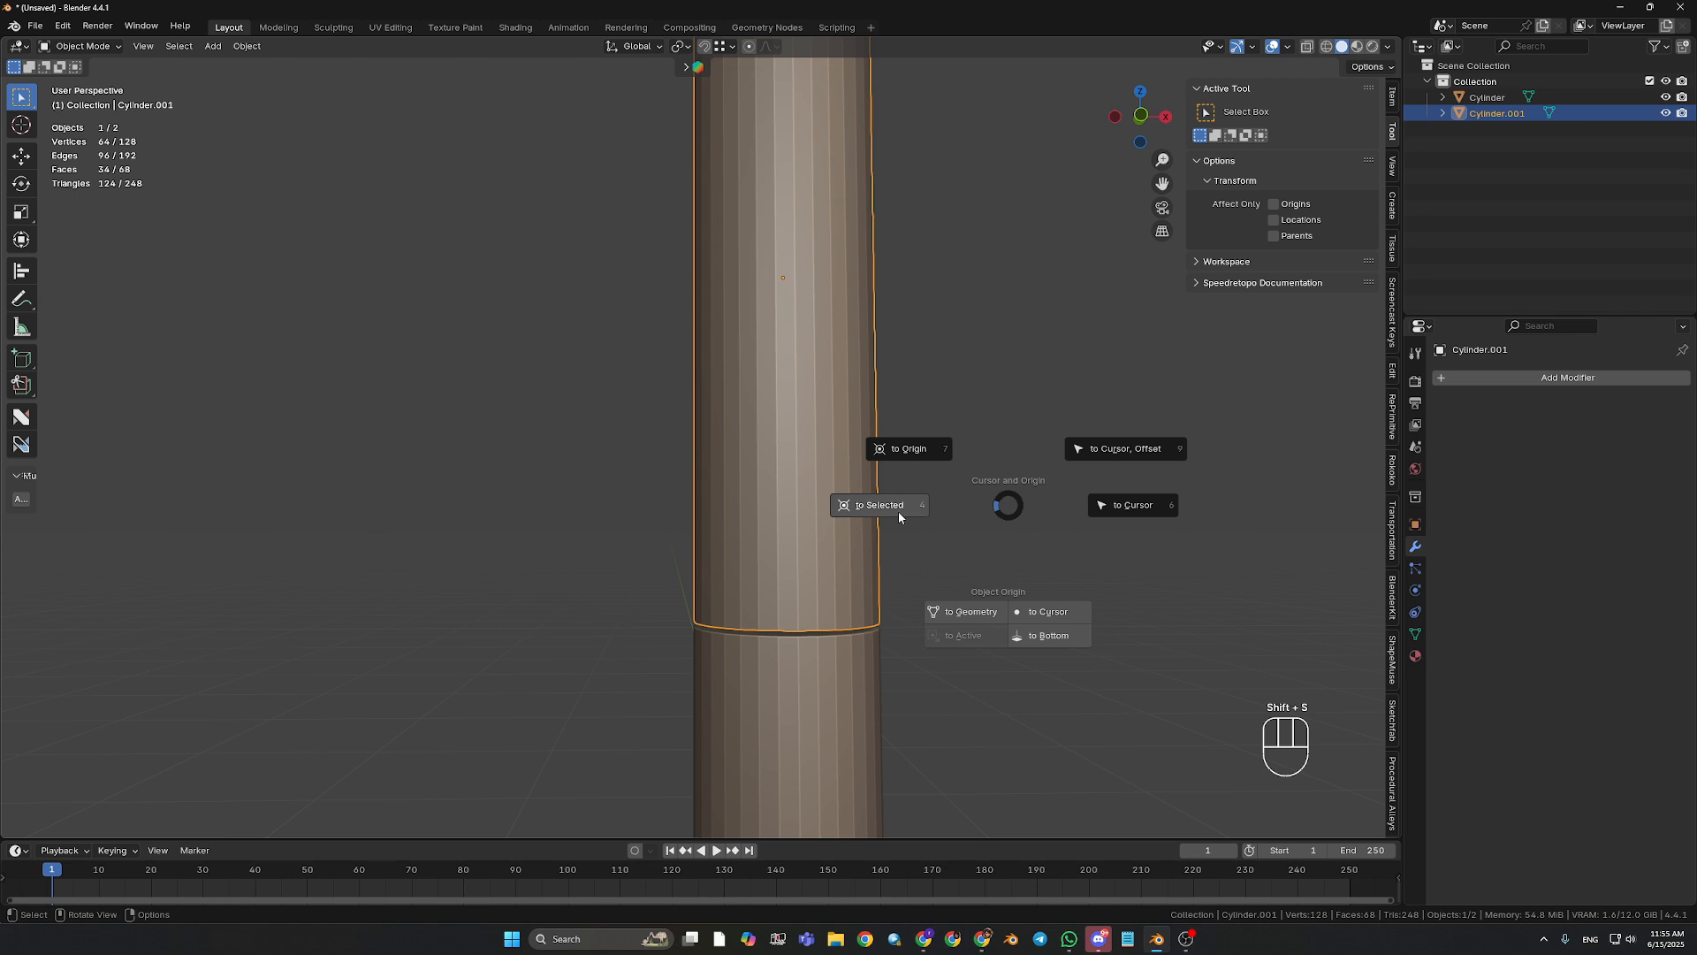
click(1035, 638)
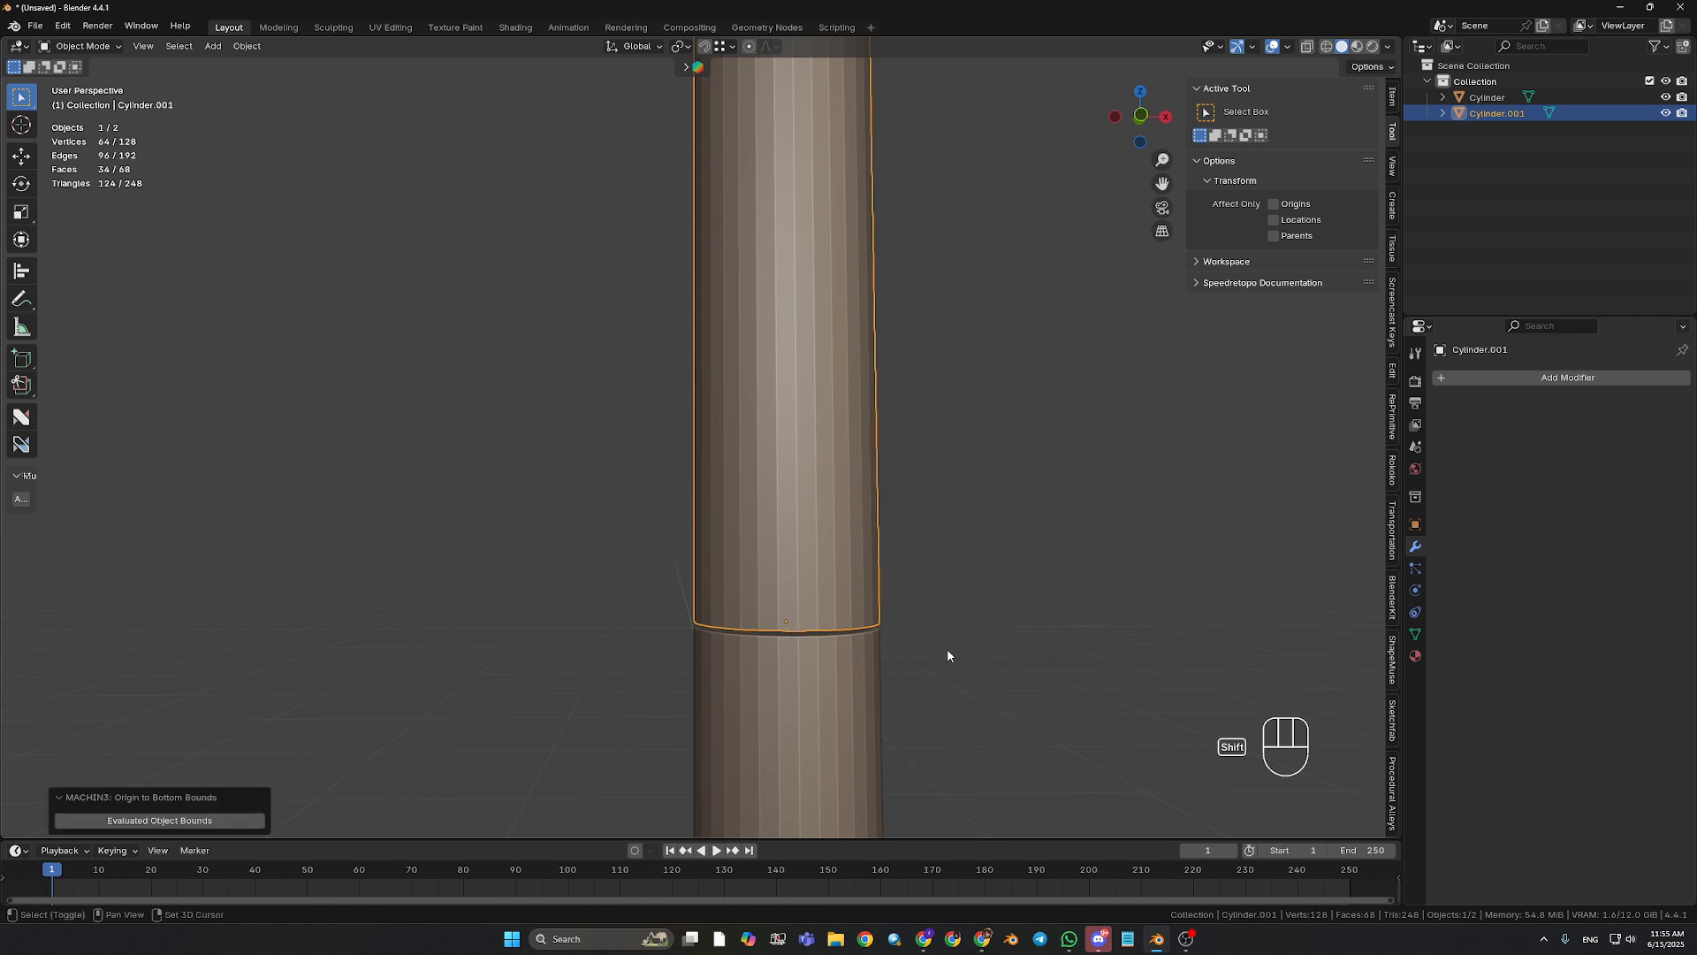
- Isolate the lower cylinder in local view with its top face in sight
shift+middle_drag(947, 651, 948, 571)
click(888, 669)
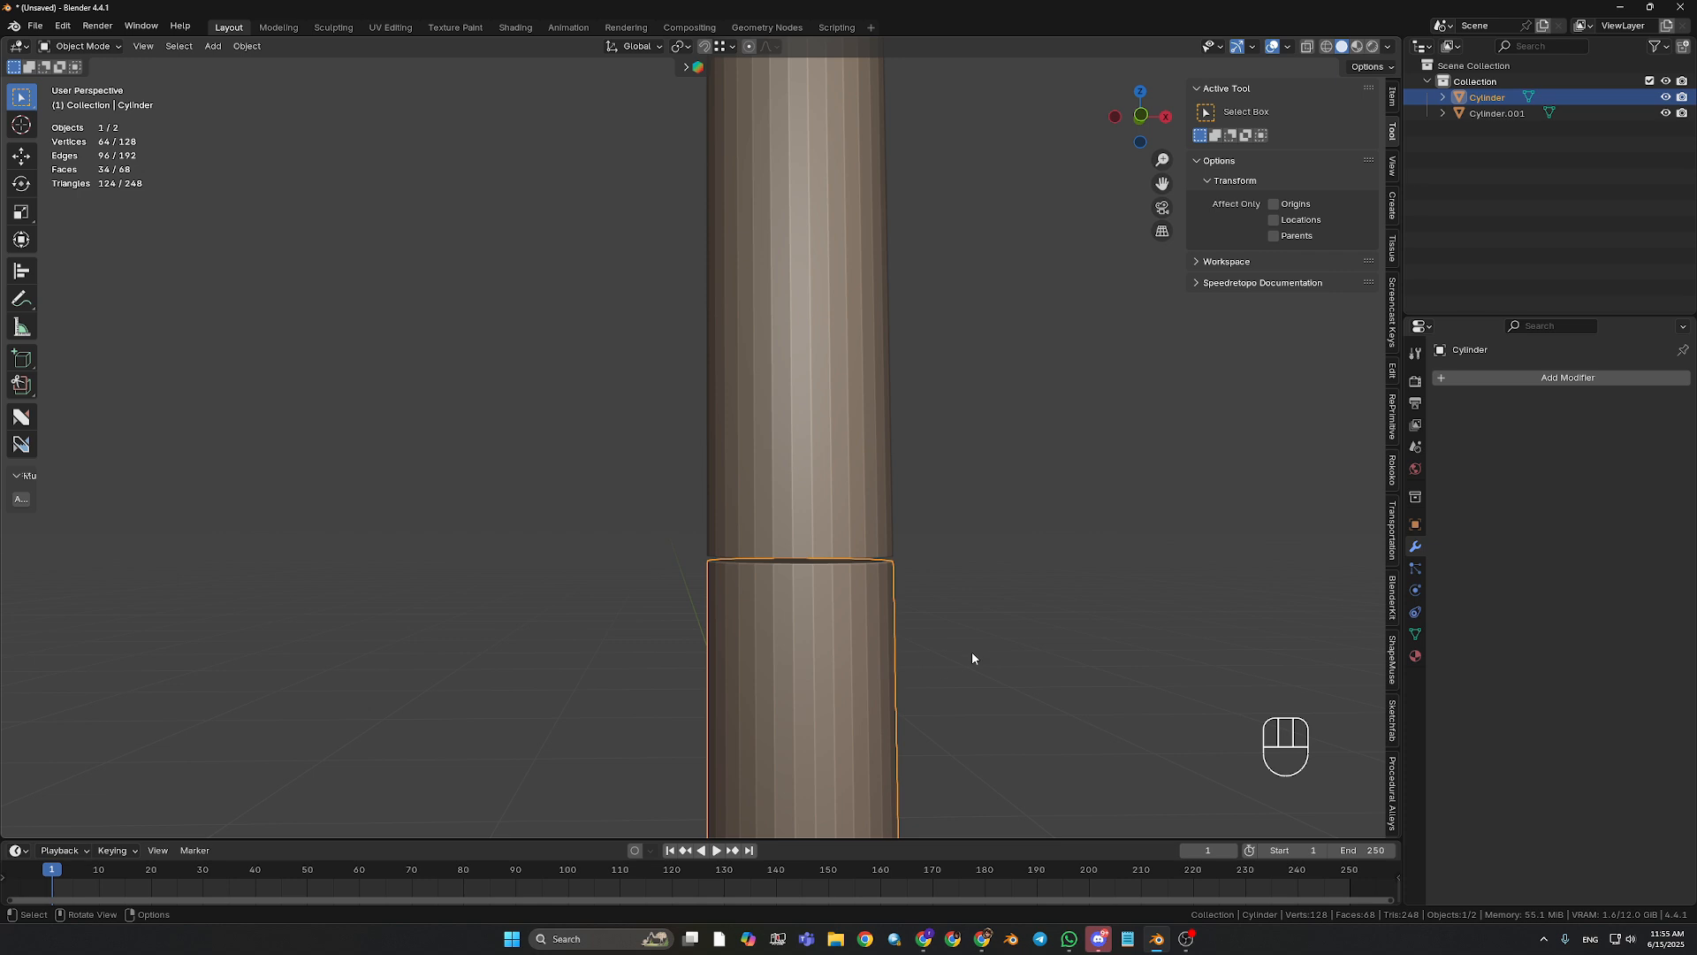
key(KP_Divide)
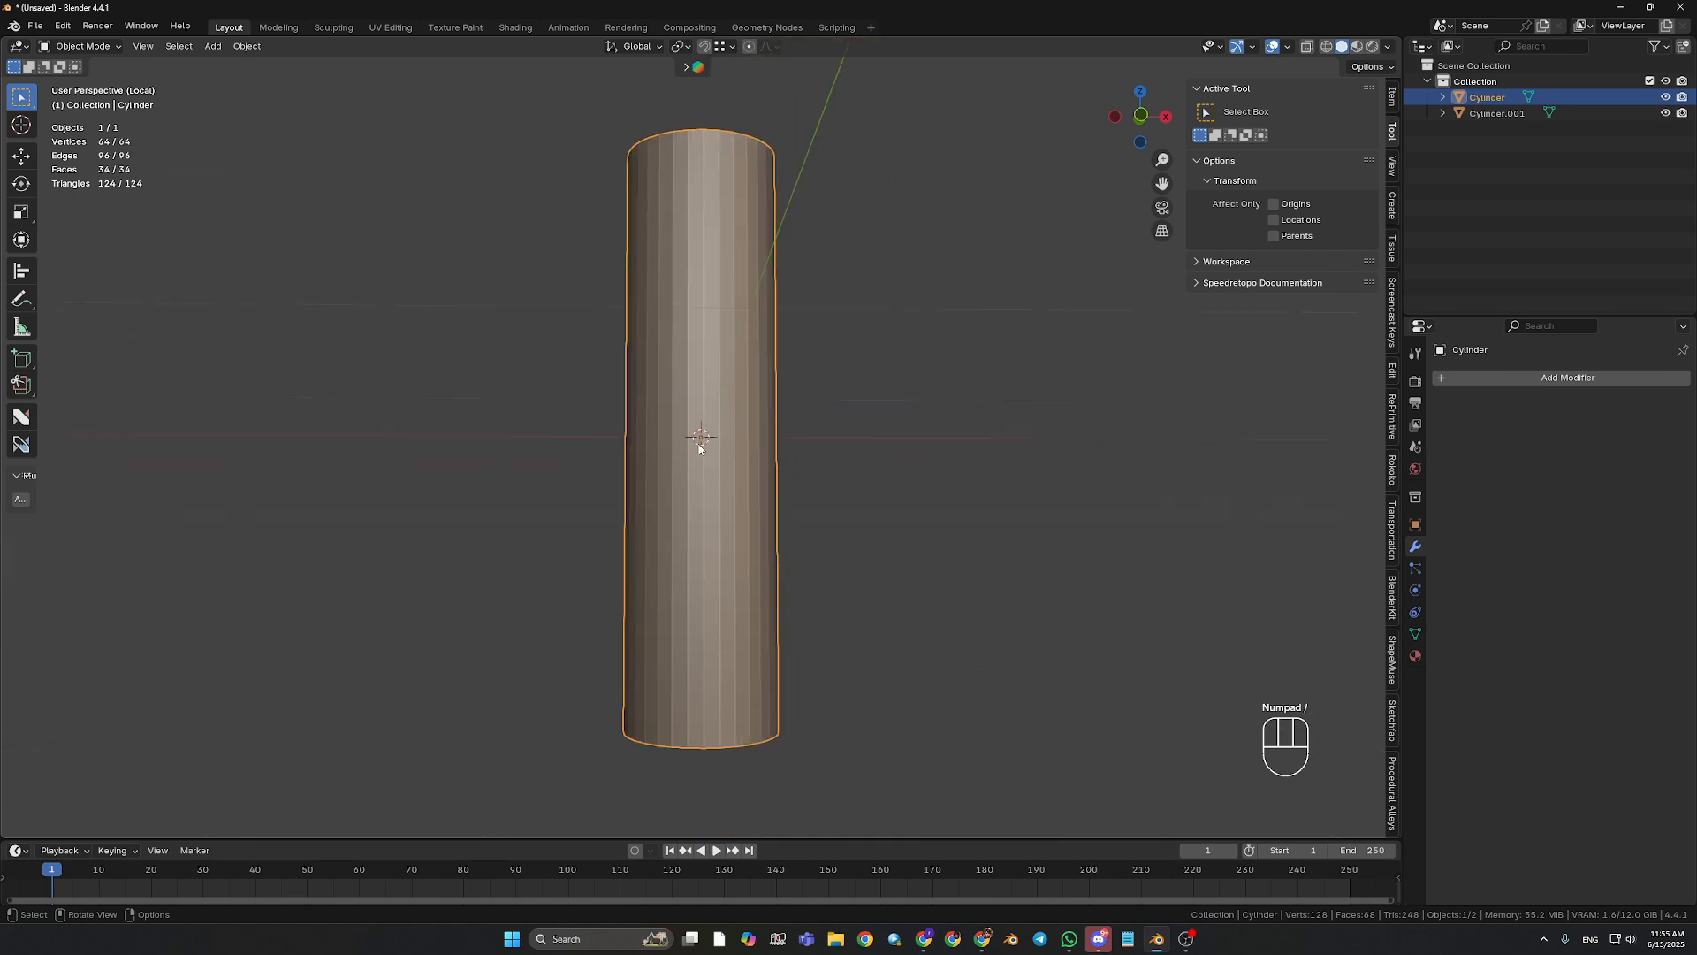
middle_drag(698, 449, 784, 595)
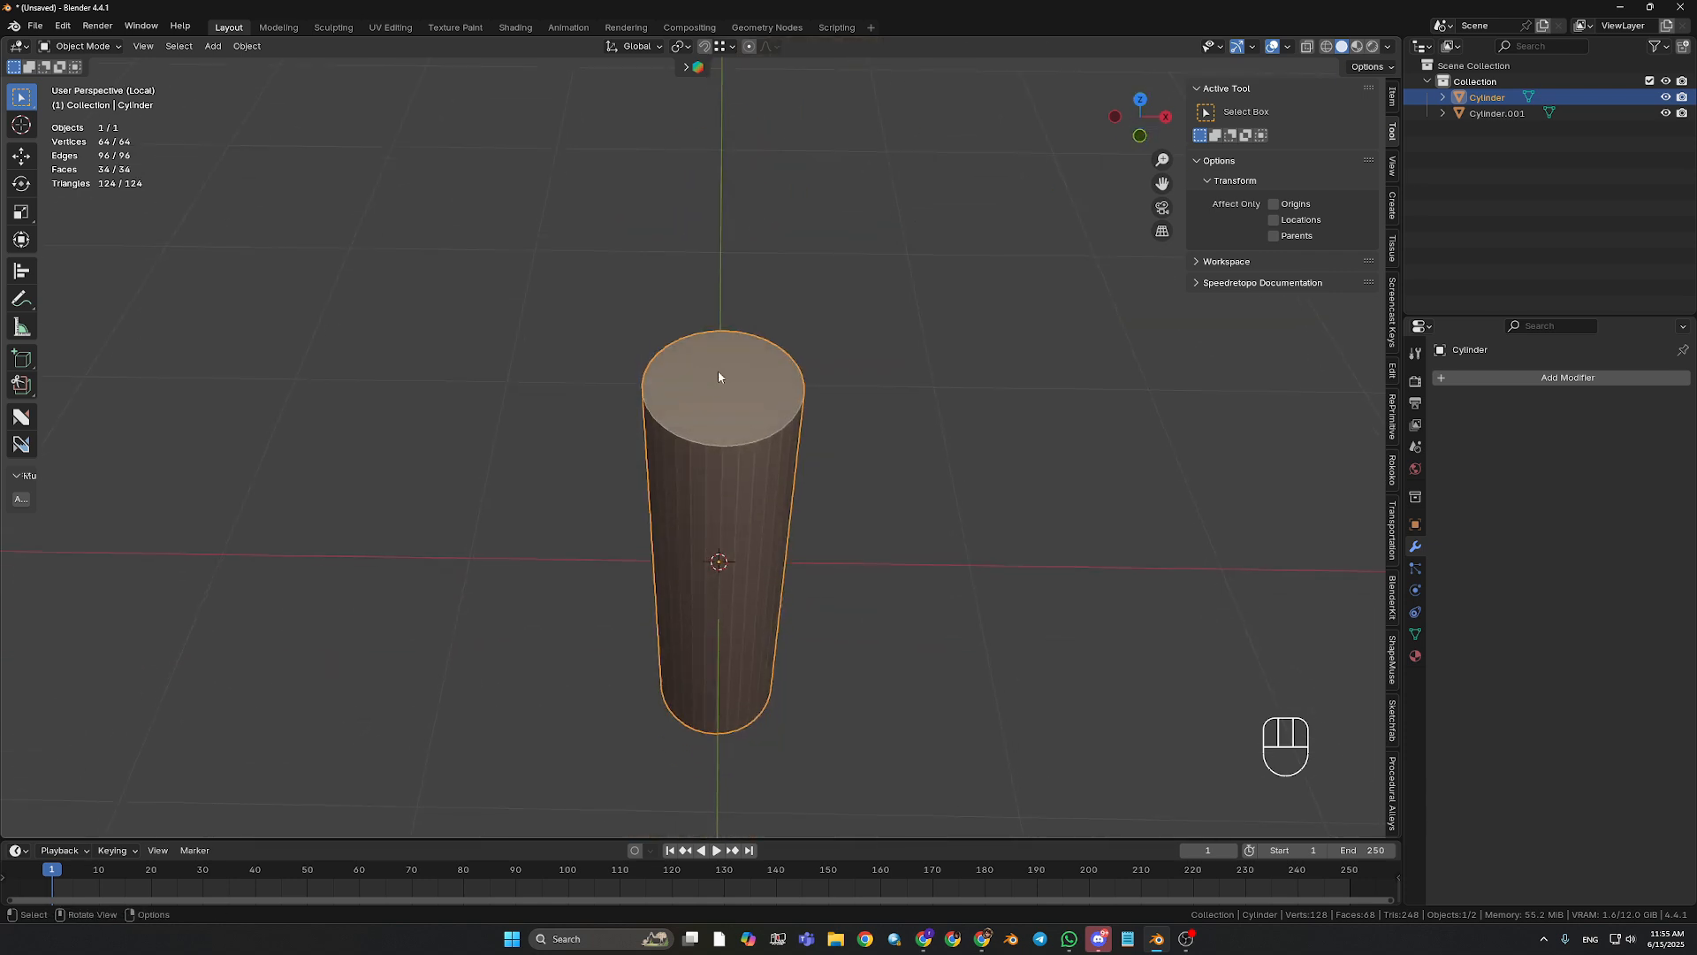
- Snap the 3D cursor to the top face of the lower cylinder in Edit Mode
key(Tab)
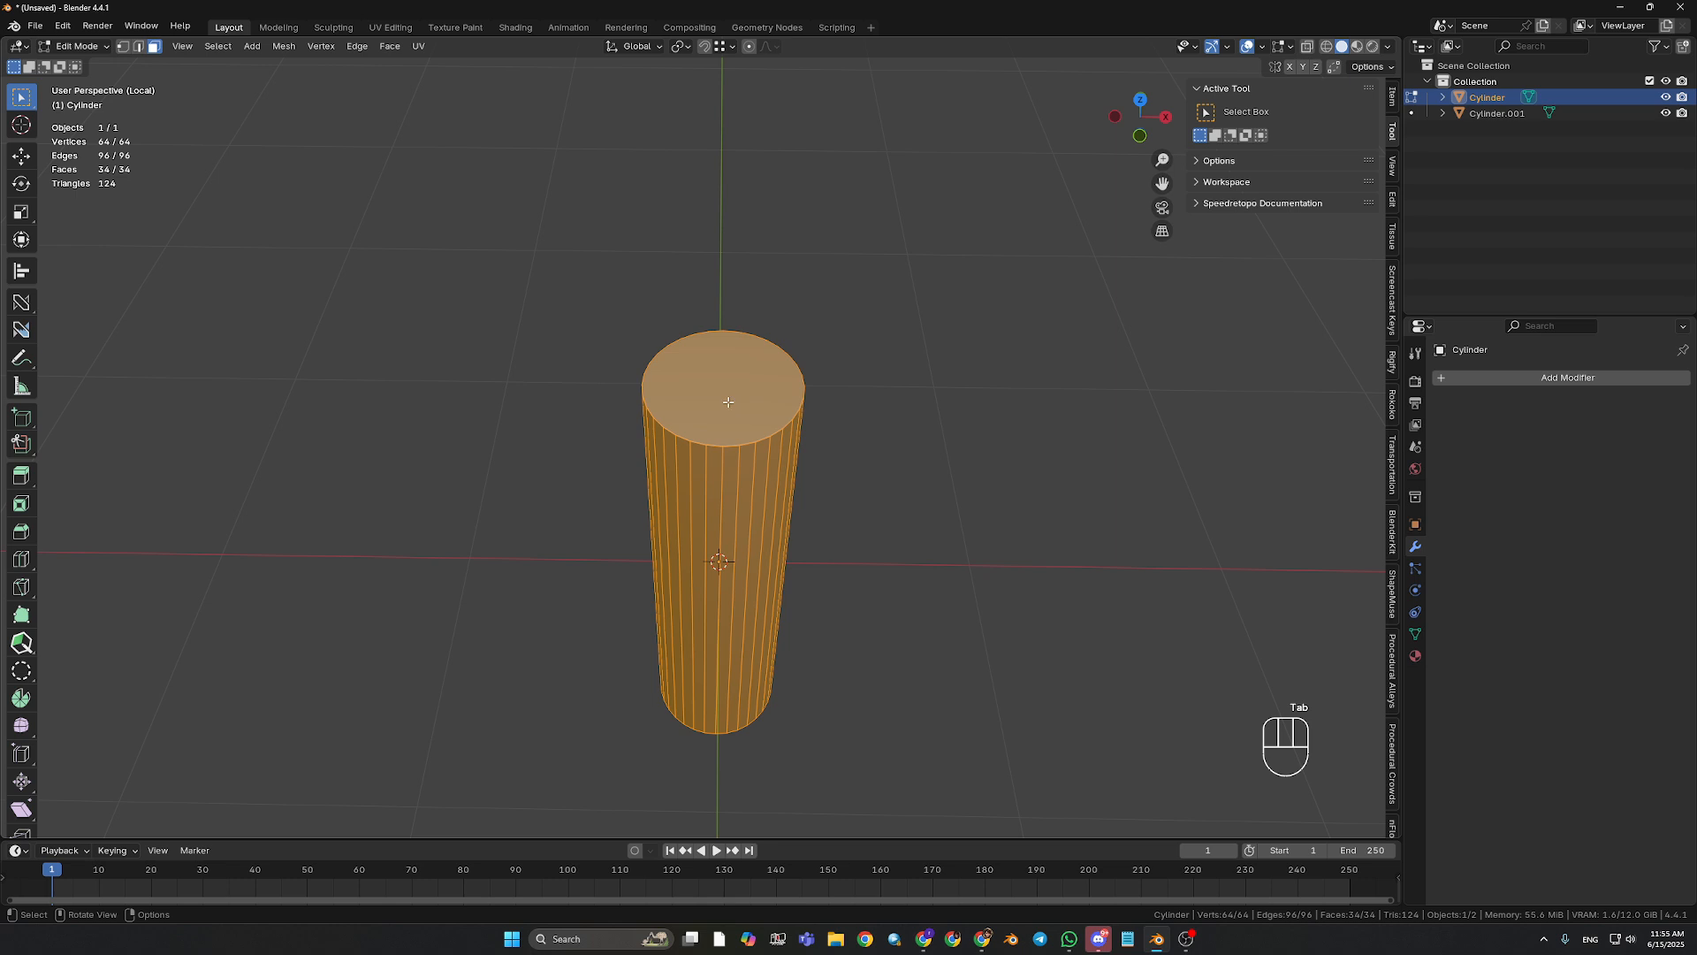
click(729, 402)
middle_drag(797, 481, 814, 448)
key(shift+s)
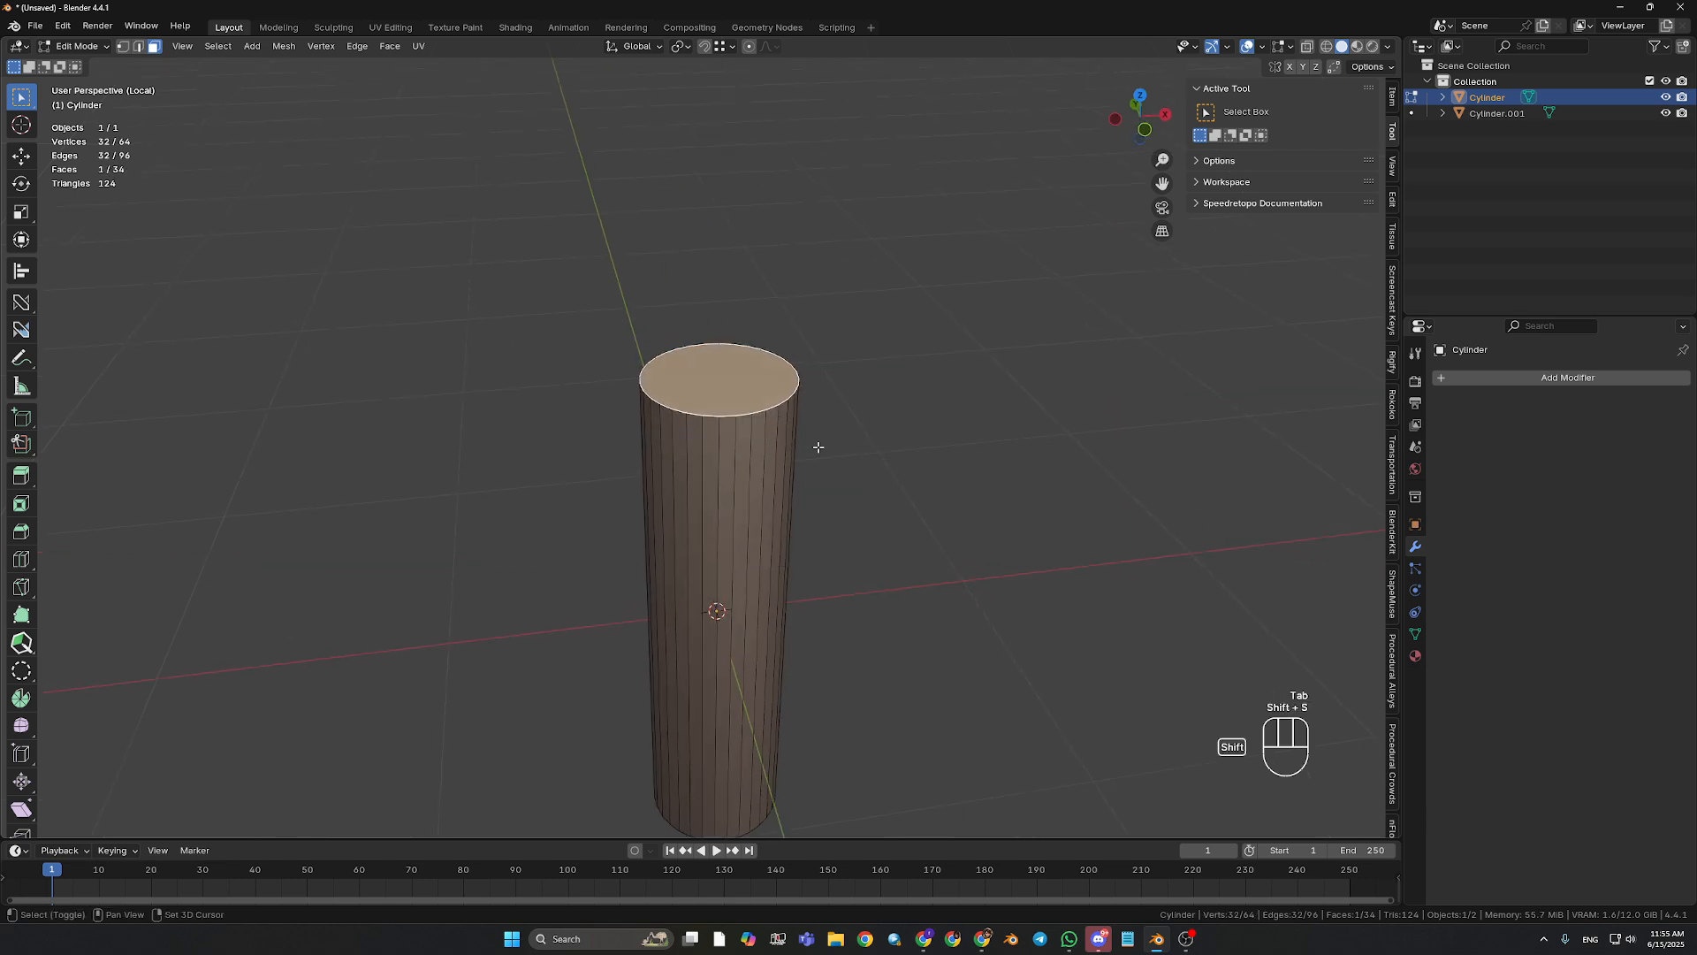
key(shift+s)
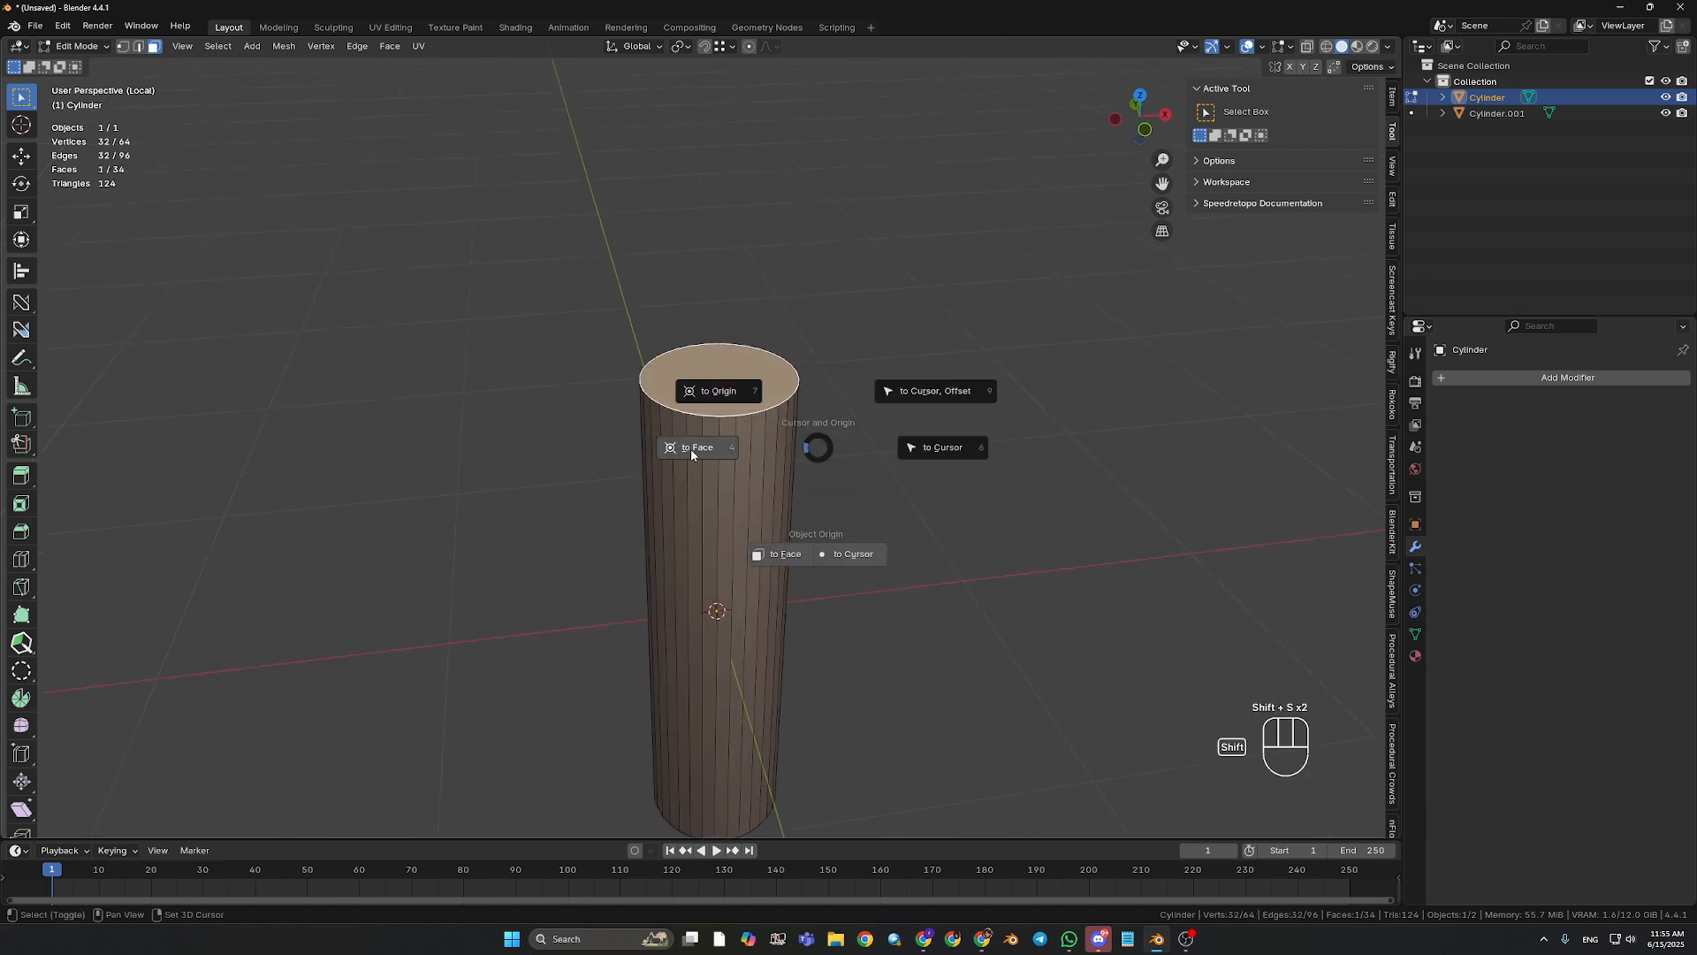
click(694, 448)
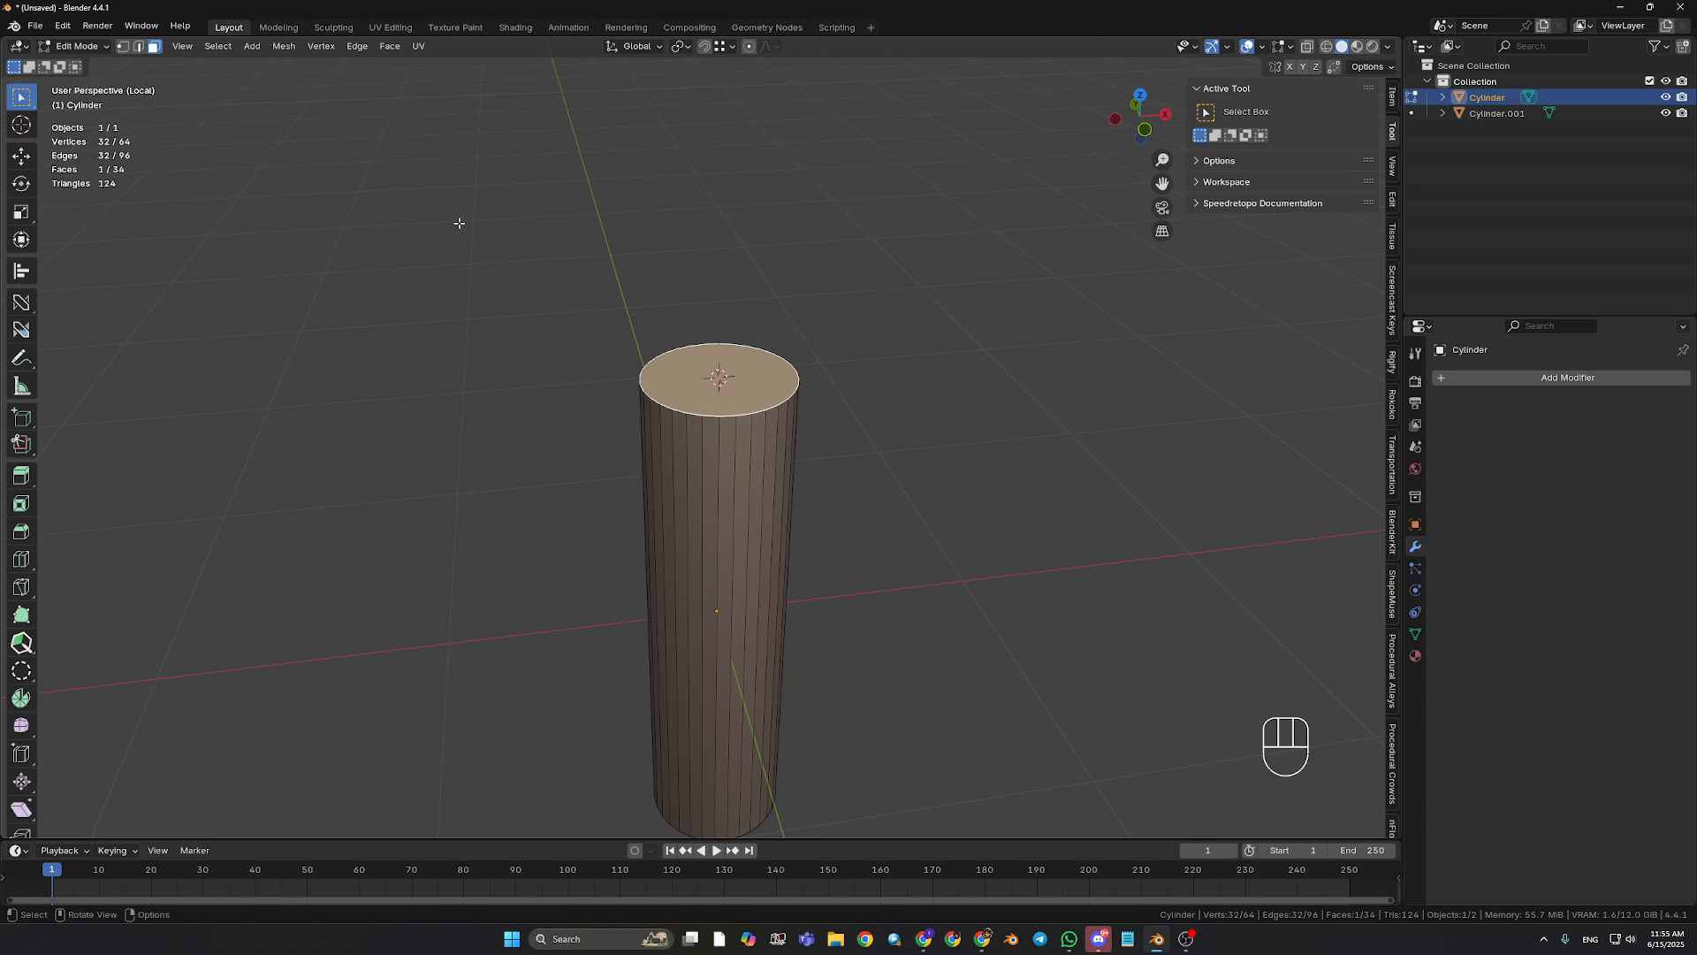
- Set the lower cylinder's origin to the 3D cursor in Object Mode
key(Tab)
click(247, 46)
mouse_move(299, 82)
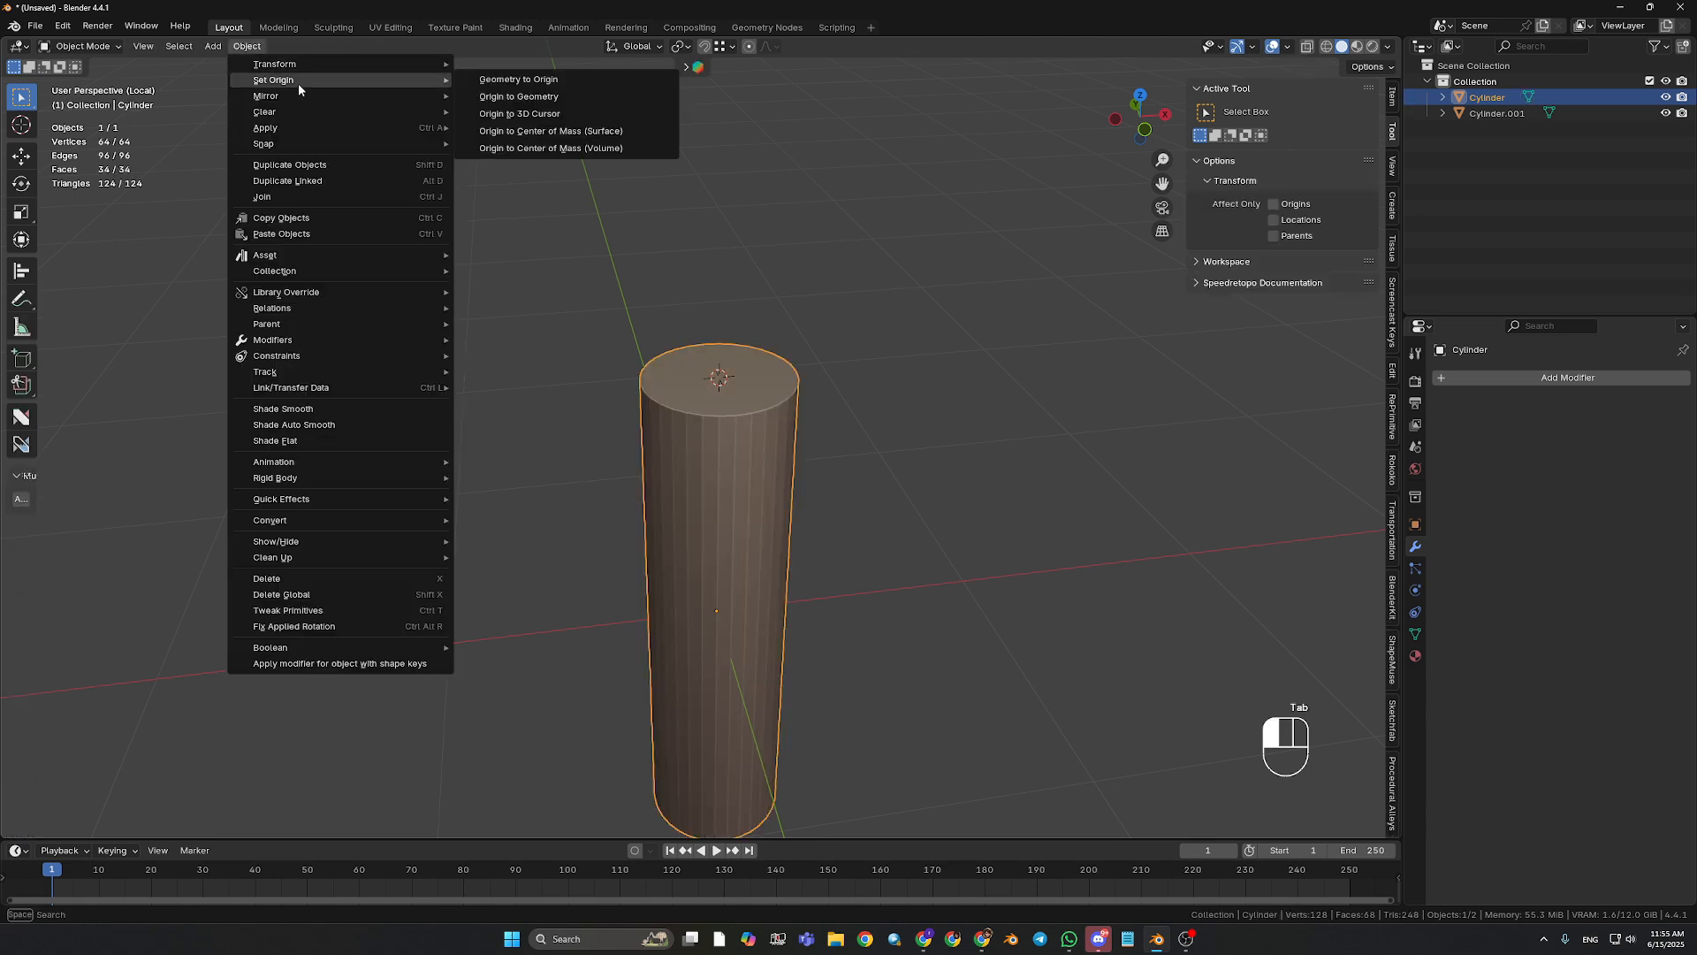
click(520, 113)
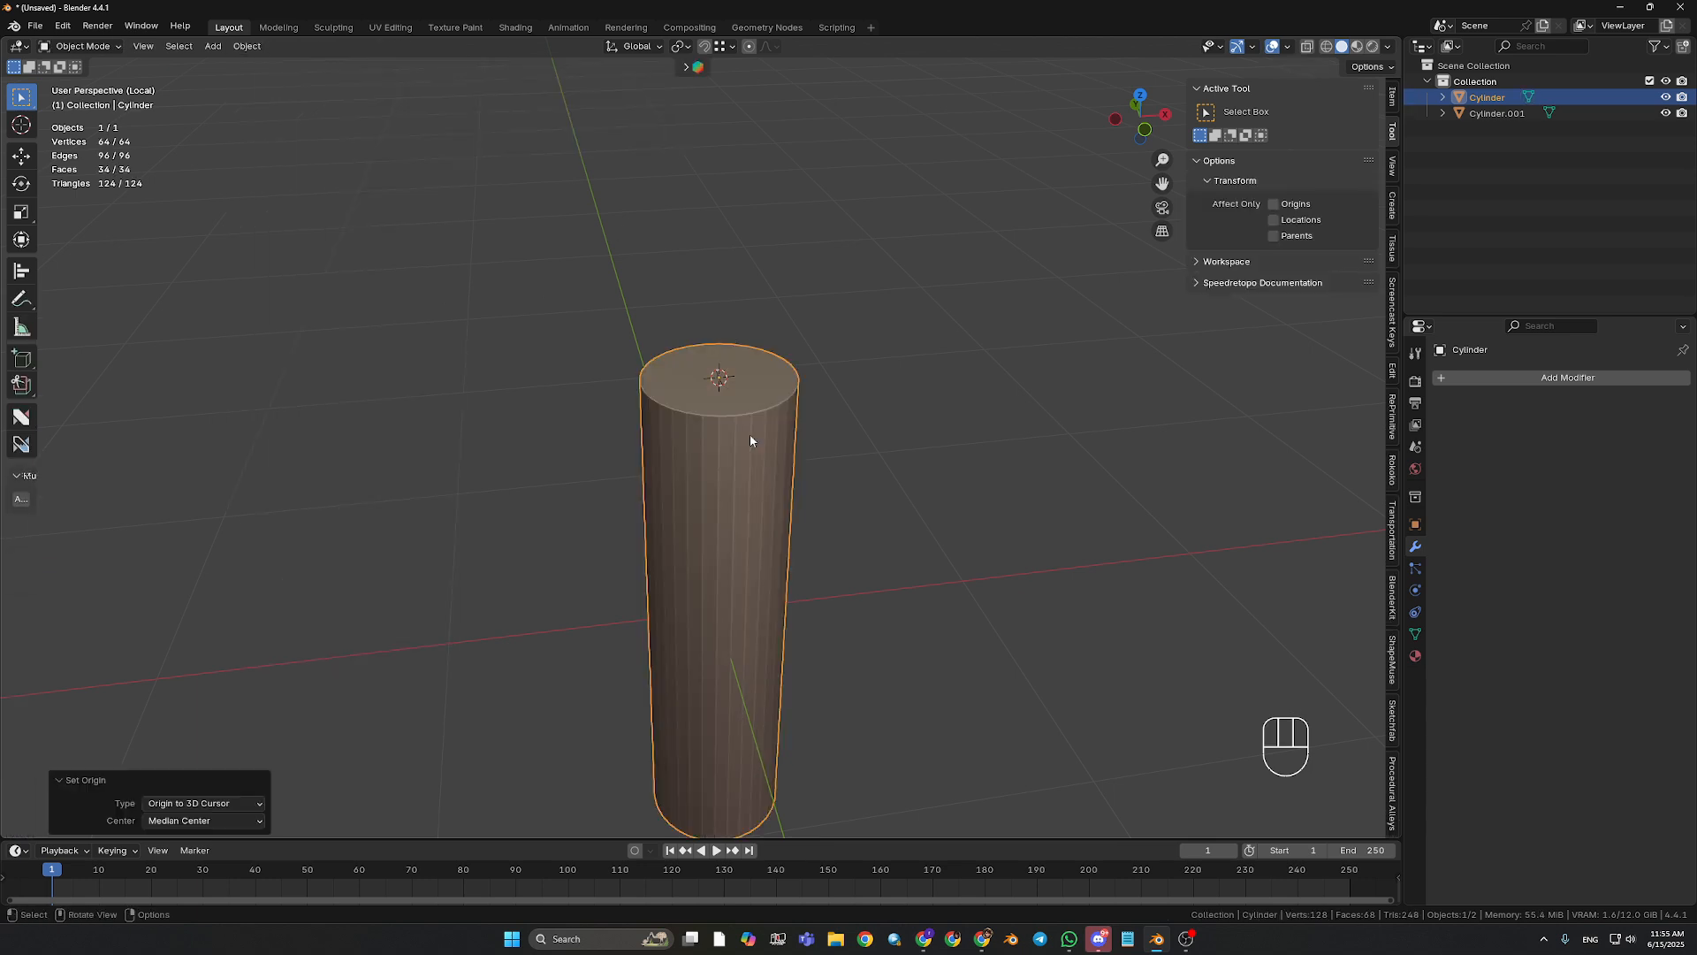
- Return the 3D cursor to the world origin and leave local view so both cylinders show
key(shift+s)
click(840, 606)
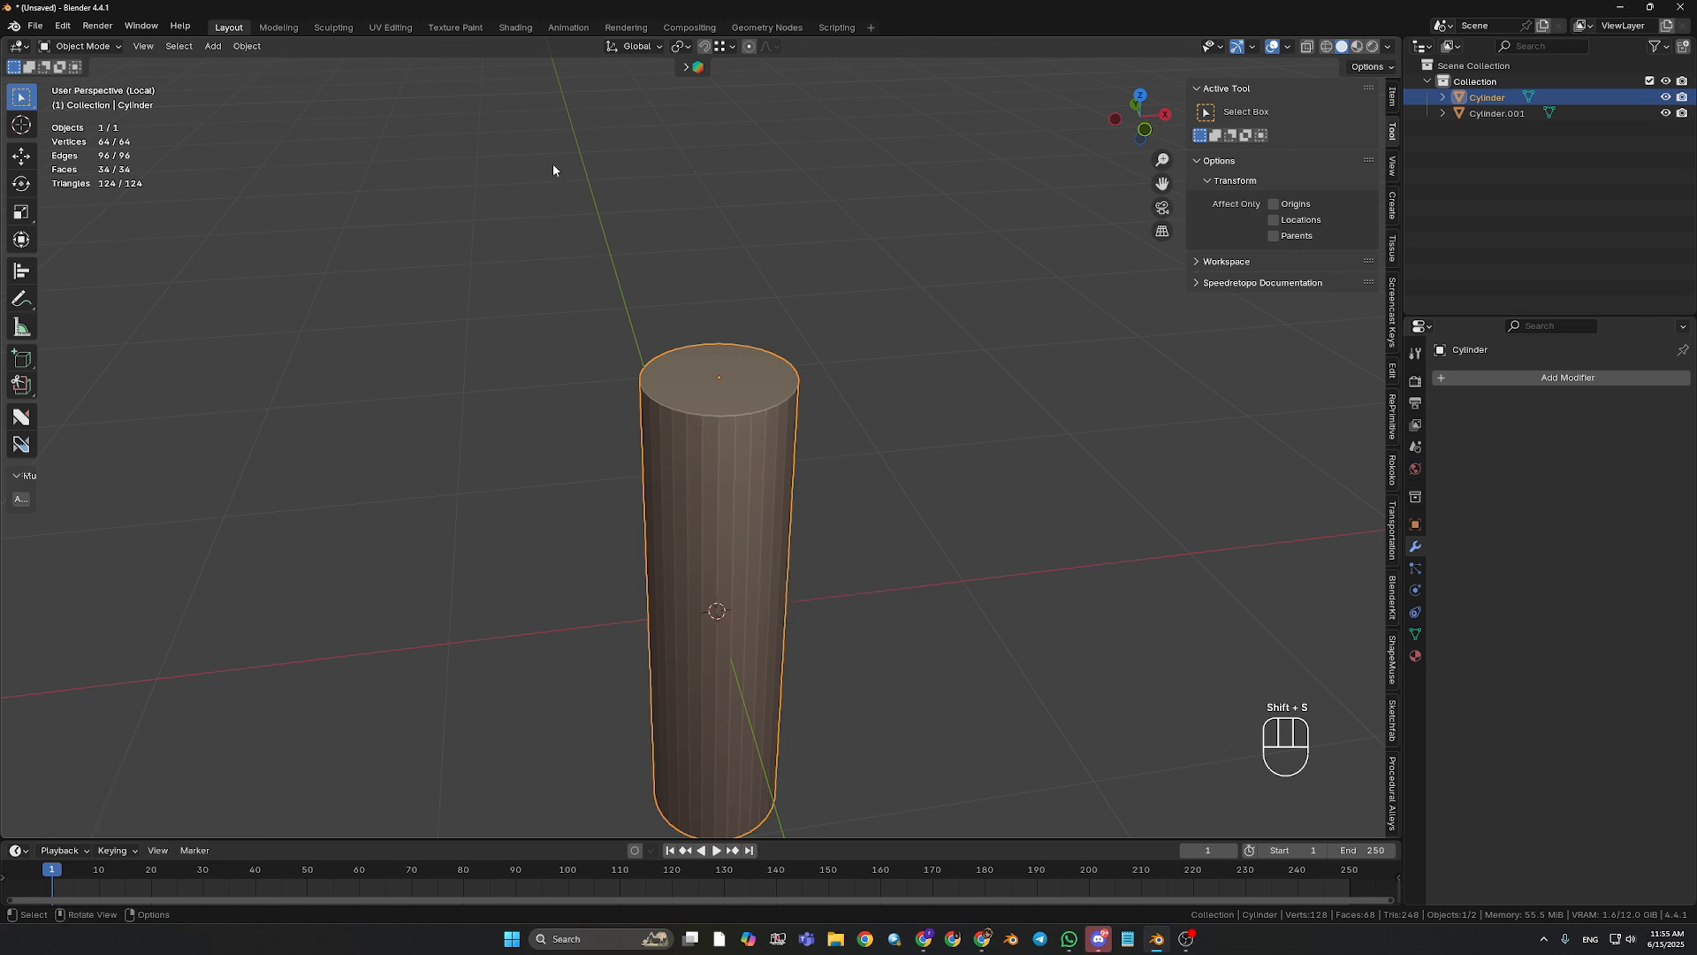
middle_drag(794, 552, 763, 670)
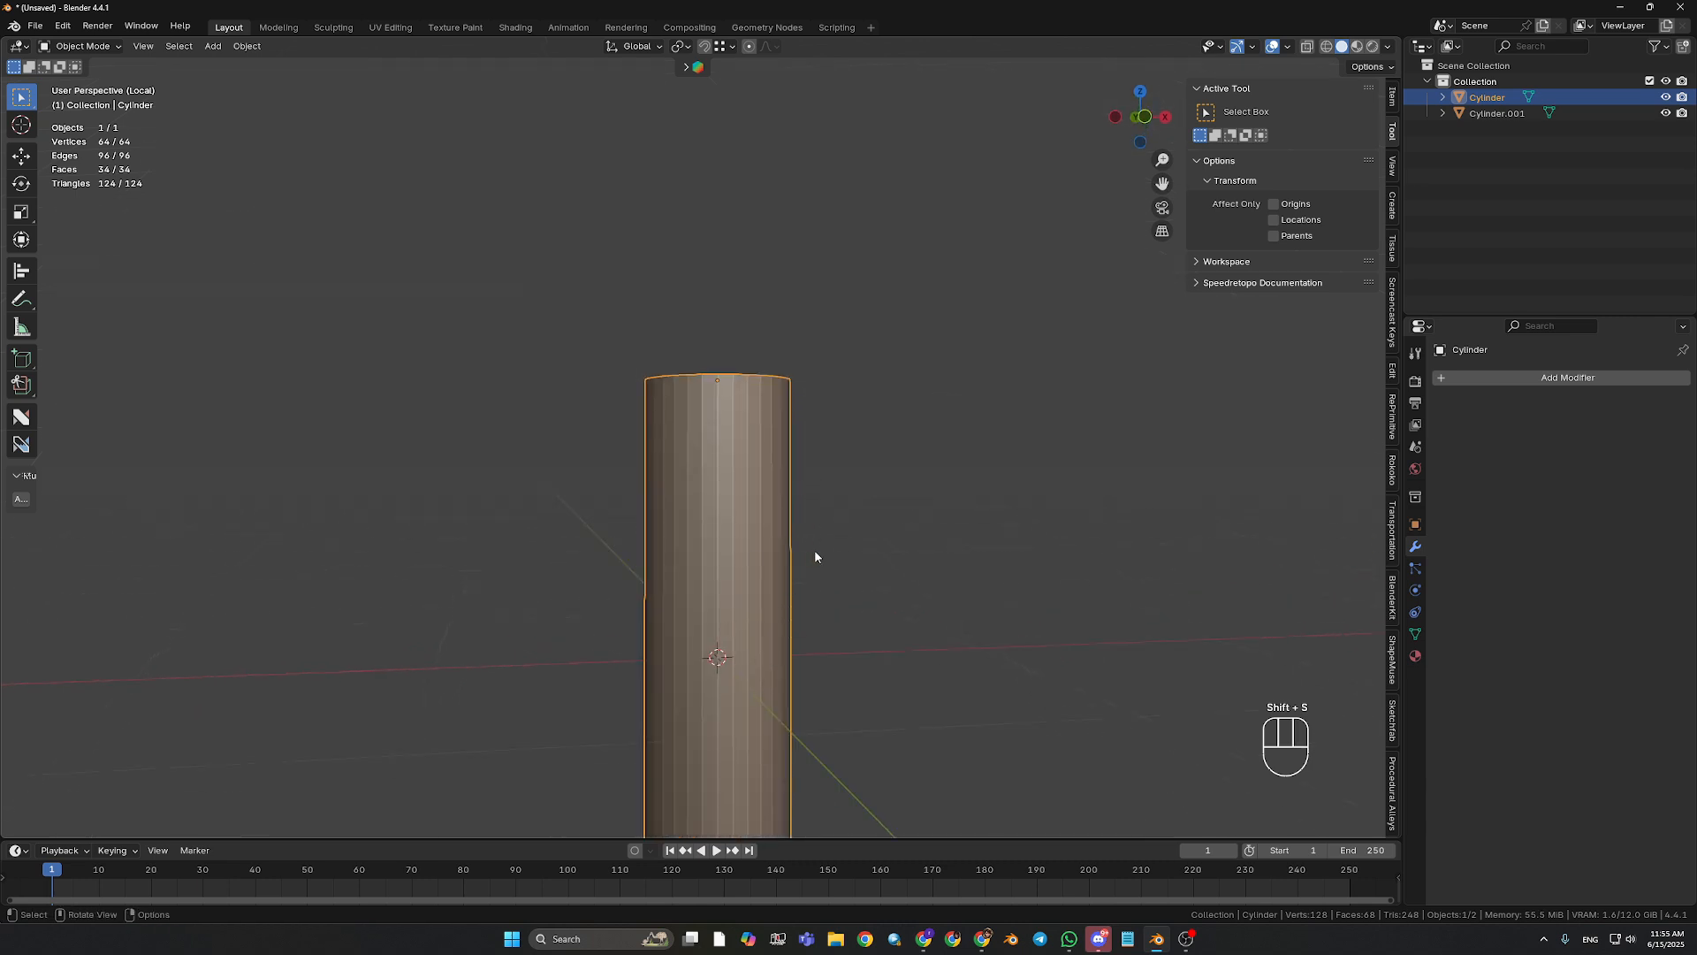
key(Tab)
key(Tab)
key(KP_Divide)
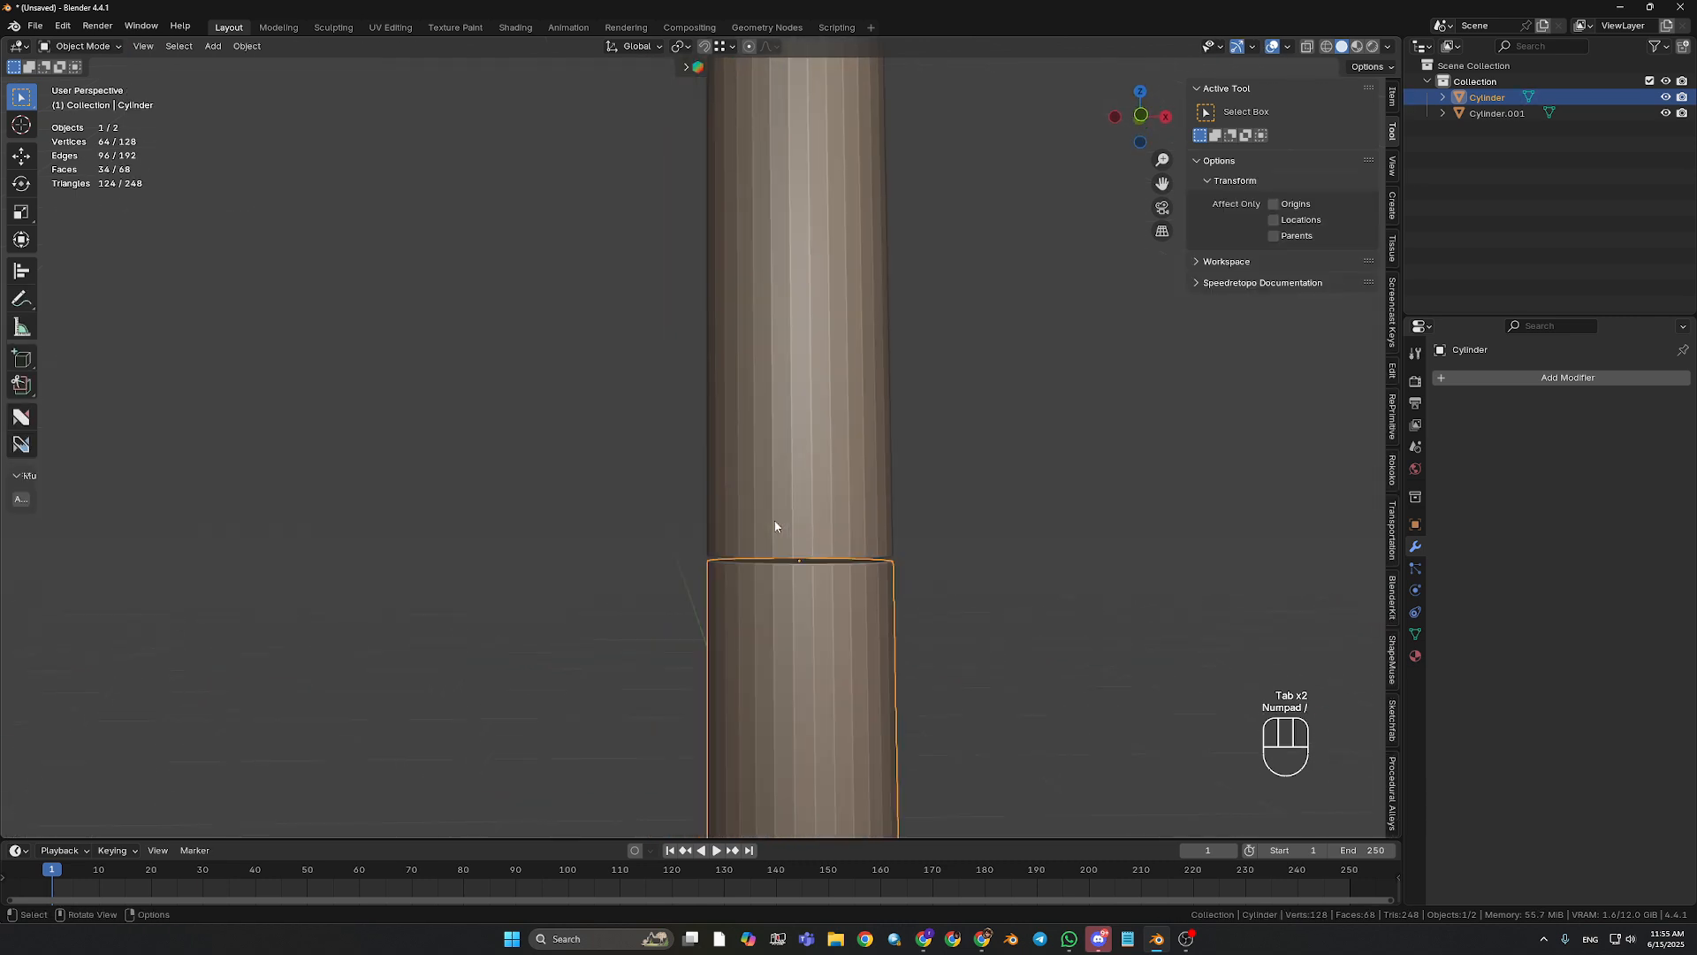
- Examine the gap at the joint and compare the origins of the upper and lower cylinders
ctrl+middle_drag(886, 569, 831, 607)
click(782, 494)
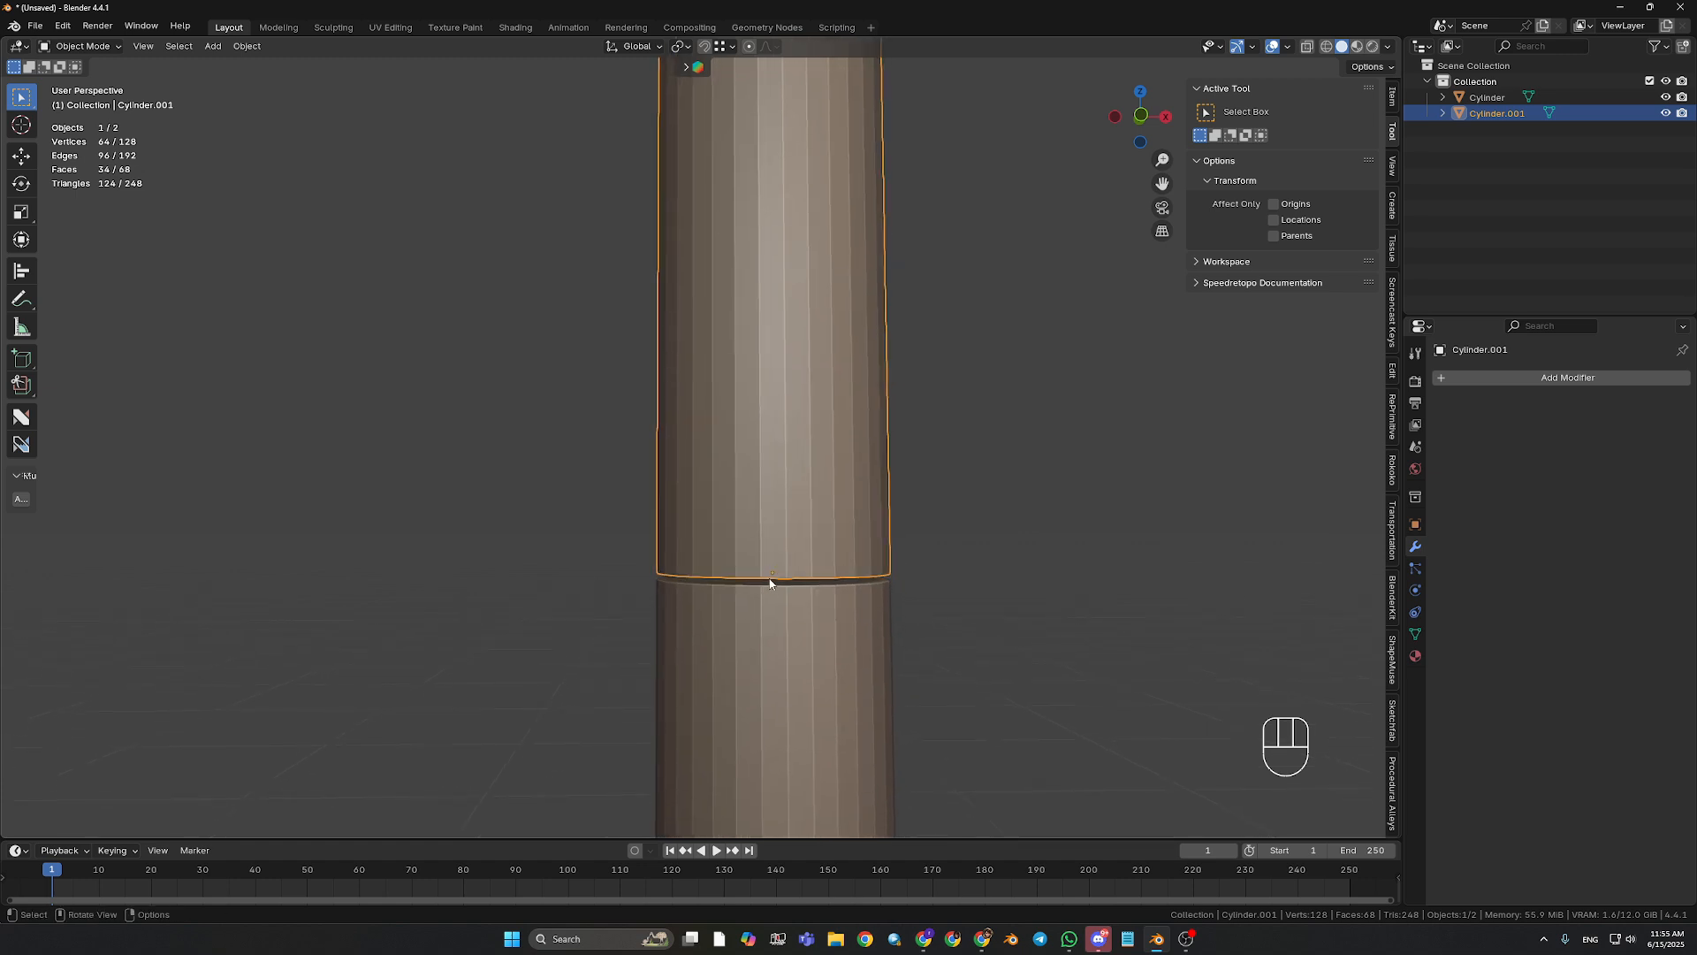
click(771, 634)
middle_drag(771, 634, 776, 589)
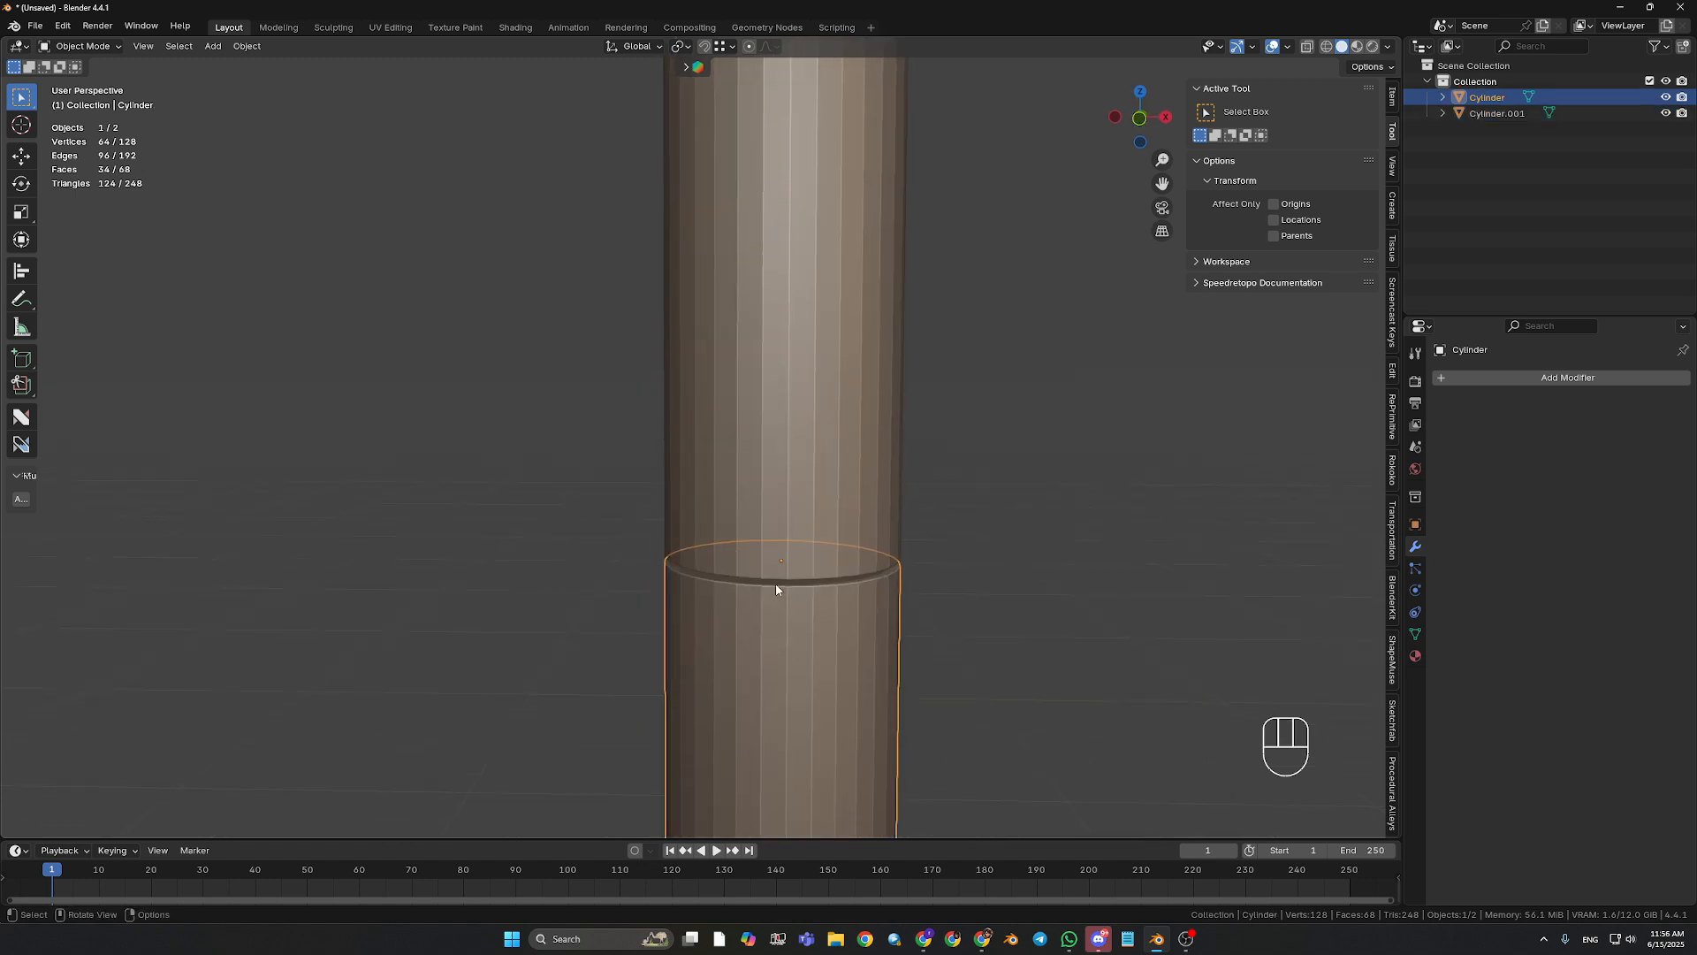
middle_drag(824, 654, 815, 477)
click(814, 477)
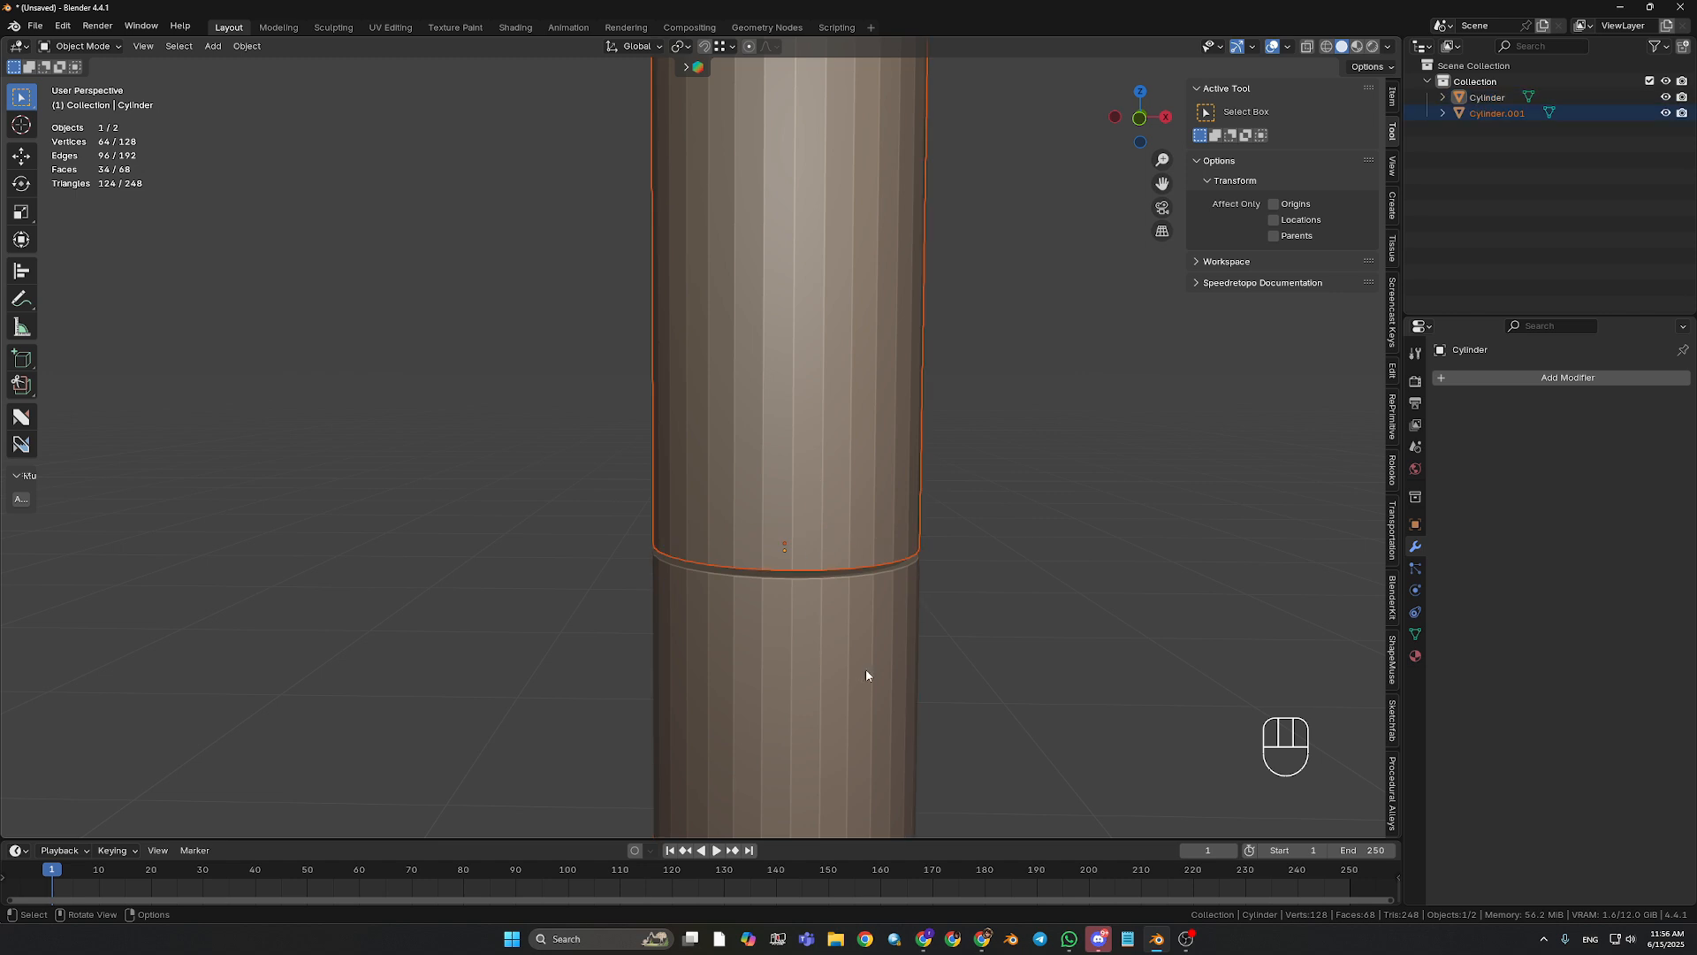
click(877, 494)
click(940, 576)
- Align the upper cylinder's location to the lower cylinder with Align Tools, keeping the lower one as the active object
click(811, 532)
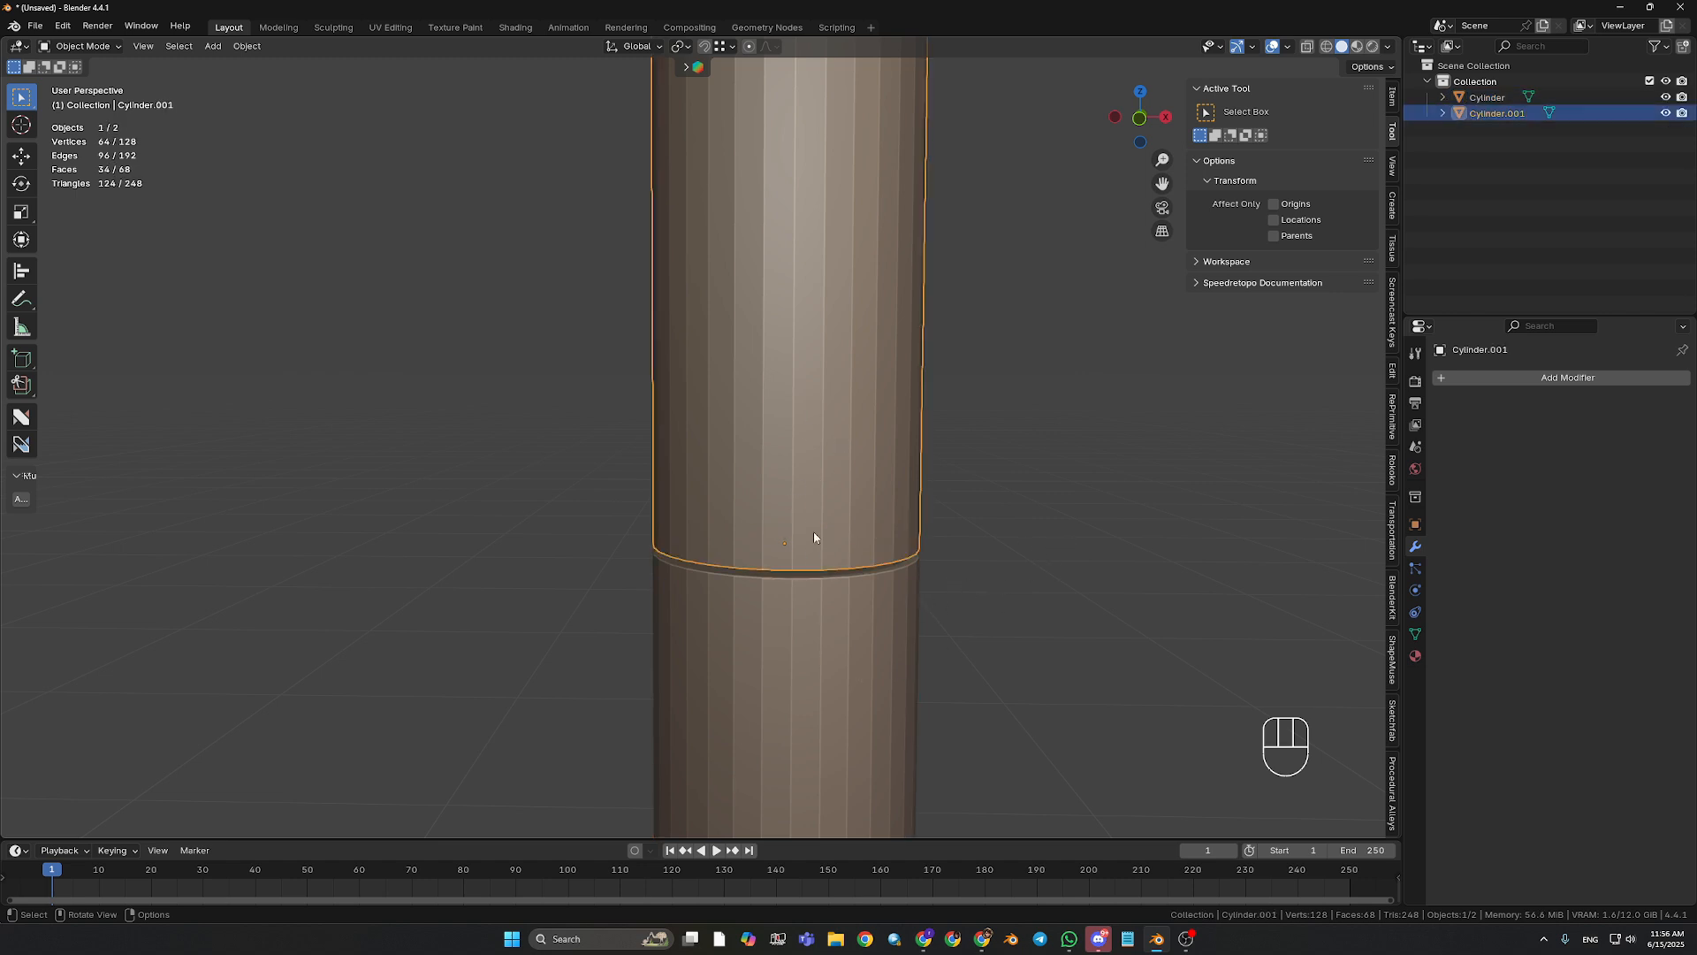
shift+click(776, 633)
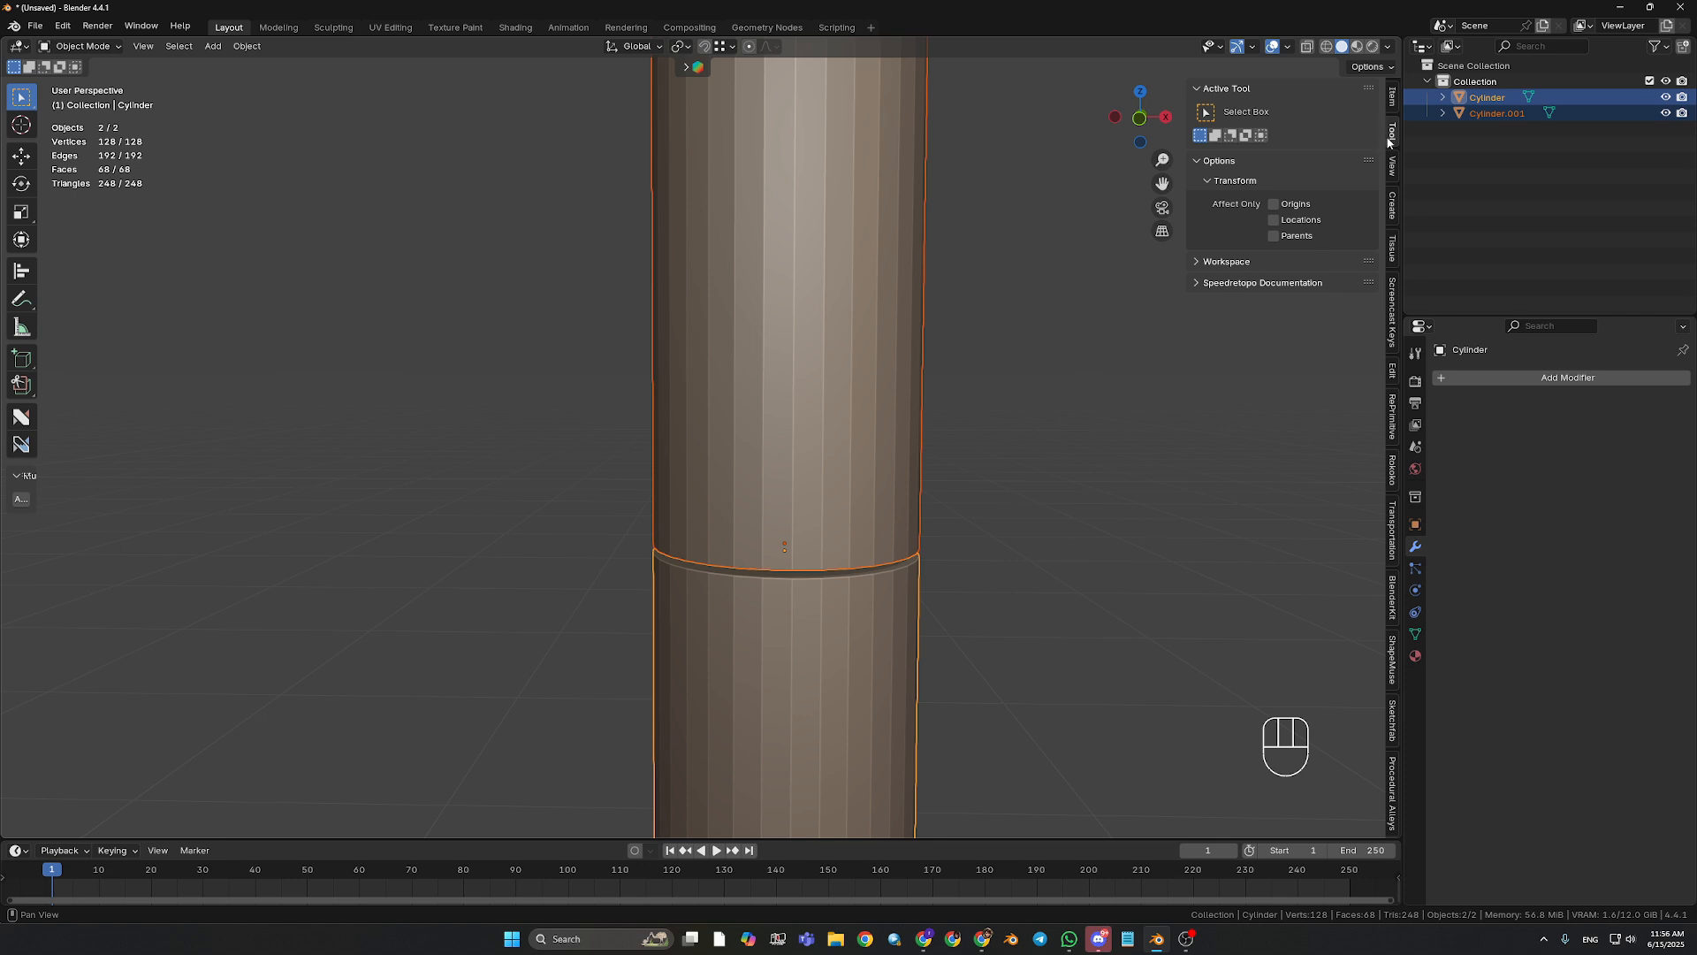
click(1390, 101)
click(1200, 417)
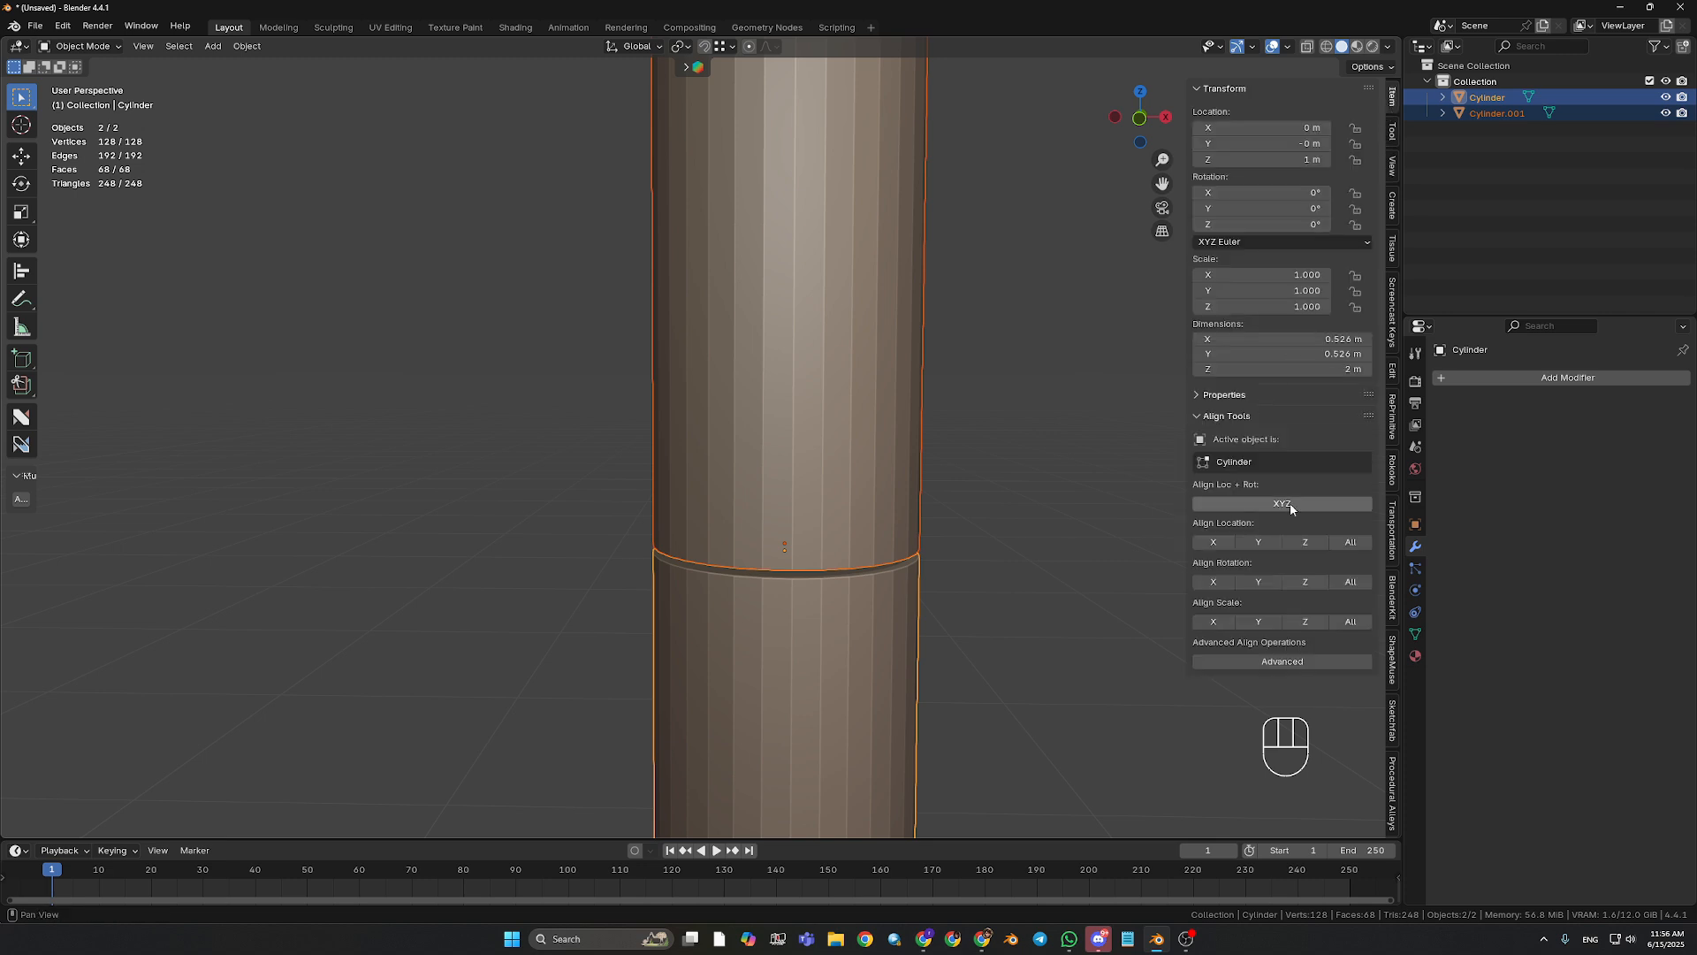
click(1325, 542)
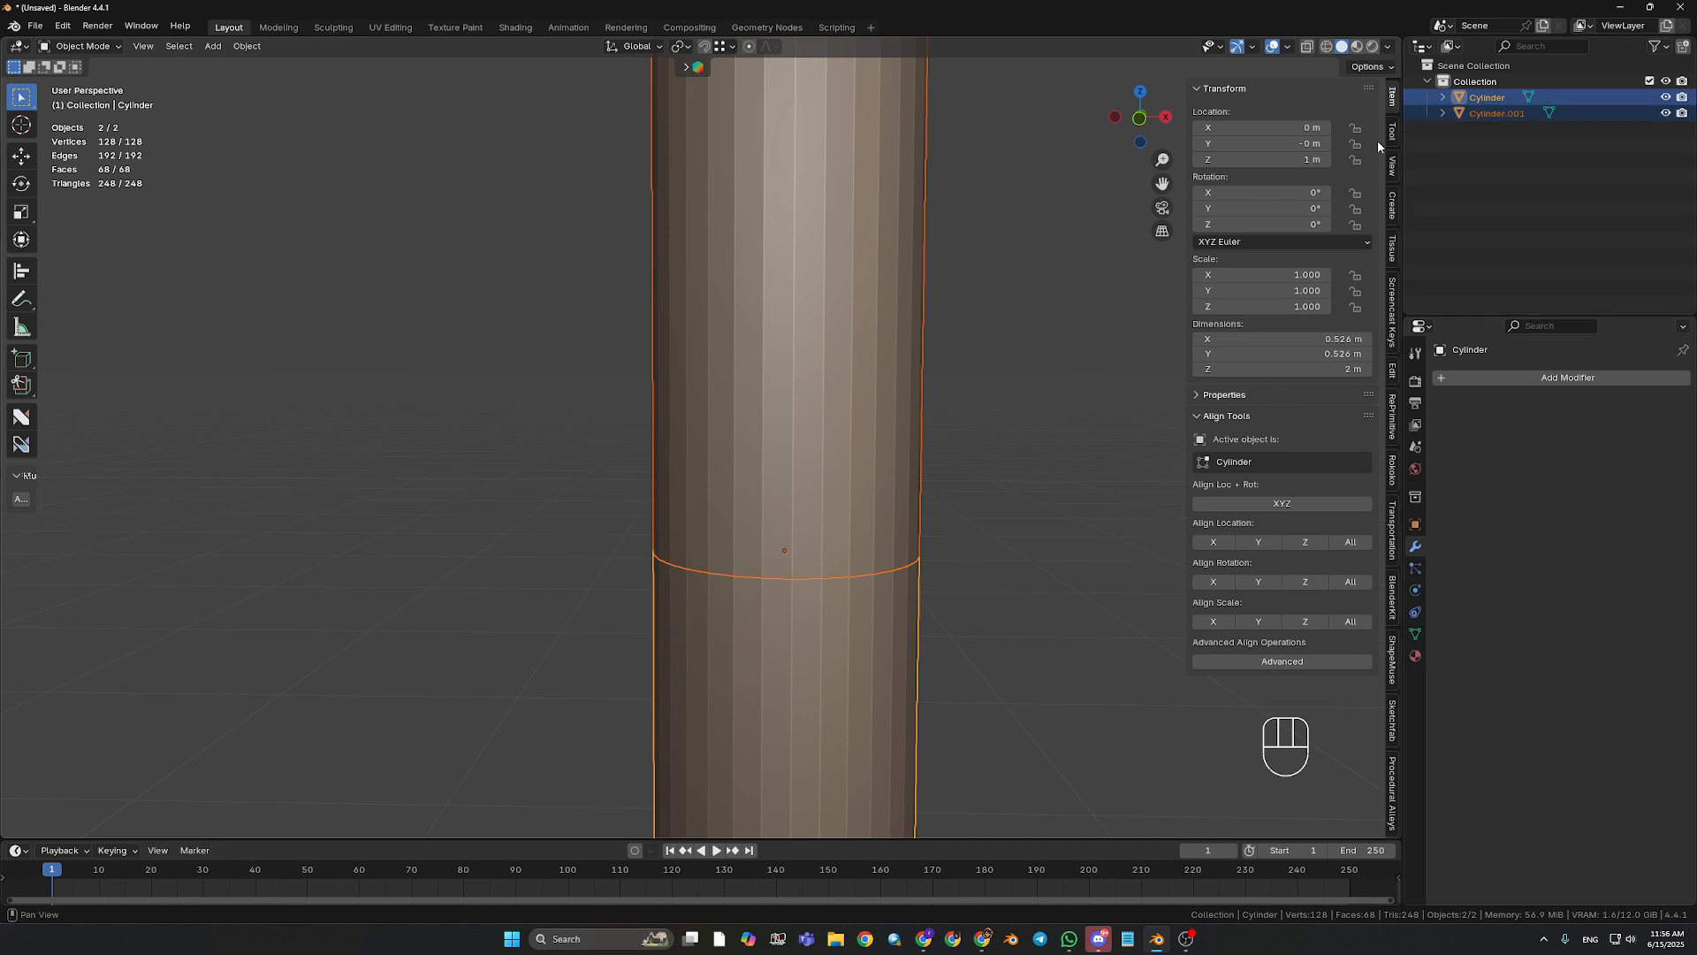
- Check the joint edges in Edit Mode, and raise only the upper cylinder about 0.0009 m along Z
key(Tab)
click(1032, 560)
middle_drag(874, 624, 966, 610)
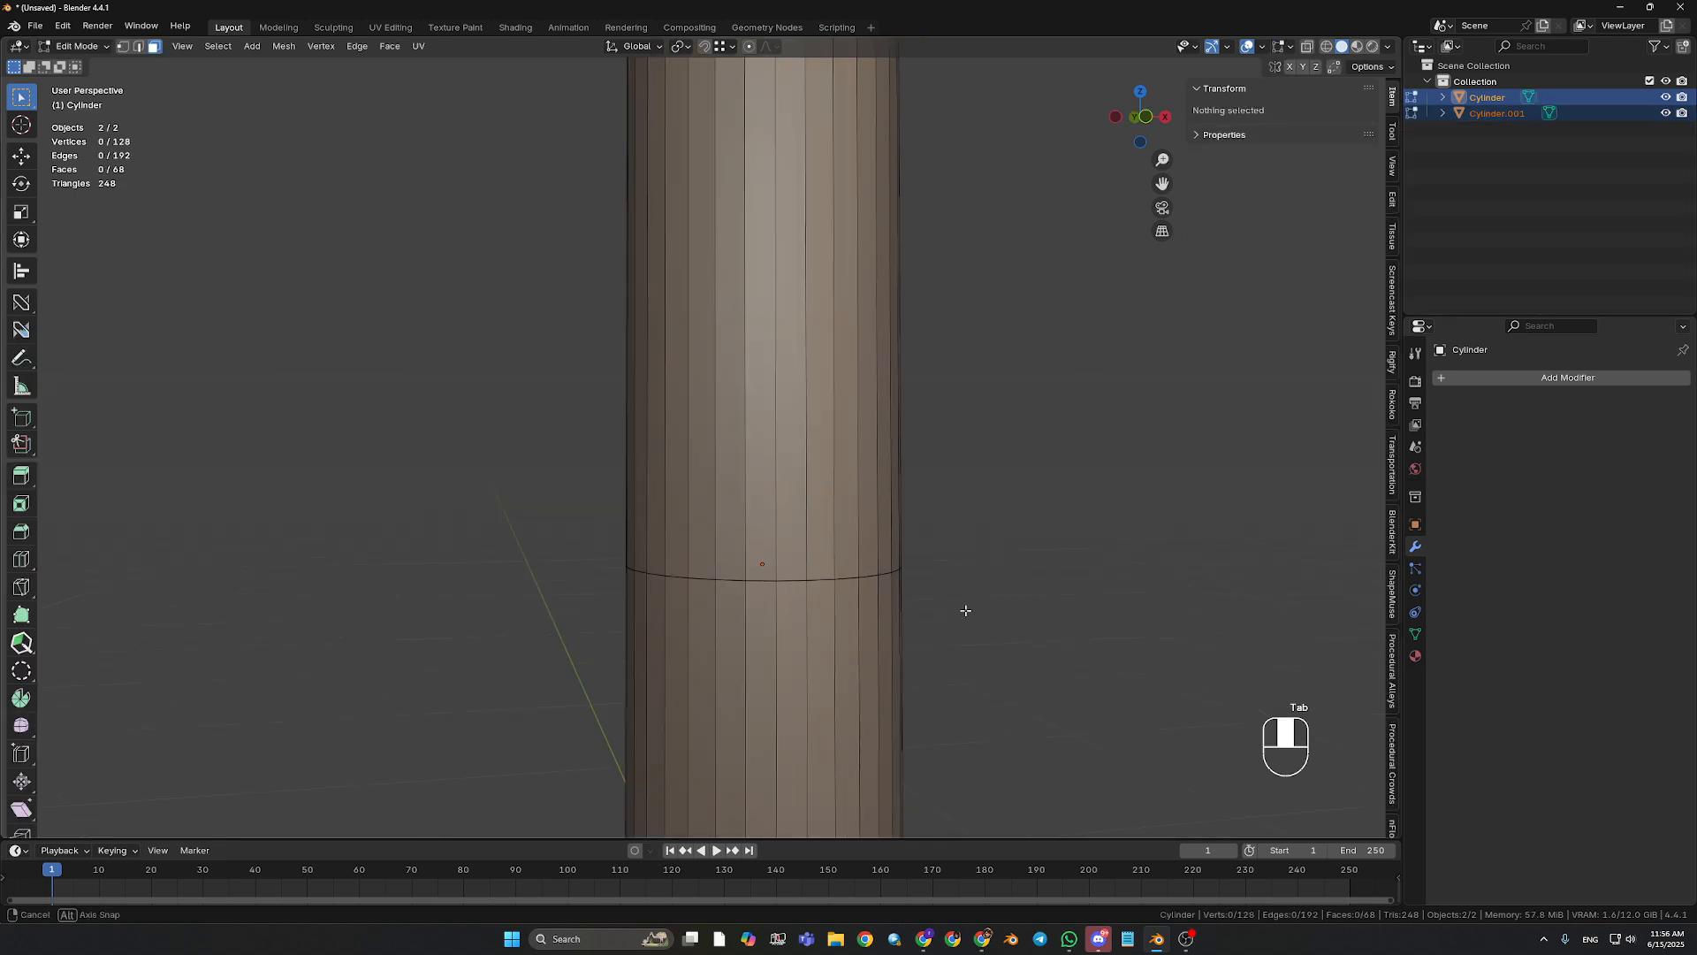
key(Tab)
click(950, 632)
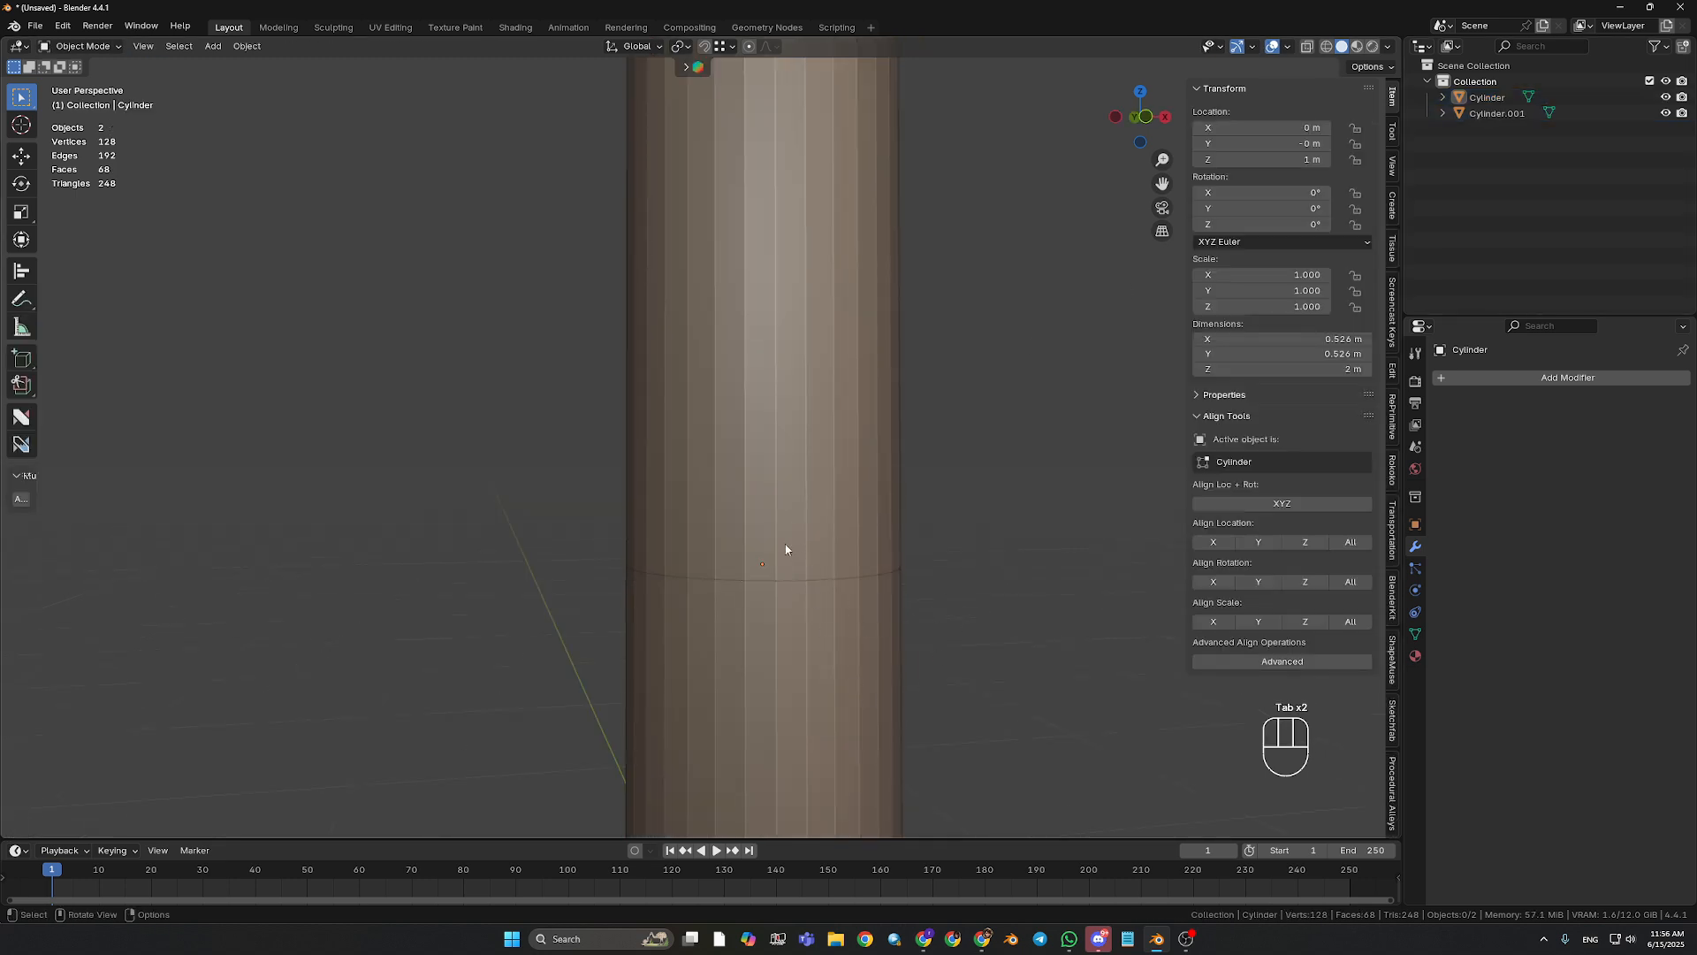
click(822, 575)
key(g)
key(z)
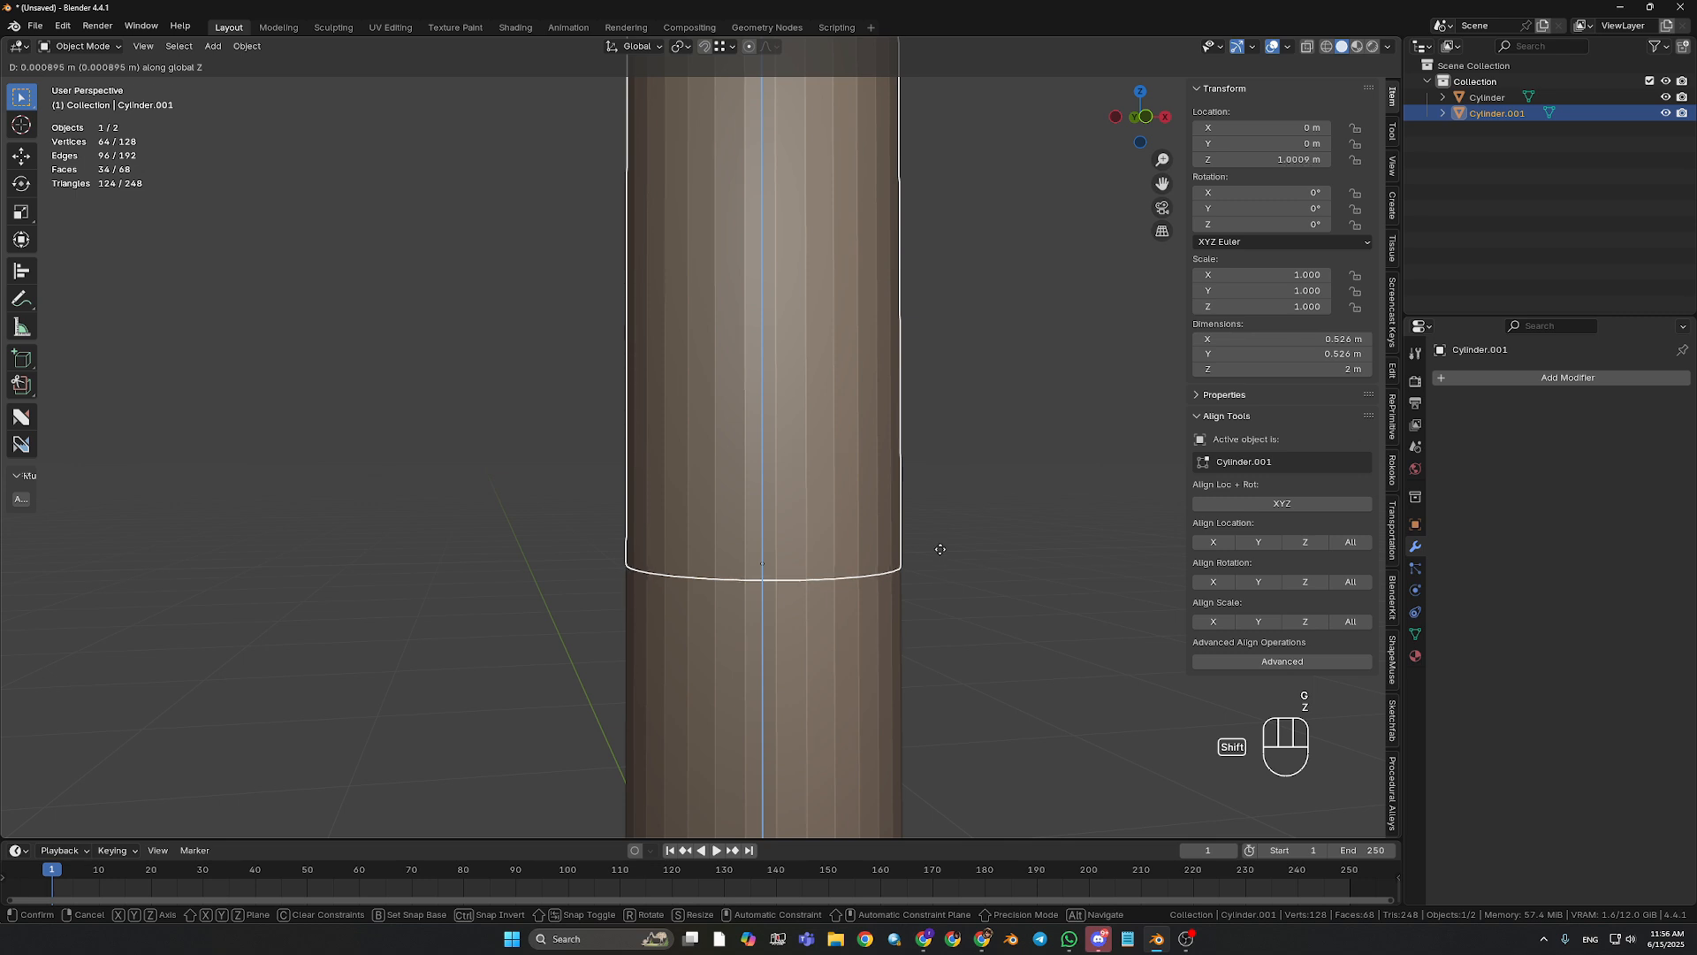
click(941, 555)
click(956, 653)
shift+middle_drag(956, 653, 972, 488)
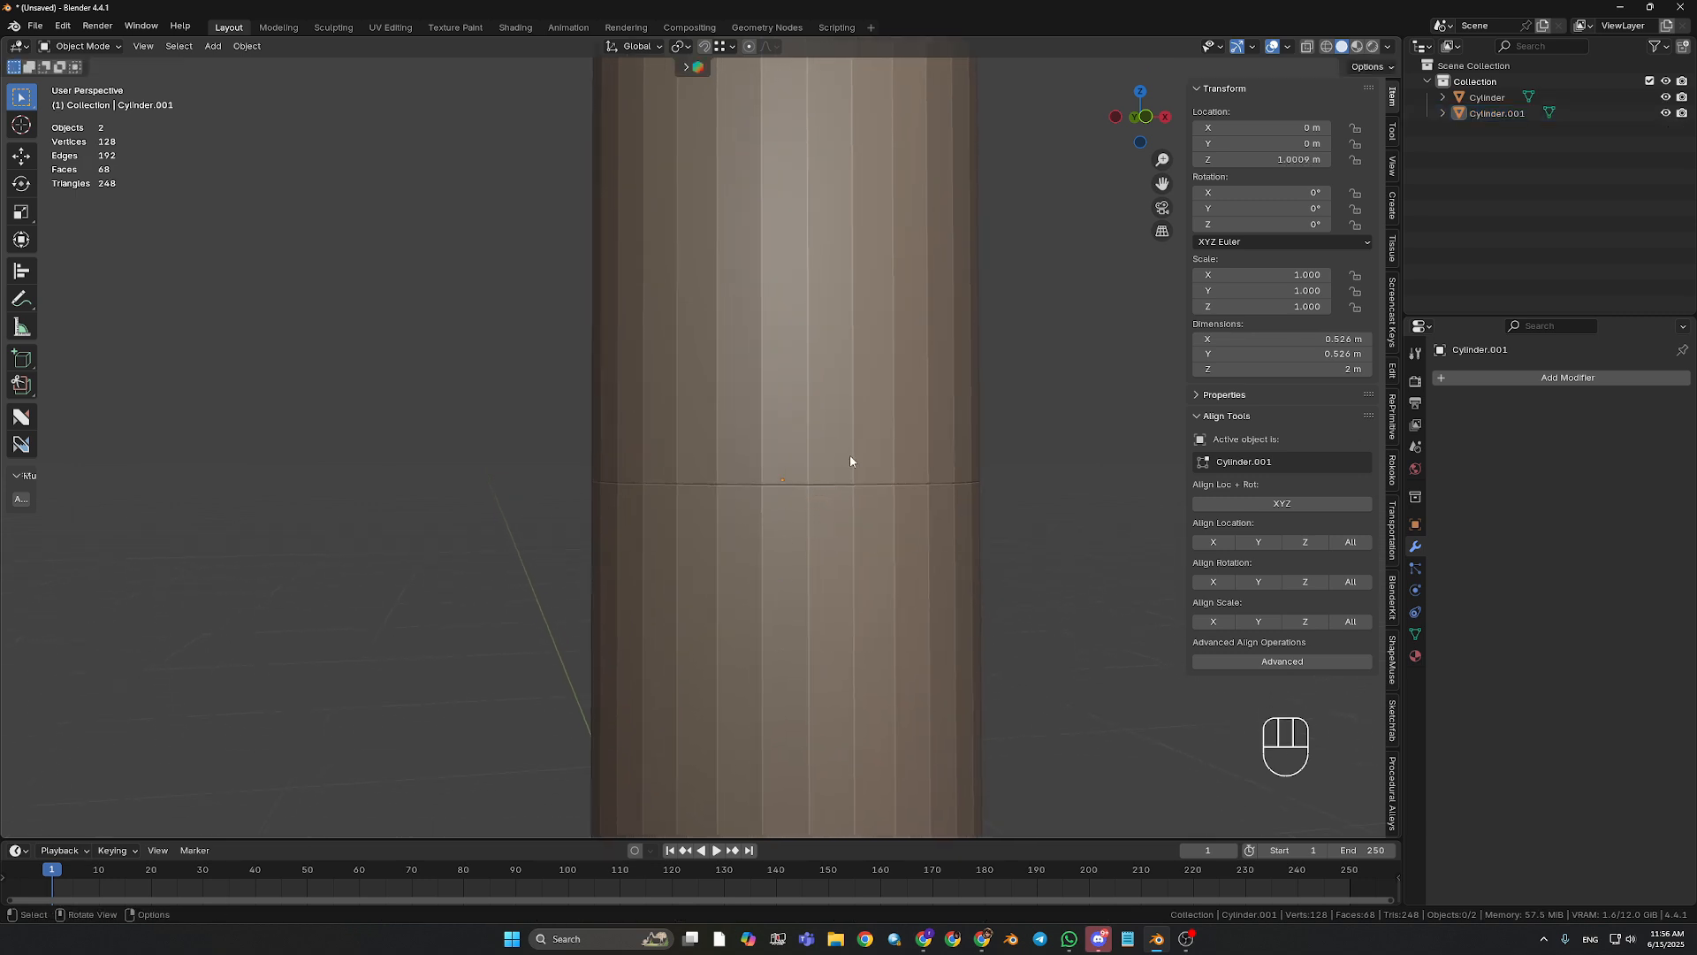
- Select all vertices of both cylinders' end rings at the joint in Edit Mode, using X-ray to include the far side
click(821, 420)
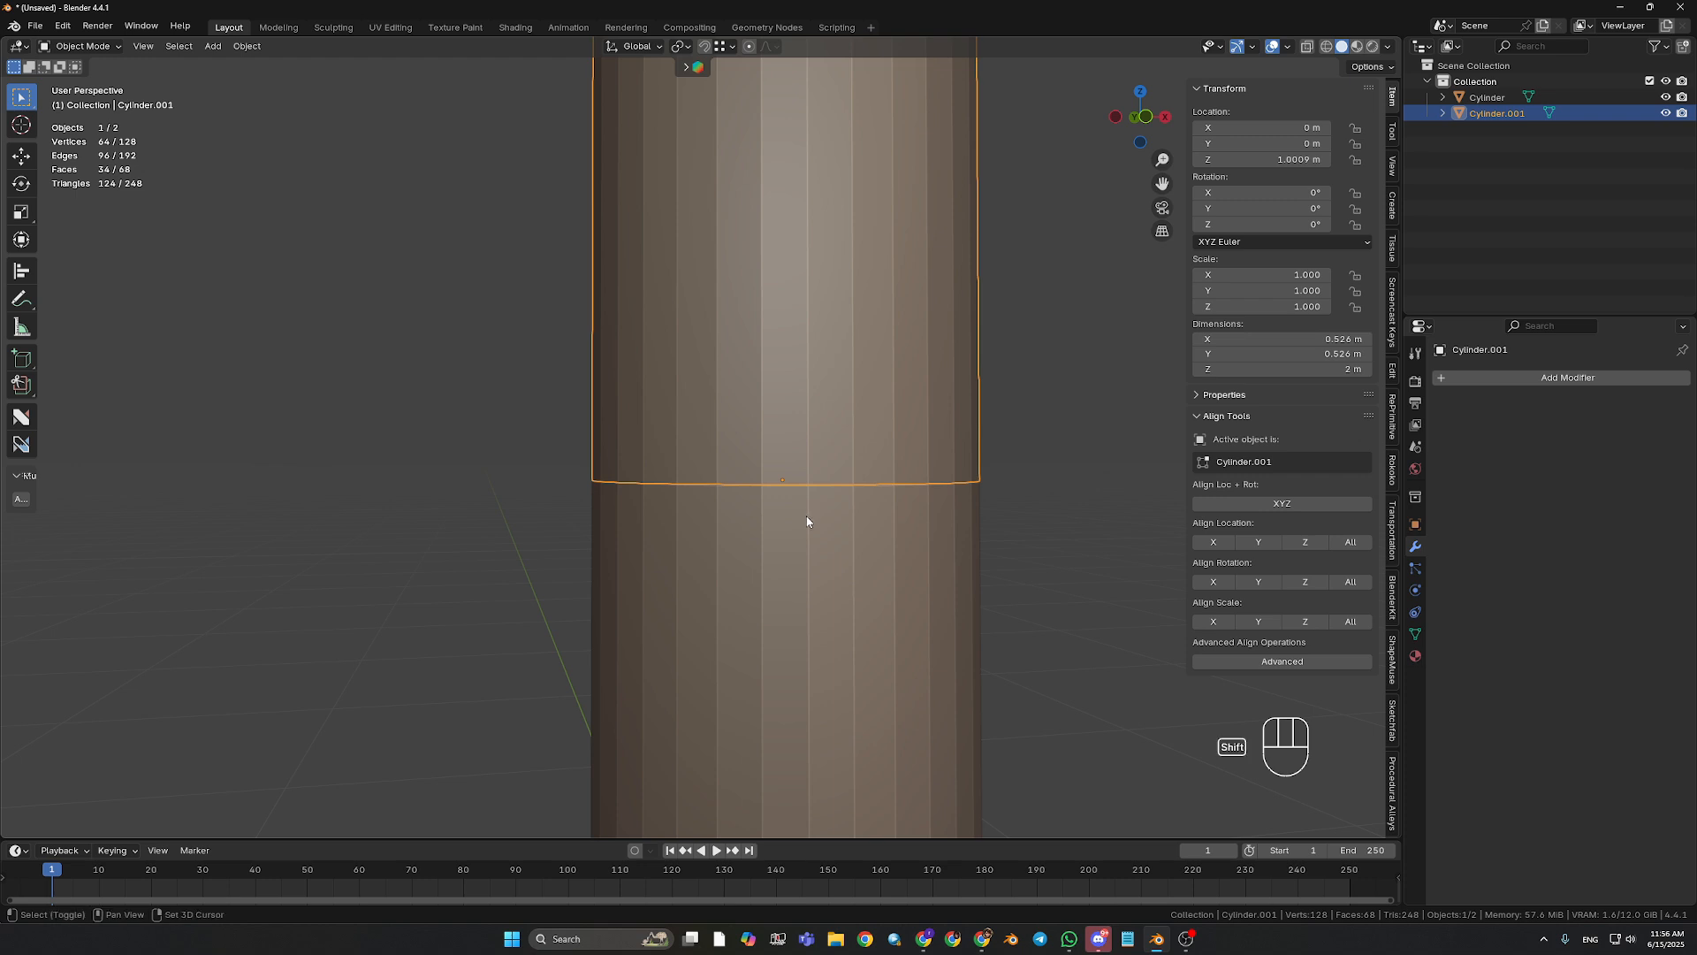
shift+click(806, 516)
key(Tab)
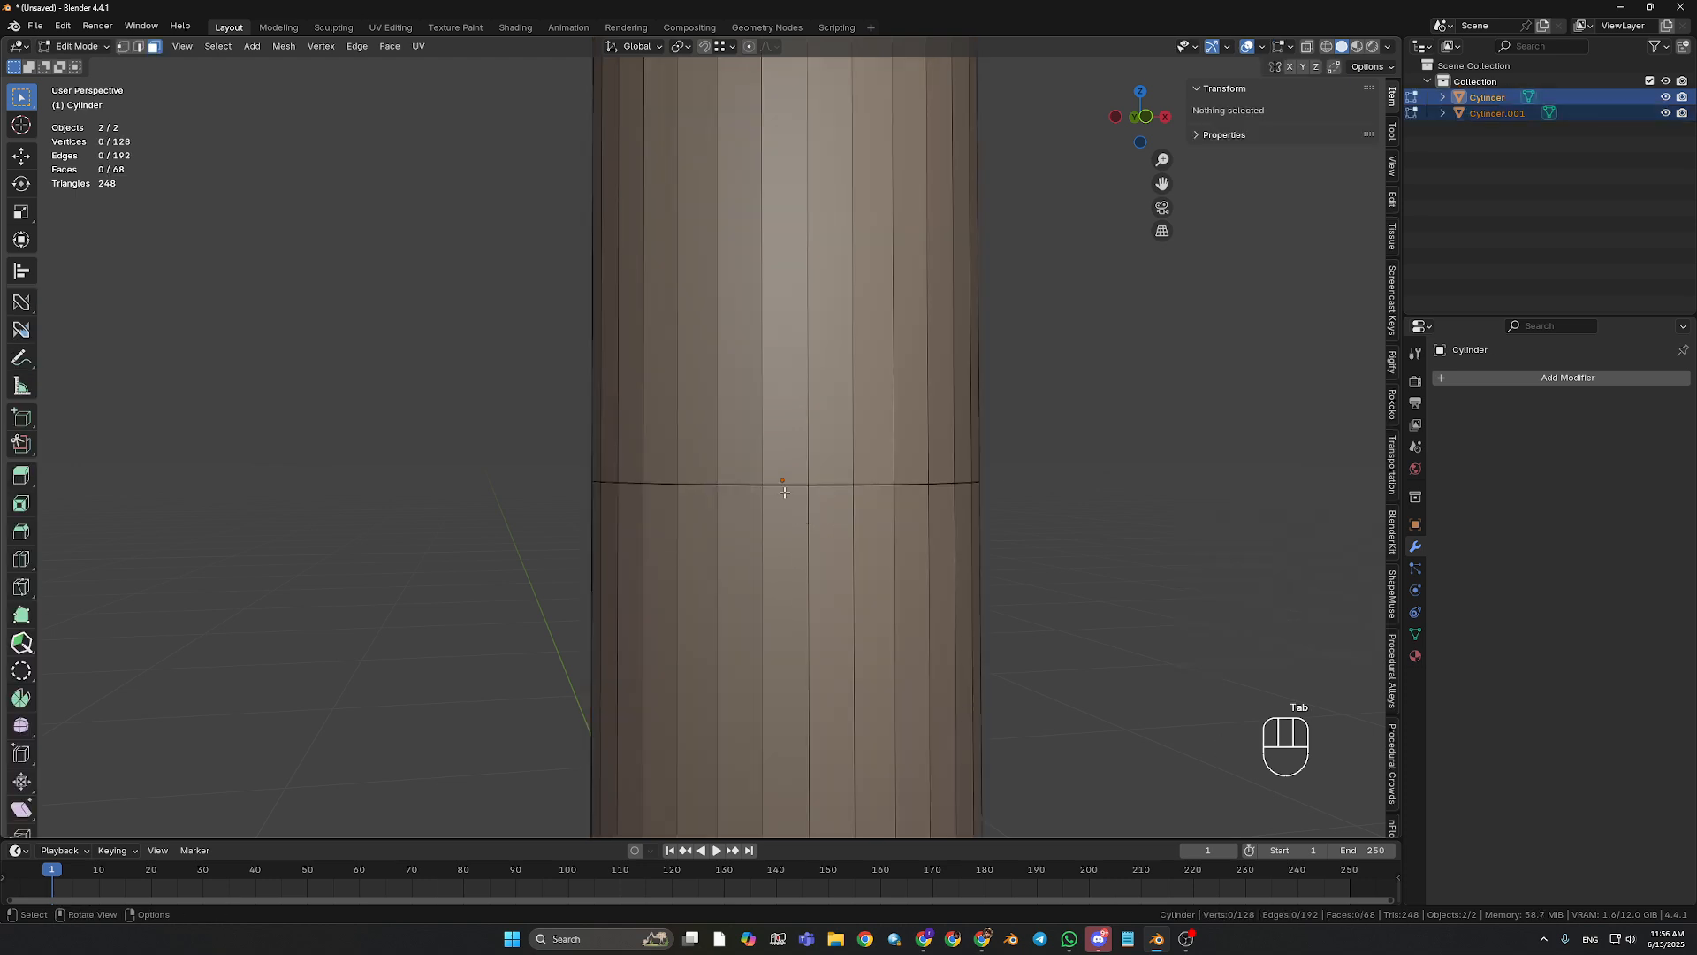
key(1)
drag(544, 521, 1048, 464)
middle_drag(922, 549, 919, 589)
key(alt+z)
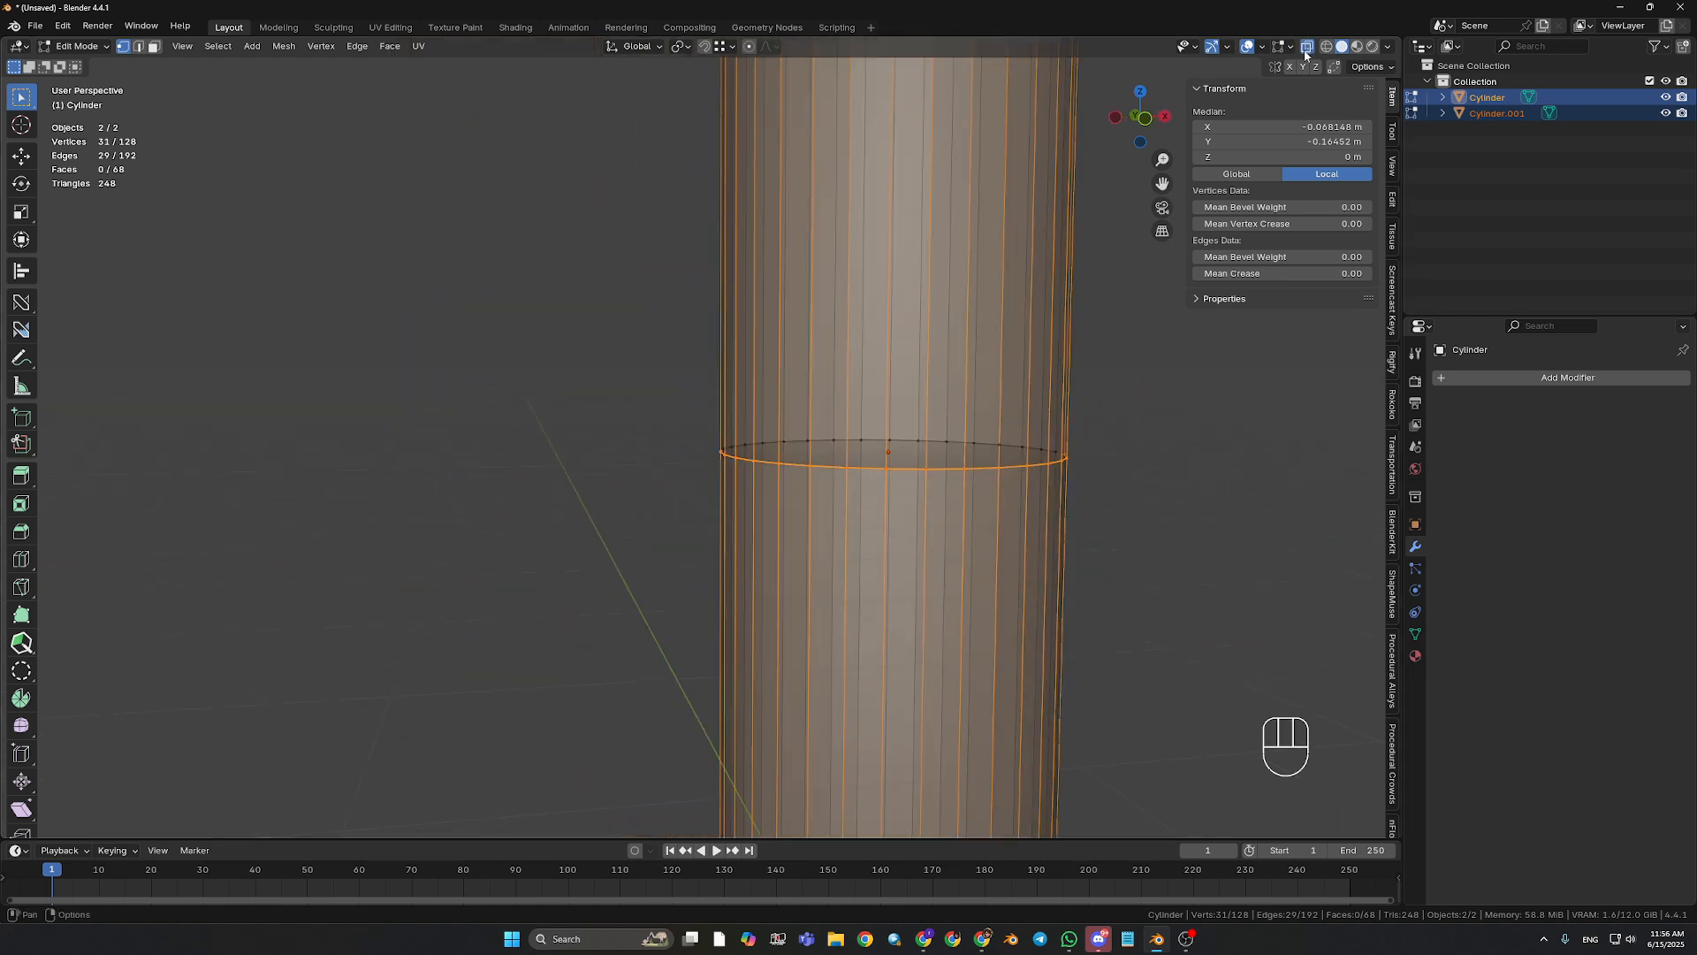
shift+middle_drag(1111, 436, 1001, 465)
shift+drag(621, 517, 1131, 362)
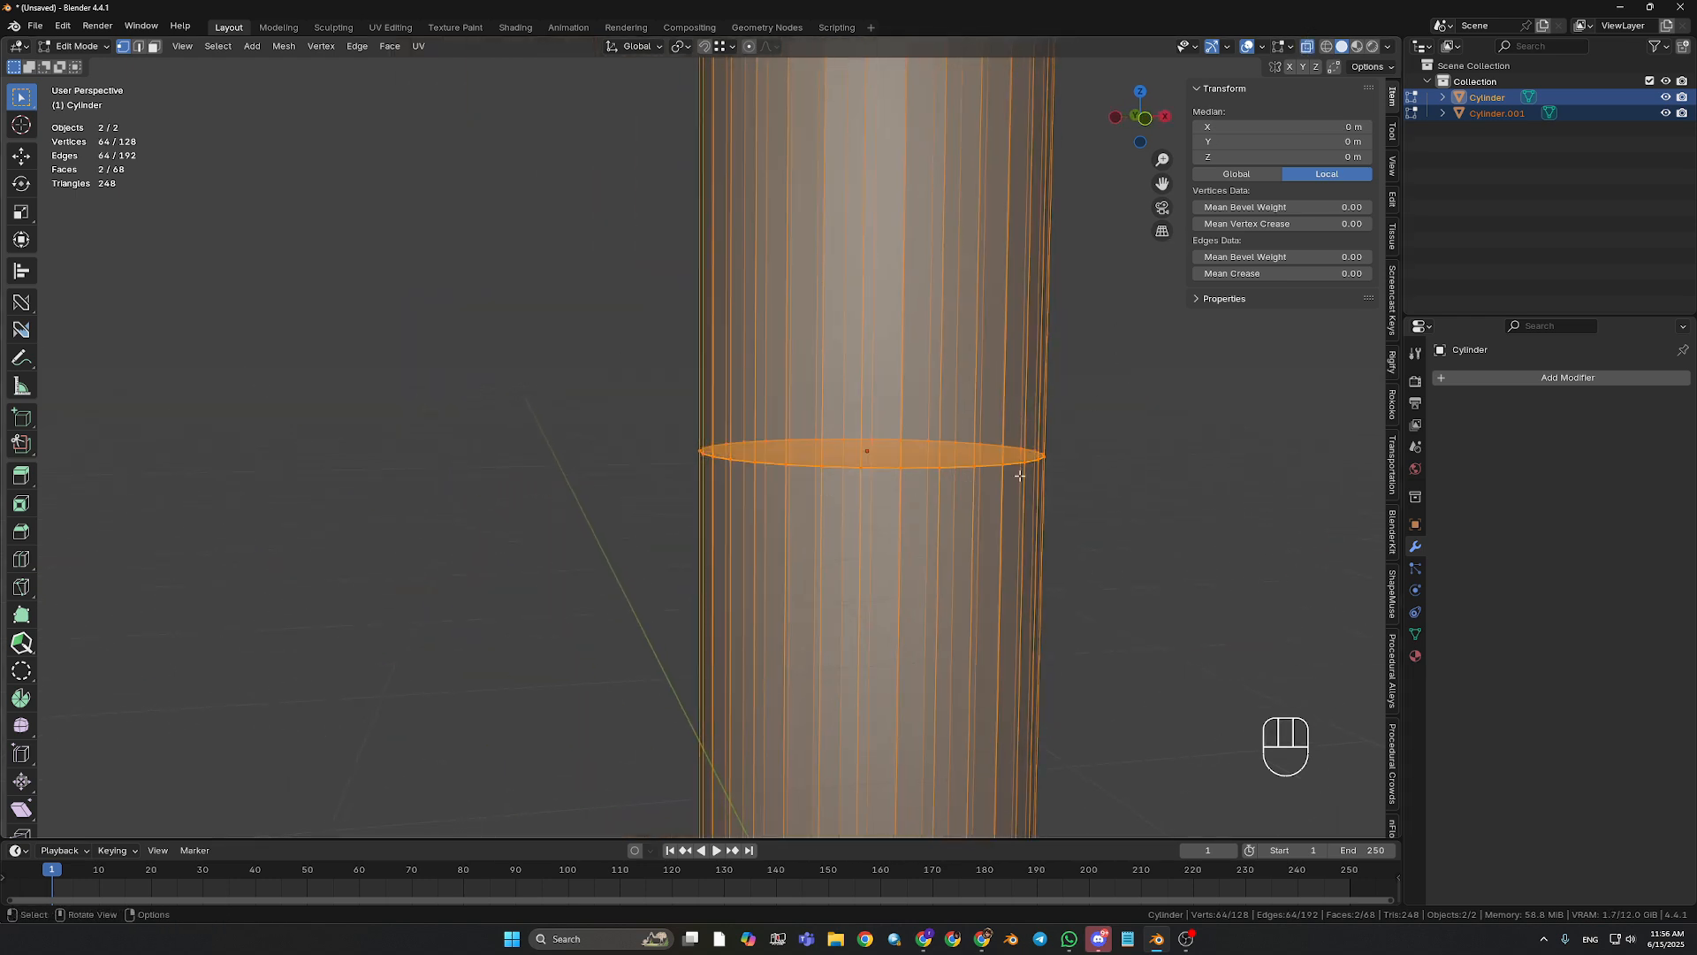
click(1308, 46)
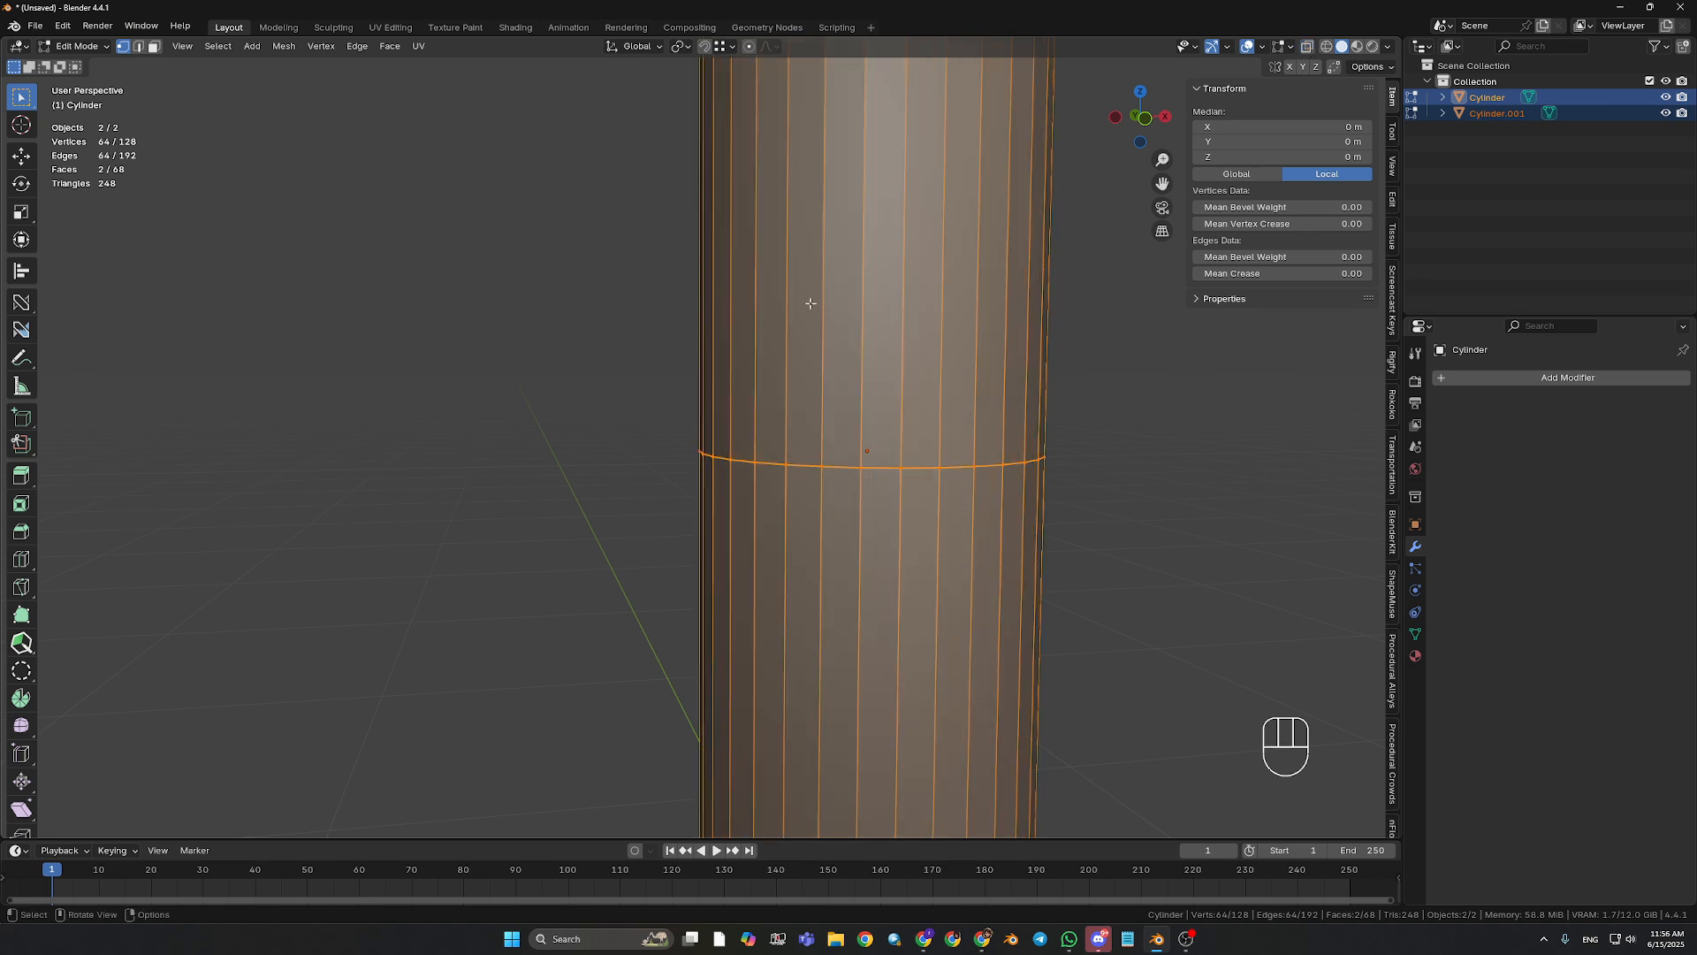
- Apply Checker Deselect to the joint vertices with 1 deselected, 1 selected and offset 0
click(217, 48)
click(271, 202)
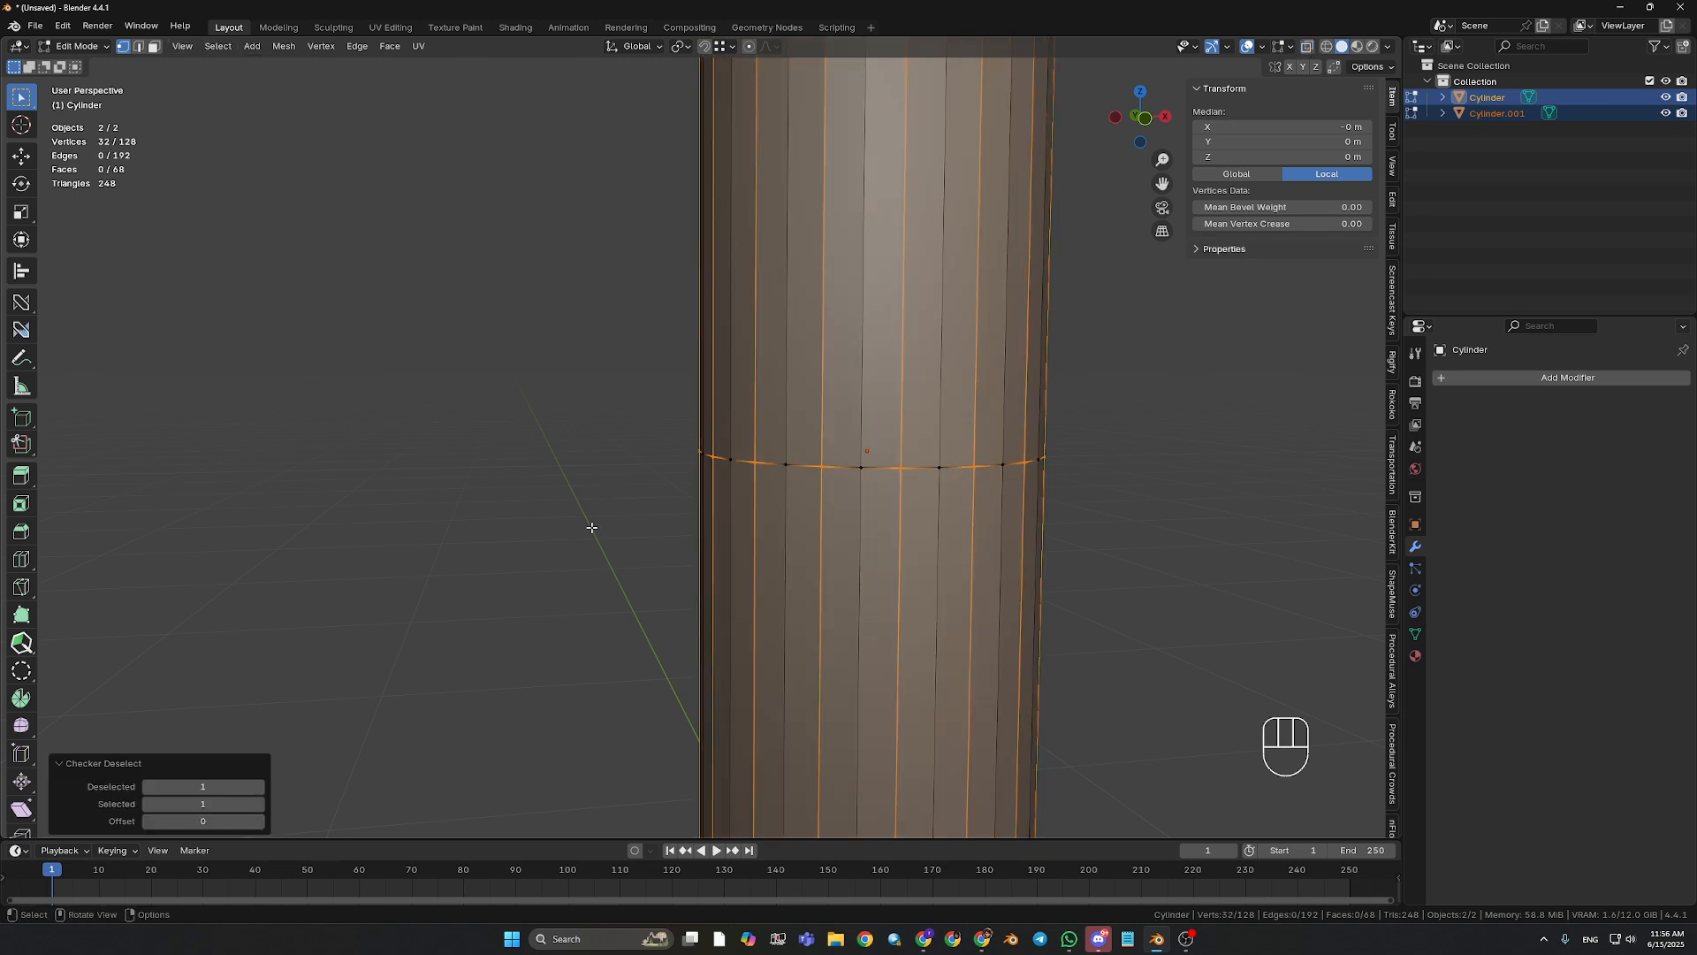
middle_drag(587, 527, 549, 465)
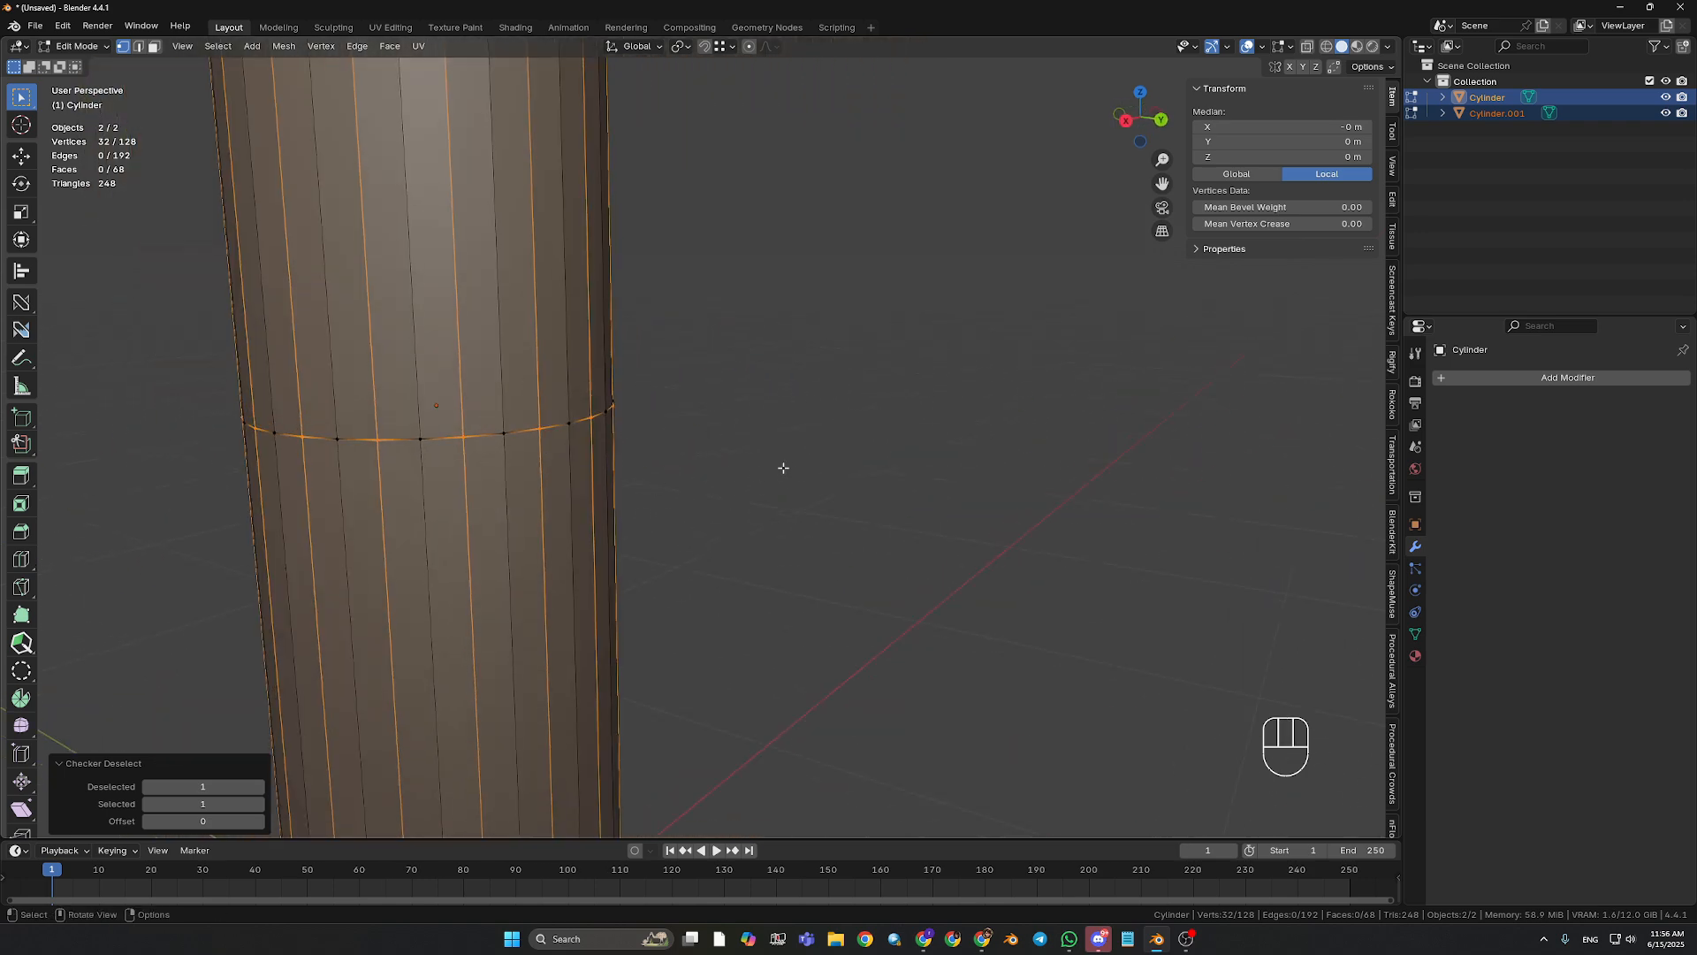
- Scale the alternate joint vertices inward to about 0.83 to form flutes, and return to Object Mode
key(s)
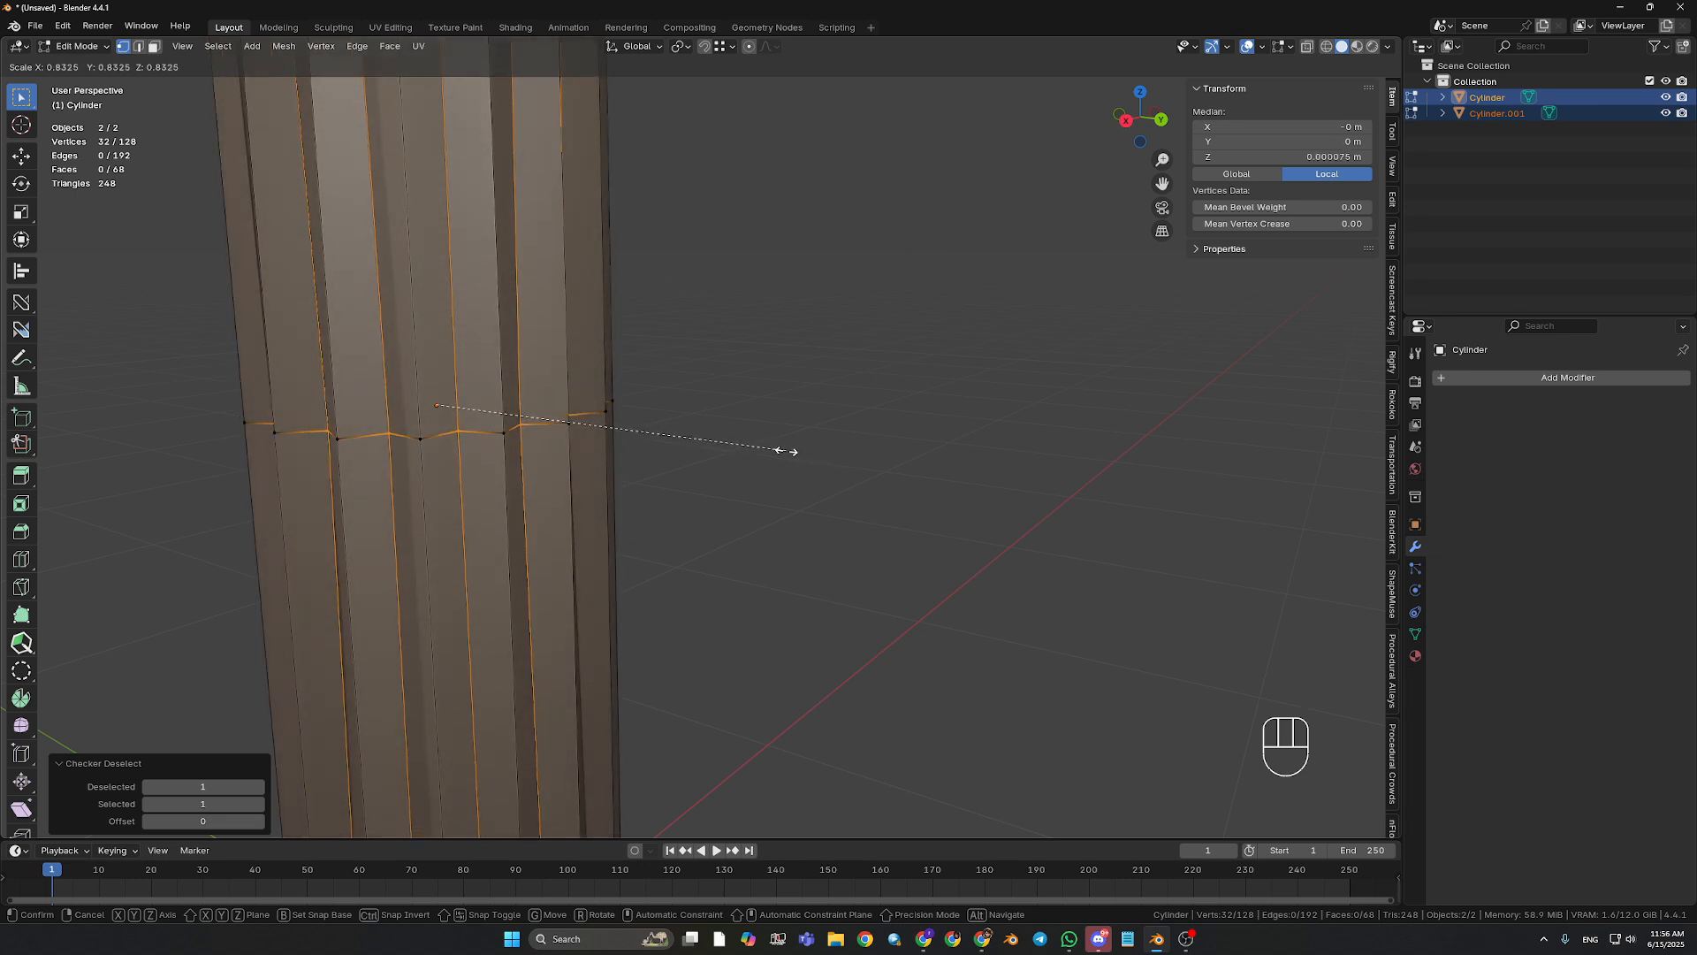
click(783, 452)
middle_drag(784, 451, 866, 498)
key(Tab)
- Examine the fluting along the column, from the upper cylinder's round cap down past the joint
scroll(1057, 476, down, 3)
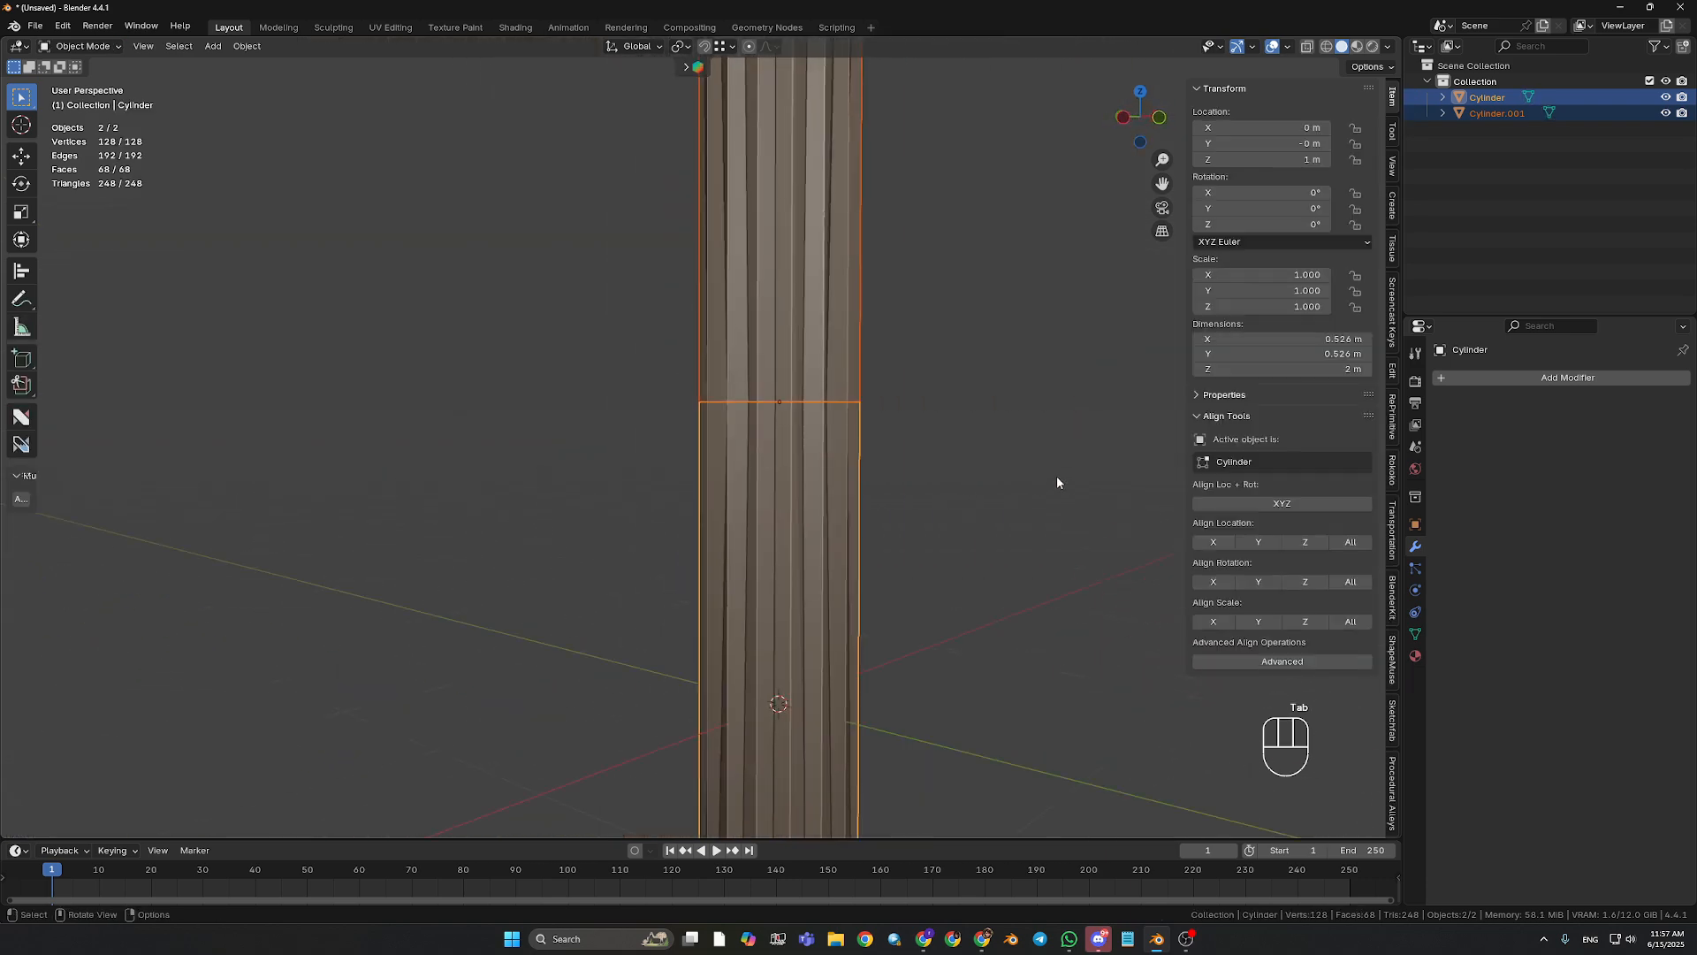
shift+middle_drag(1057, 476, 972, 665)
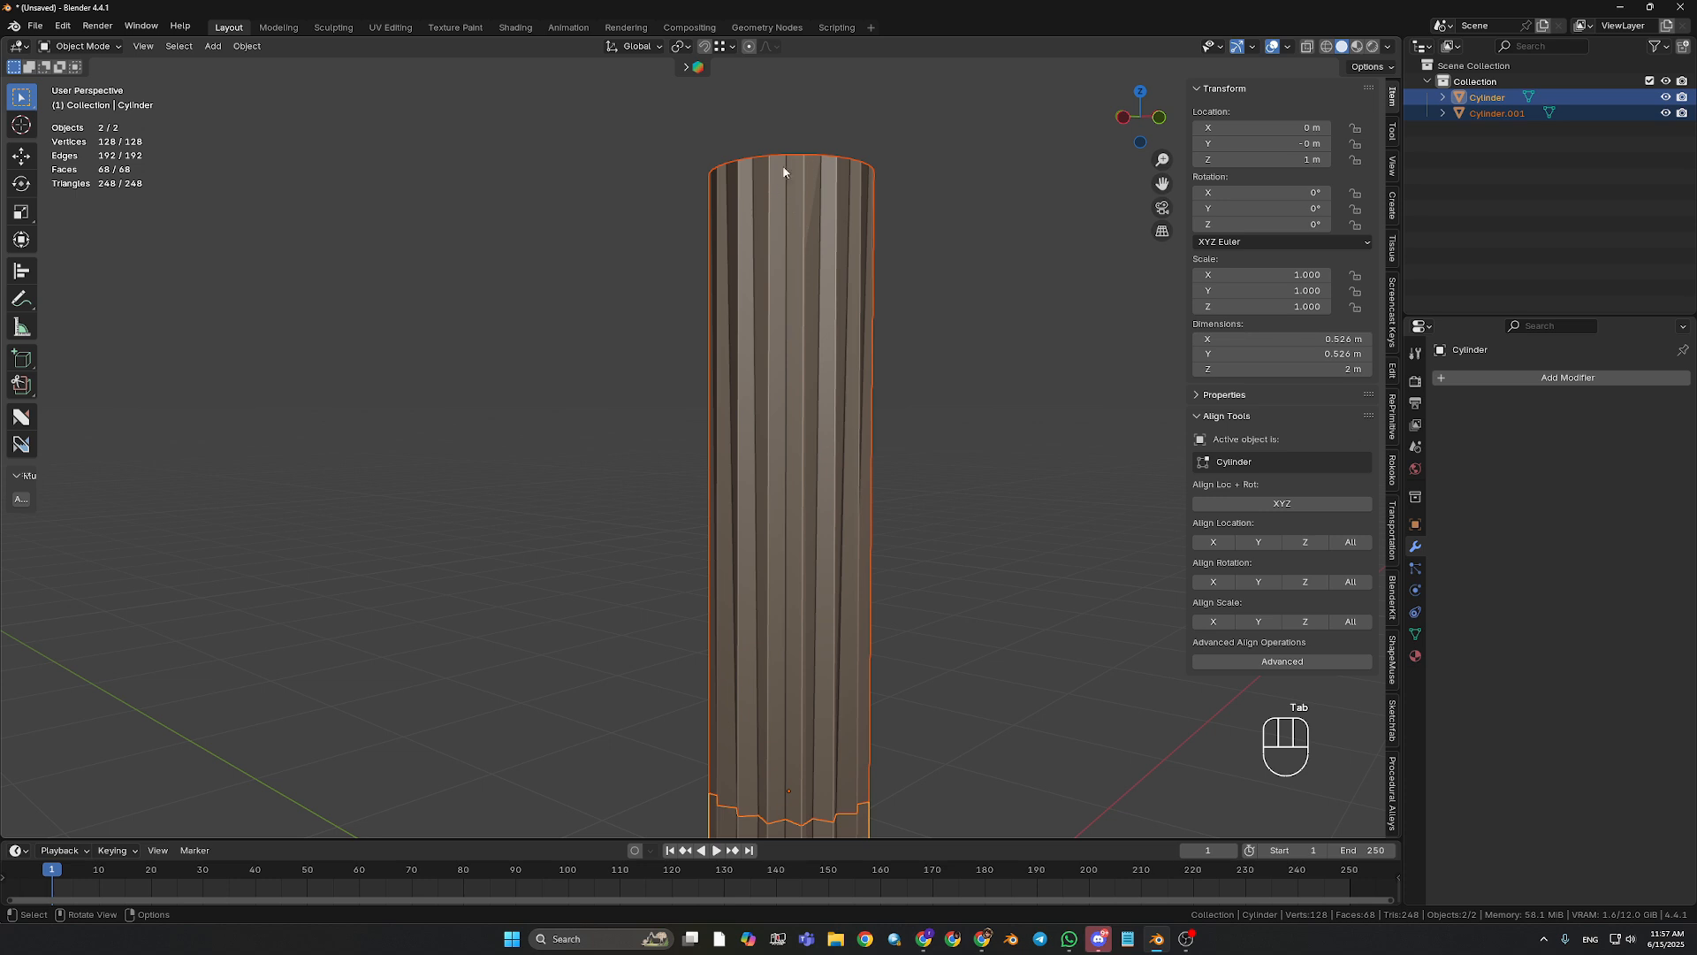
middle_drag(784, 172, 813, 156)
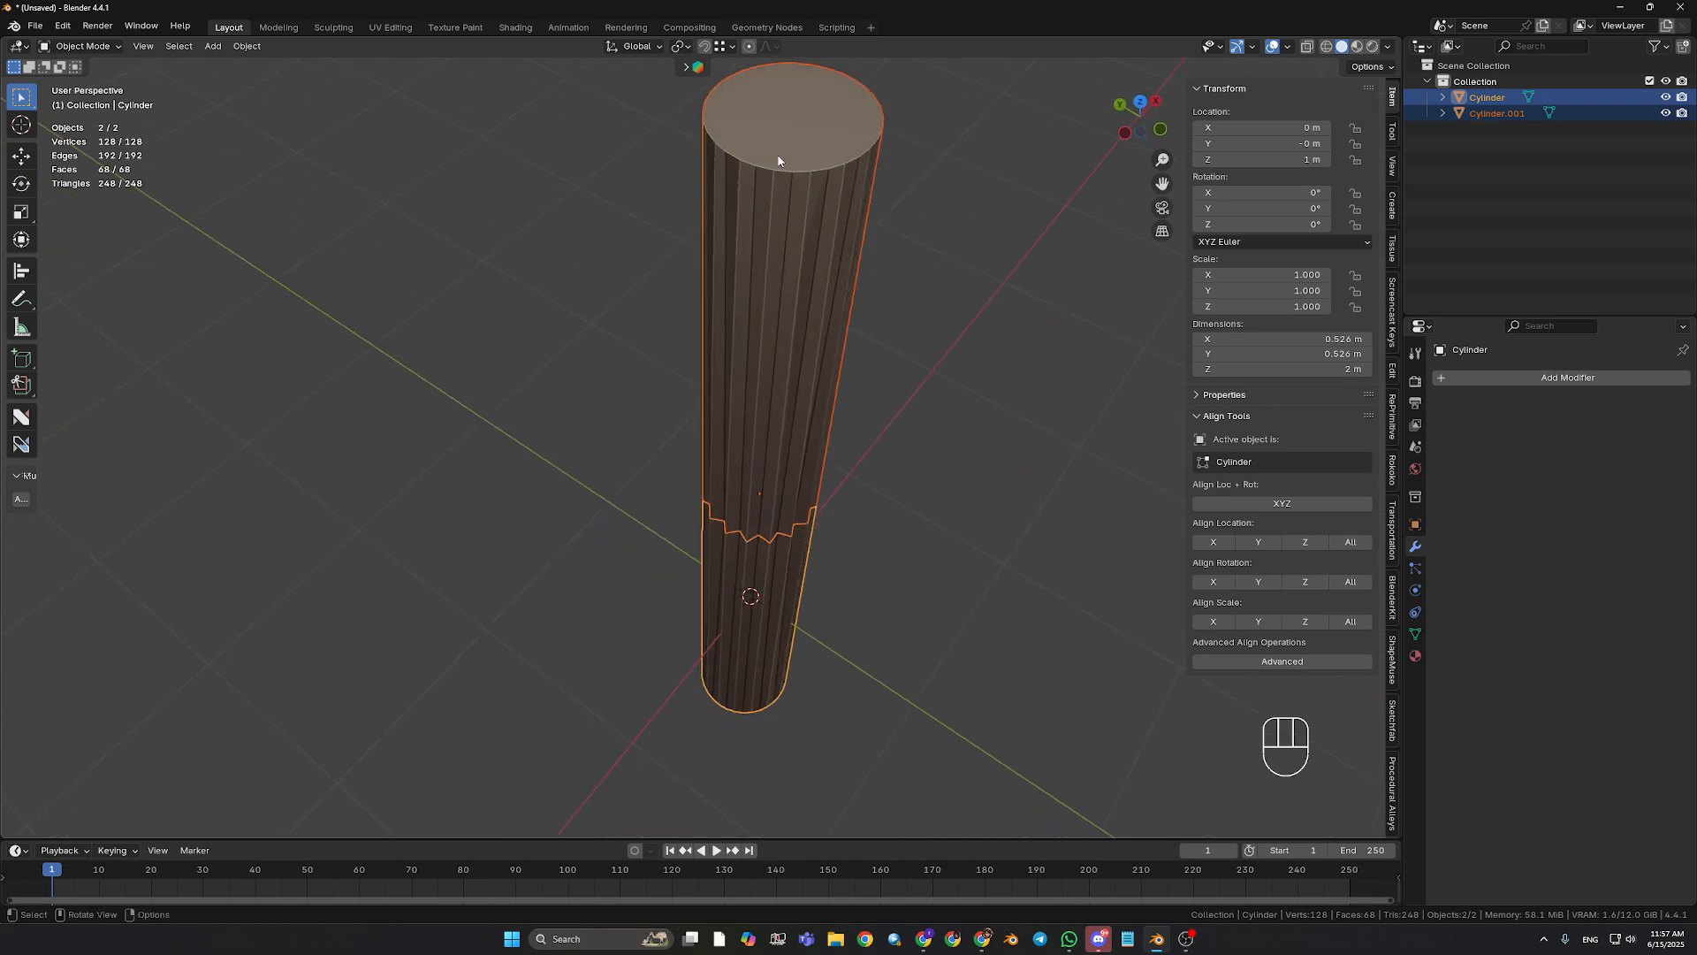
middle_drag(799, 534, 814, 405)
shift+middle_drag(843, 480, 835, 224)
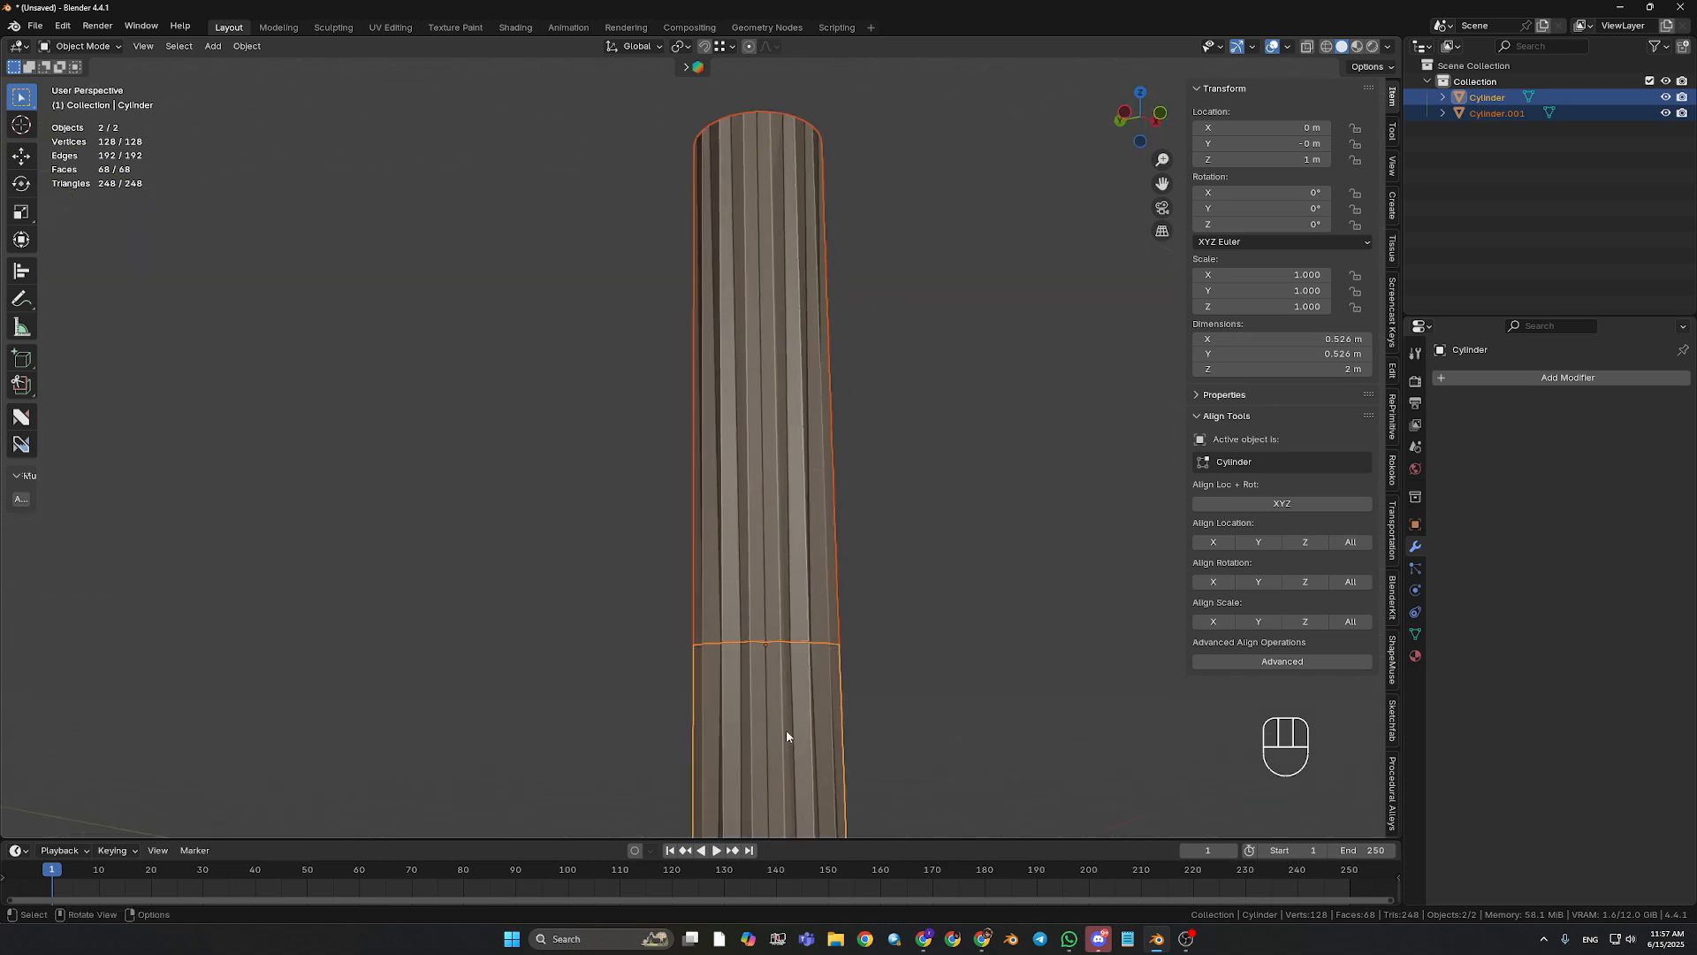
middle_drag(833, 677, 786, 510)
- Select the upper cylinder and scale it along Z to about 0.734
click(730, 347)
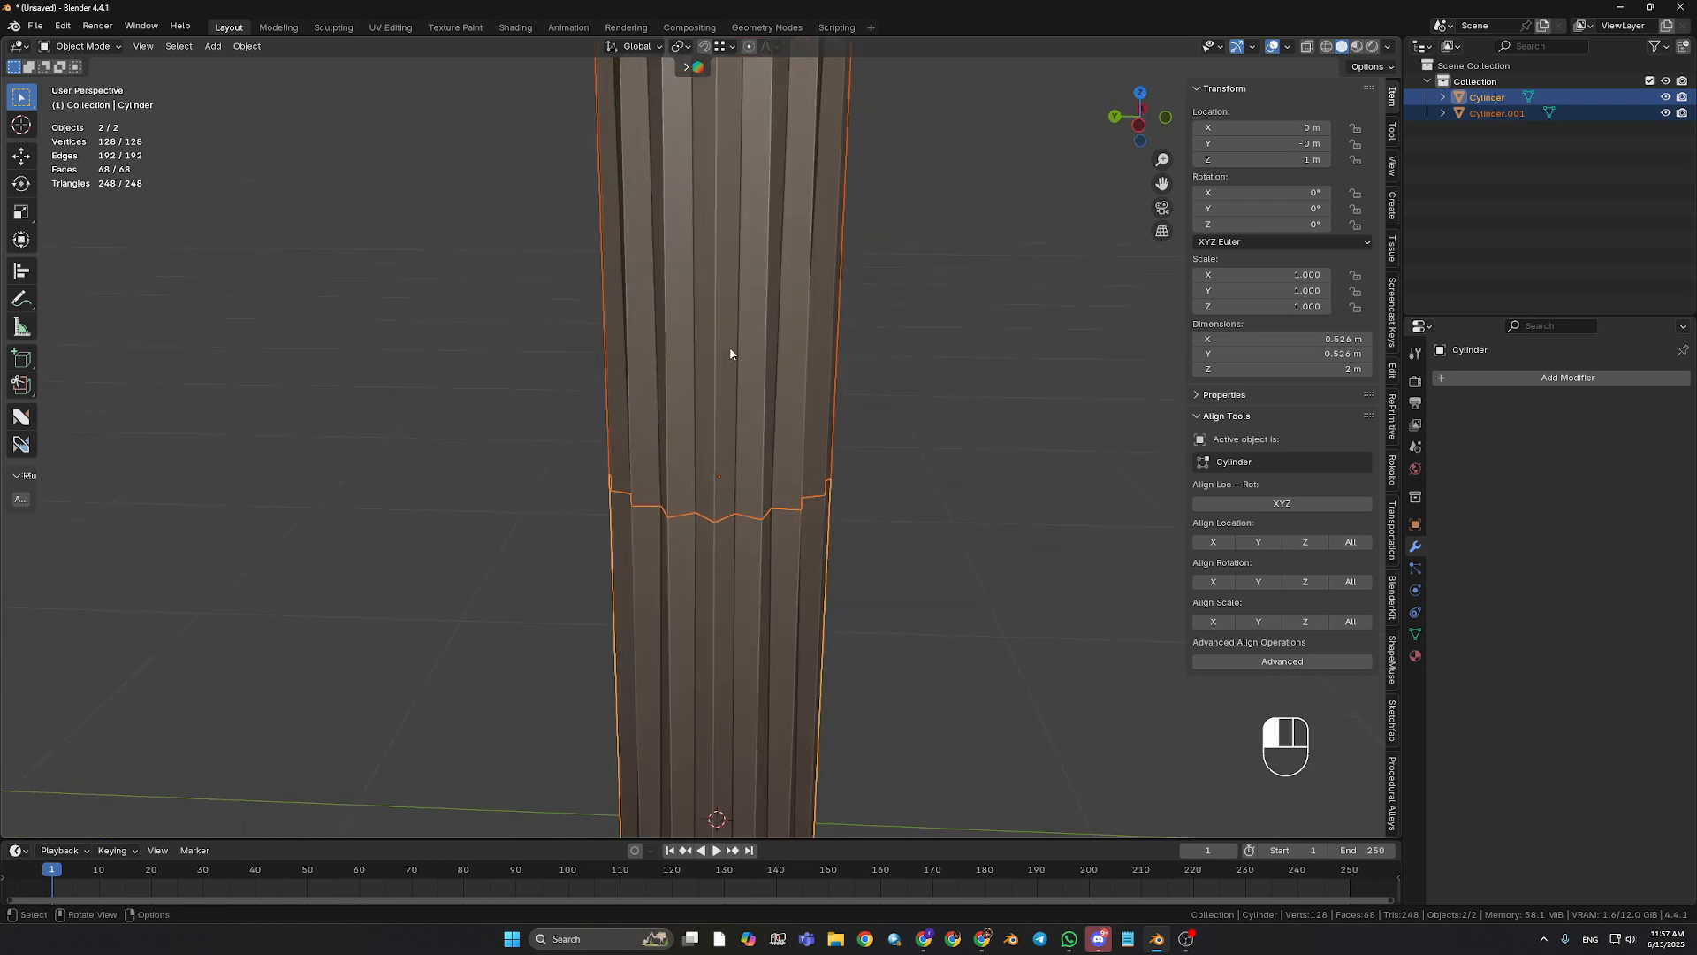
middle_drag(891, 426, 746, 557)
shift+middle_drag(893, 464, 867, 322)
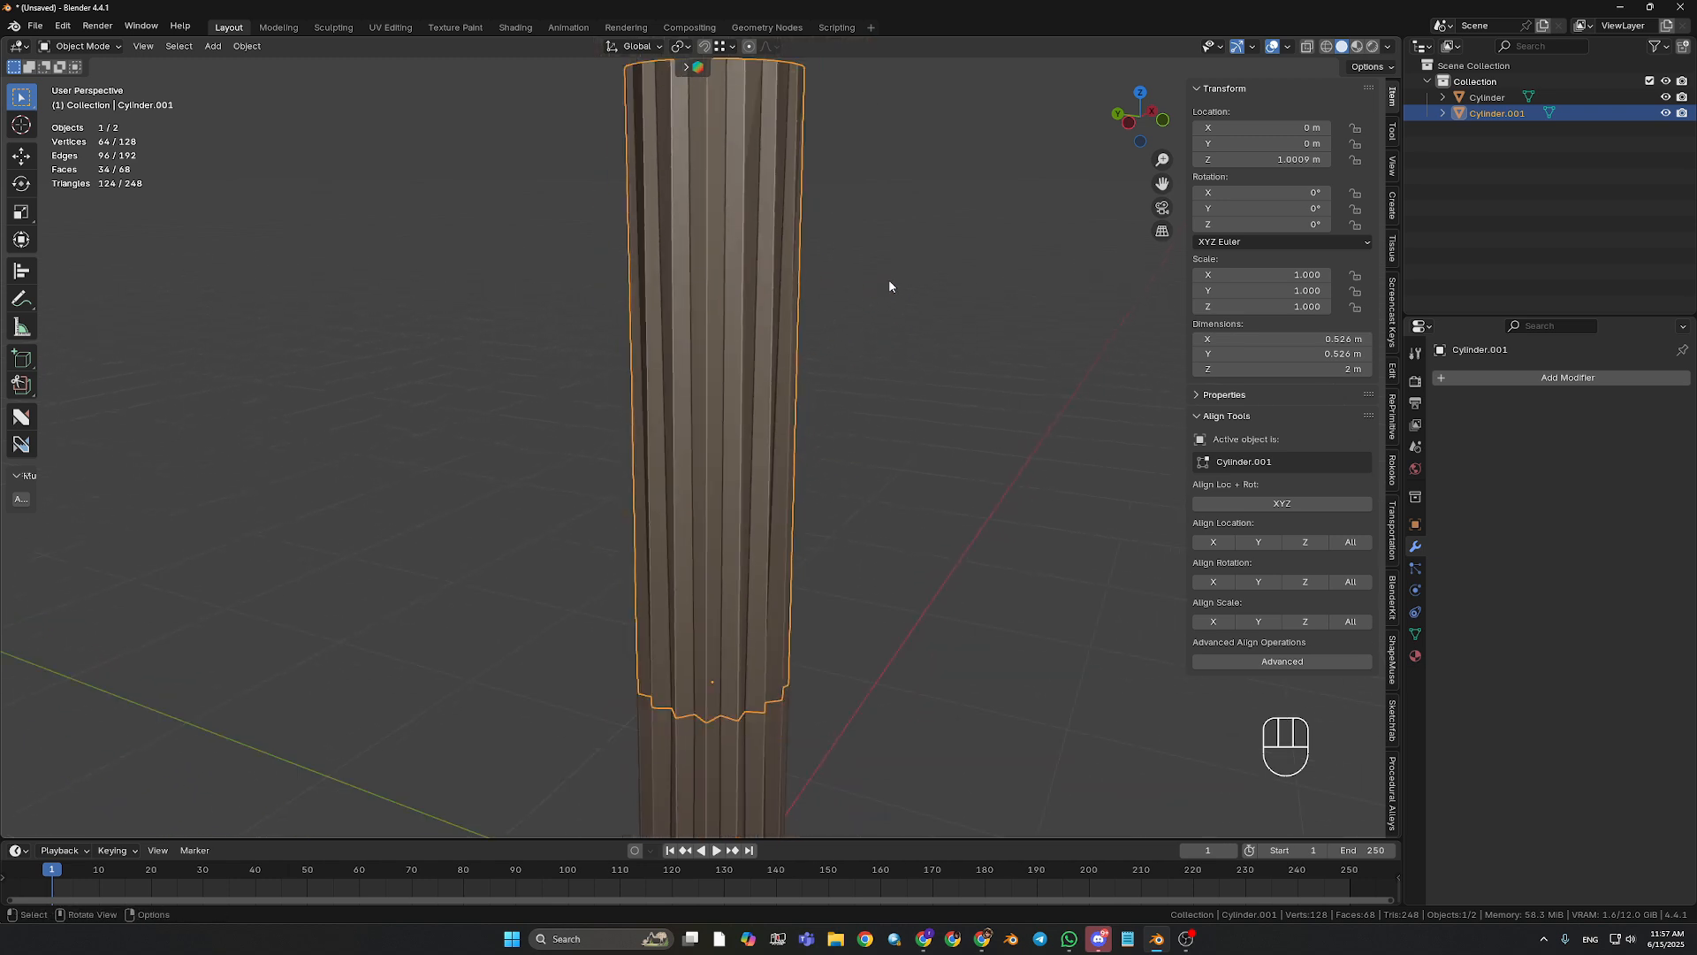
scroll(889, 285, down, 3)
key(s)
key(z)
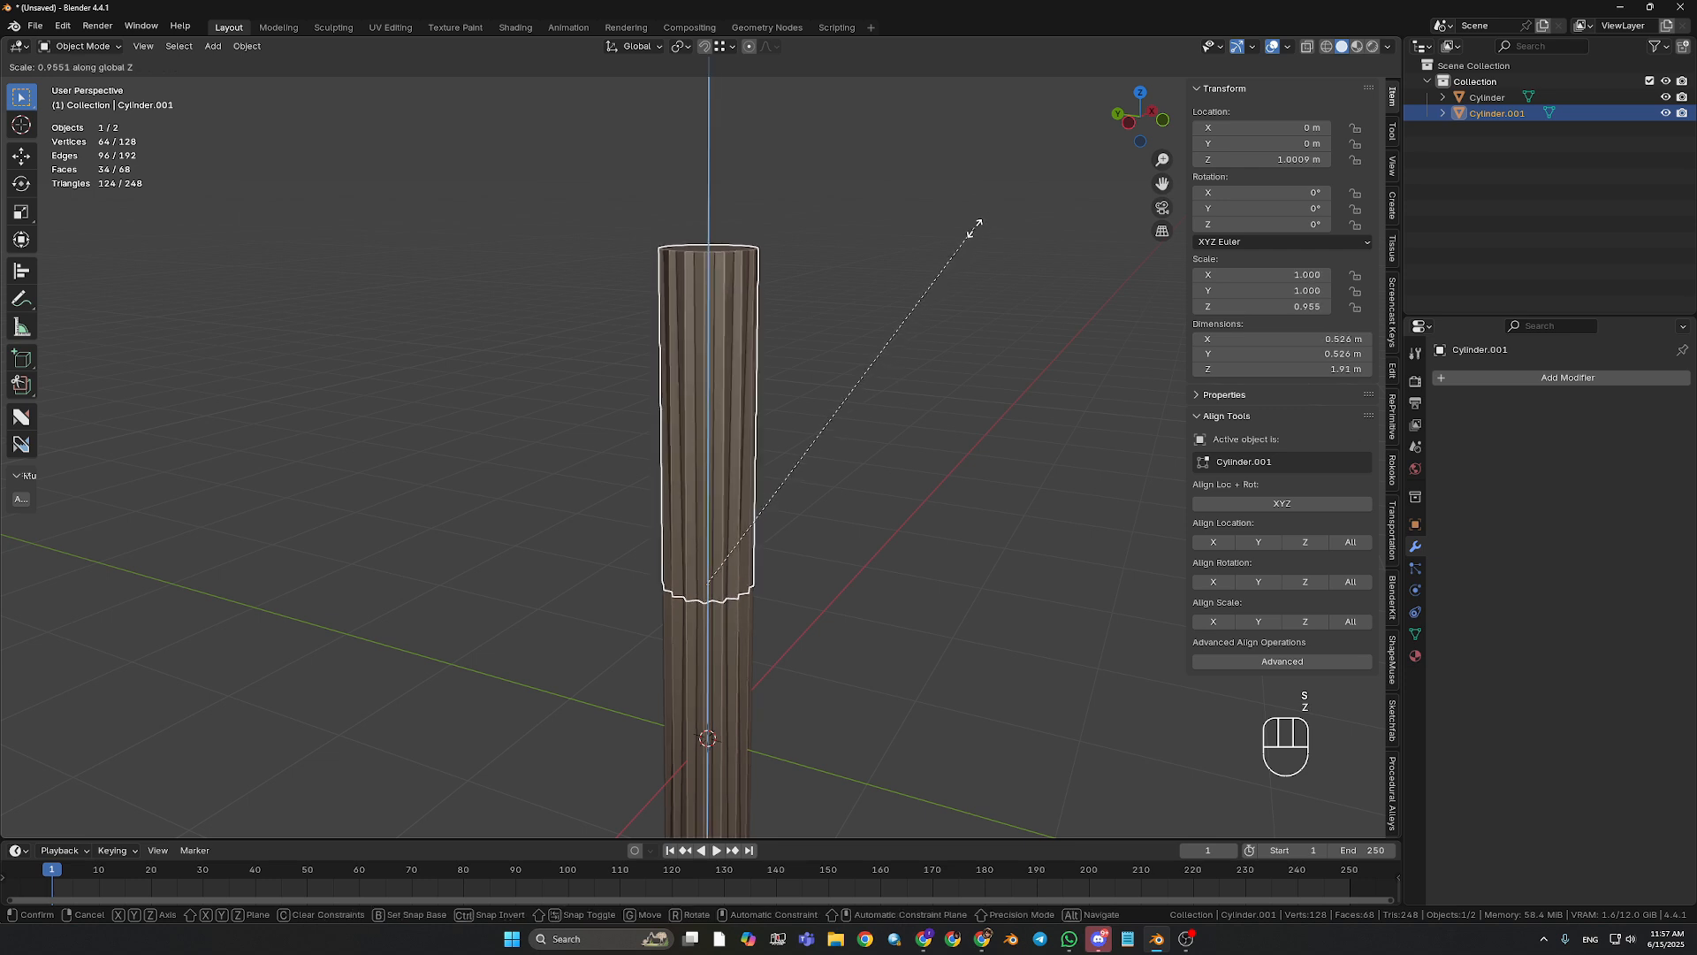
click(899, 303)
- Shorten the upper cylinder along Z by a further factor of about 0.889, to about 1.31 m tall, and apply its scale
middle_drag(899, 304, 720, 536)
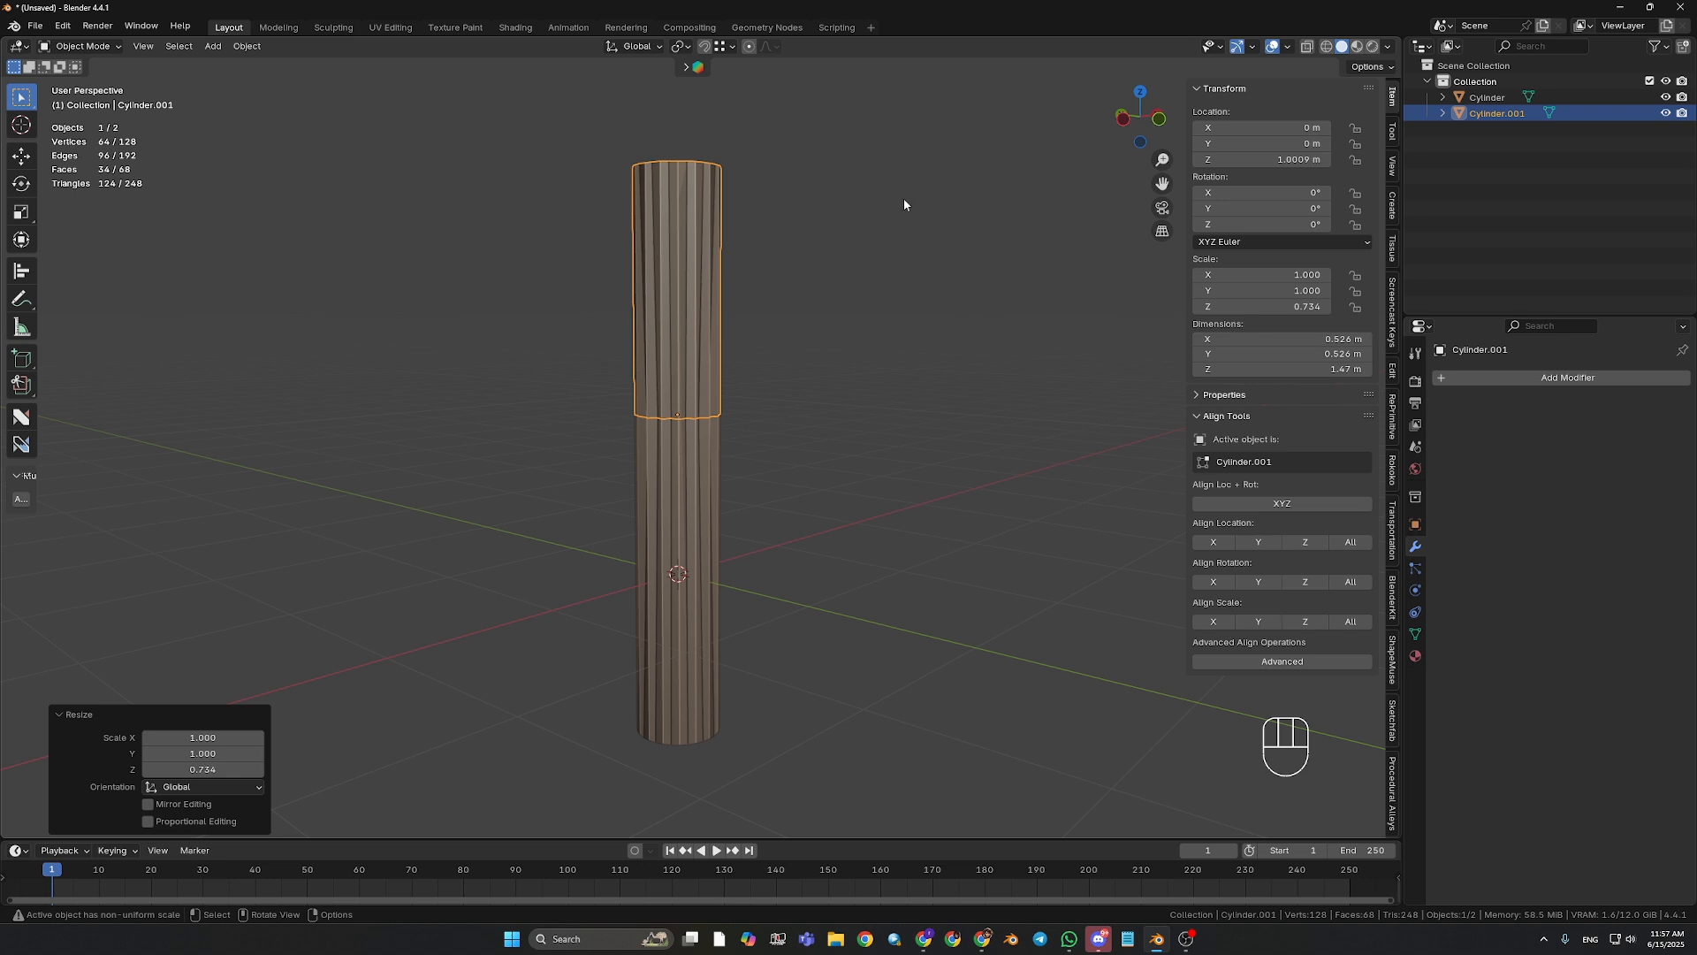
key(s)
key(z)
click(870, 219)
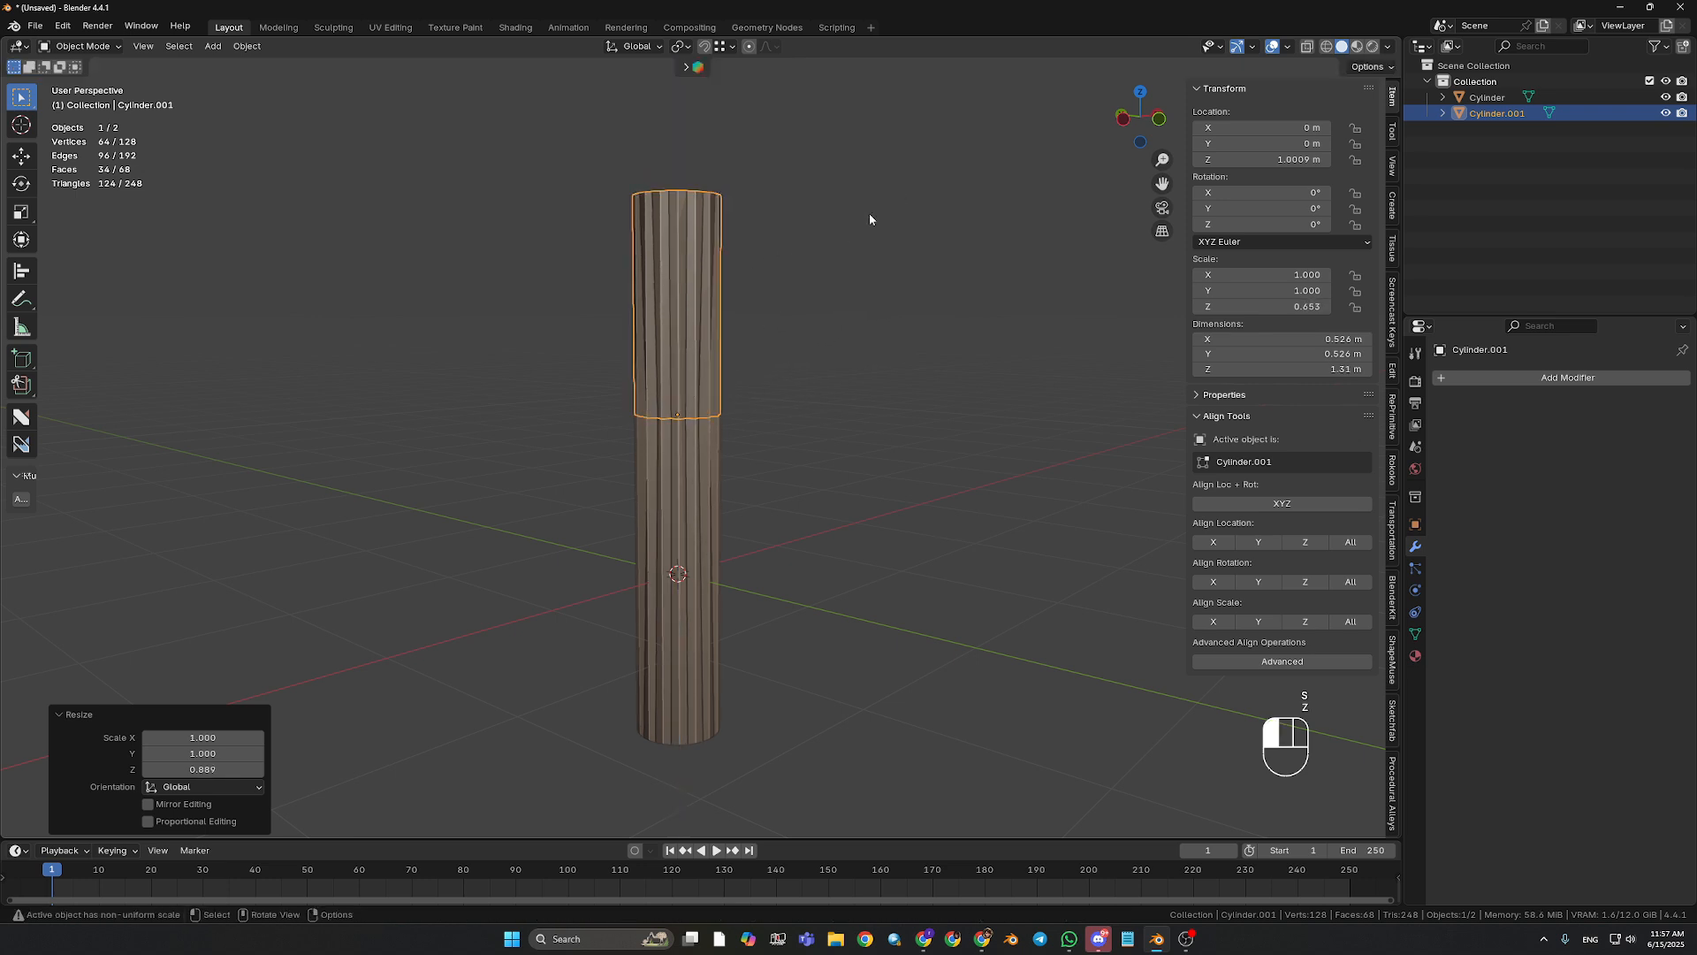
key(ctrl+a)
click(784, 320)
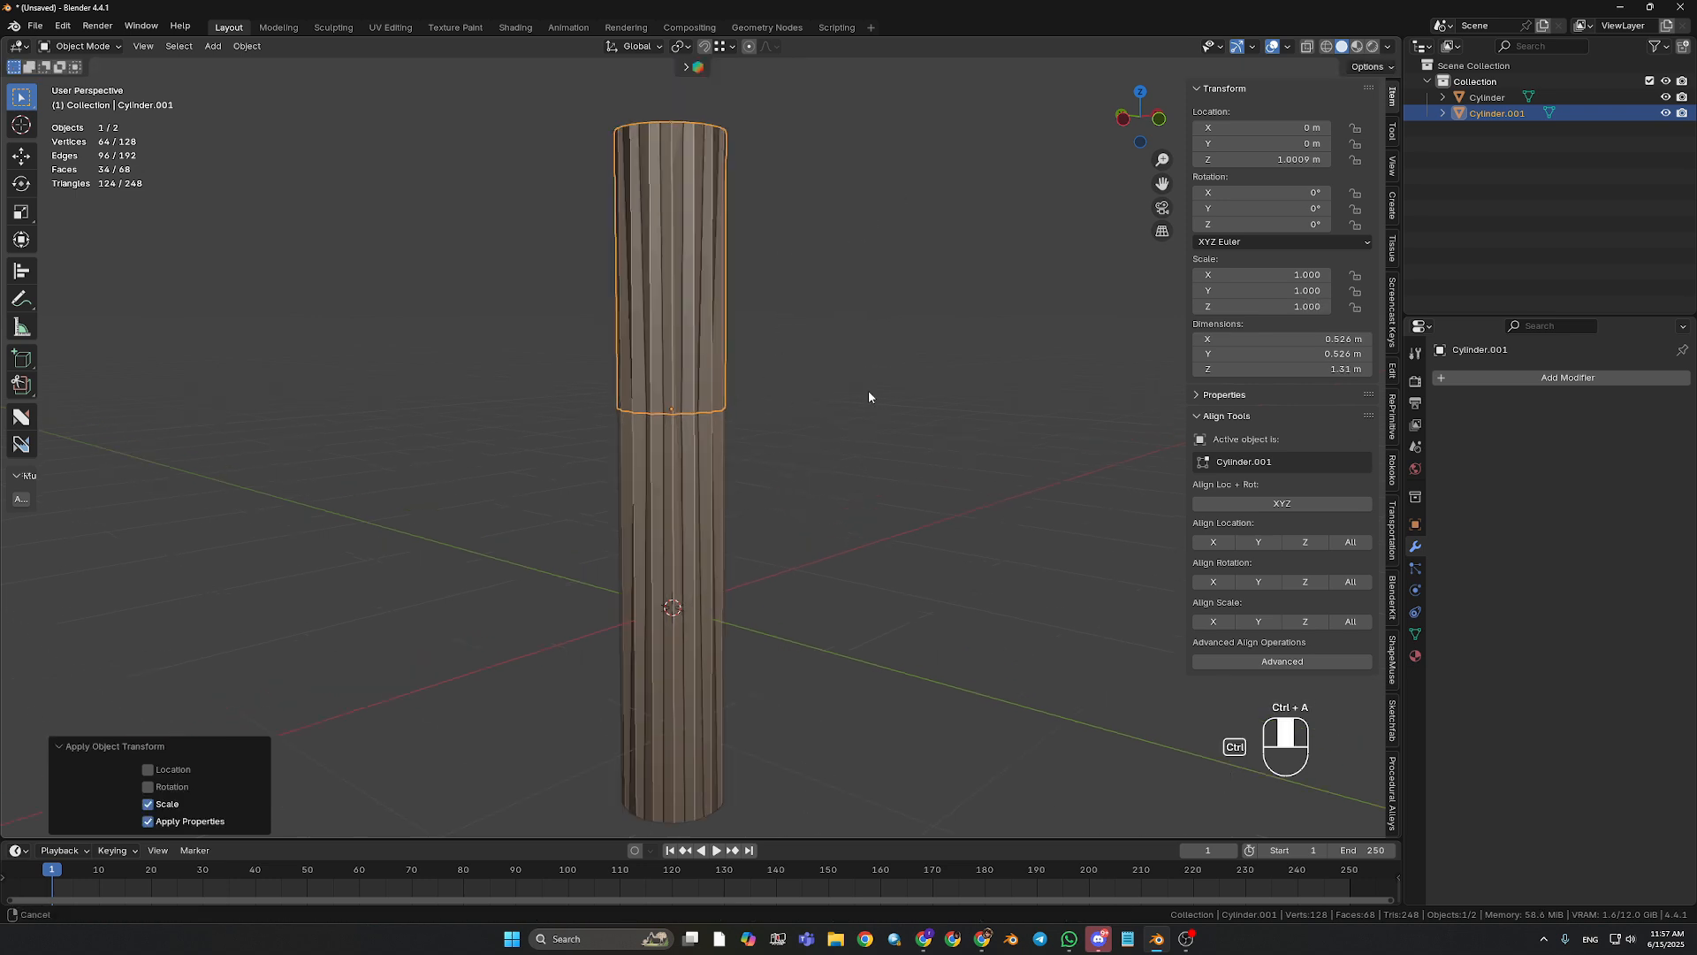
- Add a level 2 Subdivision modifier to the upper cylinder
scroll(863, 363, up, 4)
shift+middle_drag(863, 362, 856, 380)
click(635, 343)
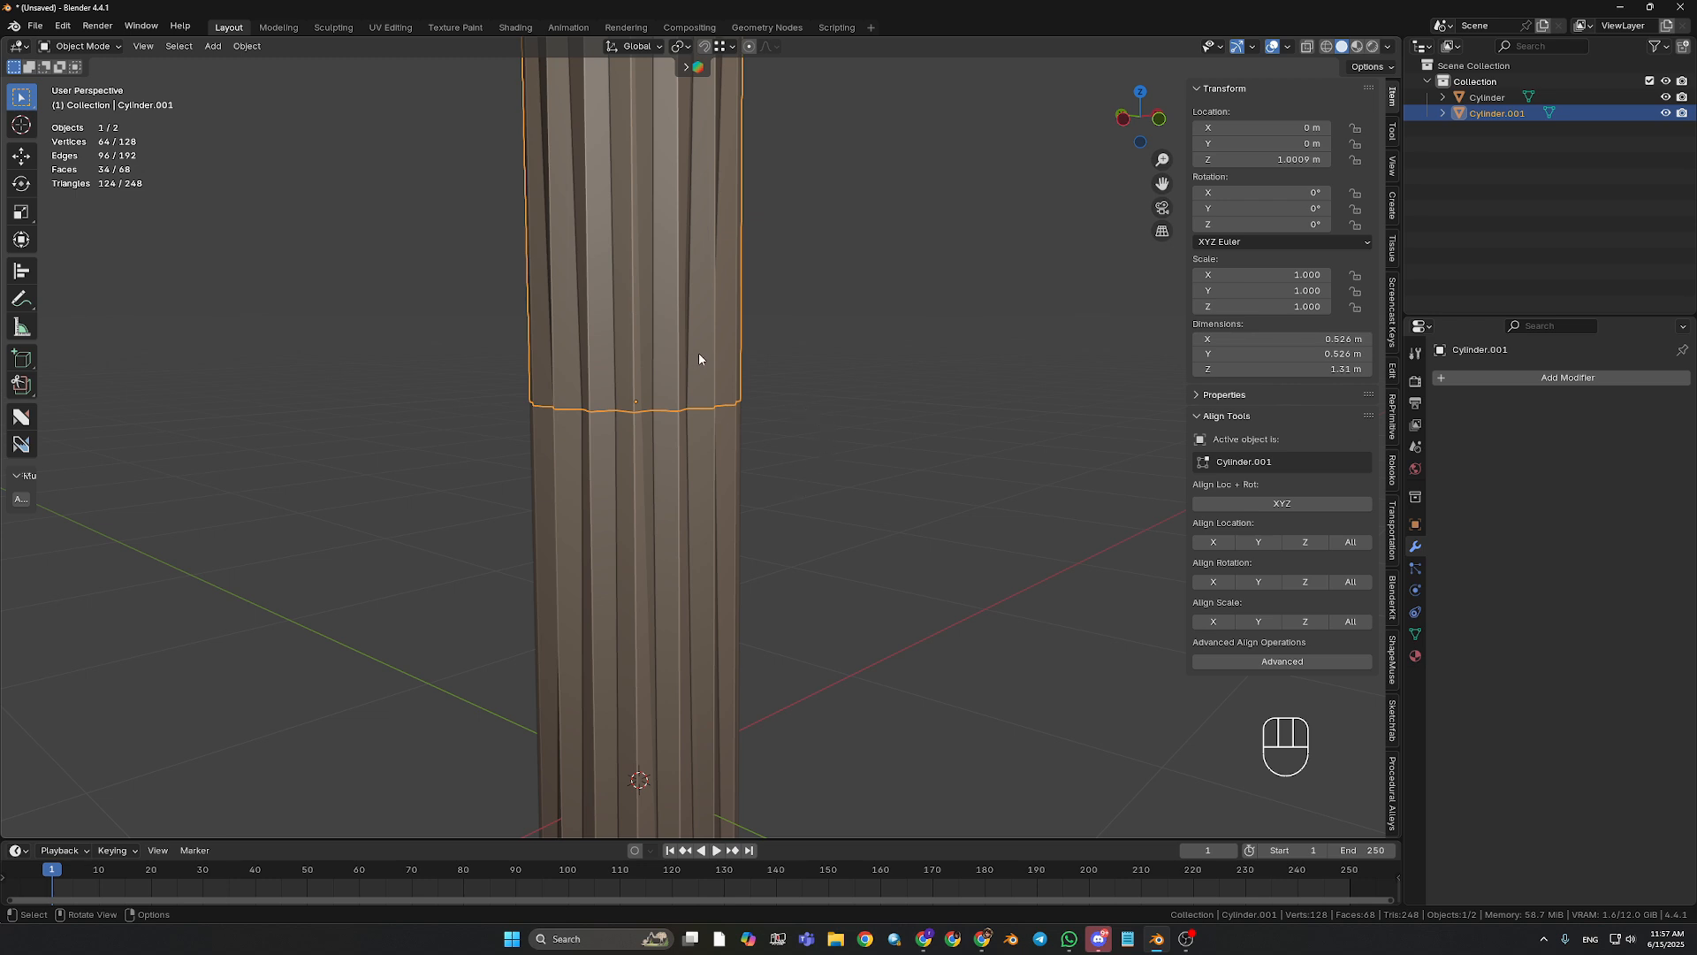
key(ctrl+2)
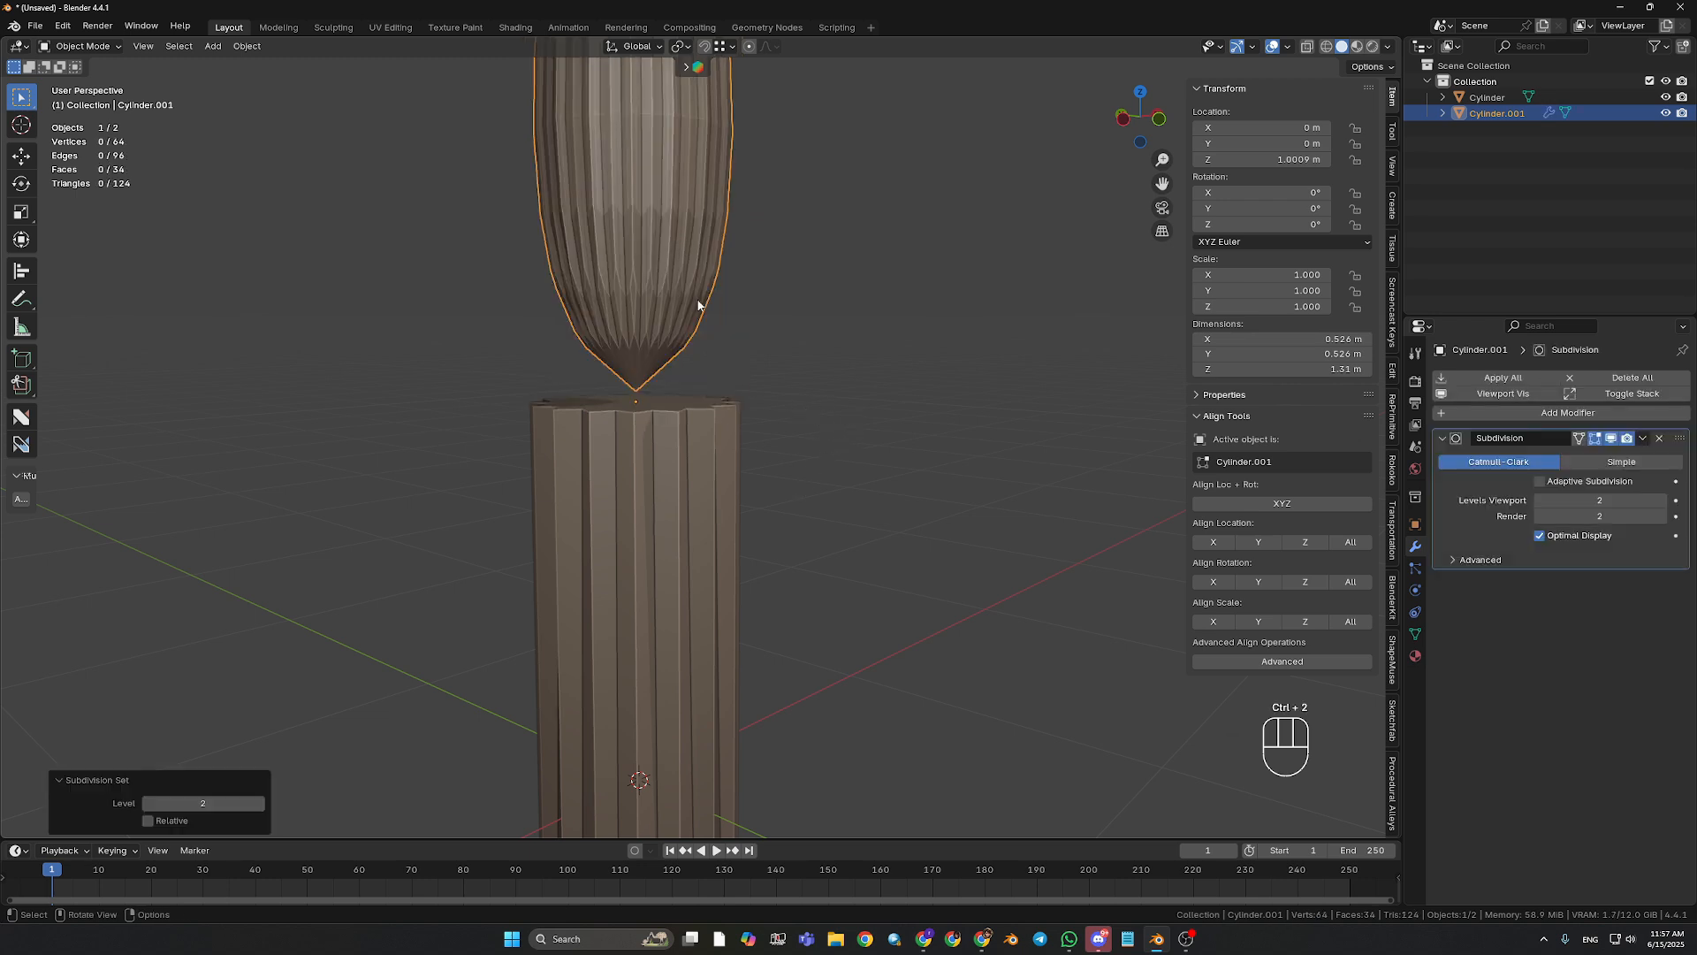
- In Edit Mode, bevel the upper cylinder's fluted lower edge loop with 2 segments and profile shape 1
middle_drag(674, 304, 686, 416)
key(Tab)
shift+middle_drag(783, 336, 822, 541)
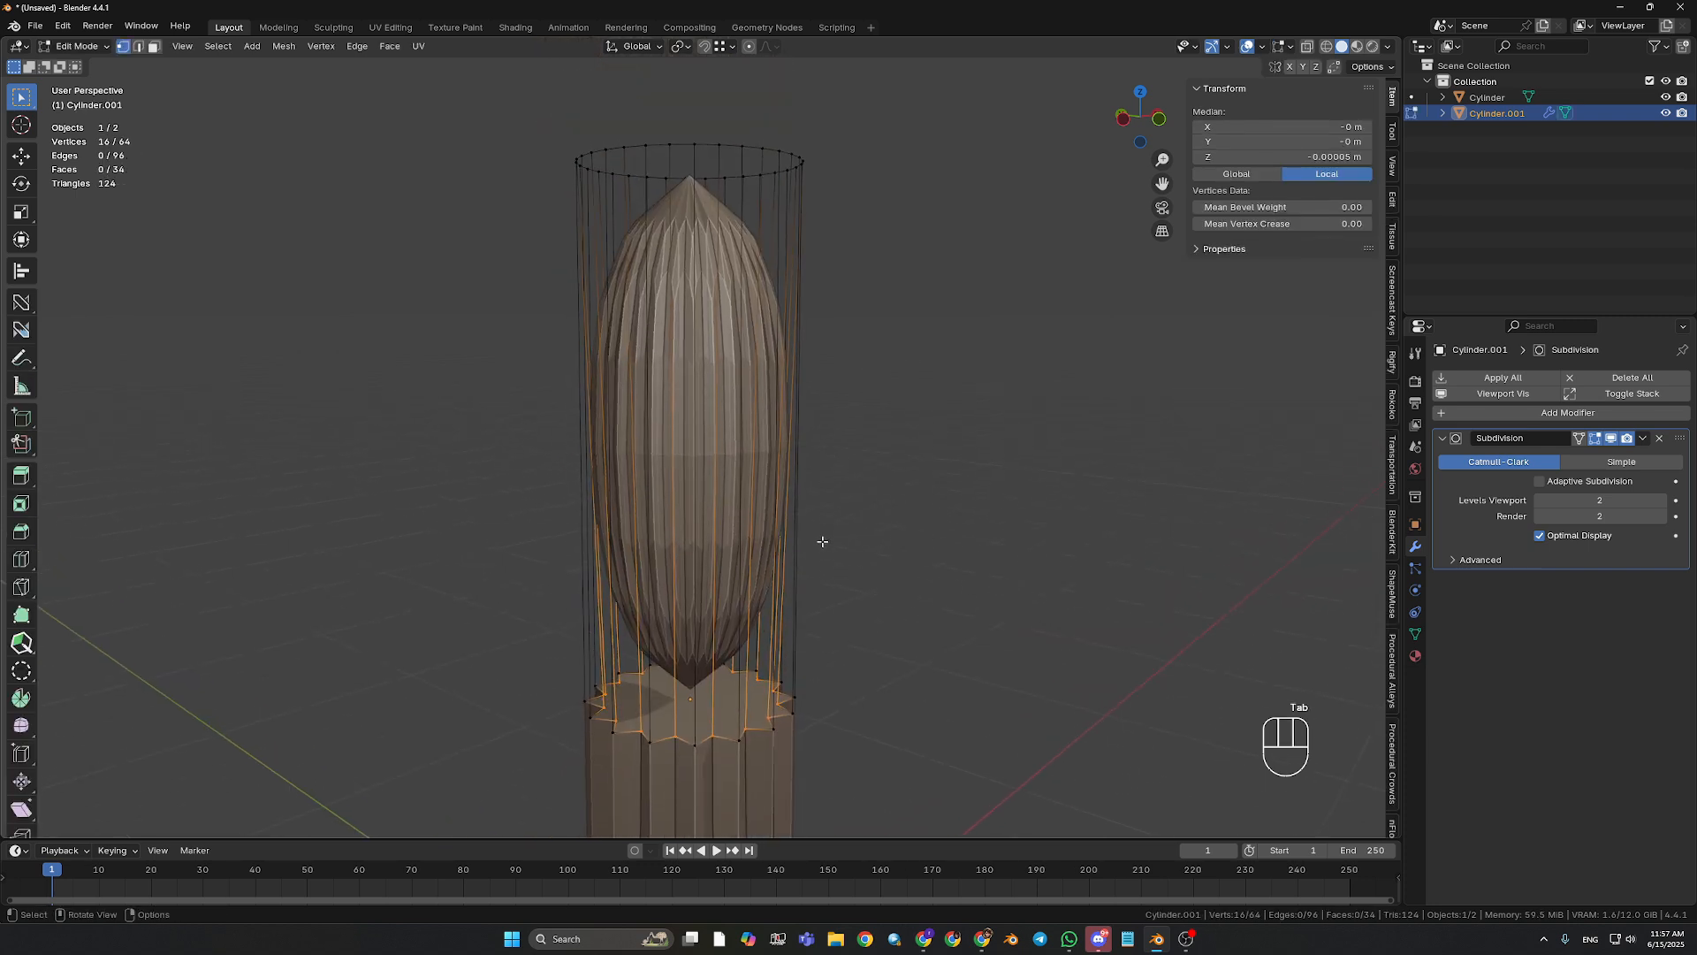
key(2)
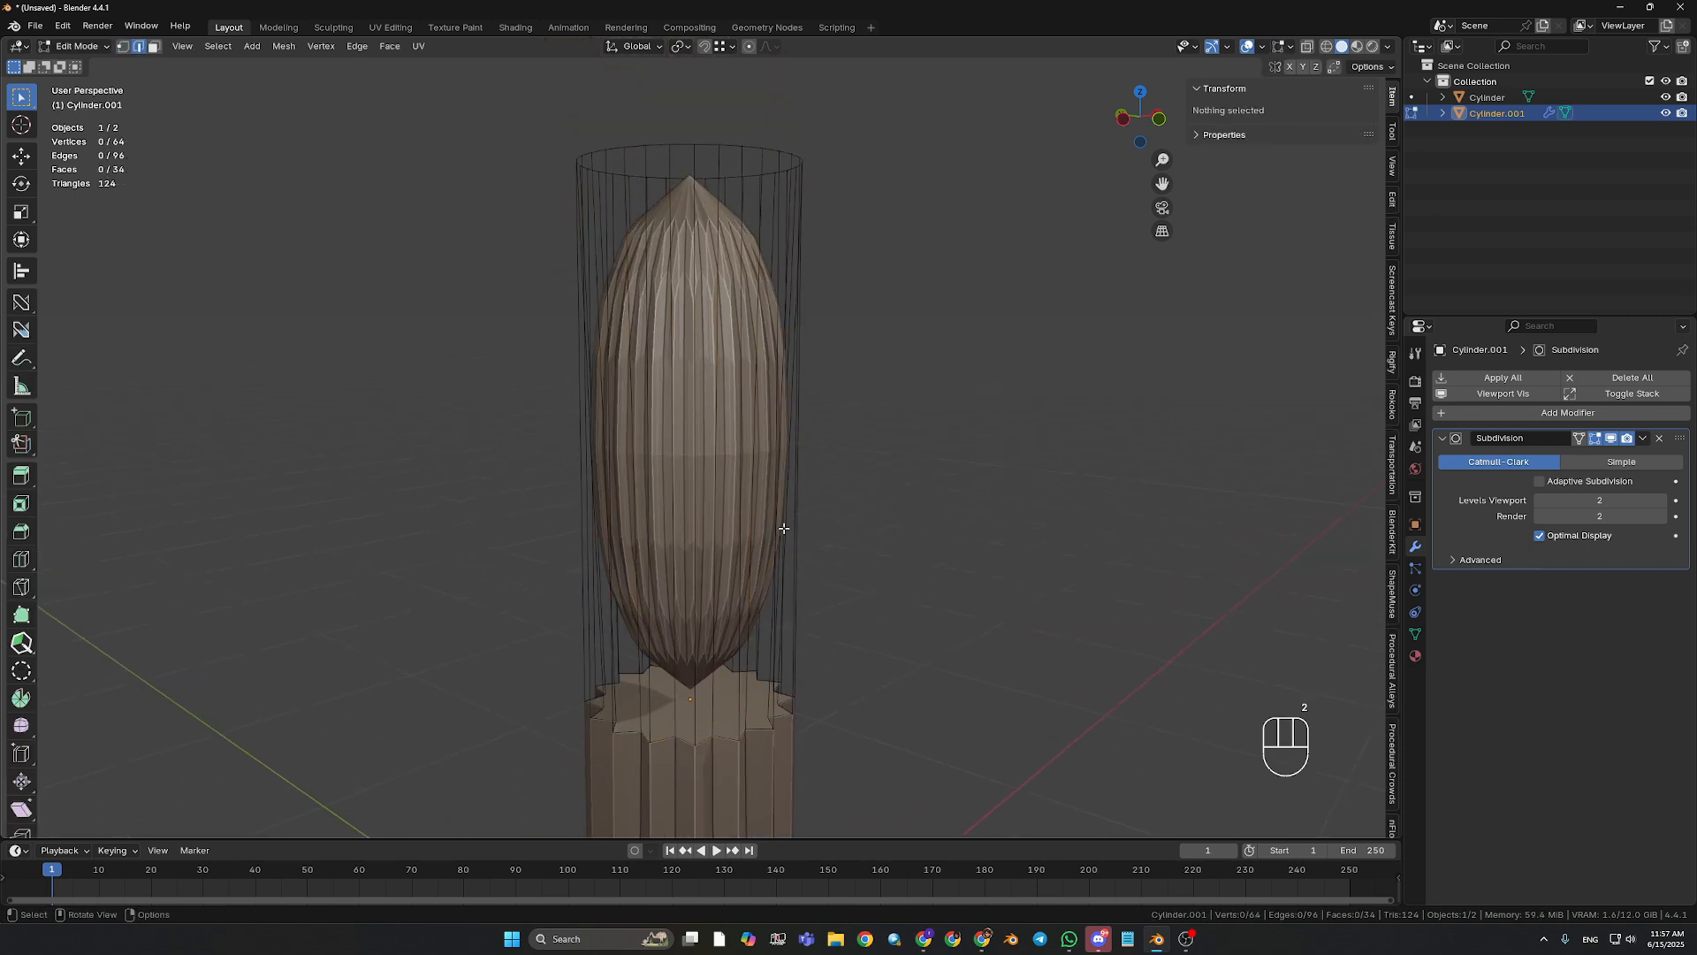
alt+click(744, 736)
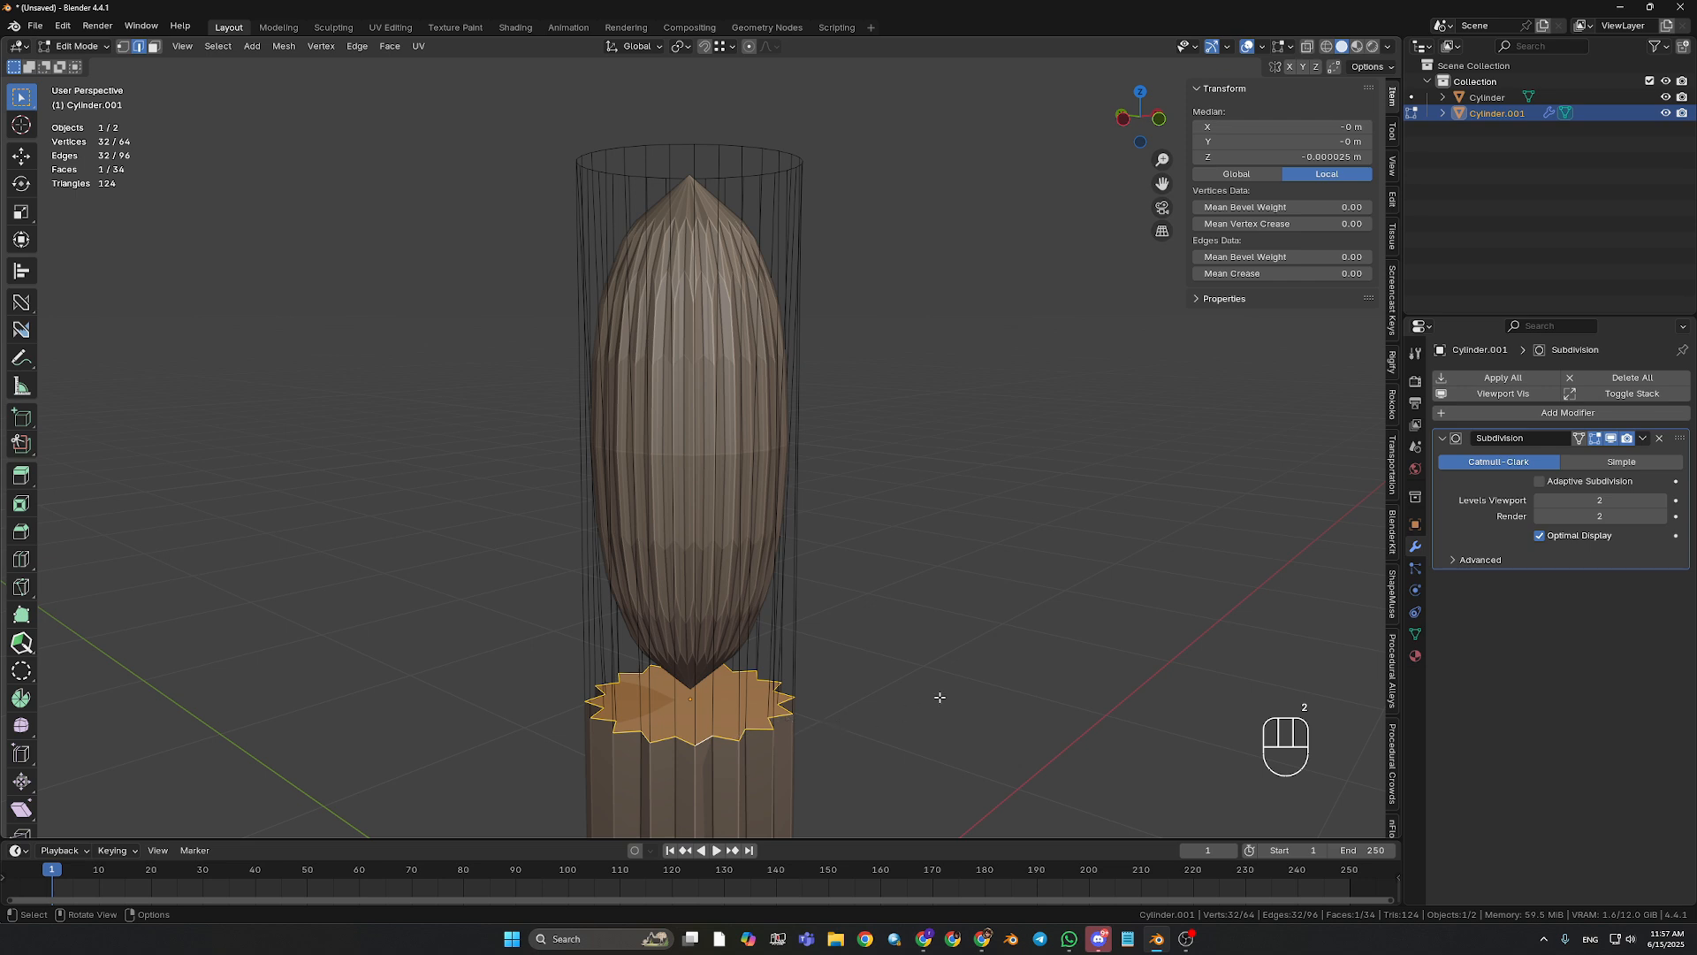
key(ctrl+b)
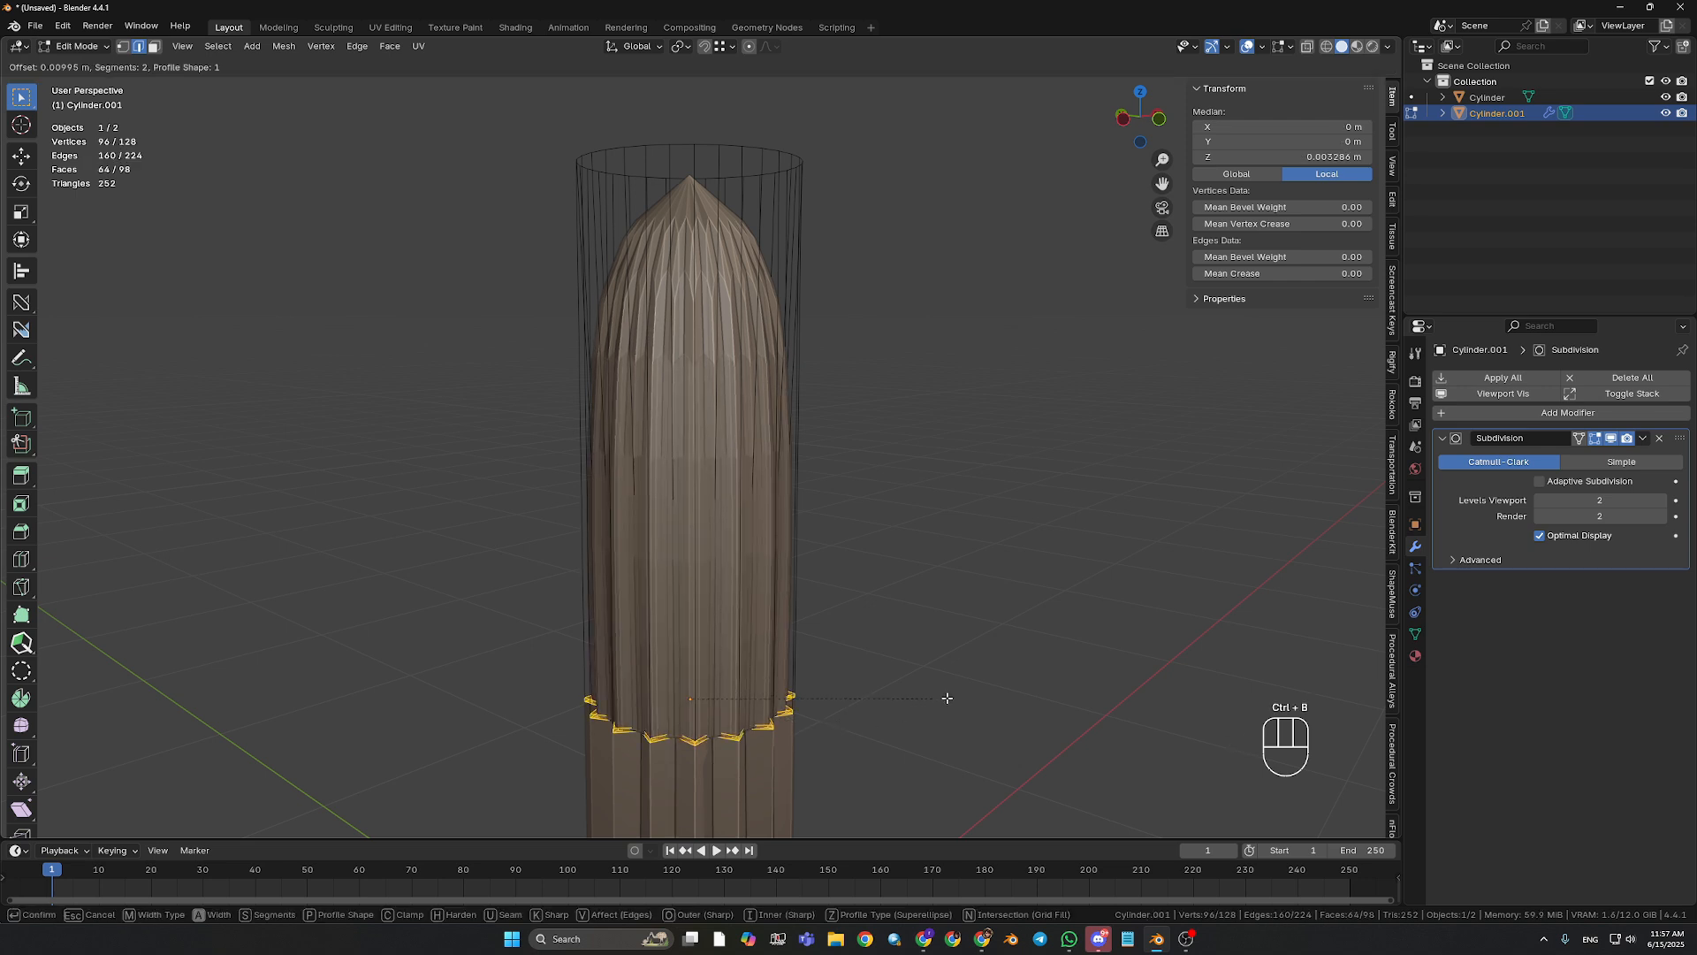
click(946, 697)
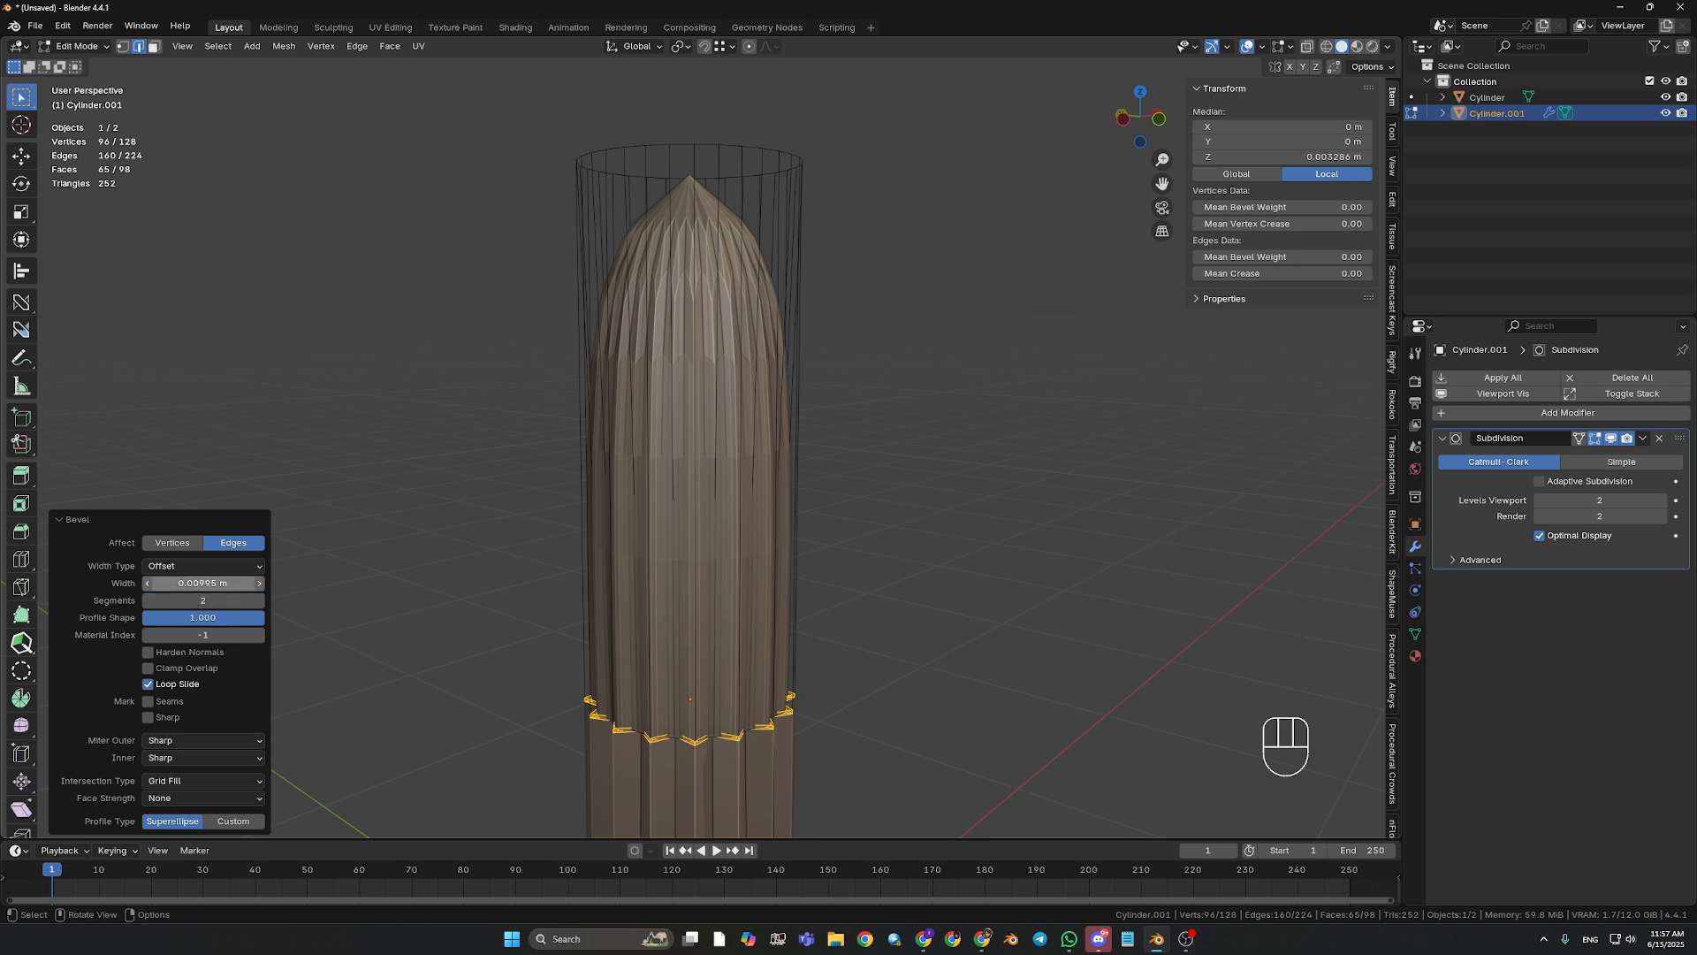
- Set the fluted loop's bevel width to 0.01 m, keeping the profile shape at 1.000
click(198, 584)
text(0.01)
key(Return)
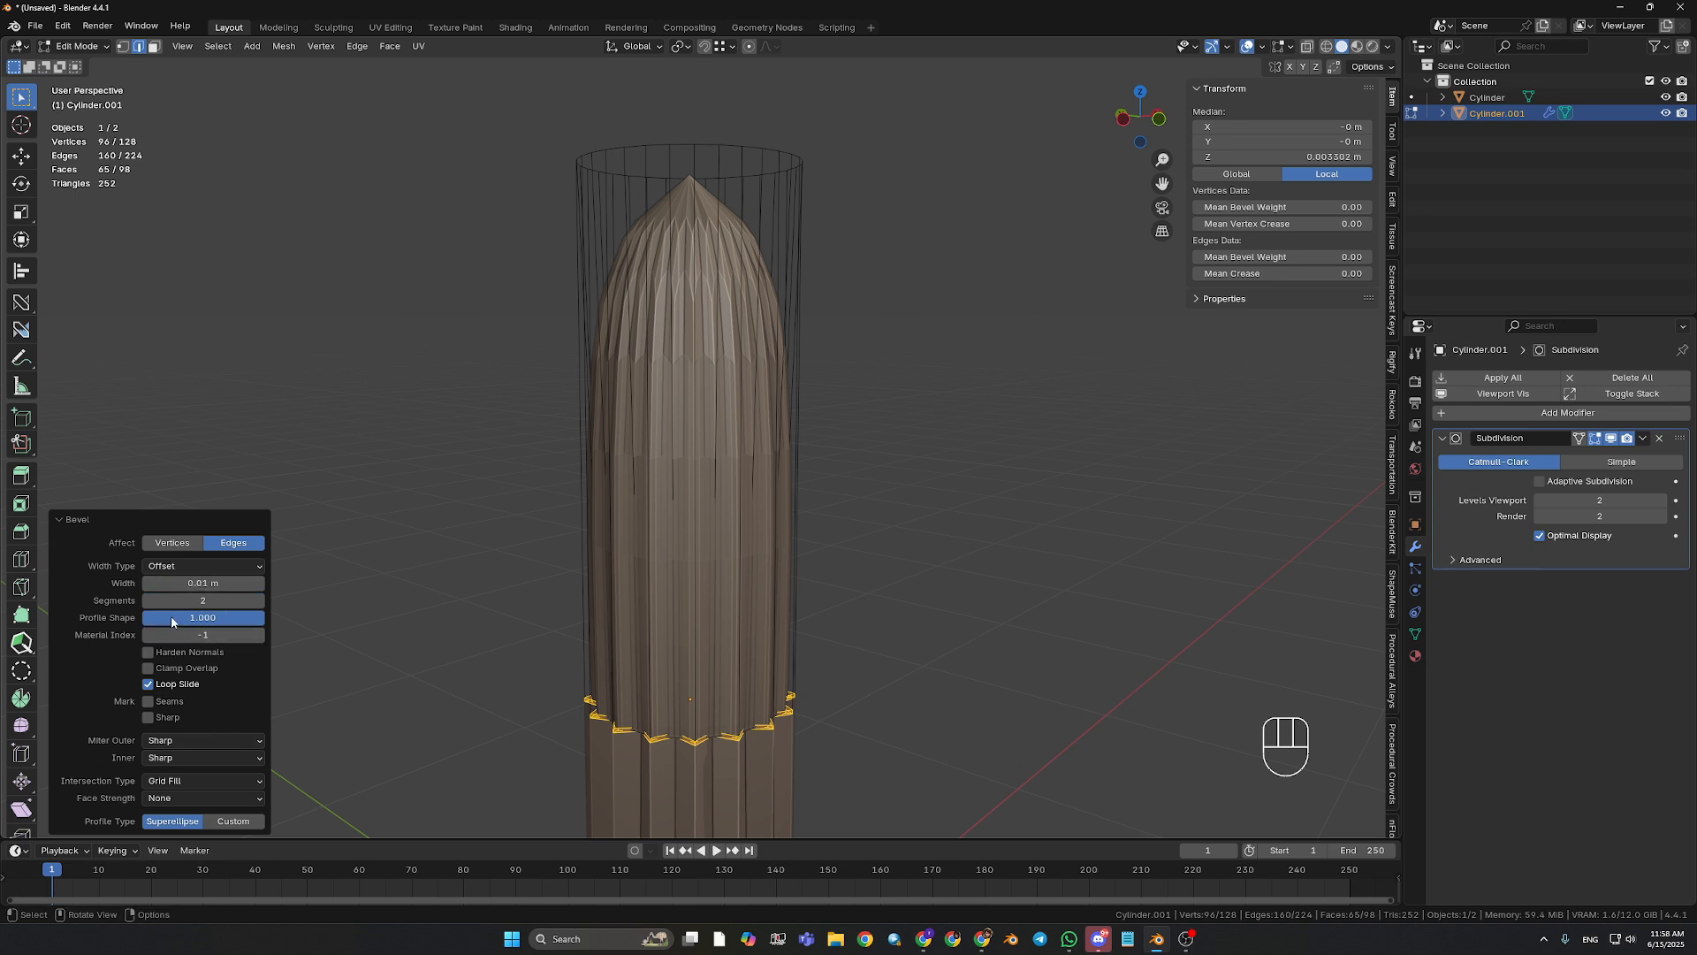
click(202, 621)
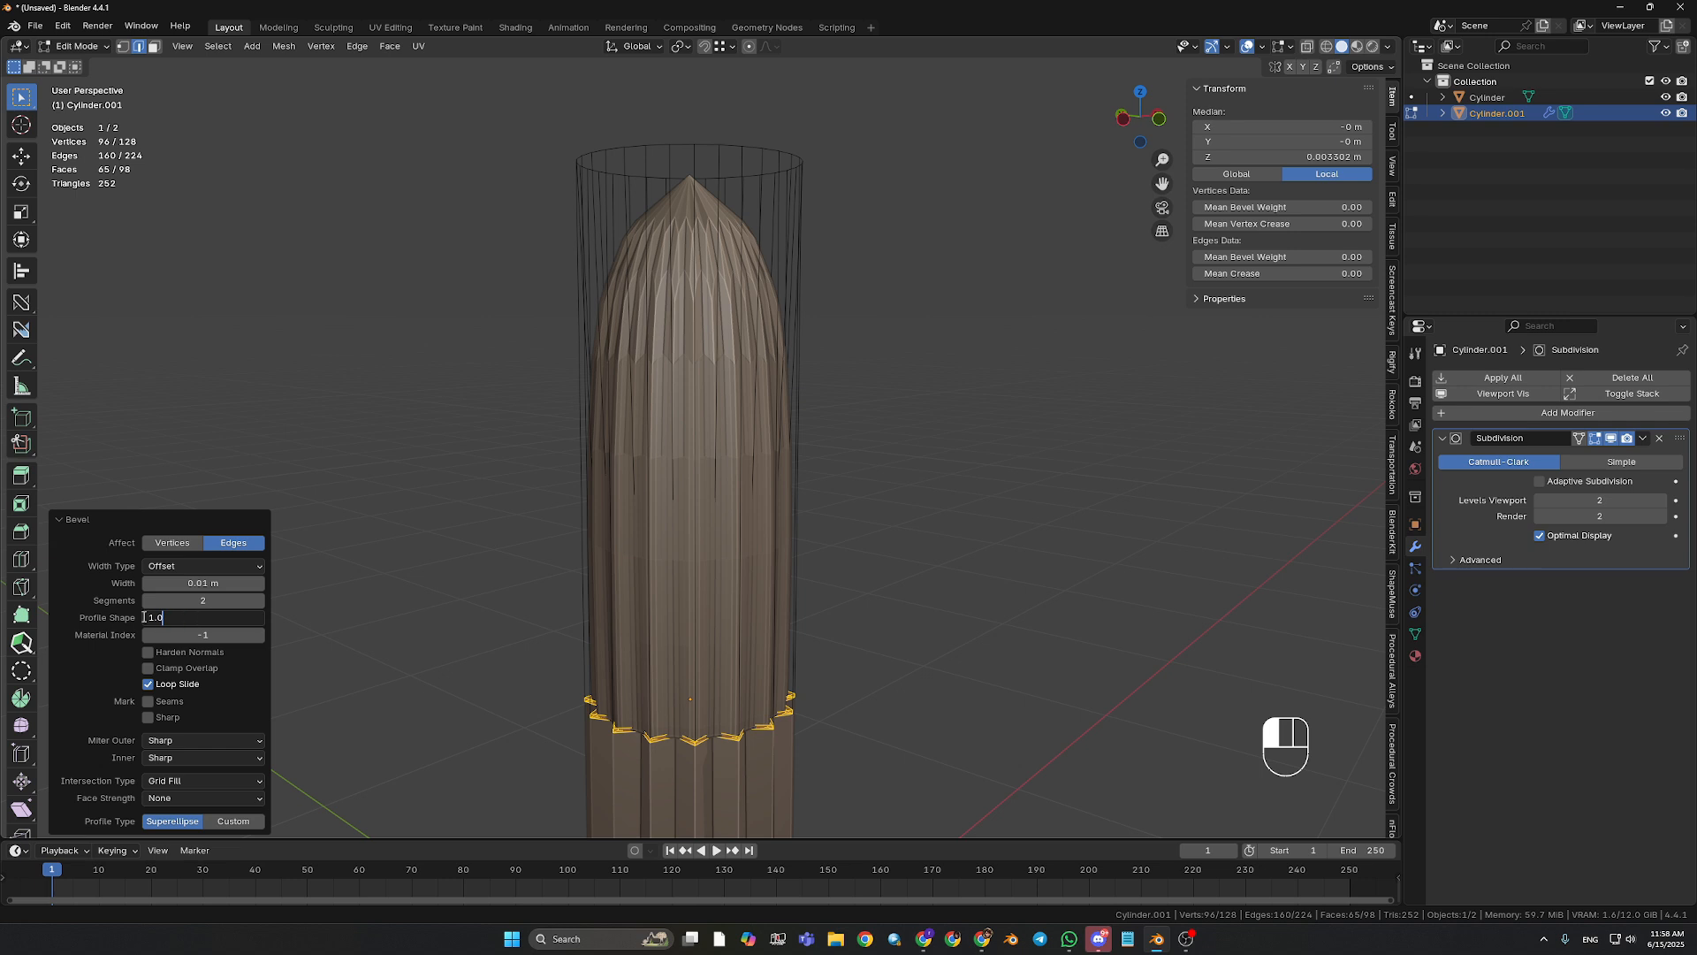
click(112, 618)
drag(161, 619, 274, 619)
click(577, 680)
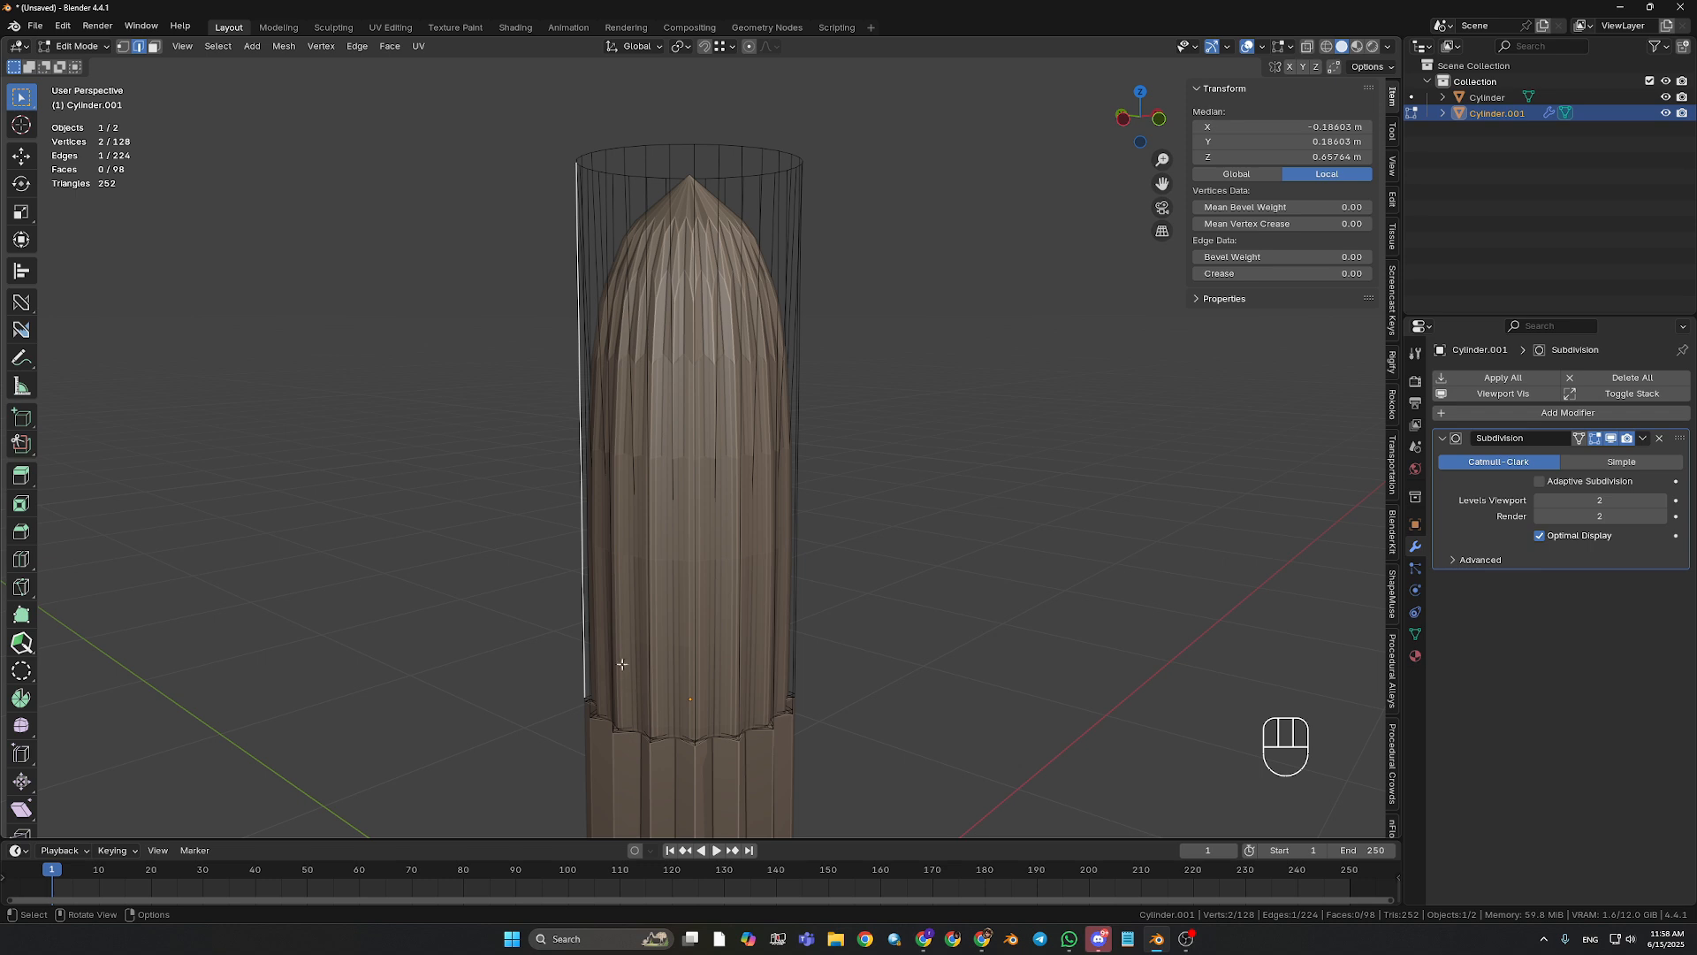
- Bevel the edge loop around the upper cylinder's round top cap with 2 segments and a width of 0.01 m
key(Tab)
middle_drag(751, 759, 727, 403)
key(Tab)
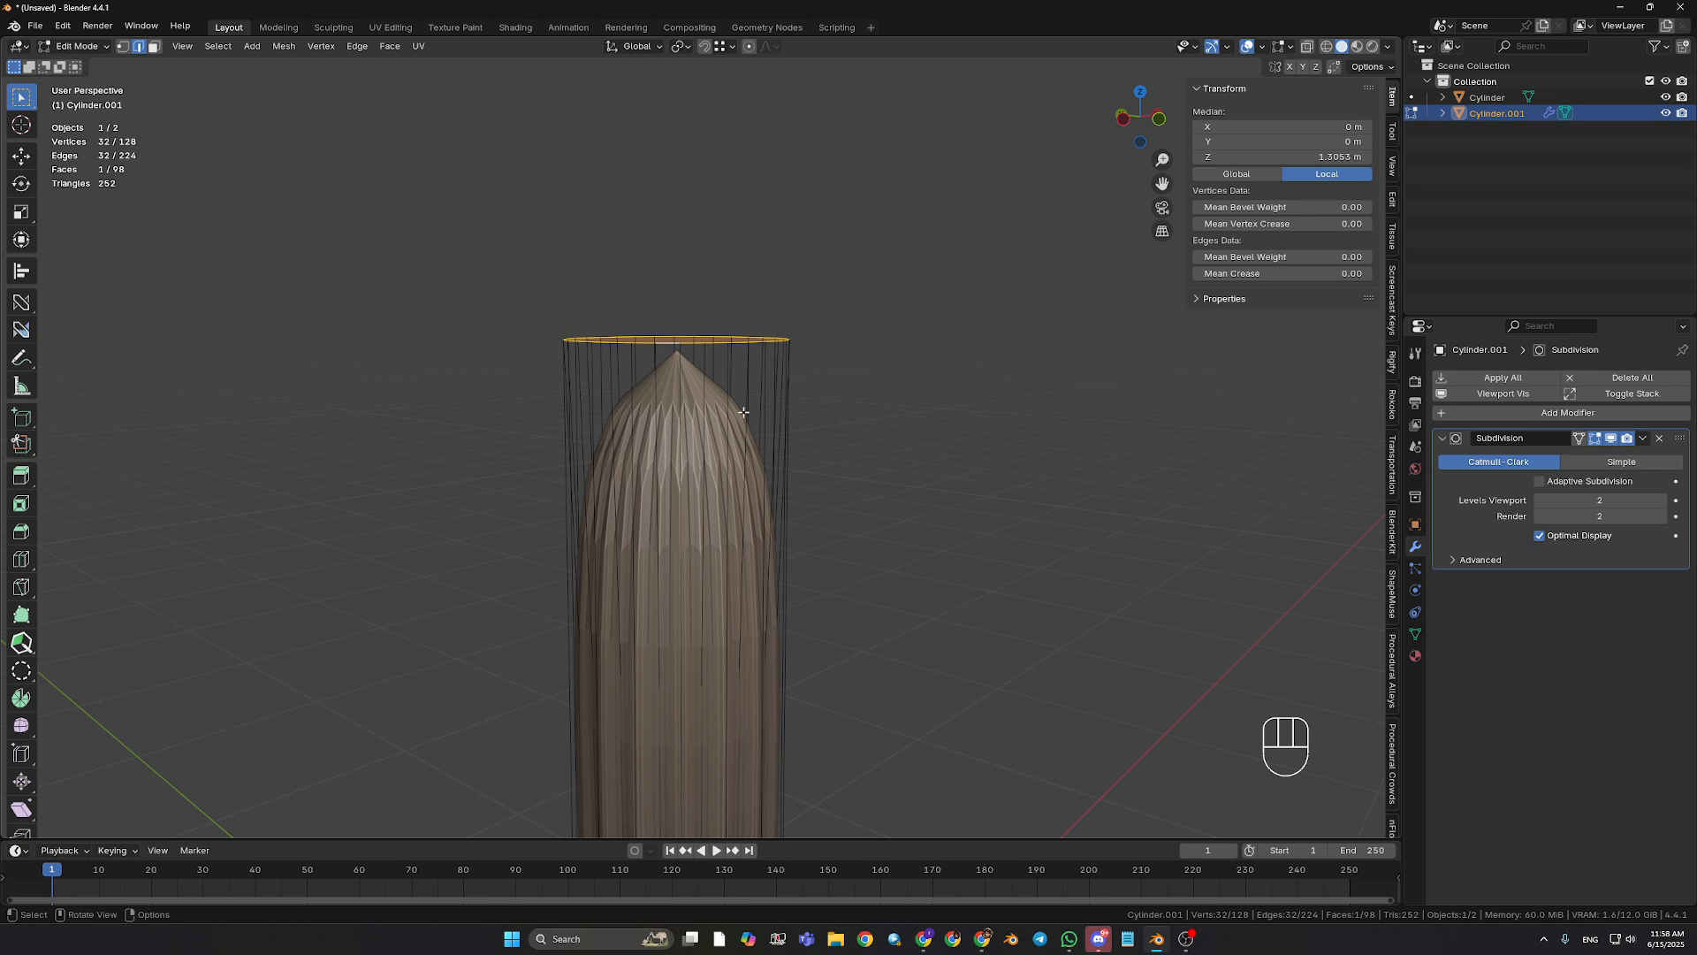
key(ctrl+b)
click(795, 393)
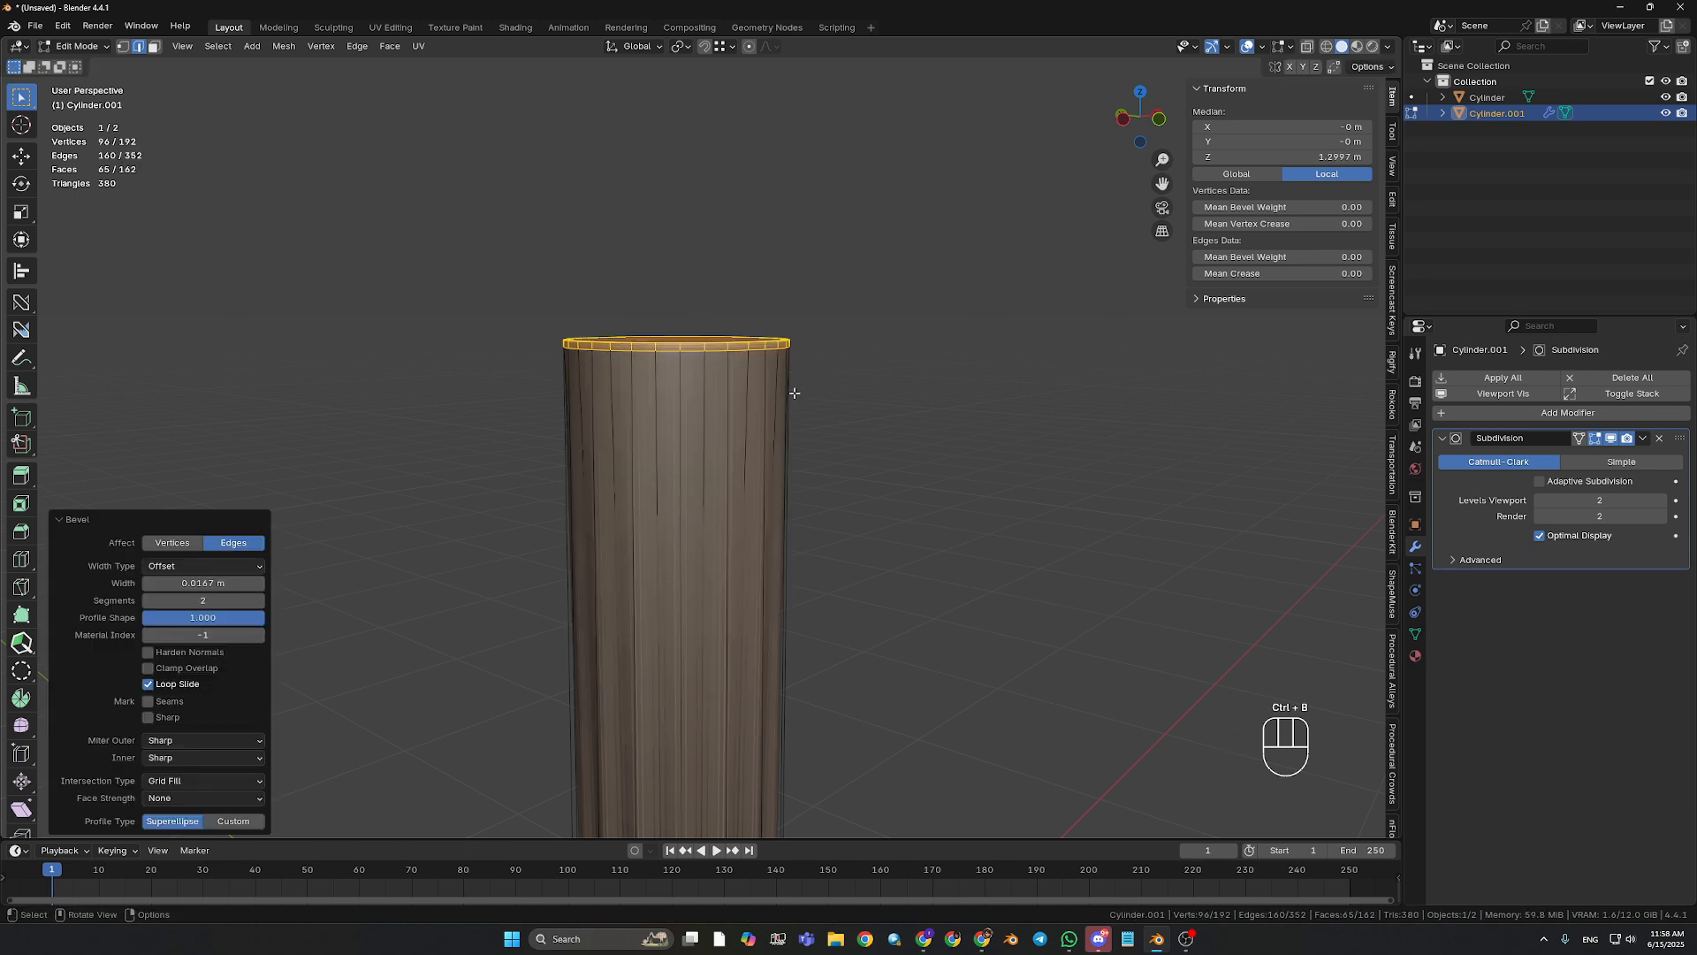
click(219, 583)
text(0.0)
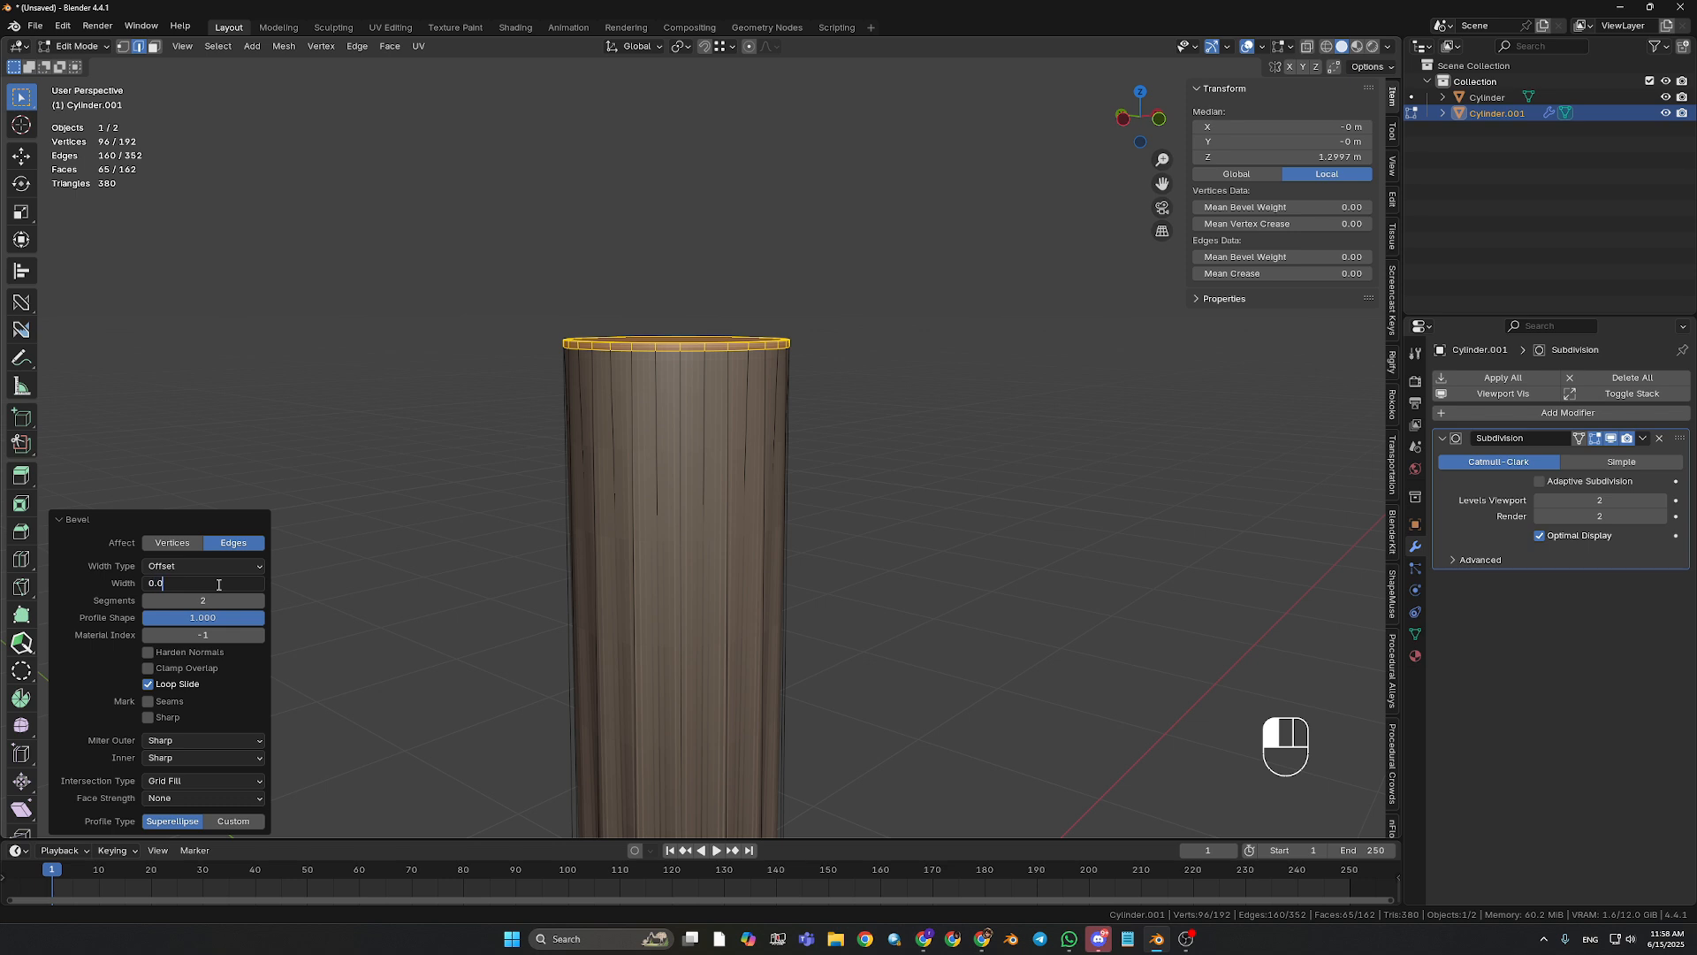
text(1)
key(Return)
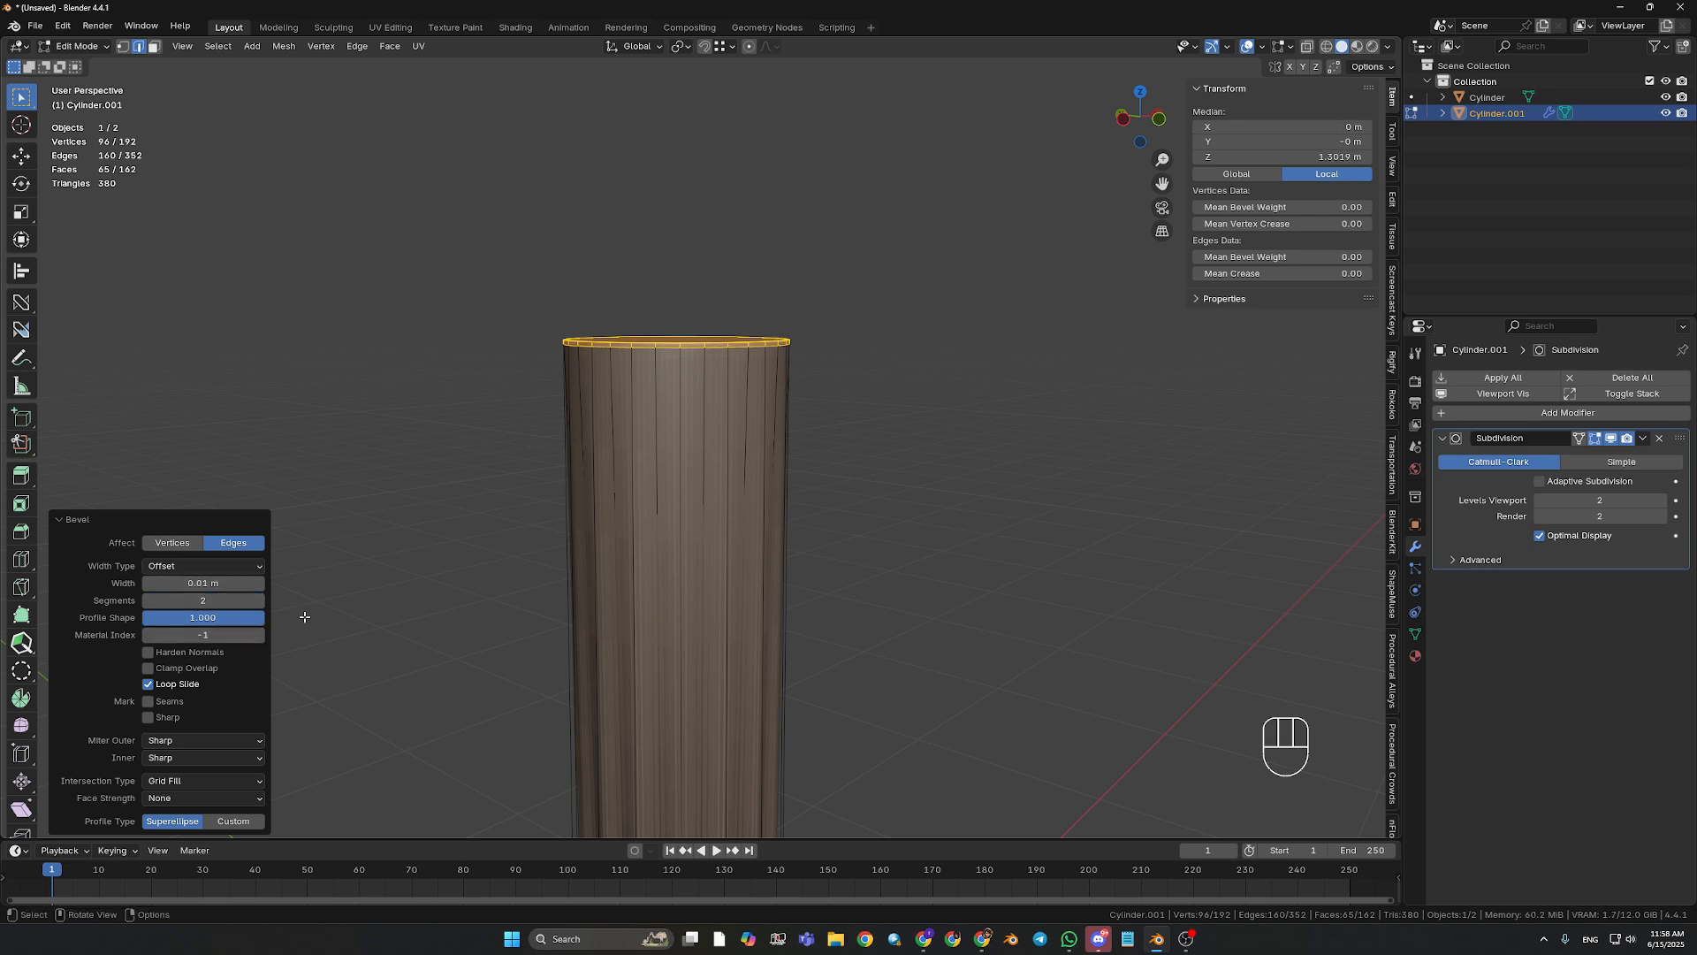
click(448, 589)
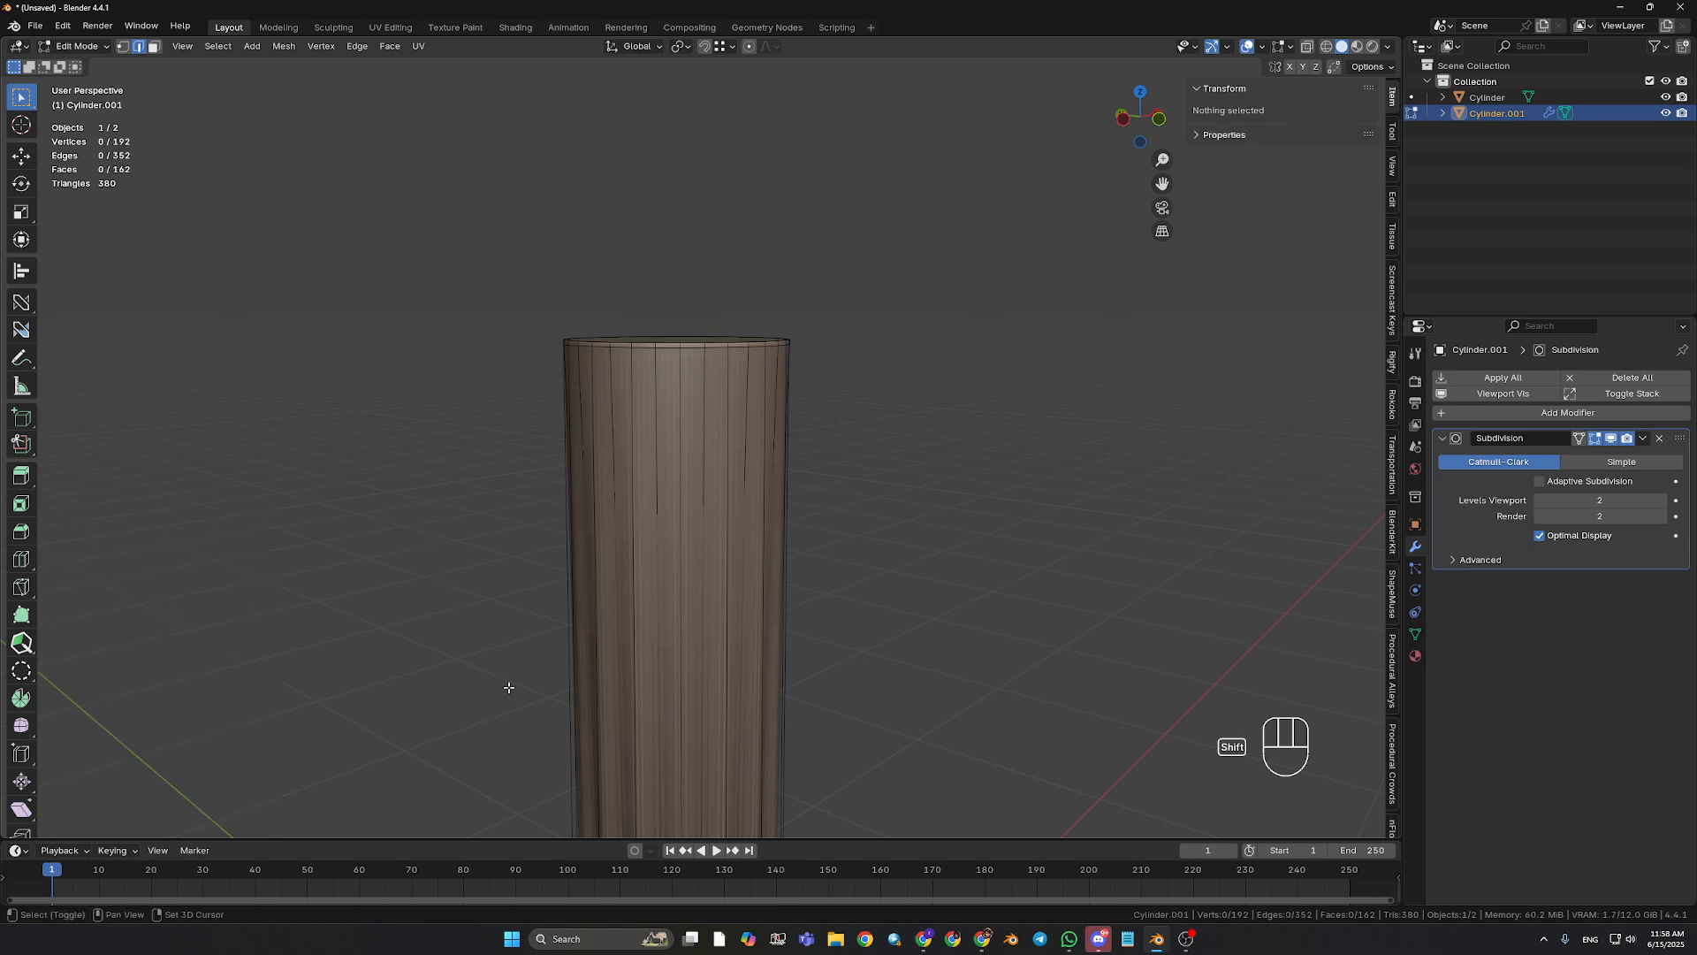
- Select both end edge loops of the lower cylinder in Edit Mode and bevel them together with 2 segments
middle_drag(507, 686, 458, 522)
key(Tab)
middle_drag(569, 595, 596, 736)
click(671, 660)
key(Tab)
alt+click(610, 584)
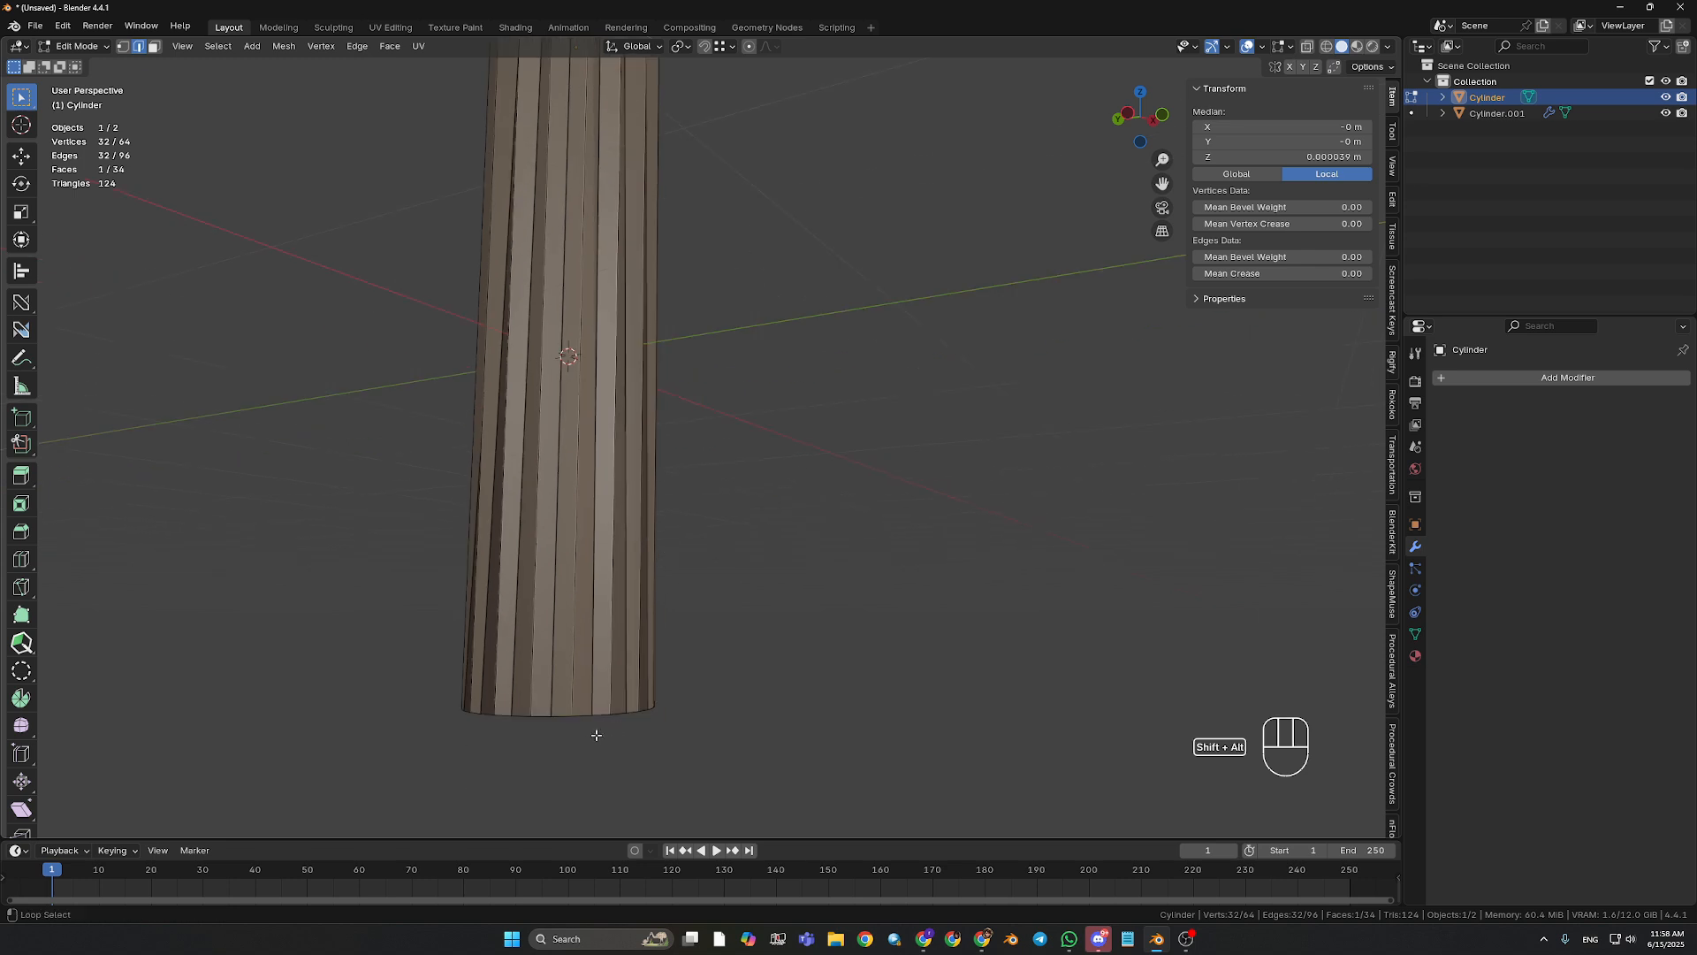
alt+shift+click(583, 716)
key(ctrl+b)
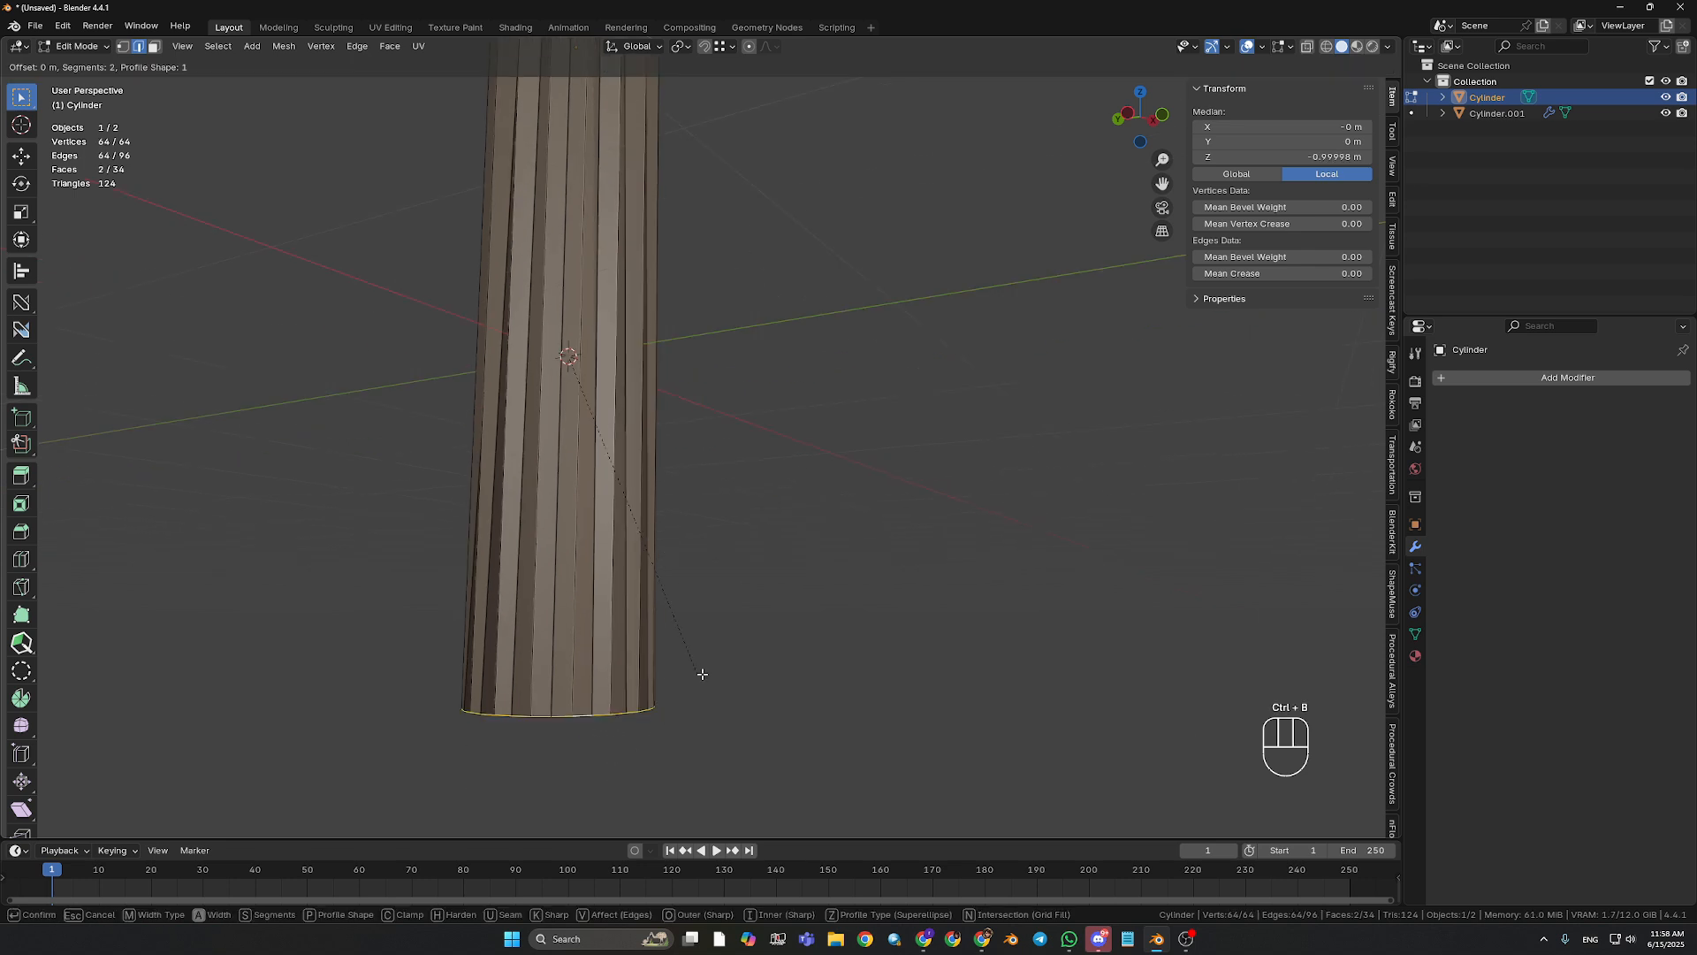
click(705, 682)
- Set the bevel width on the lower cylinder's end loops to 0.01 m and return to Object Mode
click(193, 585)
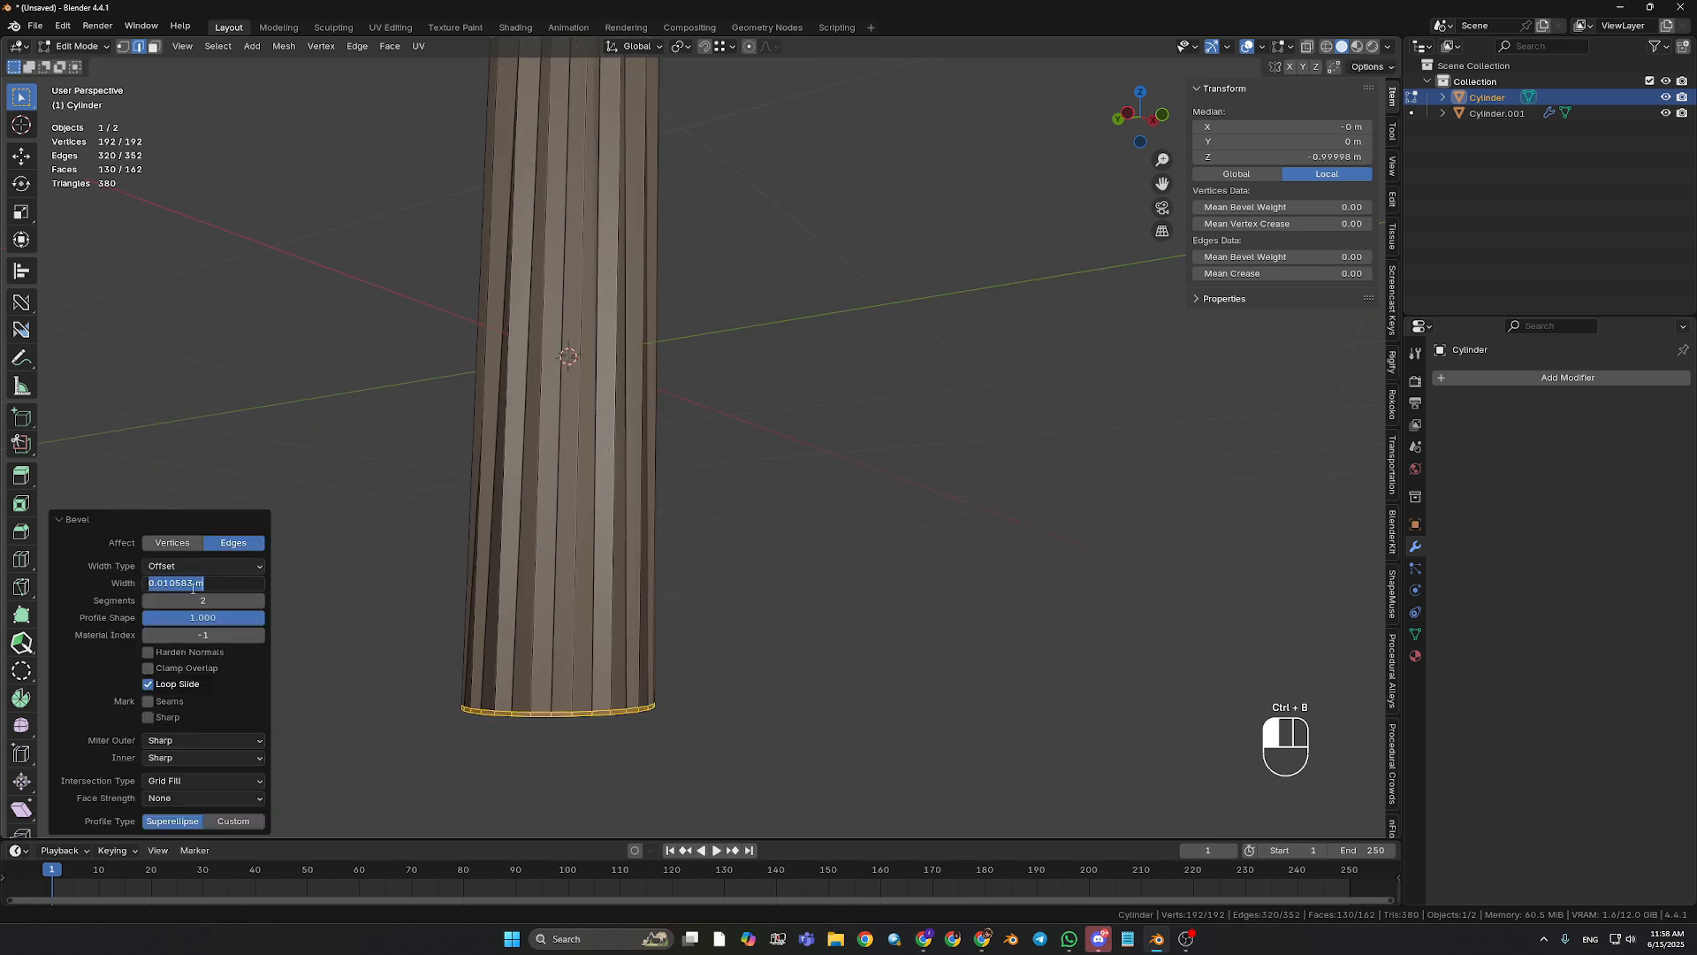
text(0)
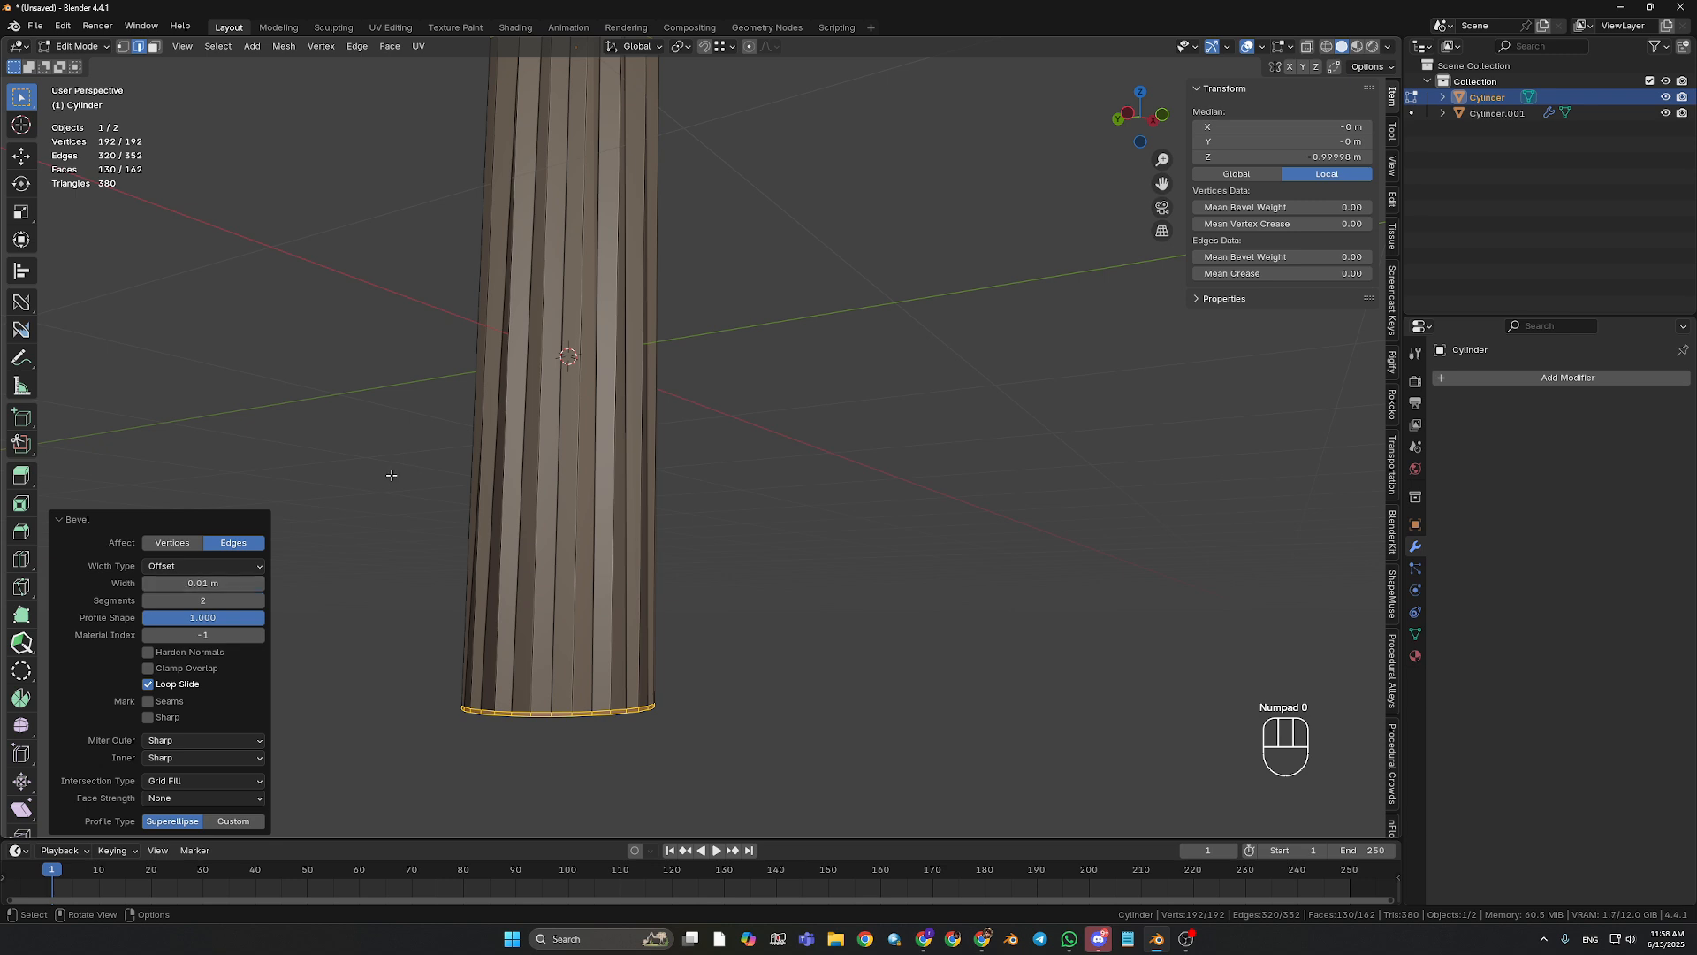
key(Return)
key(Tab)
- Add a level 2 Subdivision modifier to the lower cylinder
middle_drag(434, 461, 493, 365)
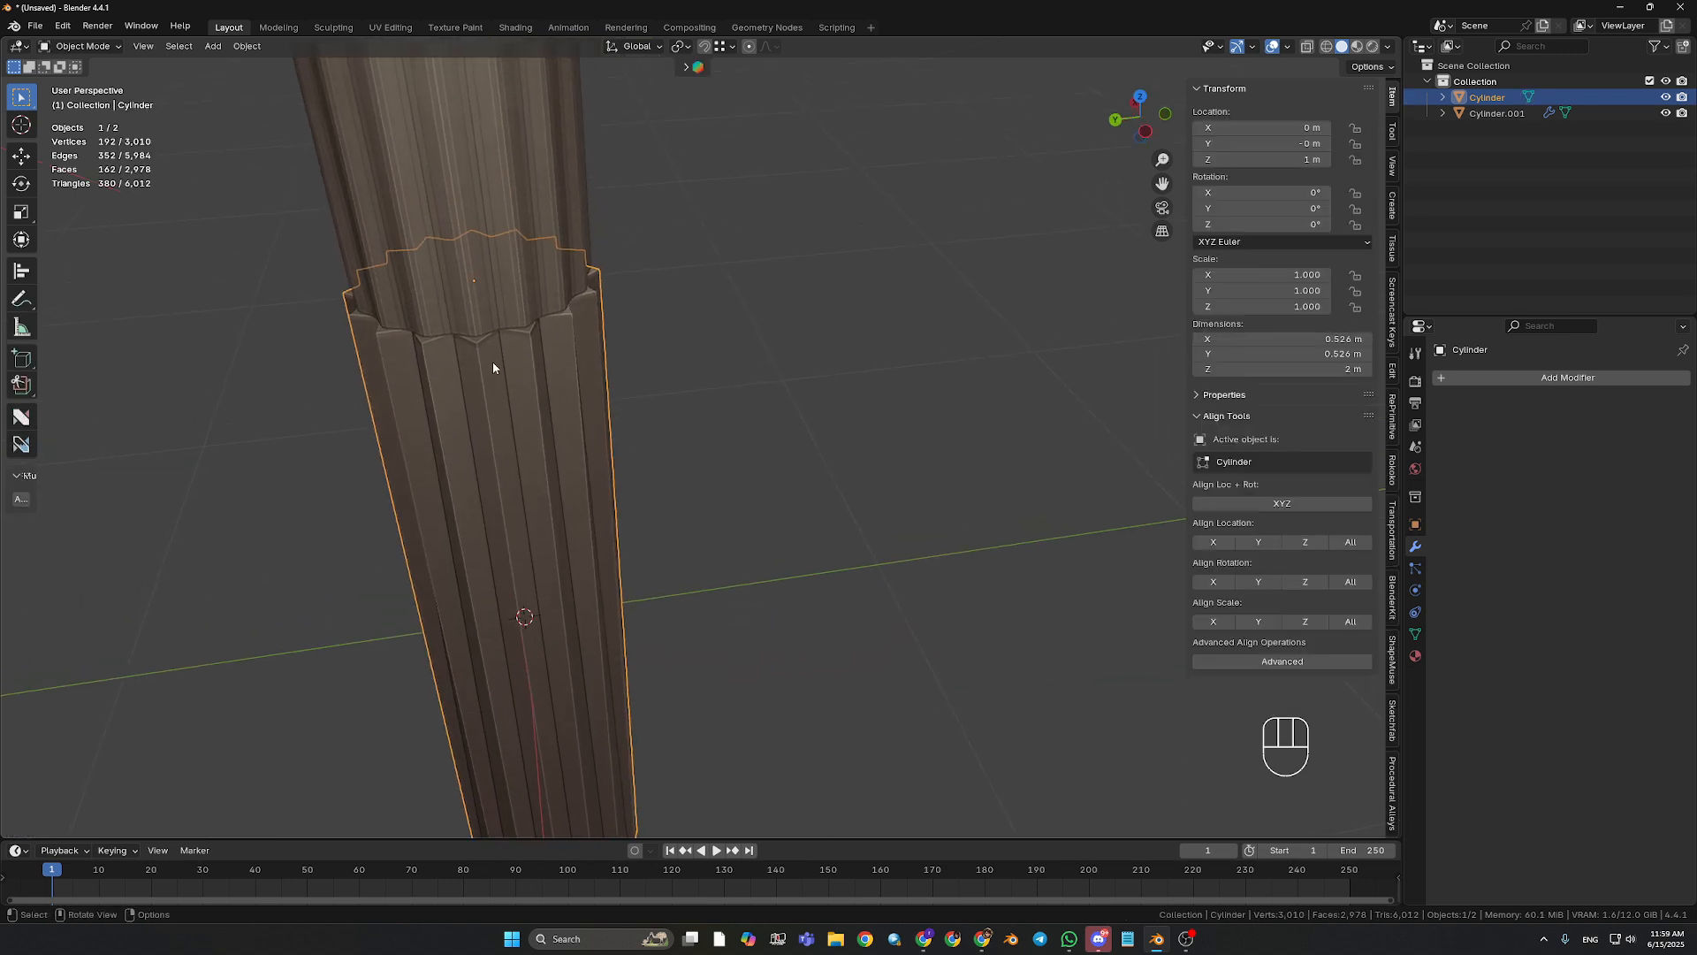
click(516, 259)
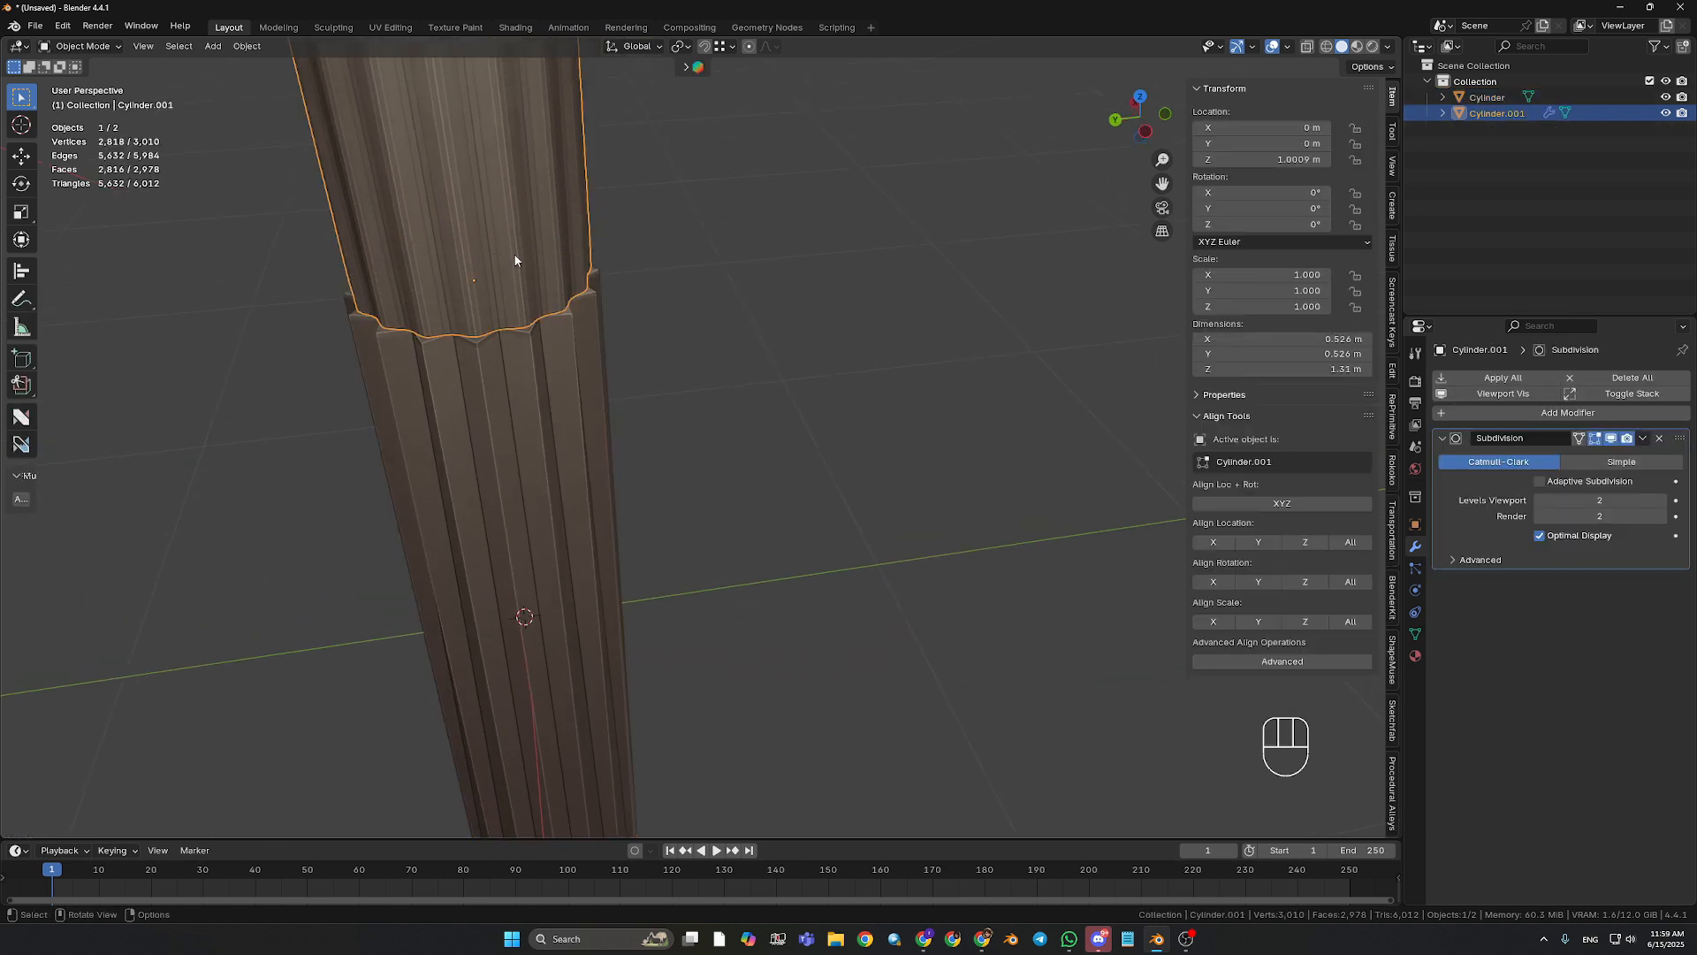
shift+middle_drag(814, 344, 752, 267)
click(557, 336)
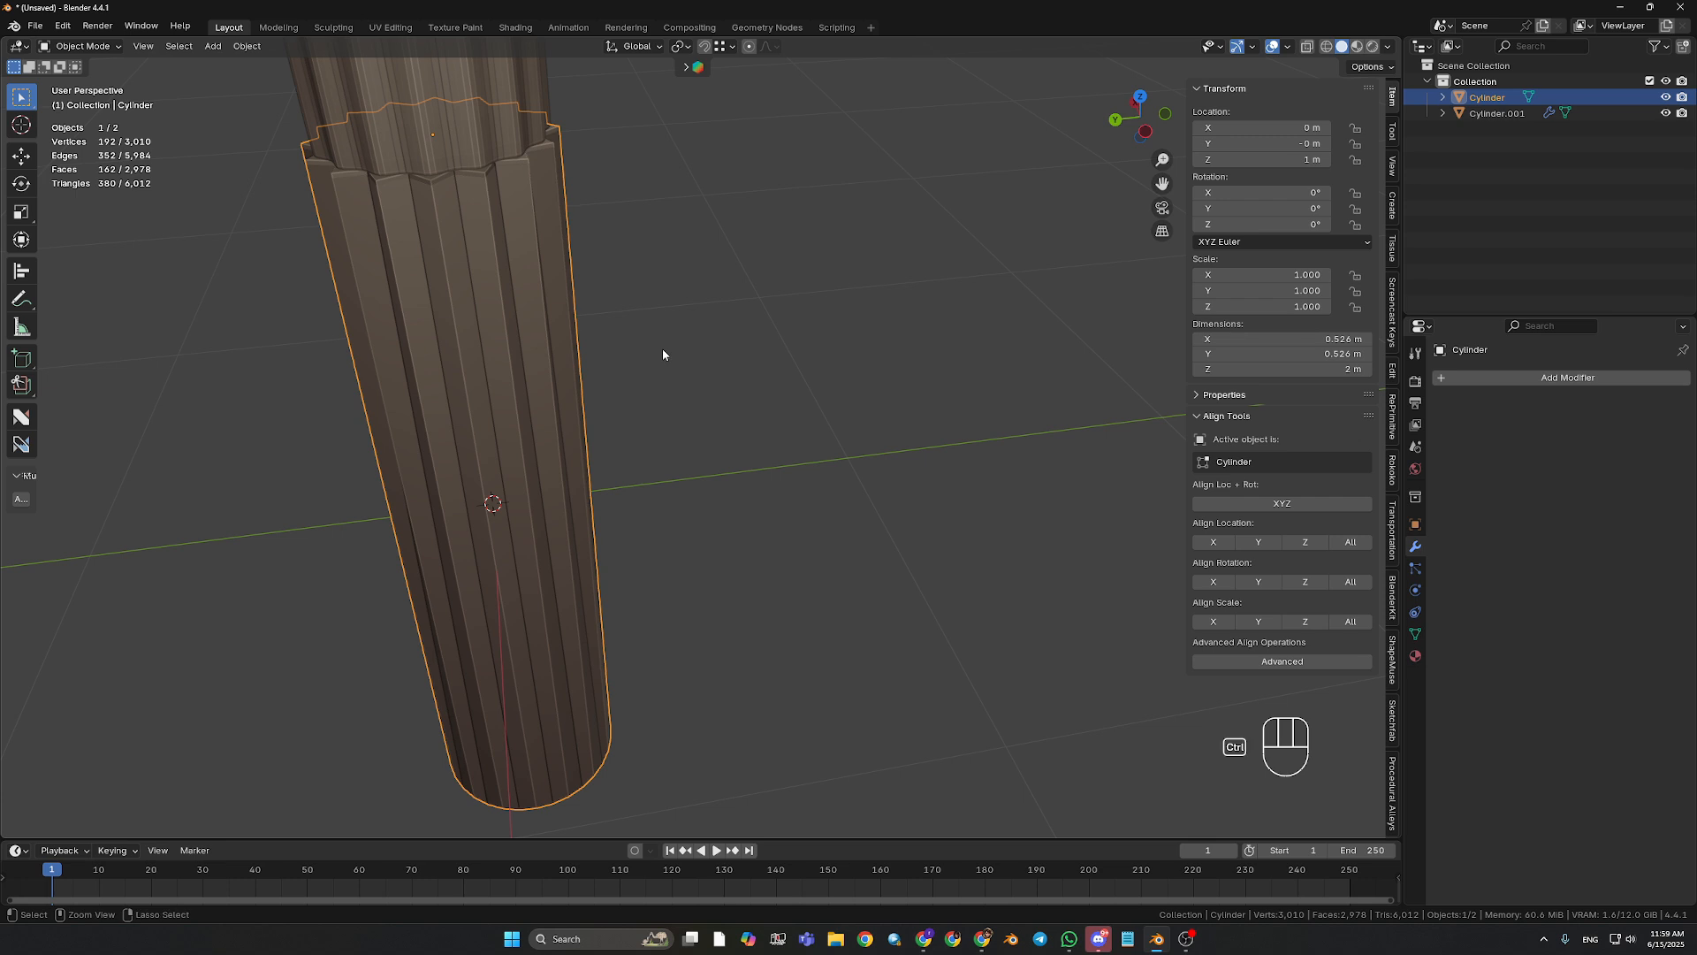
key(ctrl+2)
middle_drag(661, 351, 661, 424)
- Add 10 evenly spaced horizontal loop cuts along the upper cylinder in Edit Mode, without sliding them, and return to Object Mode
click(614, 252)
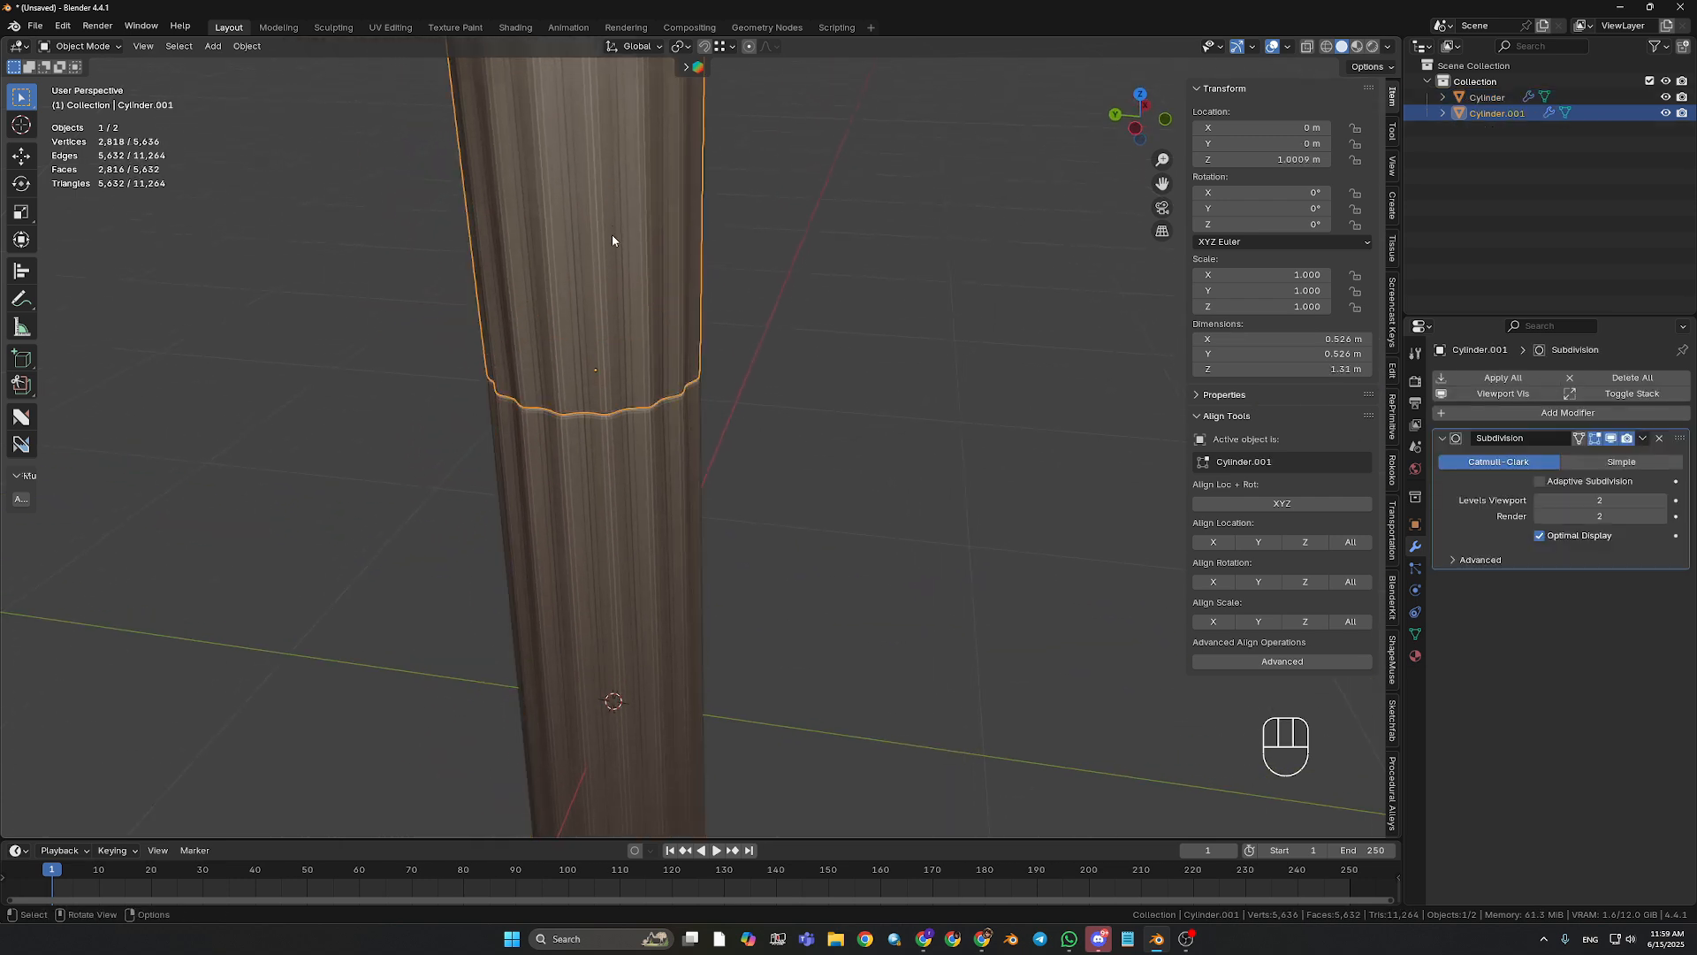
key(Tab)
shift+middle_drag(656, 254, 770, 482)
scroll(736, 296, down, 3)
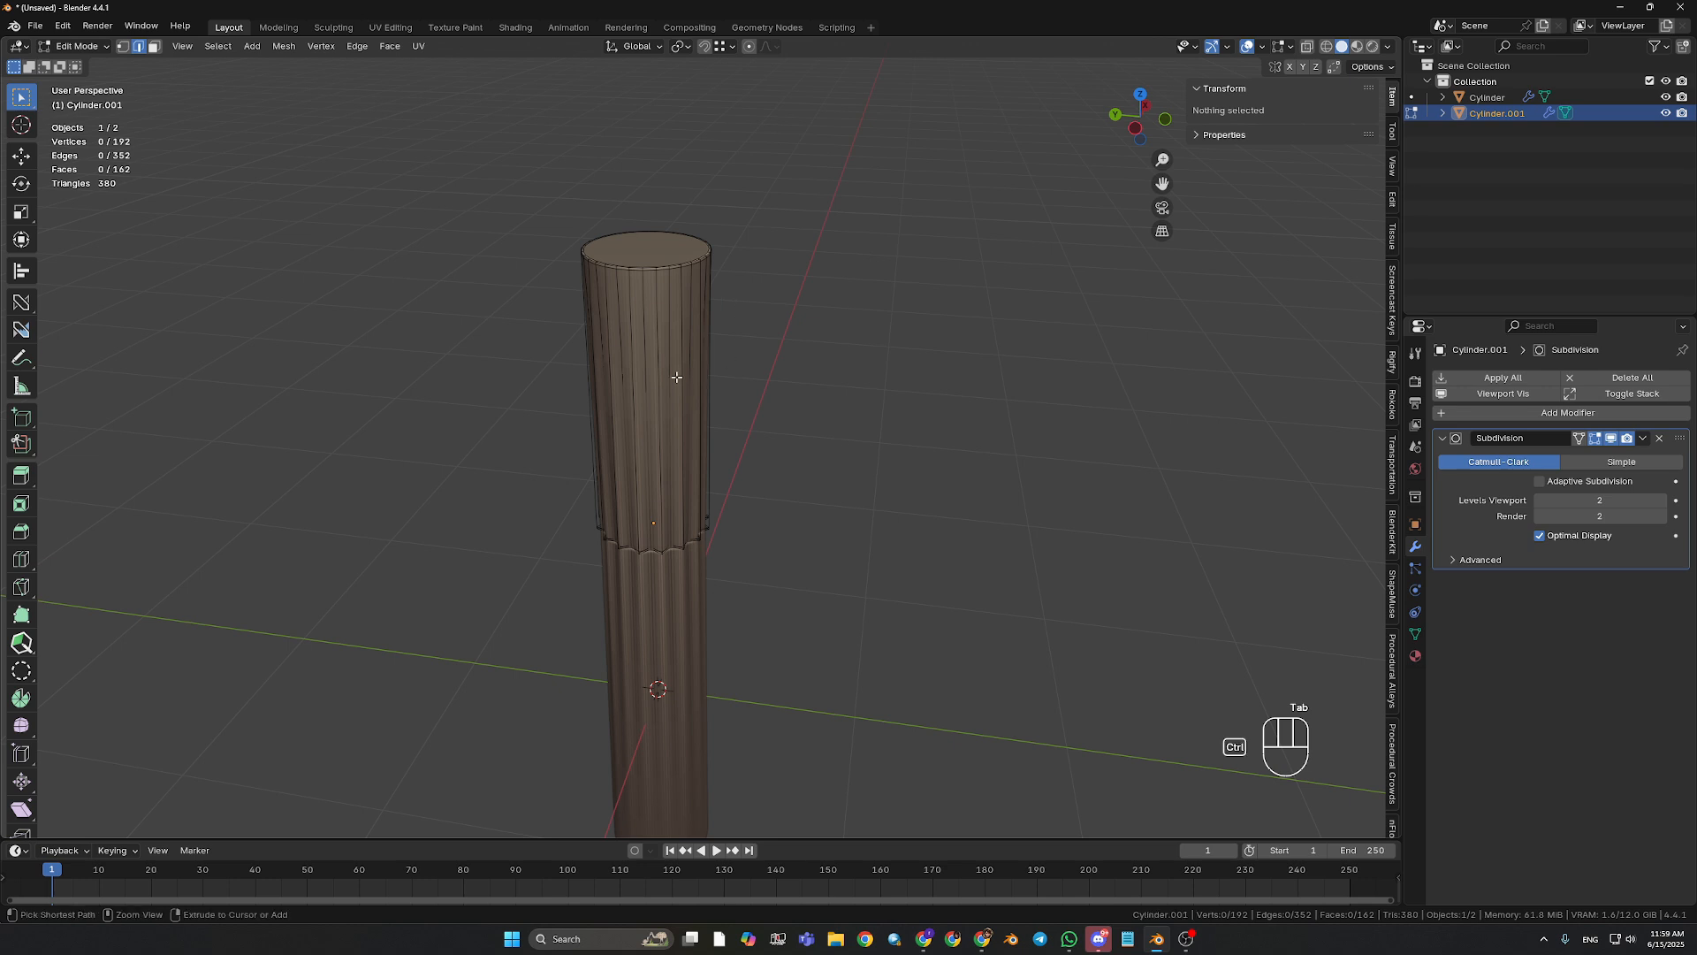
key(ctrl+r)
scroll(670, 425, up, 5)
scroll(670, 430, up, 4)
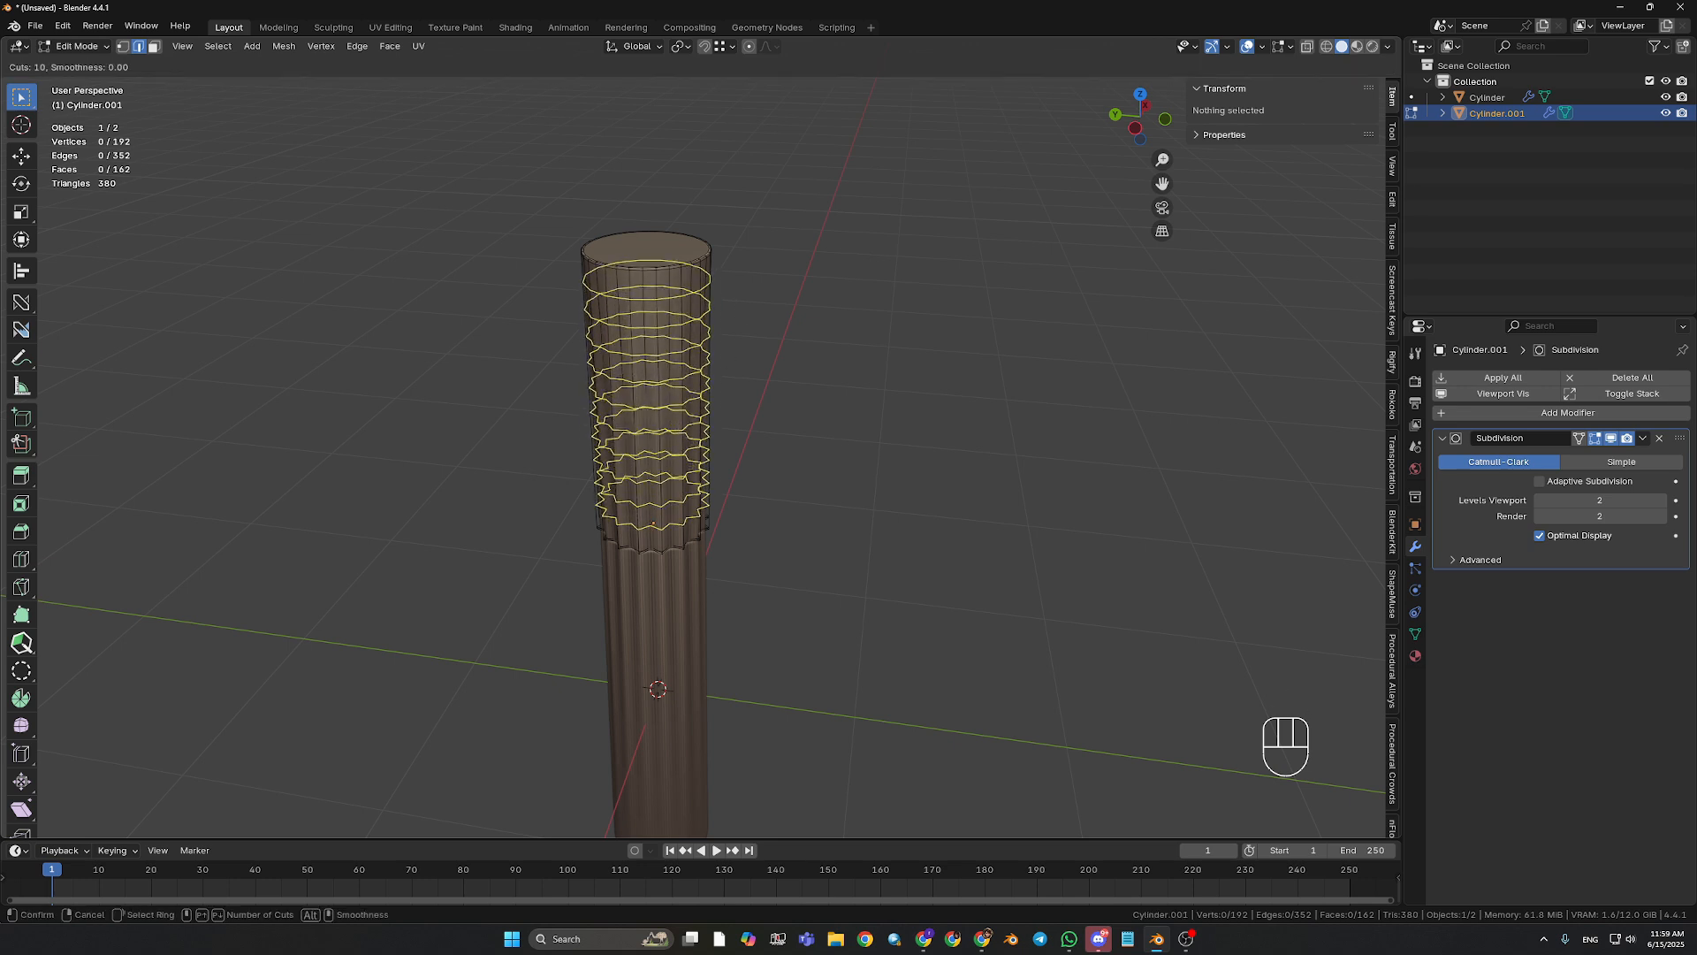
click(670, 430)
right_click(661, 514)
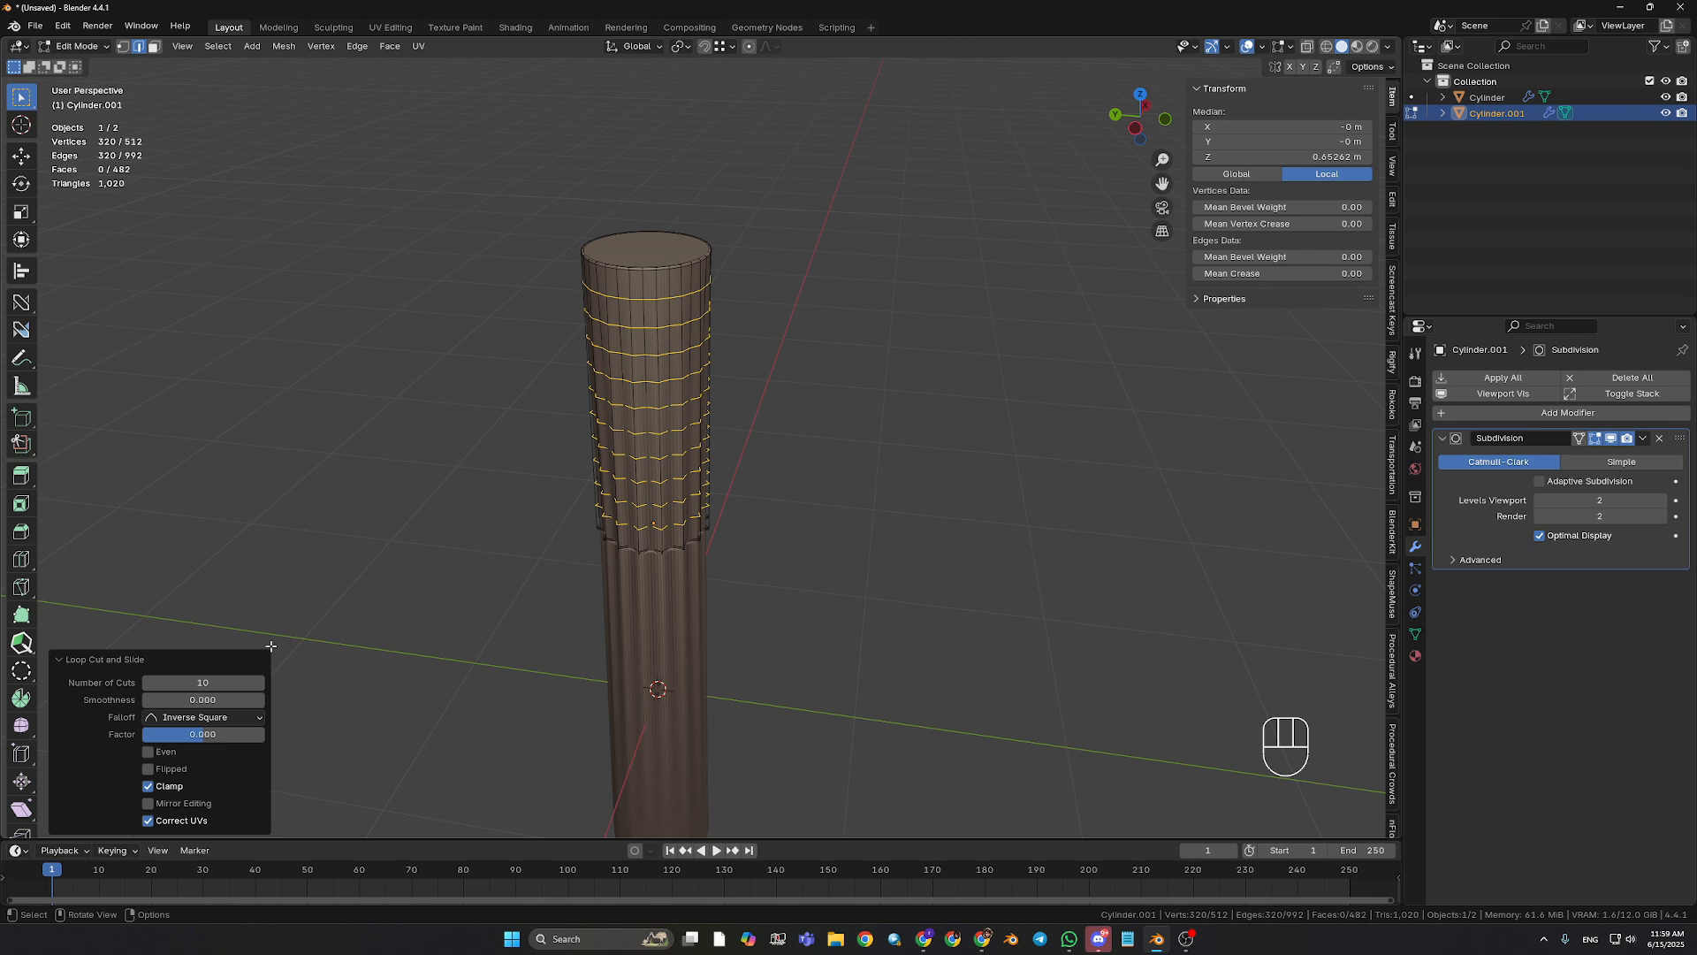
middle_drag(561, 535, 582, 497)
key(Tab)
- Add 12 evenly spaced horizontal loop cuts along the lower cylinder in Edit Mode
click(616, 537)
key(Tab)
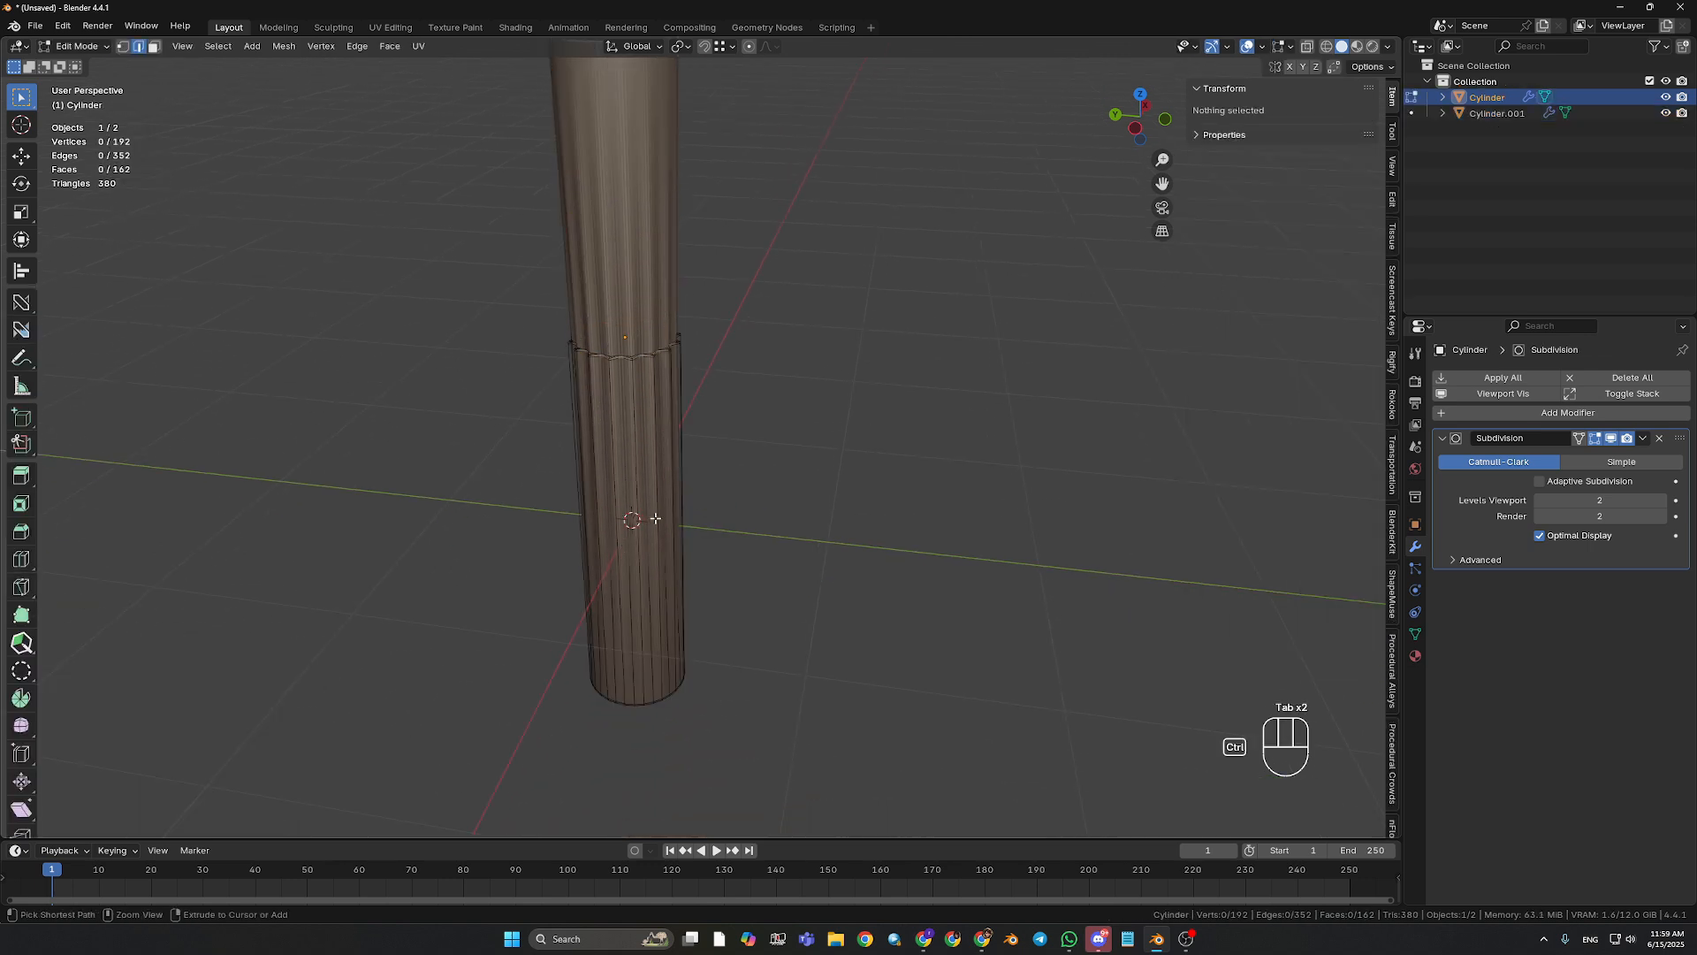
key(ctrl+r)
scroll(655, 518, up, 5)
click(655, 519)
right_click(564, 540)
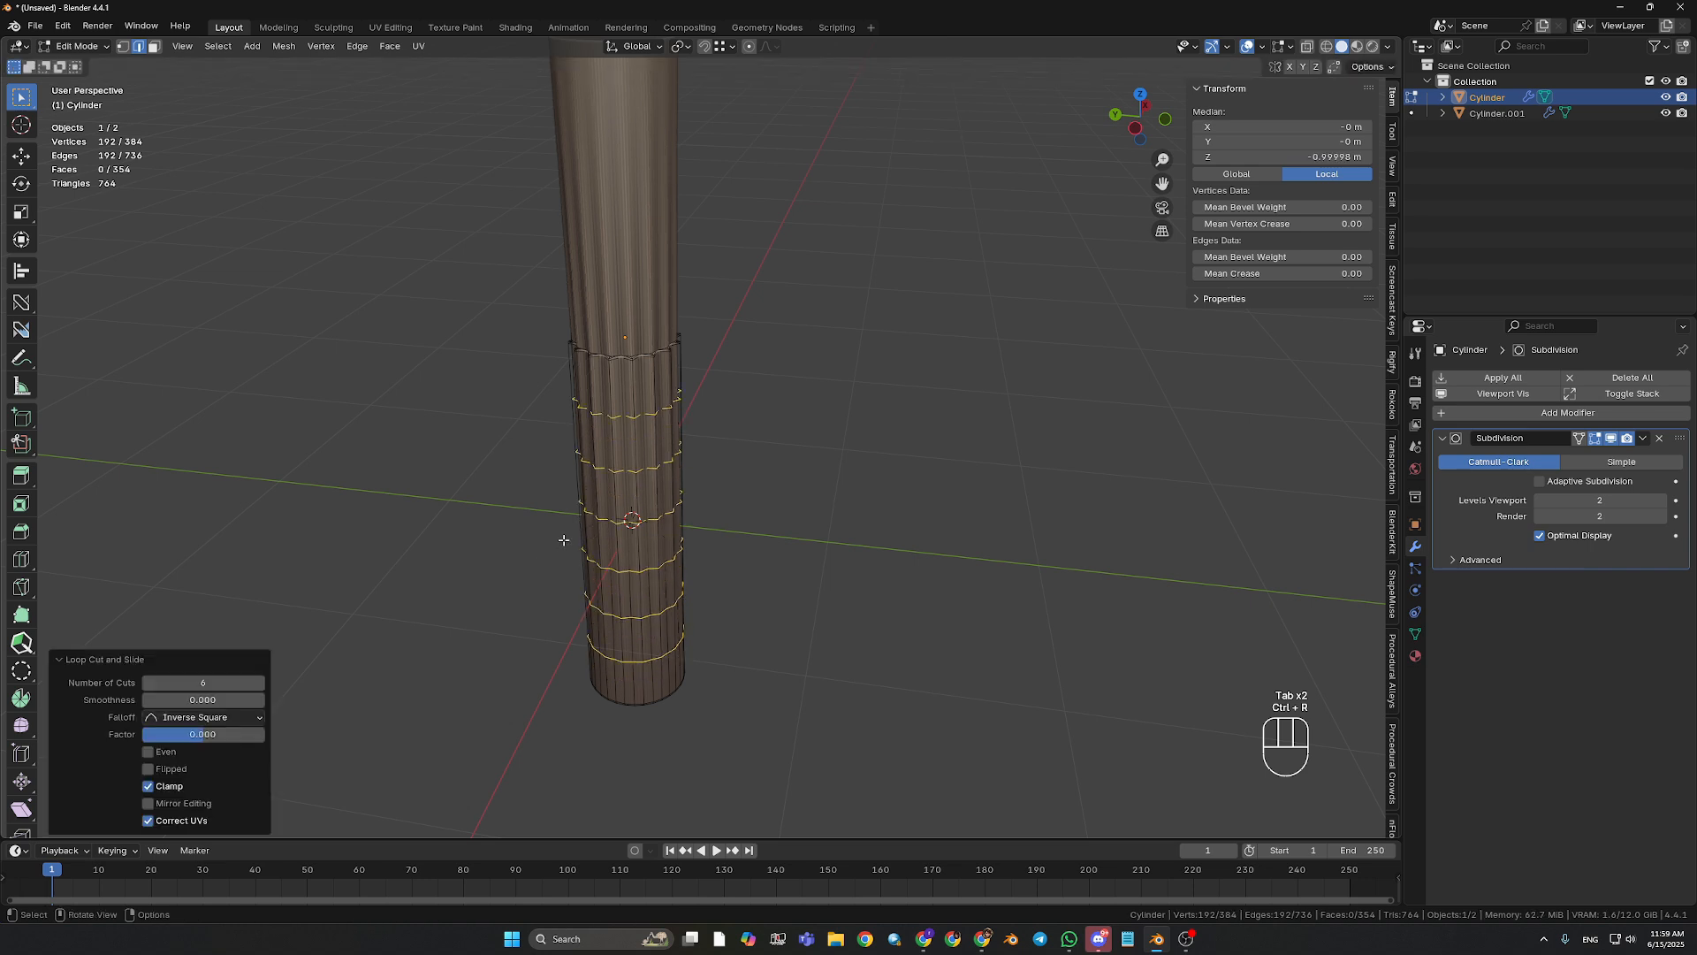
click(216, 680)
text(12)
key(Return)
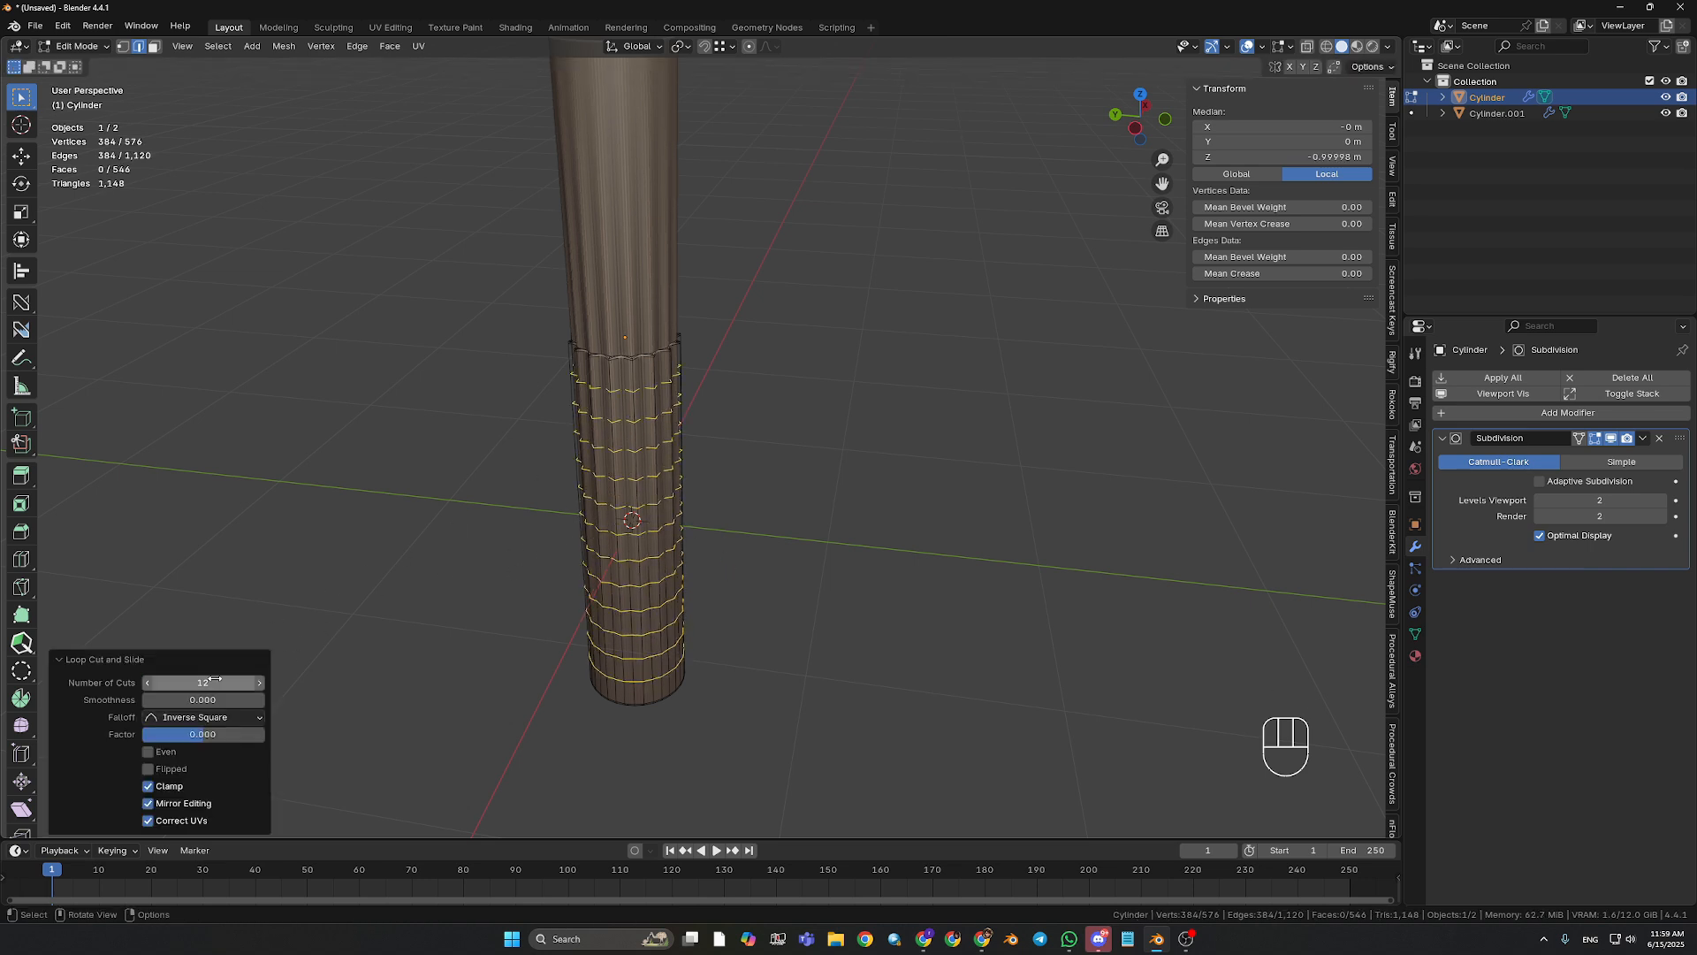
- Toggle between Edit Mode and Object Mode to check the lower cylinder's loop cuts, finishing in Object Mode
middle_drag(549, 663, 554, 593)
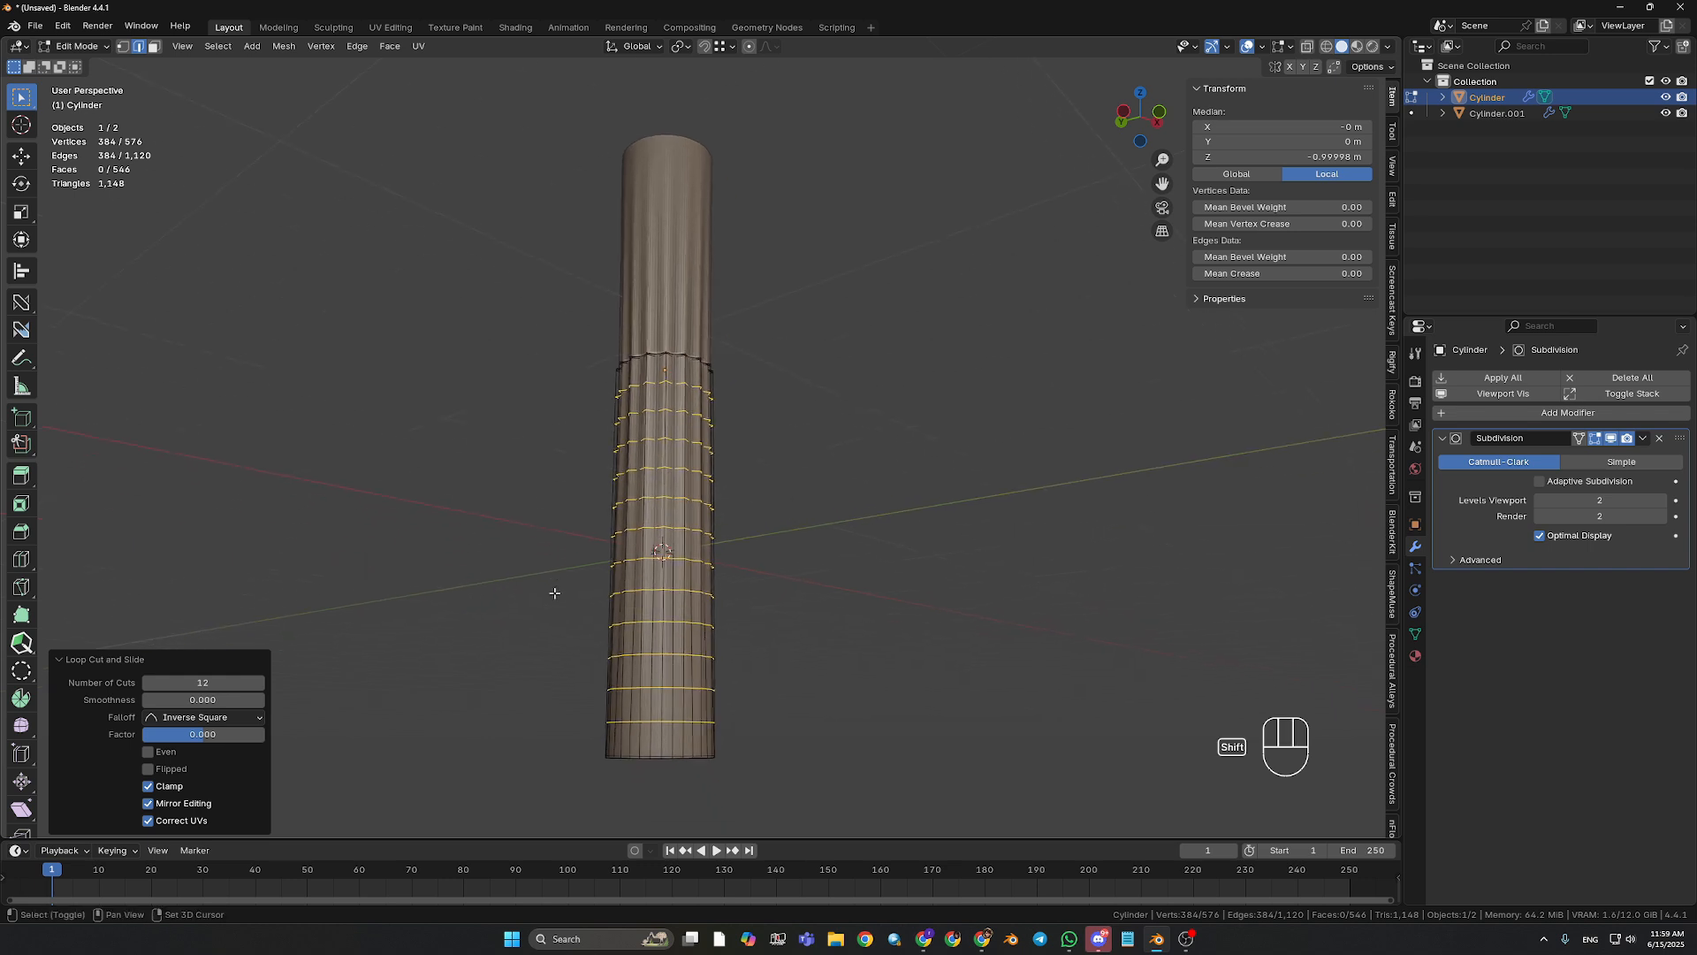
key(Tab)
key(Tab)
key(Tab)
key(Tab)
key(Tab)
middle_drag(527, 484, 543, 549)
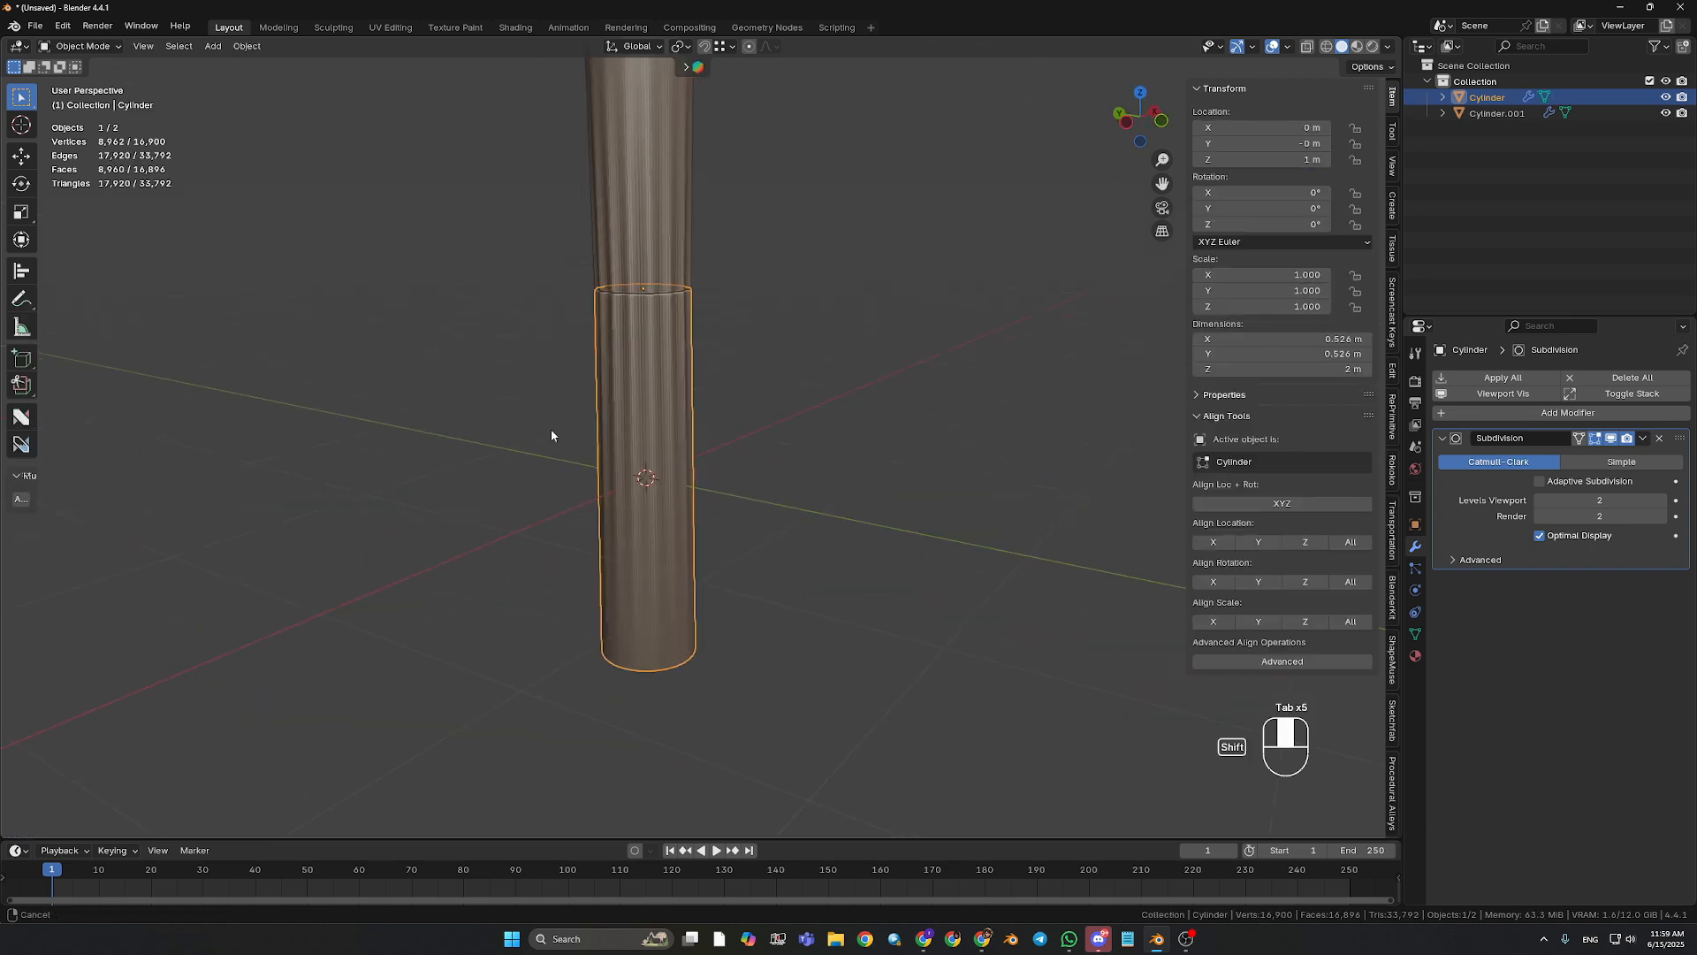
shift+middle_drag(551, 435, 609, 571)
- Apply Shade Smooth to the upper cylinder and to the lower cylinder
click(705, 346)
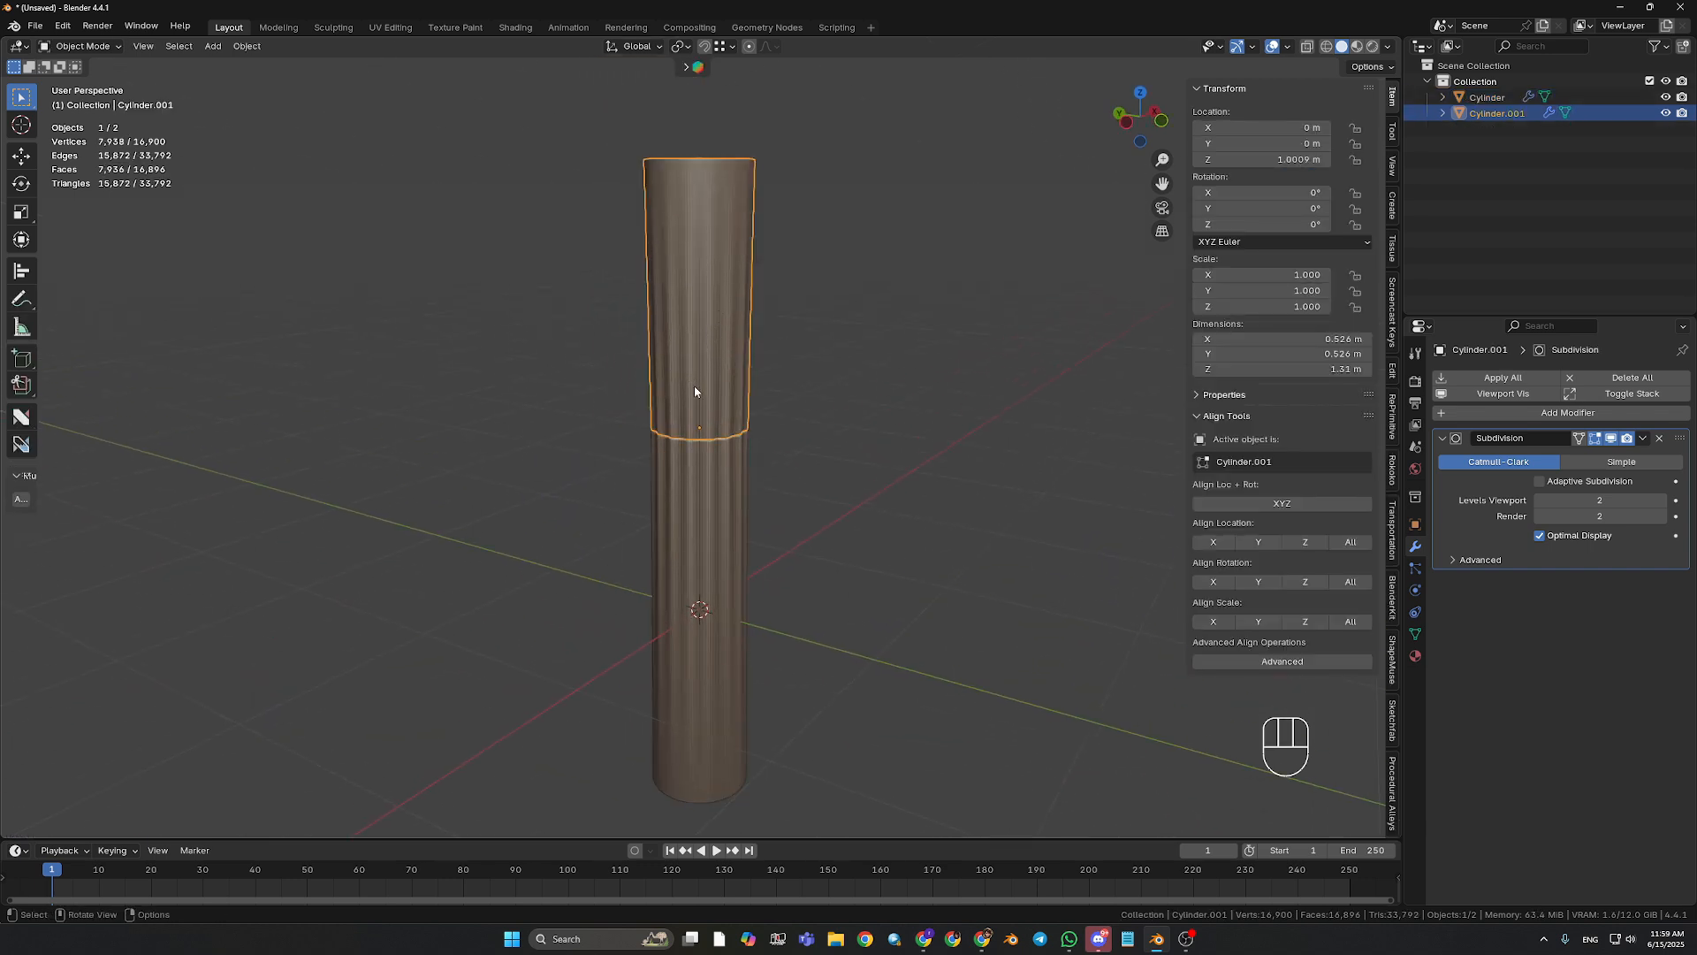
scroll(783, 452, up, 2)
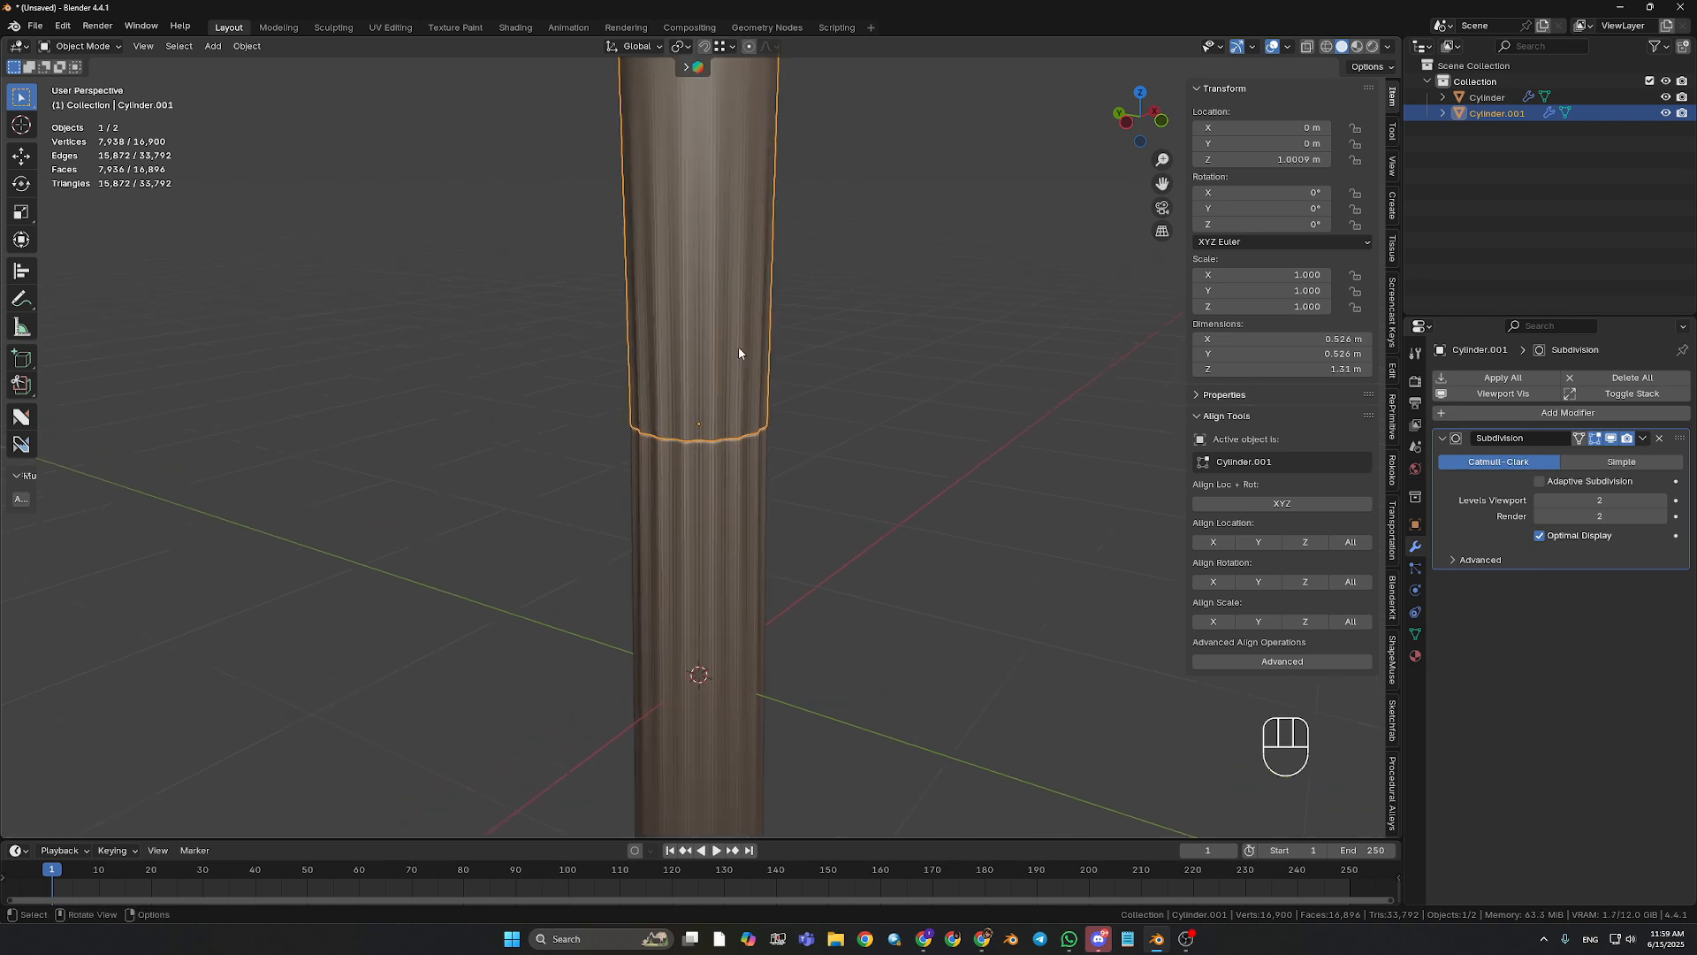
right_click(727, 320)
click(724, 315)
right_click(683, 487)
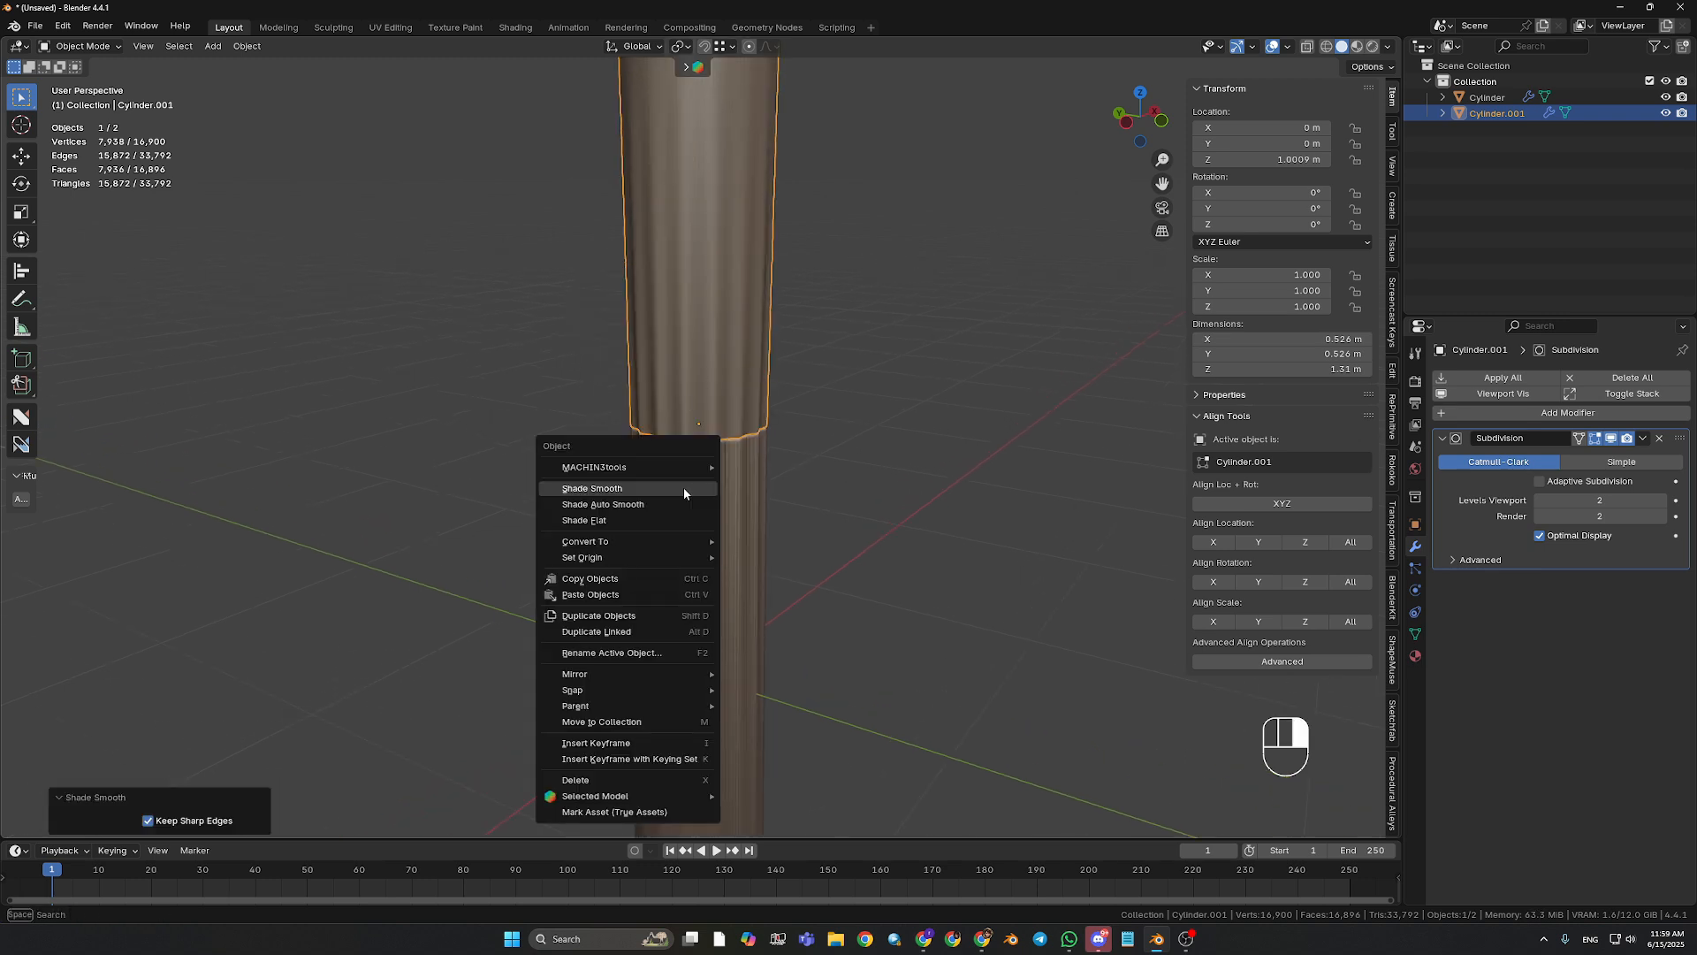
click(757, 531)
right_click(726, 519)
click(725, 520)
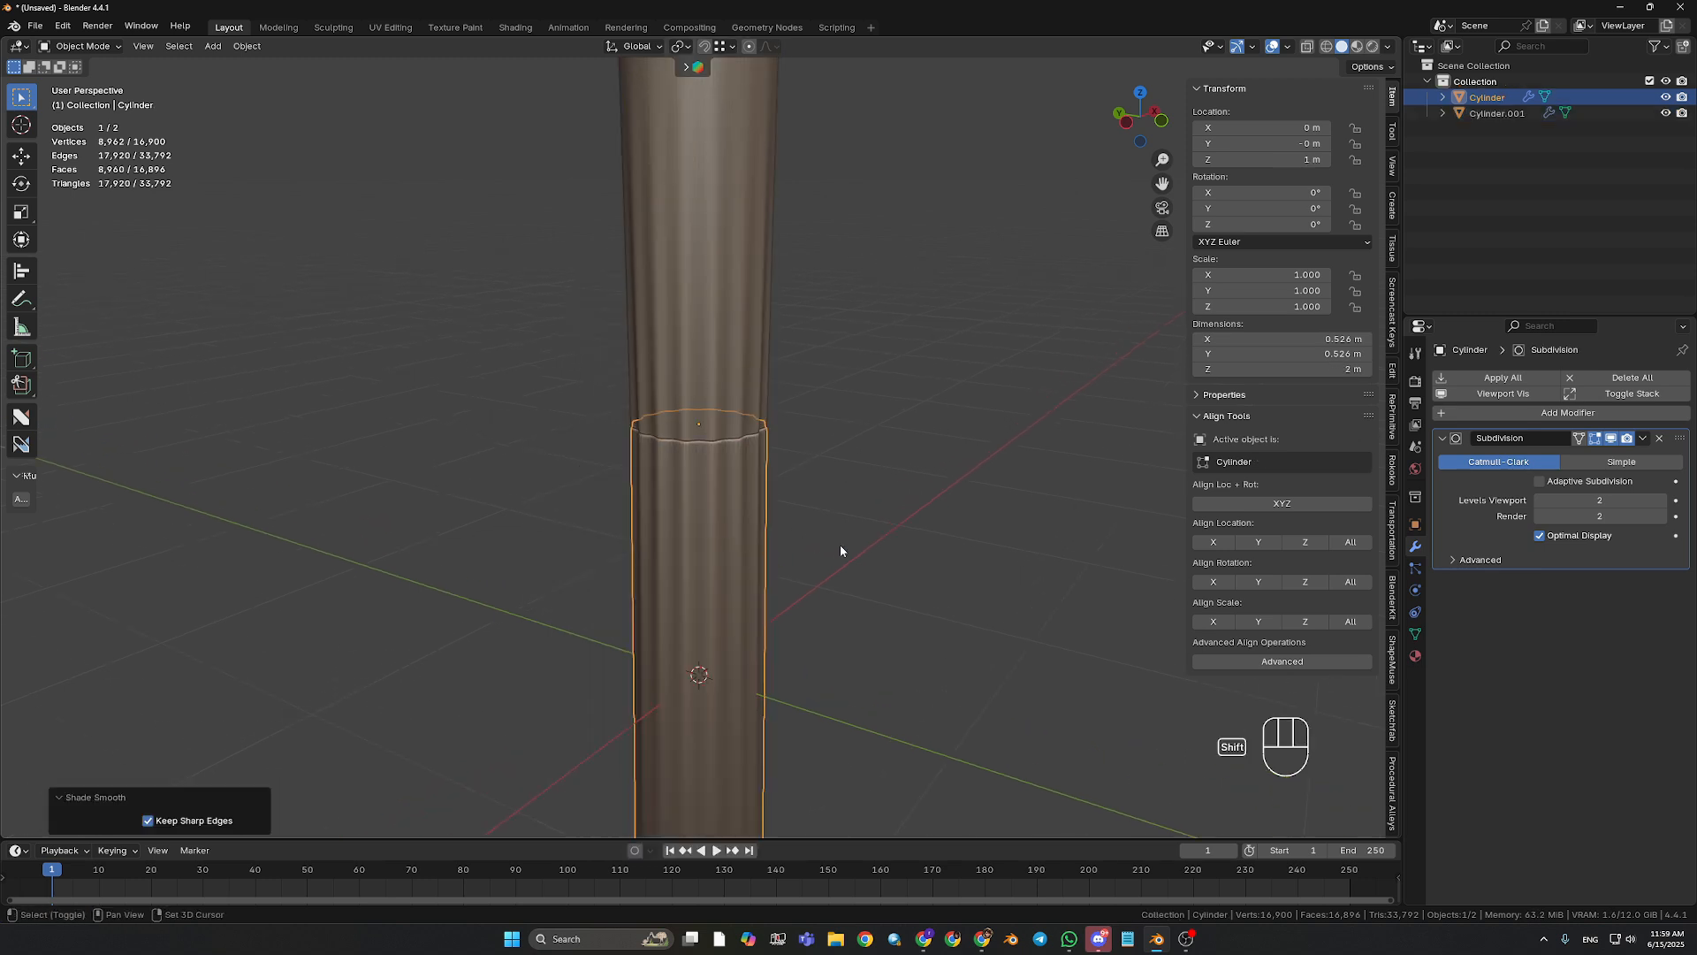
- Add a Simple Deform modifier to the upper cylinder and set its twist axis to Z
middle_drag(840, 557, 809, 466)
click(688, 360)
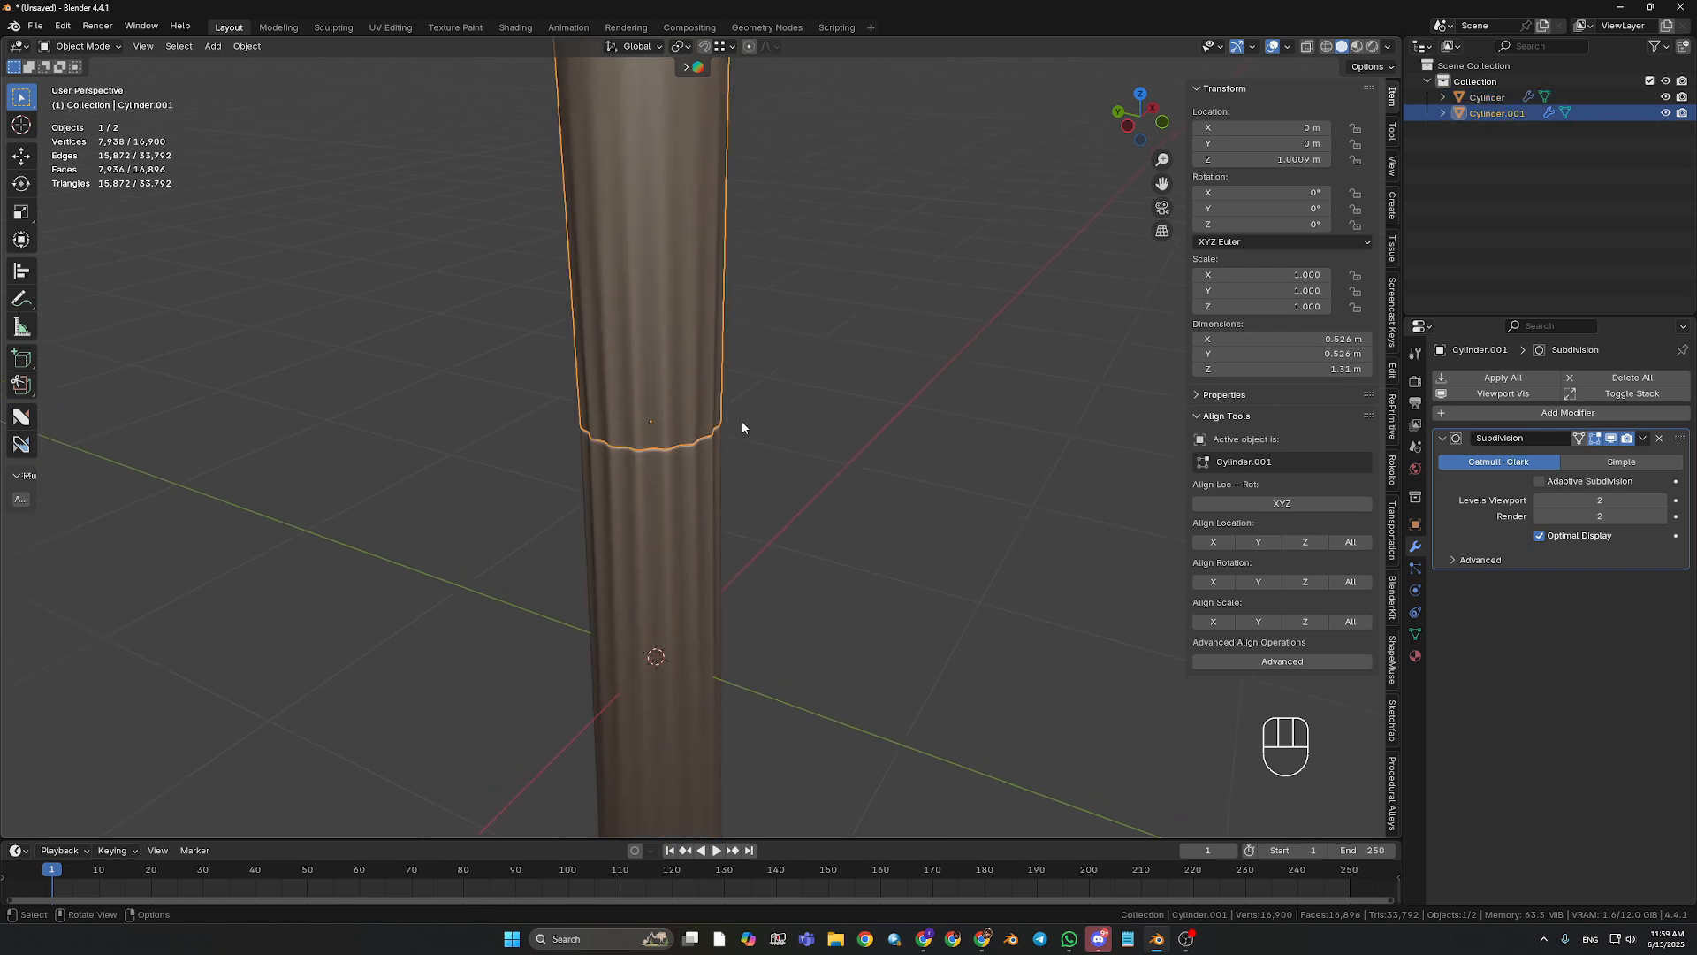
click(1507, 413)
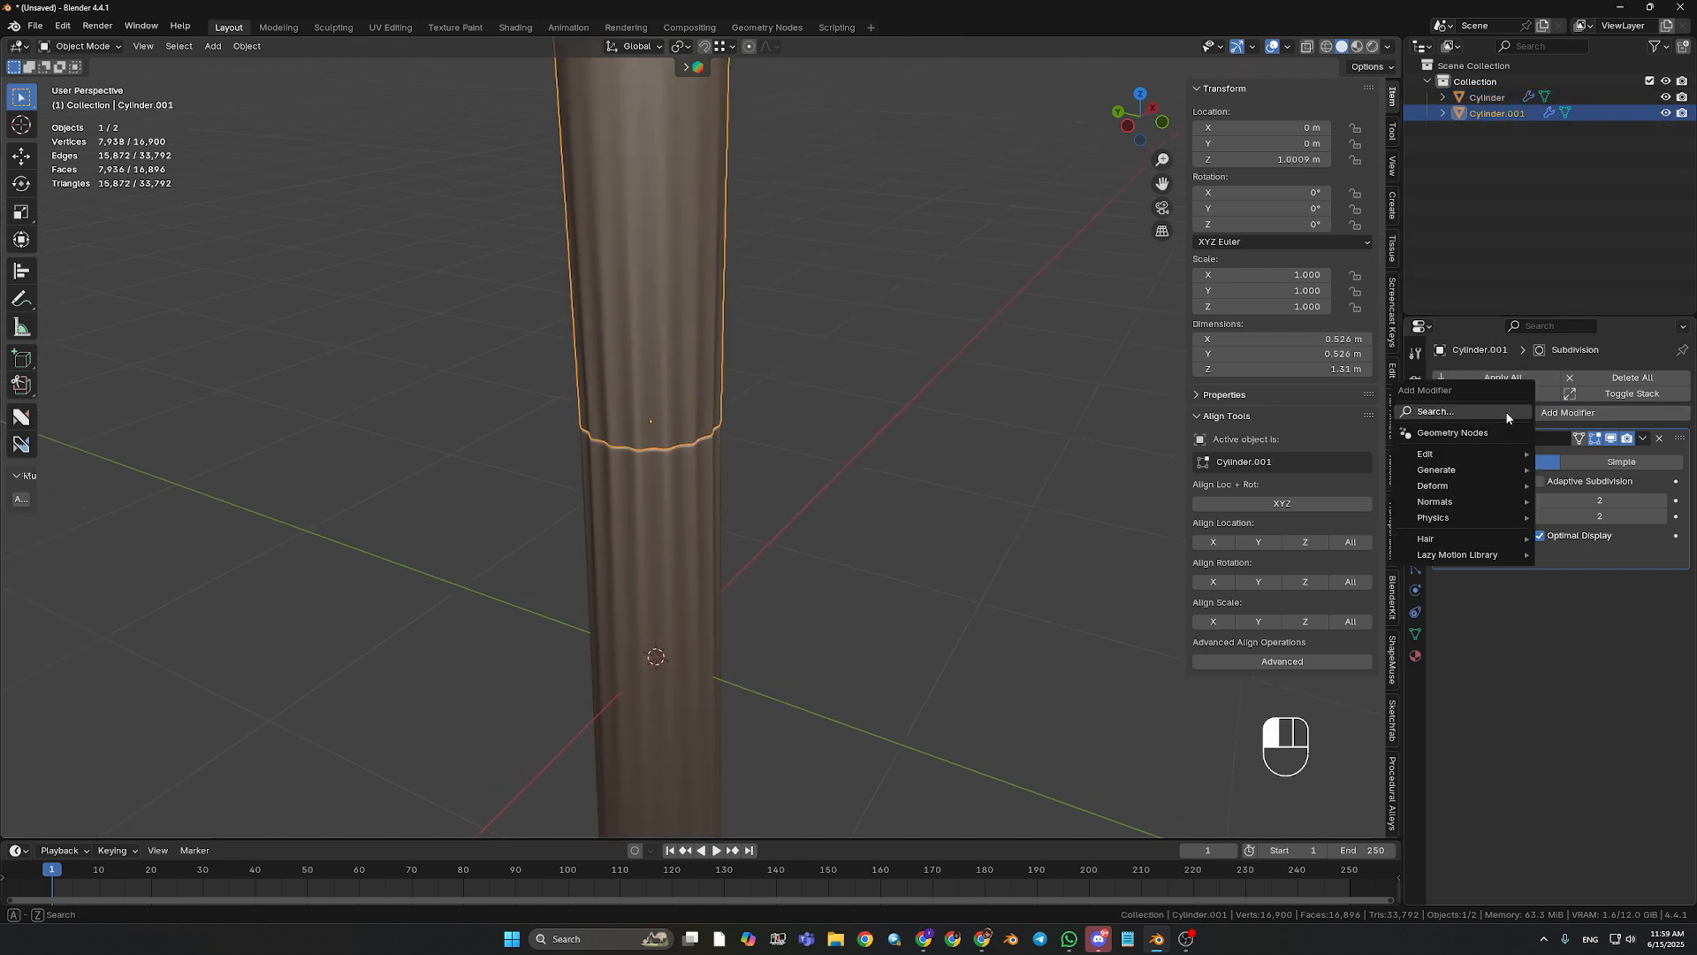
click(1507, 412)
text(simp)
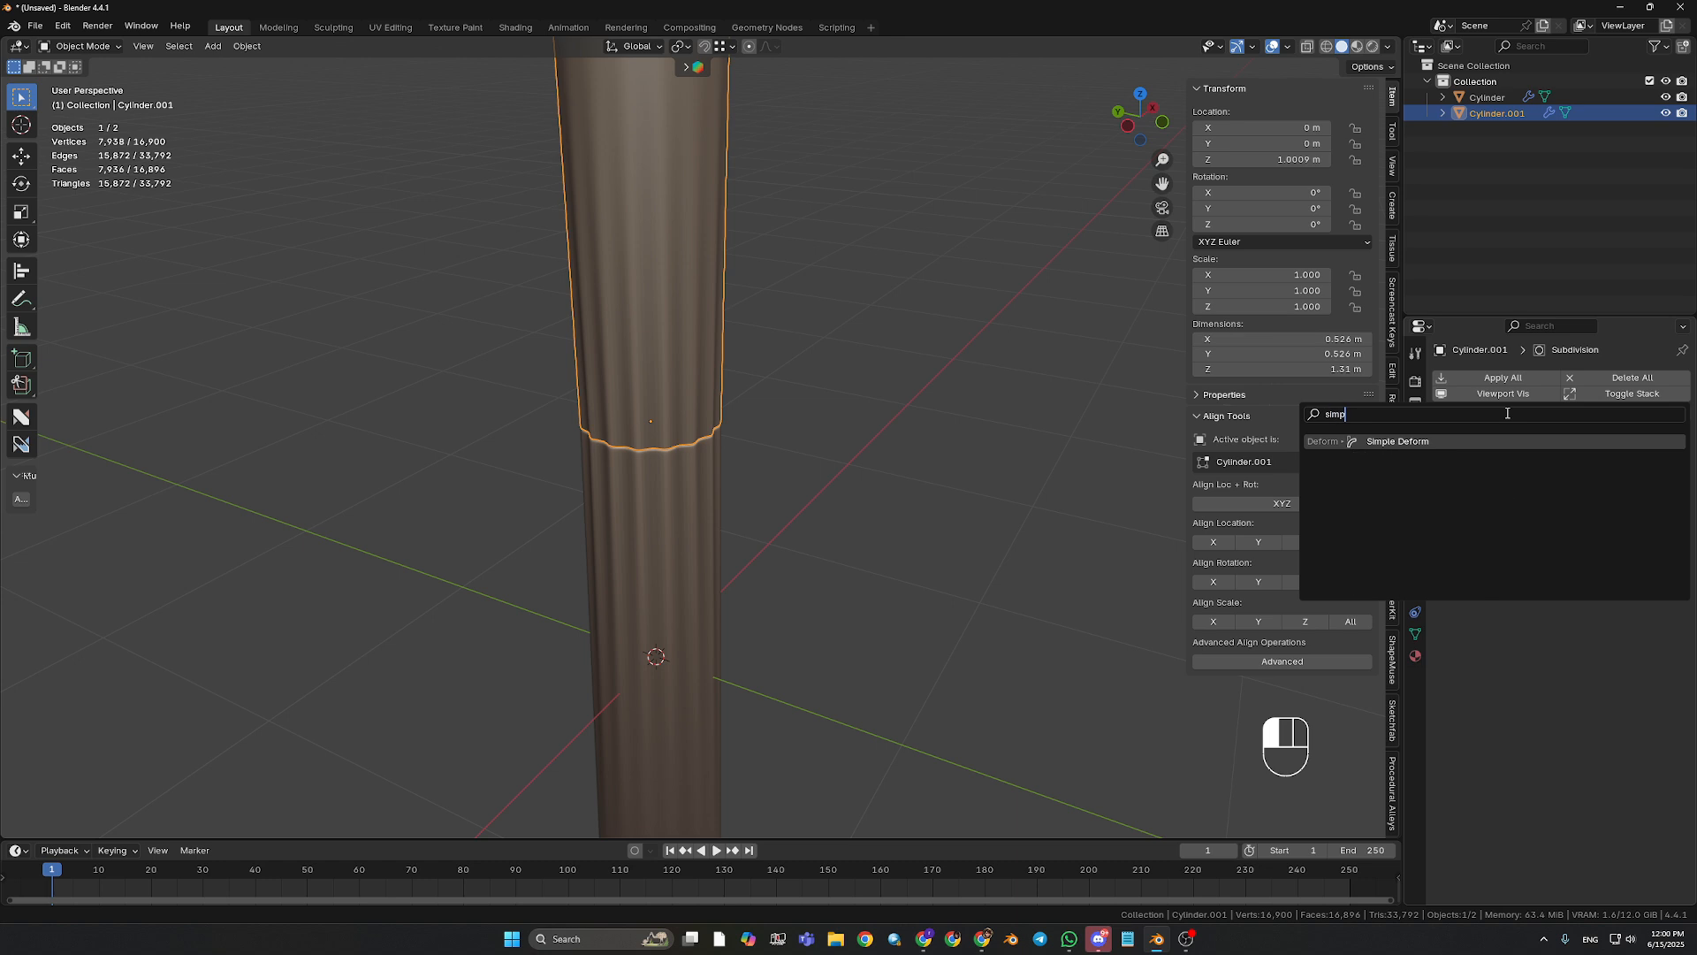
click(1427, 444)
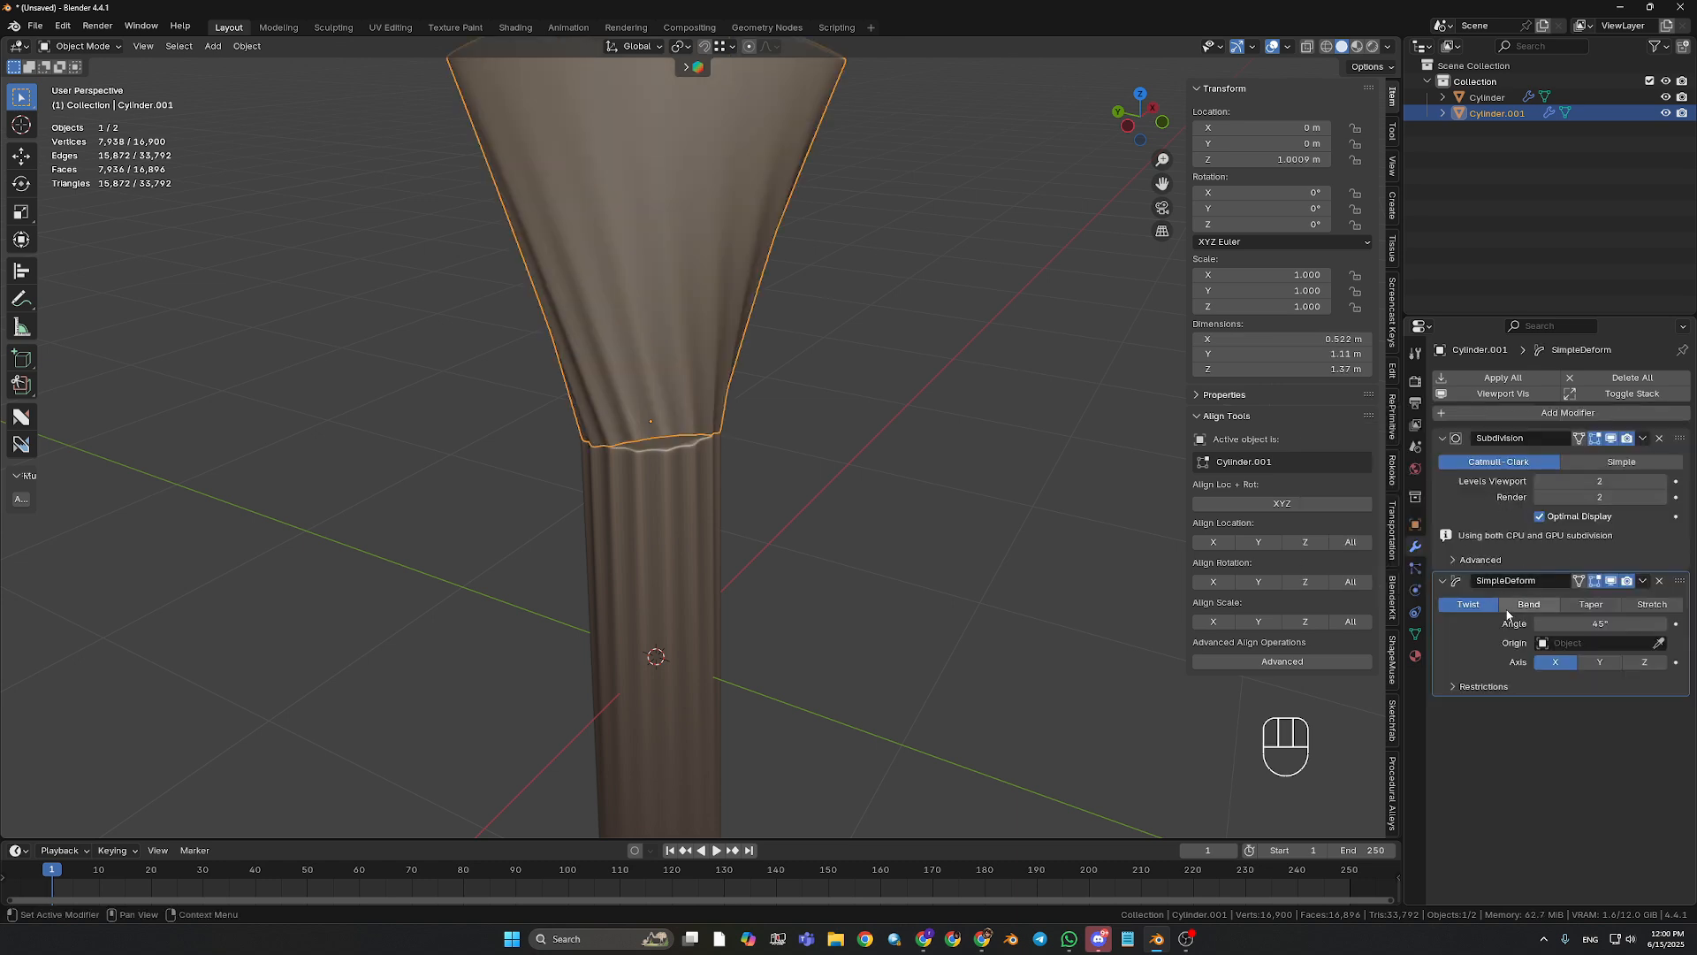
click(1643, 662)
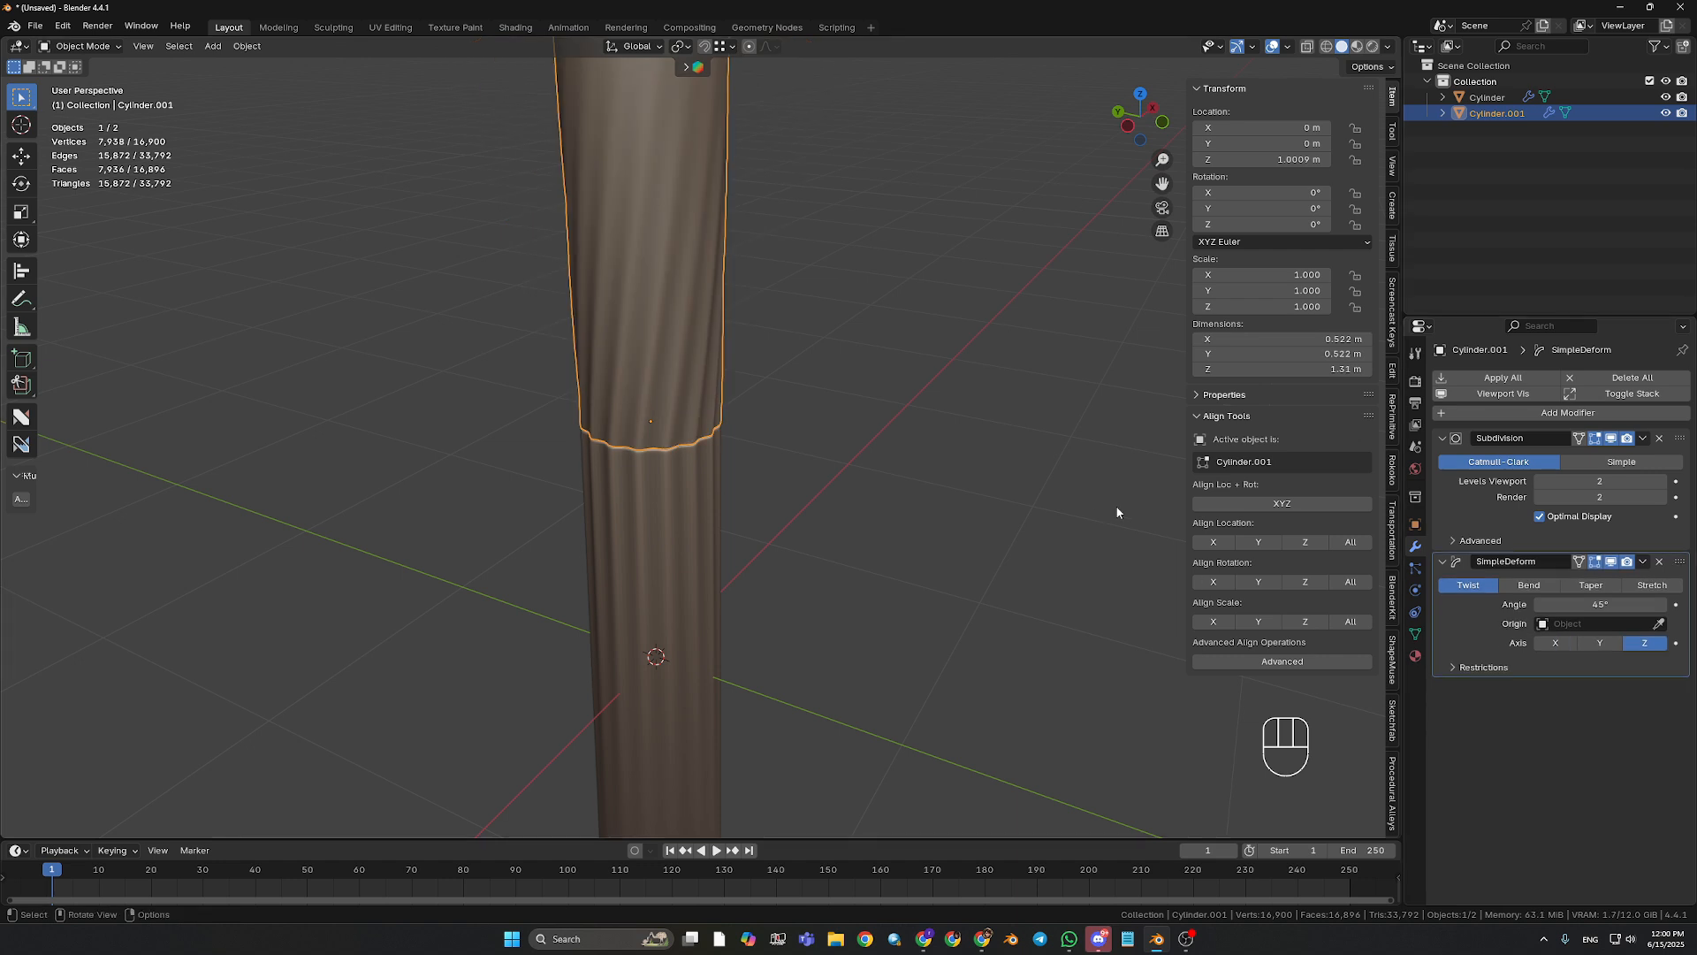
middle_drag(1122, 507, 707, 424)
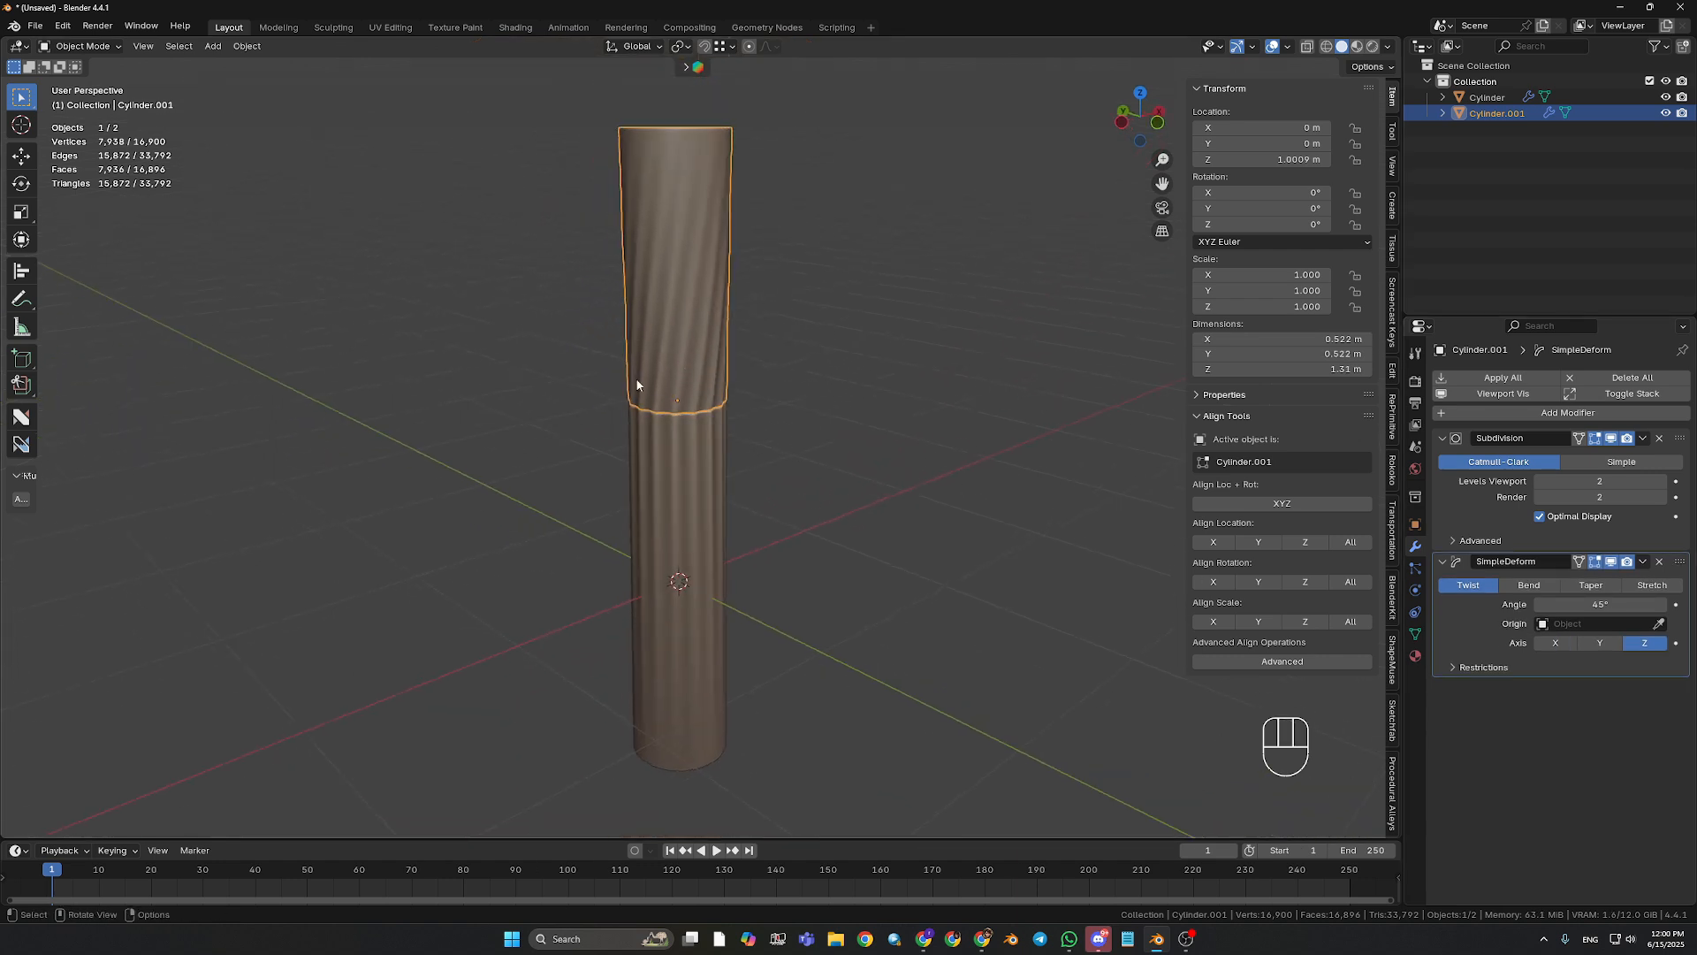
- Set the upper cylinder's twist angle to 154° and restrict the deformation with an upper limit of 0.40
drag(1600, 604, 1696, 603)
click(1572, 667)
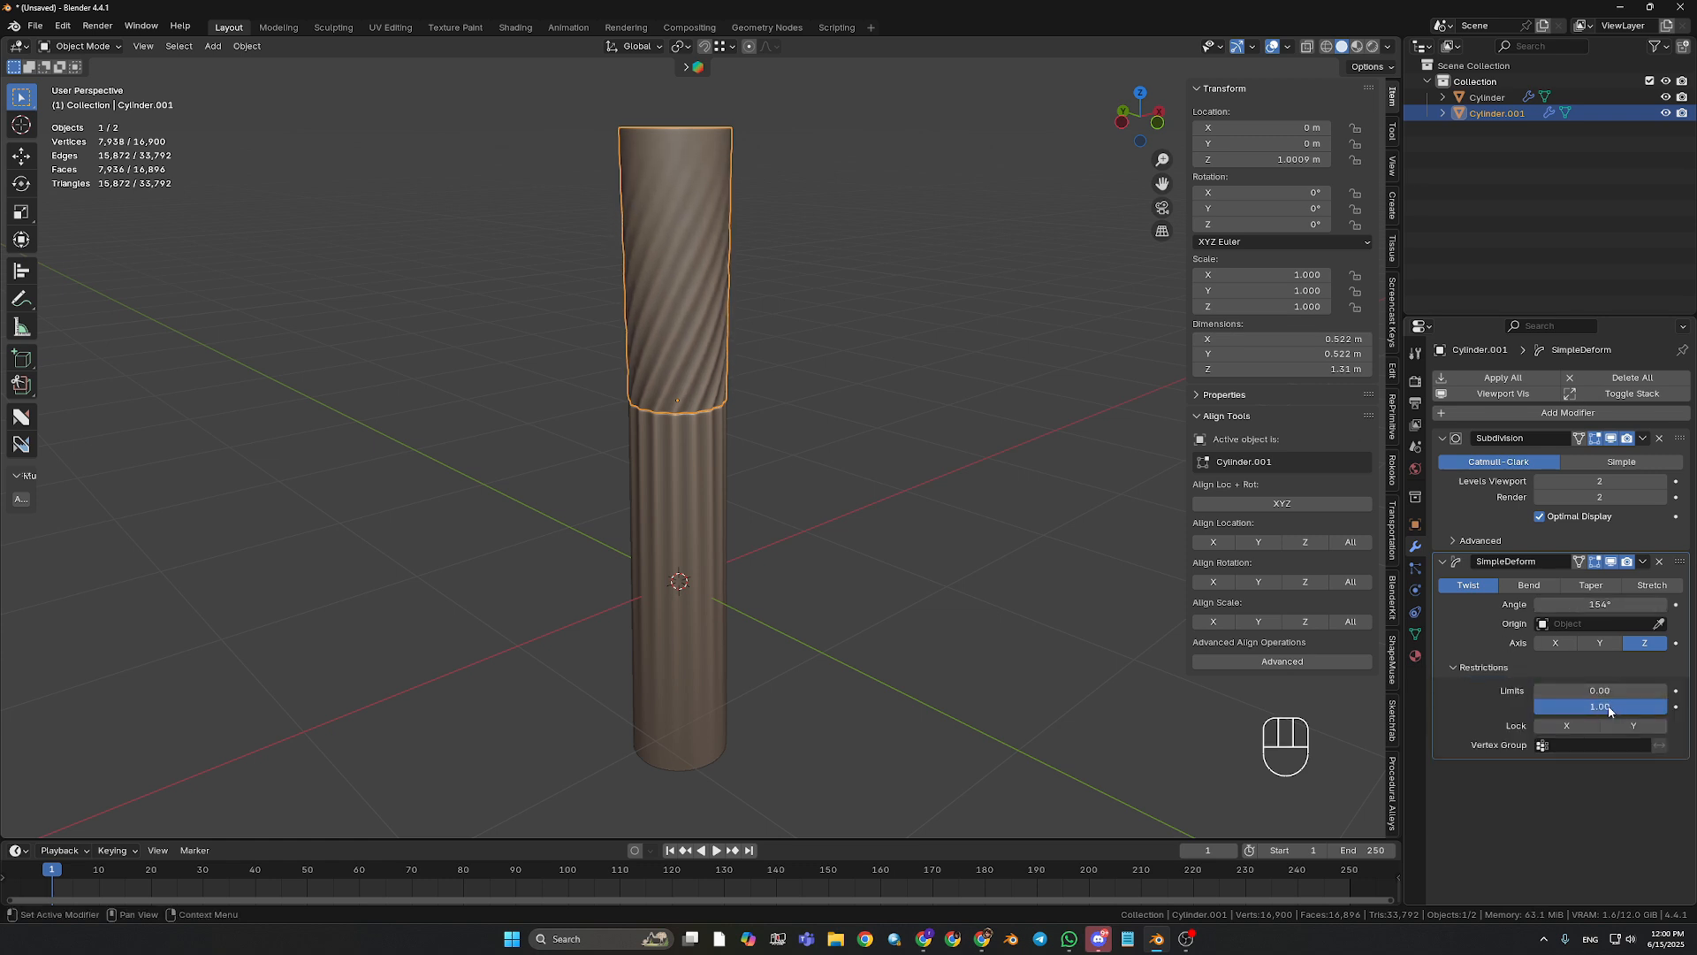
drag(1591, 705, 1514, 706)
middle_drag(1022, 532, 999, 477)
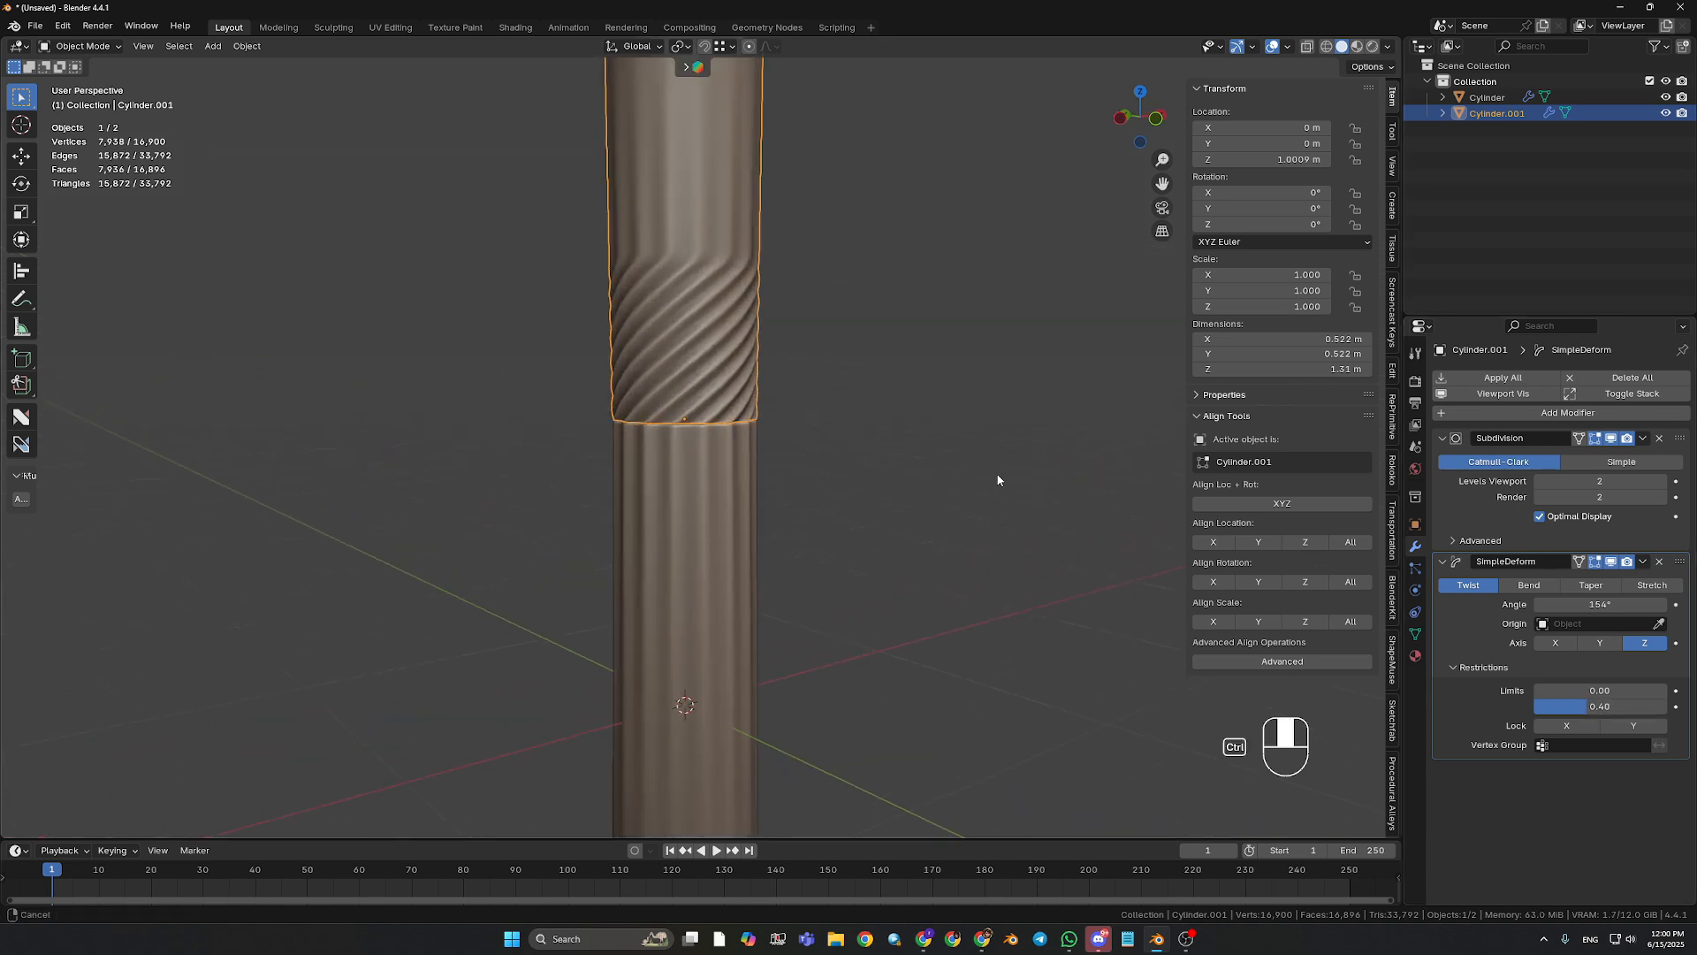
- Reapply Shade Smooth to the upper cylinder and set its twist angle to 111° with an upper limit of 0.67
right_click(719, 296)
click(718, 292)
mouse_move(878, 423)
middle_down()
mouse_move(868, 439)
mouse_move(895, 446)
mouse_move(884, 433)
middle_up()
mouse_move(1578, 605)
mouse_down()
mouse_move(1499, 605)
mouse_move(1596, 604)
mouse_move(1543, 605)
mouse_move(1578, 604)
mouse_up()
mouse_move(1592, 707)
mouse_down()
mouse_move(1656, 706)
mouse_move(1608, 706)
mouse_move(1624, 707)
mouse_up()
scroll(978, 433, down, 1)
shift+middle_drag(966, 441, 964, 461)
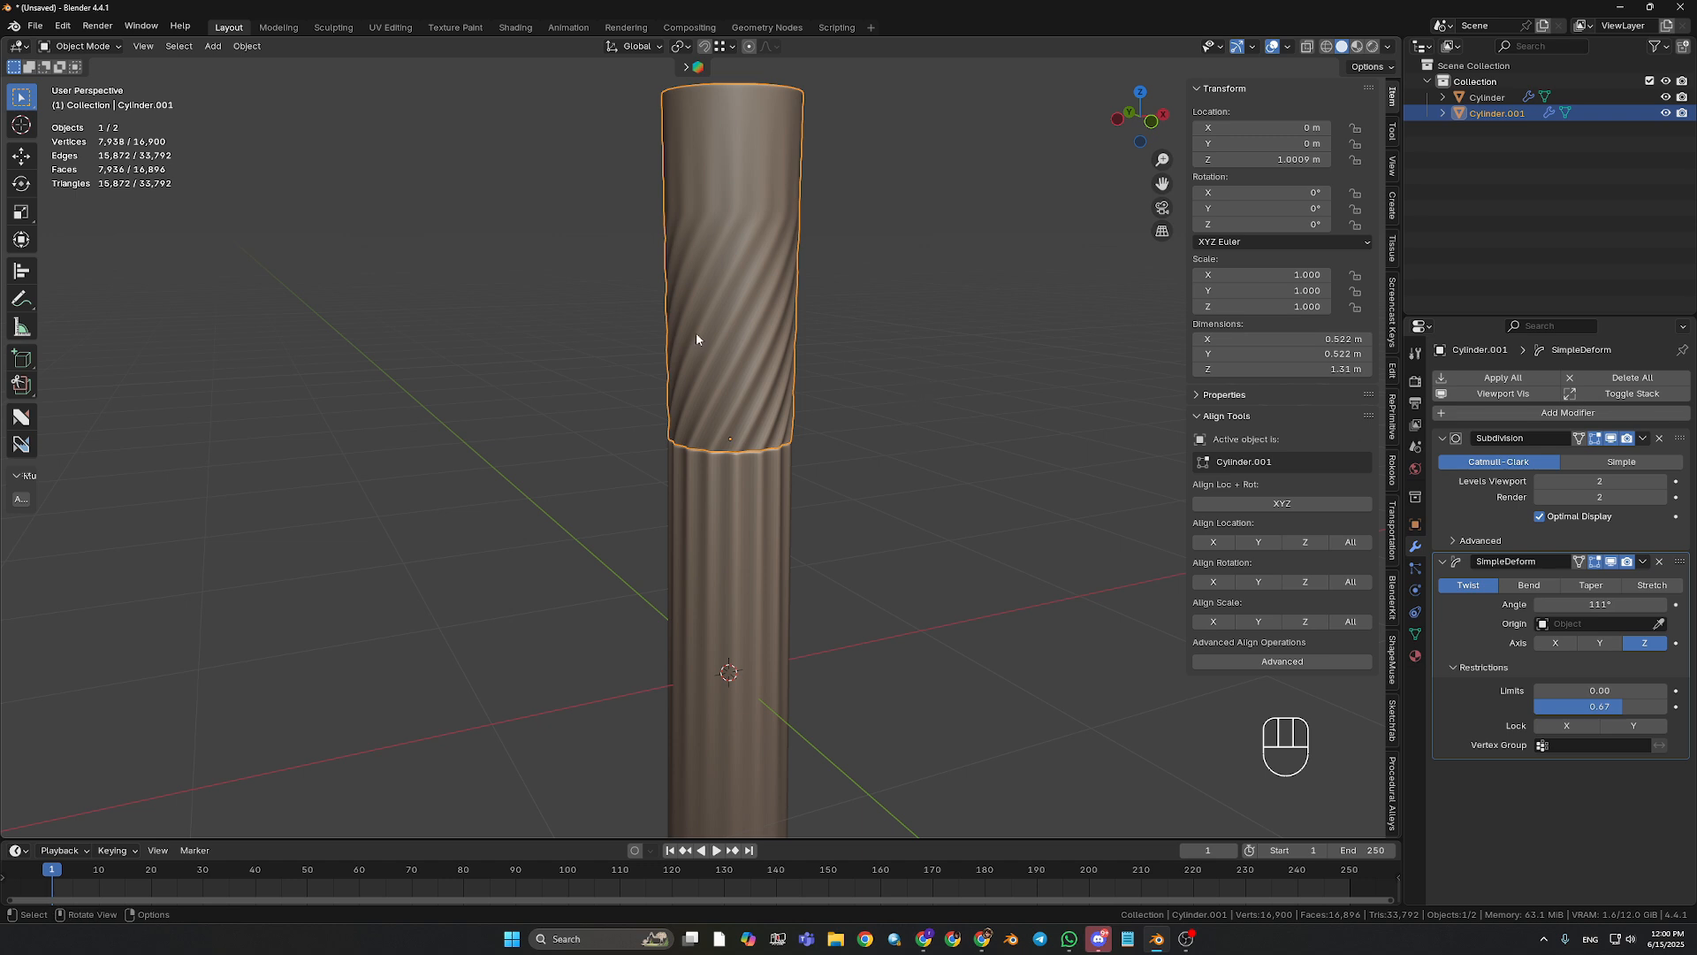
- Add a Simple Deform modifier to the lower cylinder and set its twist axis to Z
click(788, 598)
middle_drag(846, 580, 897, 535)
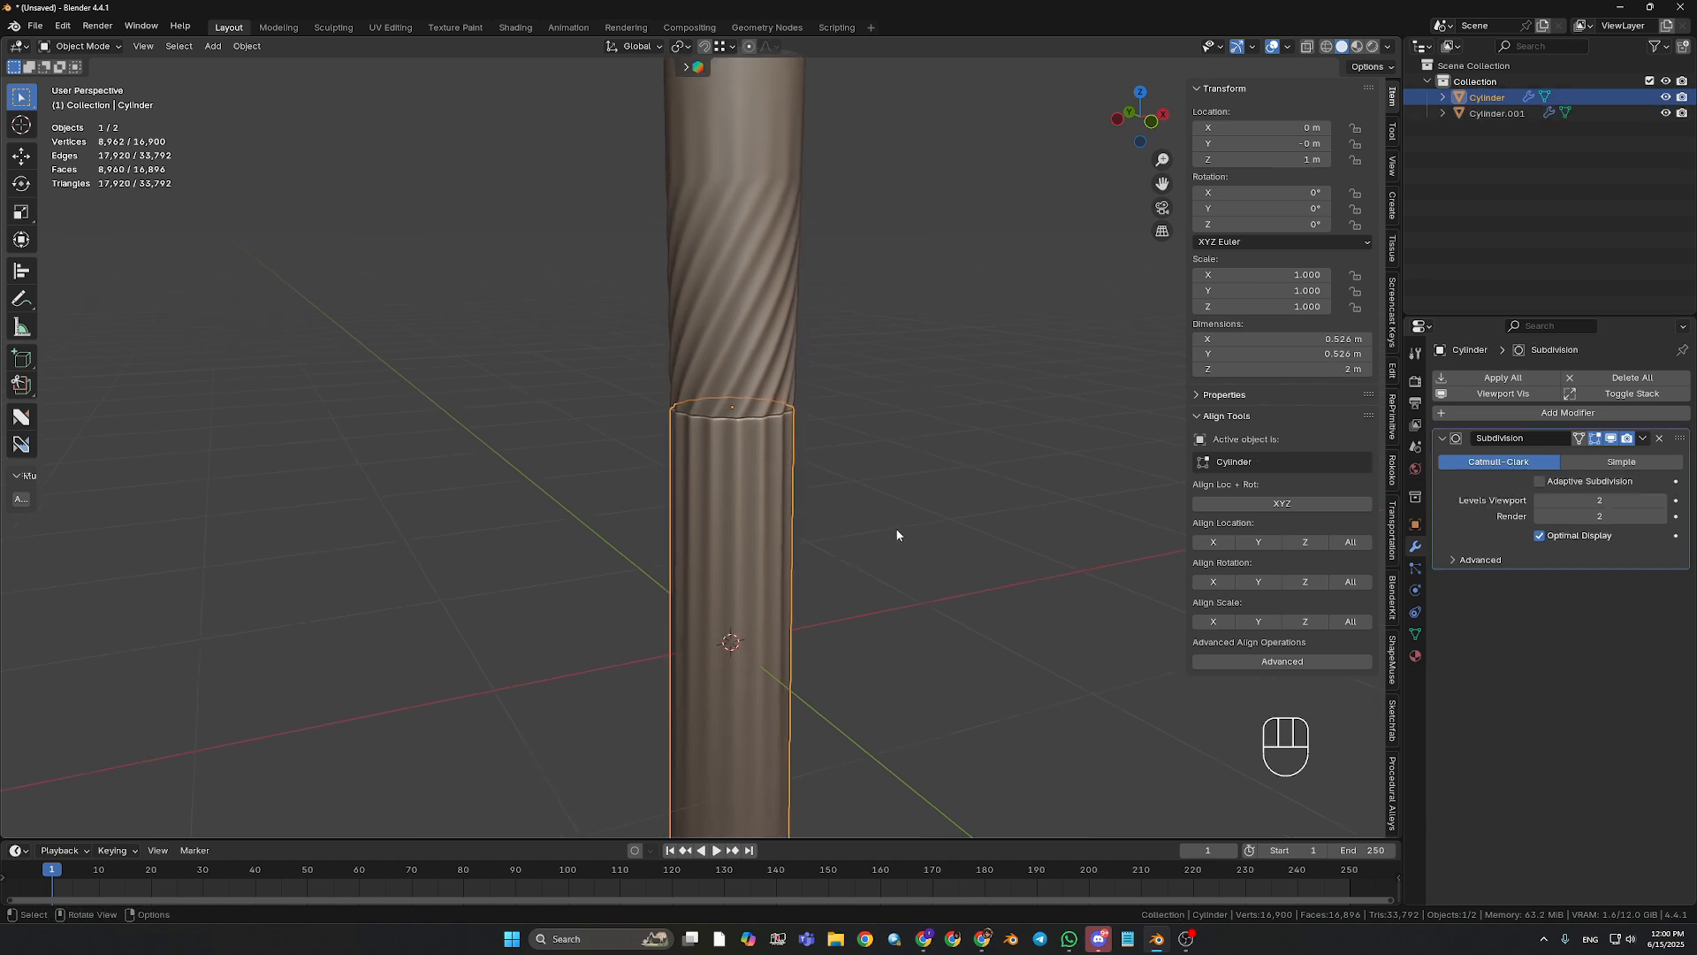
click(1505, 413)
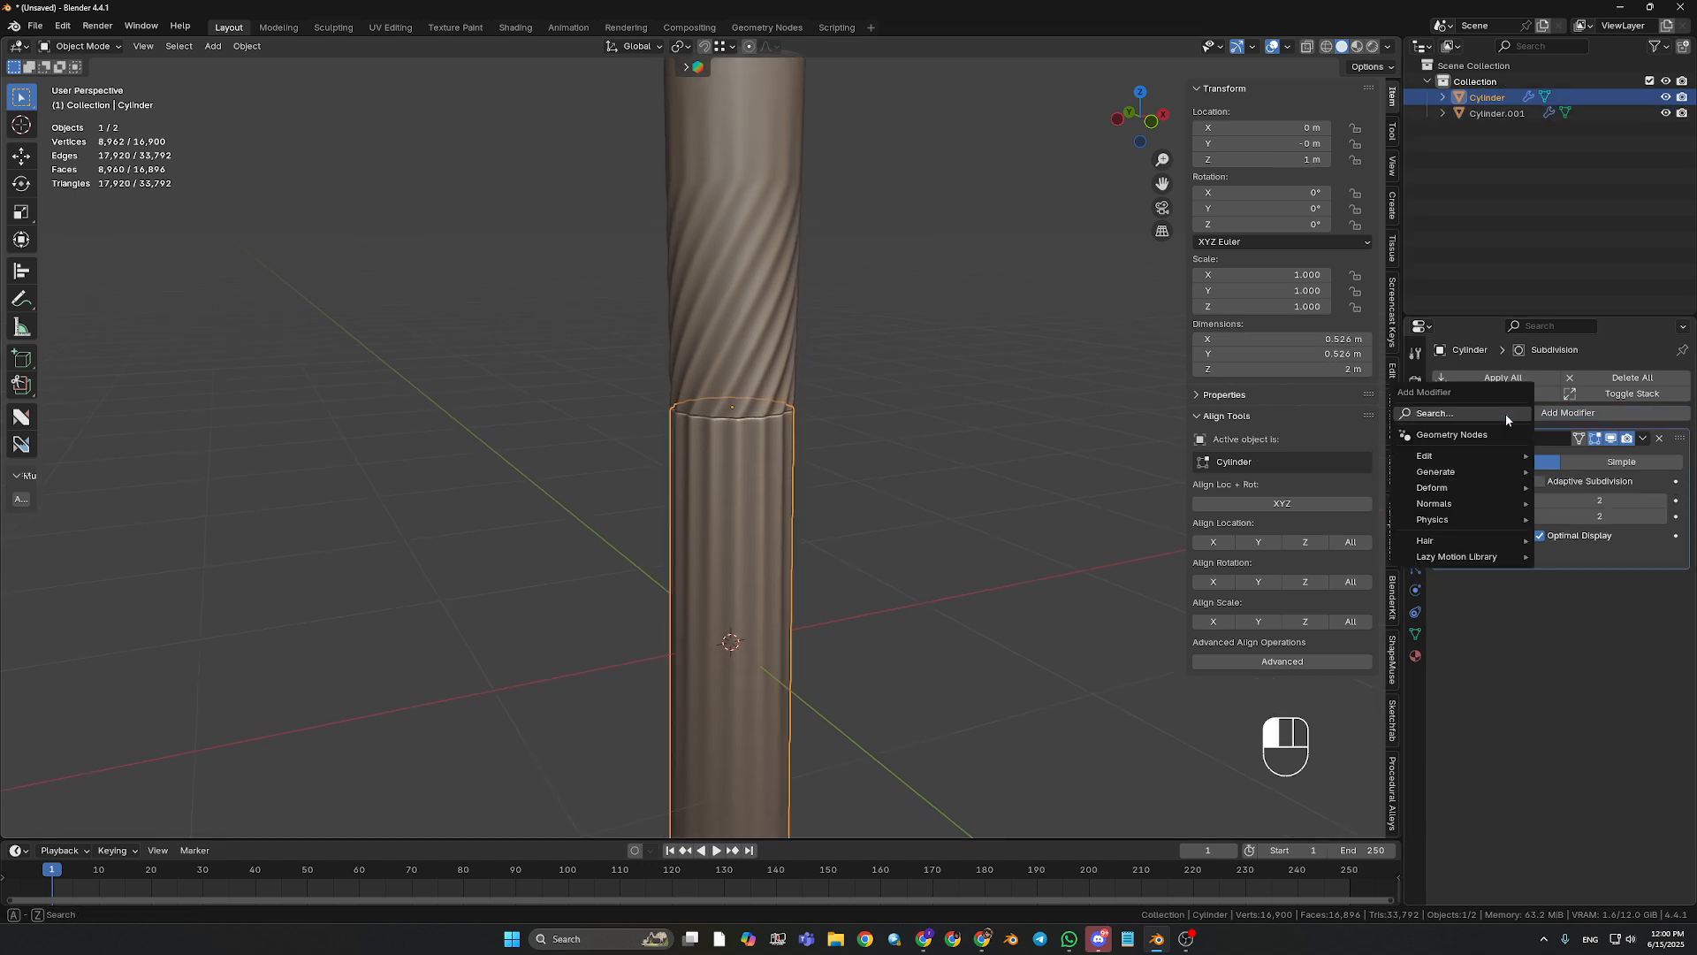
text(simp)
key(Return)
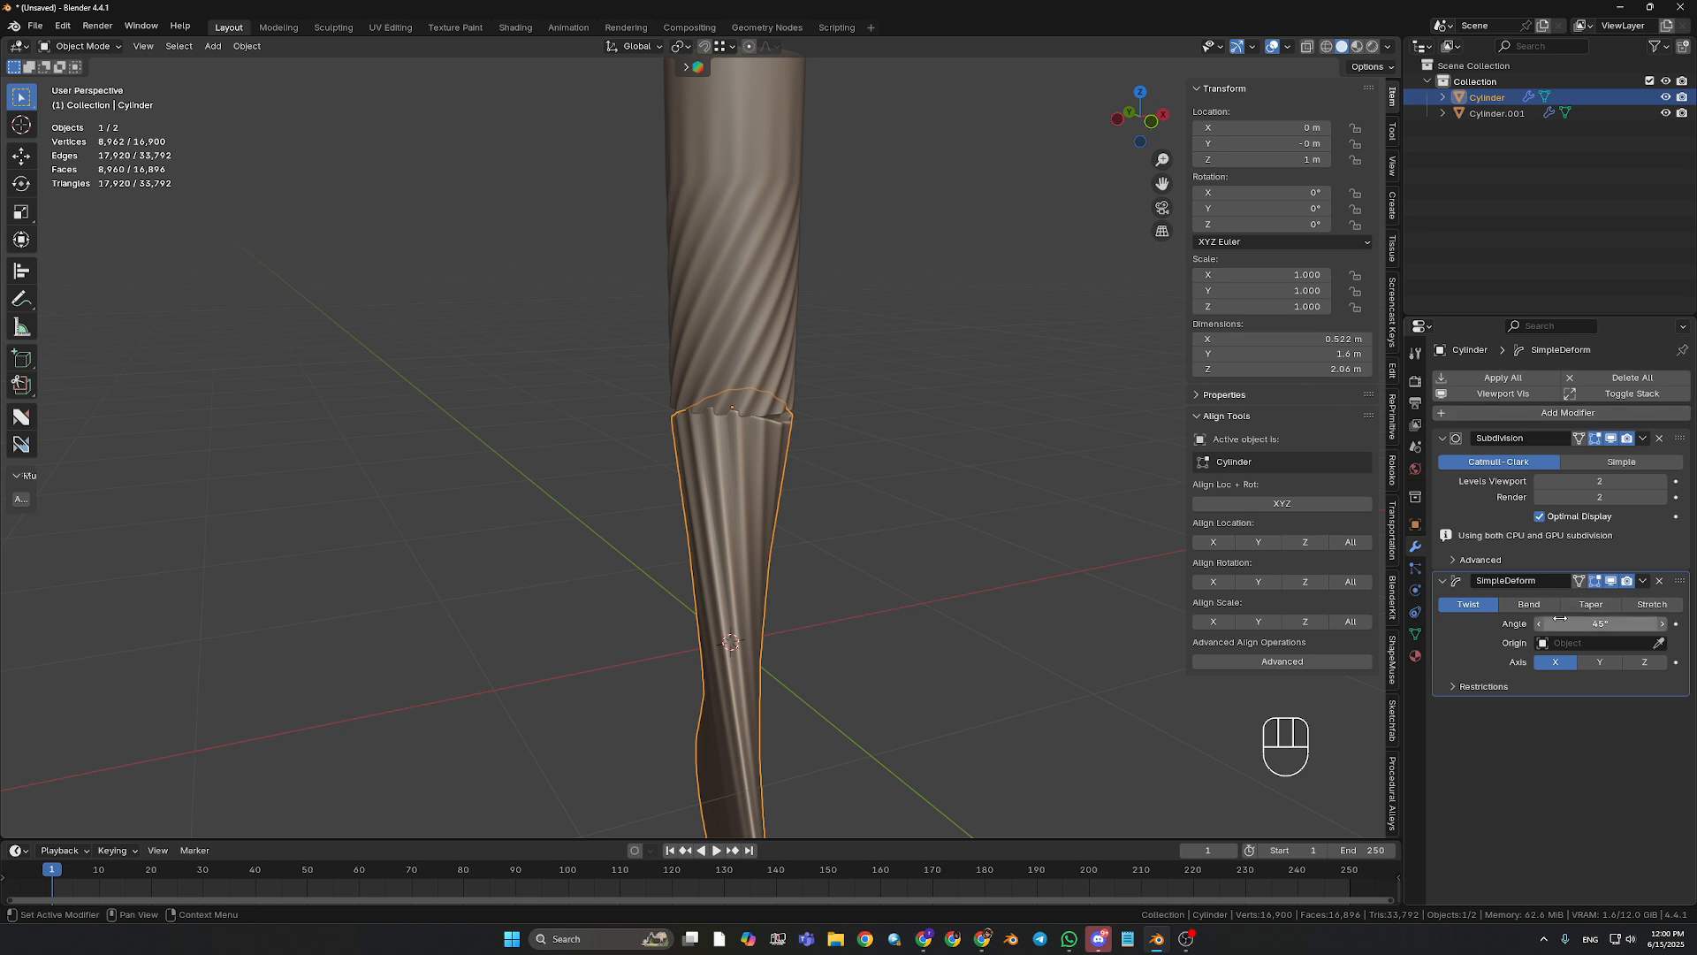
click(1645, 662)
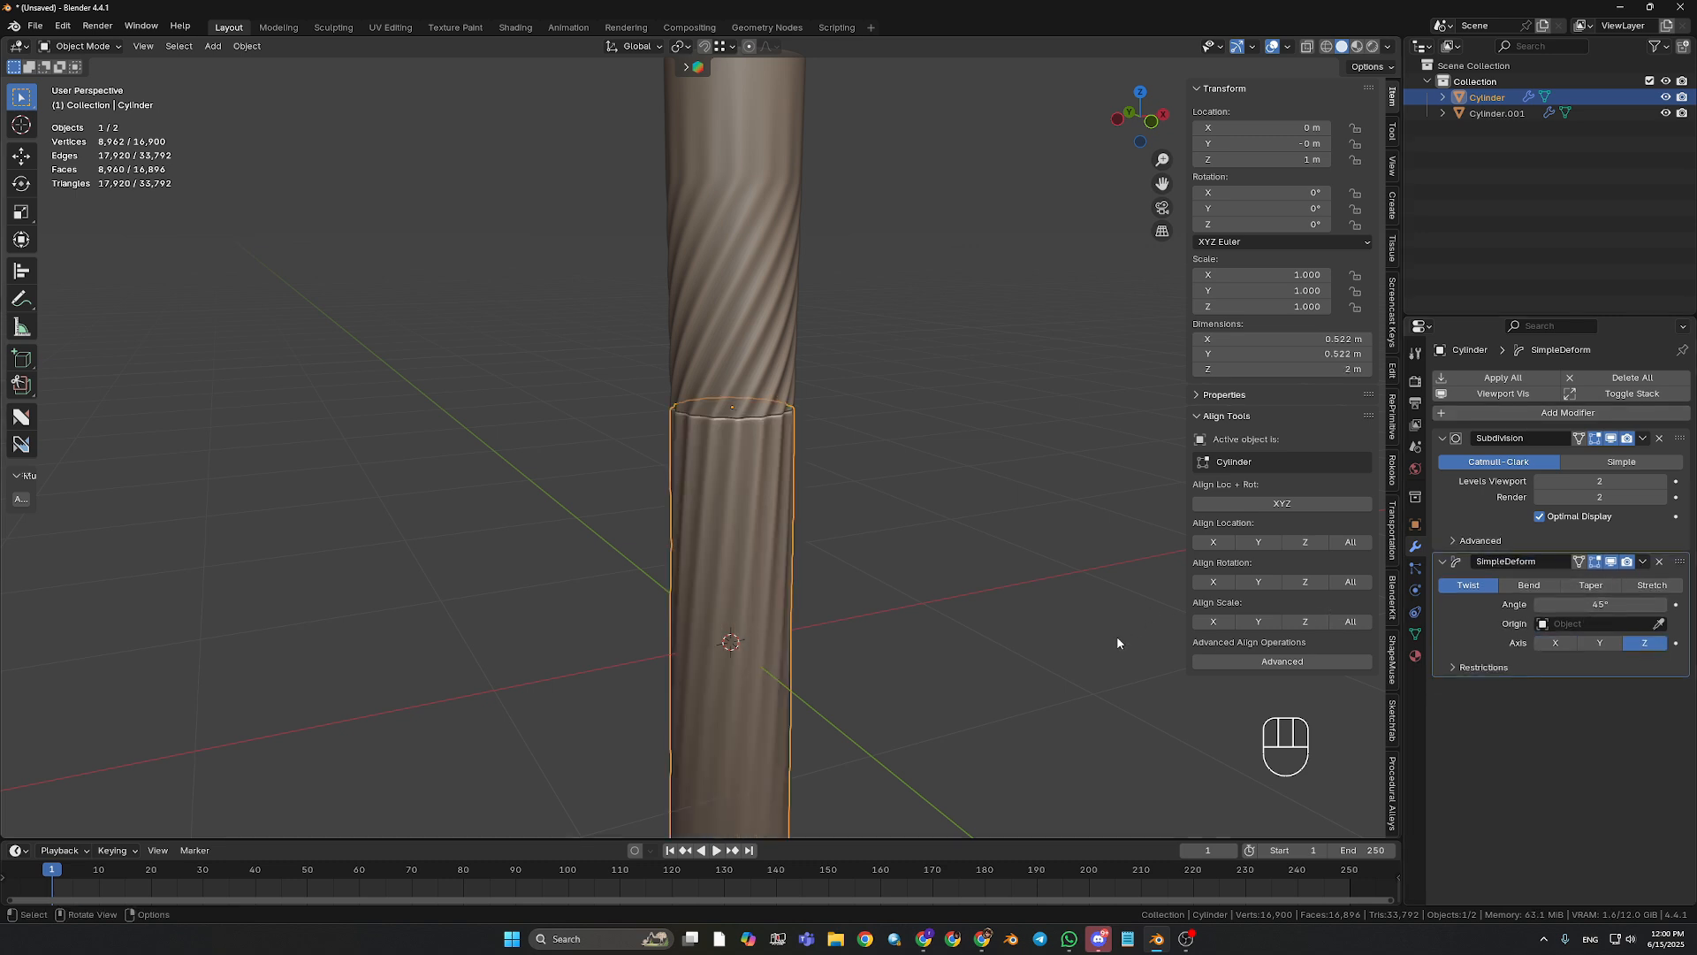
shift+middle_drag(1117, 635, 1037, 479)
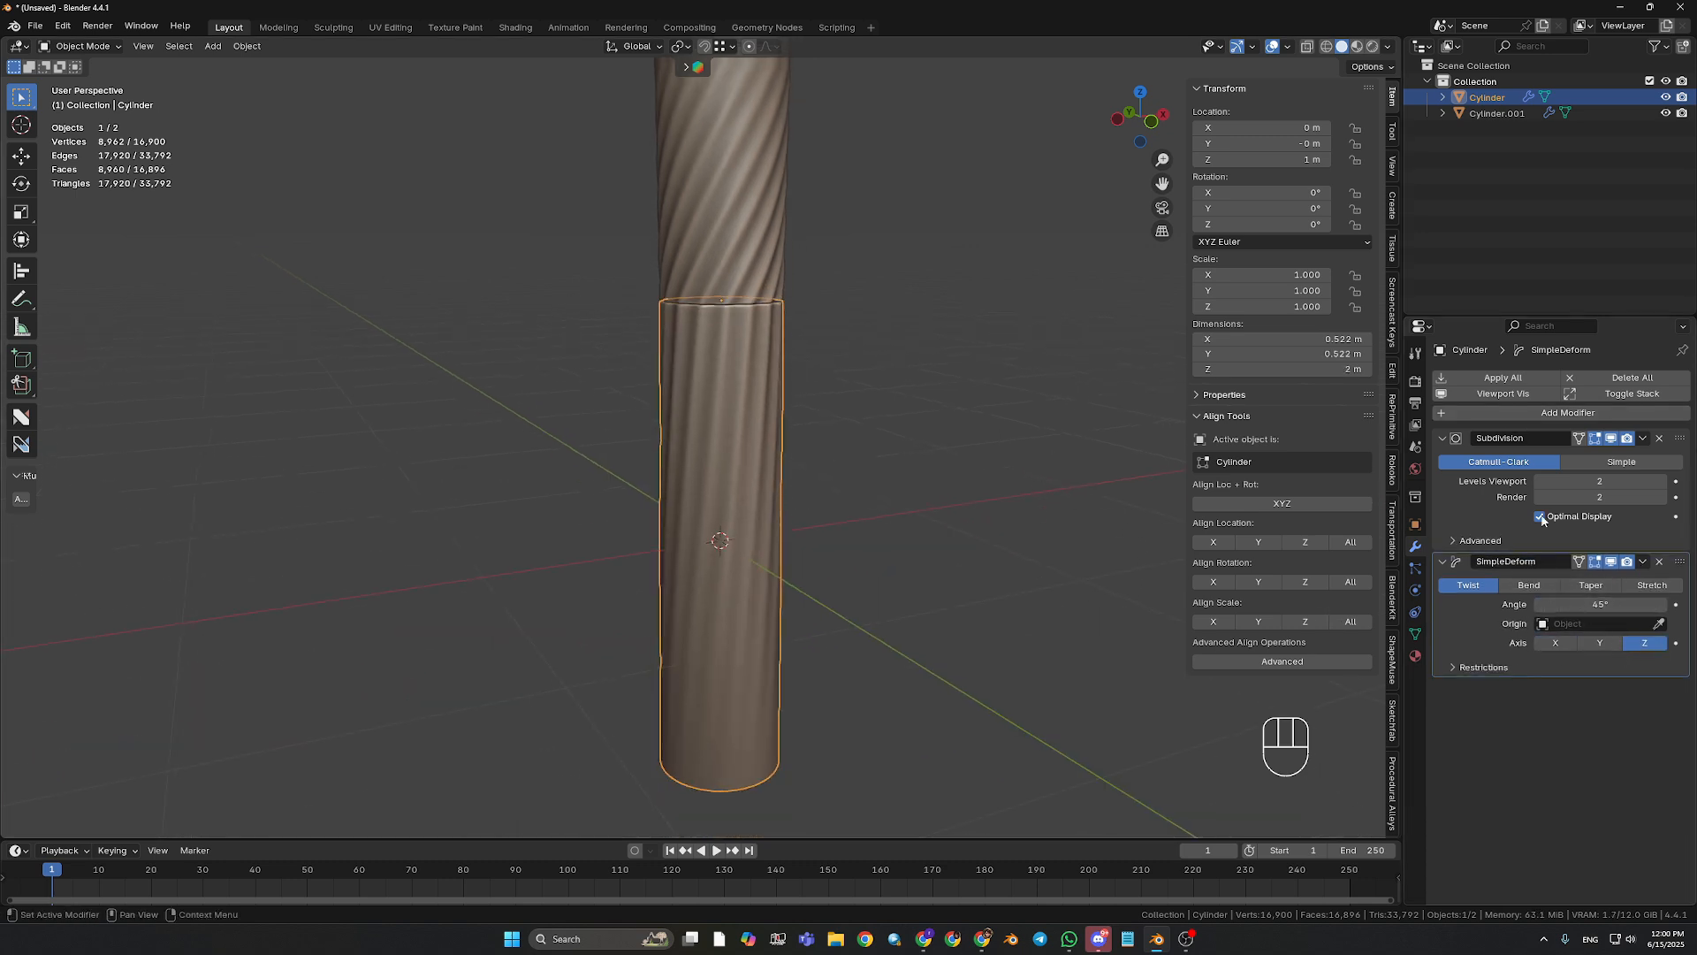
- Set the upper cylinder's Simple Deform twist angle to 100°
click(769, 240)
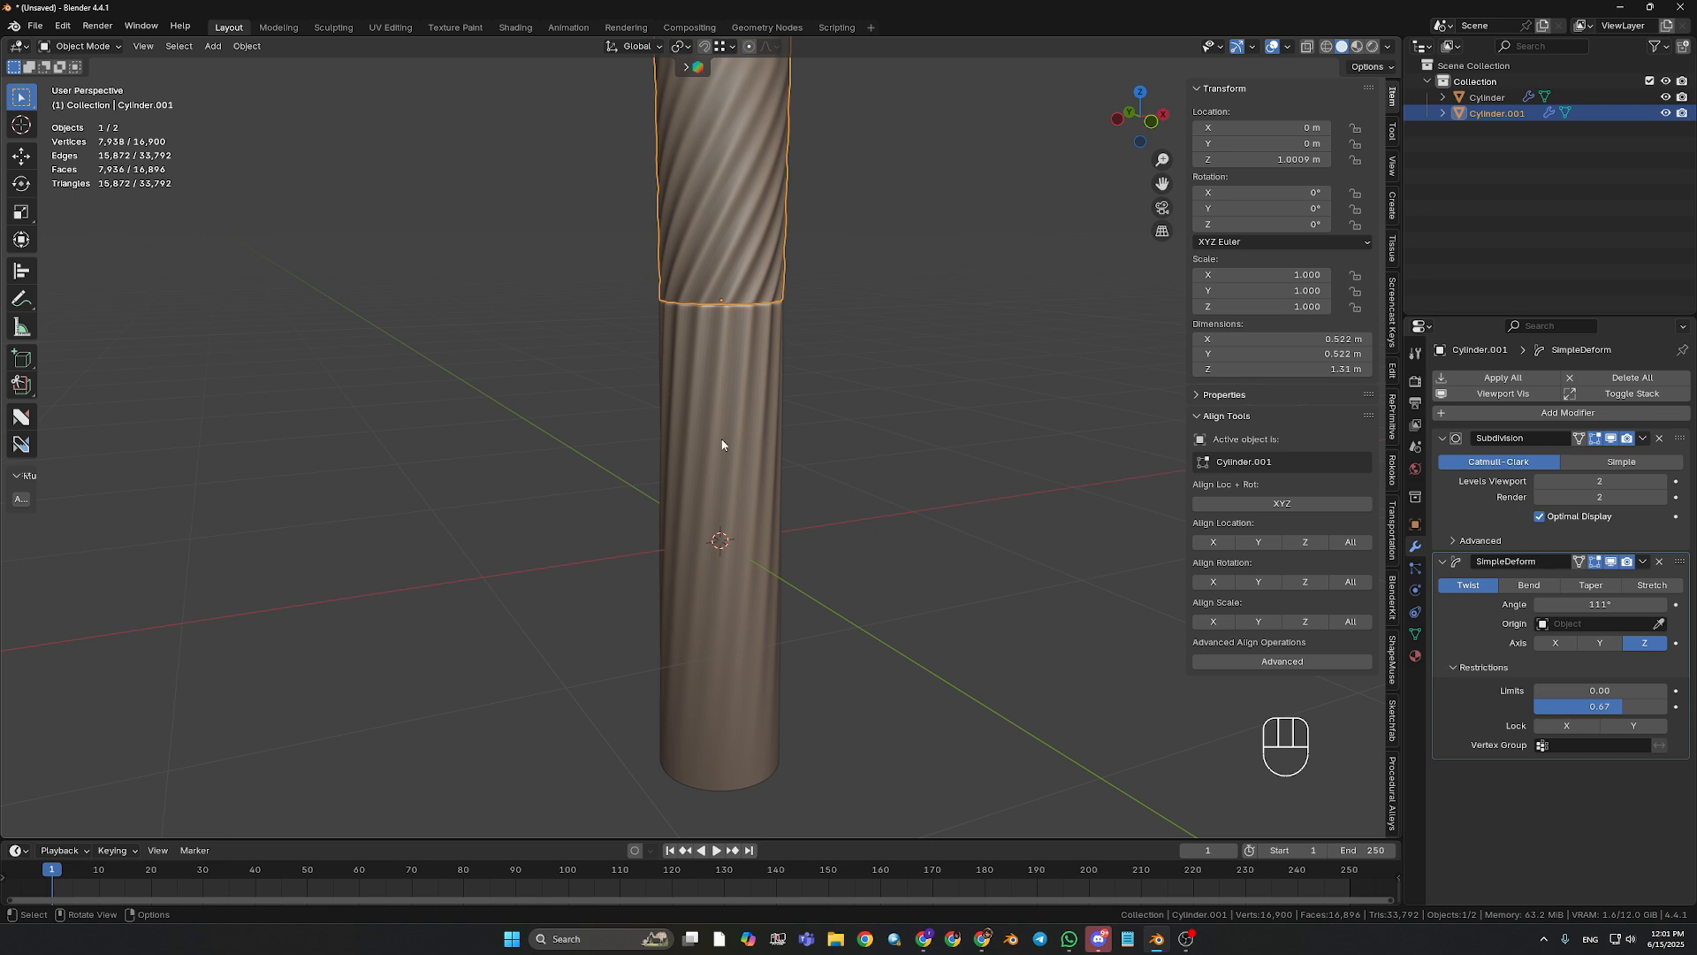
click(1594, 604)
text(1)
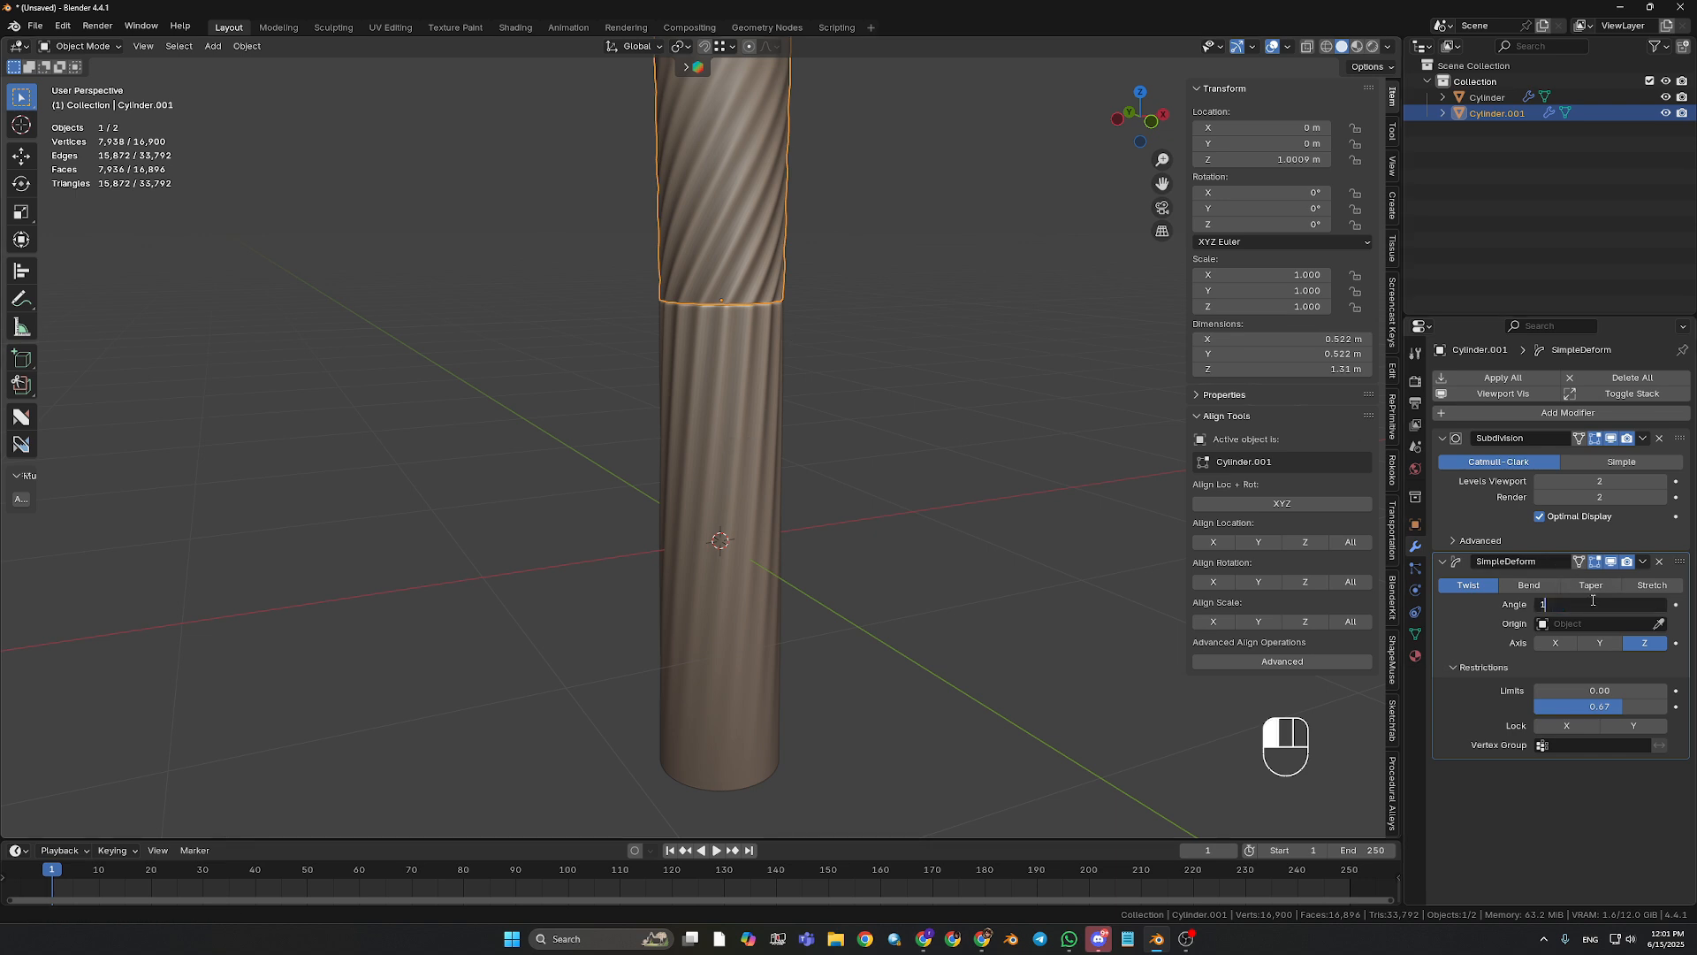
text(00)
key(Return)
- Set the lower cylinder's twist angle to 100° and restrict the deformation with a lower limit of 0.55
click(771, 439)
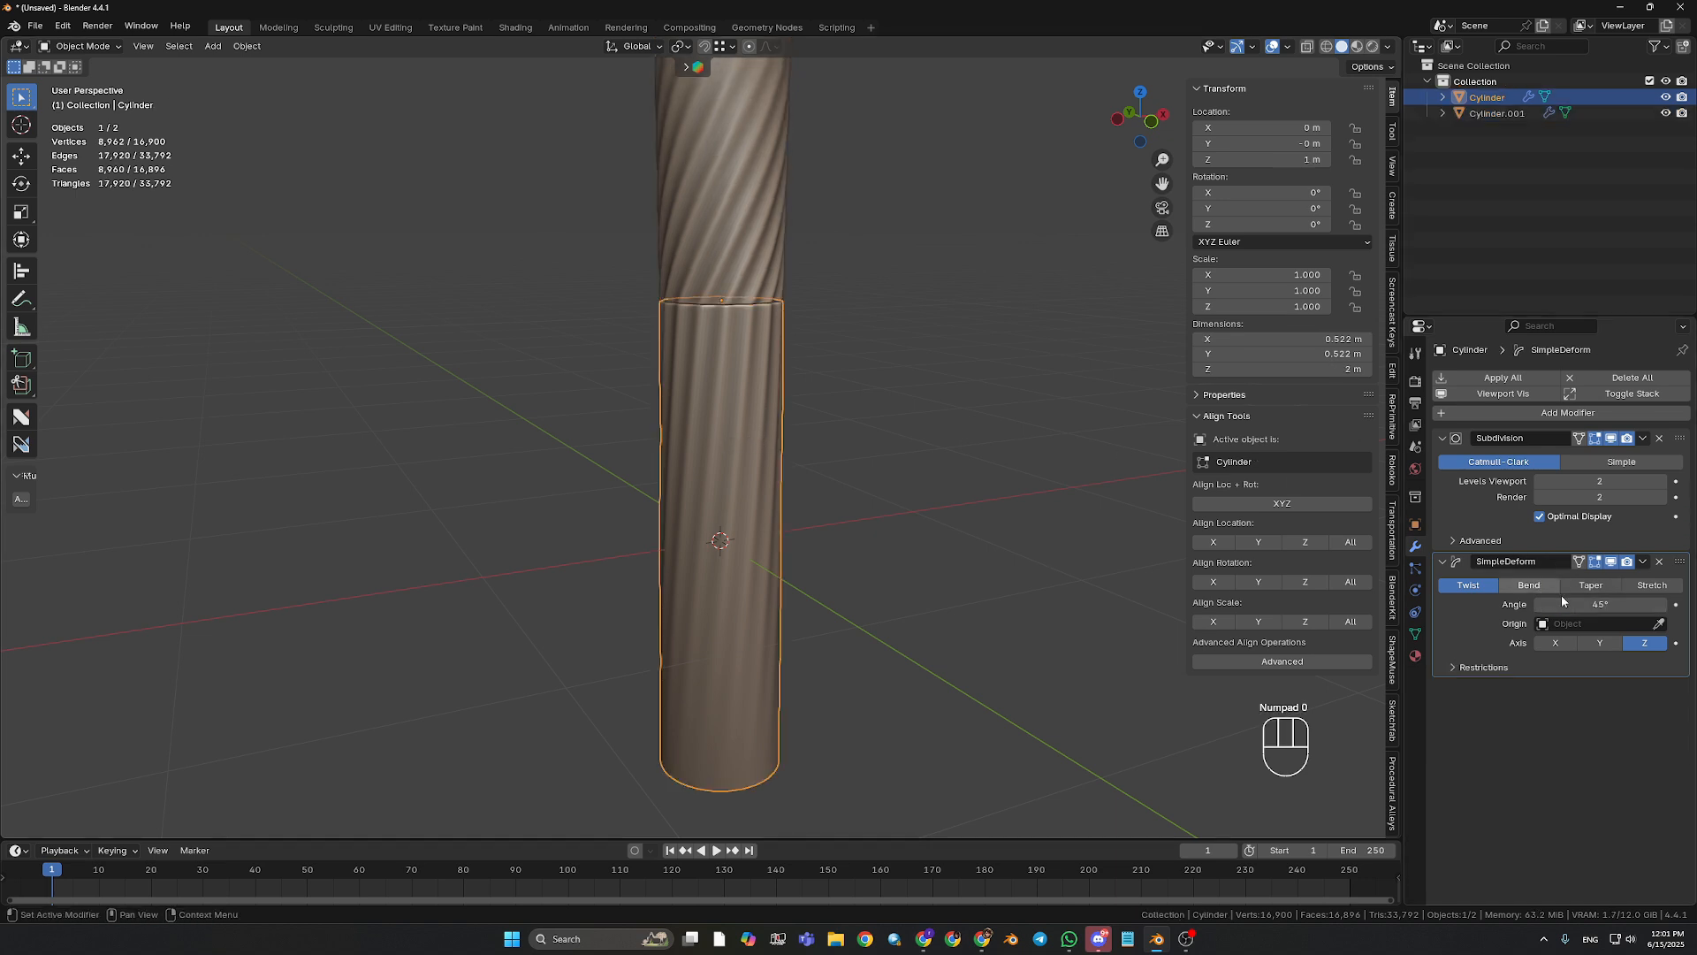
click(1589, 609)
text(100)
key(Return)
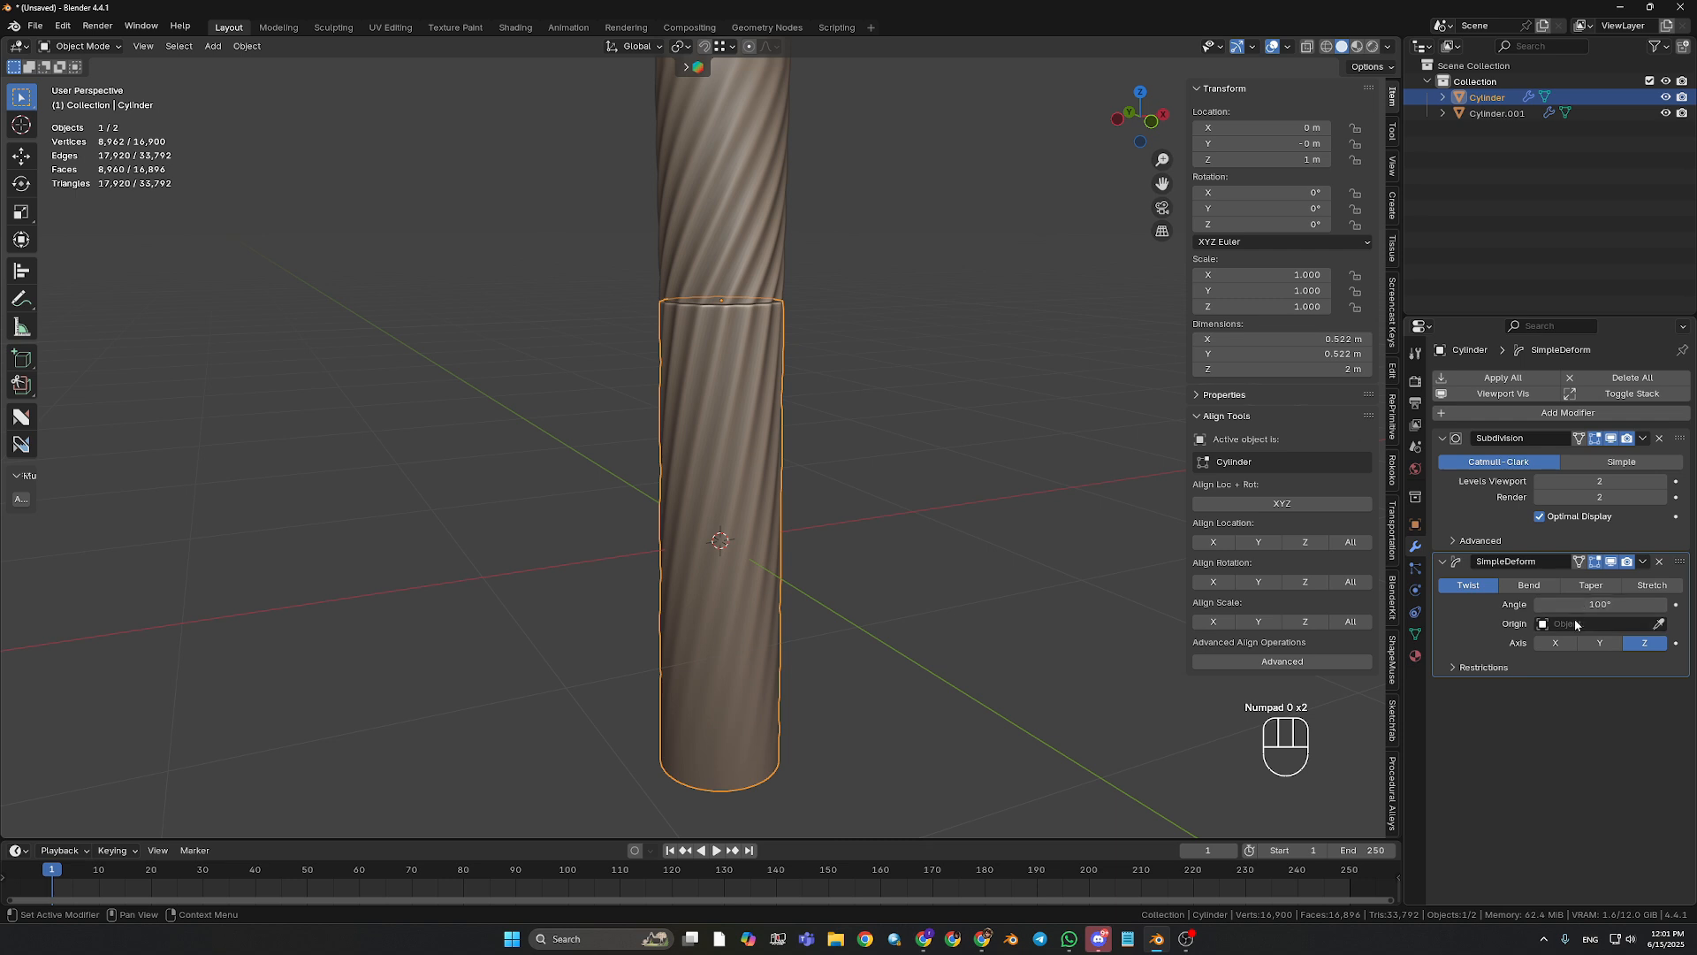
click(1470, 667)
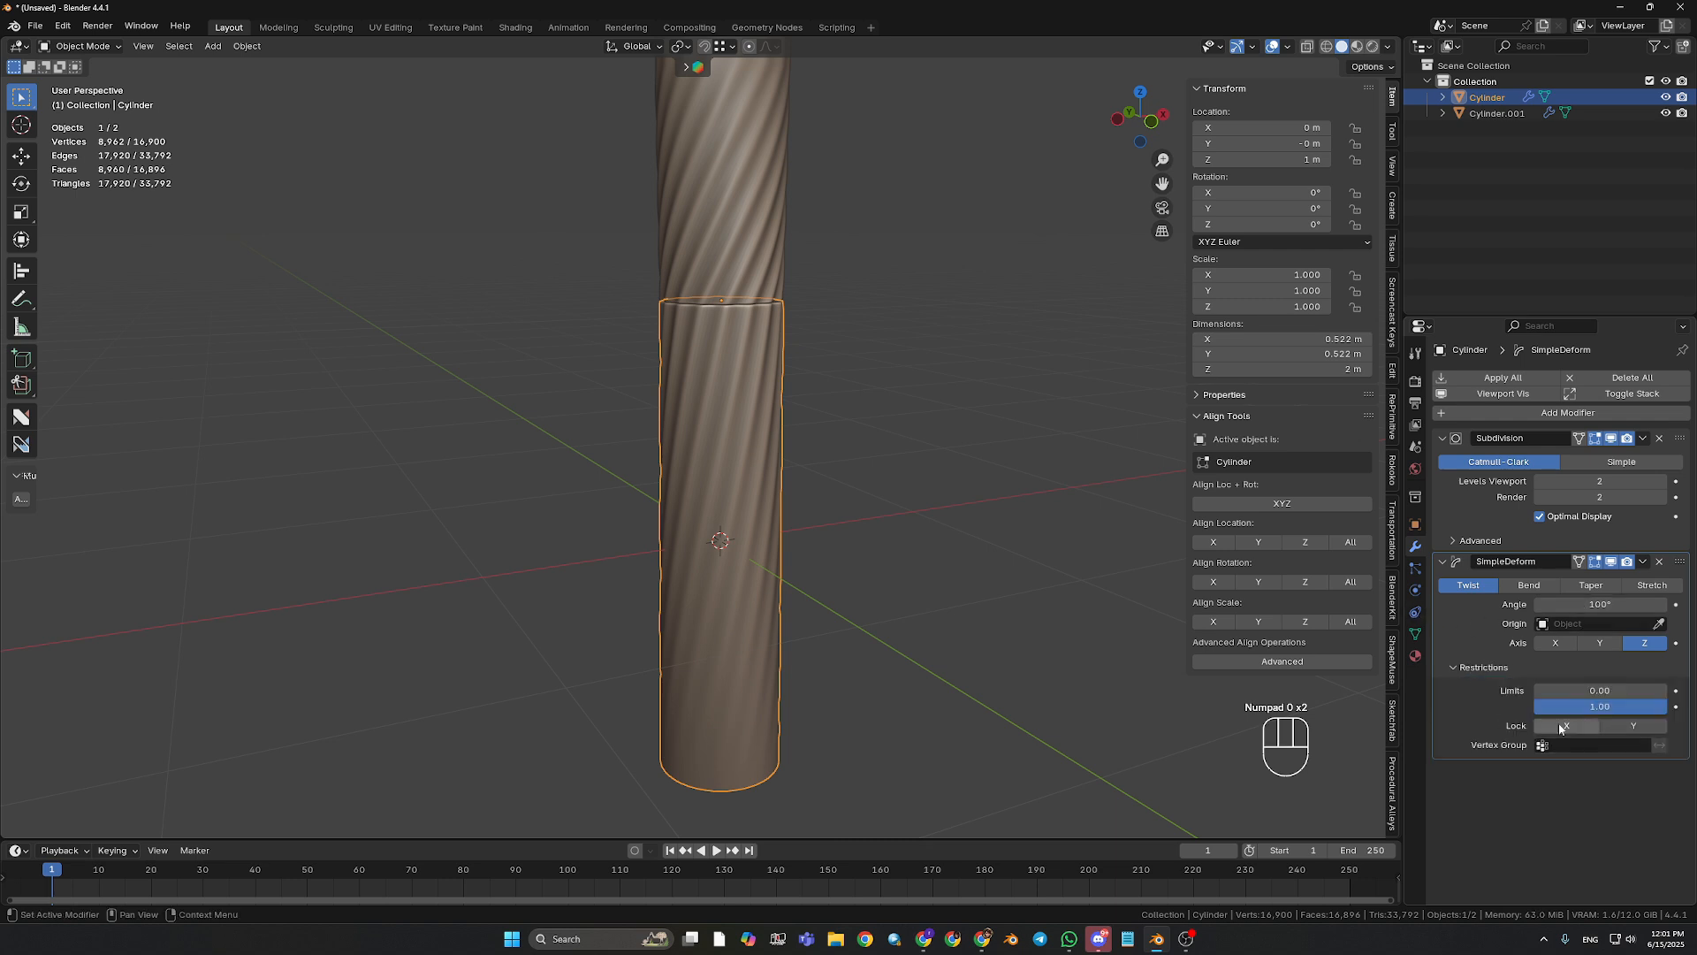
drag(1567, 690, 1607, 691)
mouse_move(941, 541)
middle_down()
mouse_move(897, 548)
mouse_move(889, 570)
mouse_move(916, 544)
mouse_move(927, 605)
mouse_move(947, 527)
middle_up()
scroll(961, 571, down, 1)
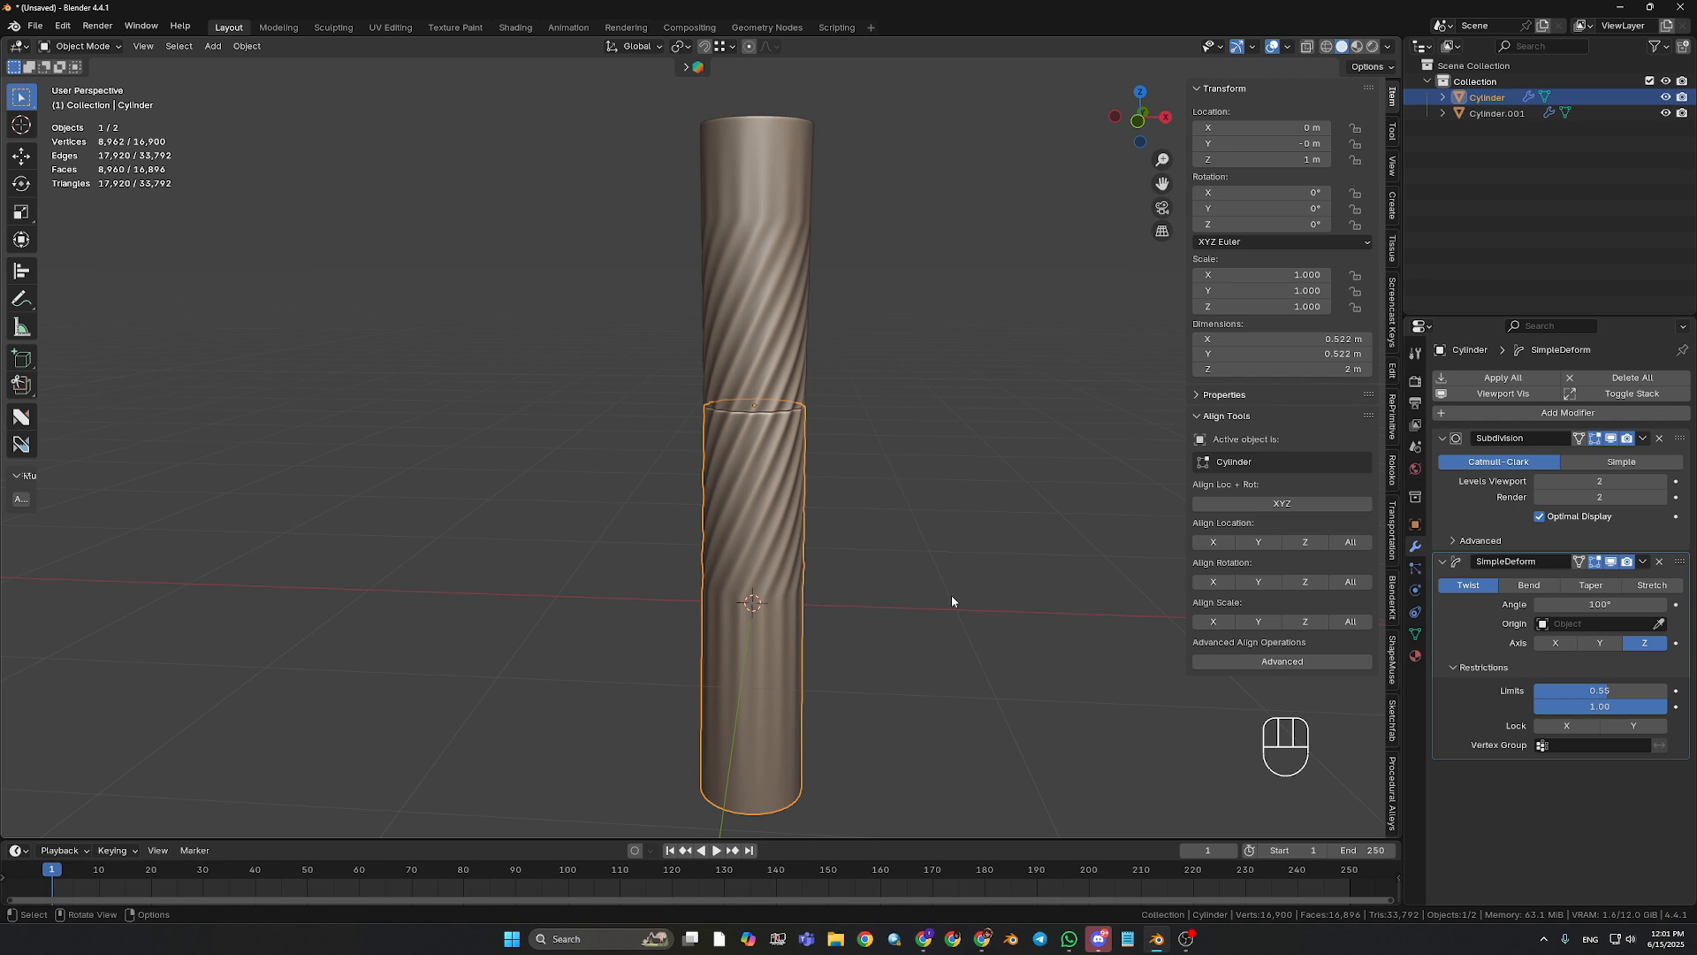
- Add a new cylinder mesh and scale it to 0.25 in X and Y, keeping its height
shift+middle_drag(952, 597, 717, 572)
scroll(874, 469, down, 5)
shift+middle_drag(824, 521, 723, 534)
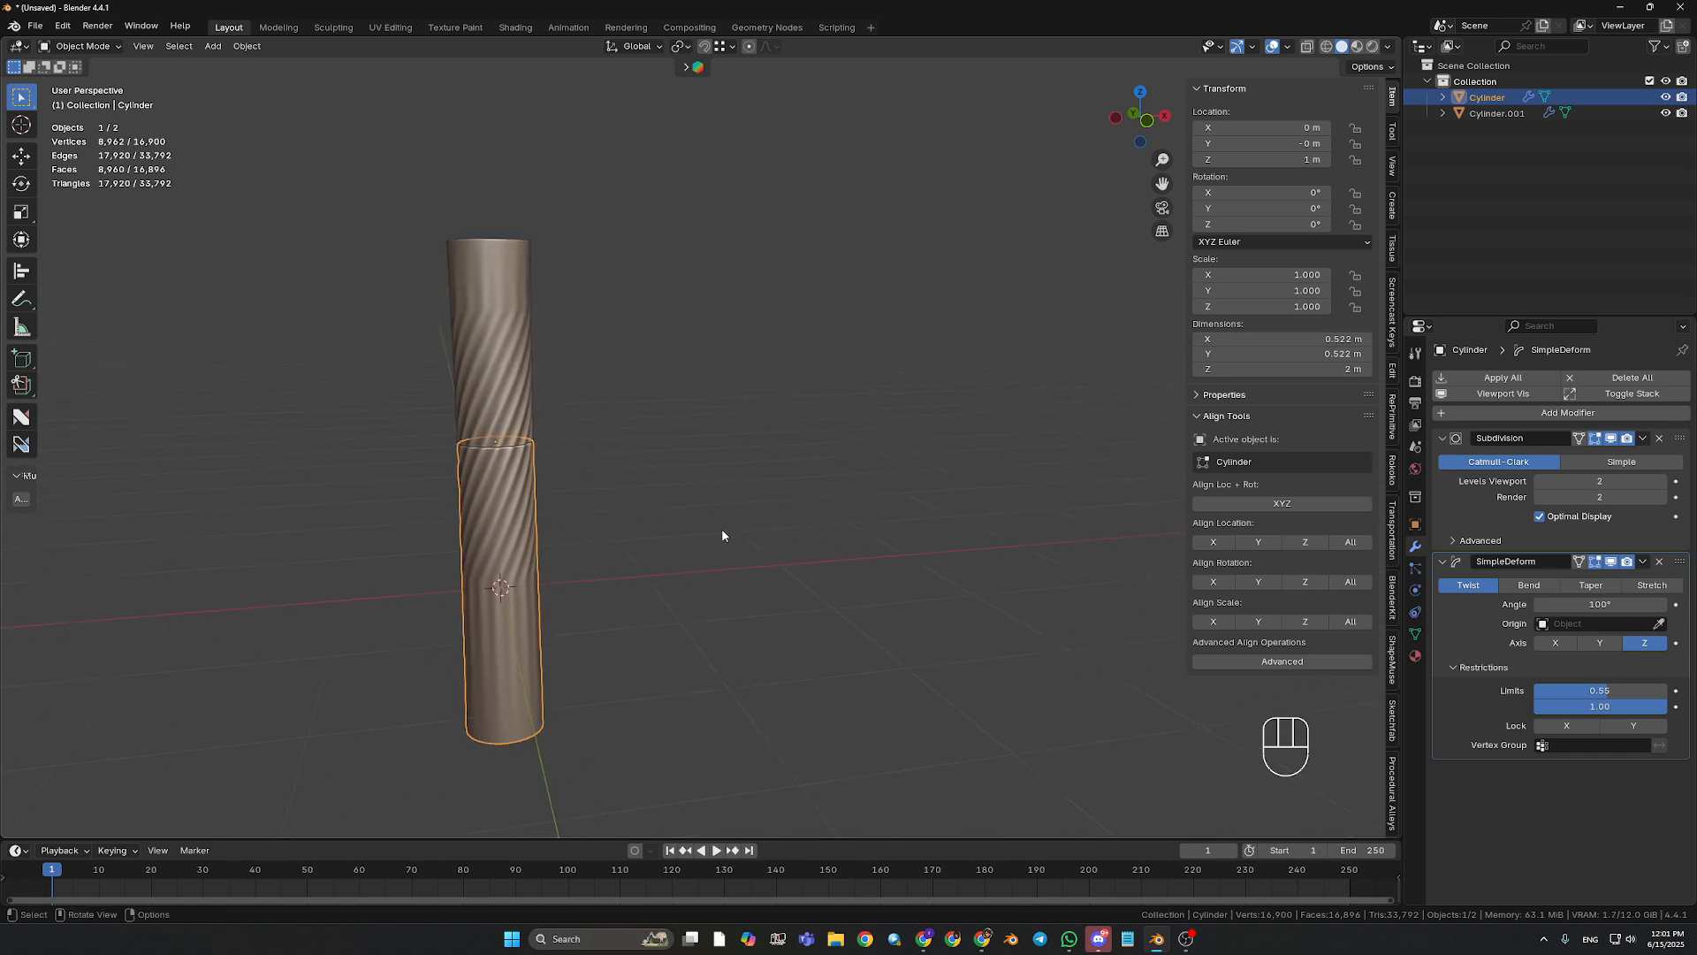
key(shift+a)
mouse_move(715, 562)
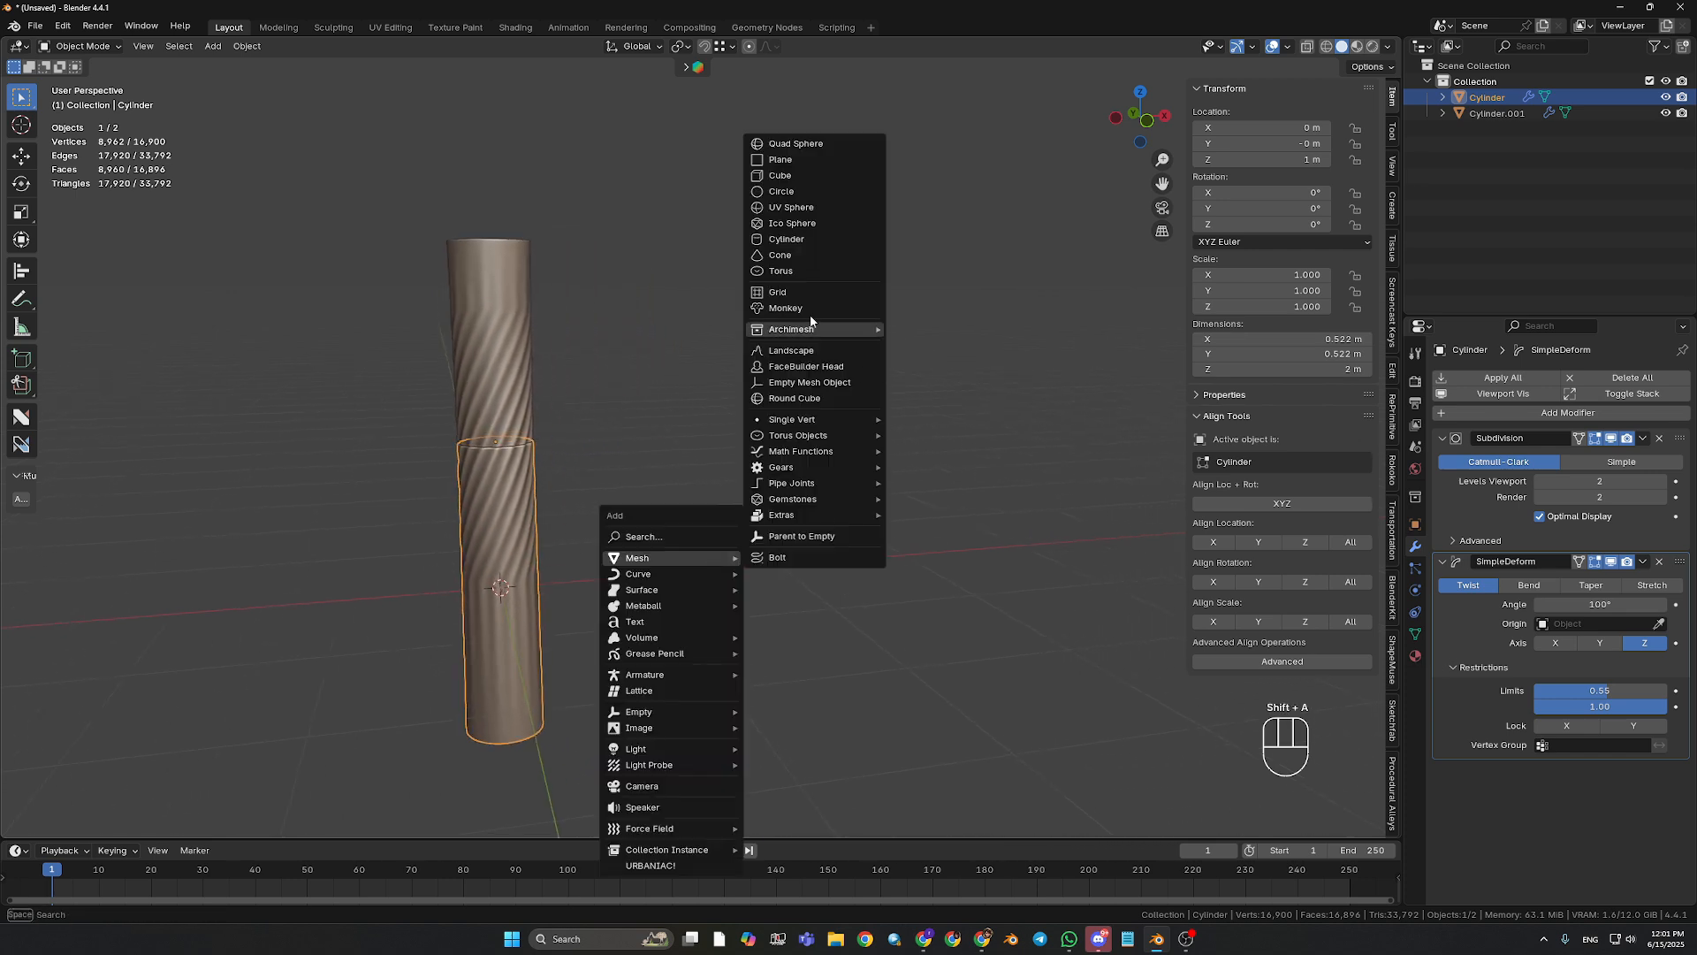
click(811, 243)
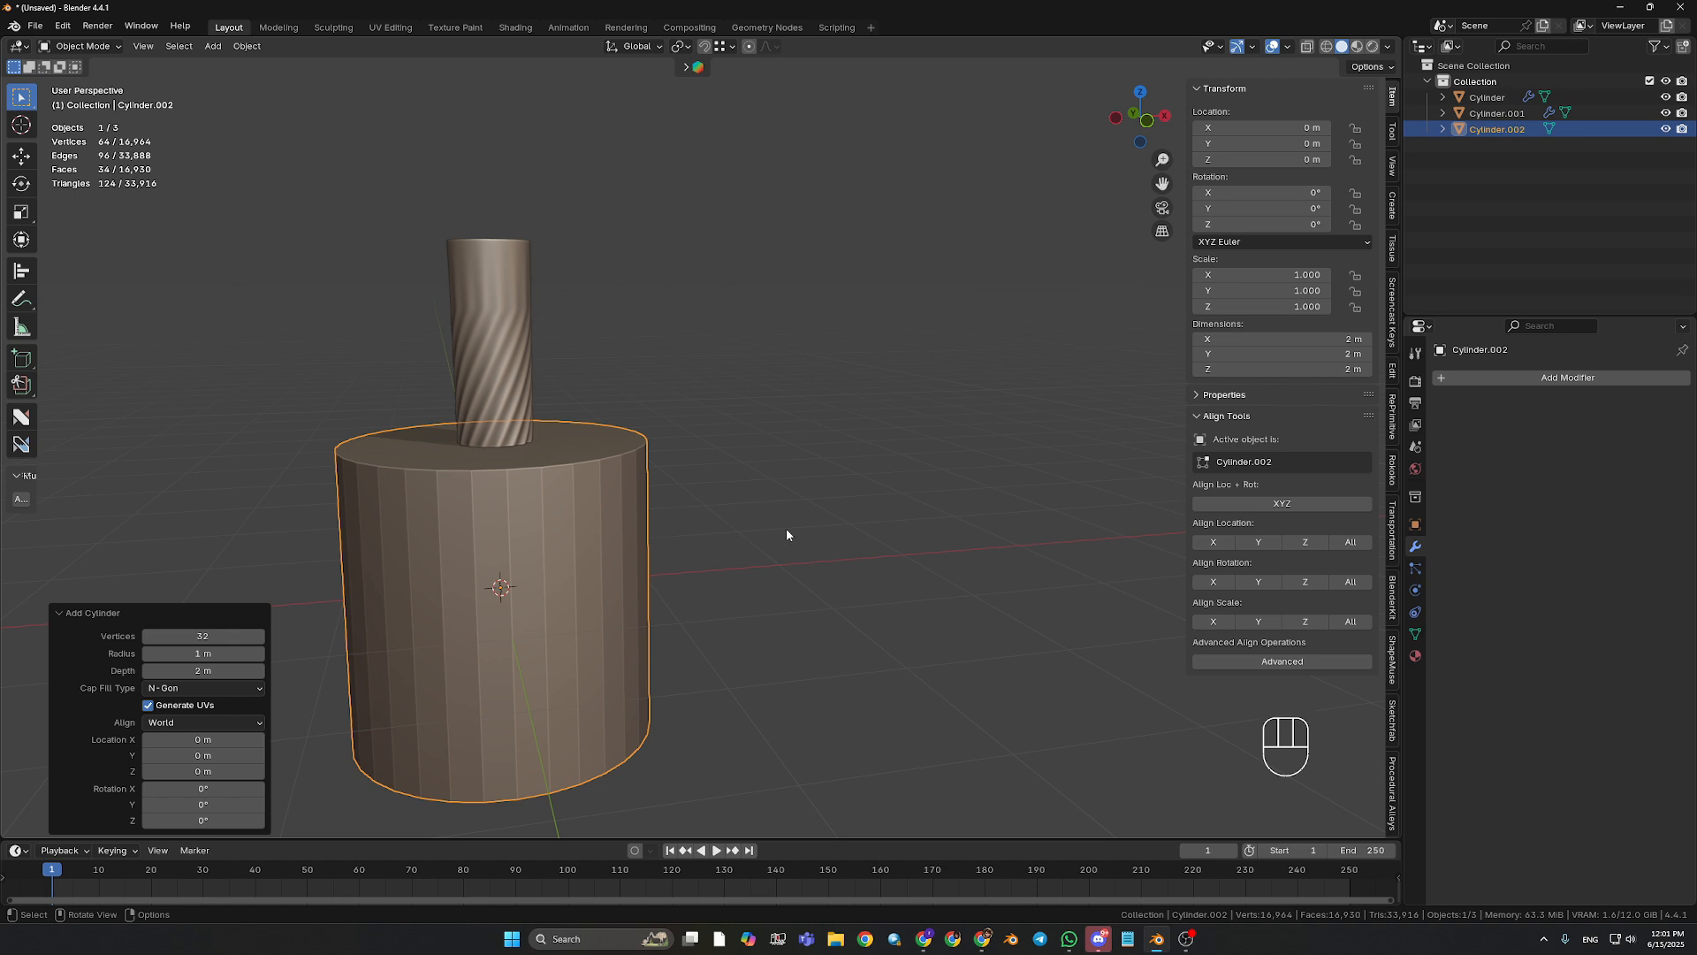
key(s)
key(shift+z)
text(.25)
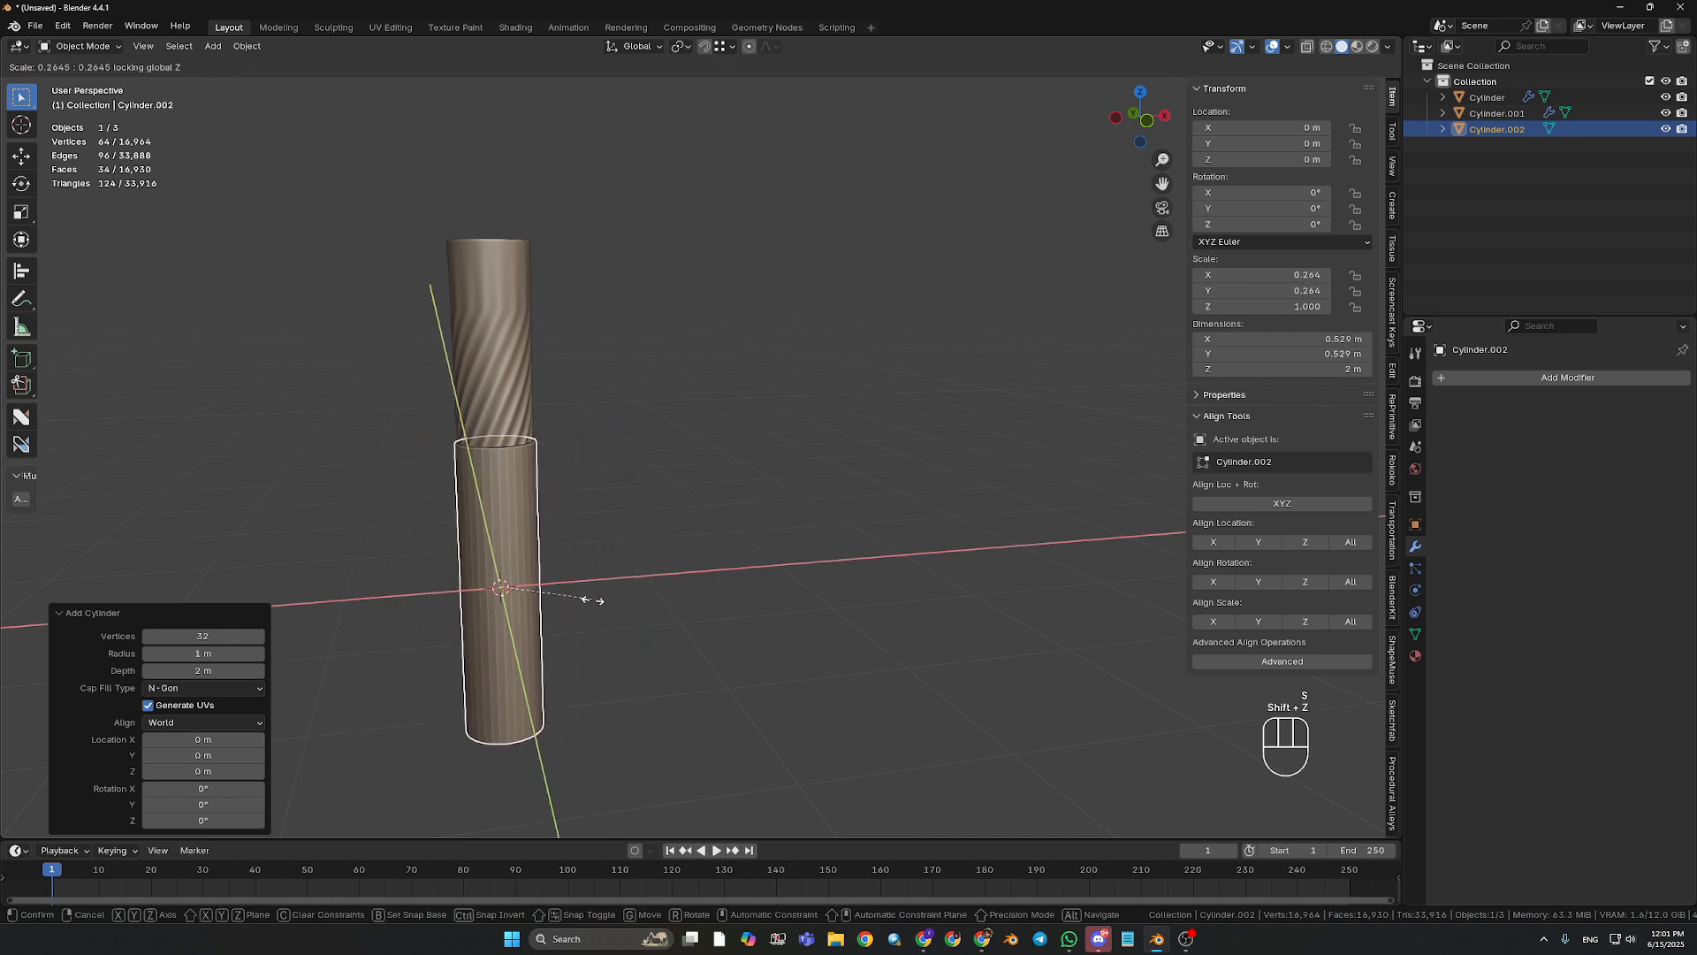
key(Return)
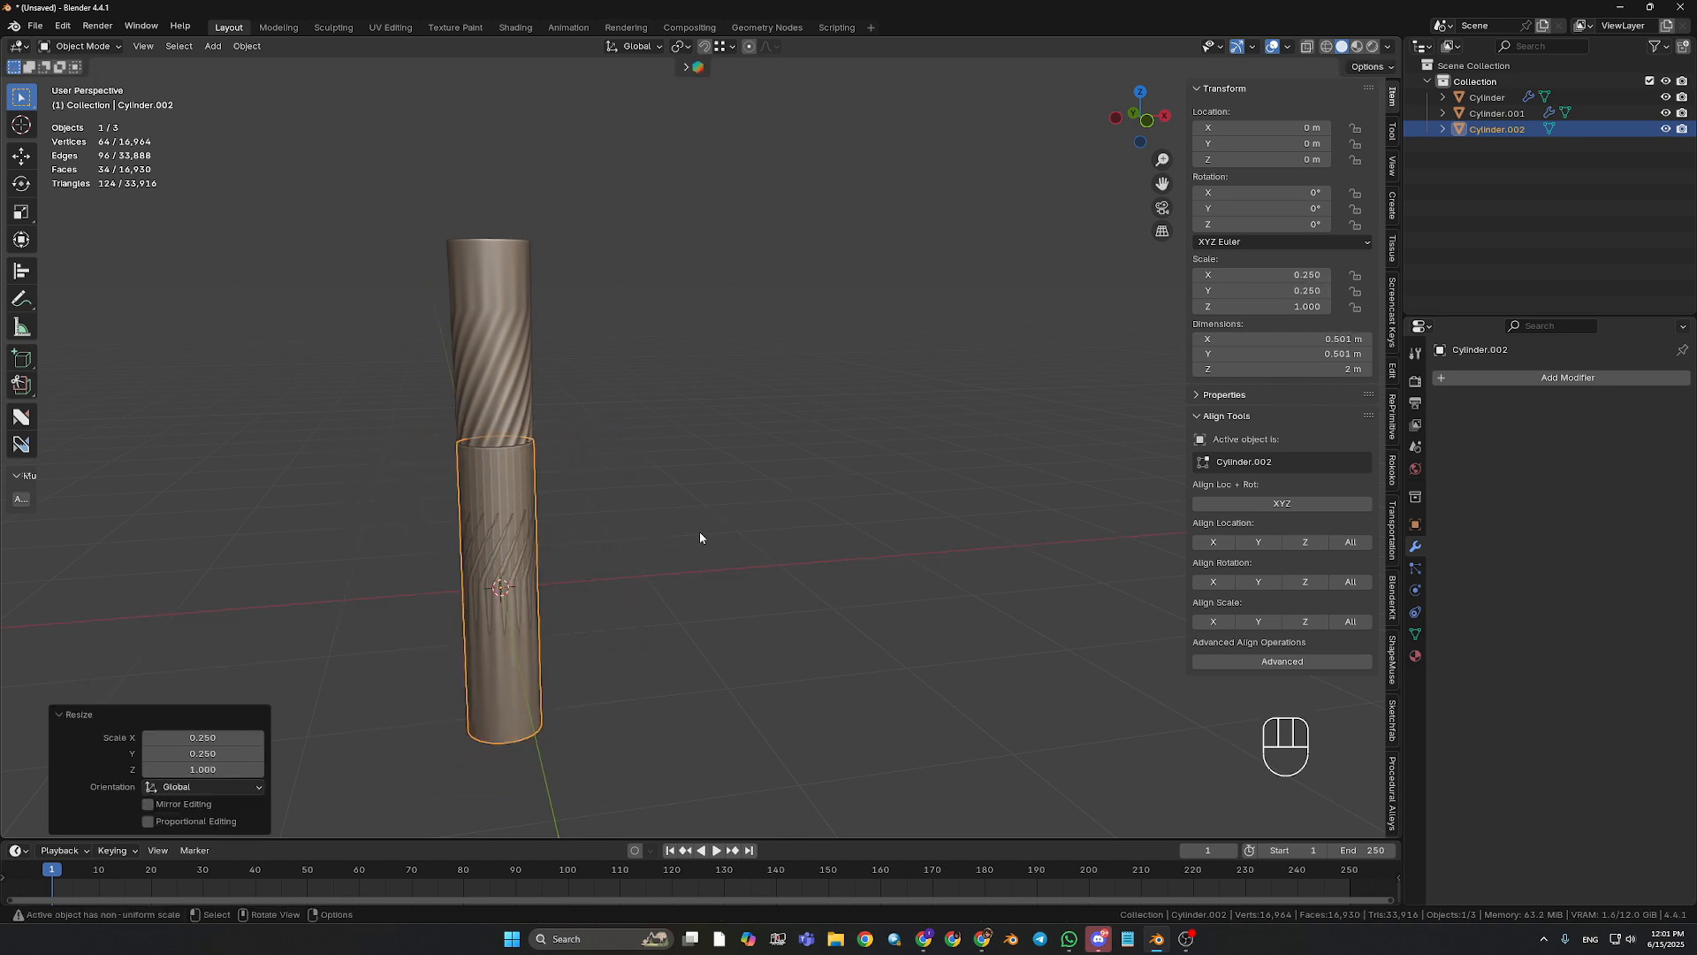
- Move the new cylinder about 0.9 m along the X axis, beside the twisted column
key(g)
key(x)
click(840, 544)
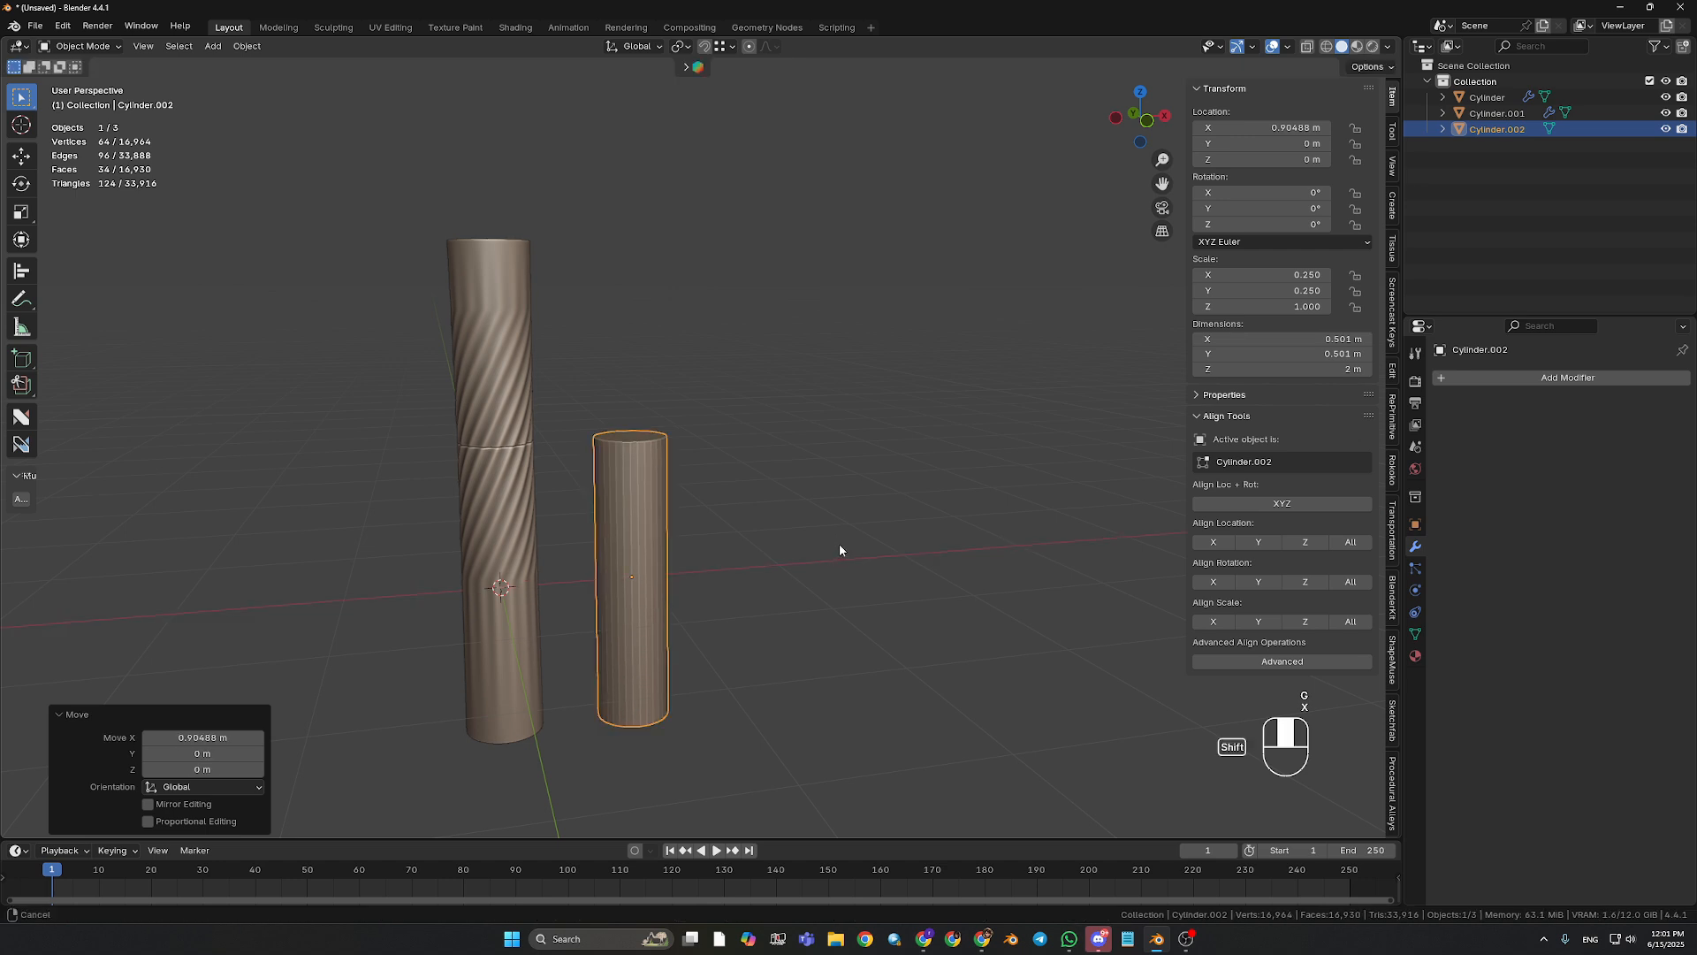
middle_drag(840, 544, 608, 513)
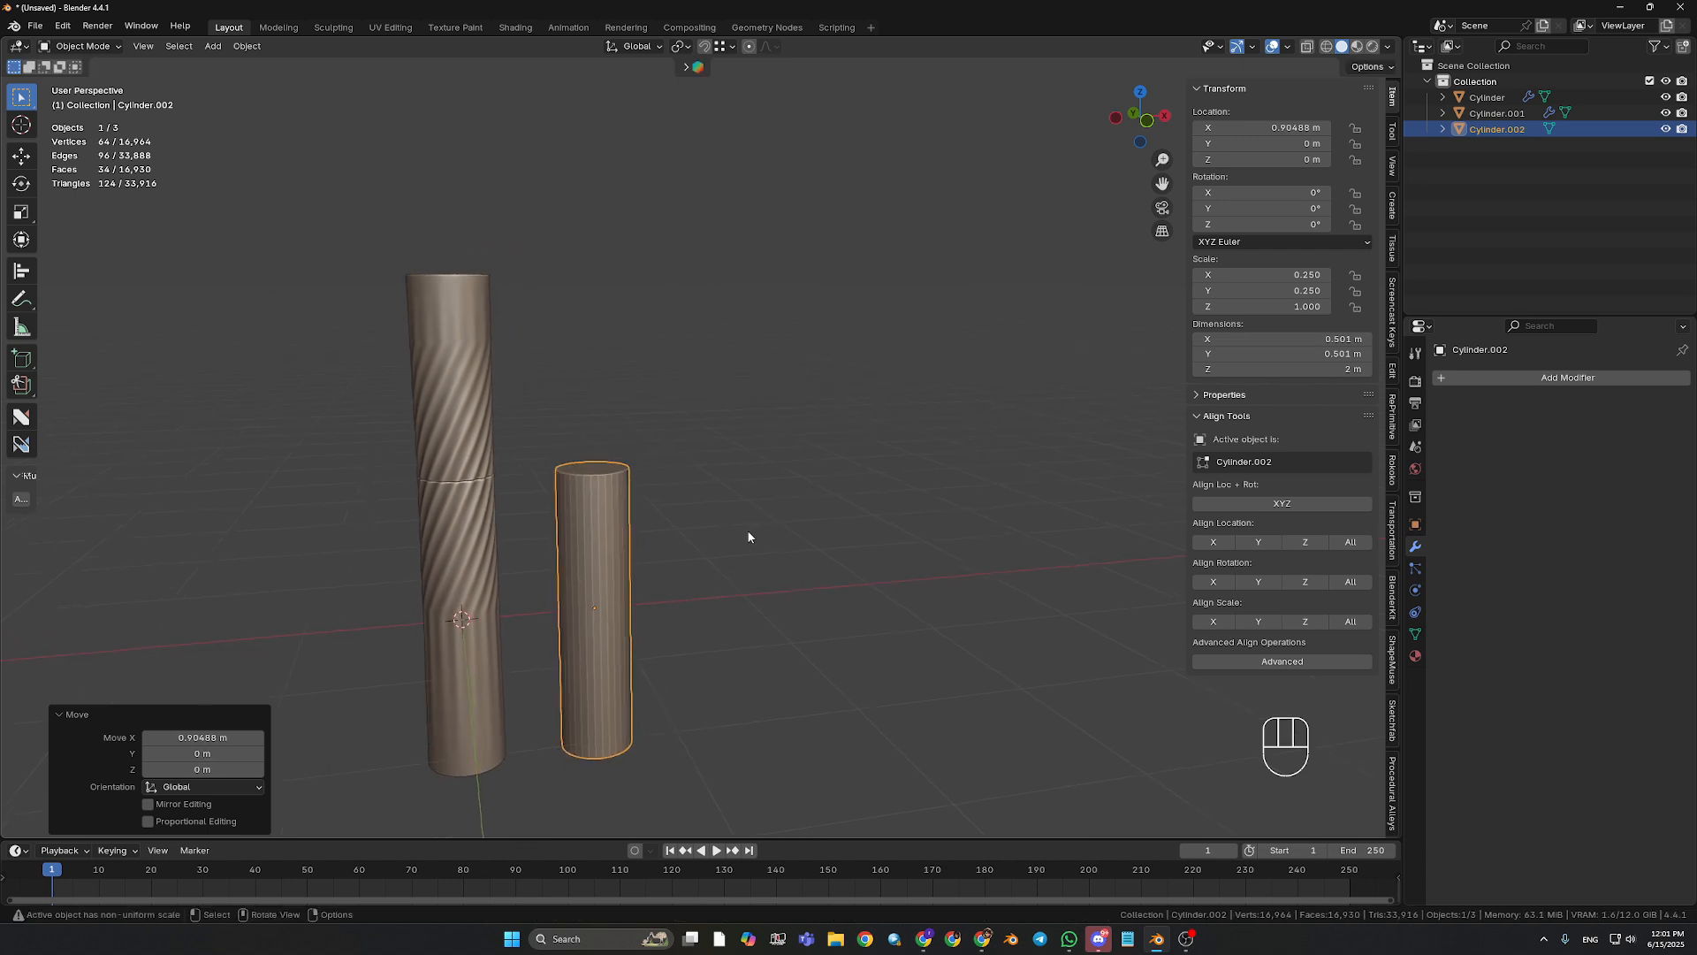
- Duplicate the new cylinder and move the copy up about 2.02 m along Z, just above the original
key(shift+d)
key(g)
key(z)
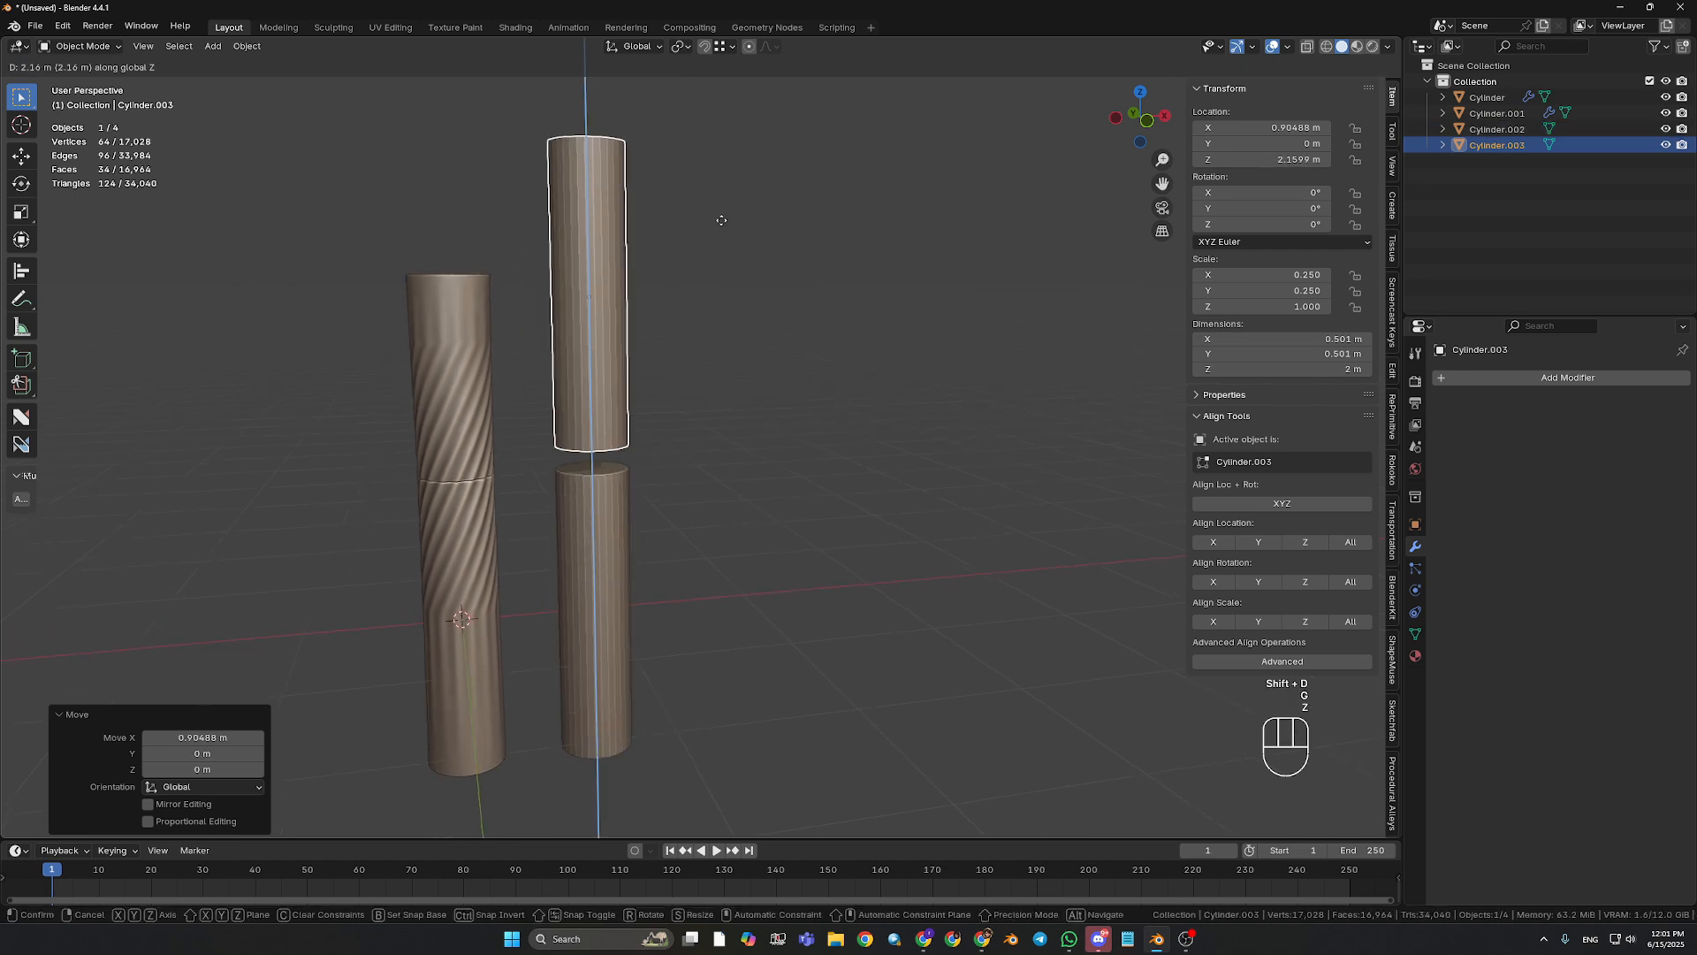
click(724, 304)
scroll(748, 284, up, 4)
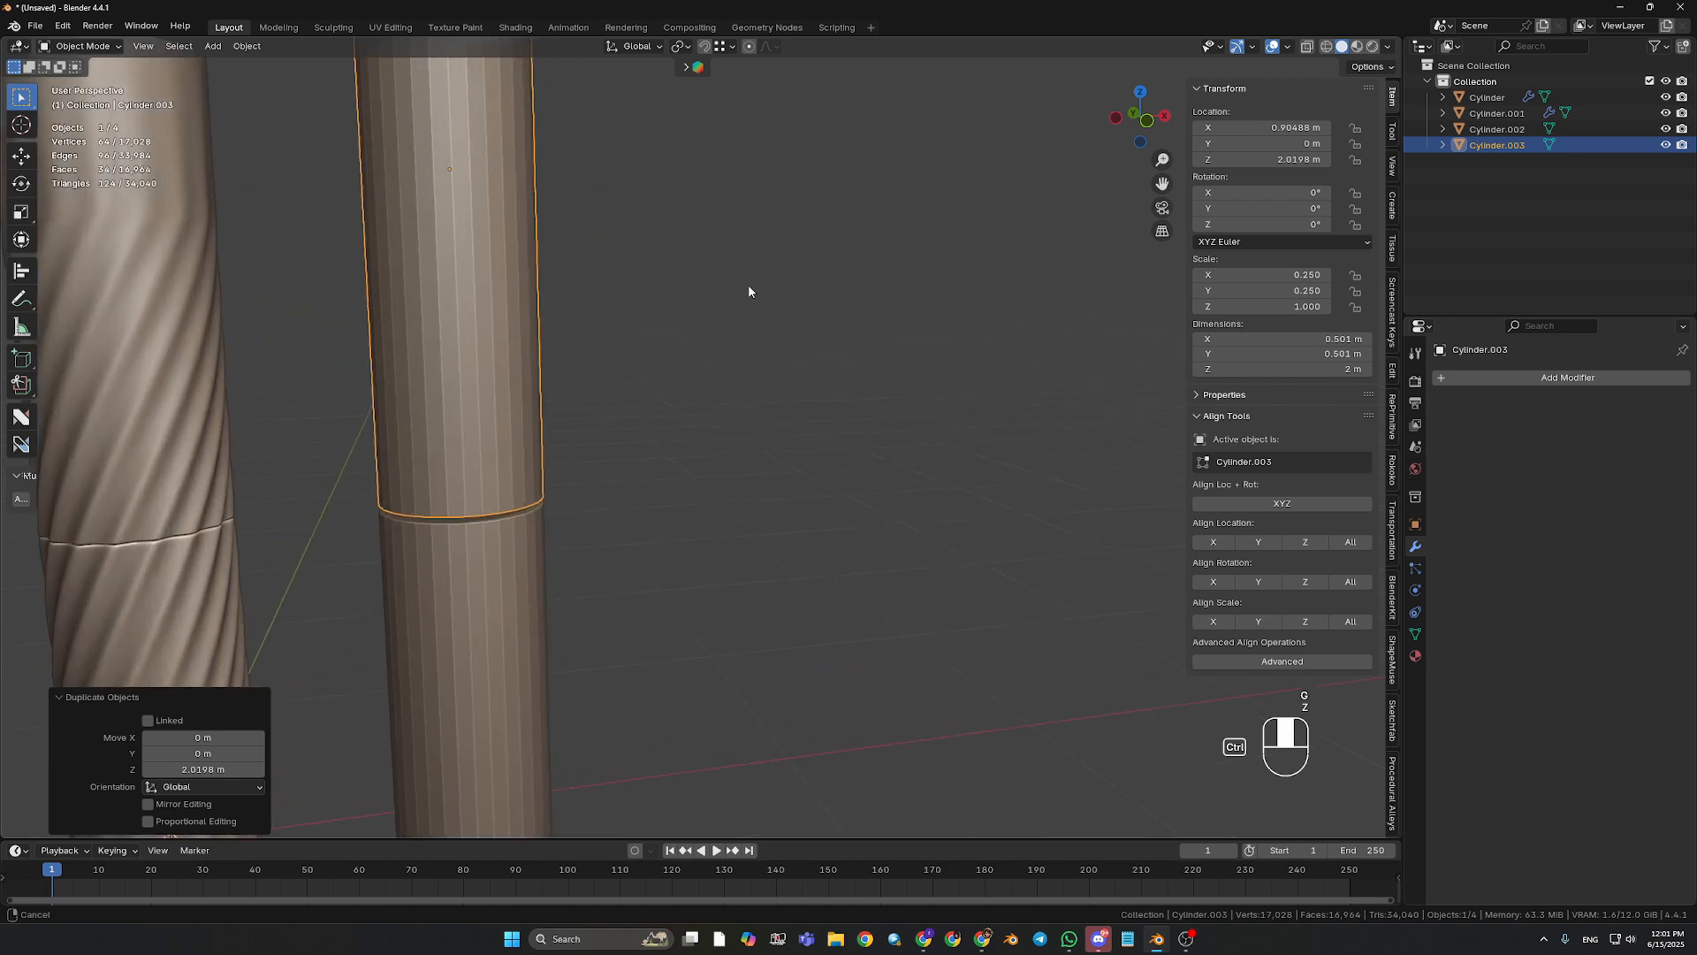
- Set the origin of the second column's upper cylinder to its bottom
middle_drag(748, 291, 820, 332)
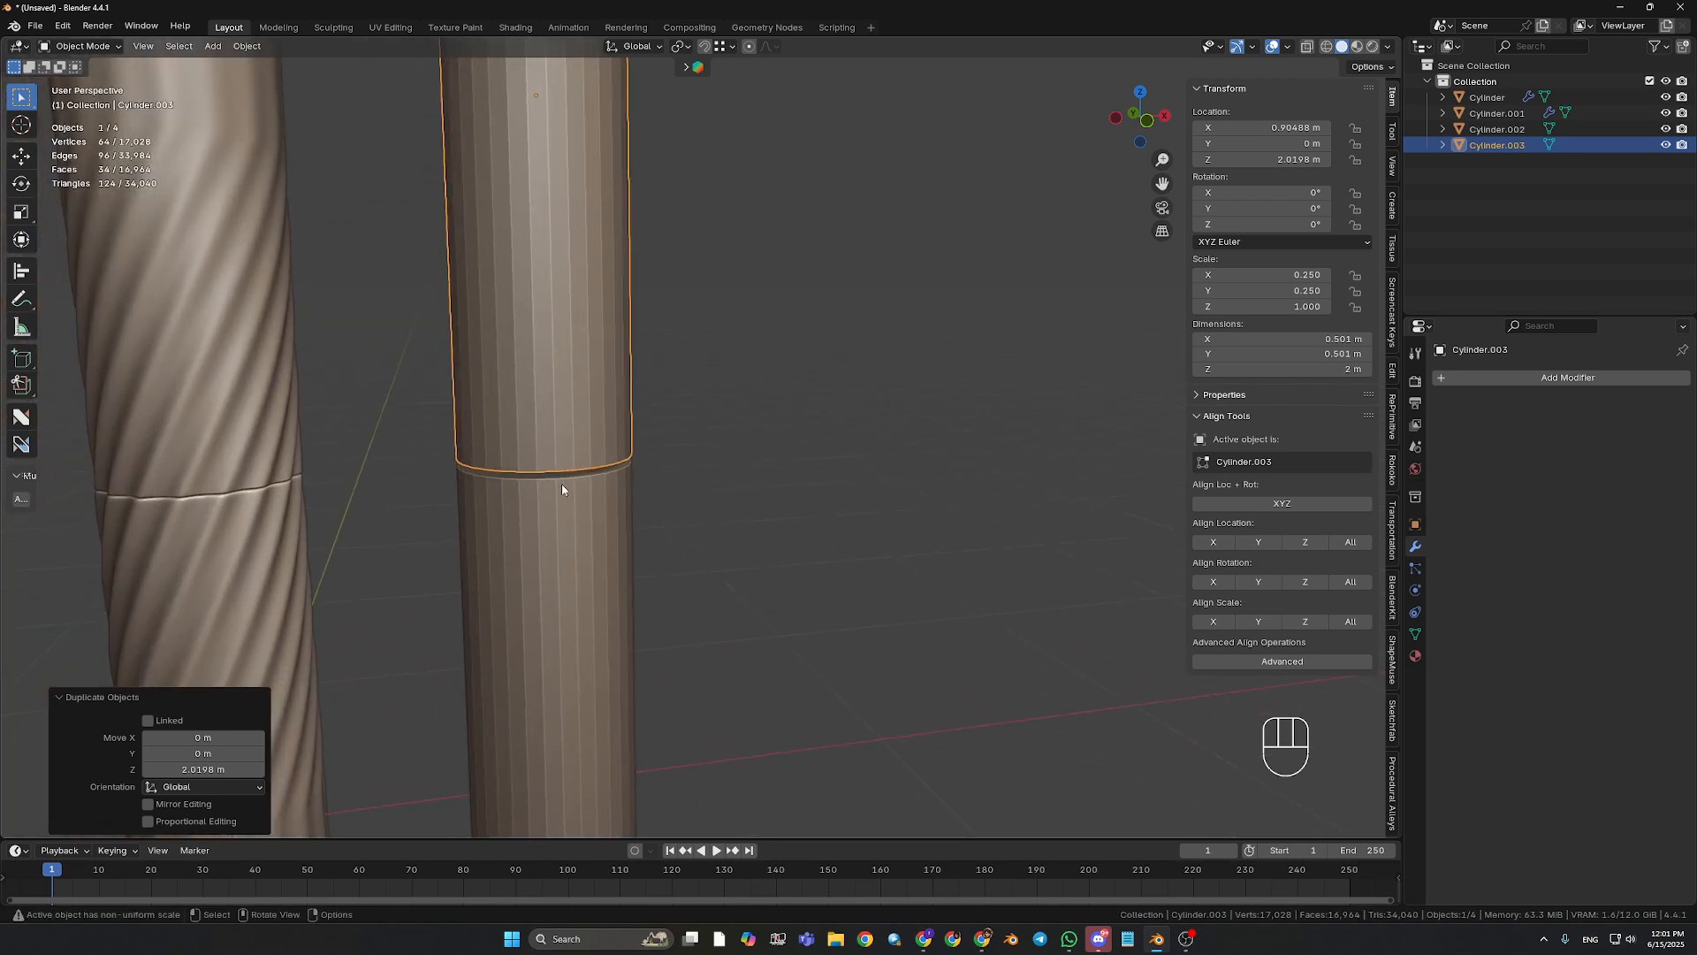
key(shift+s)
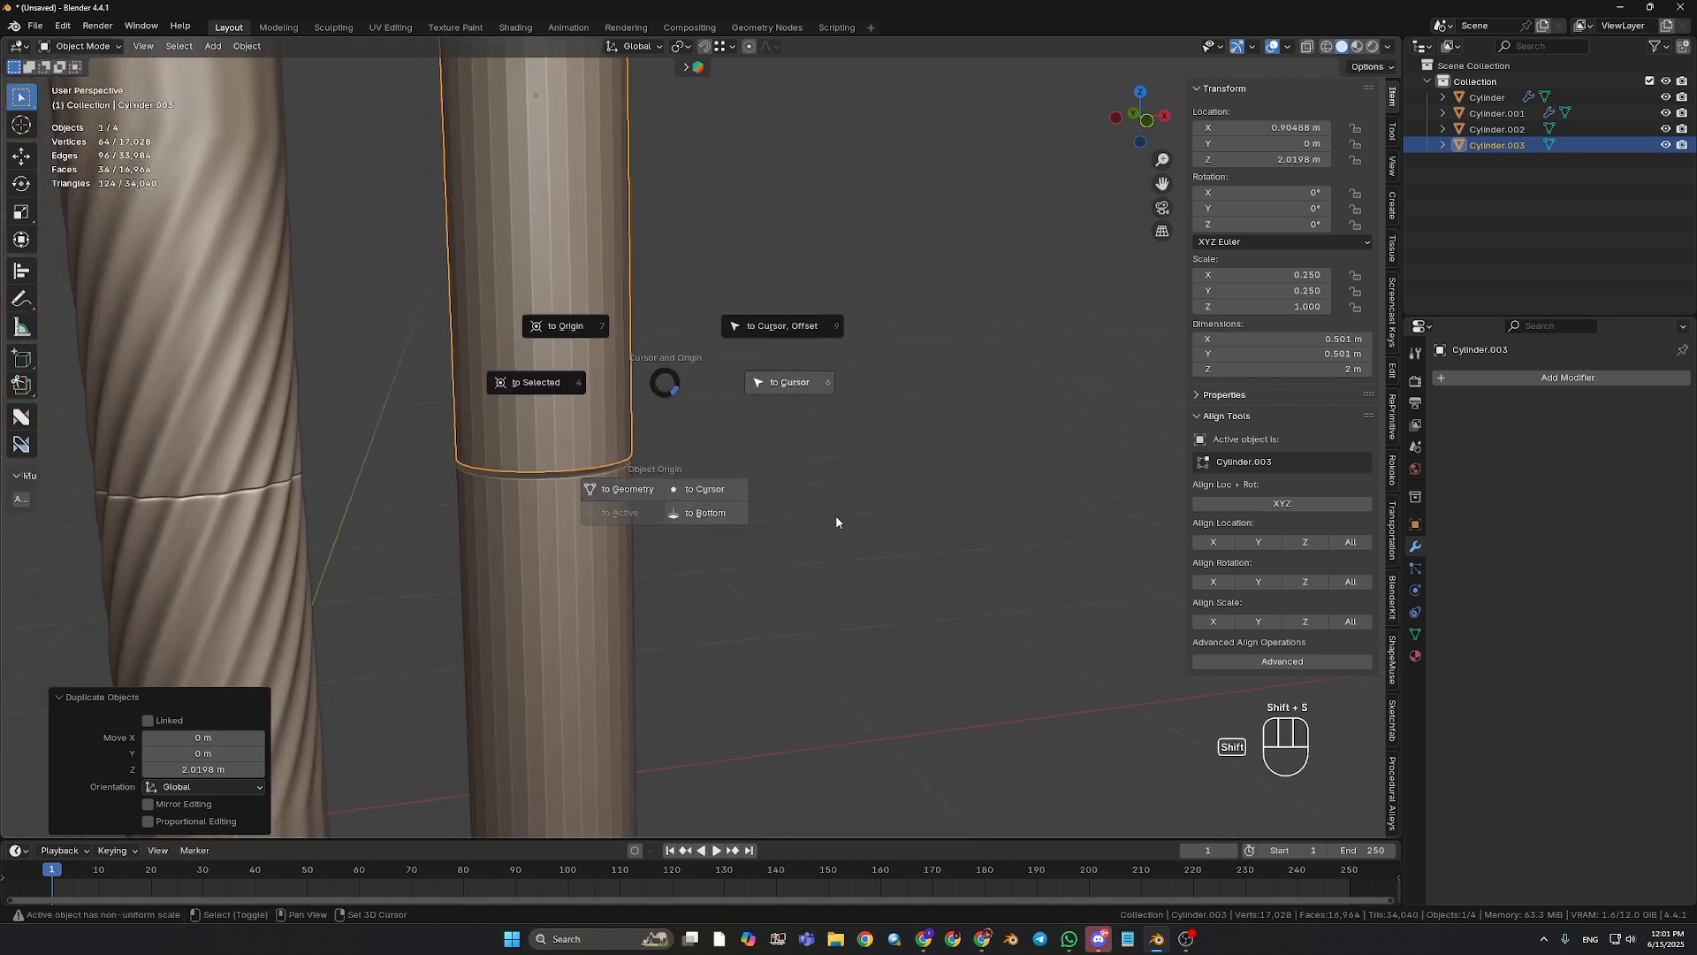
click(704, 522)
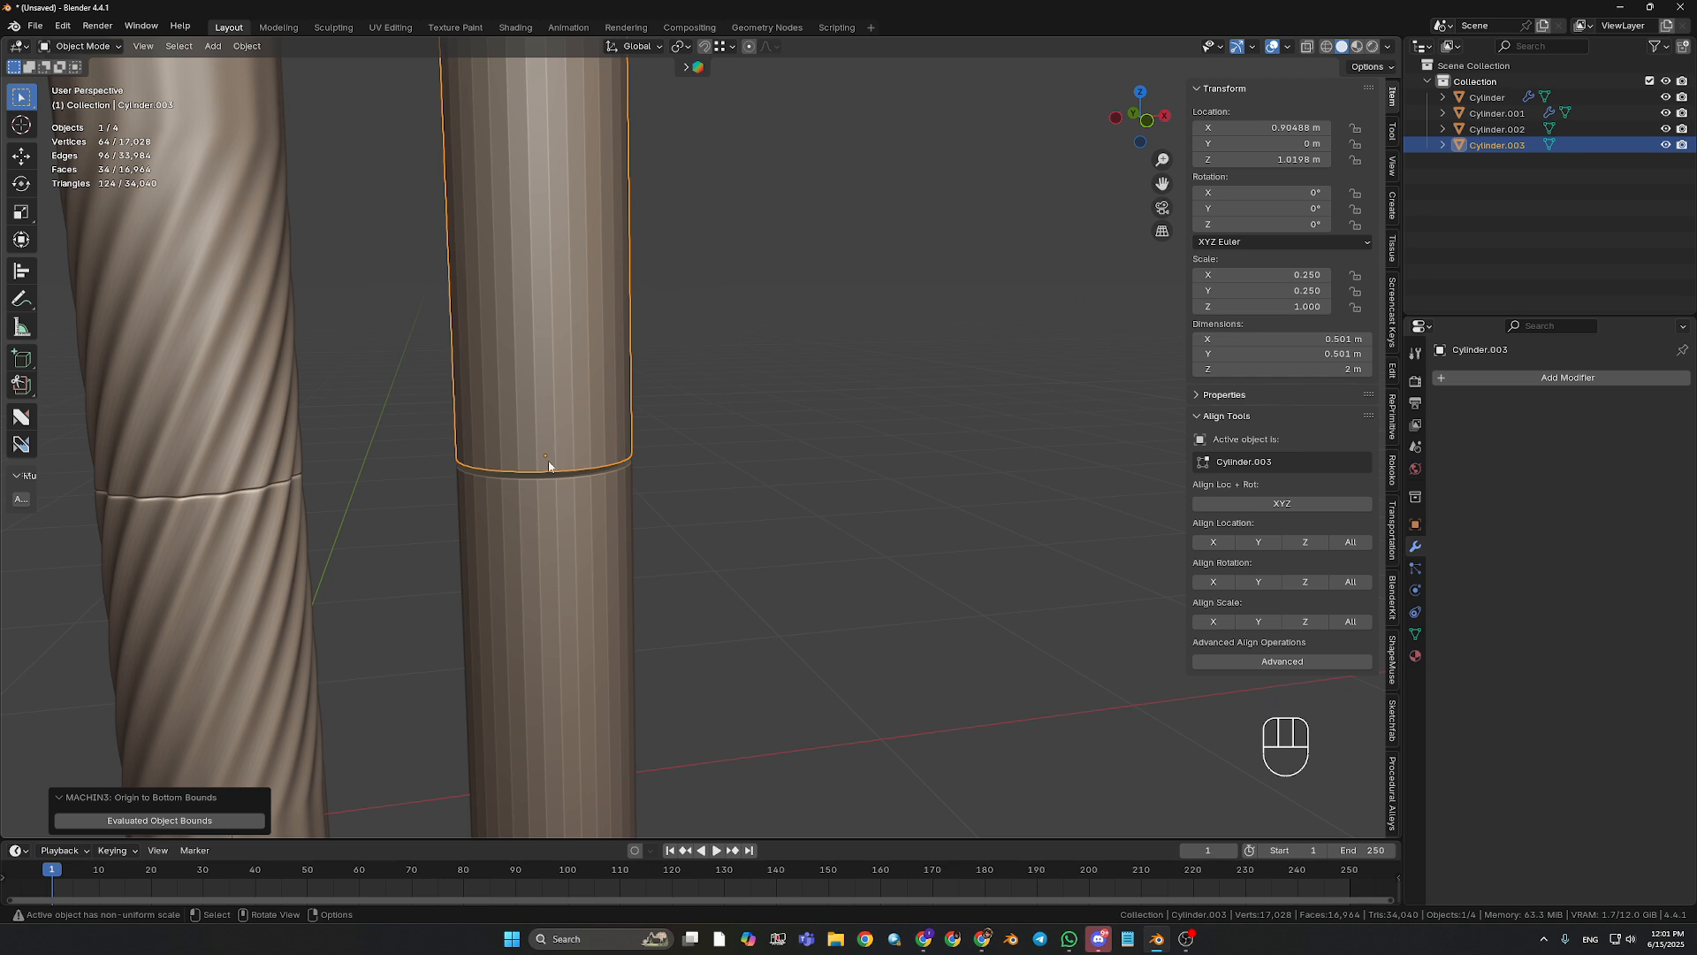
- Set the origin of the second column's lower cylinder to its top face
click(561, 561)
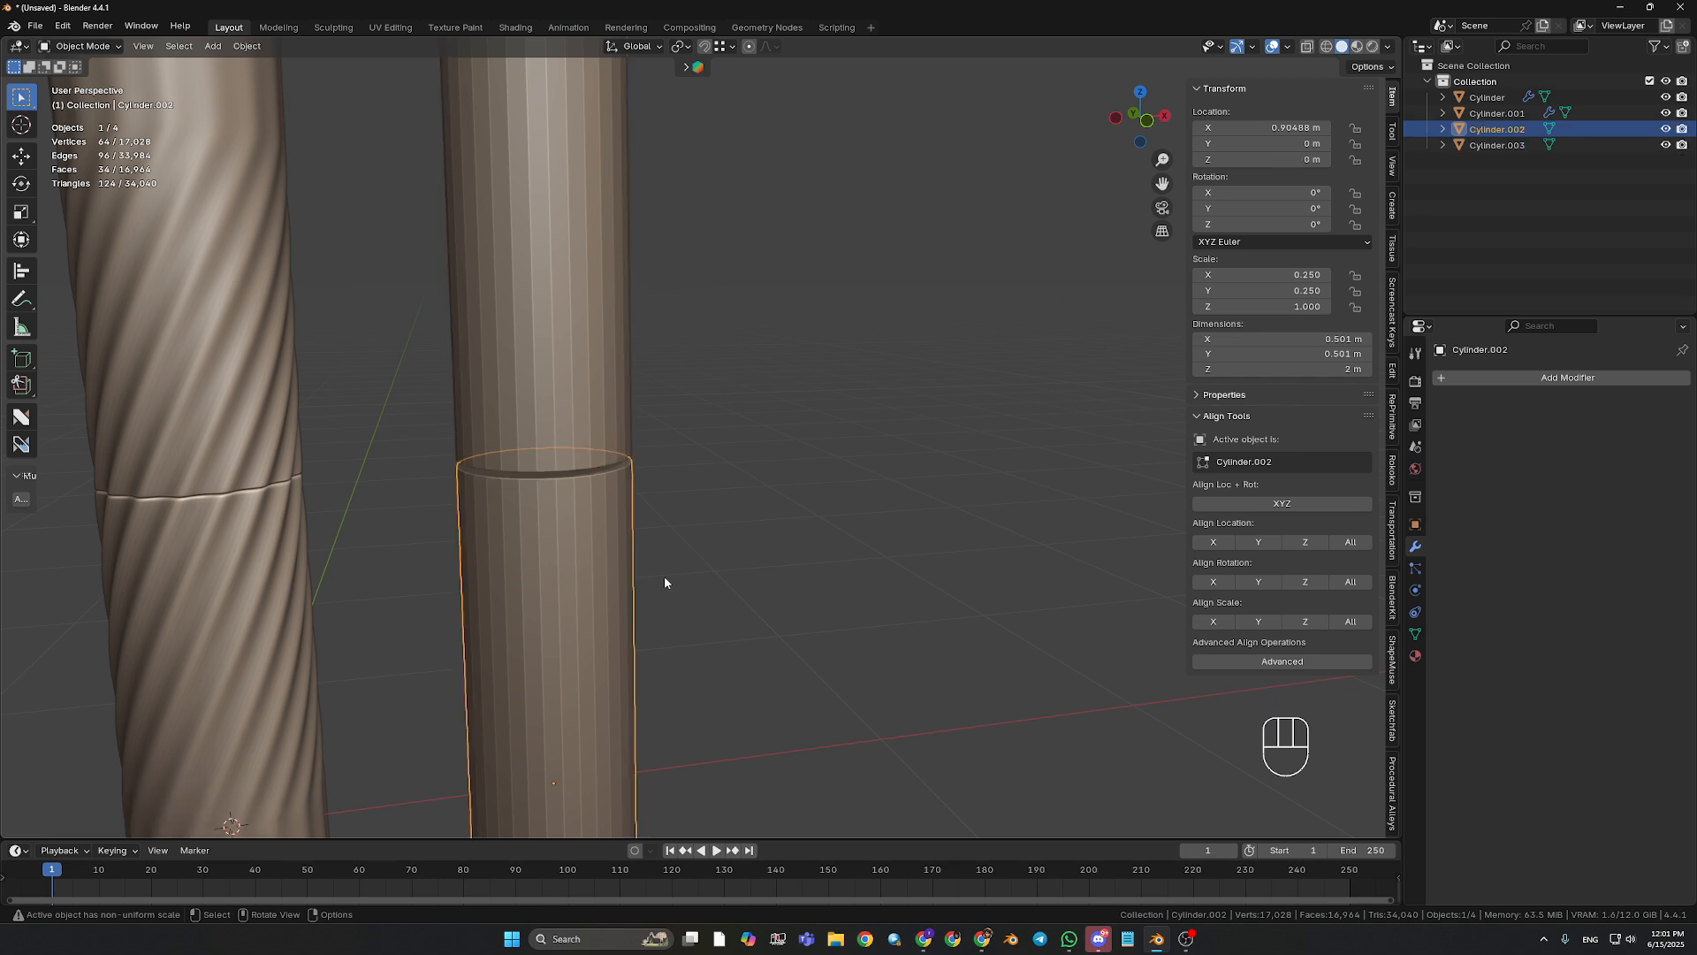
key(Tab)
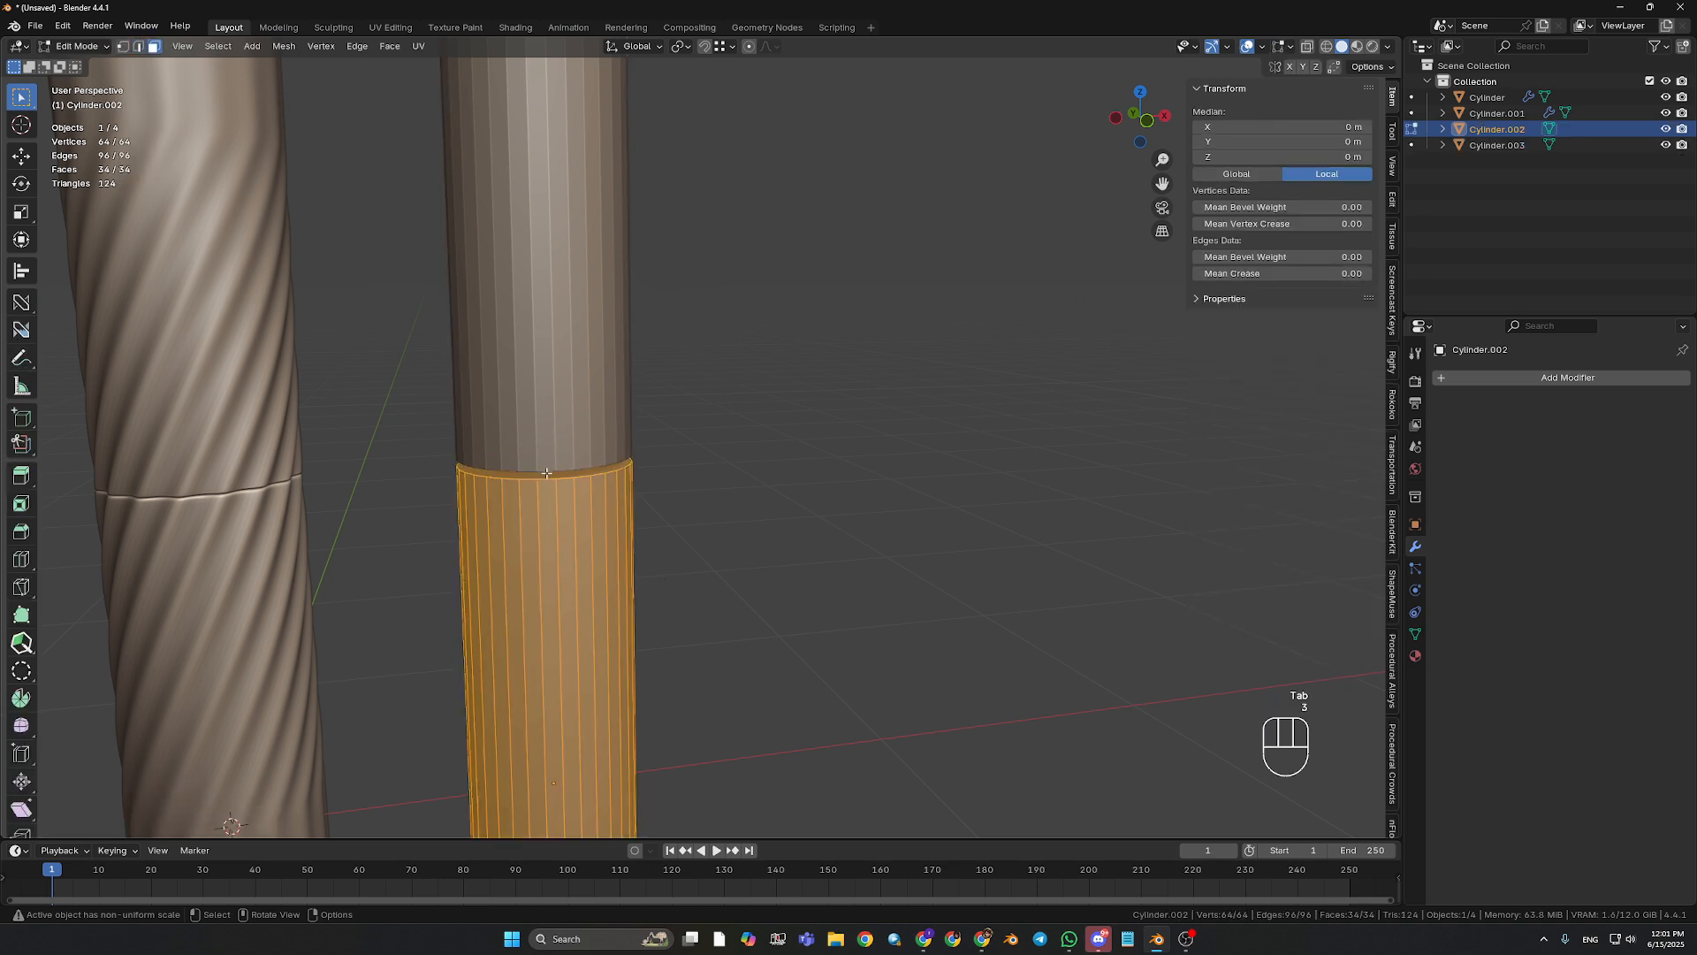
key(3)
key(shift+s)
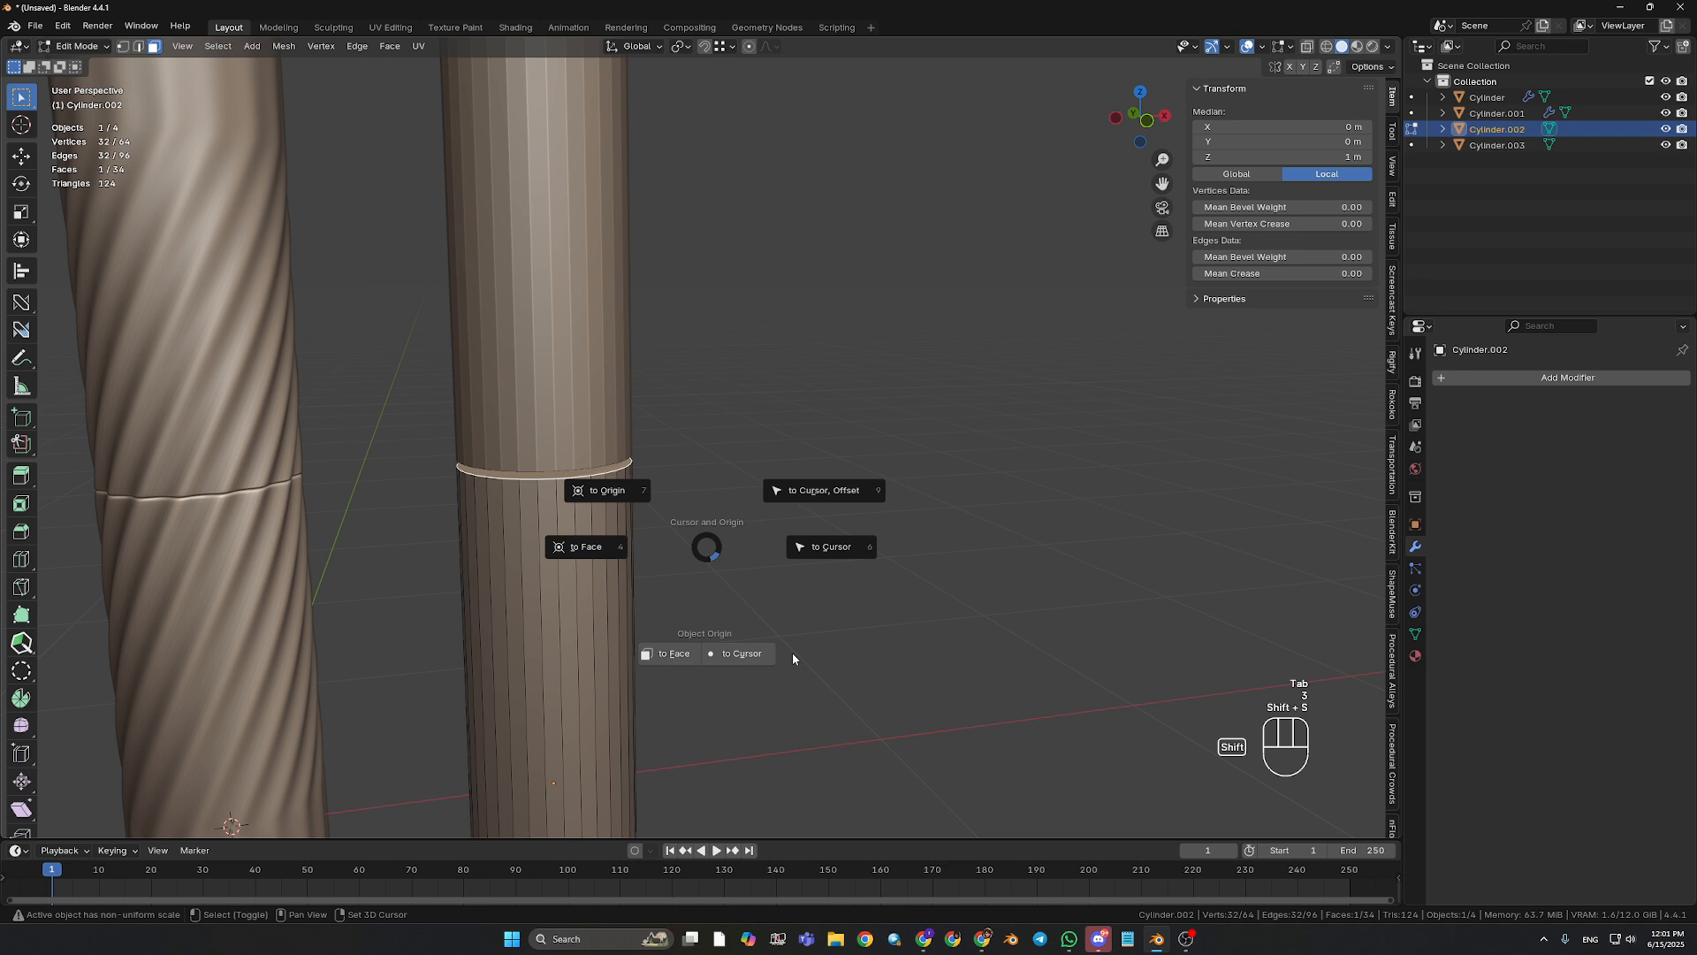
click(651, 653)
key(shift+s)
click(599, 782)
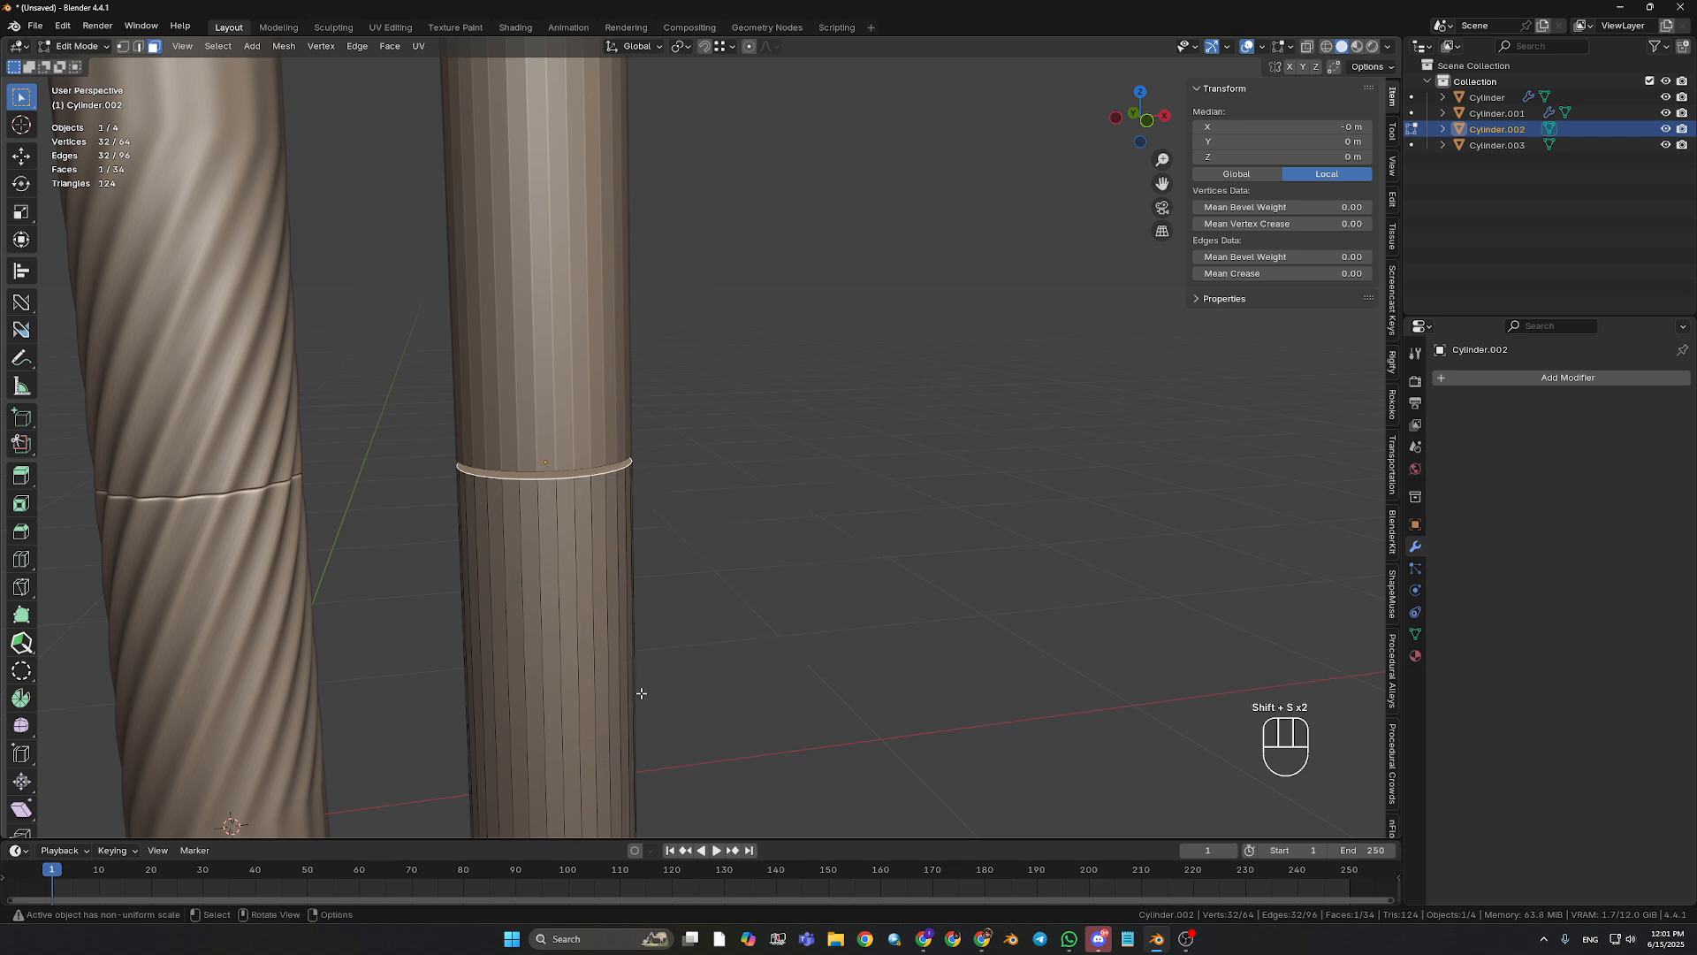
key(Tab)
- Apply the scale of both the lower and the upper cylinder of the second column
key(ctrl+a)
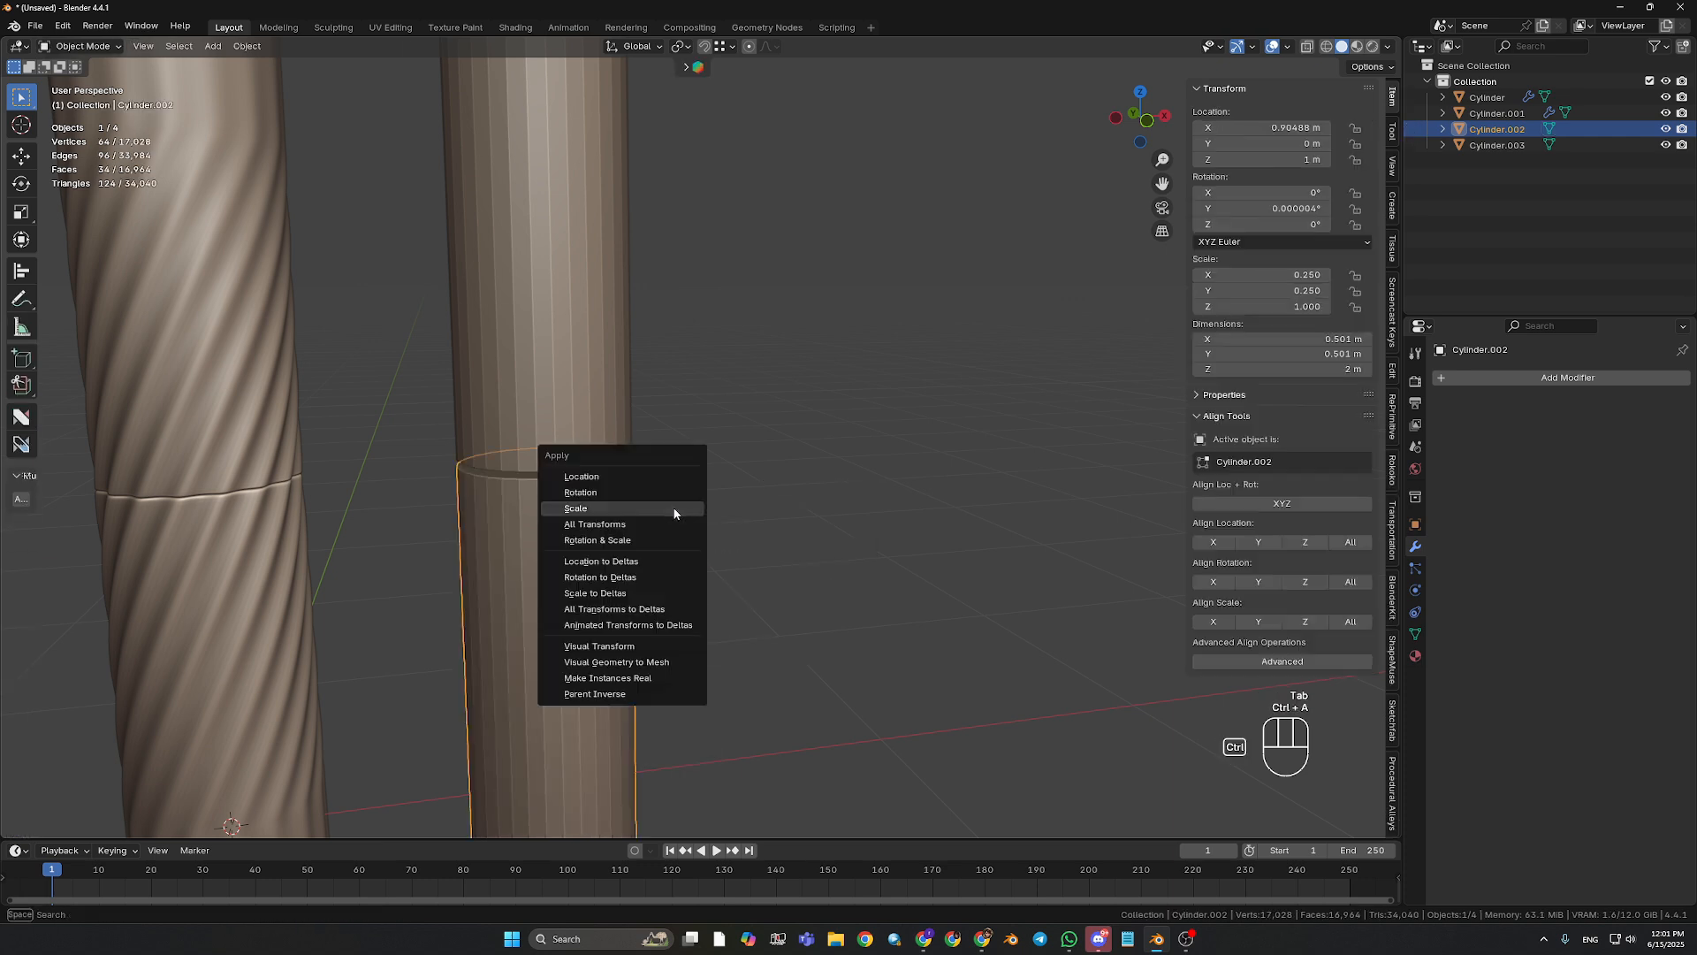
click(672, 508)
click(625, 405)
key(ctrl+a)
click(629, 400)
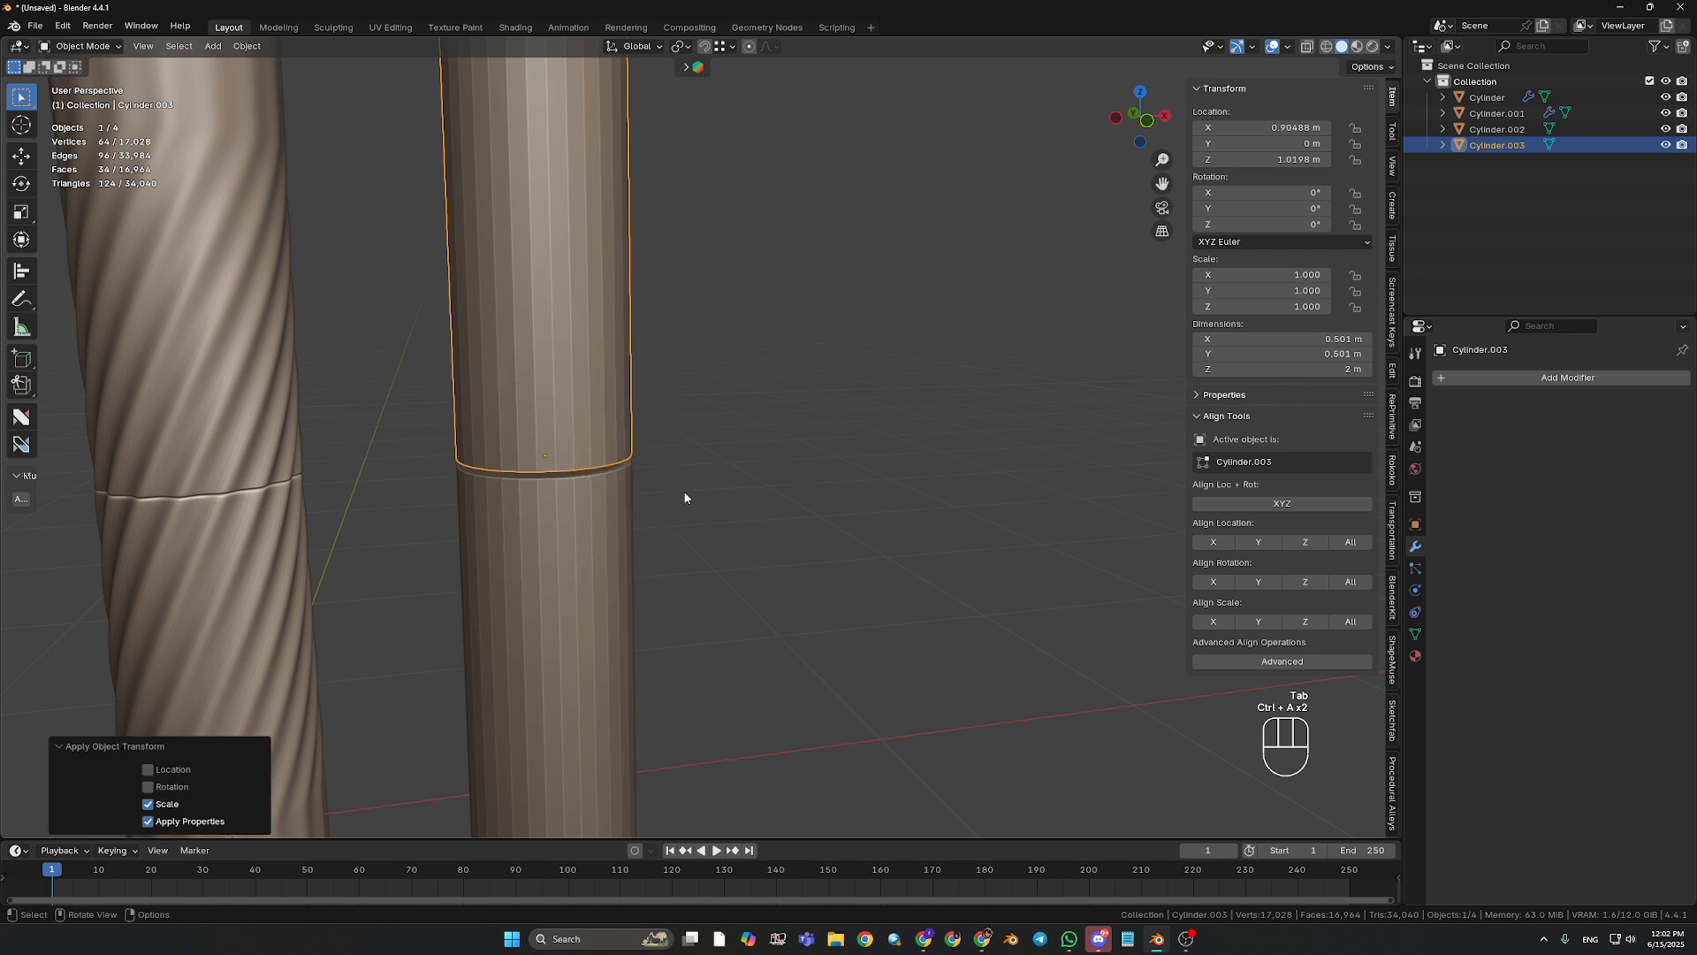
- Move the second column's upper cylinder down about 0.012 m along Z to close the gap above the lower one
shift+middle_drag(682, 497, 799, 532)
scroll(788, 500, down, 2)
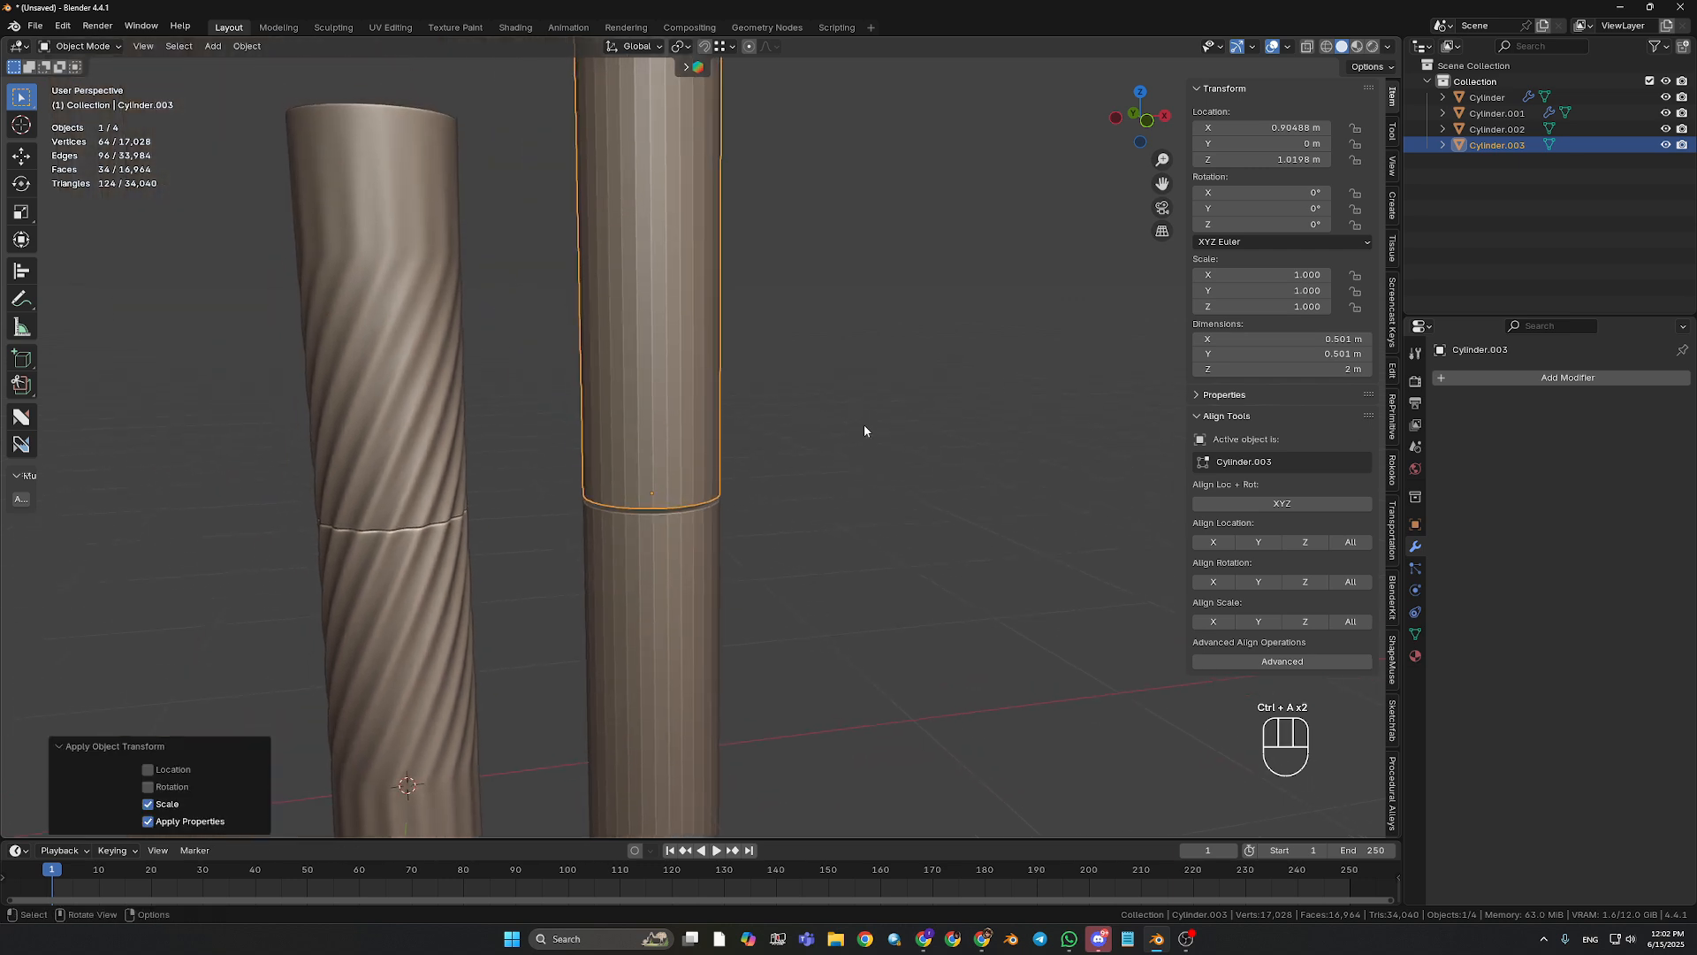
scroll(863, 429, down, 2)
shift+middle_drag(855, 439, 911, 526)
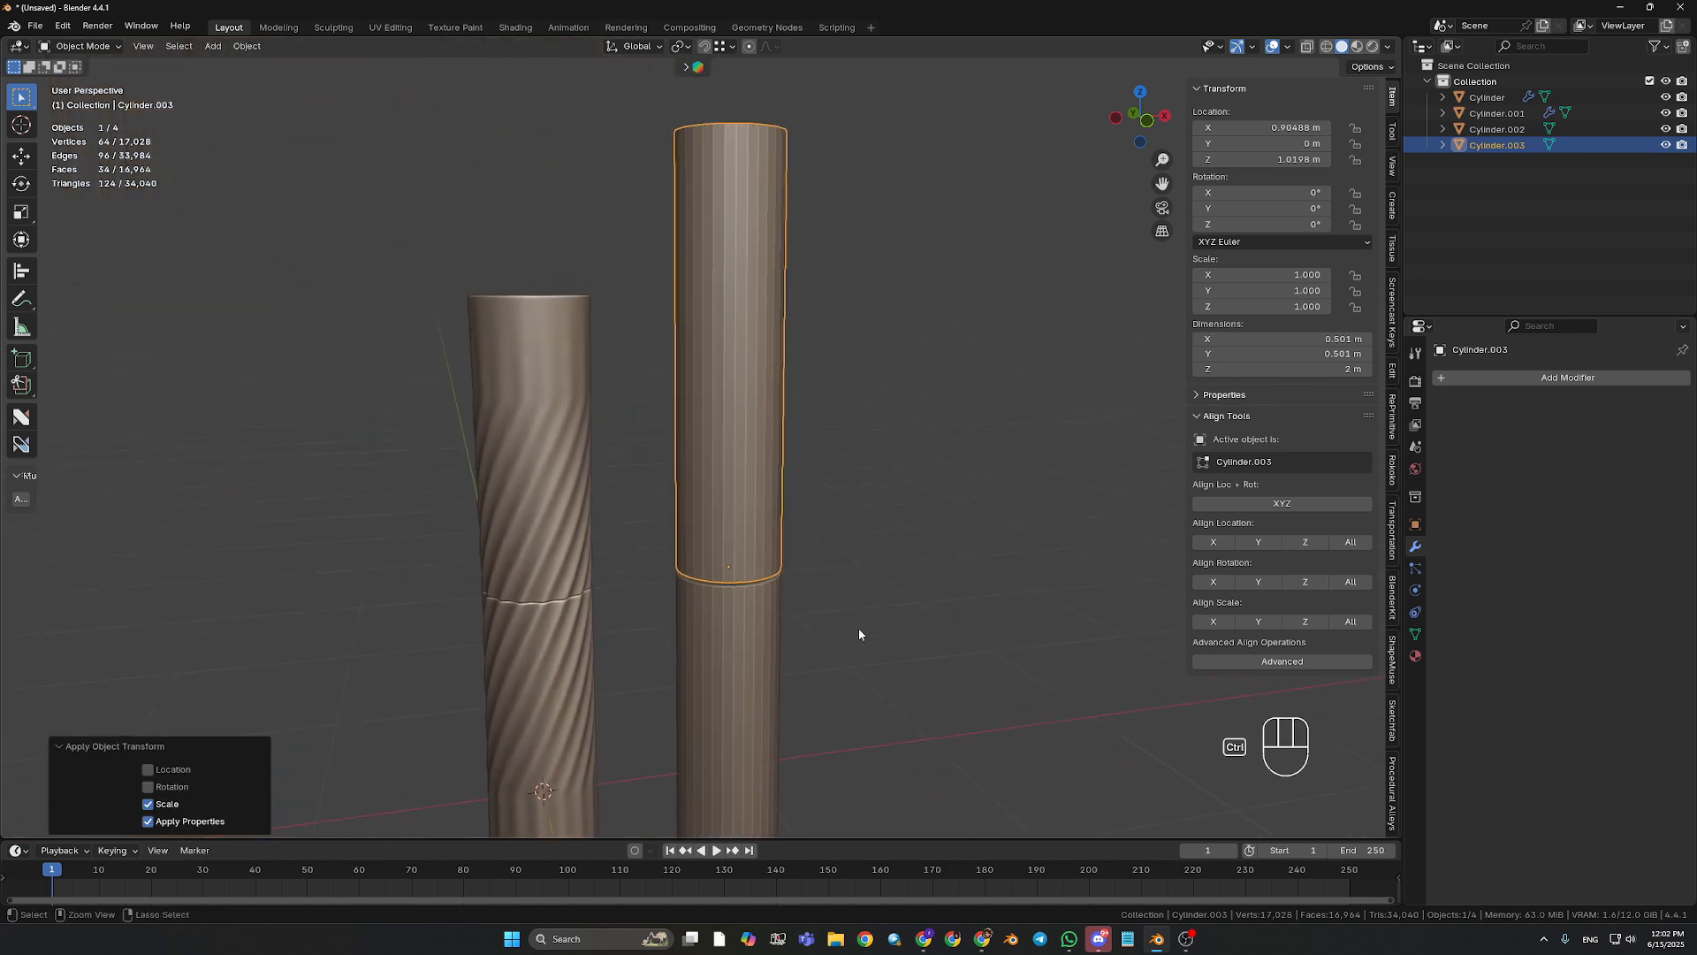
ctrl+middle_drag(857, 628, 940, 374)
key(g)
key(z)
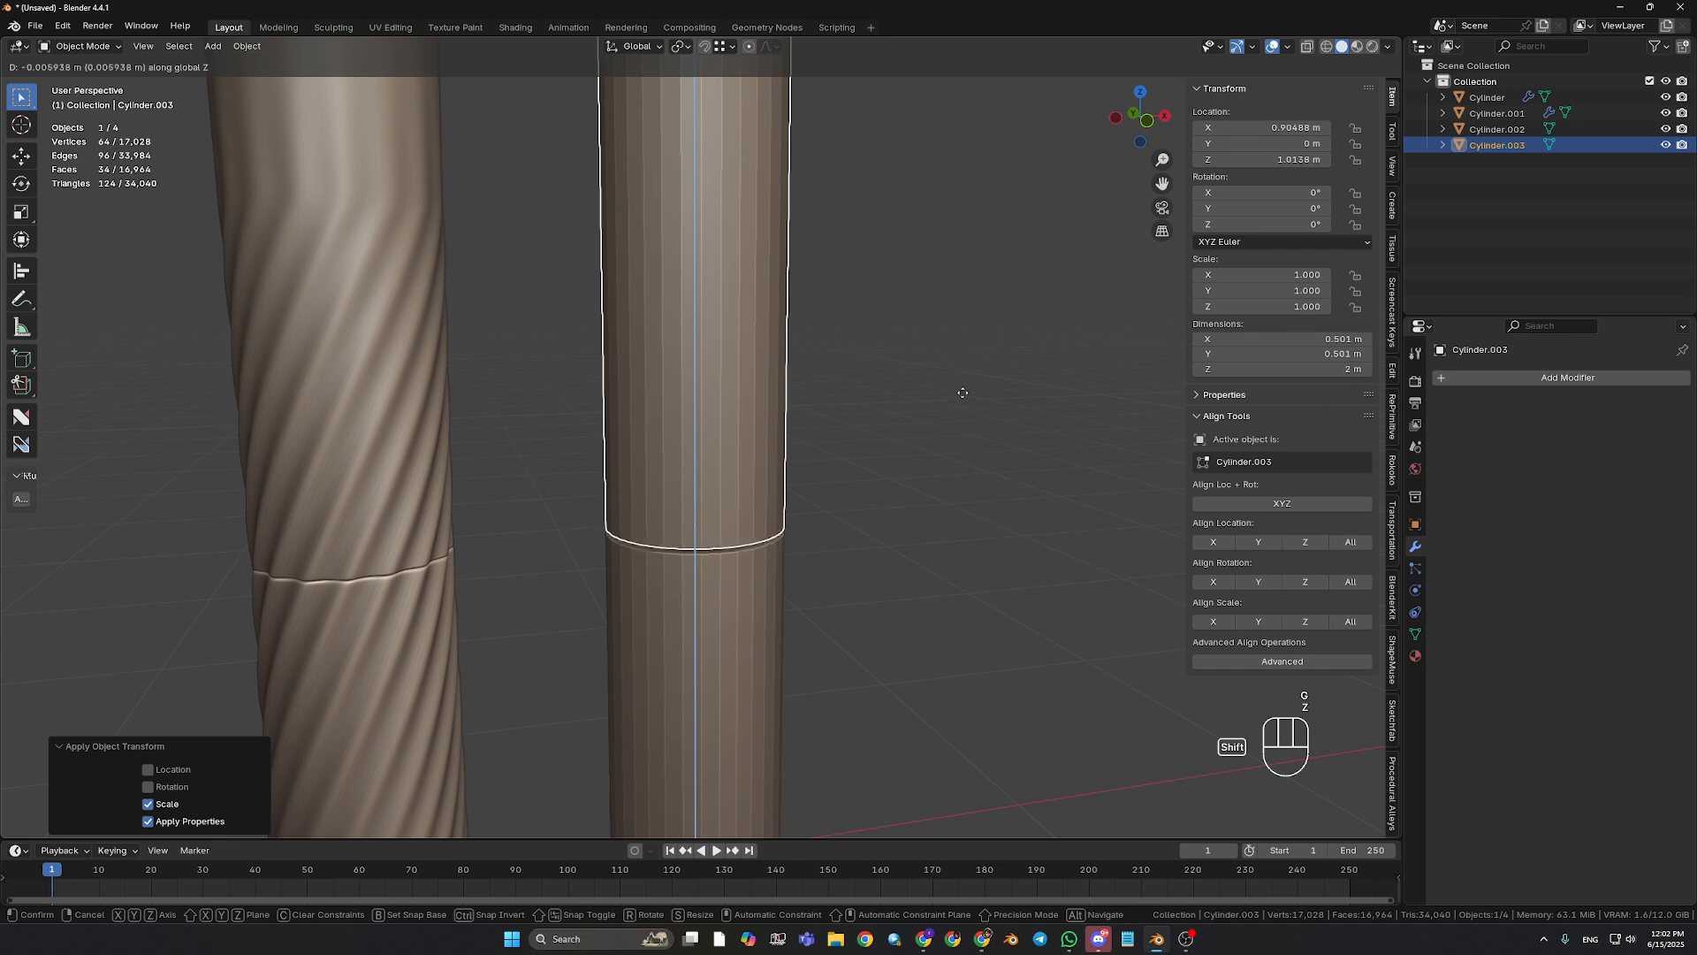
click(966, 411)
- Scale the upper cylinder to about 0.646 along Z to match the twisted column's height, and compare both columns in front view
shift+middle_drag(890, 557, 842, 458)
scroll(845, 465, down, 1)
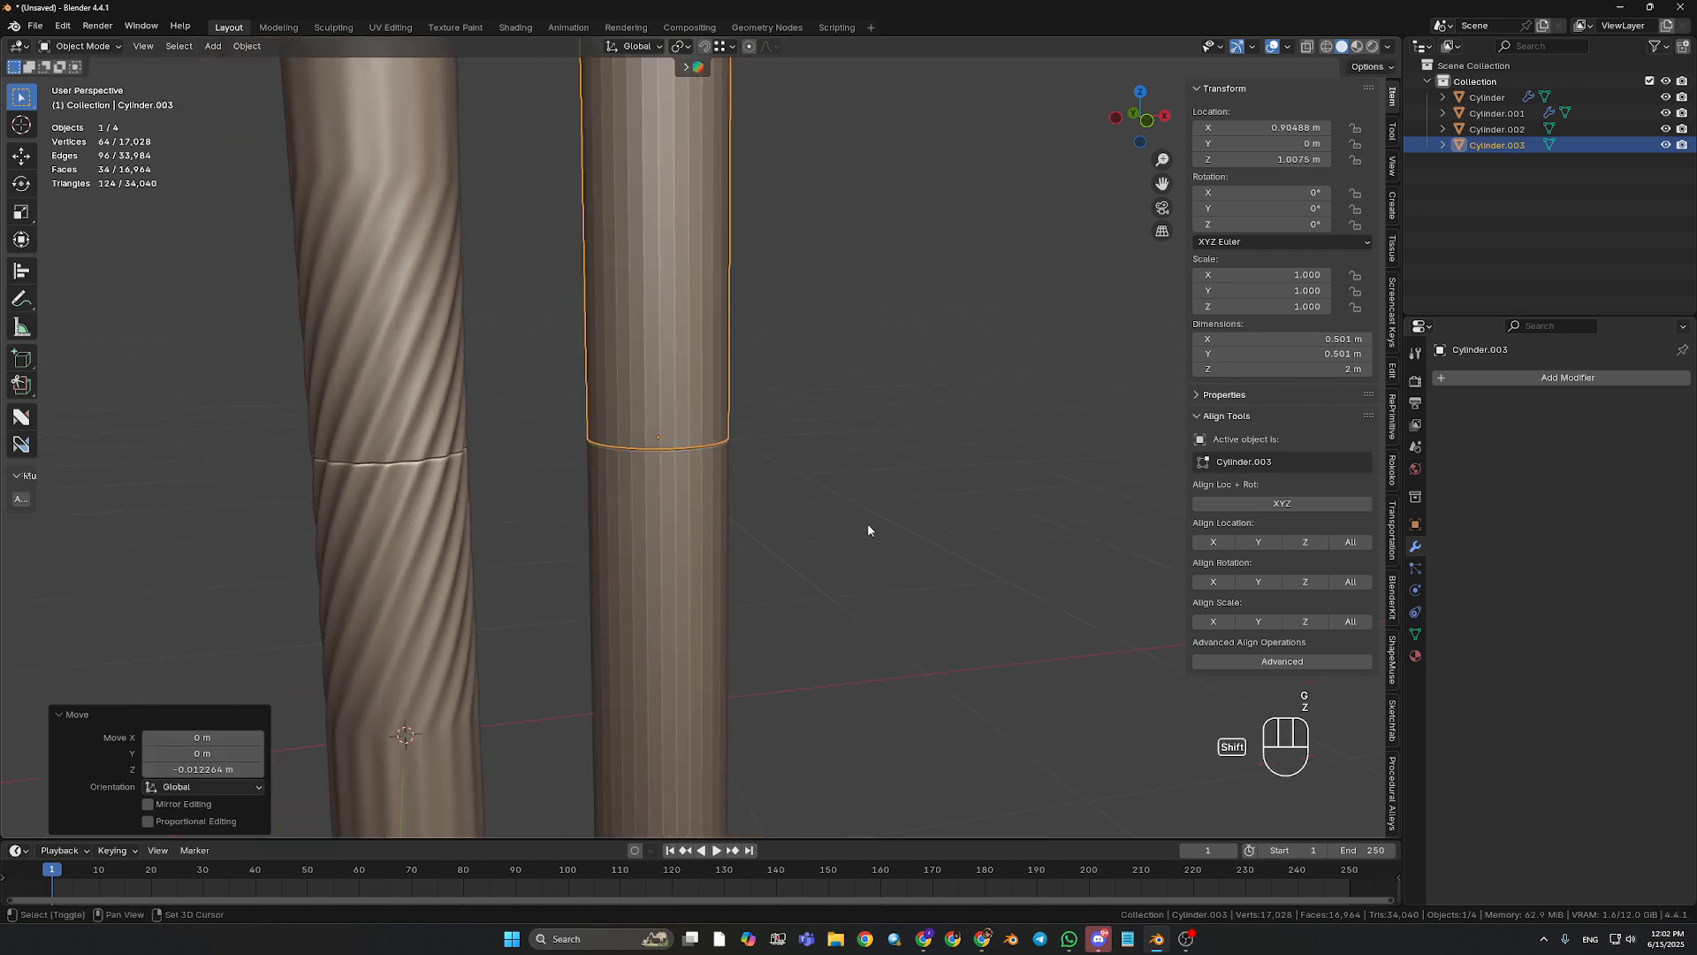
scroll(854, 429, down, 1)
shift+middle_drag(868, 530, 777, 485)
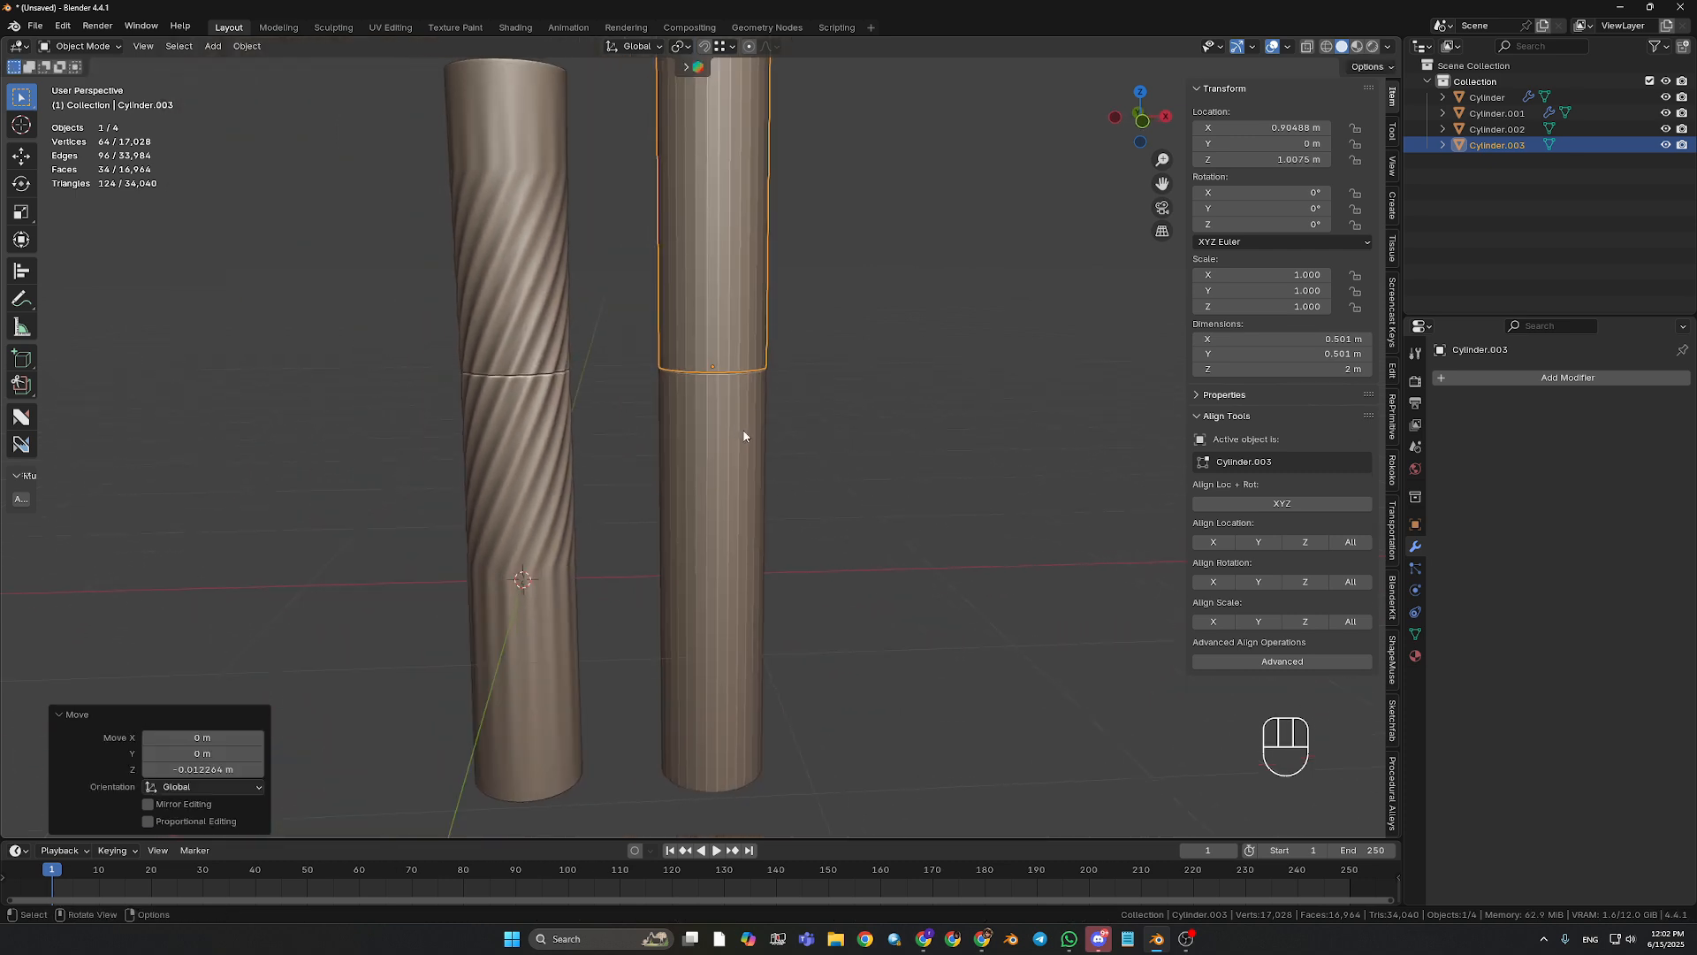
scroll(747, 433, down, 1)
key(s)
key(z)
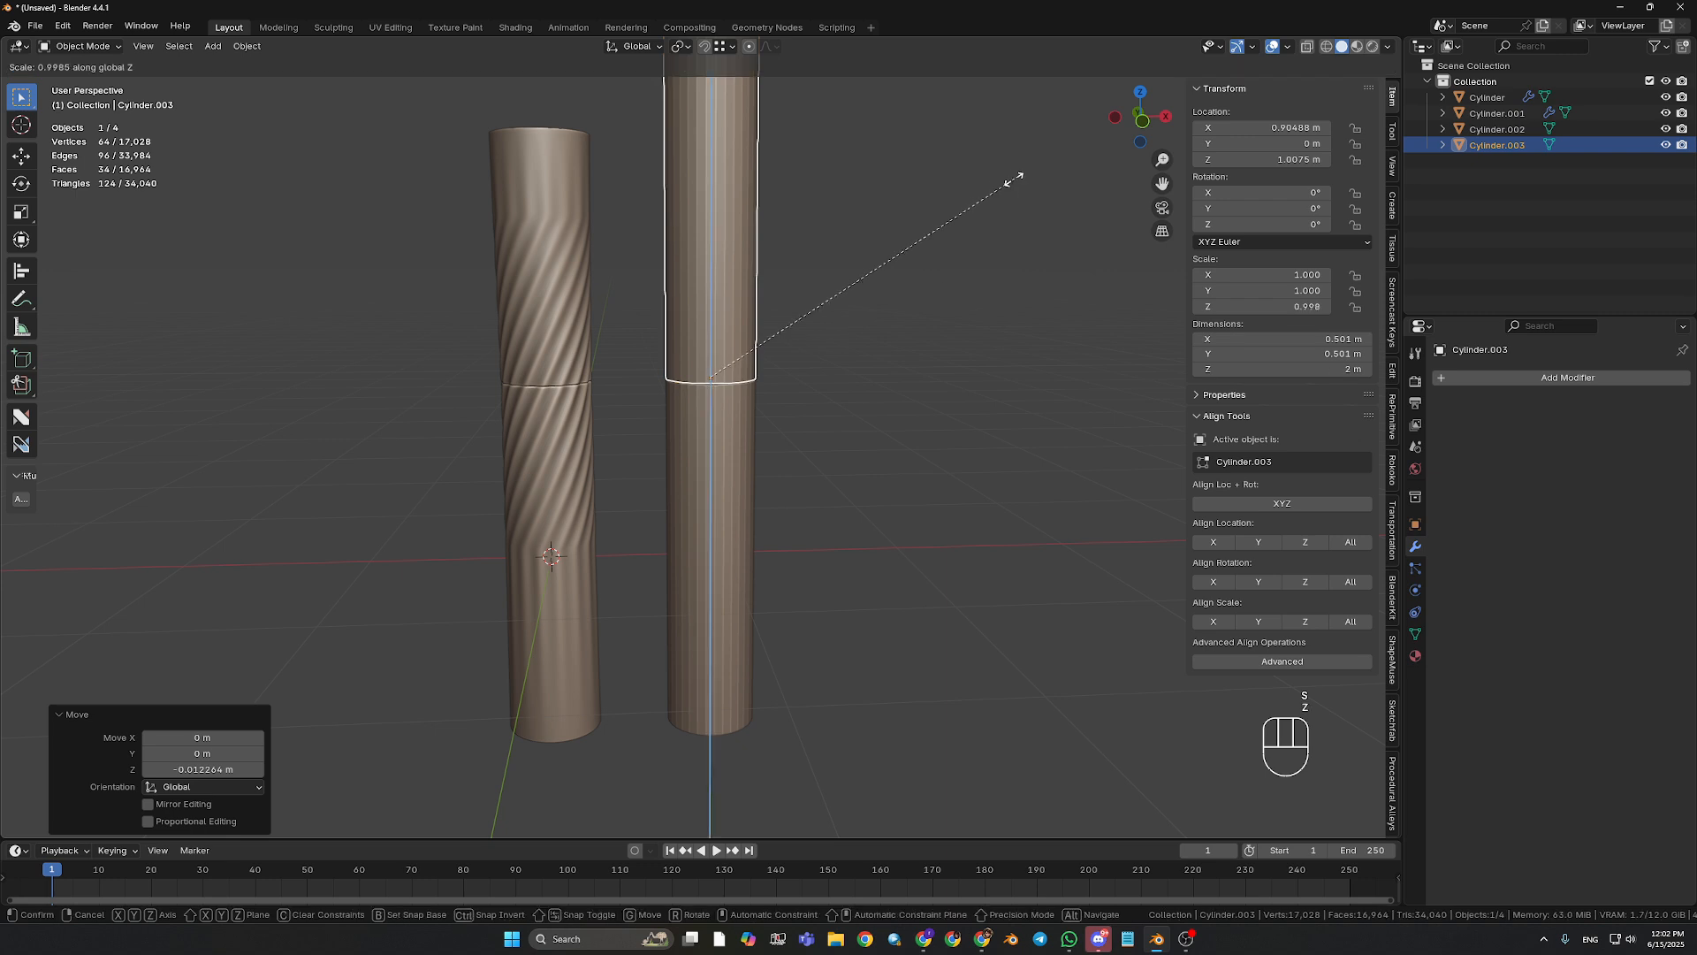
click(900, 230)
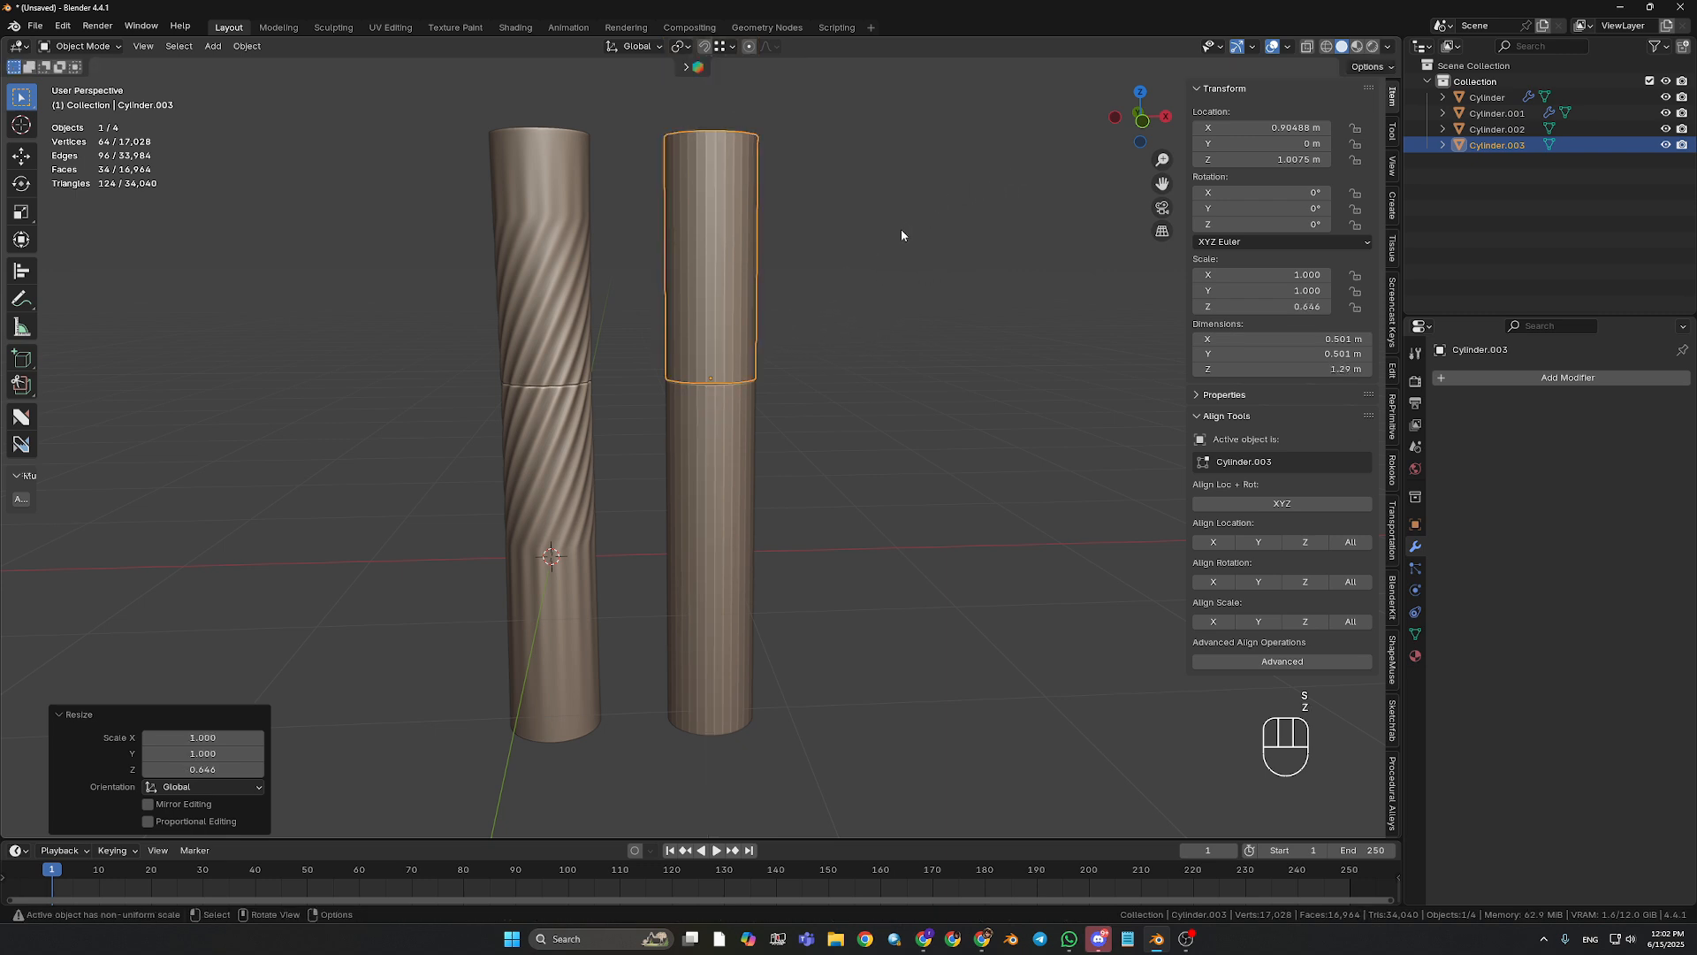
key(KP_1)
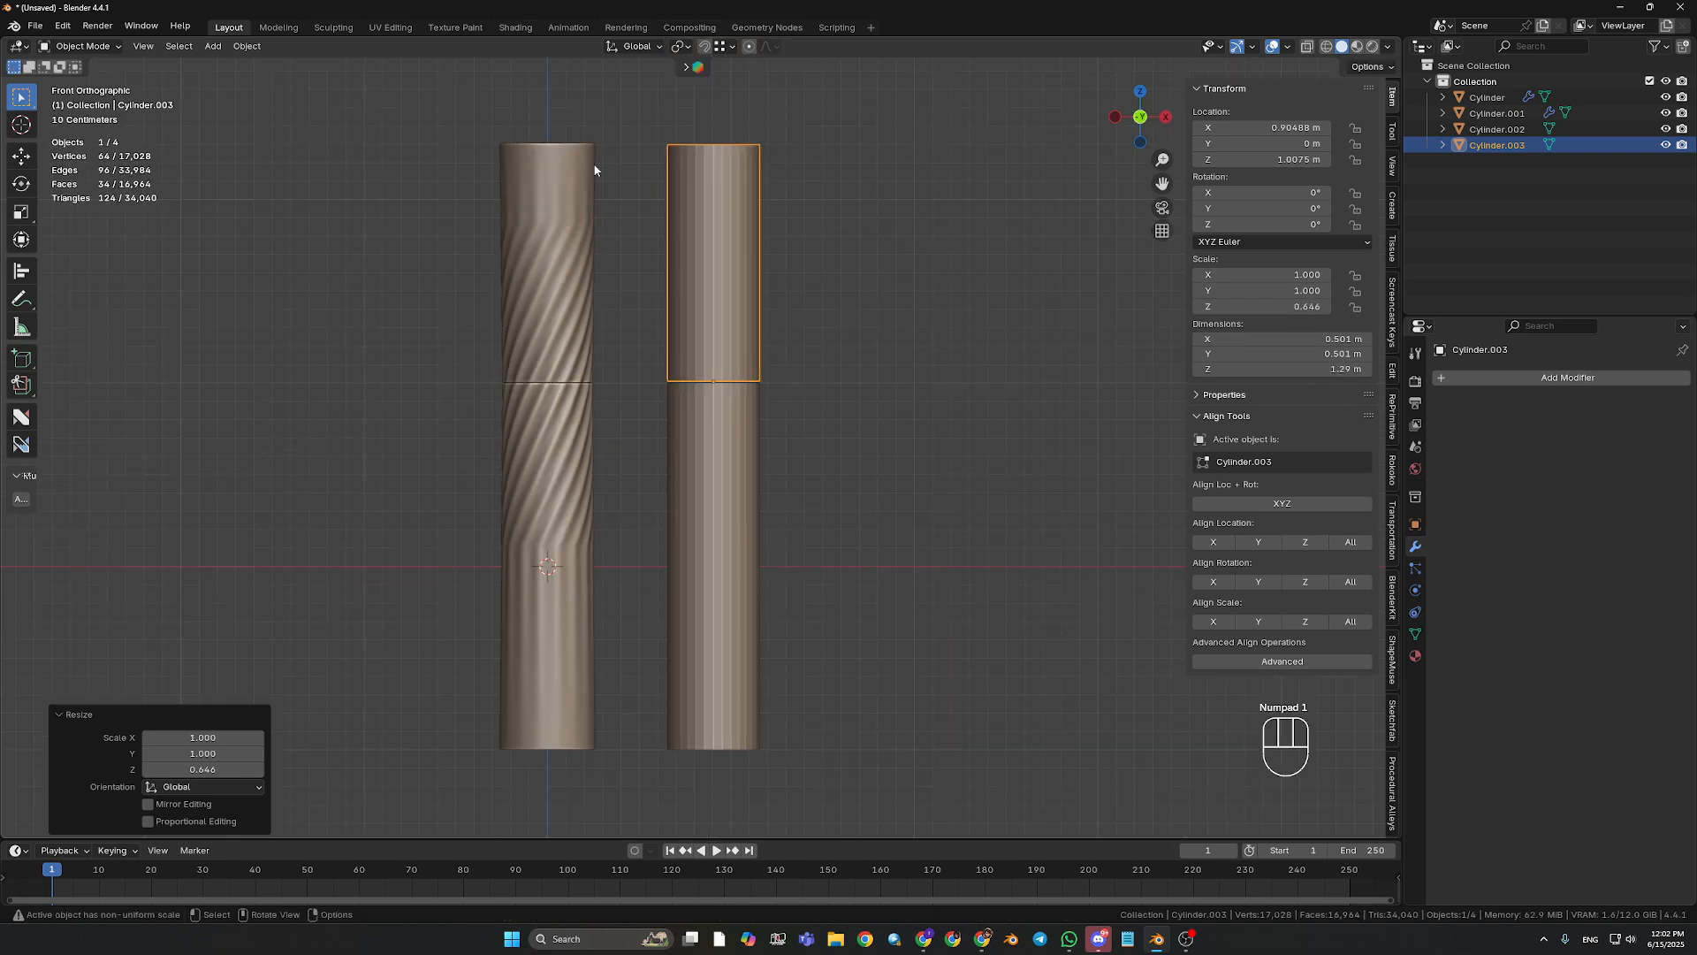
click(931, 272)
- Split the 3D viewport side by side, turn the new area into a Geometry Node Editor, and hide the 3D view's sidebar
middle_drag(799, 447, 866, 447)
shift+middle_drag(866, 447, 866, 426)
click(719, 325)
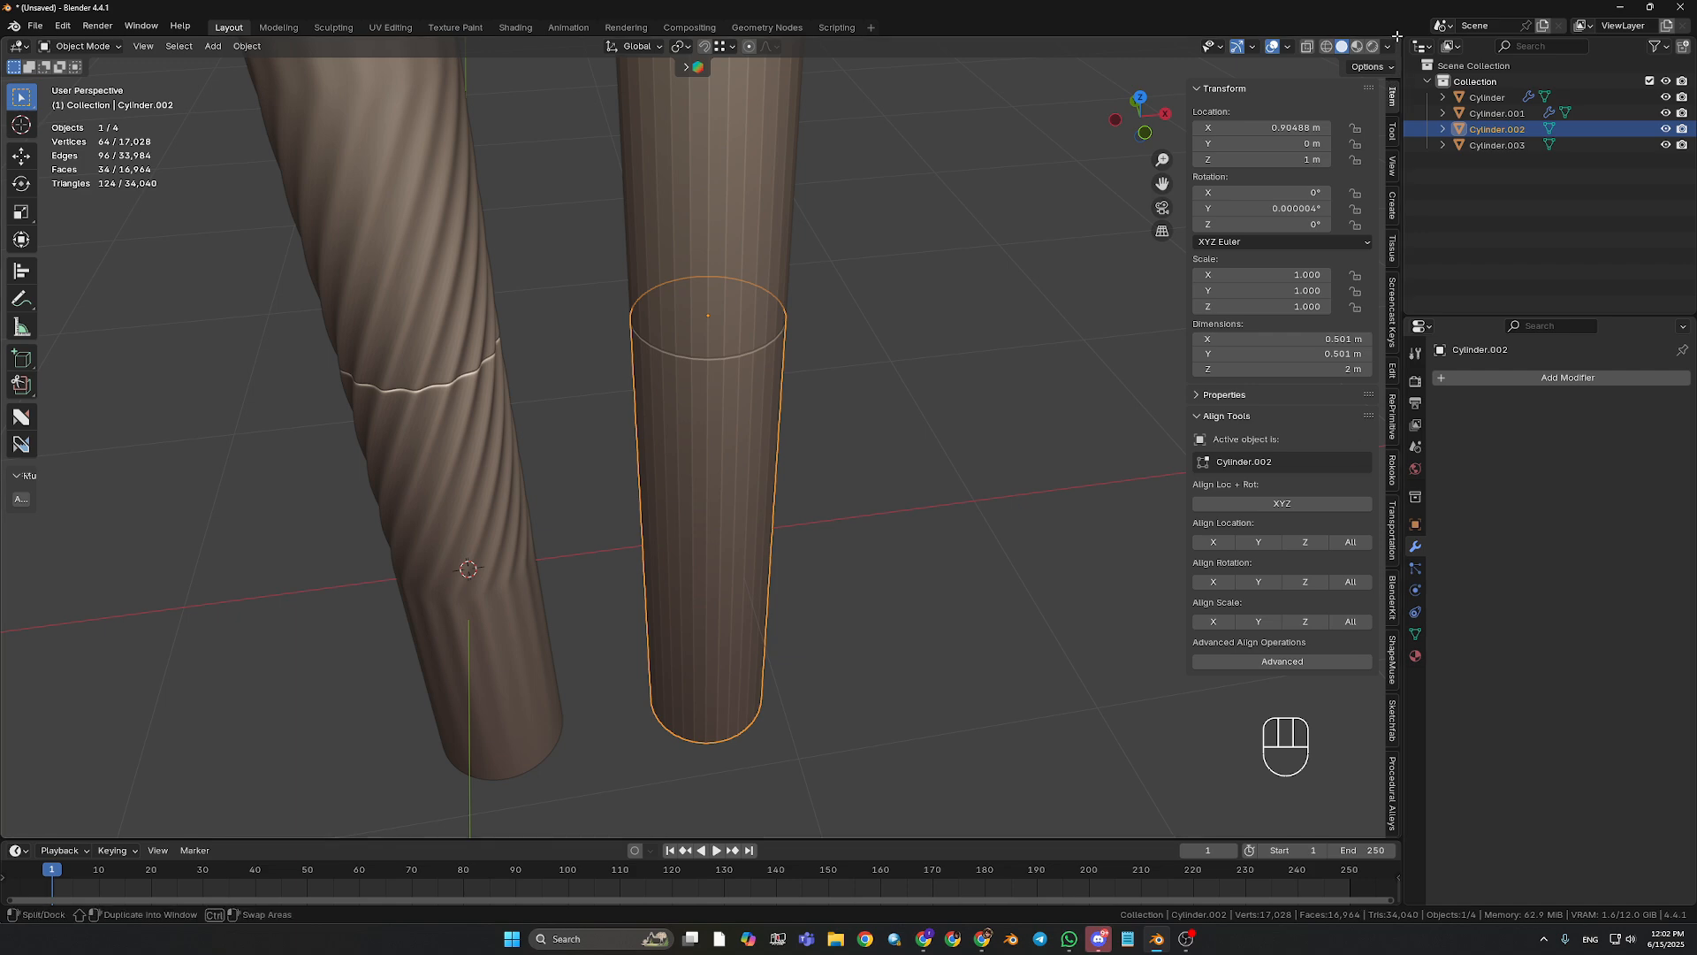
drag(1399, 40, 794, 180)
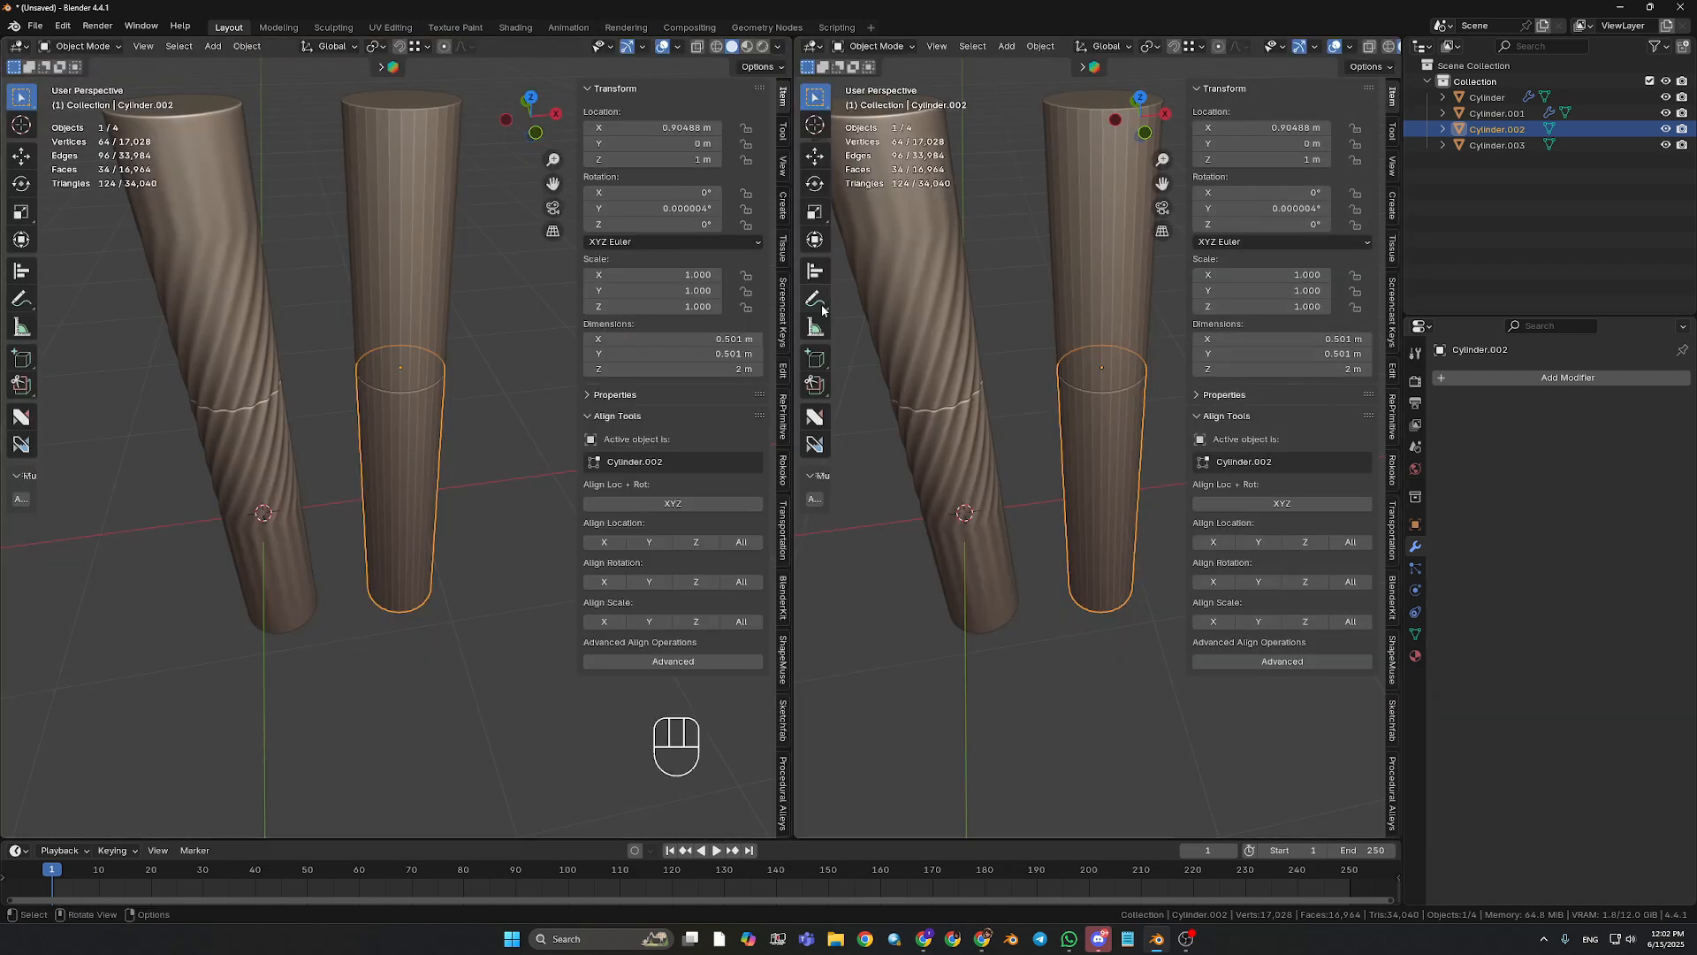
click(814, 46)
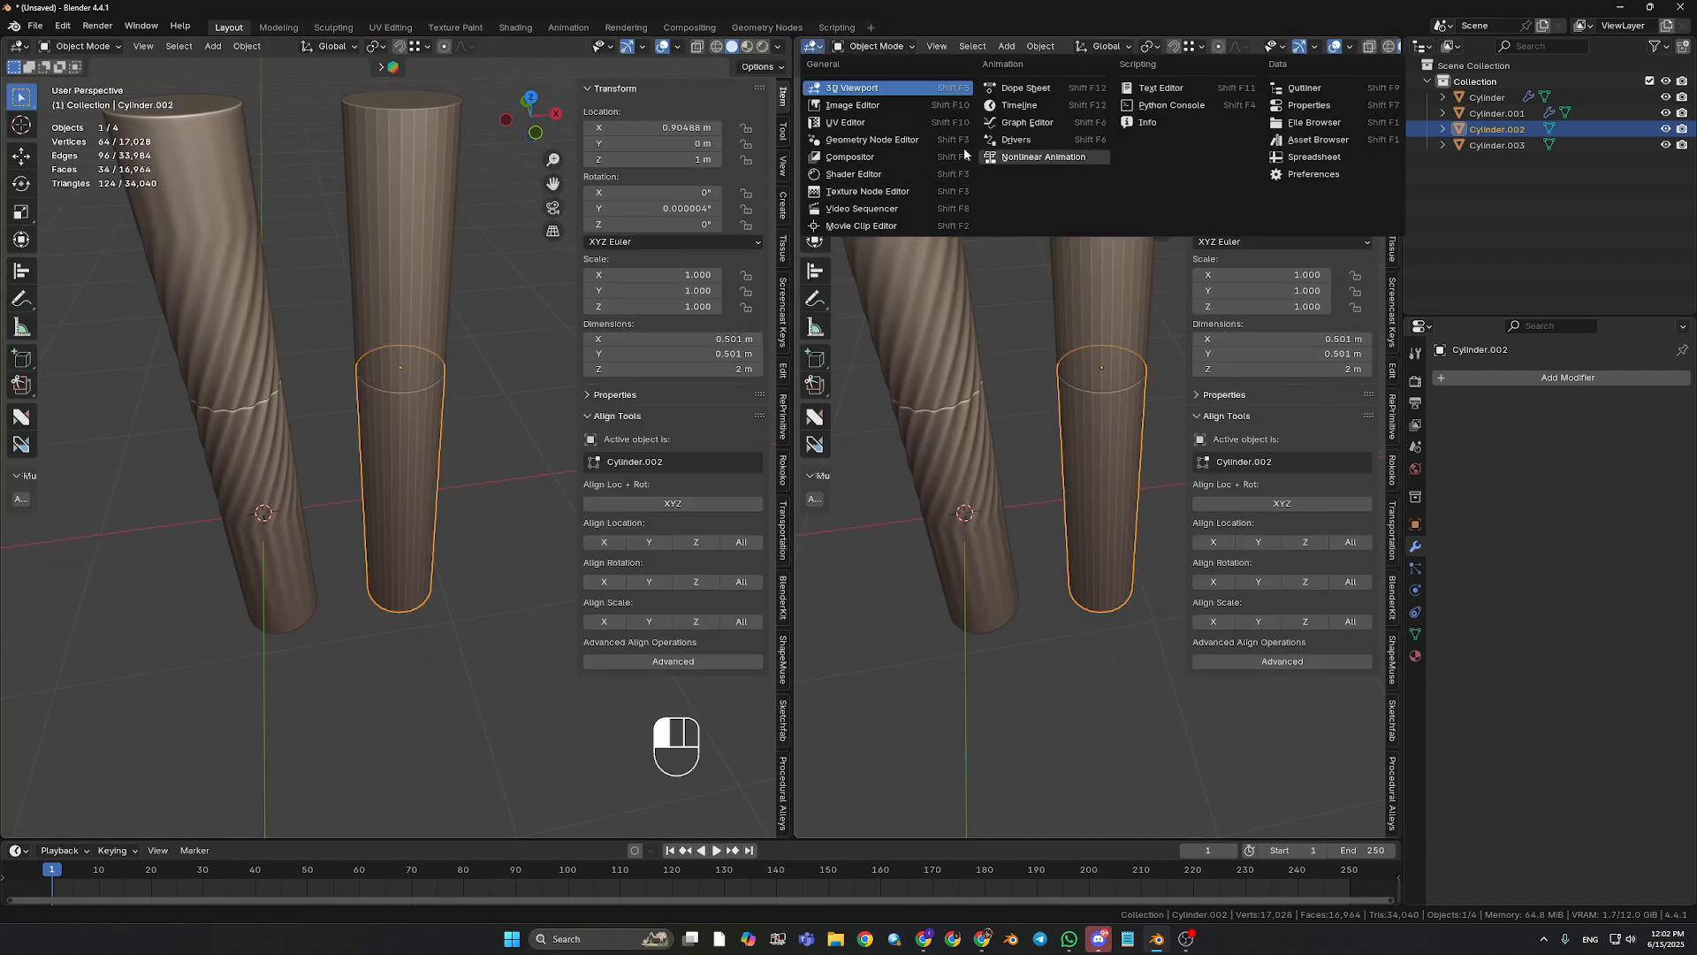
click(871, 140)
middle_drag(1021, 303, 1051, 304)
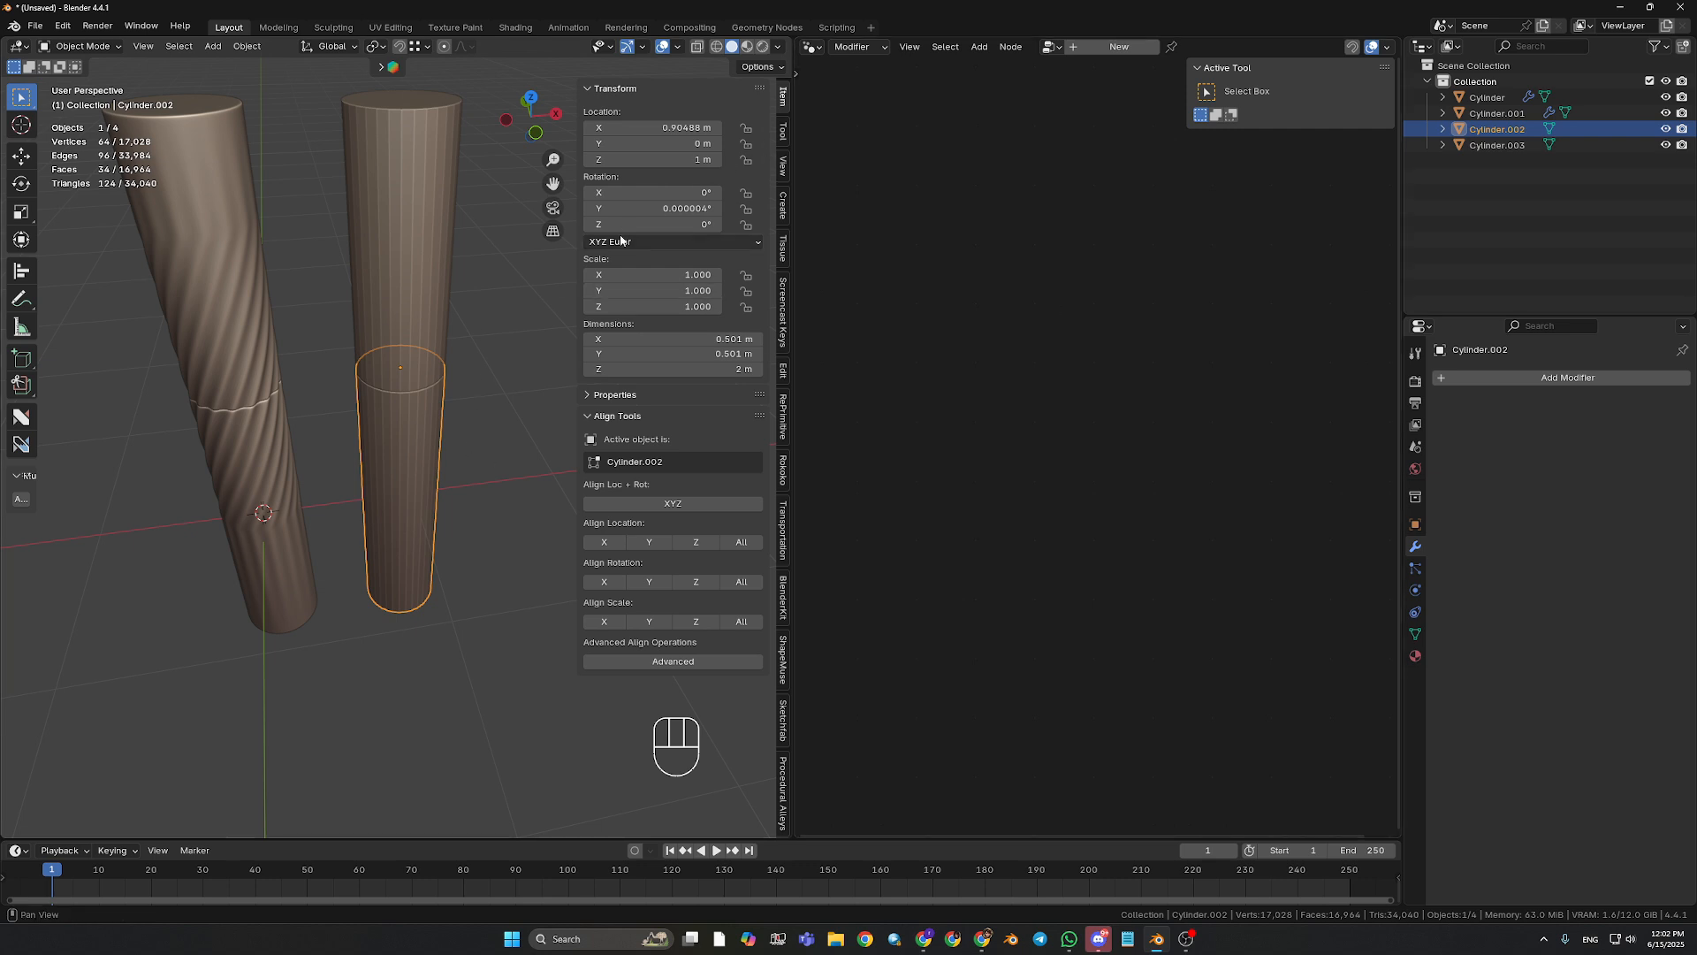
key(n)
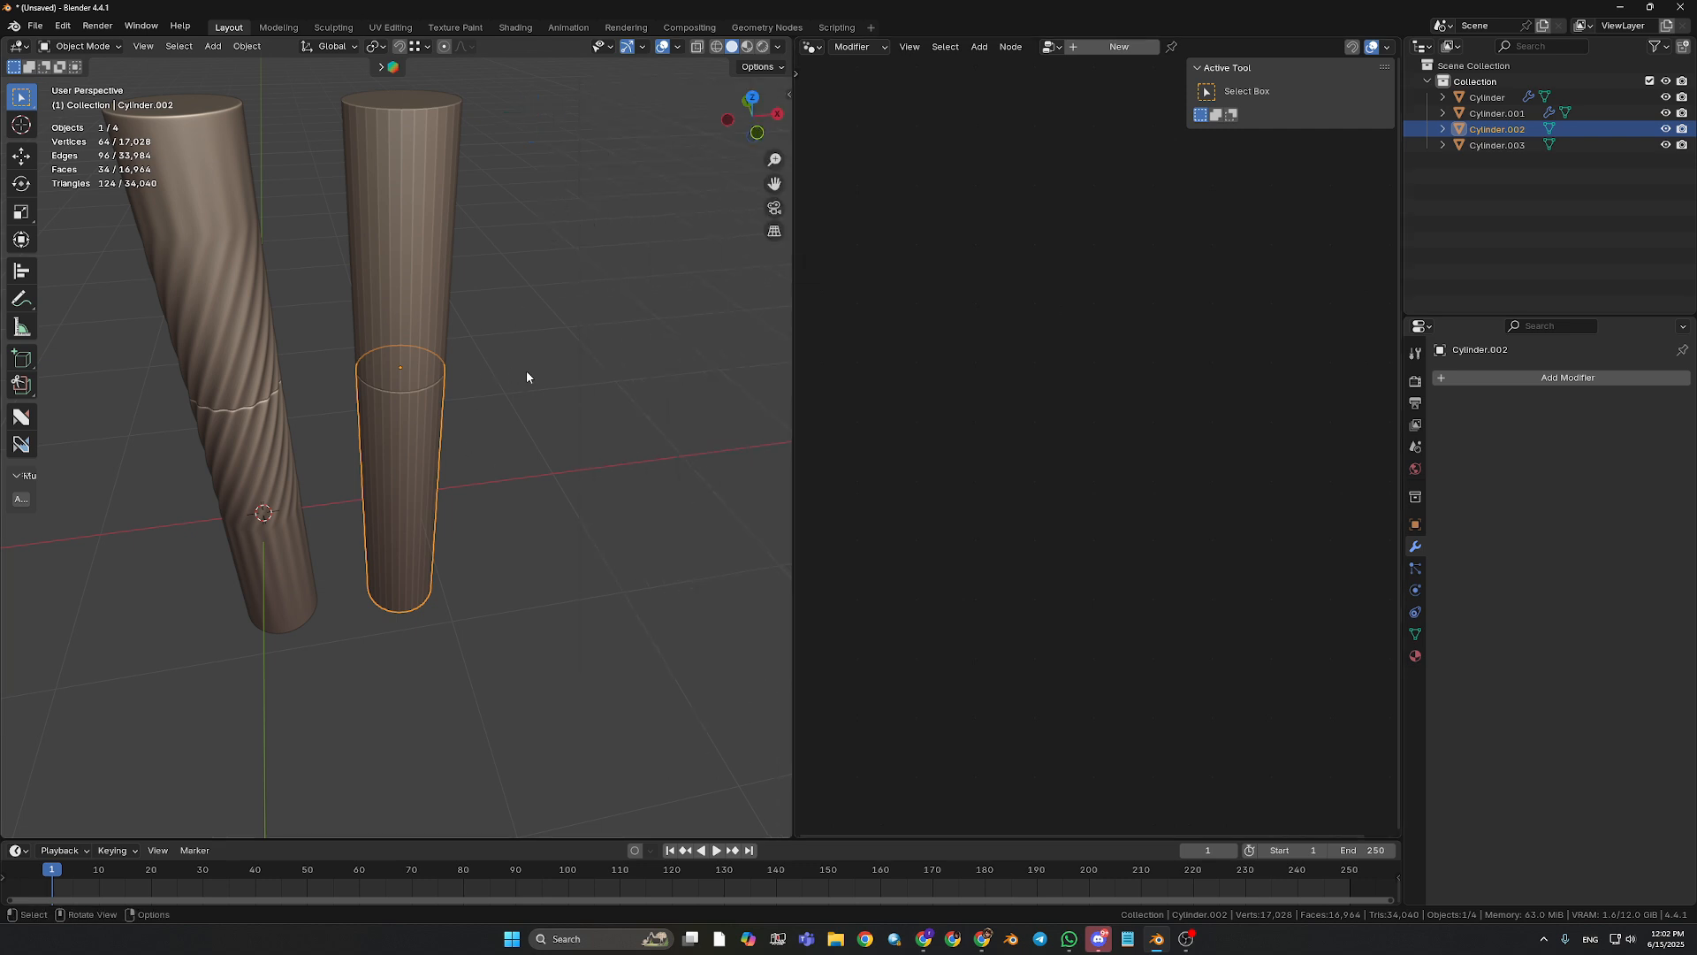
- Create a new geometry node tree on the second column's upper cylinder
middle_drag(546, 381, 614, 433)
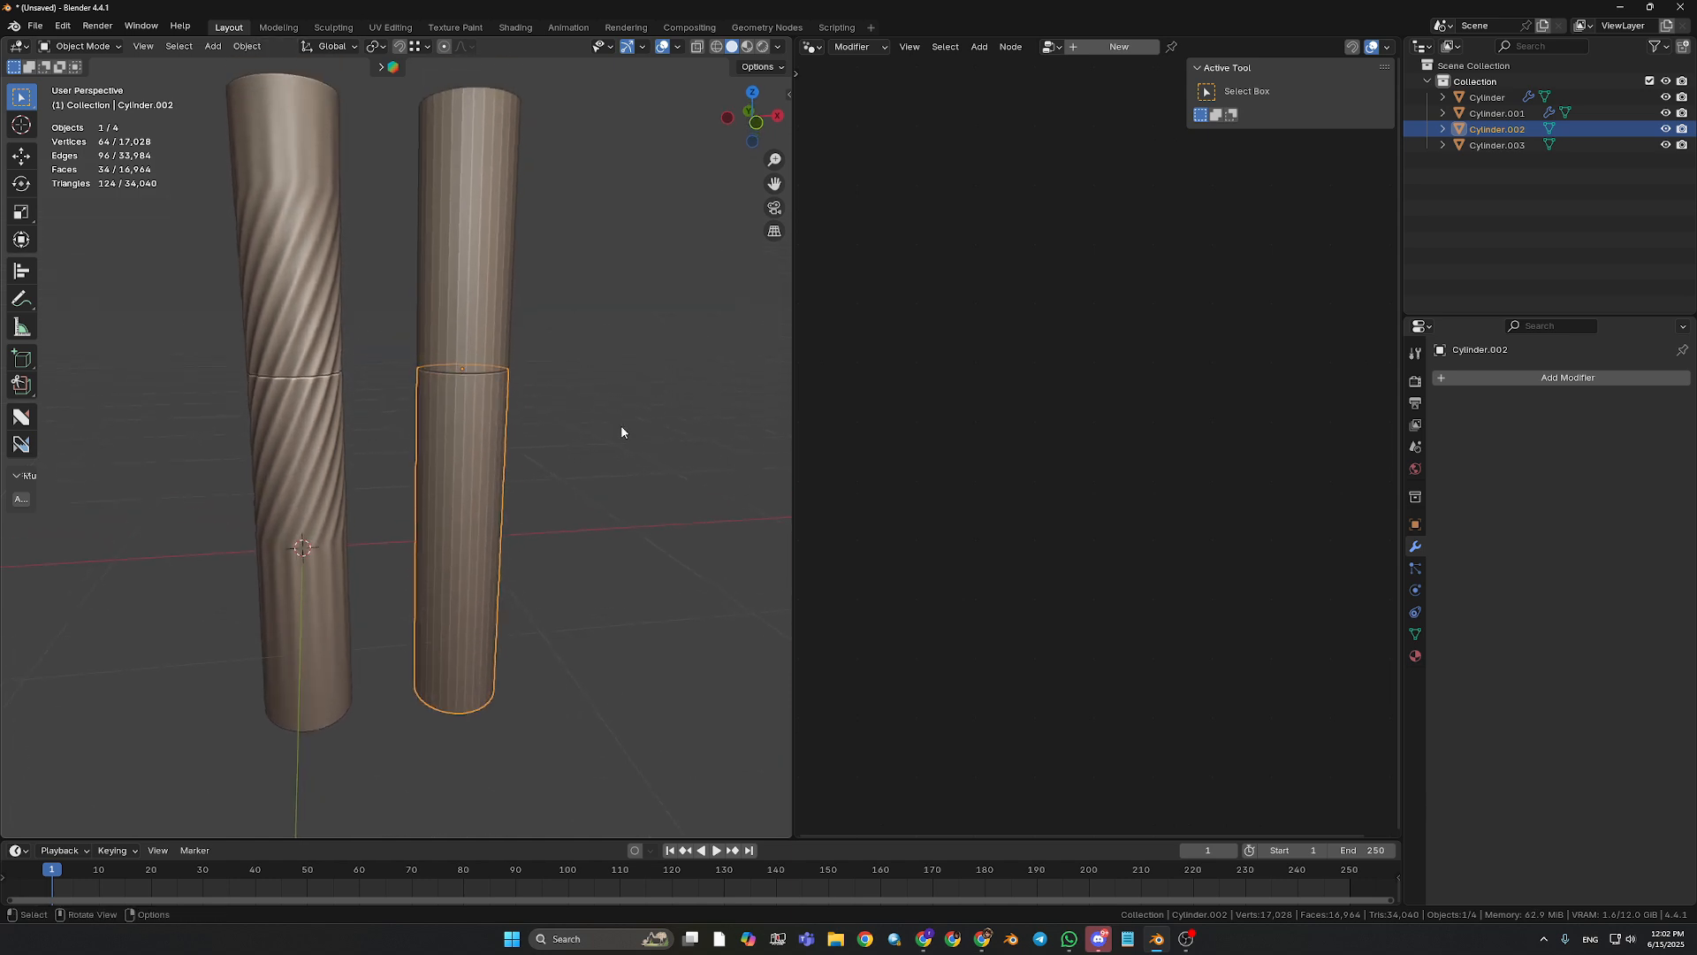
click(621, 425)
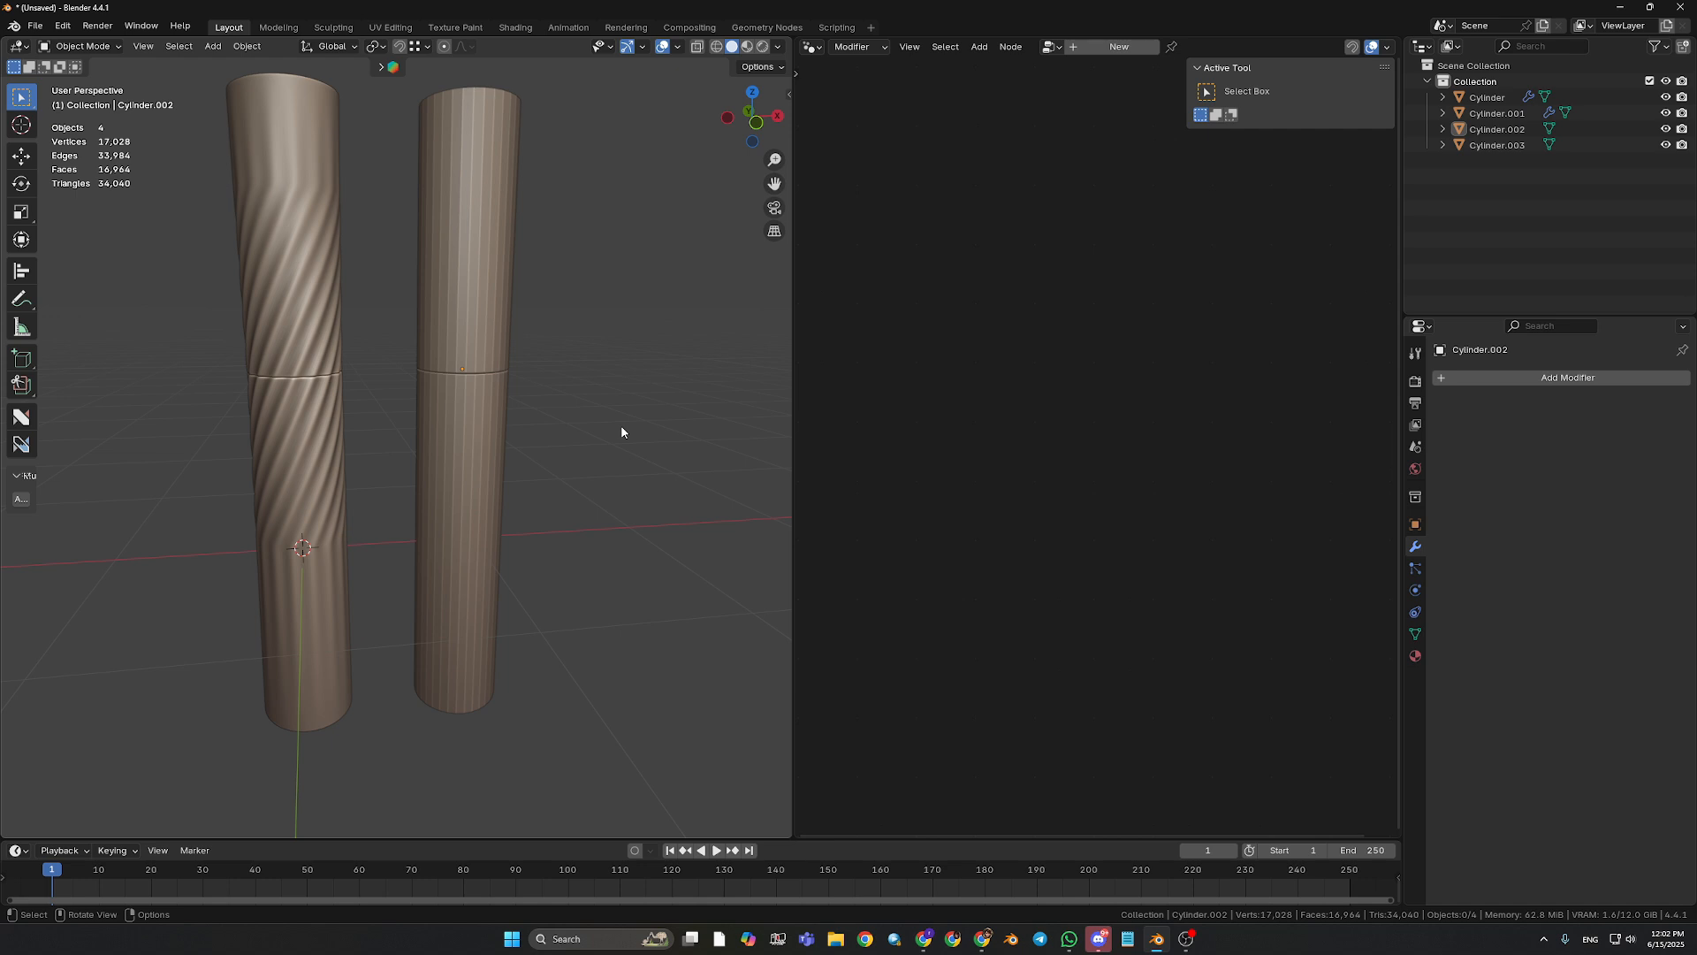
click(503, 343)
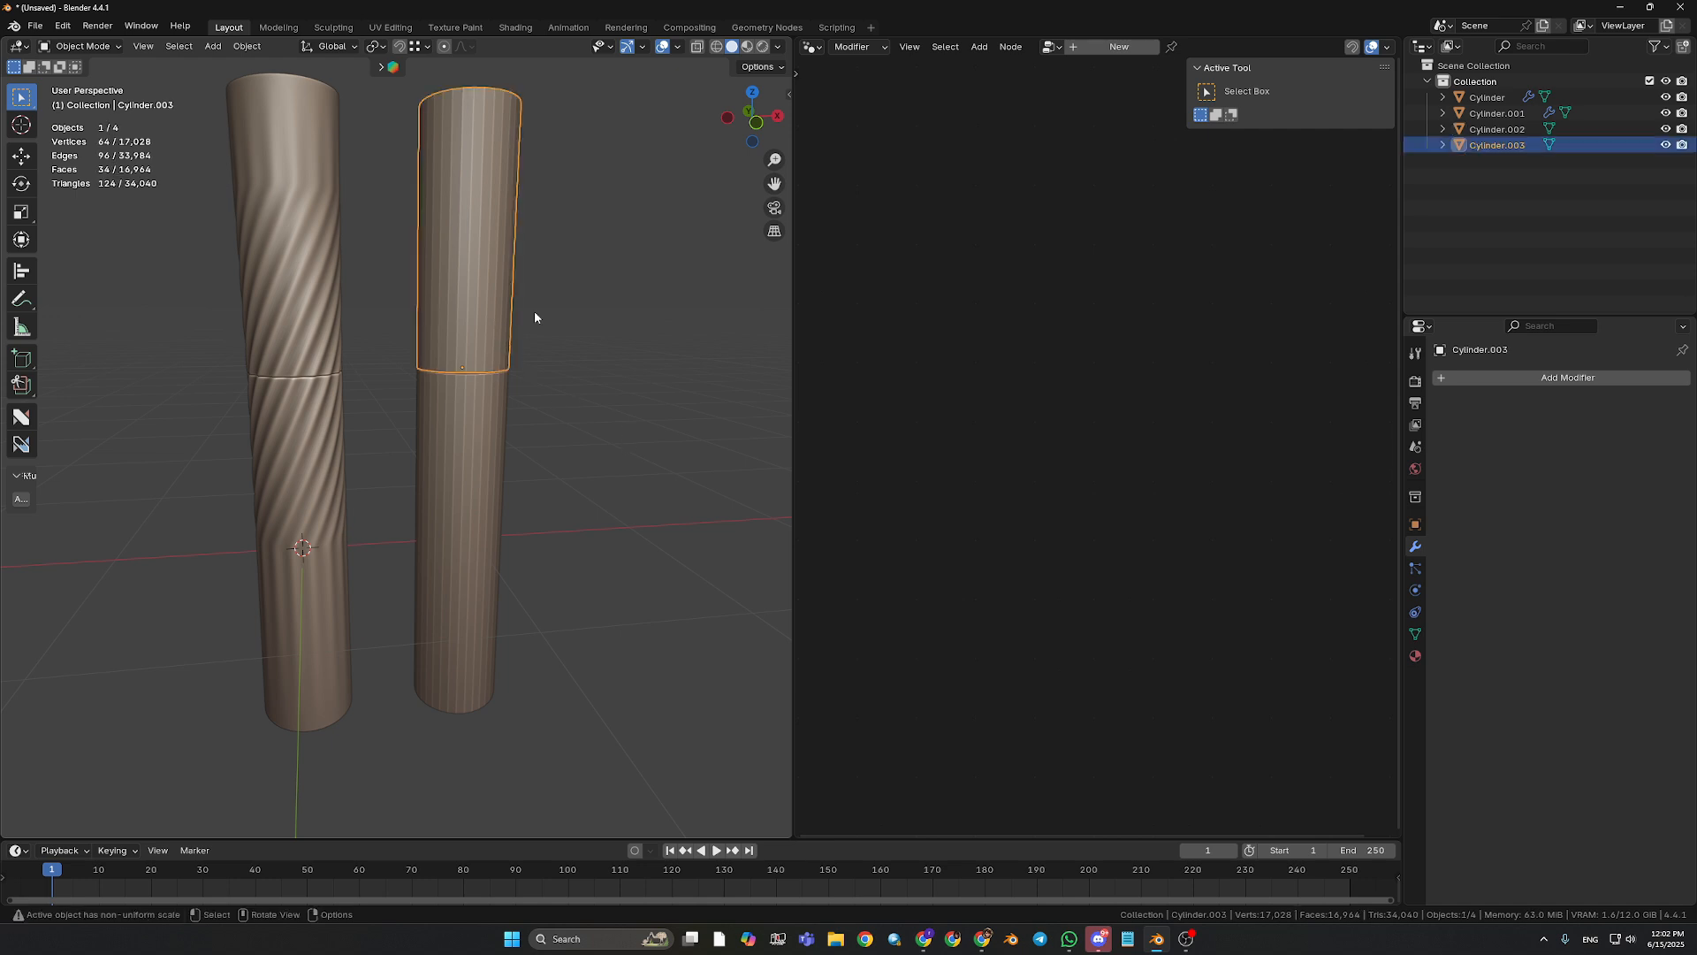
shift+middle_drag(535, 317, 665, 337)
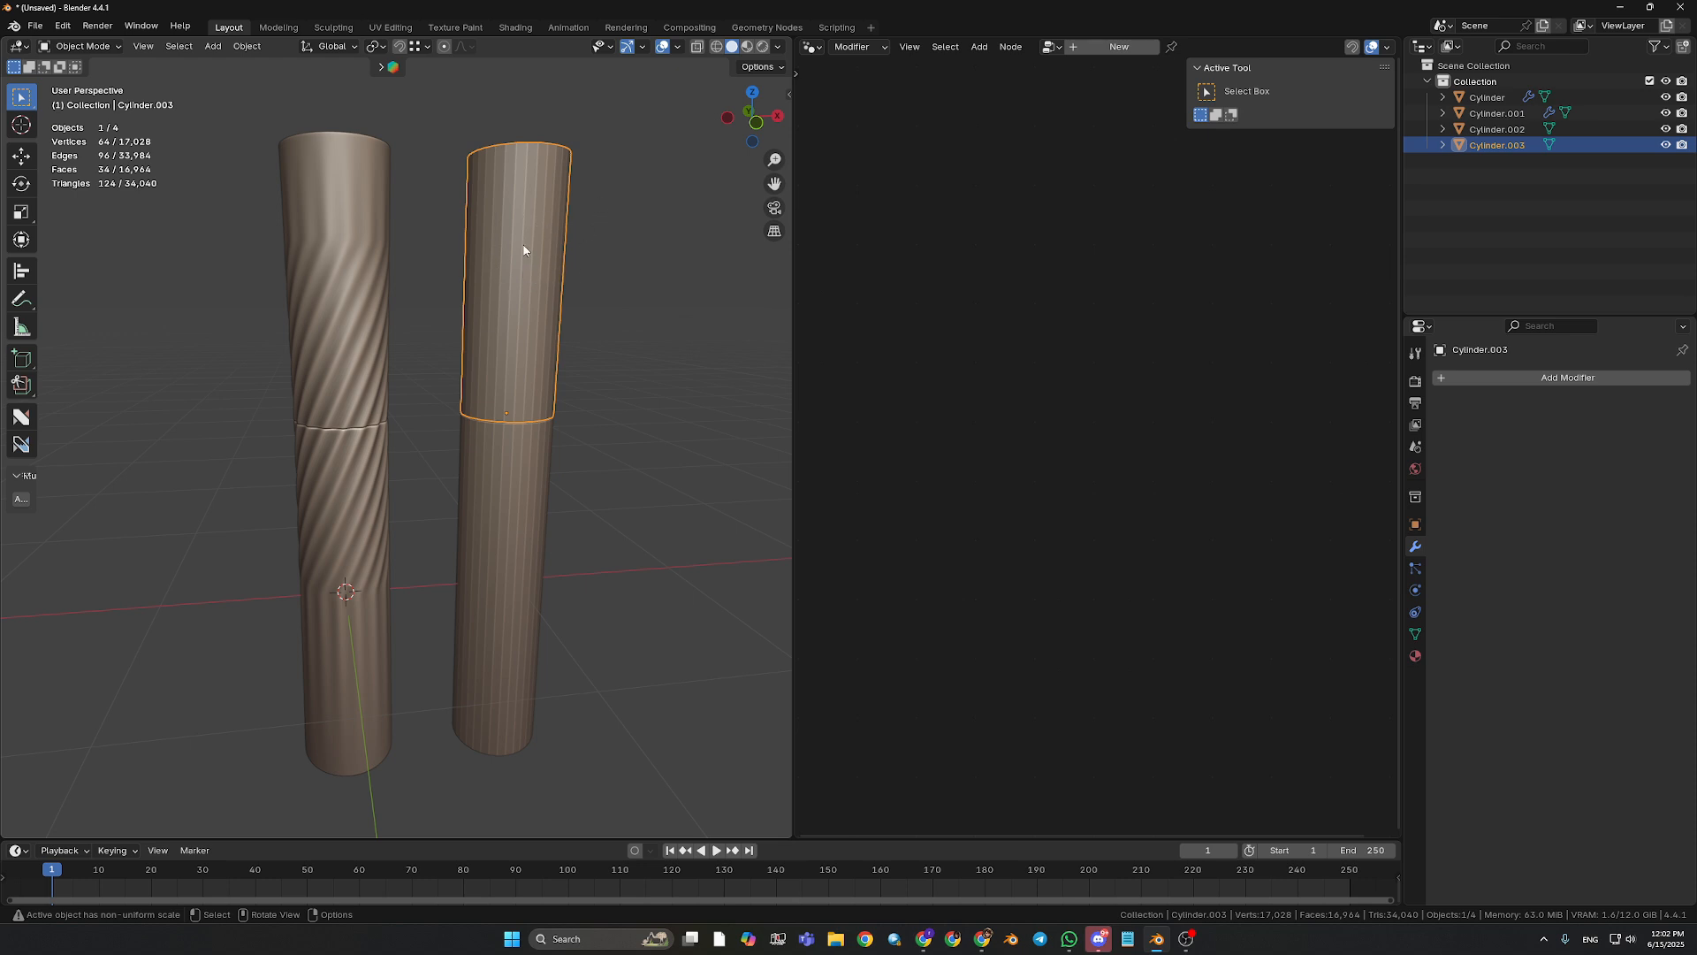
click(1121, 47)
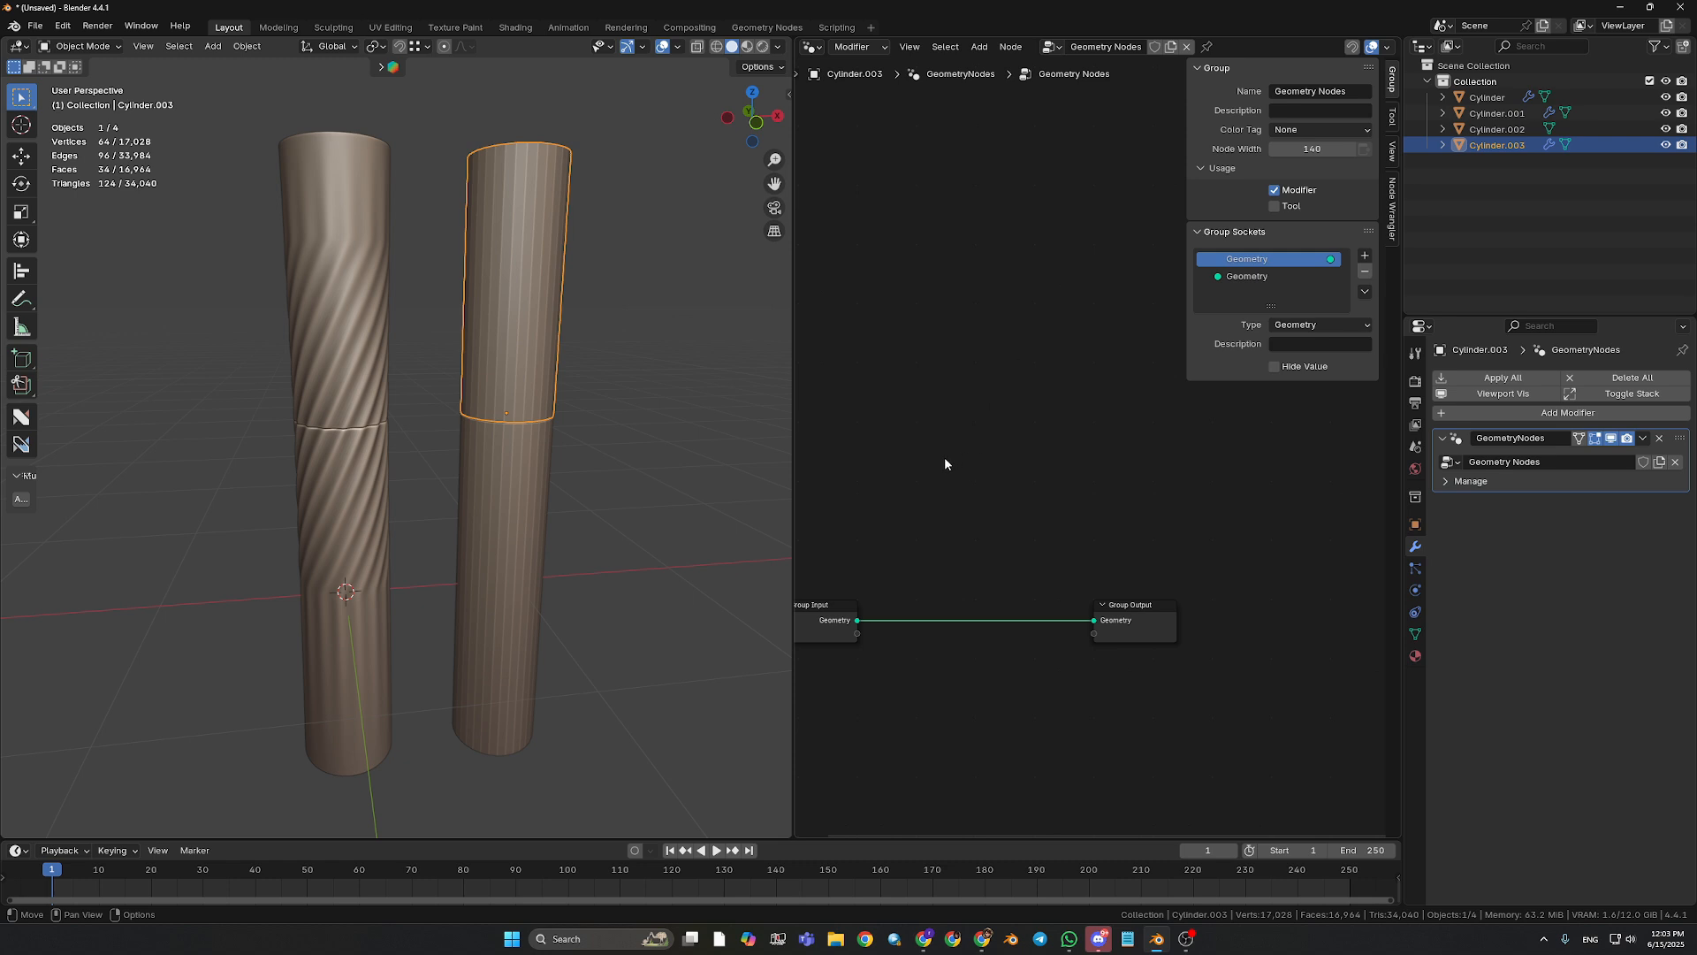
- Nudge the Group Input and Group Output nodes, and add a Cube mesh primitive node below the Group Input
middle_drag(973, 529, 1026, 462)
scroll(1052, 425, up, 4)
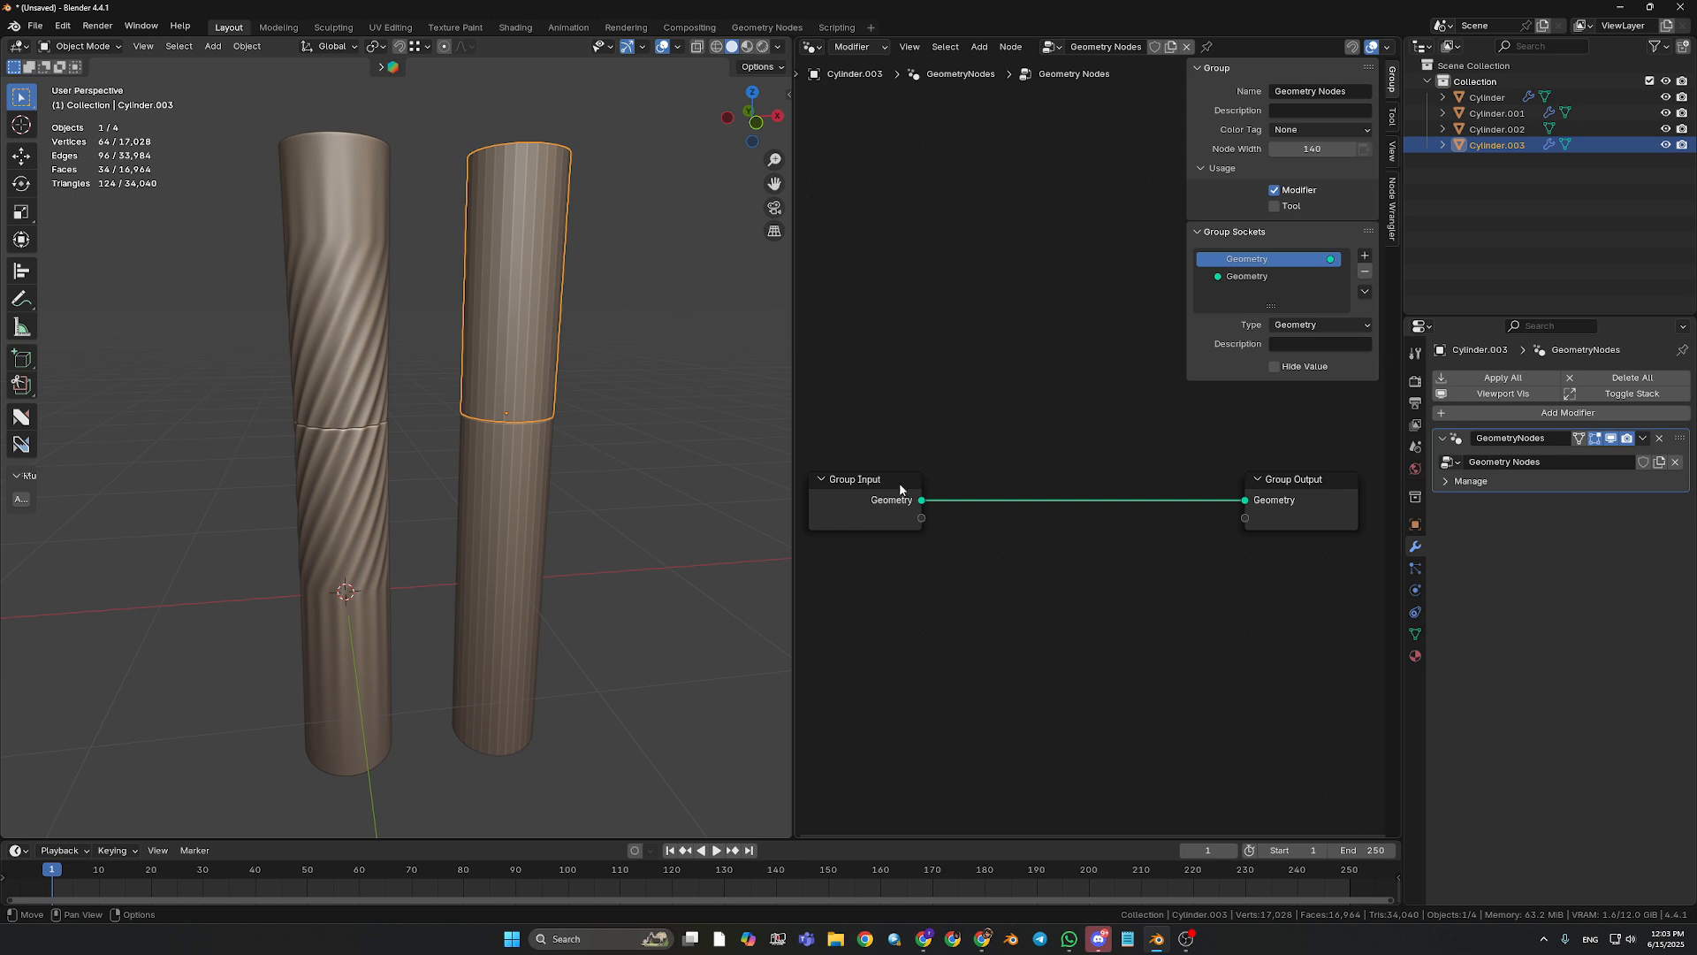
mouse_move(873, 480)
mouse_down()
mouse_move(885, 454)
mouse_move(879, 482)
mouse_up()
drag(1302, 481, 1305, 480)
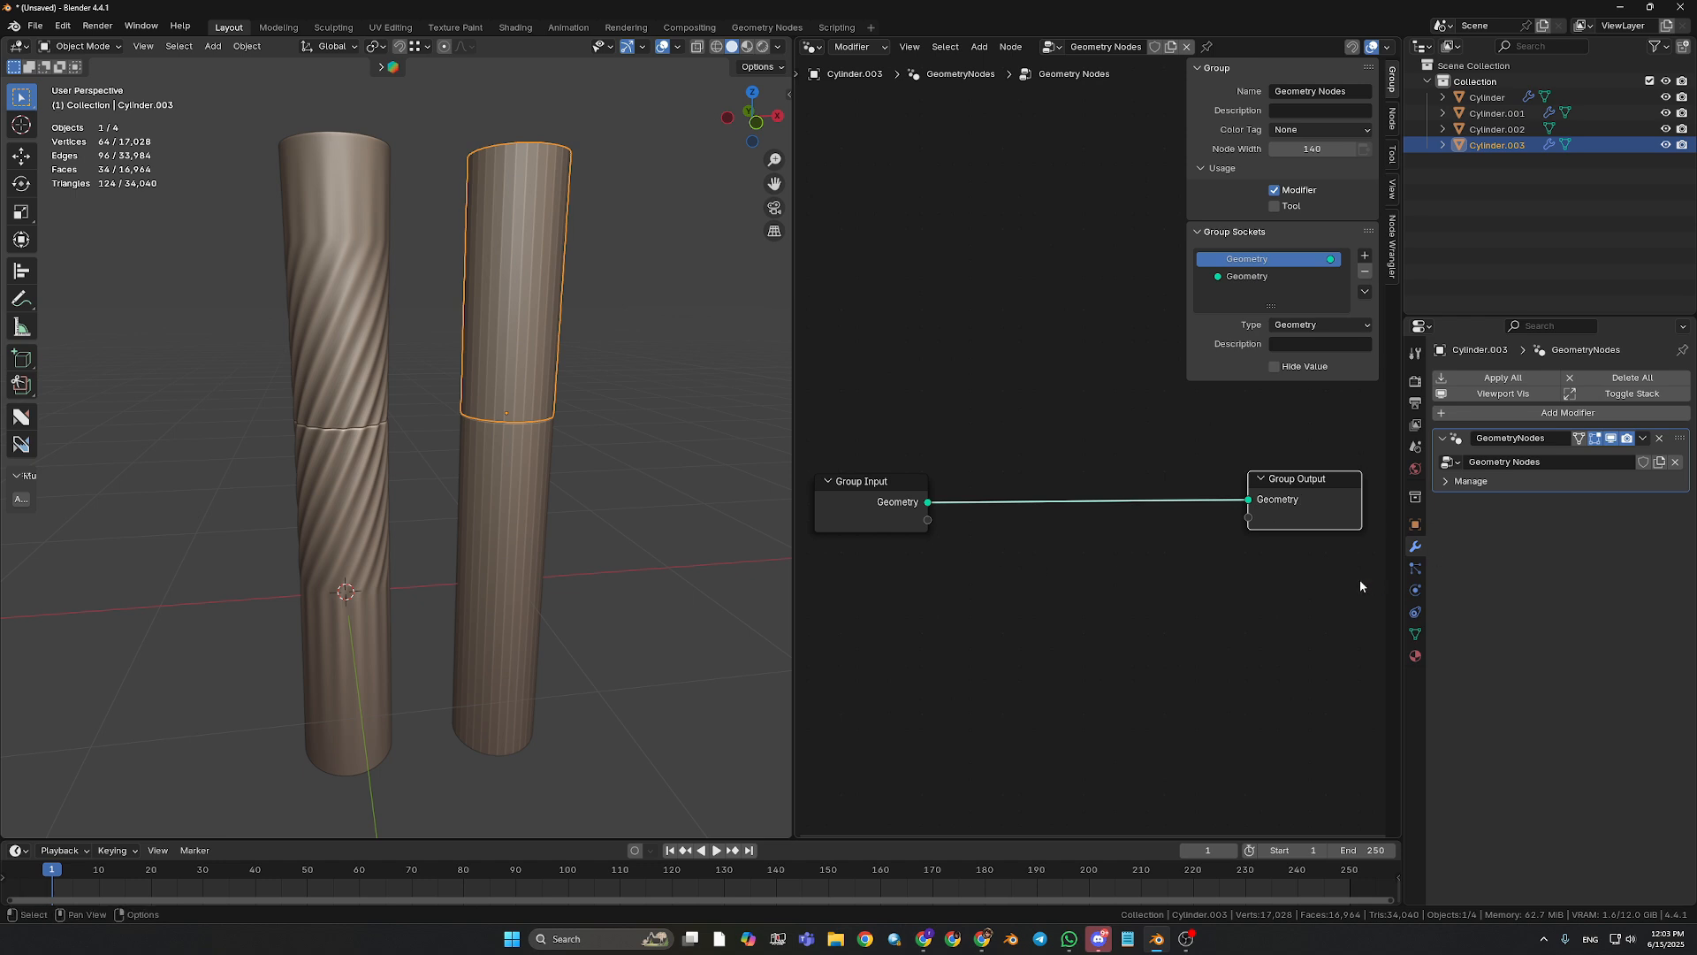
drag(880, 482, 876, 487)
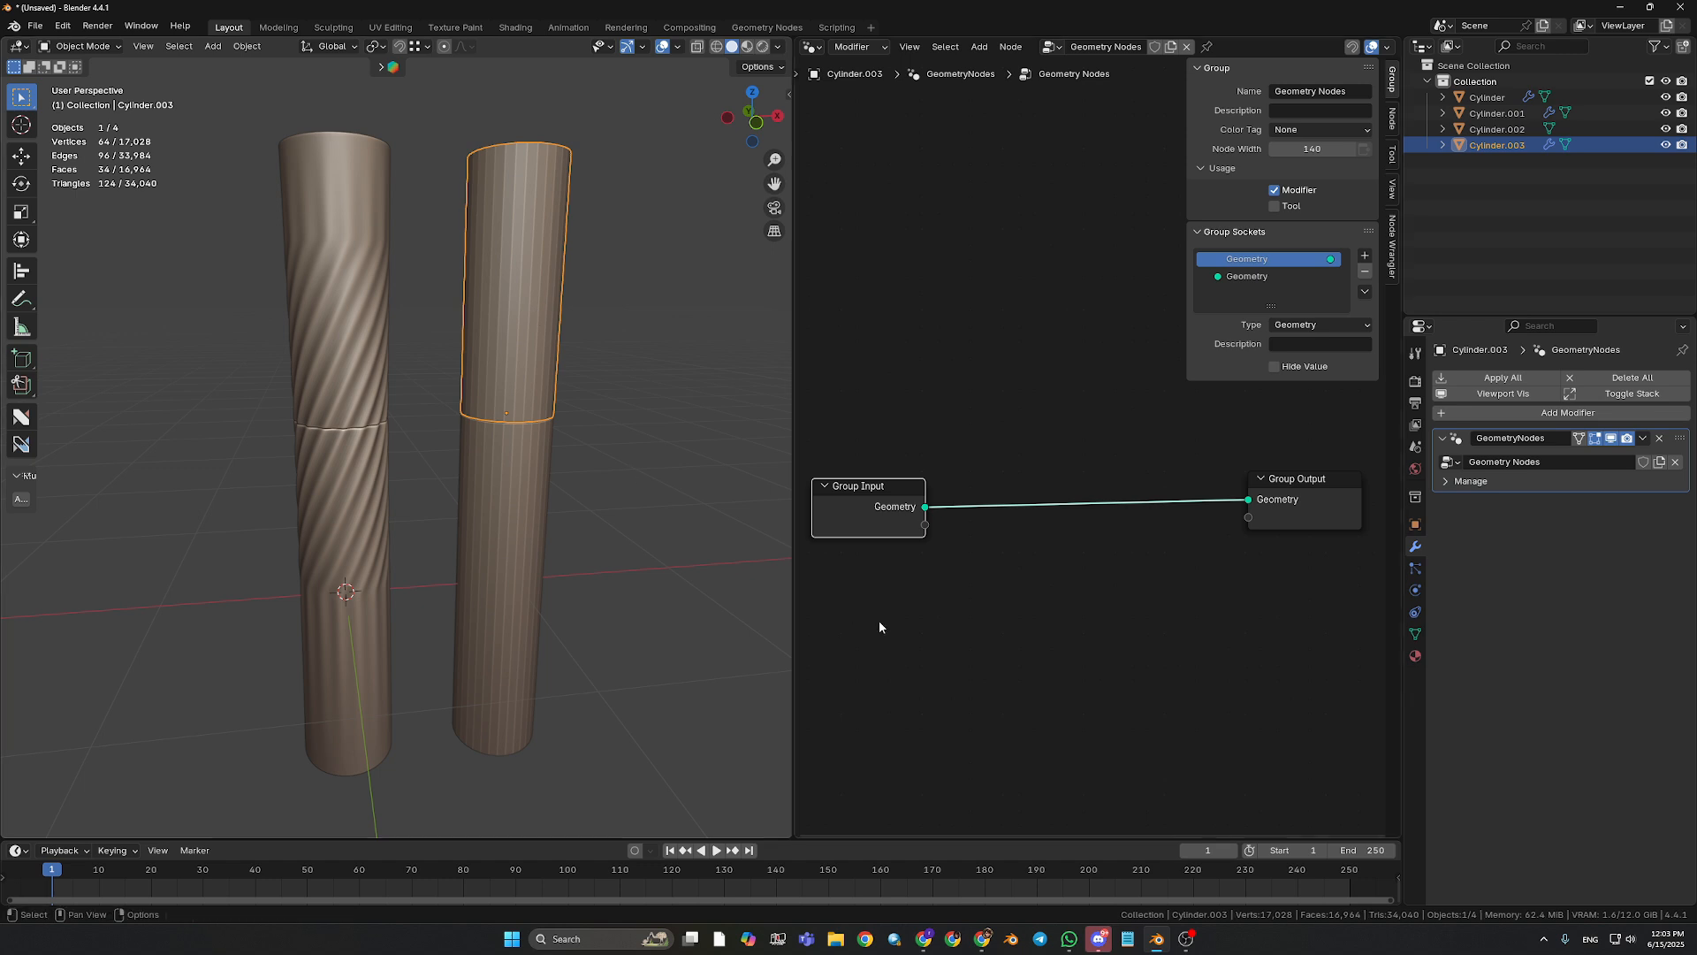
key(shift+a)
mouse_move(898, 628)
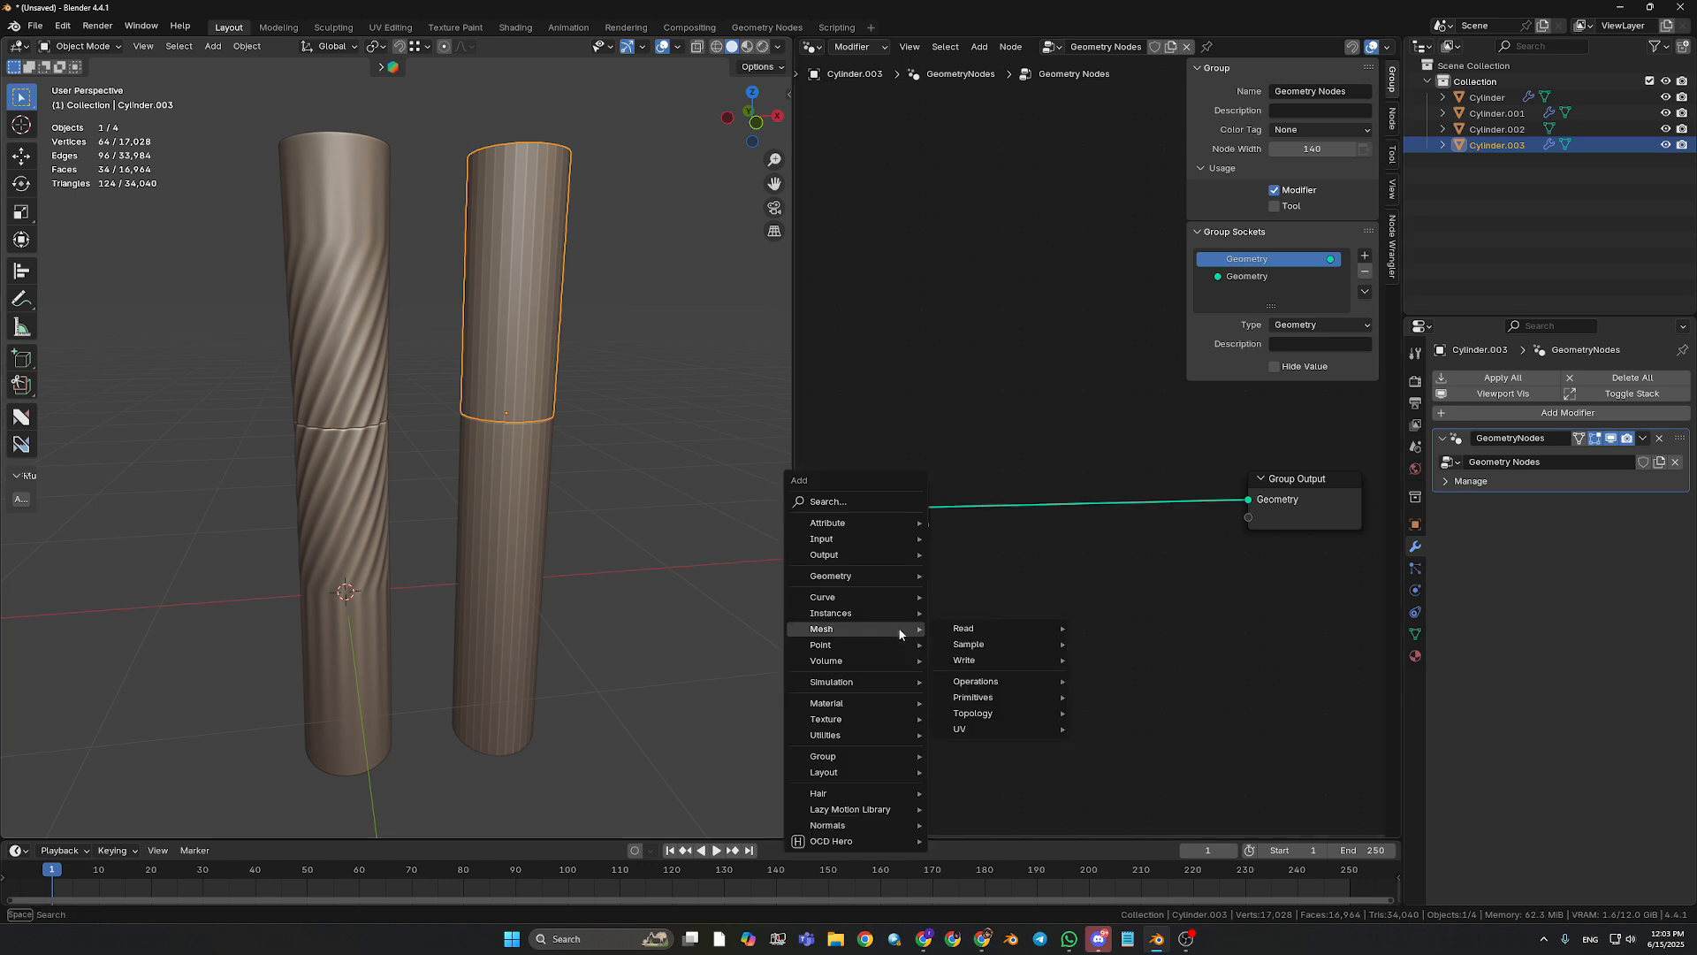
text(cub)
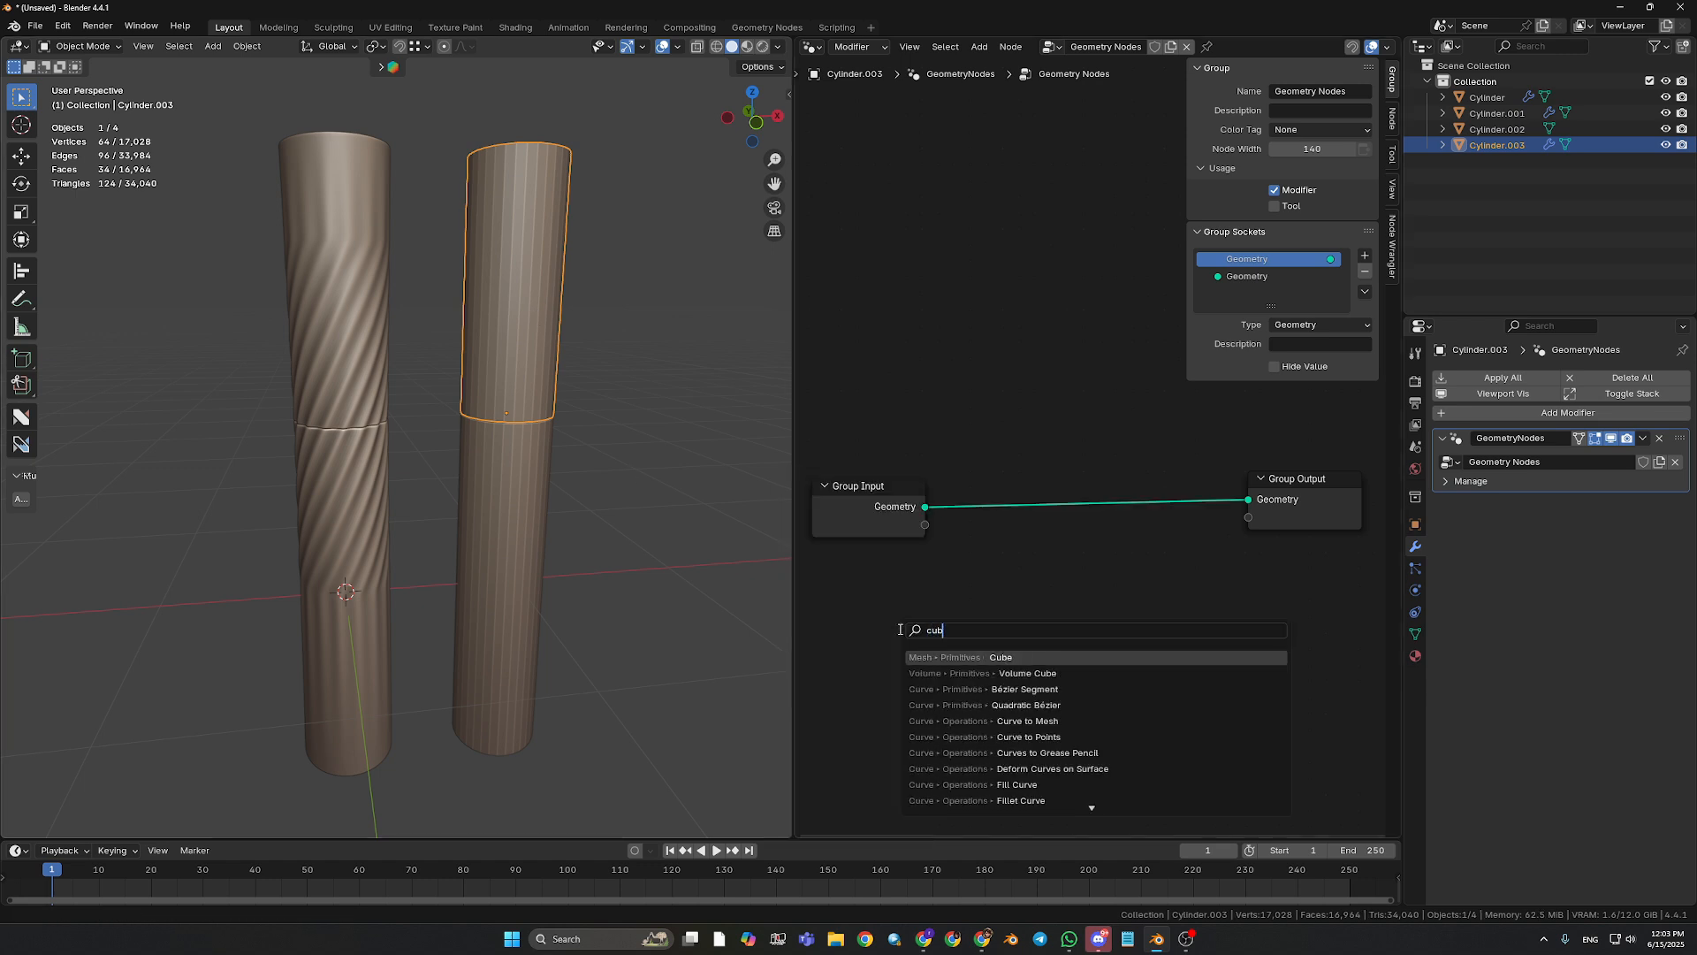
key(Return)
click(987, 643)
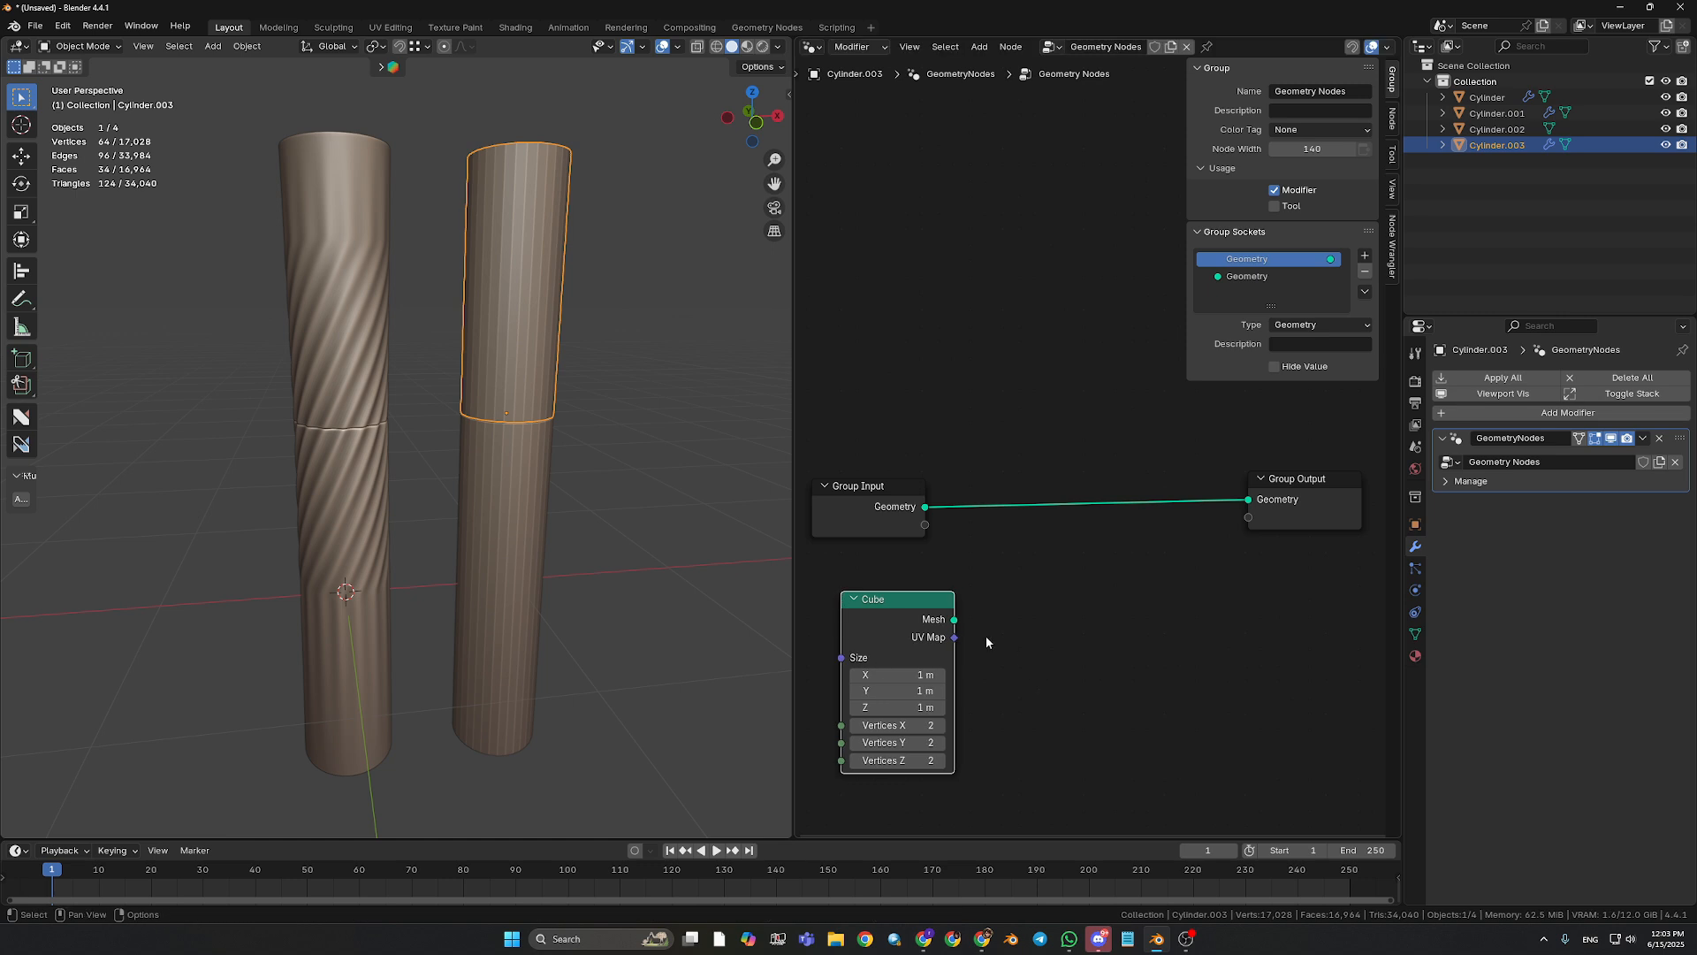
- Try the Cube node's Mesh as the Group Output geometry, and reconnect the Group Input's Geometry in its place
drag(955, 619, 1248, 499)
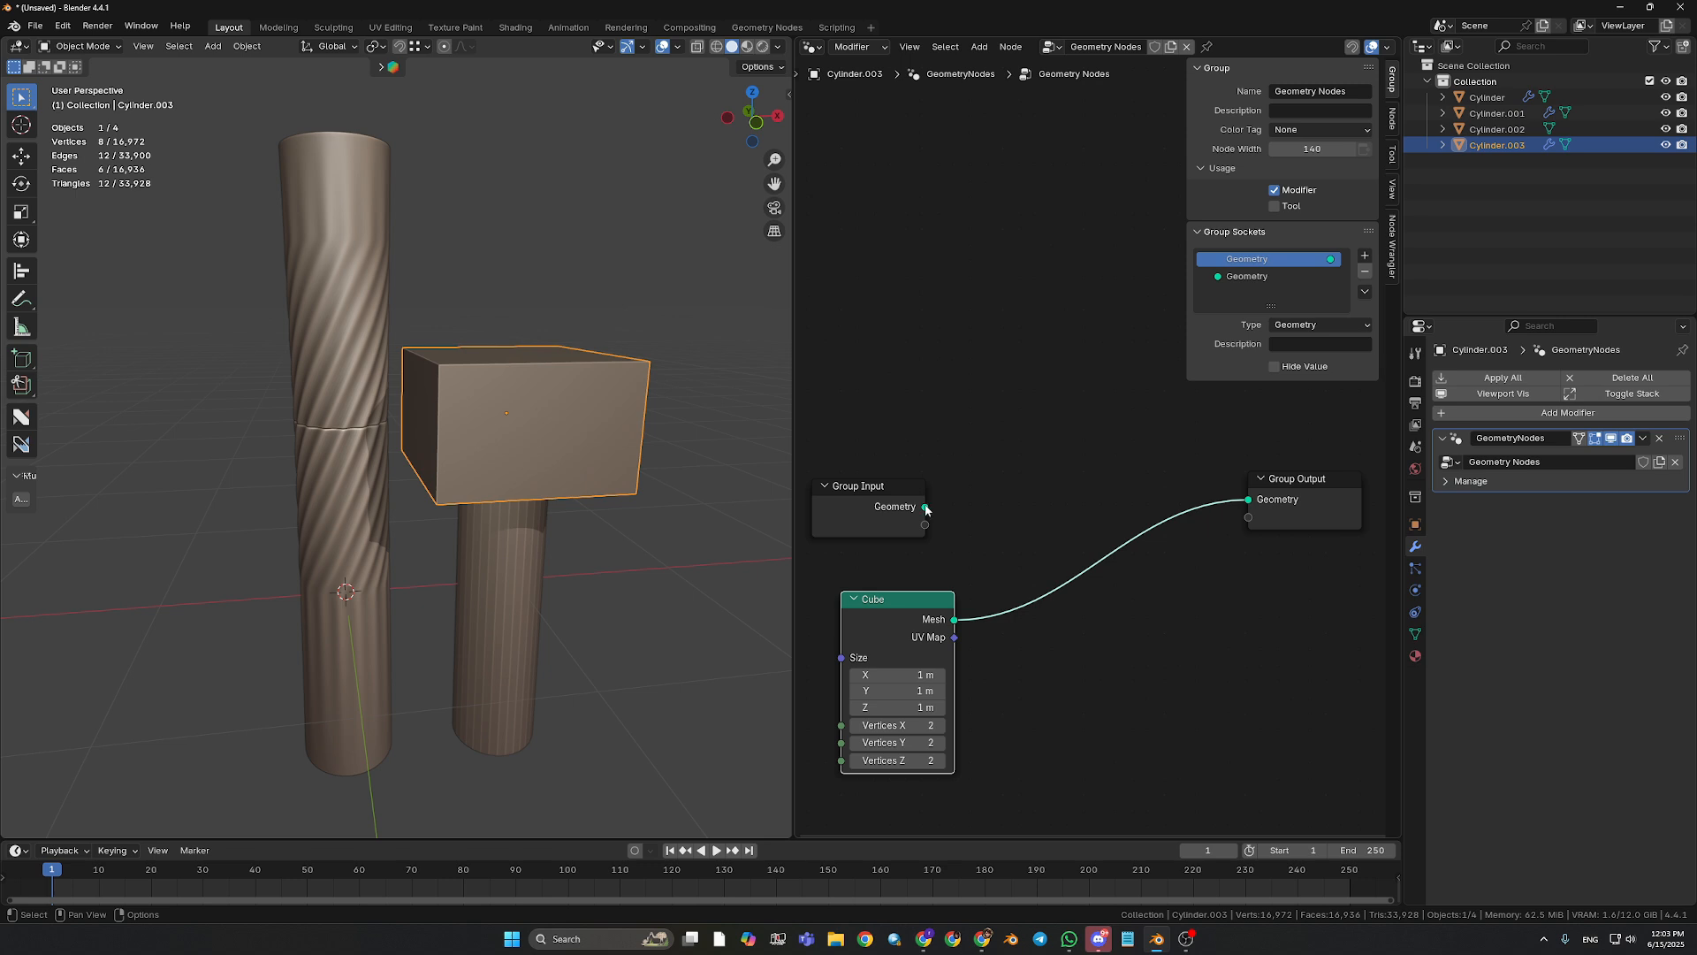
drag(925, 507, 1248, 500)
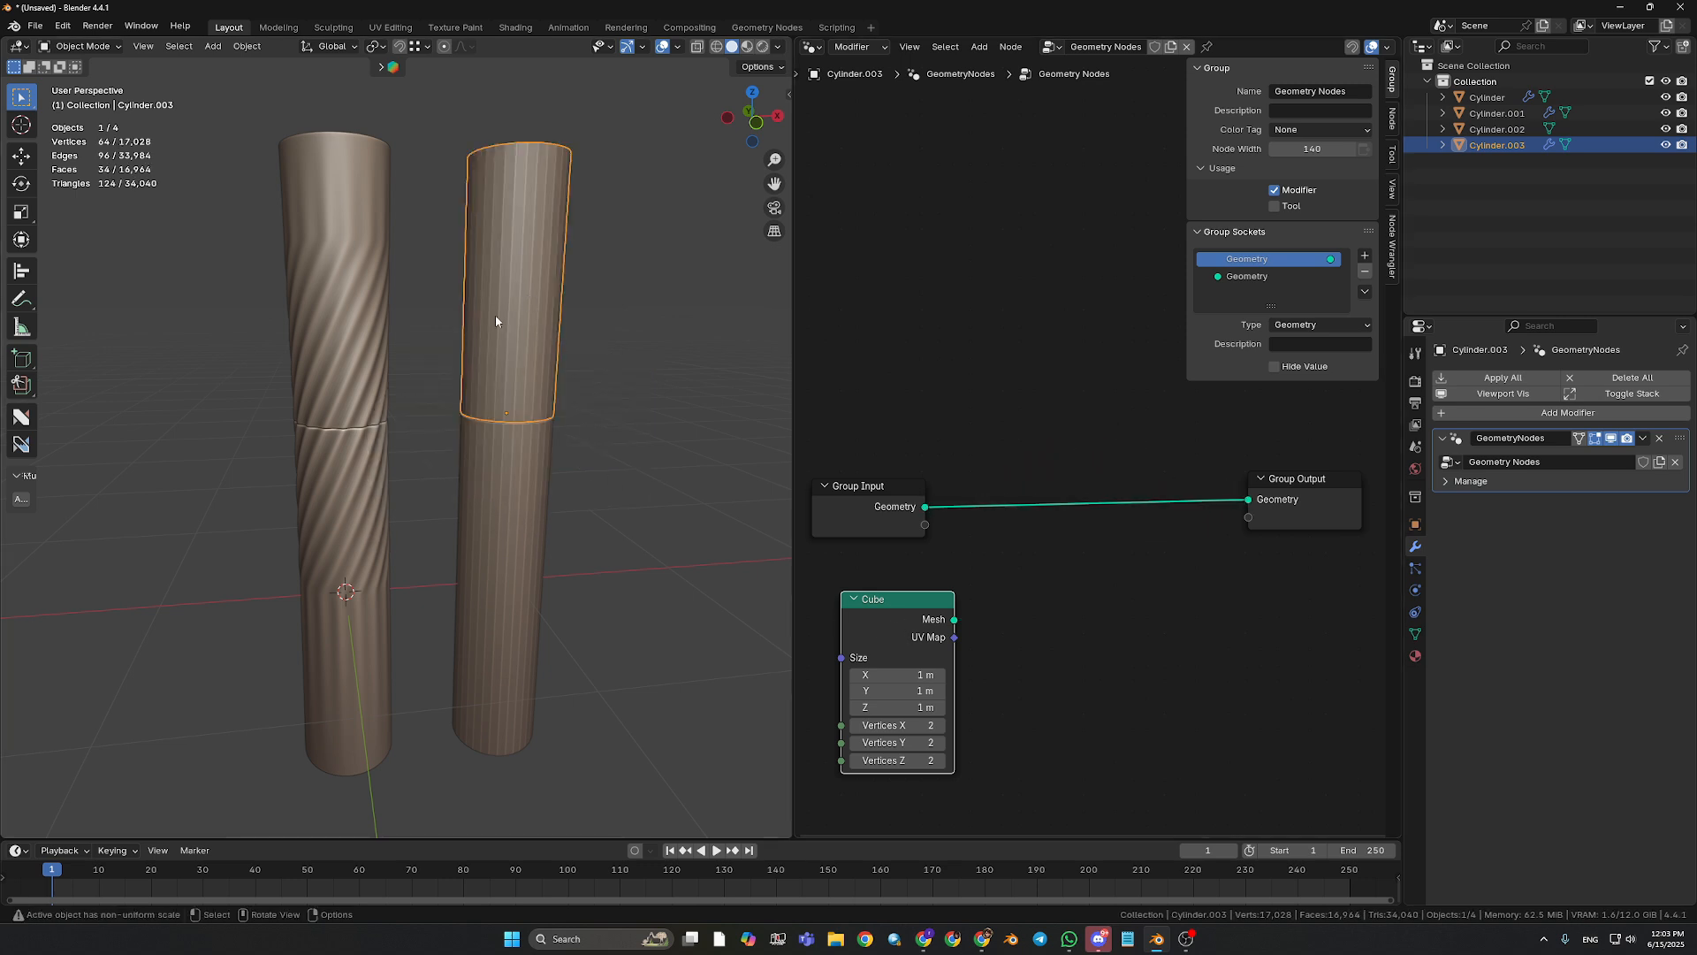
- Delete the Cube node from the node tree
mouse_move(896, 597)
mouse_down()
mouse_move(934, 625)
mouse_move(895, 647)
mouse_move(896, 613)
mouse_move(882, 630)
mouse_move(905, 610)
mouse_up()
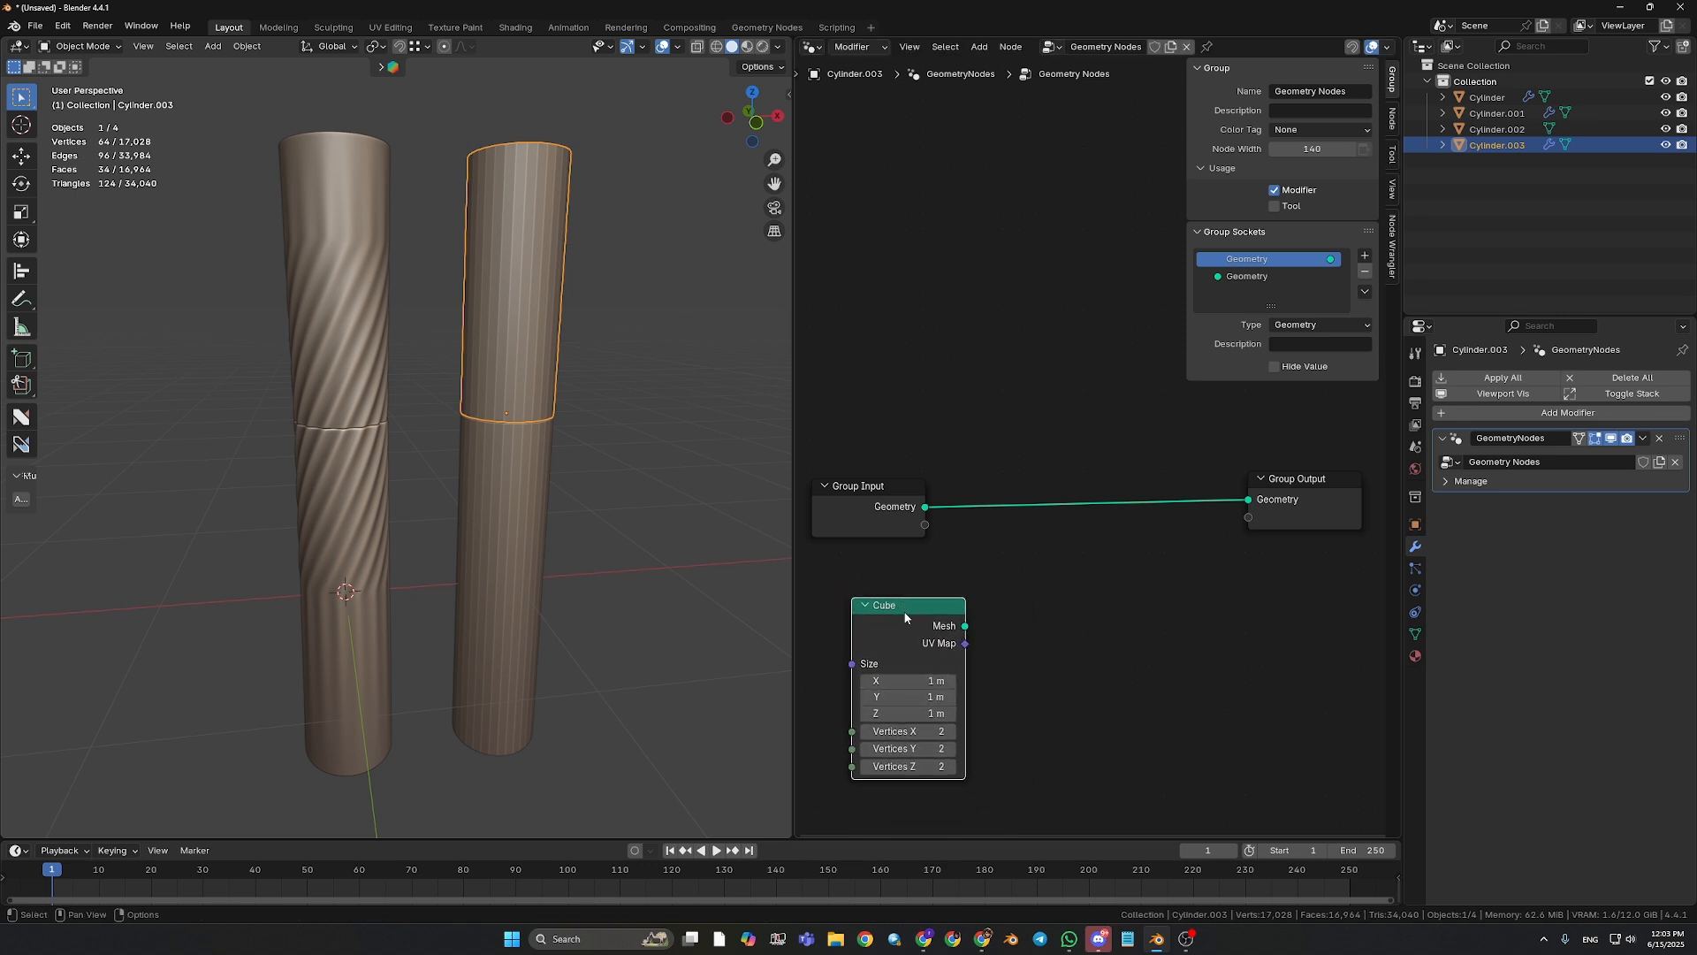
key(Delete)
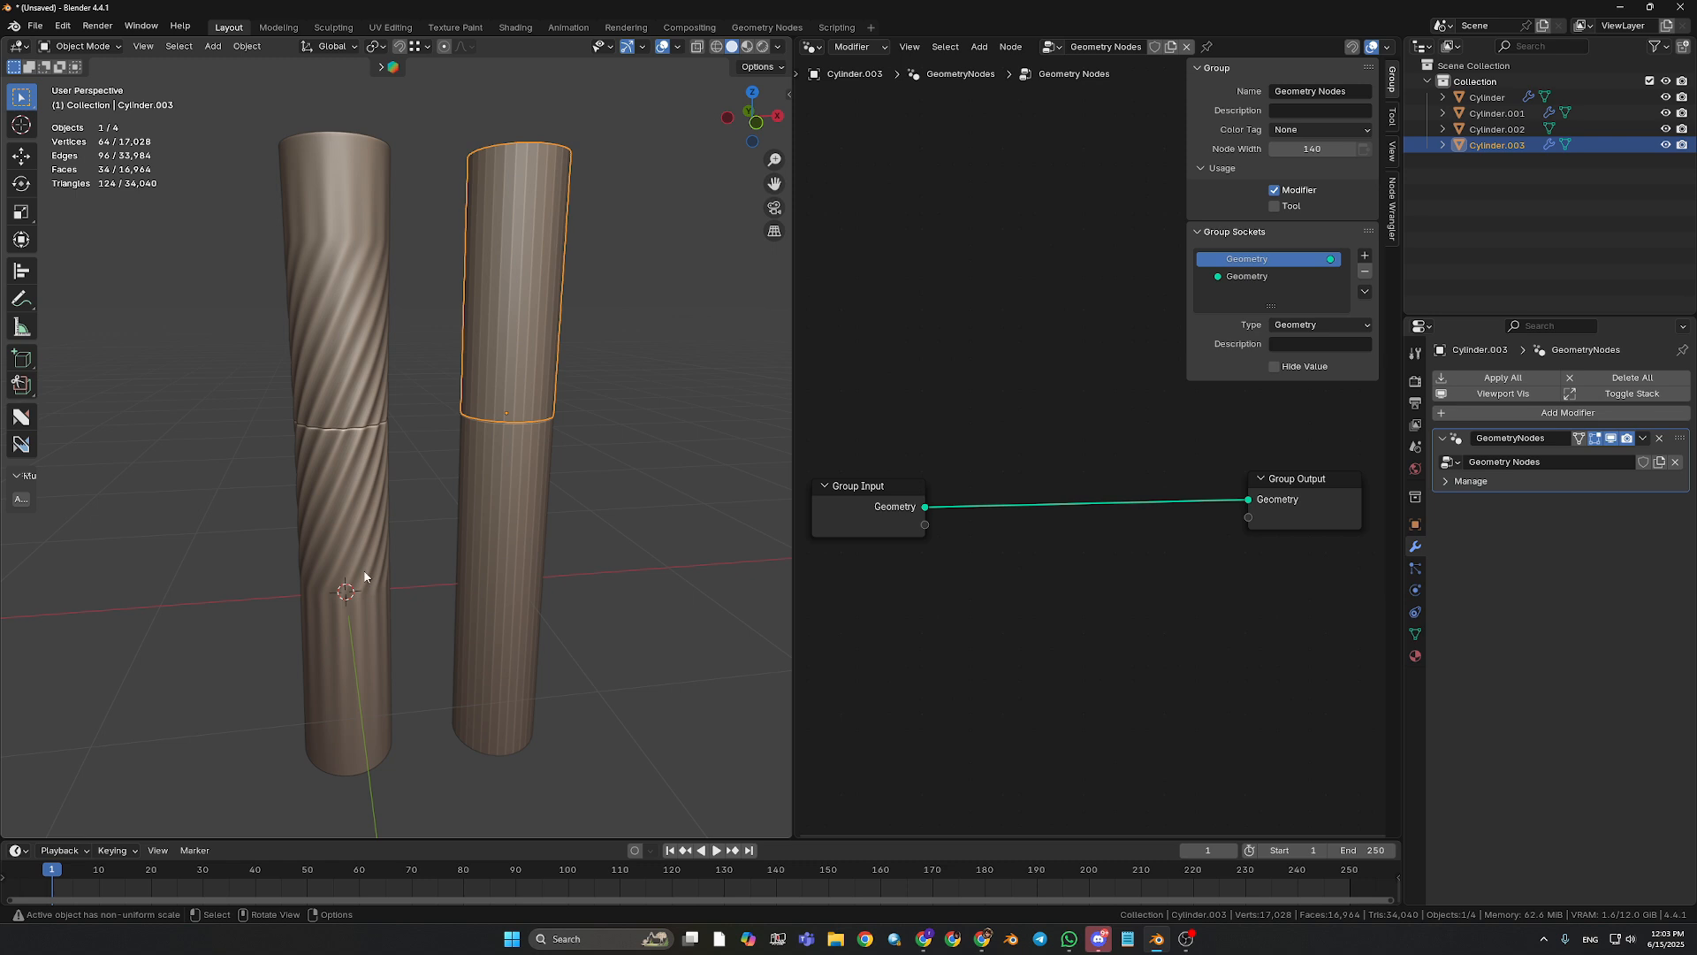
middle_drag(433, 595, 502, 588)
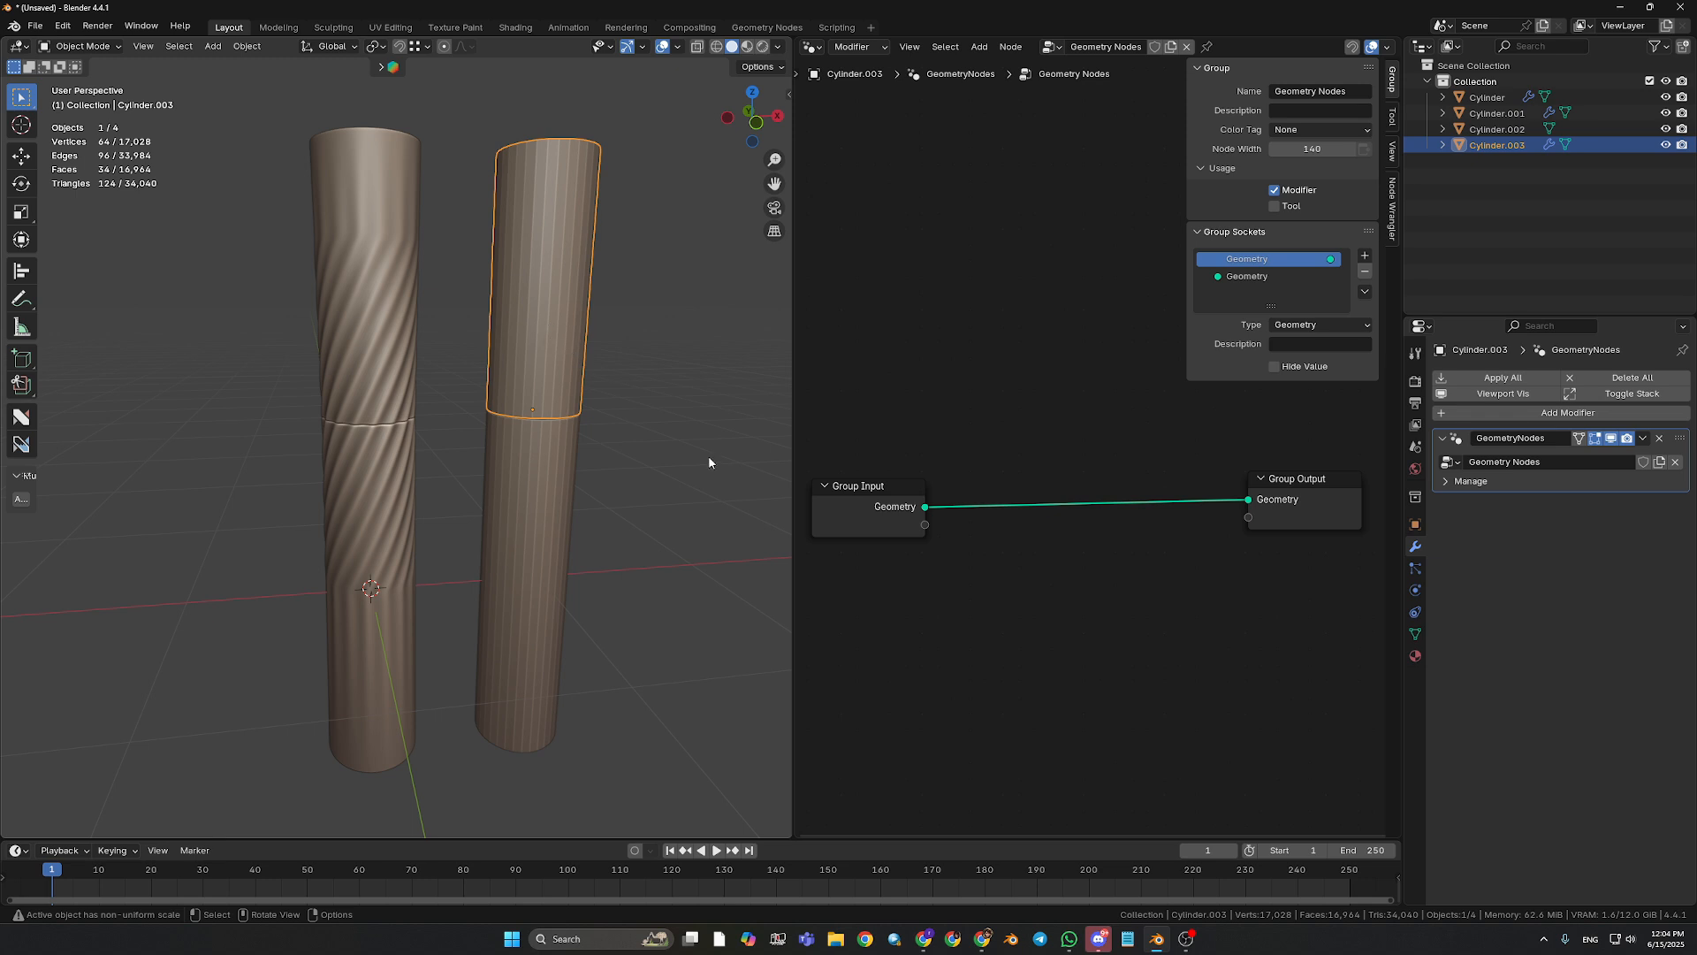
- Edit both cylinders of the second column together and select all vertices of the two rings where they meet, seeing through the mesh
key(Tab)
scroll(608, 389, up, 5)
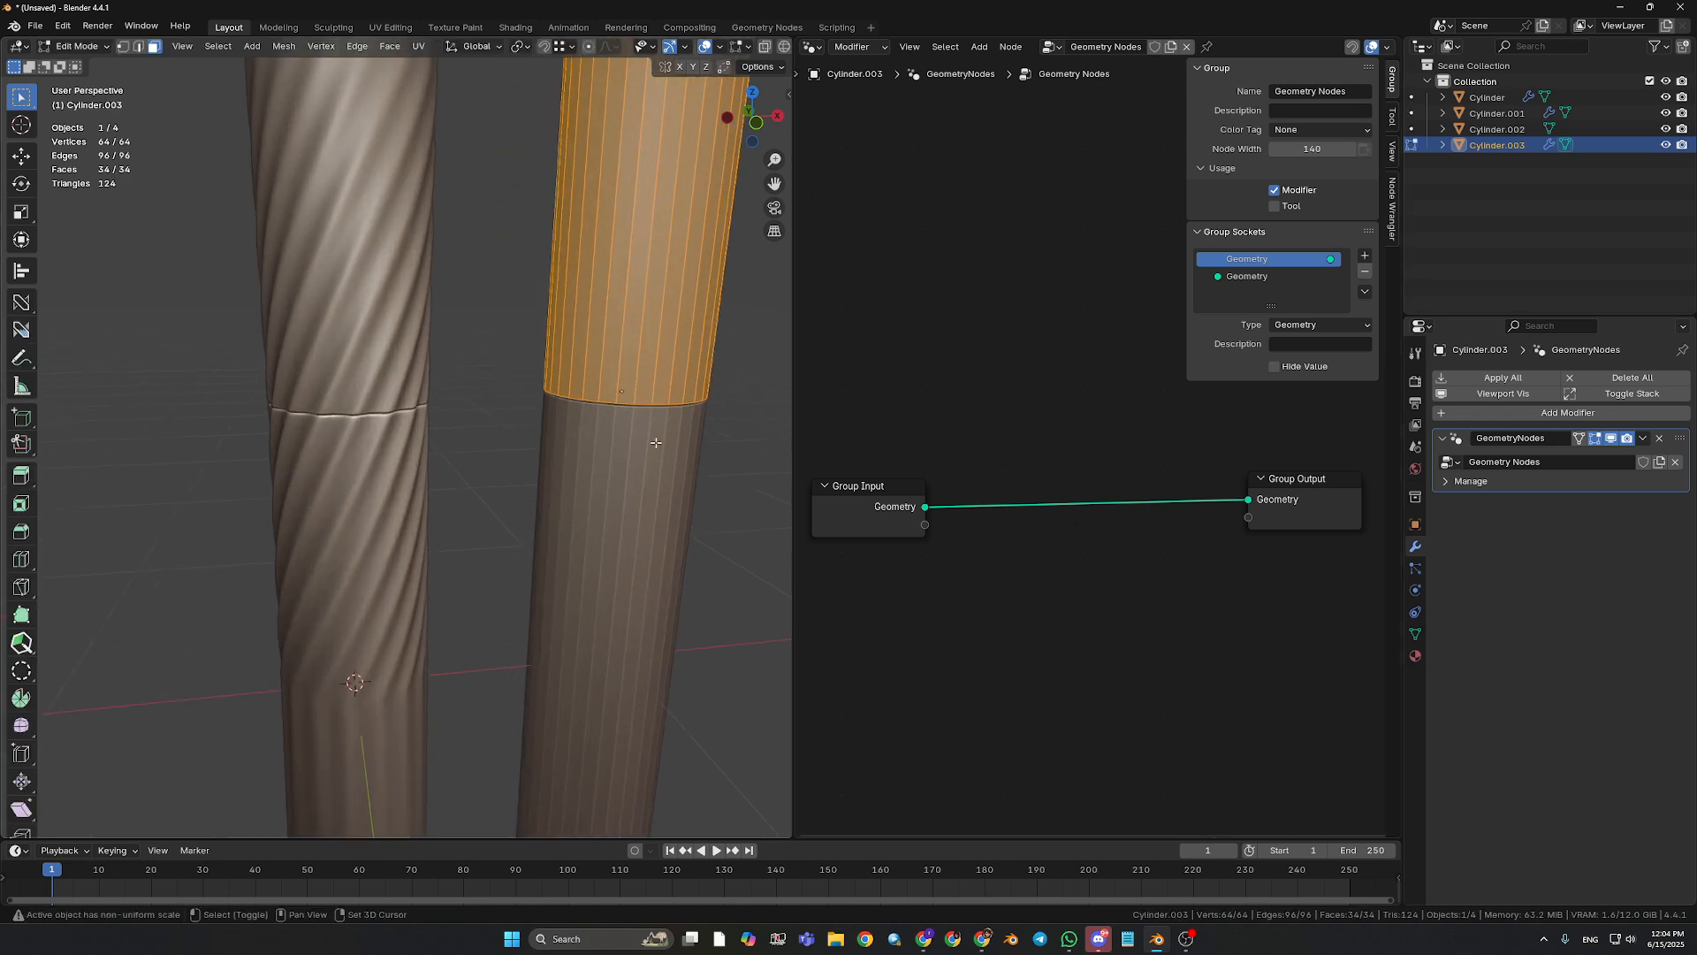
key(Tab)
shift+click(585, 389)
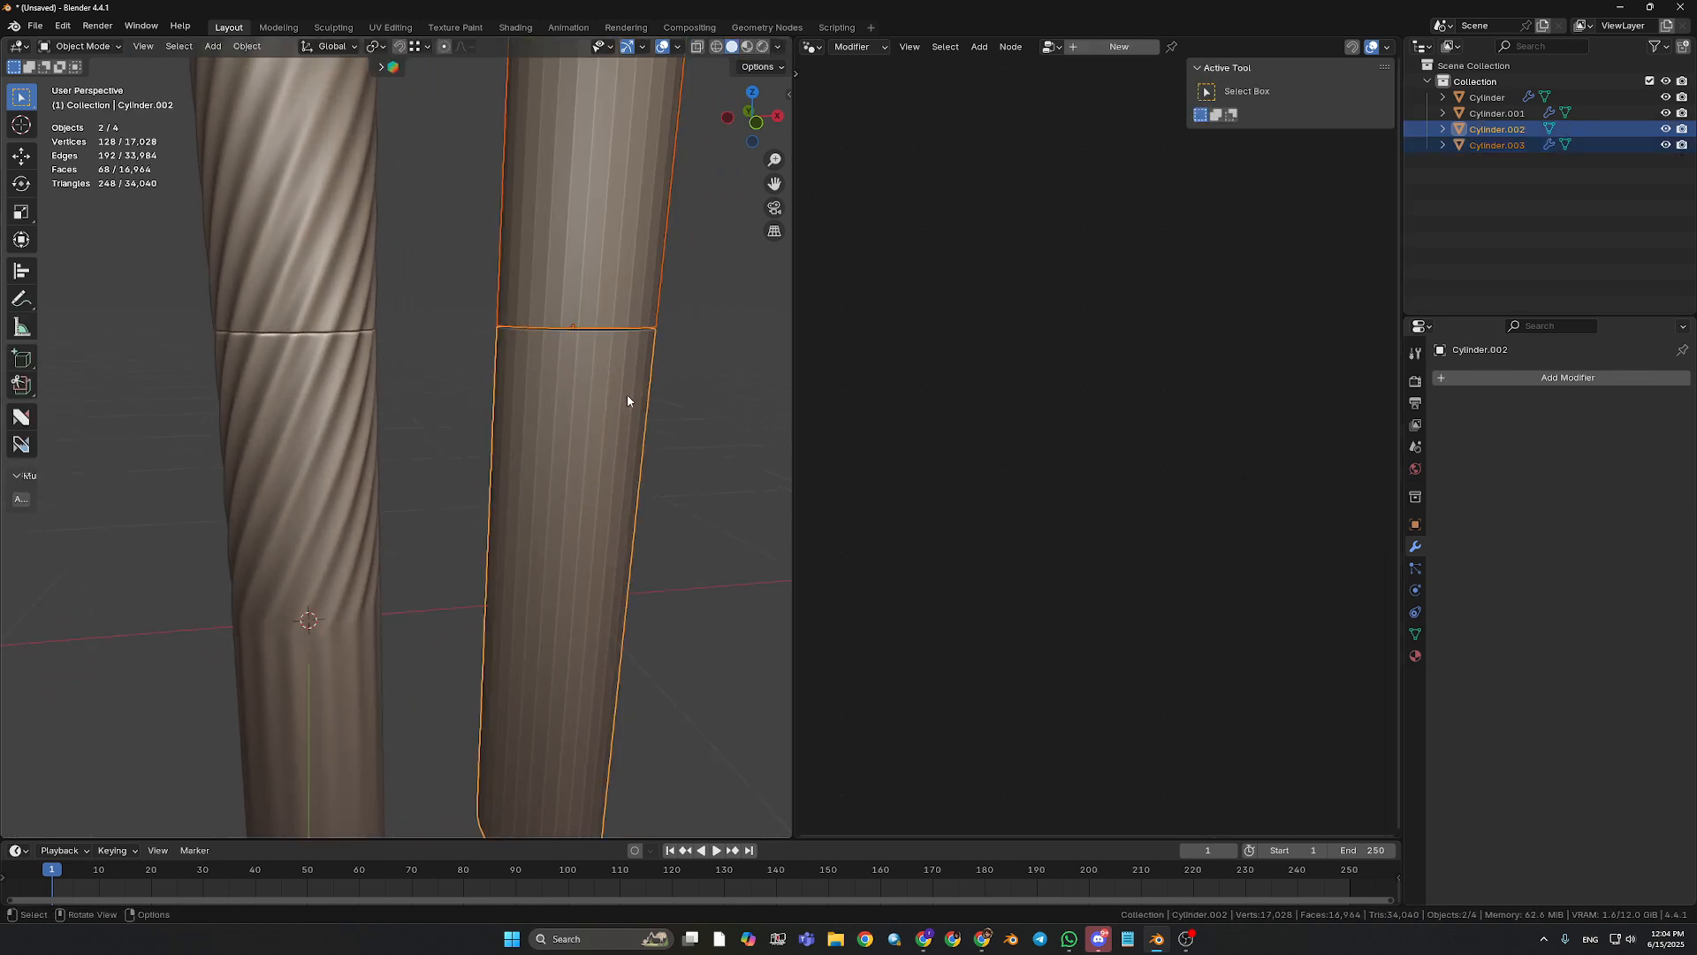
key(Tab)
key(1)
key(a)
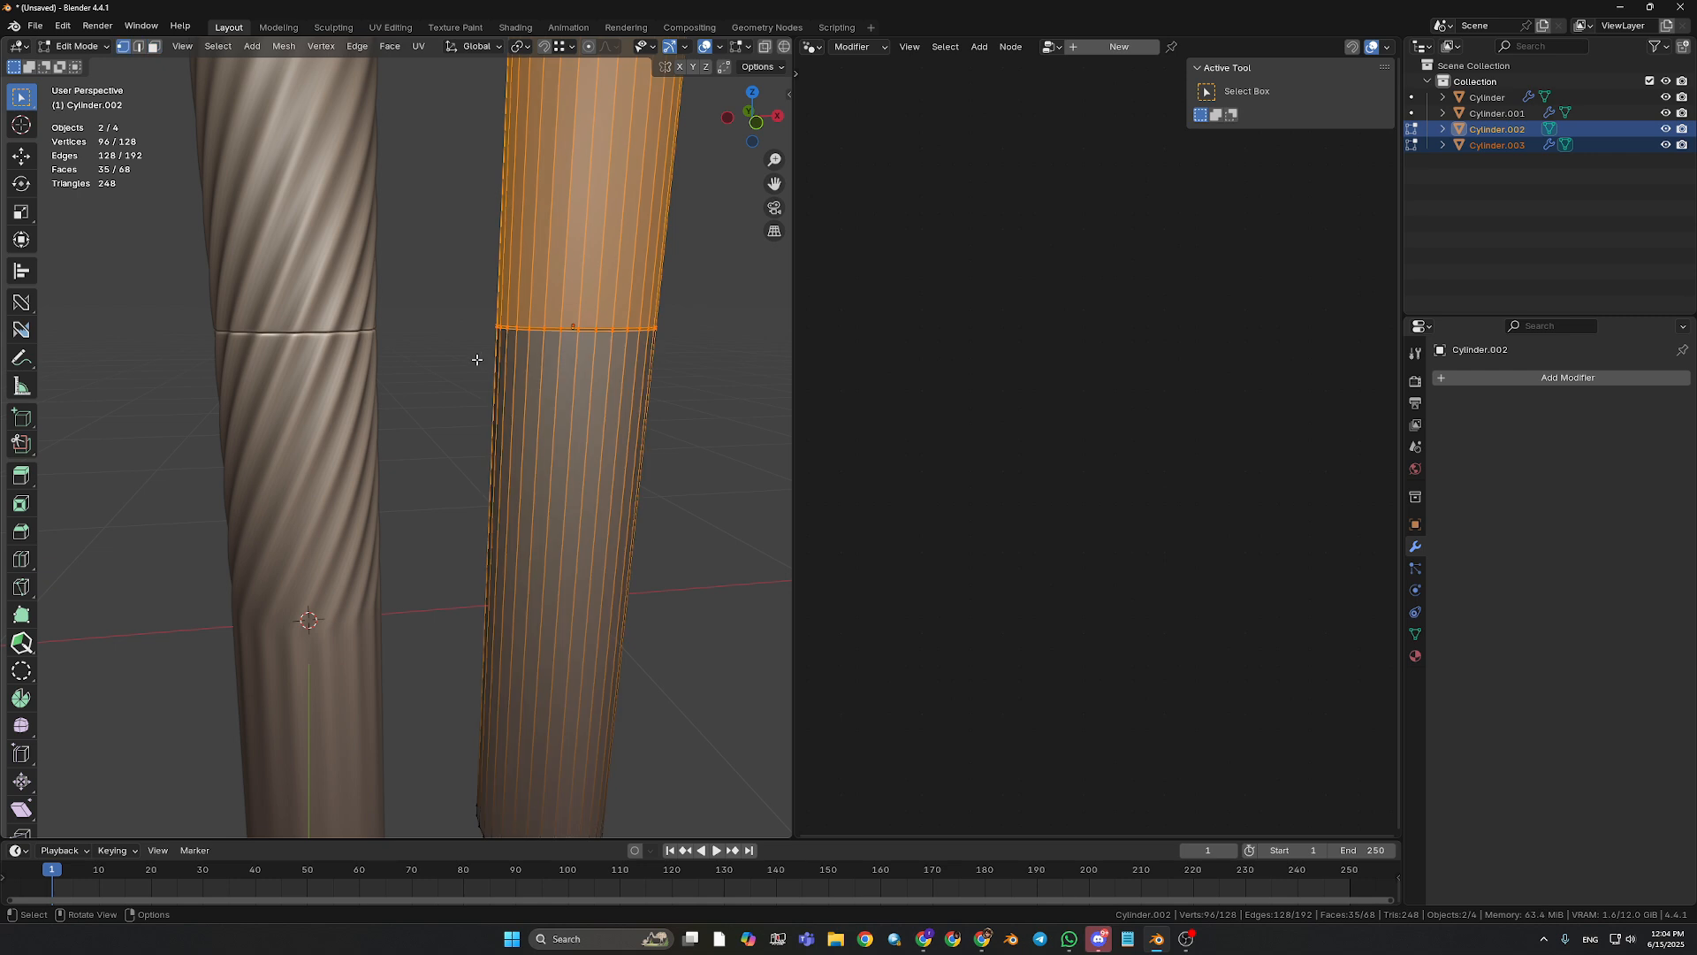
click(765, 46)
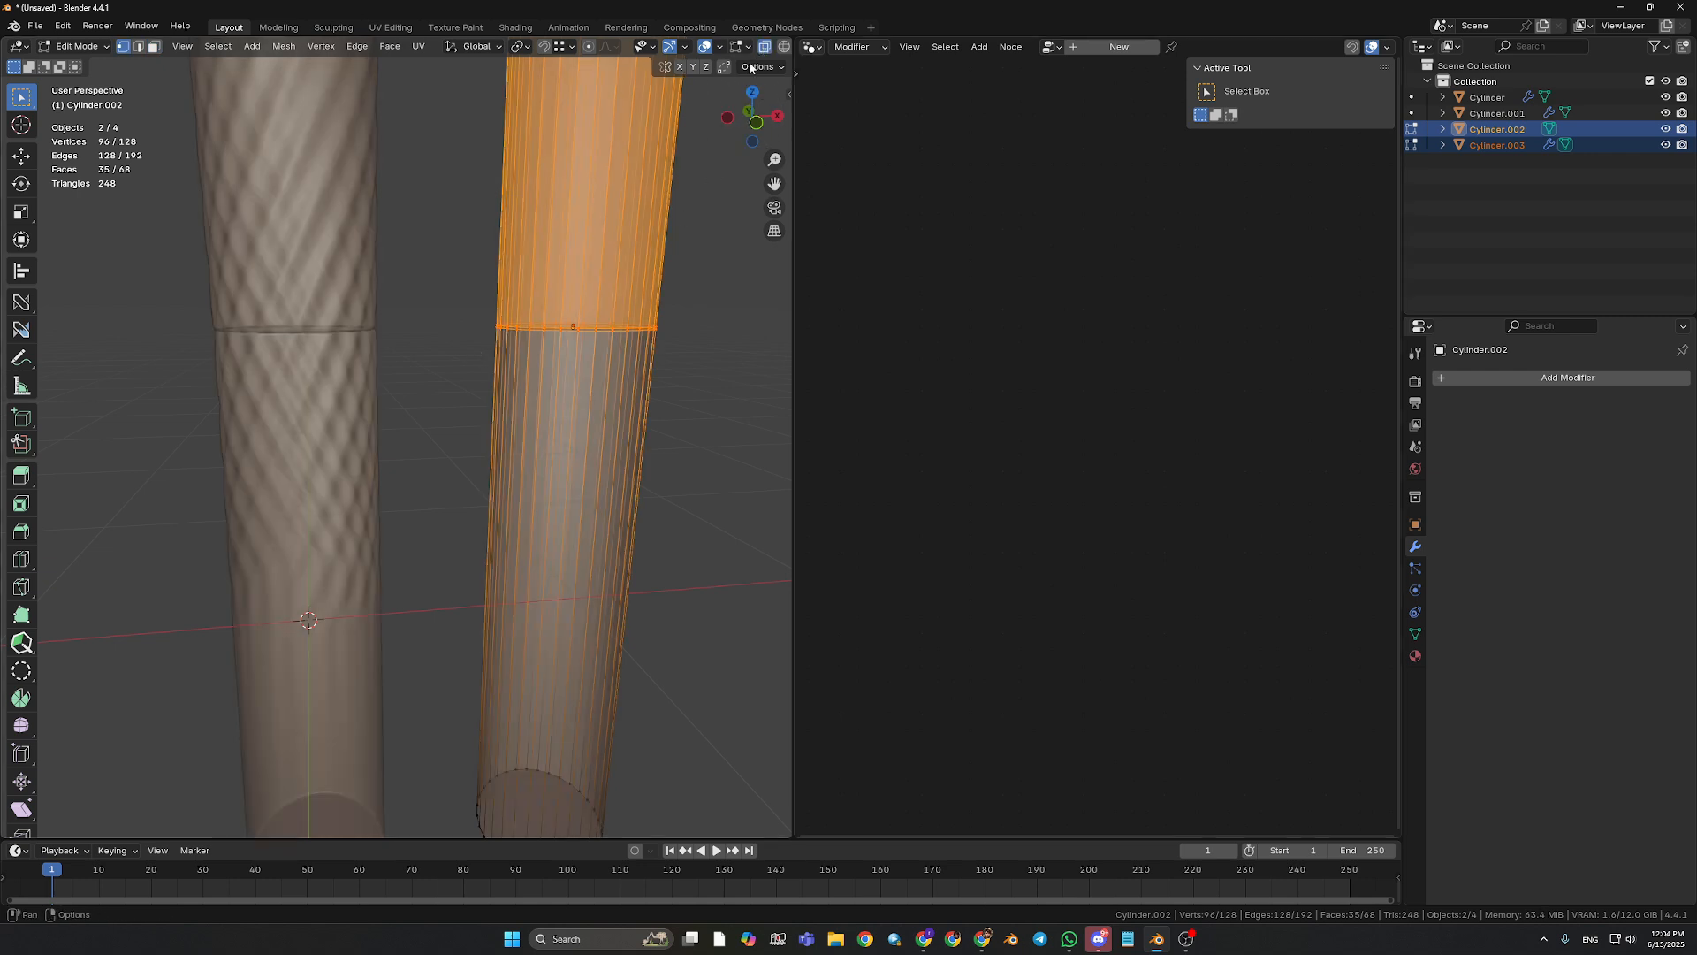
drag(486, 362, 746, 265)
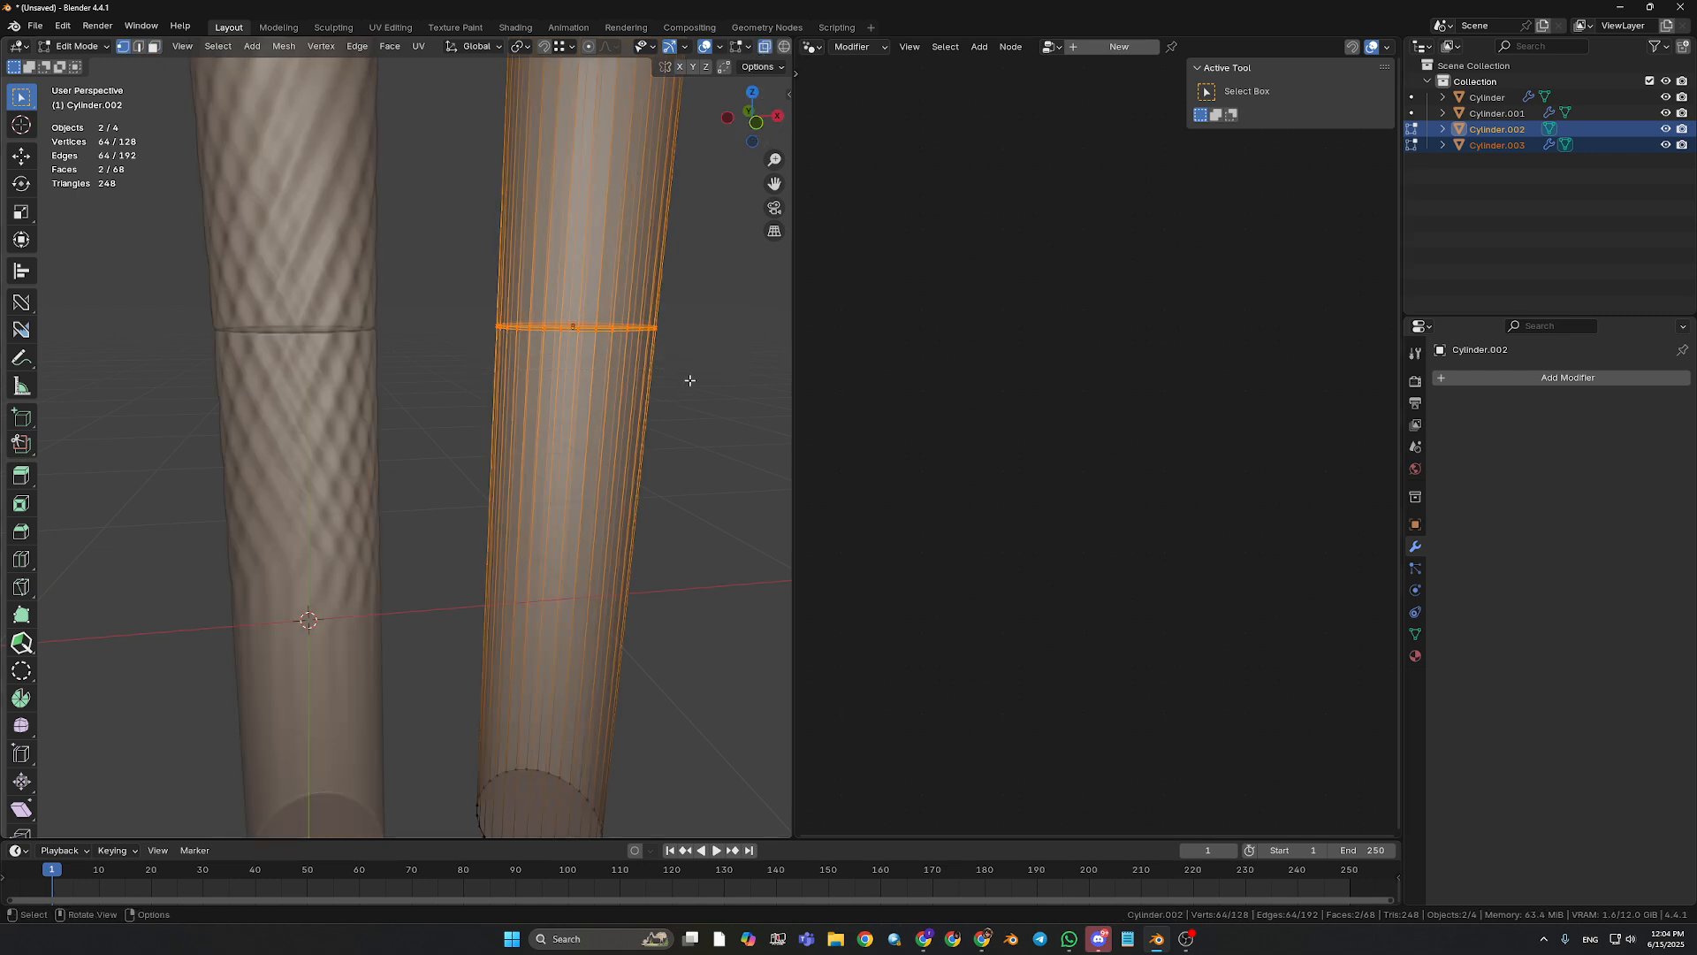
- Thin the joint selection to every other vertex with Checker Deselect and turn X-ray off
middle_drag(689, 380, 619, 354)
click(218, 46)
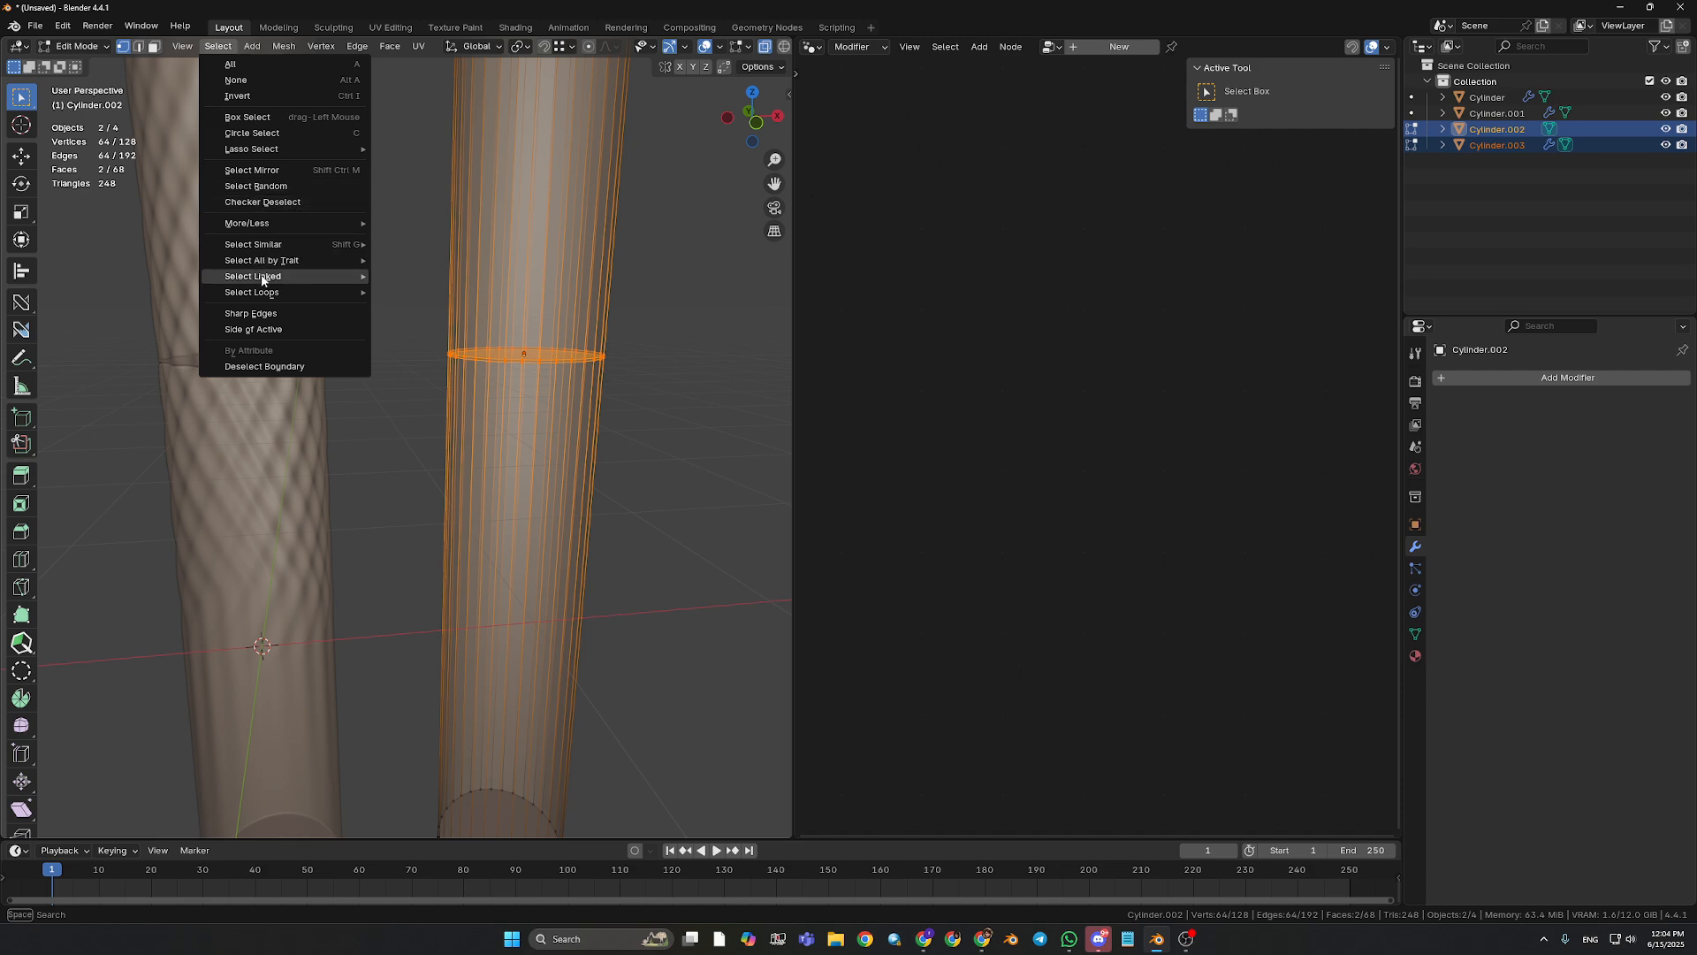
click(262, 202)
click(765, 47)
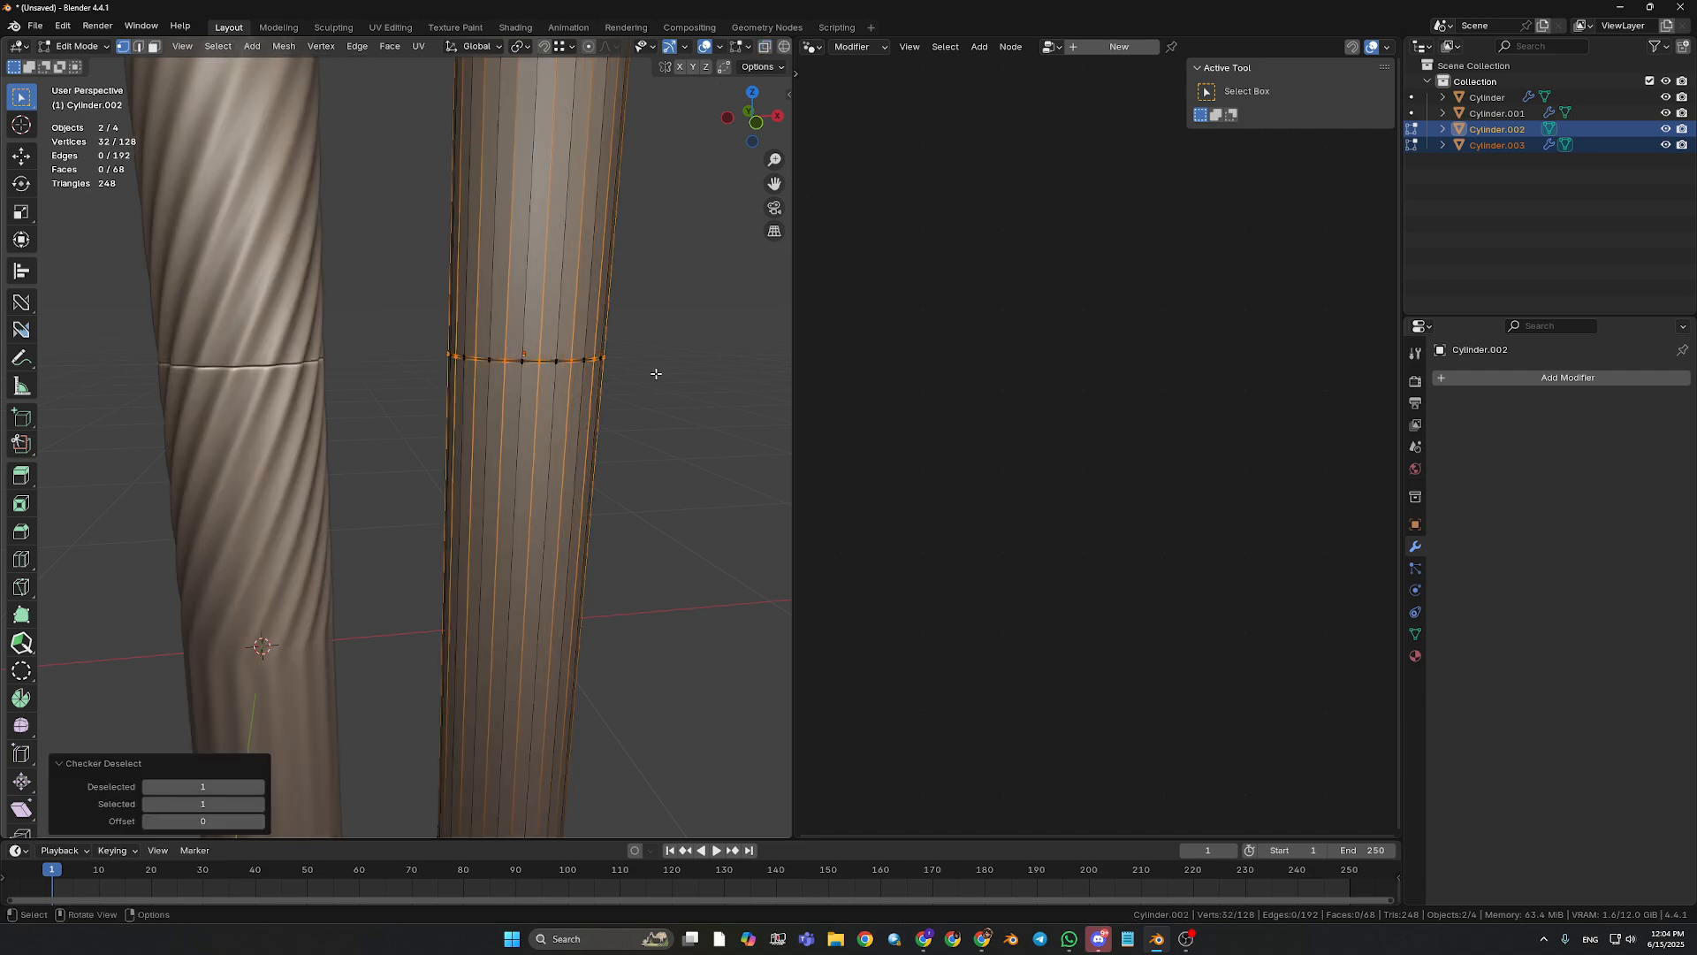
- Scale the selected joint vertices inward to 0.820 to form flutes, and return to Object Mode
scroll(686, 392, up, 2)
shift+middle_drag(641, 376, 788, 402)
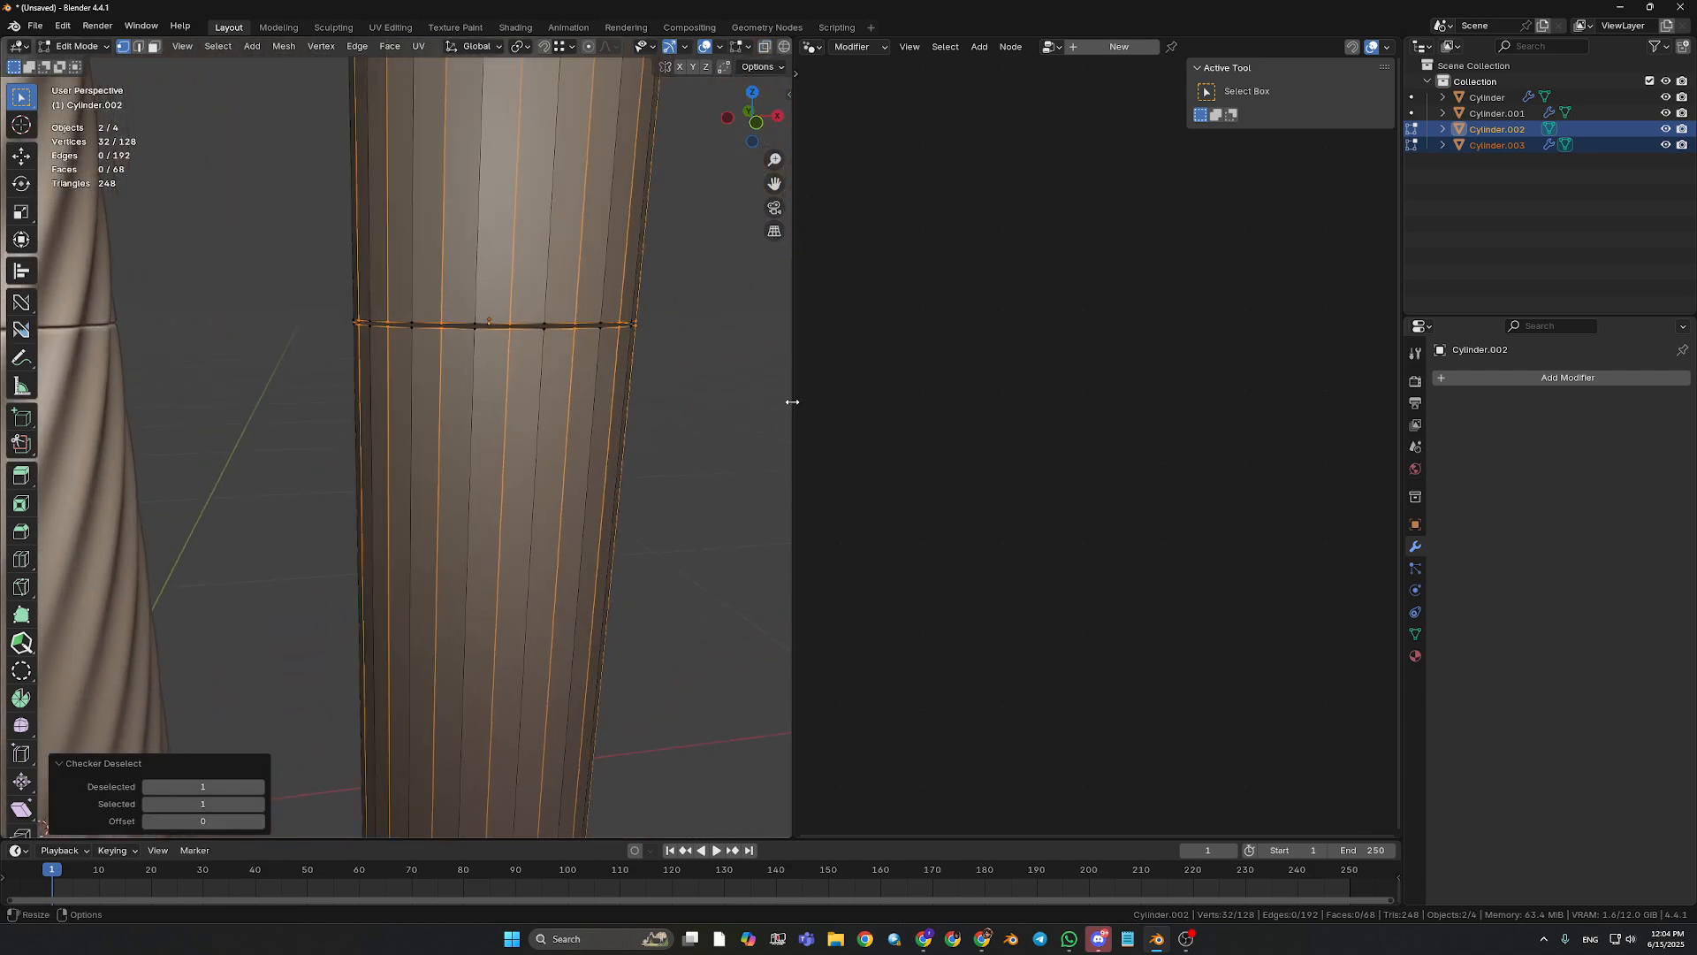
key(s)
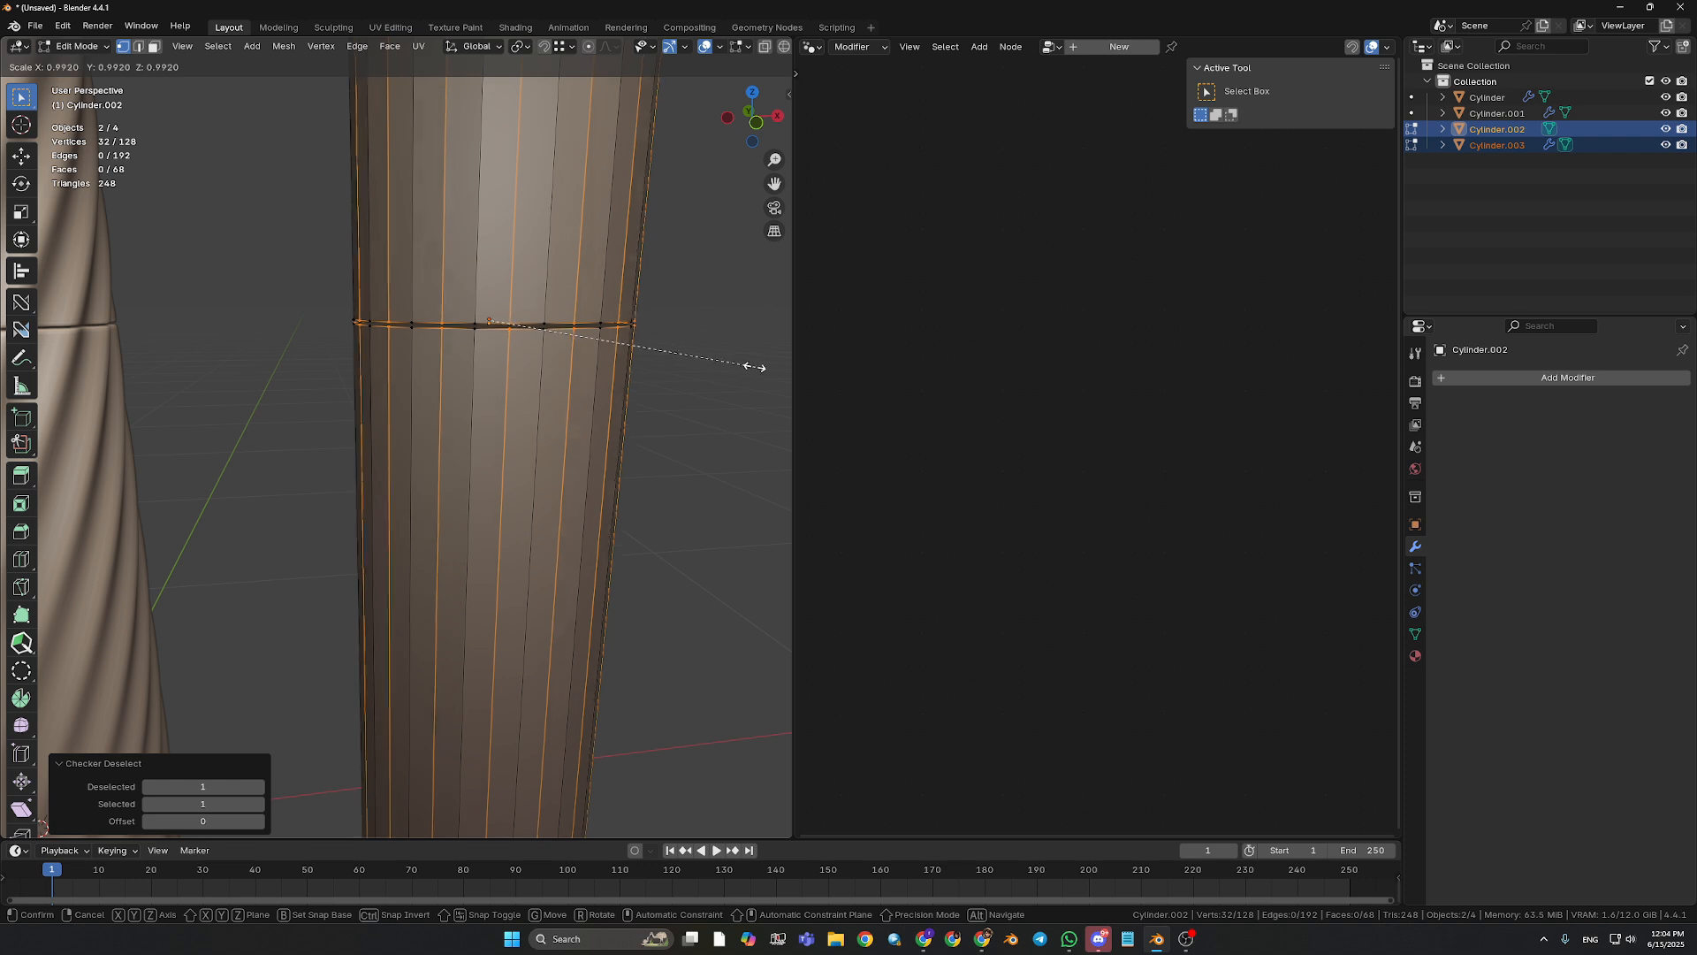
click(709, 360)
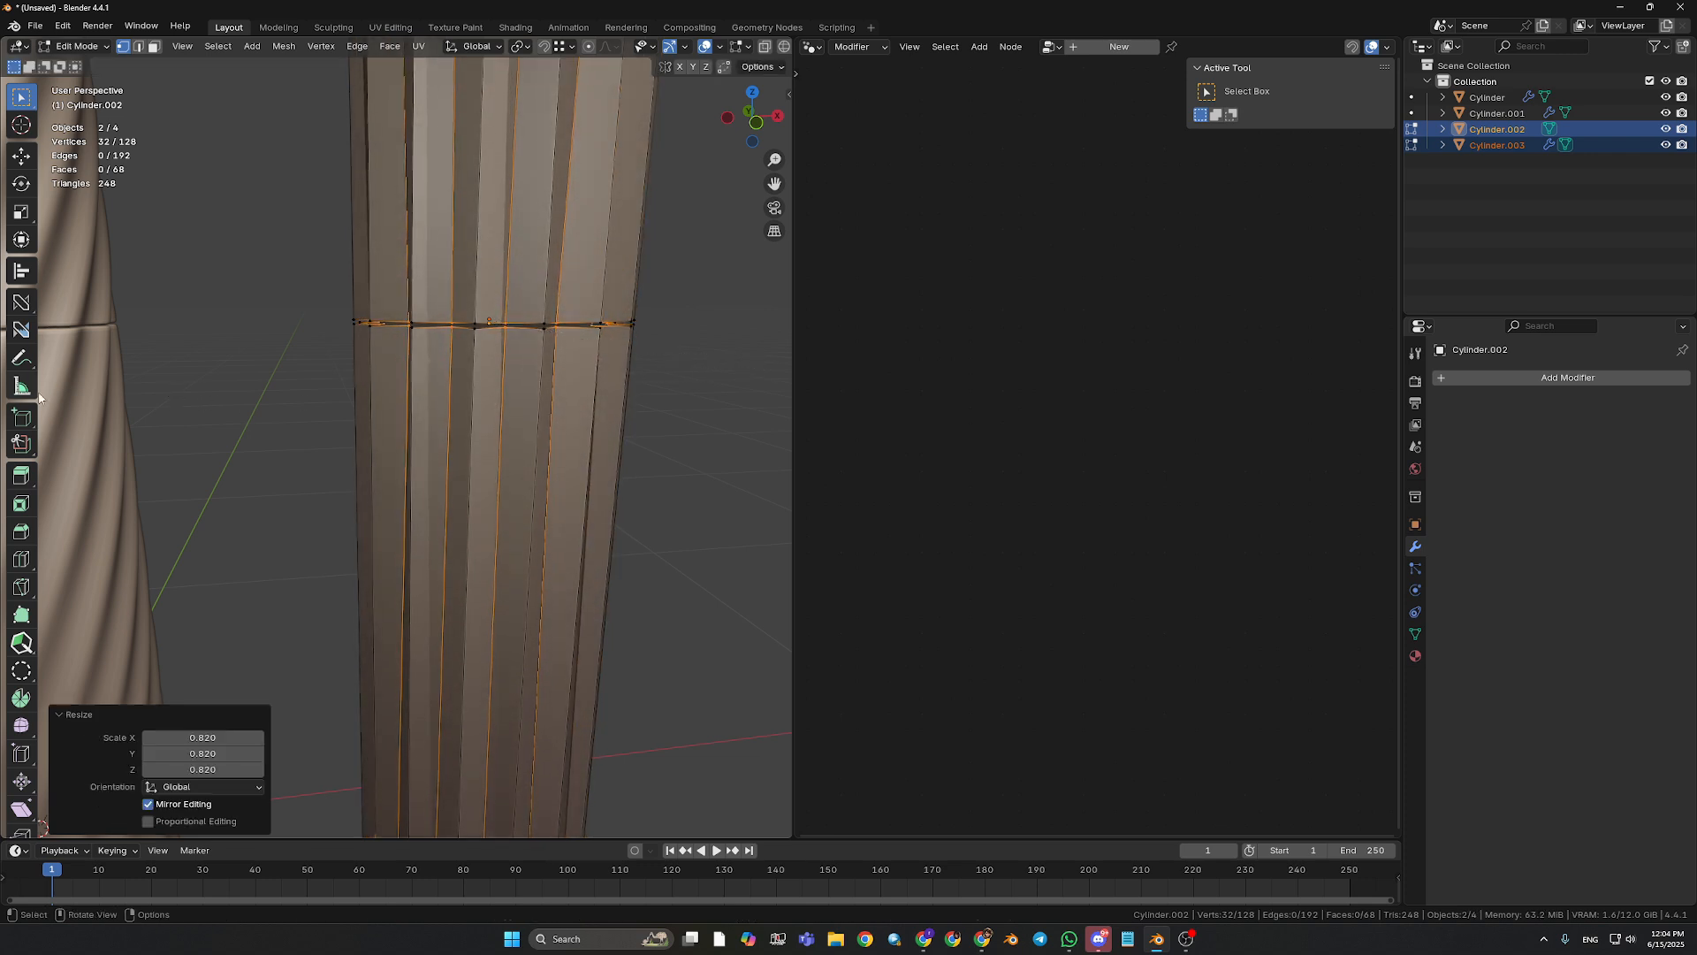
scroll(160, 486, down, 2)
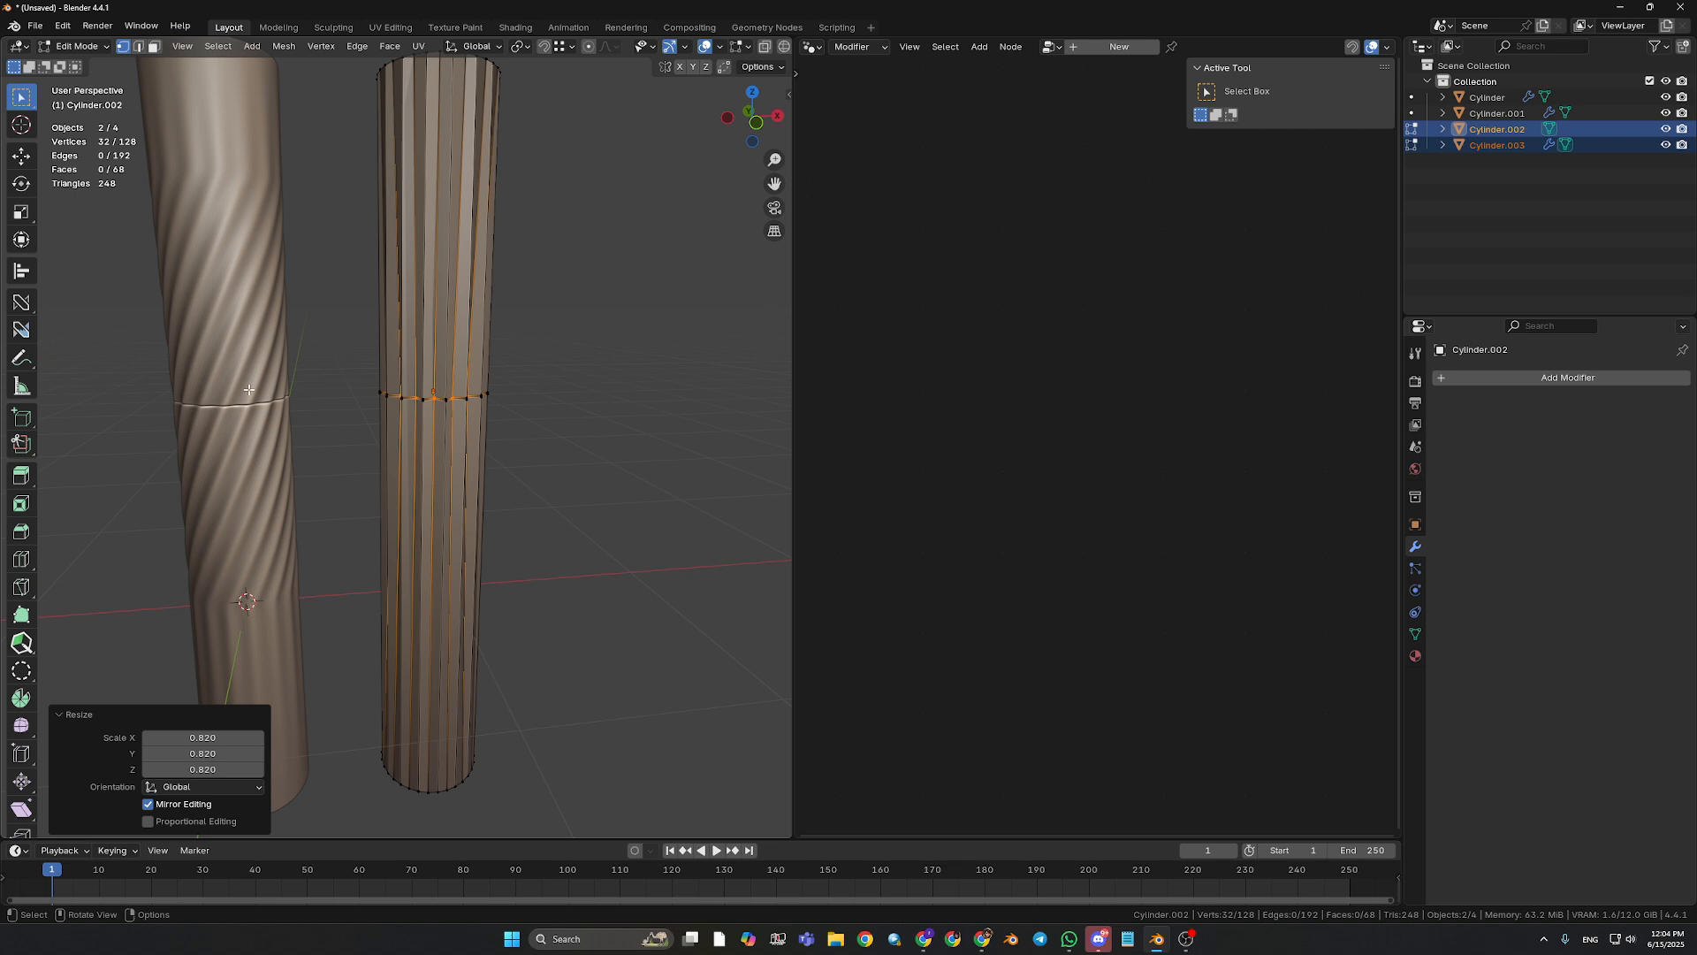
key(Tab)
shift+middle_drag(477, 428, 515, 430)
scroll(628, 454, up, 3)
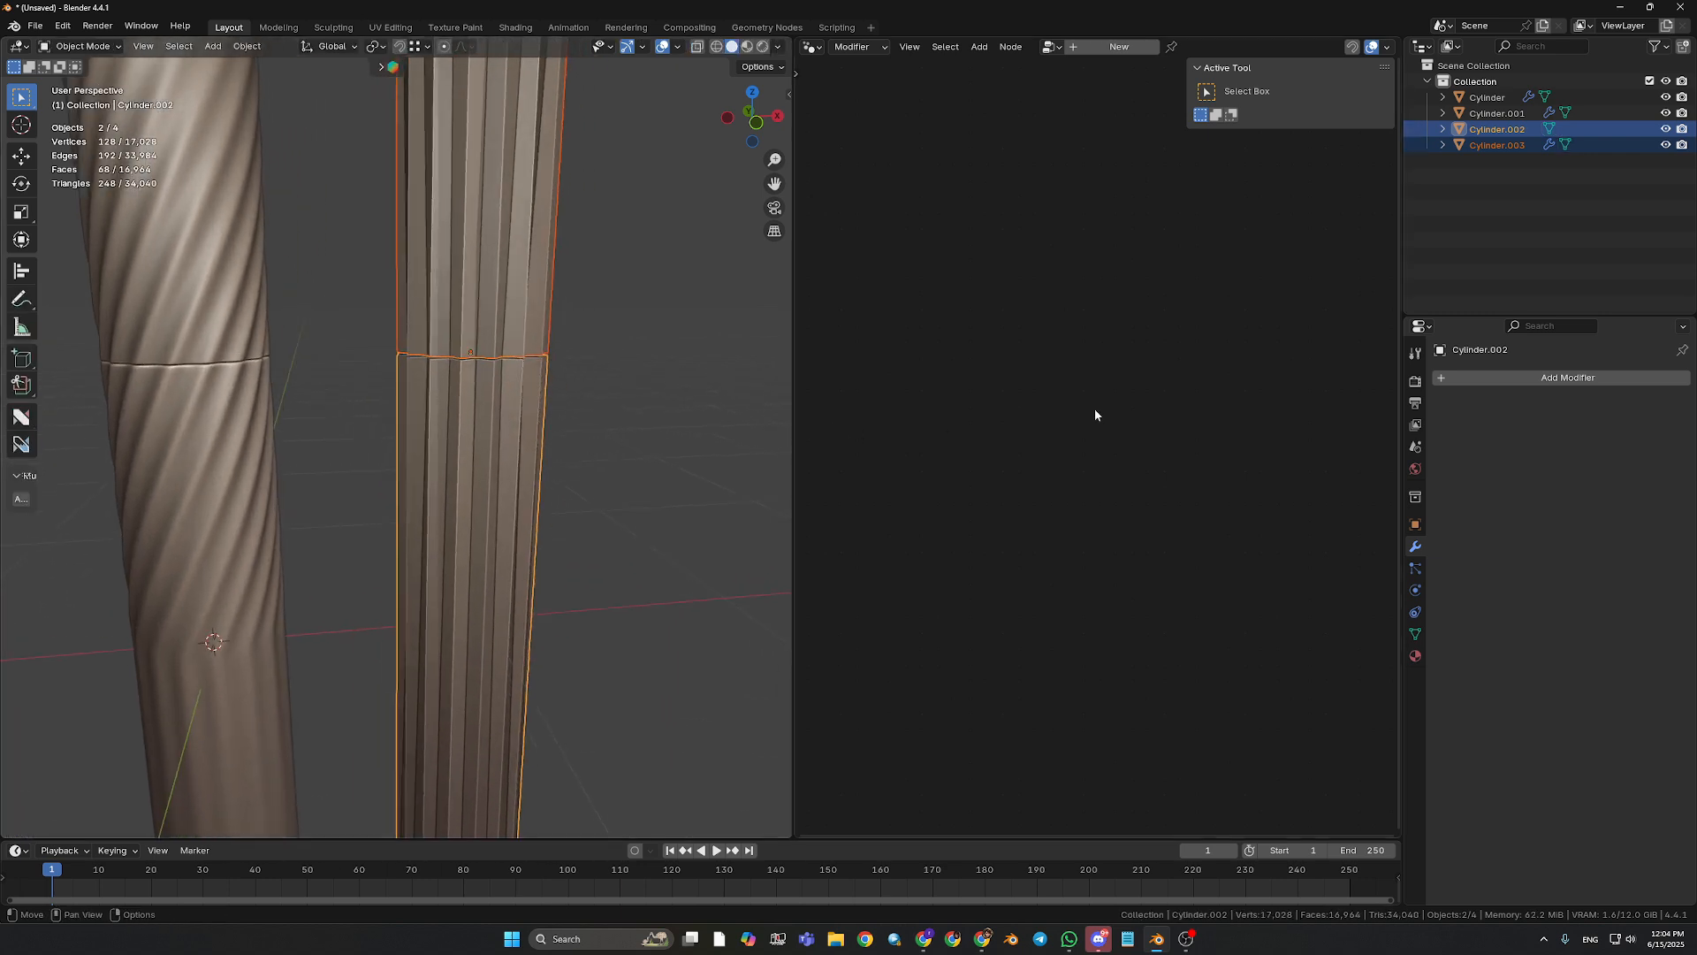
- Insert a Subdivision Surface node between Group Input and Group Output in the second column's upper cylinder node tree
click(446, 307)
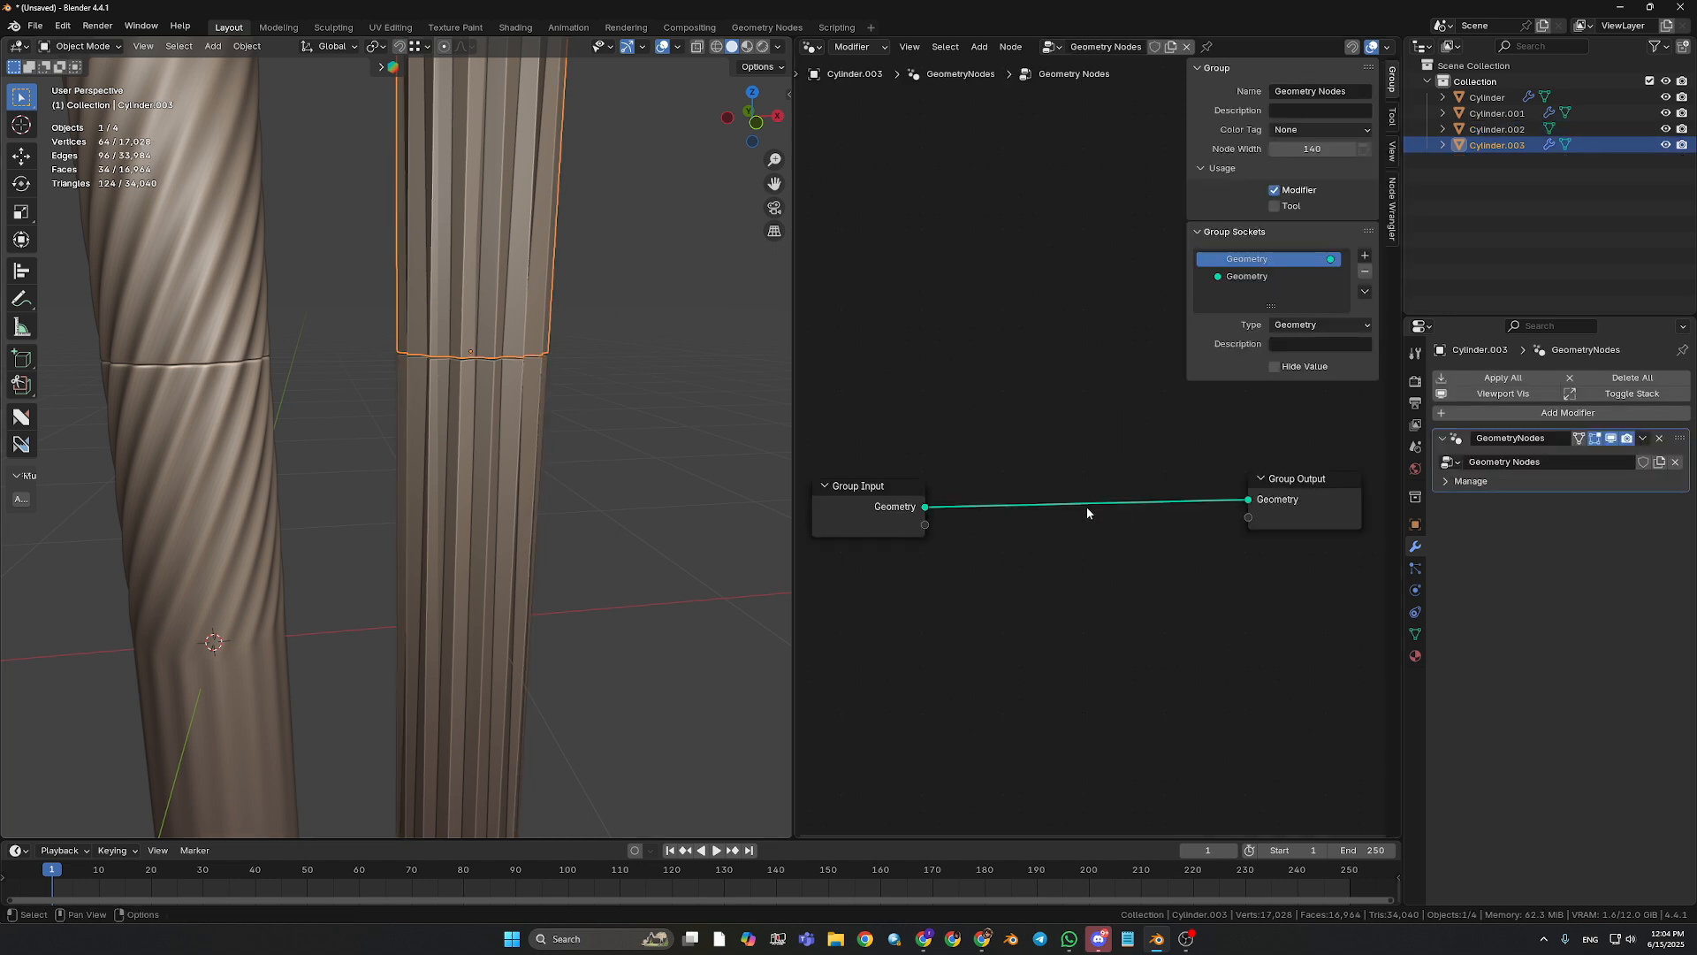
scroll(617, 435, down, 2)
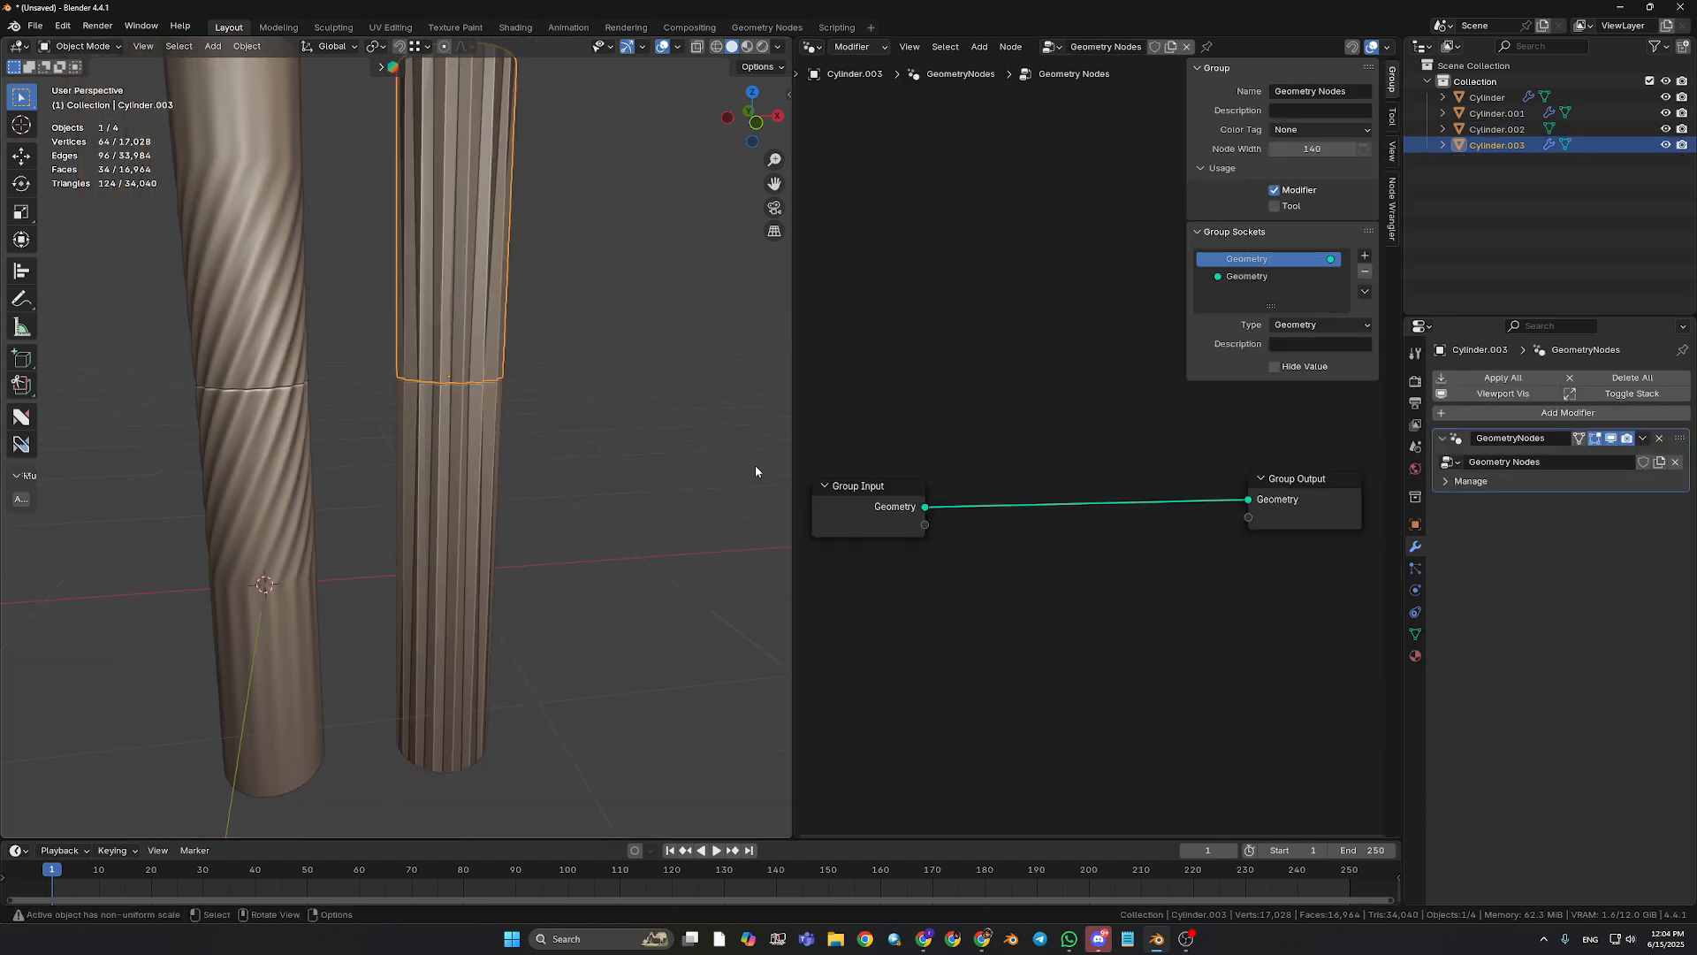
key(shift+a)
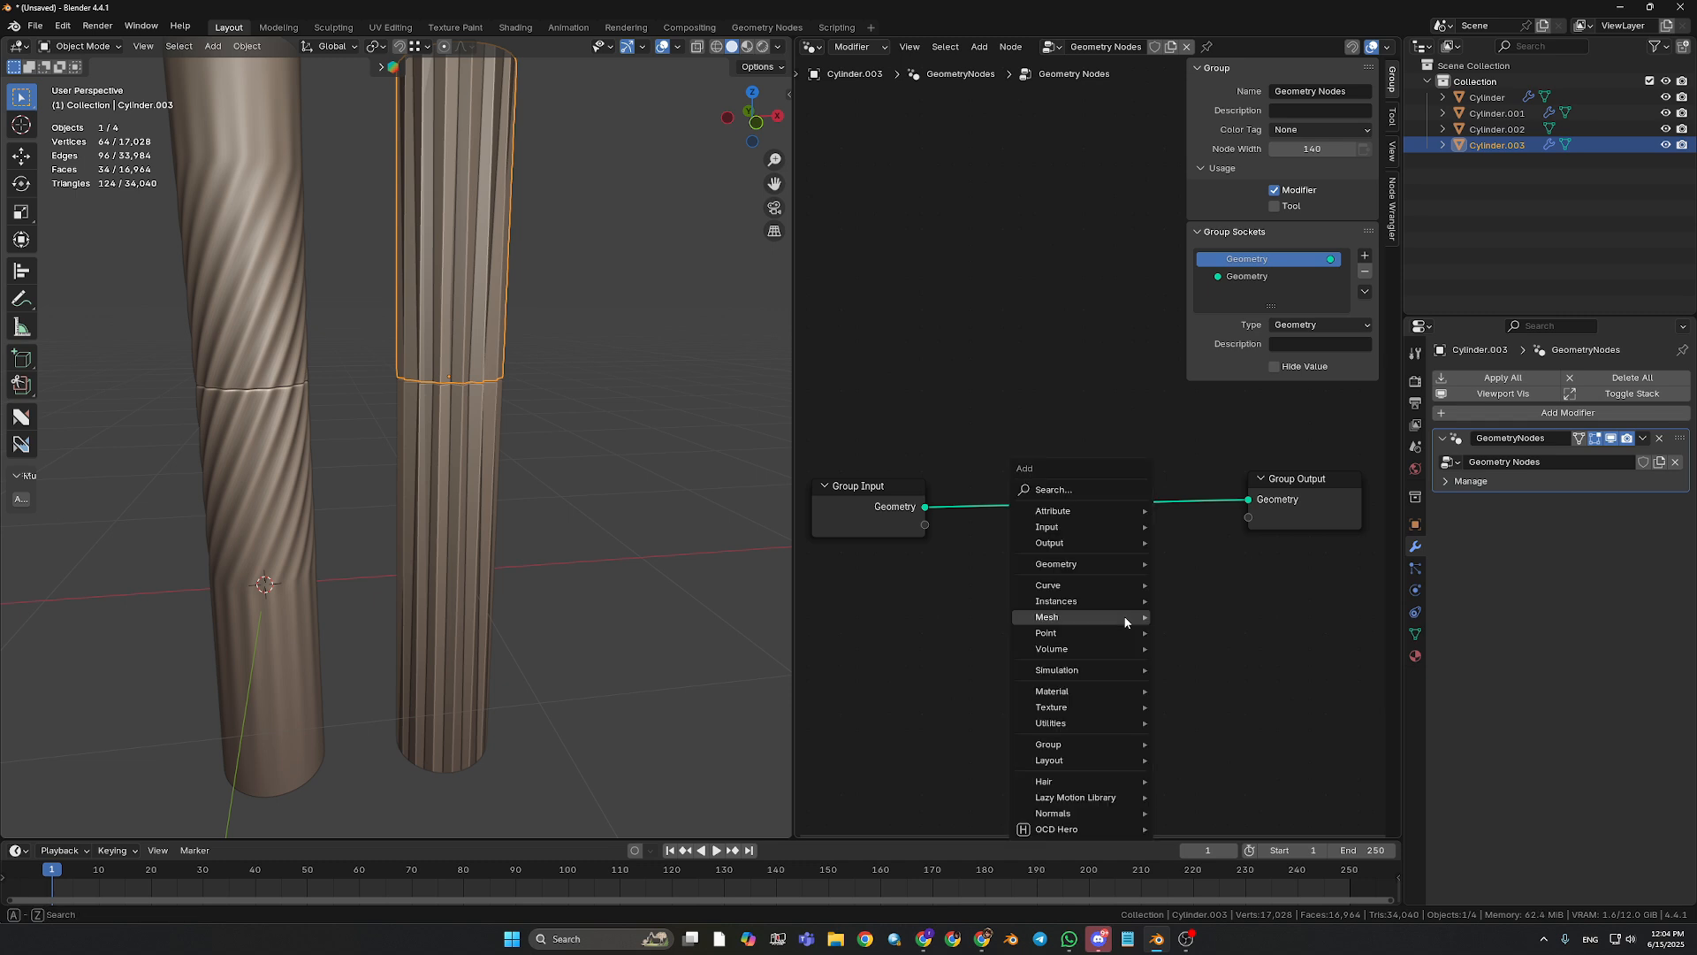
mouse_move(1126, 621)
text(sub)
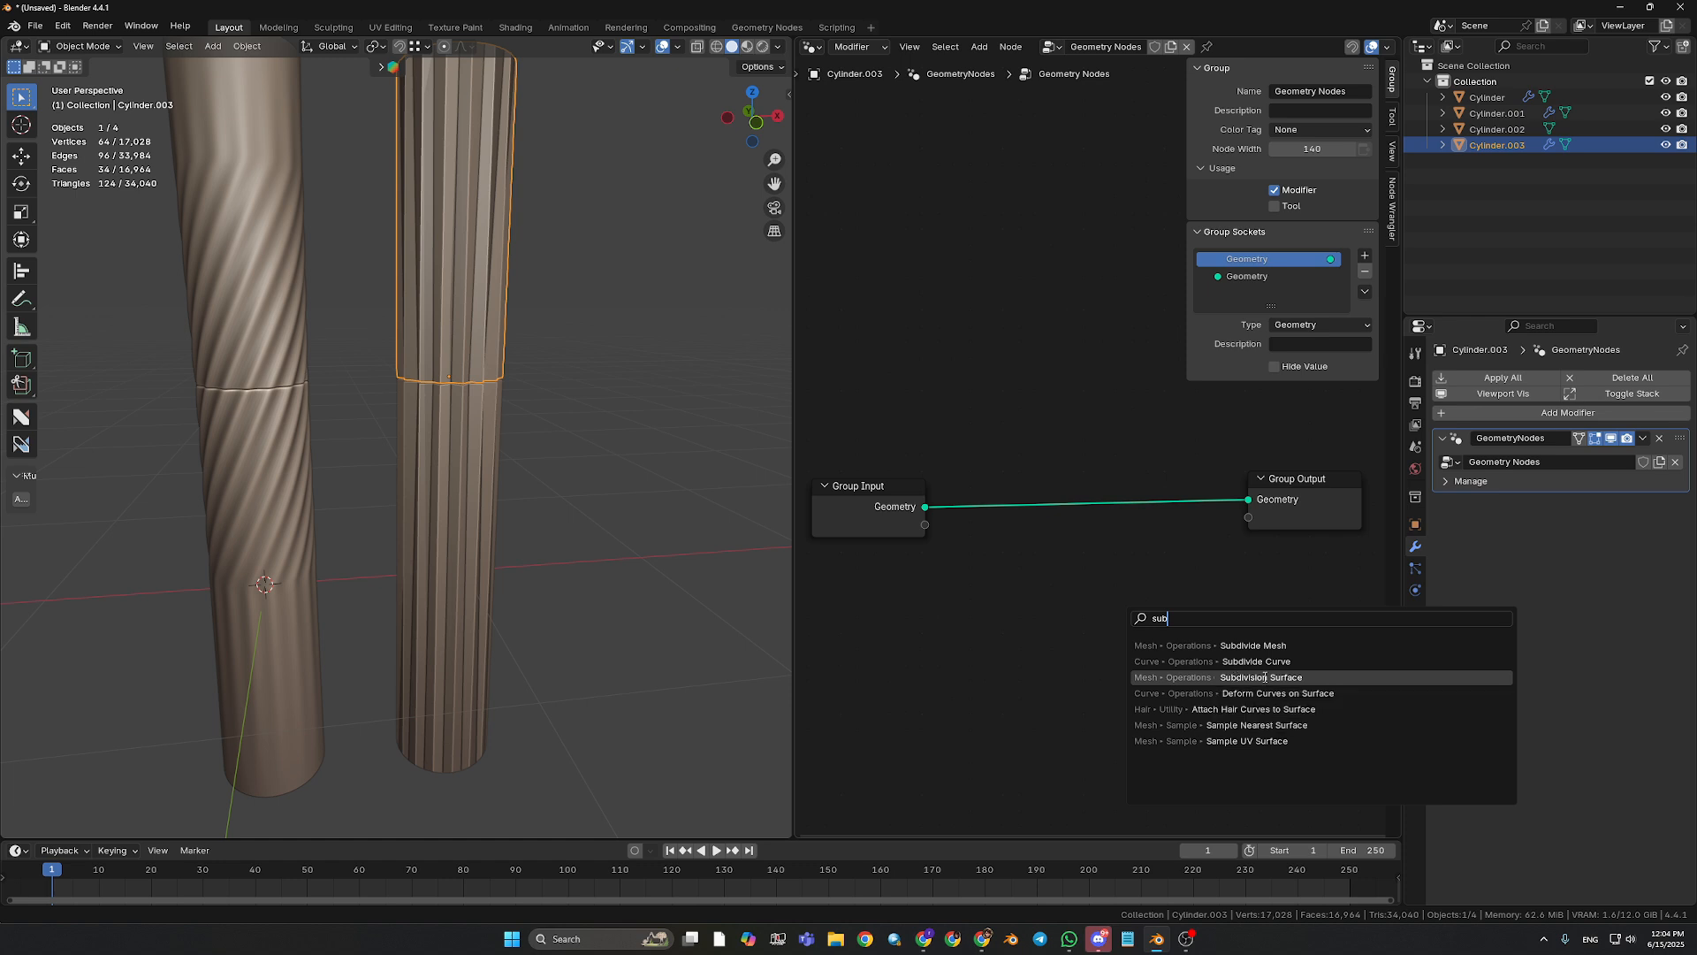
click(1236, 677)
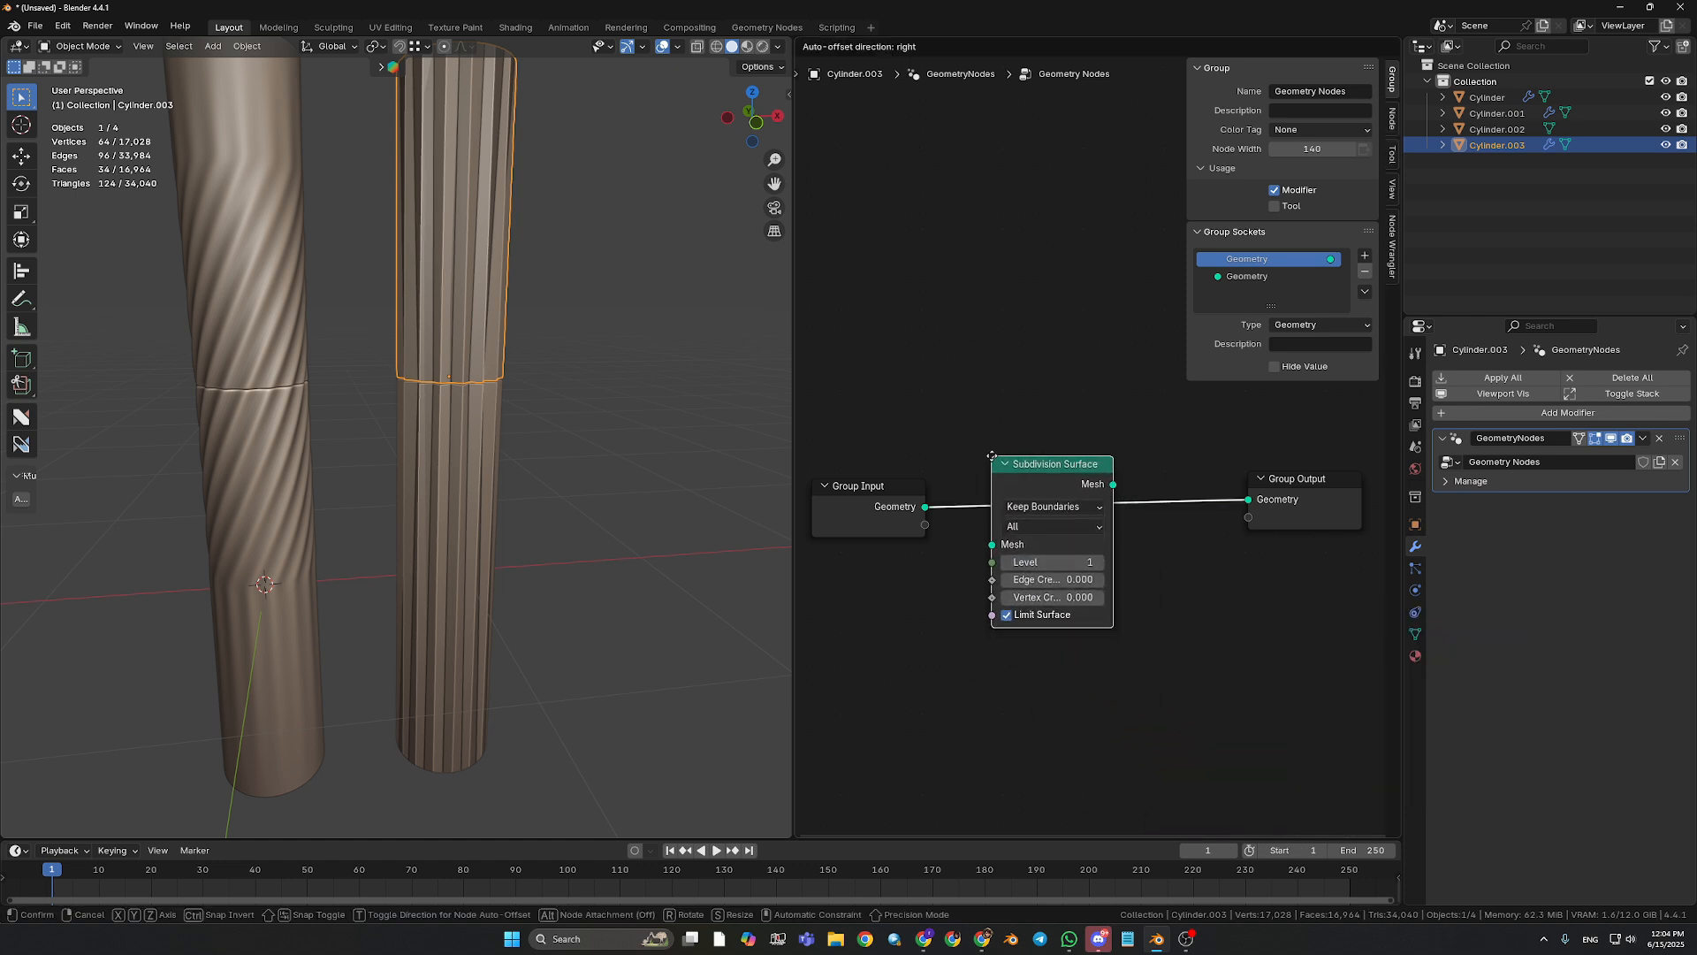
click(978, 588)
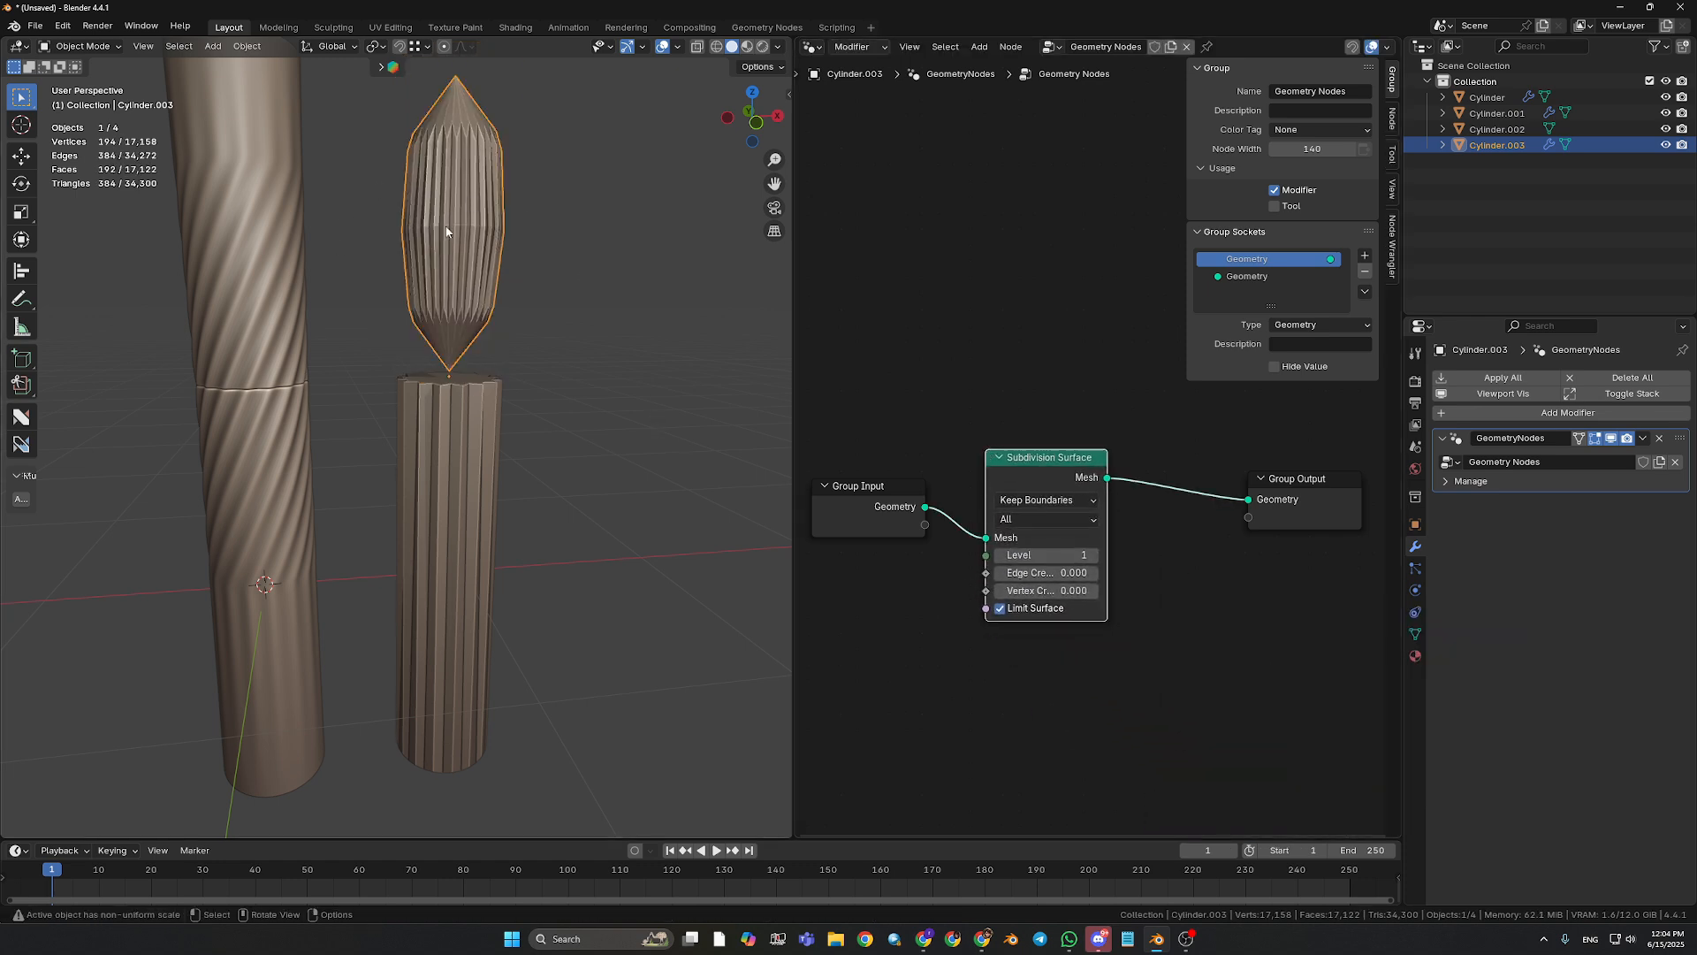
middle_drag(904, 386, 894, 391)
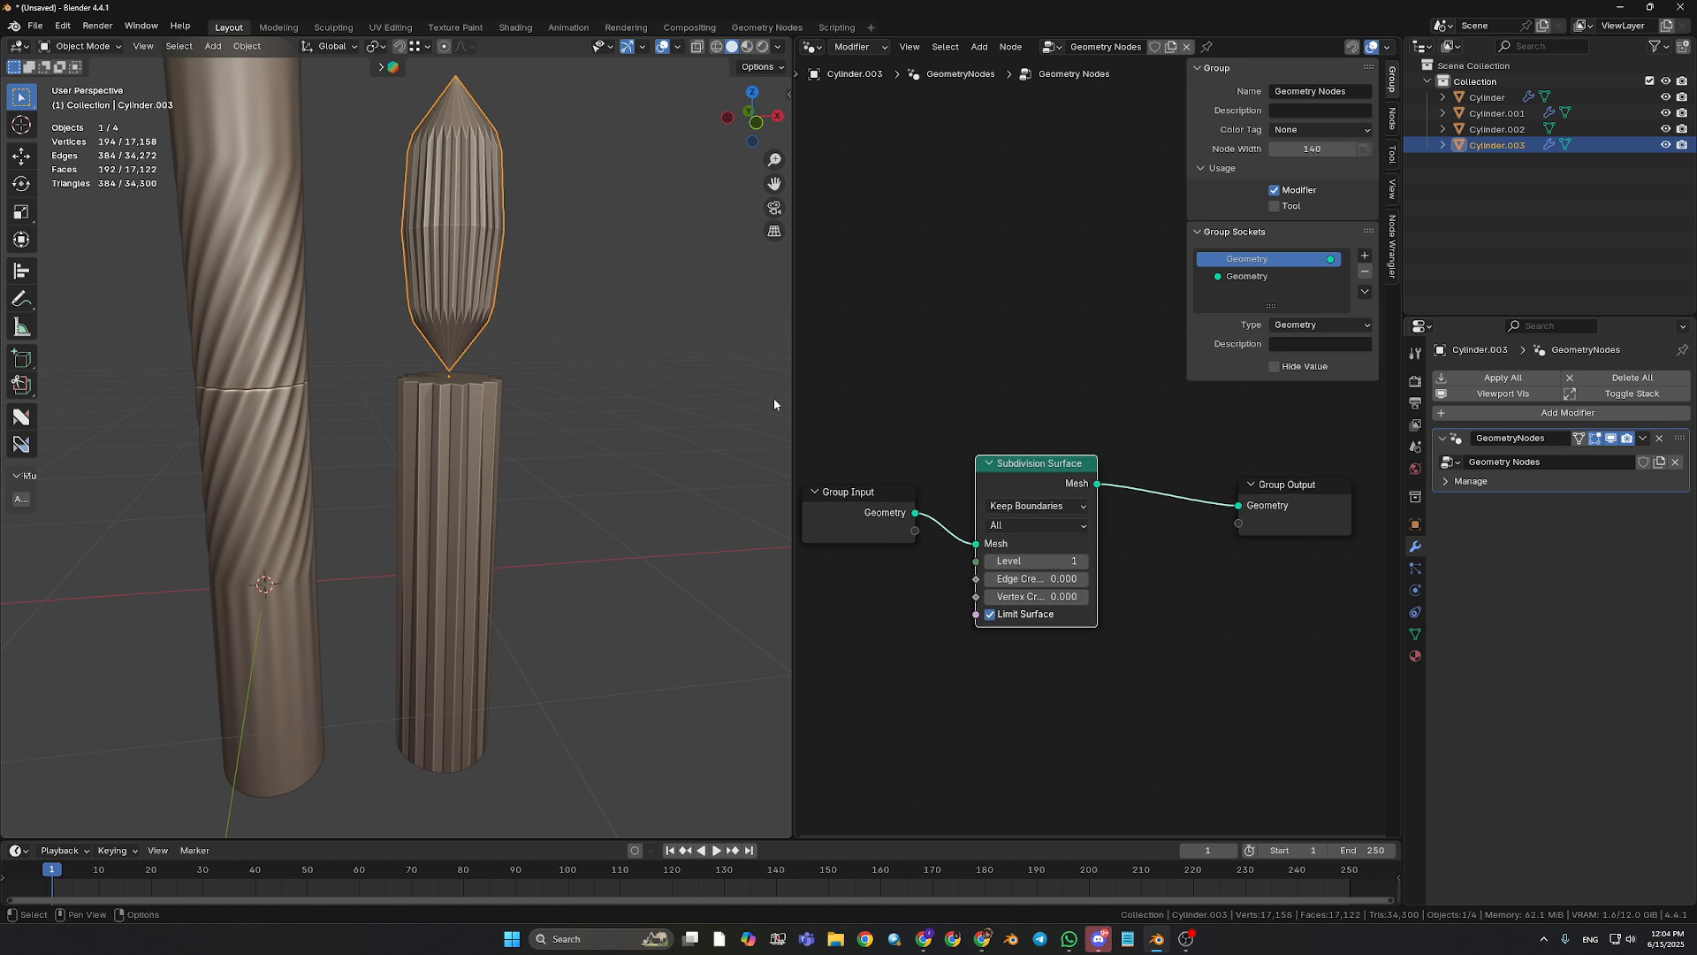
- Add 10 evenly spaced horizontal loop cuts around the second column's upper cylinder
key(Tab)
shift+middle_drag(541, 157, 567, 320)
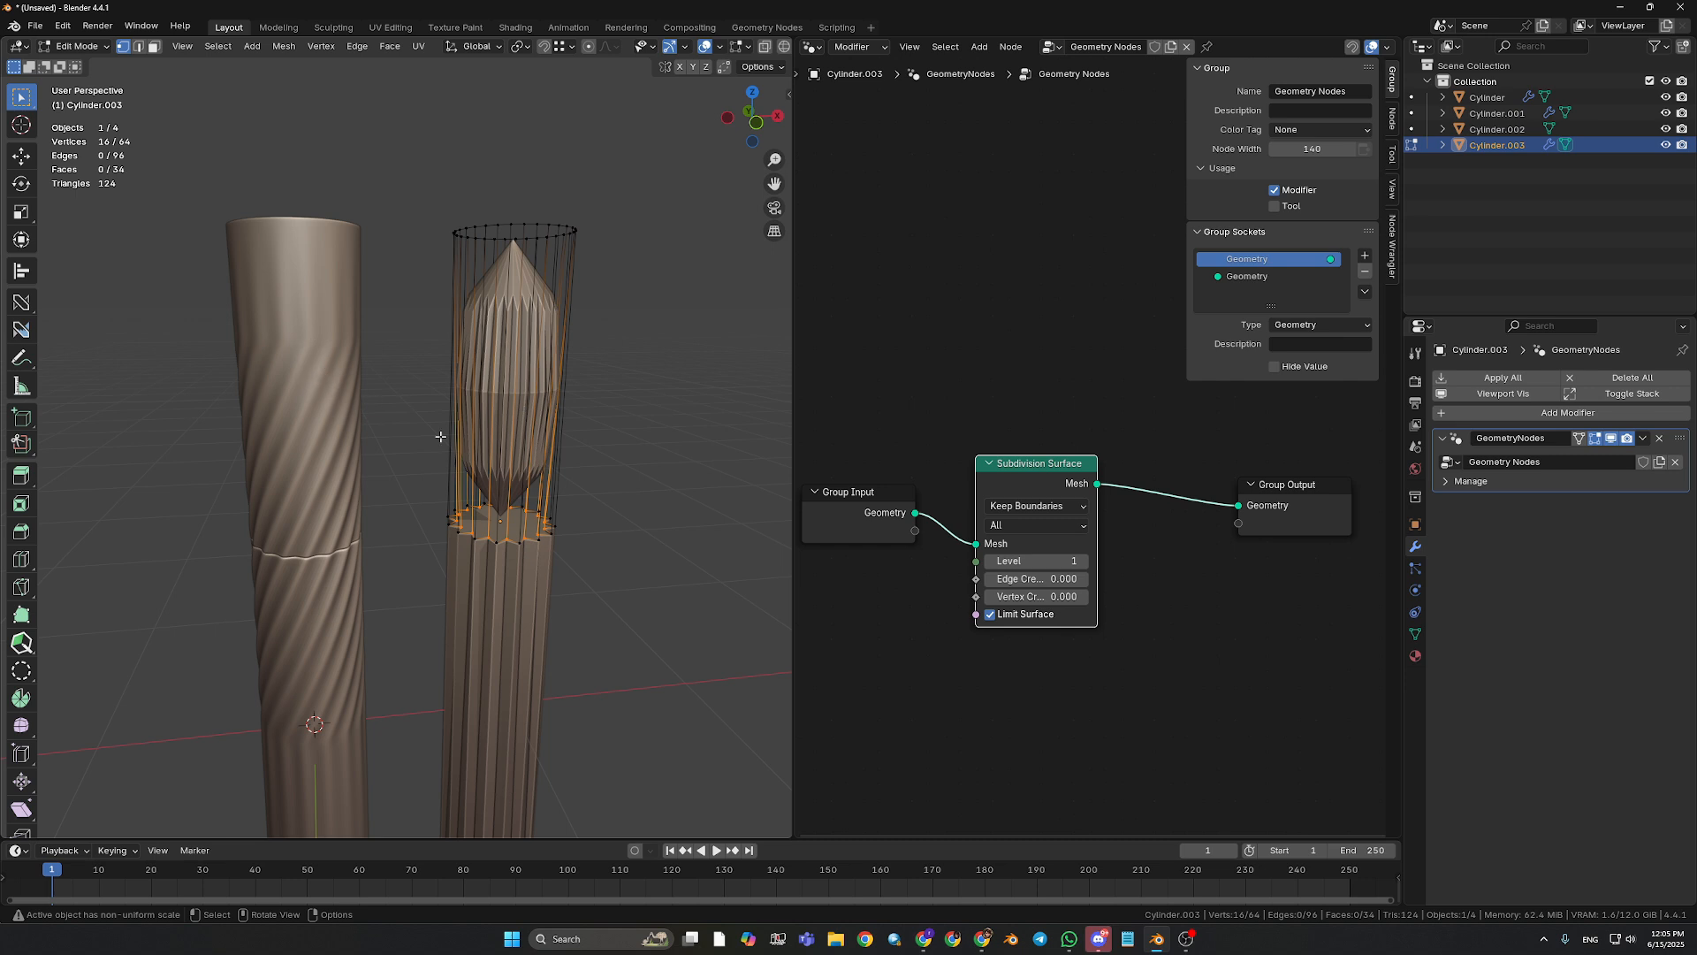
key(ctrl+r)
scroll(523, 435, up, 6)
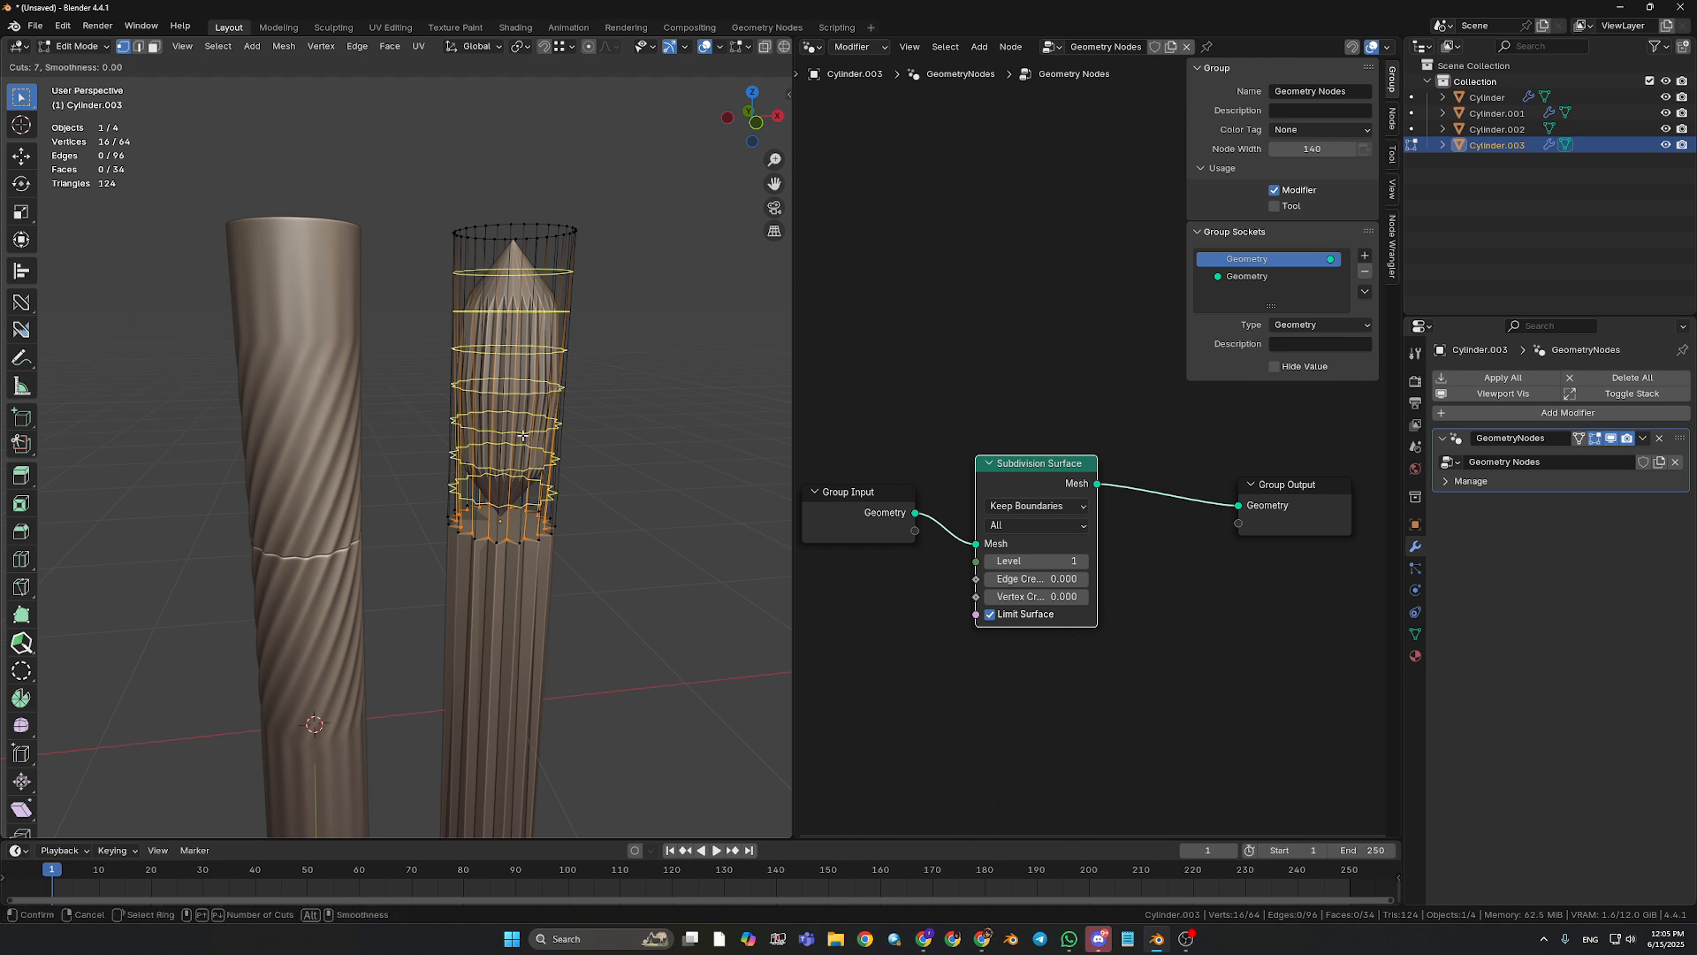
click(523, 435)
right_click(522, 435)
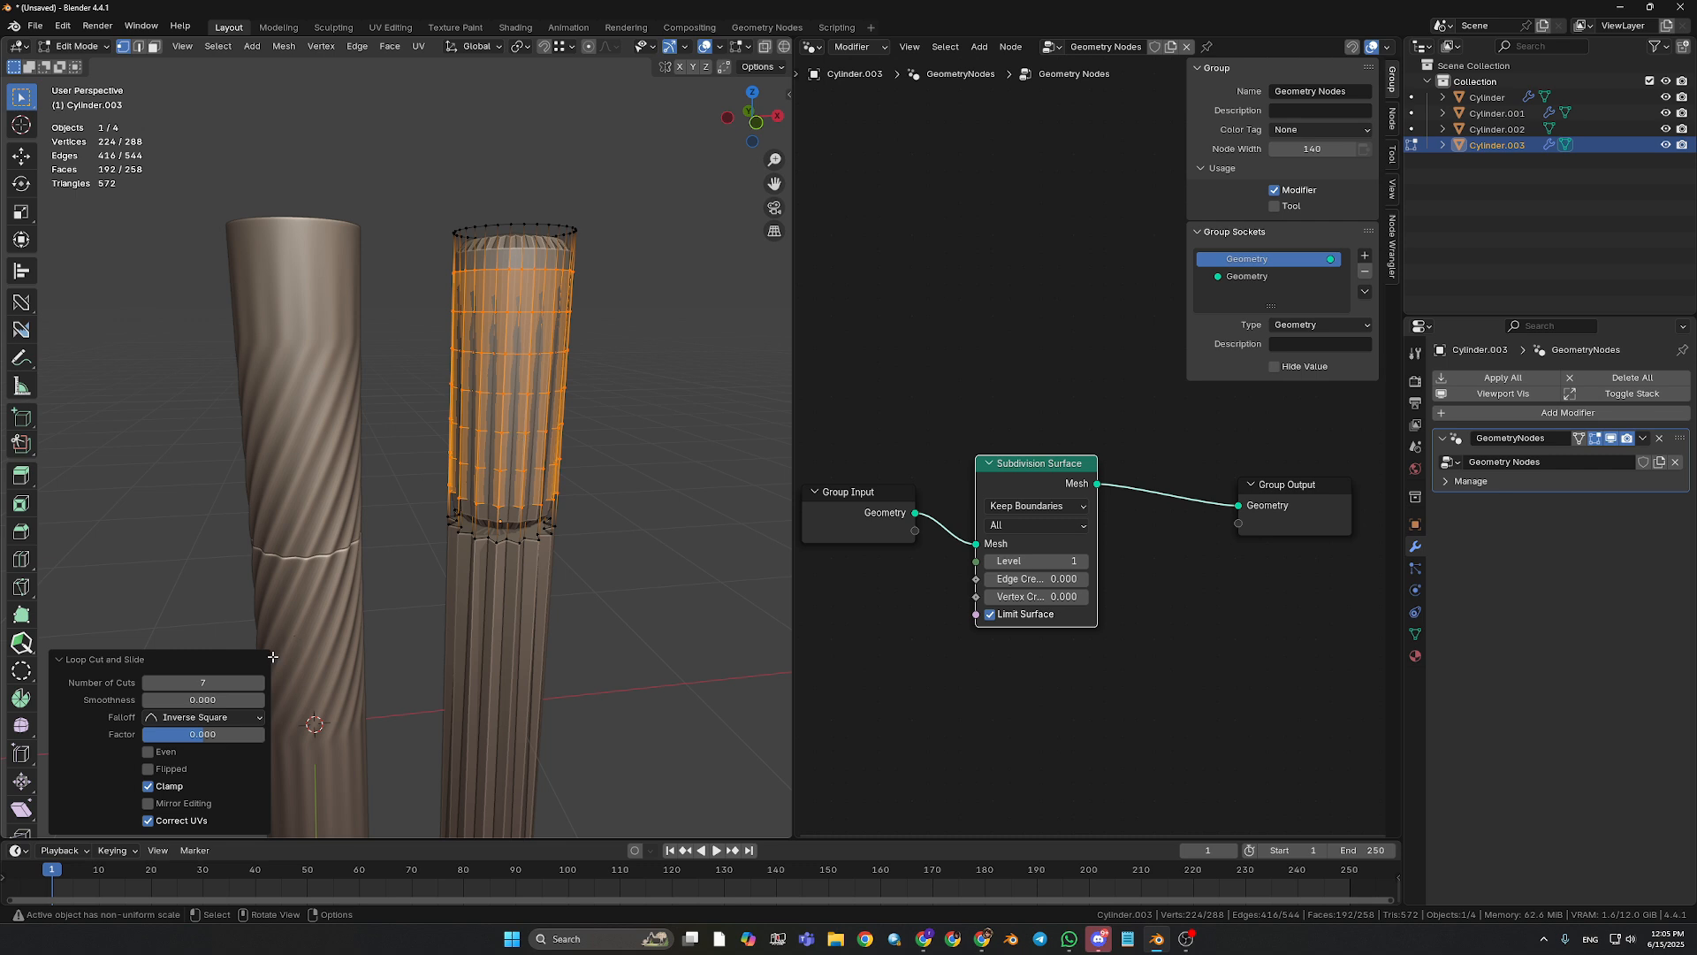
click(203, 683)
text(10)
key(Return)
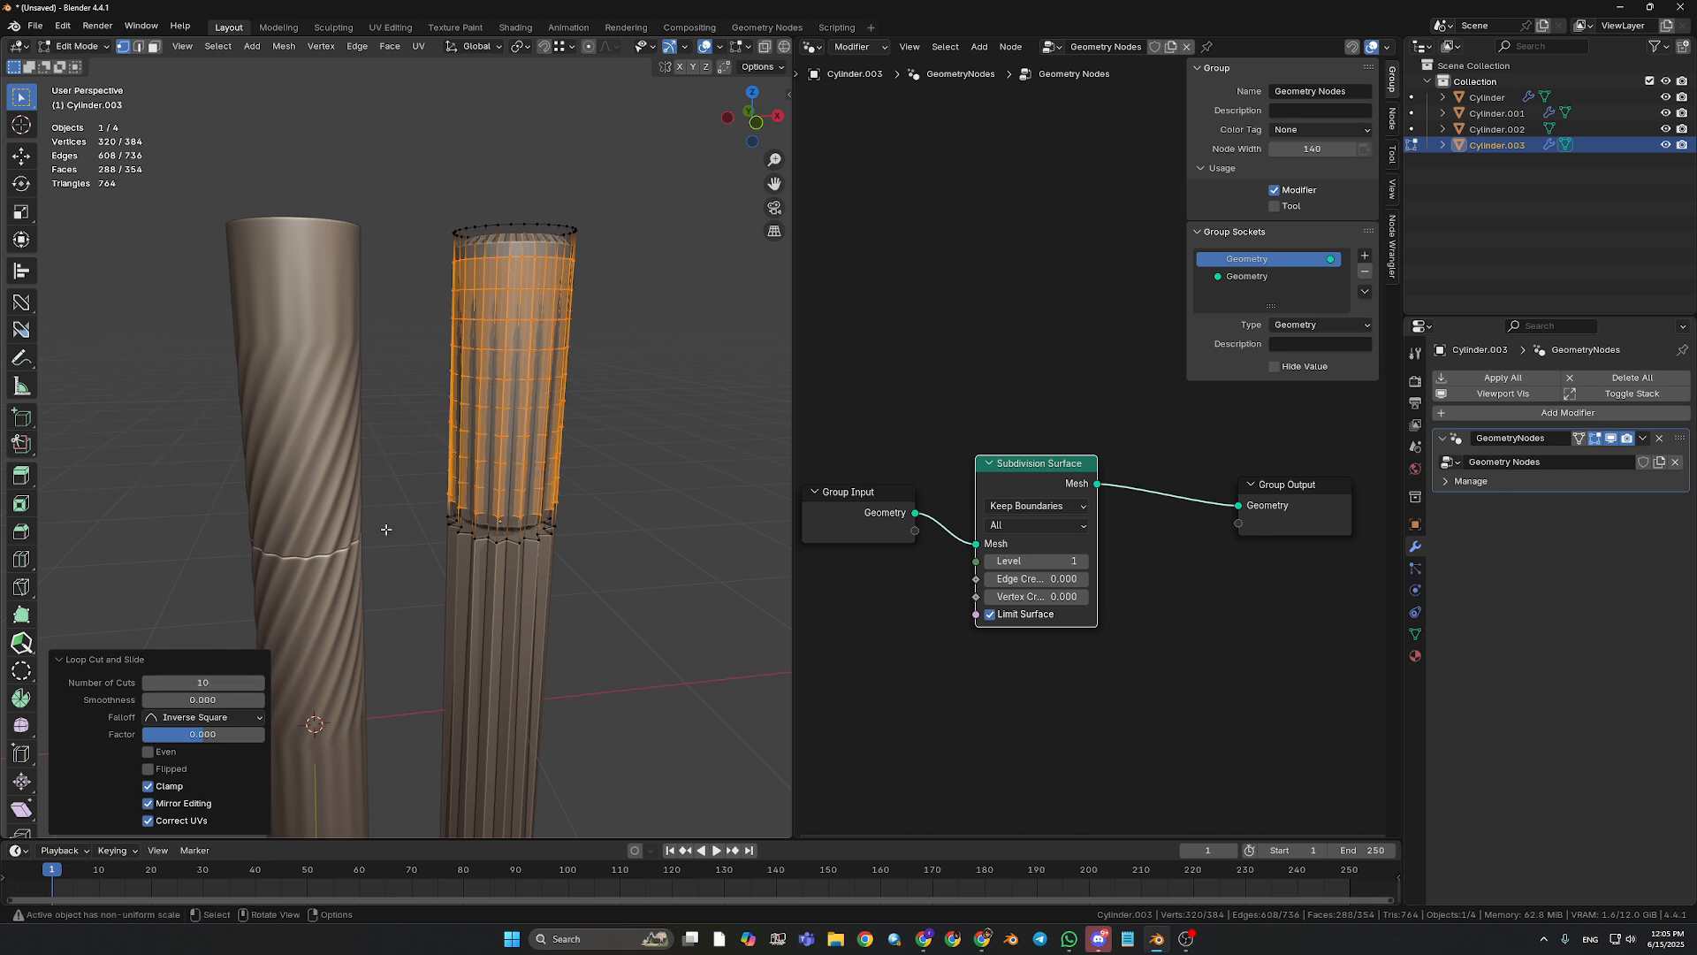
key(ctrl+r)
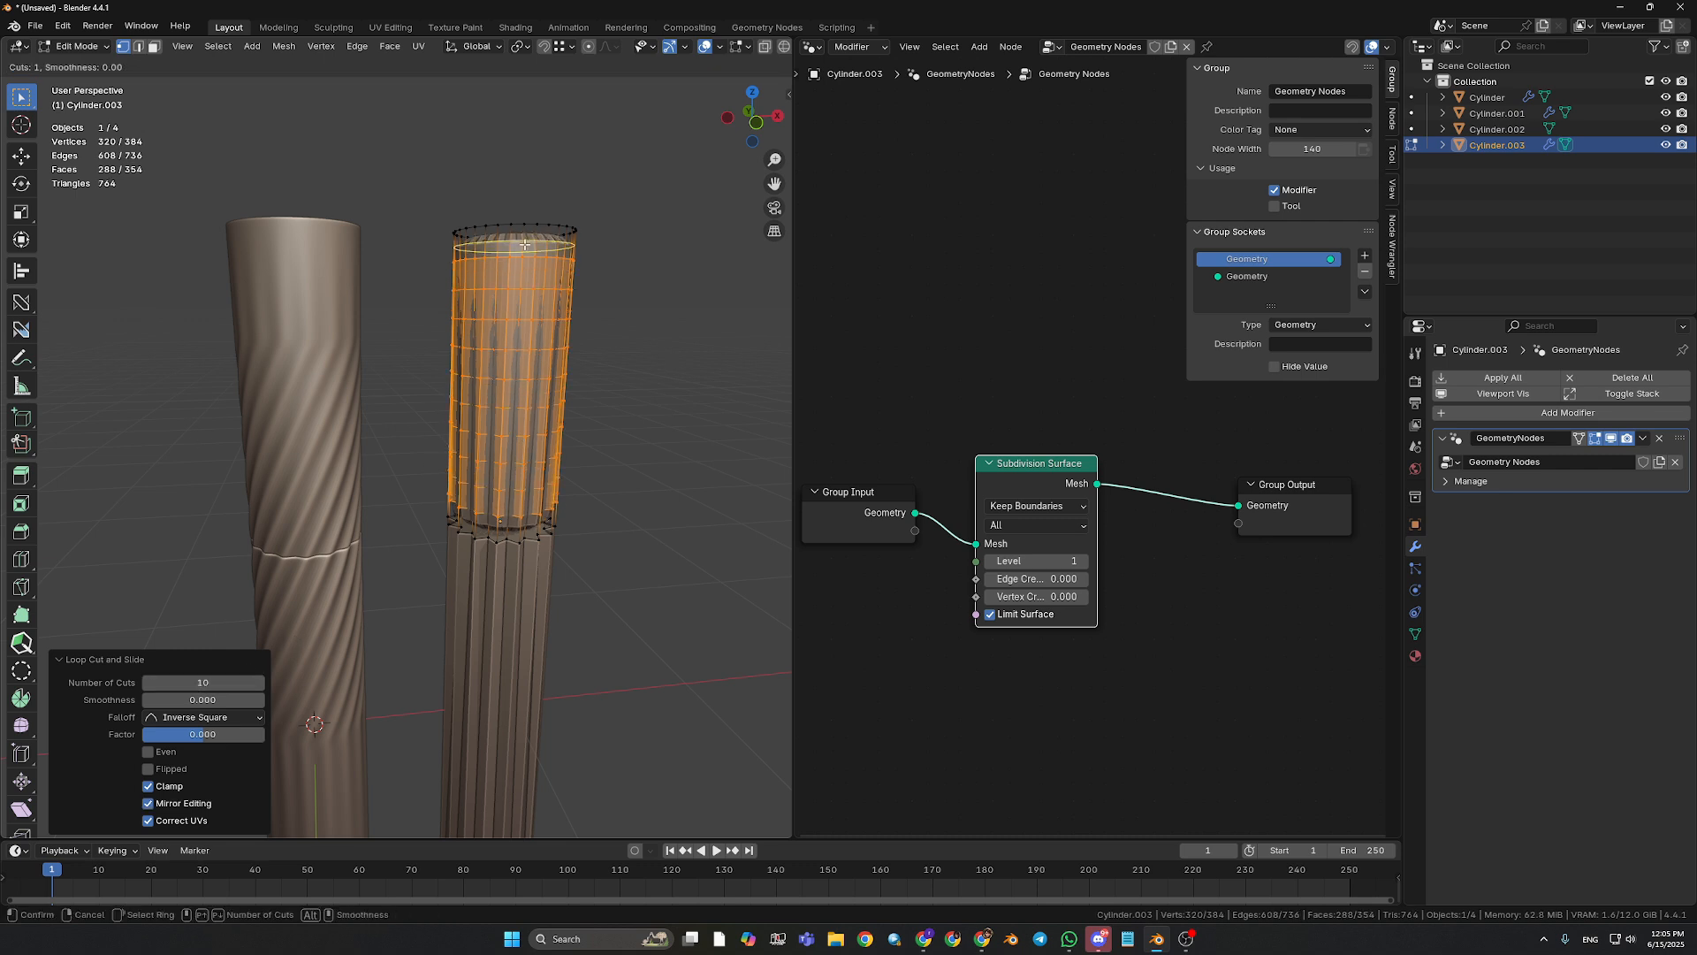
click(520, 247)
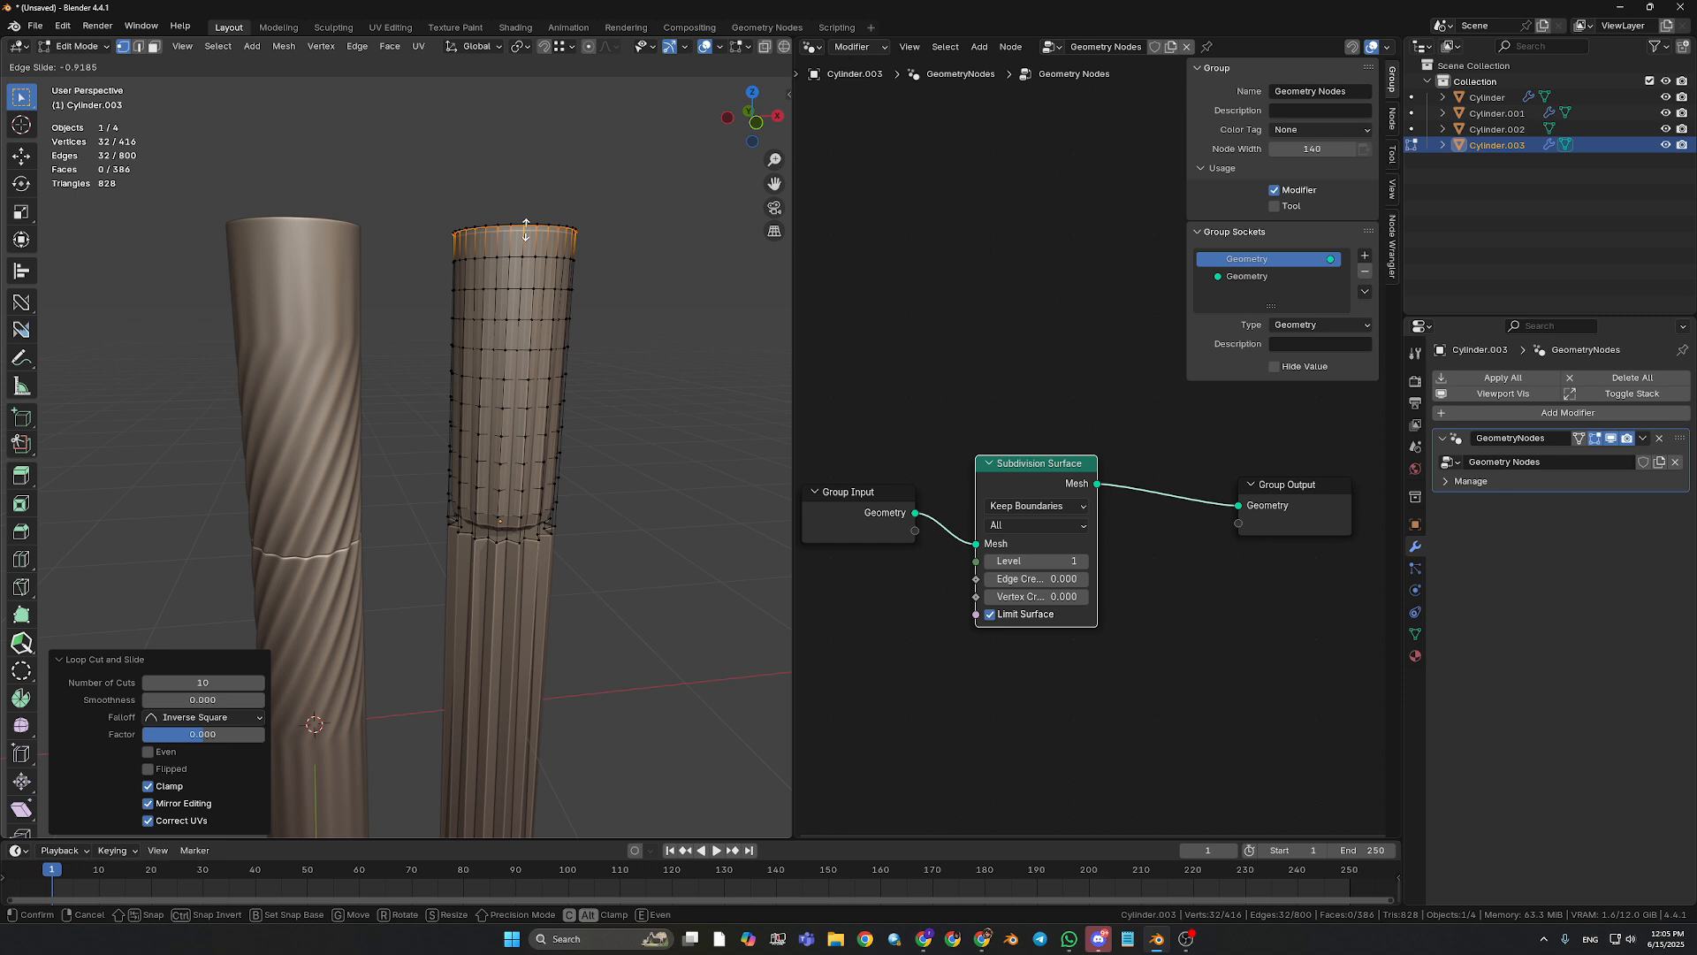
right_click(526, 231)
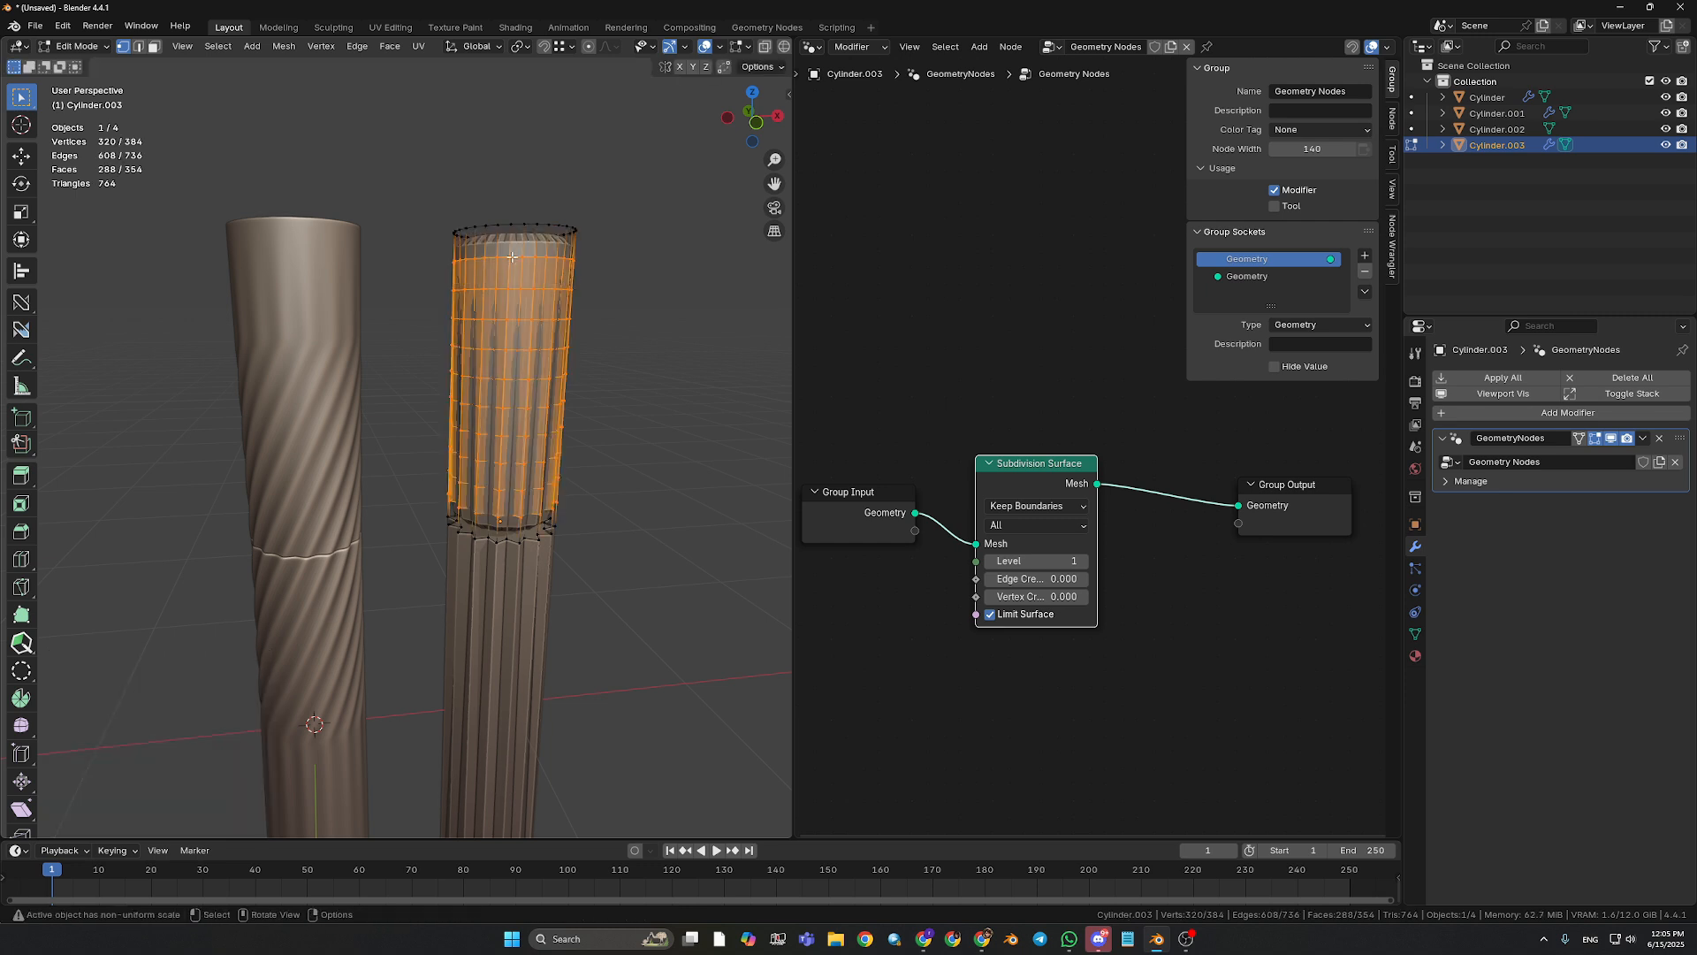
key(ctrl+z)
- Bevel the upper cylinder's top and bottom rim edge loops with 2 segments and a width of 0.01 m, and clear the selection
alt+click(520, 233)
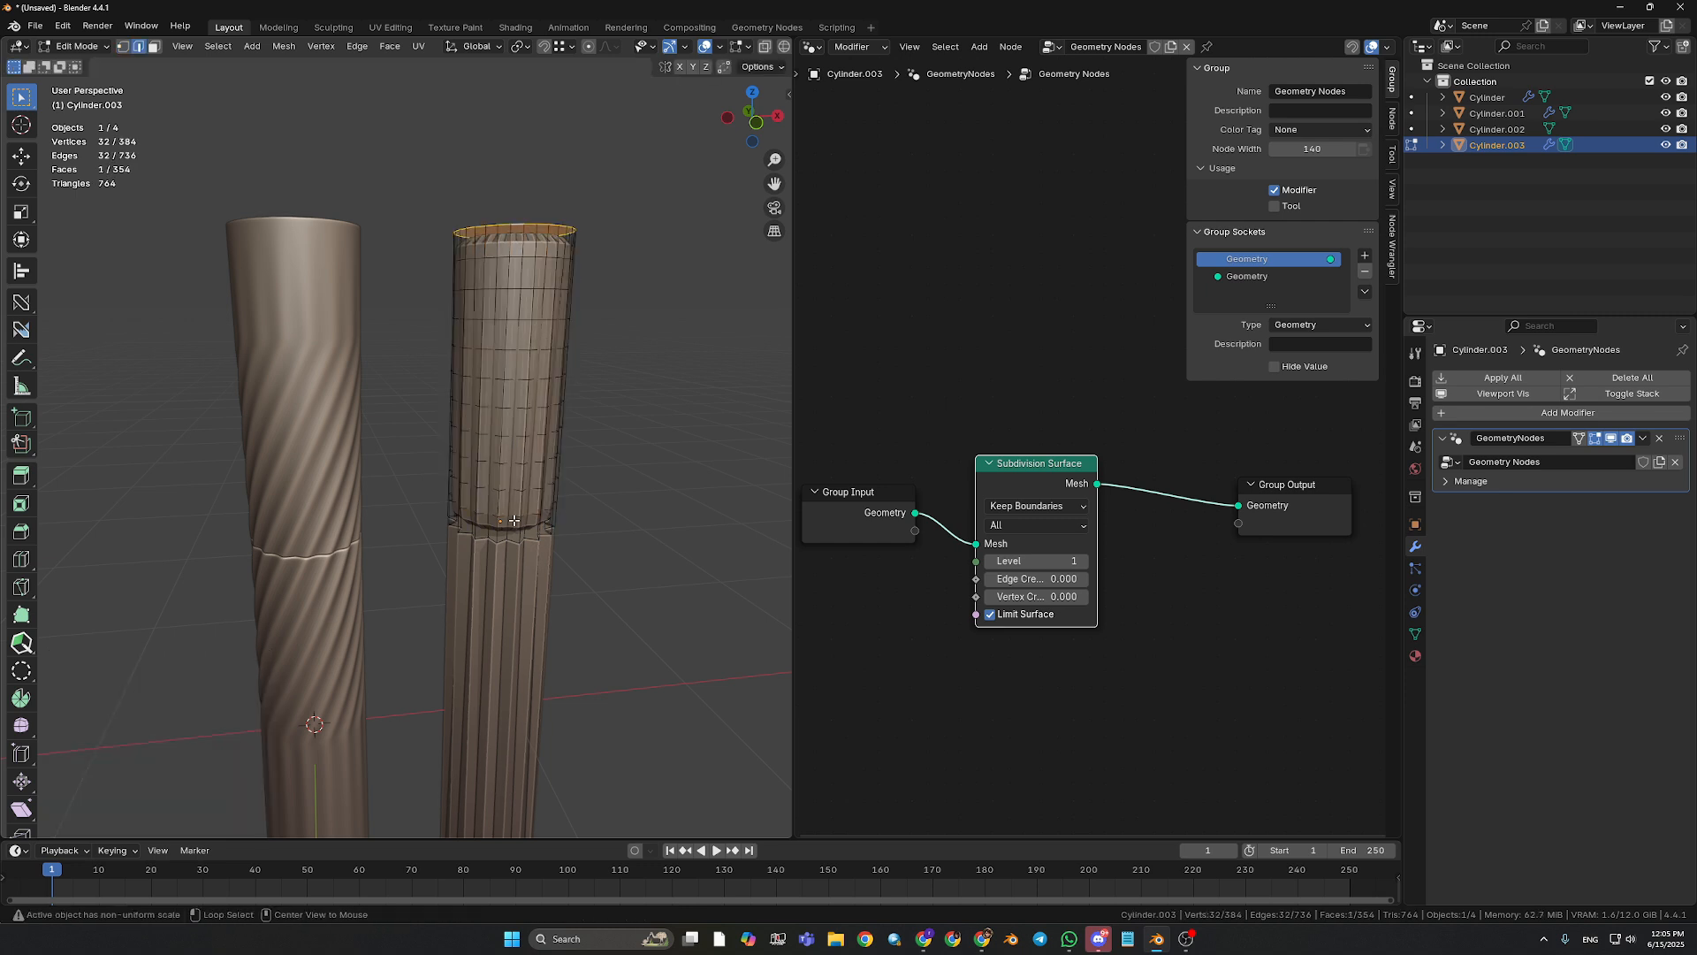
alt+shift+click(507, 531)
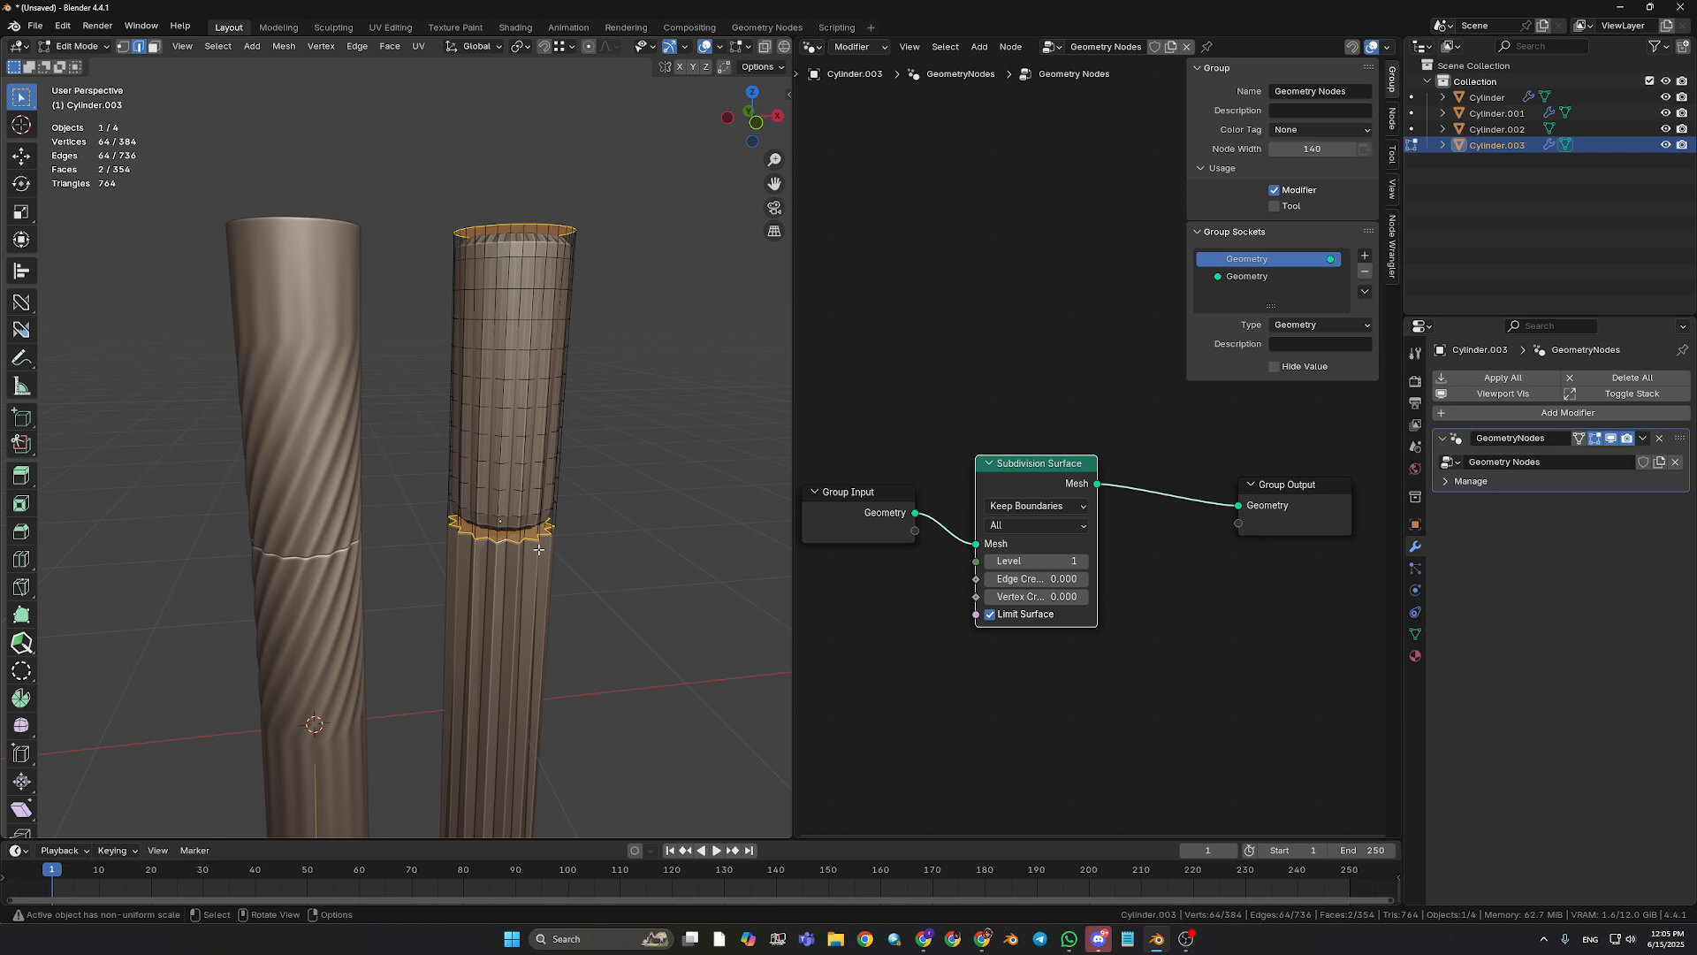
key(ctrl+b)
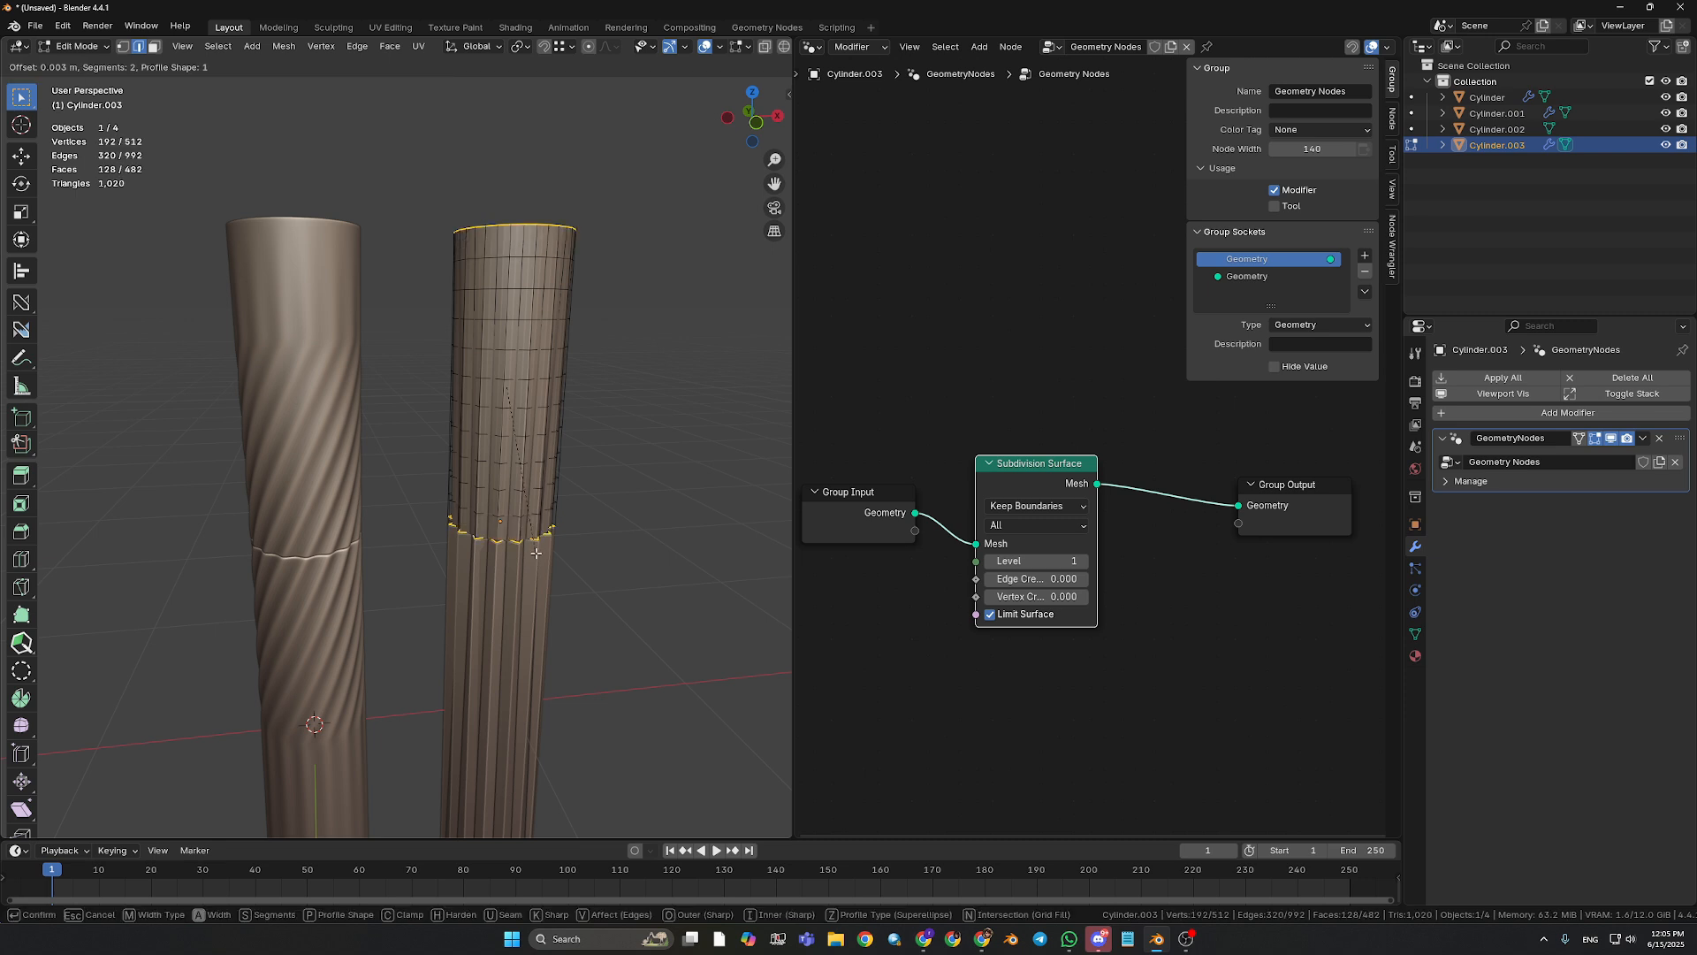
click(521, 575)
double_click(196, 584)
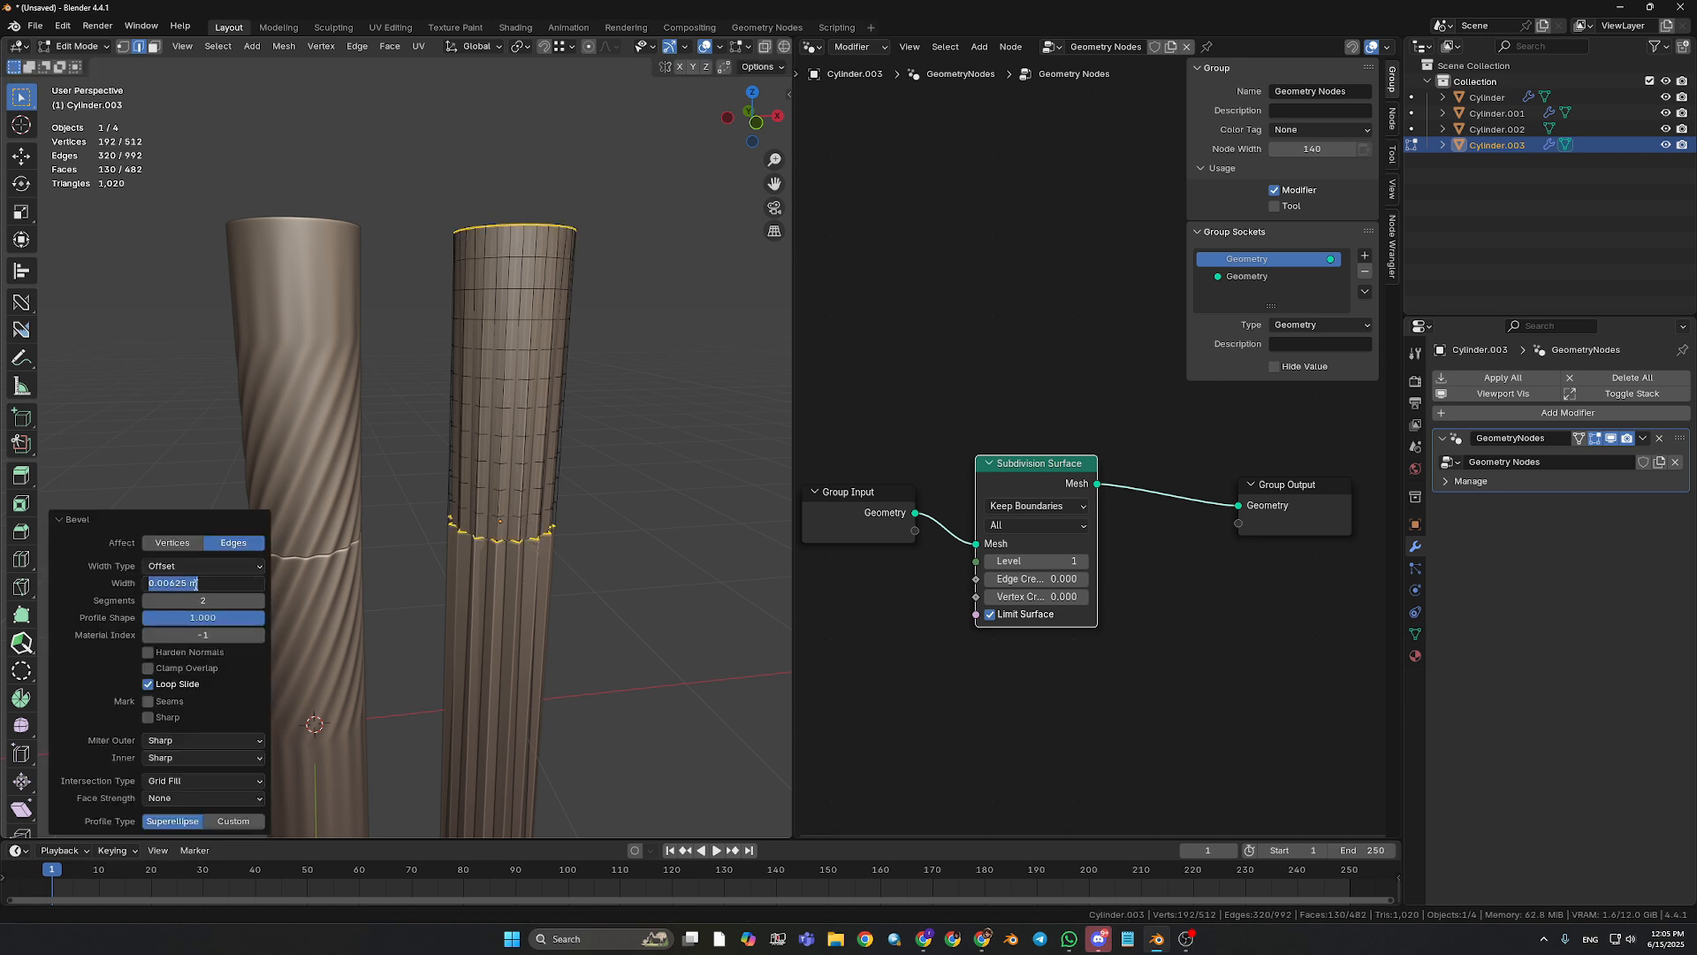
text(0.01)
key(Return)
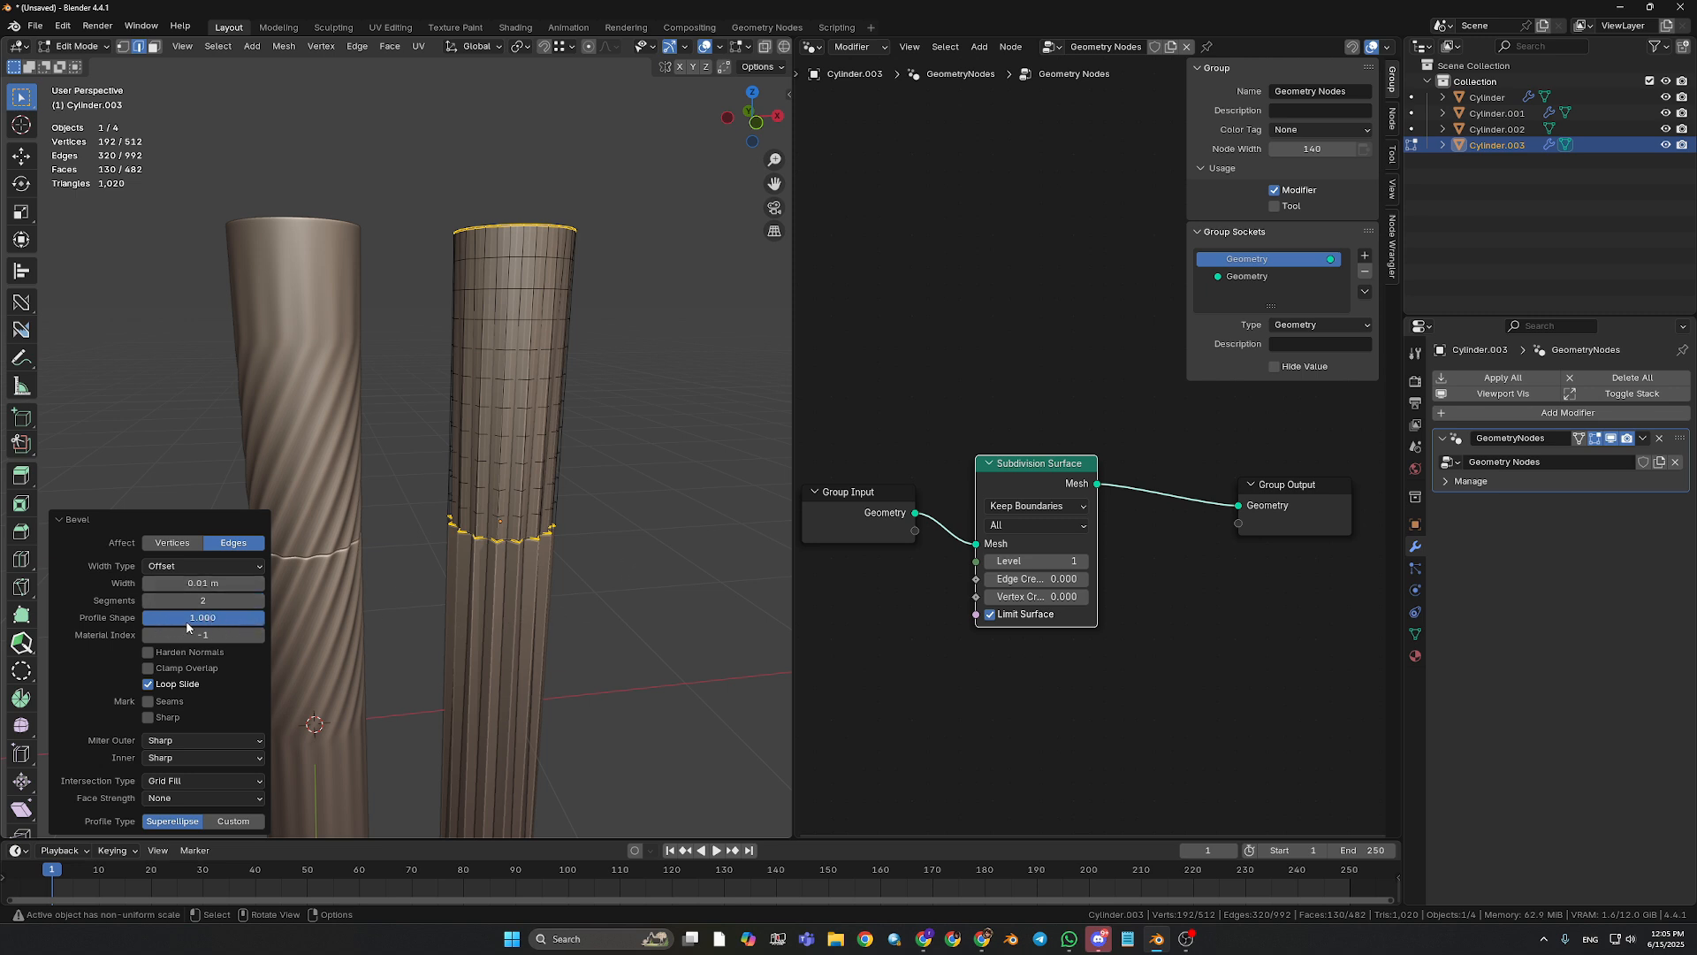
click(631, 431)
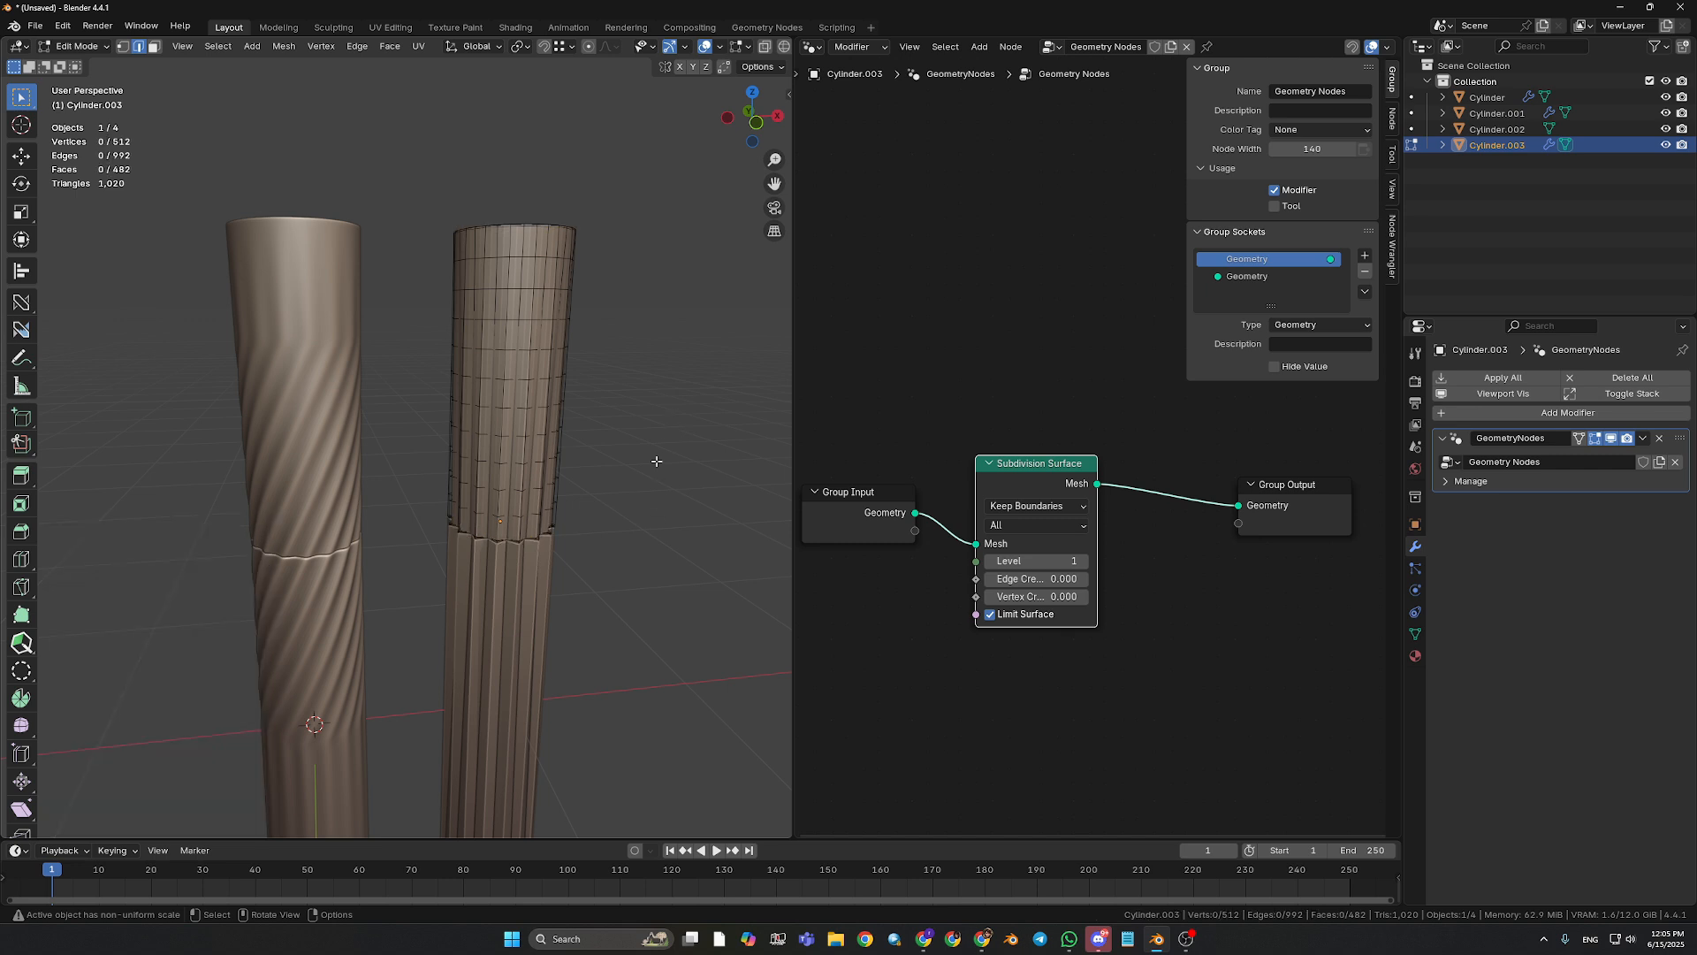
- Spread the nodes apart before Group Output and set the Subdivision Surface level to 2 for the second column's upper cylinder
key(Tab)
shift+middle_drag(665, 522, 634, 518)
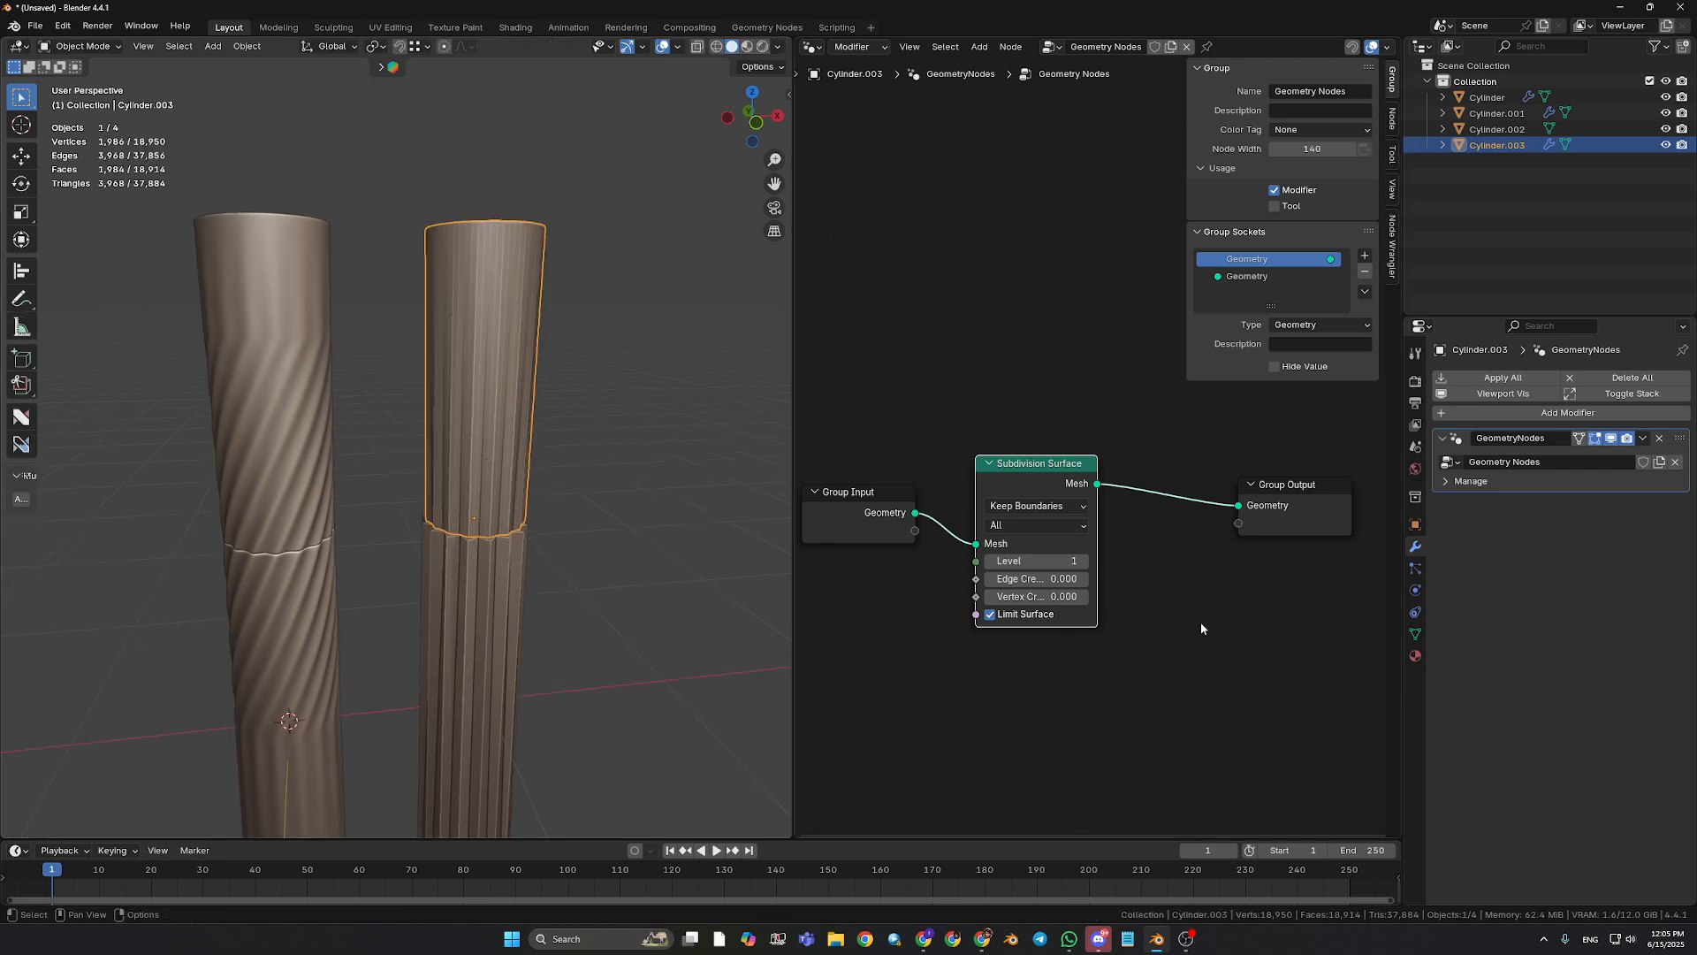
drag(1282, 495, 1358, 488)
drag(1194, 679, 861, 416)
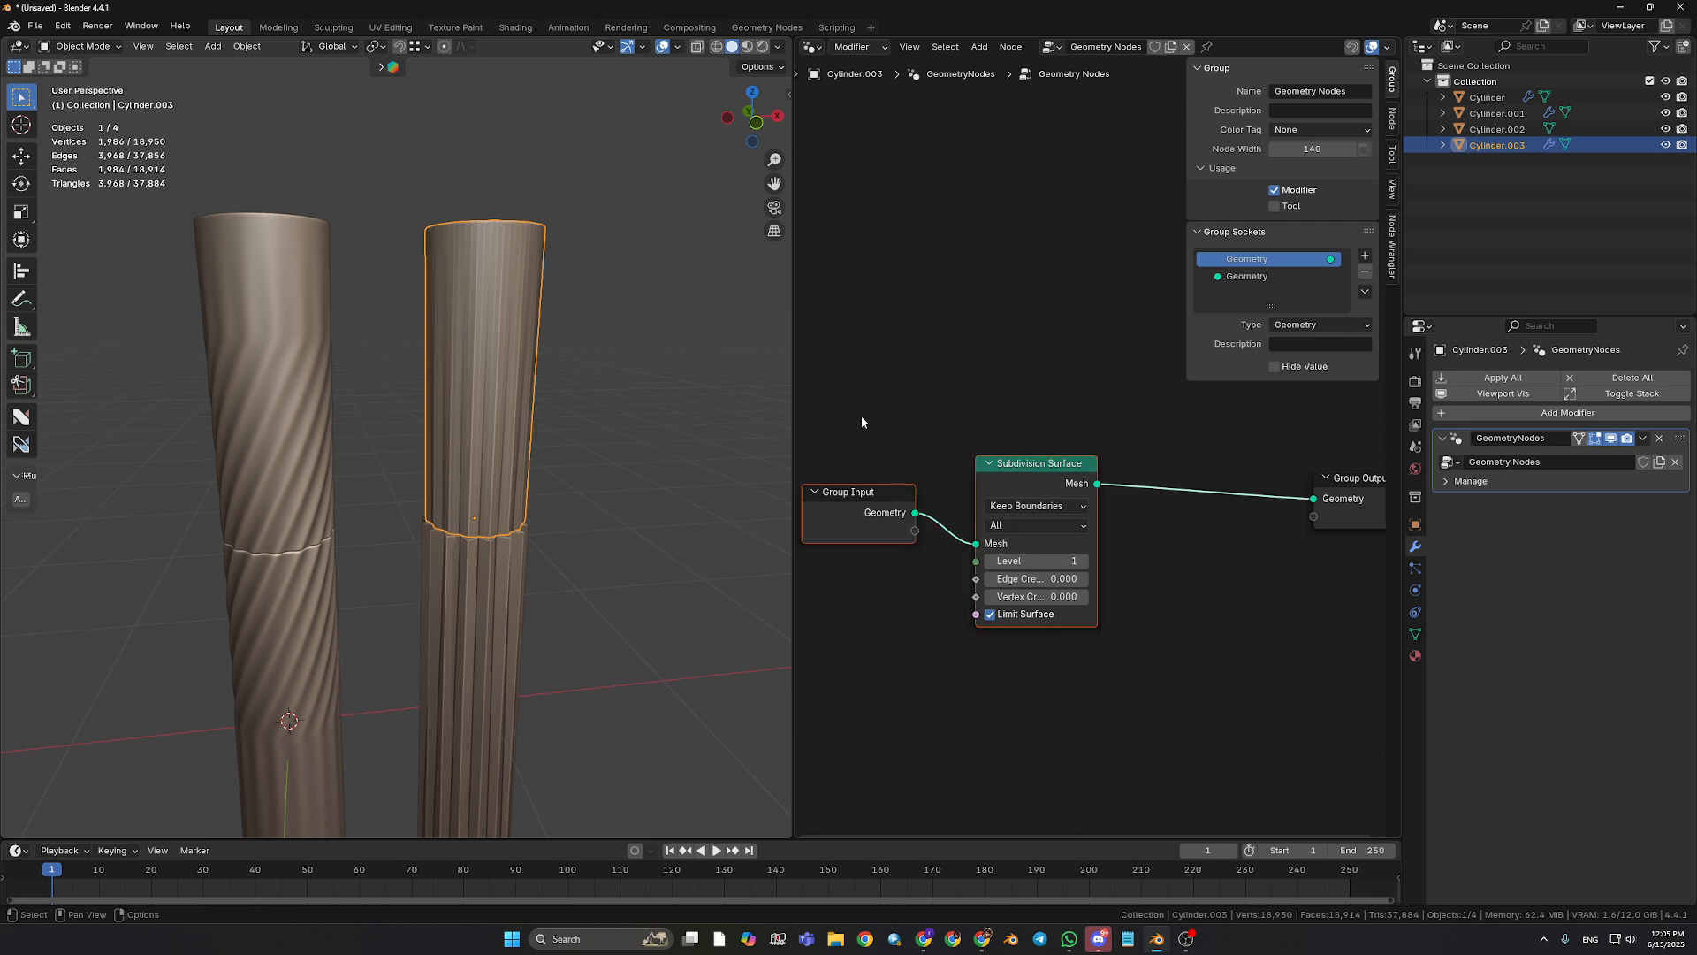
drag(1039, 473, 924, 466)
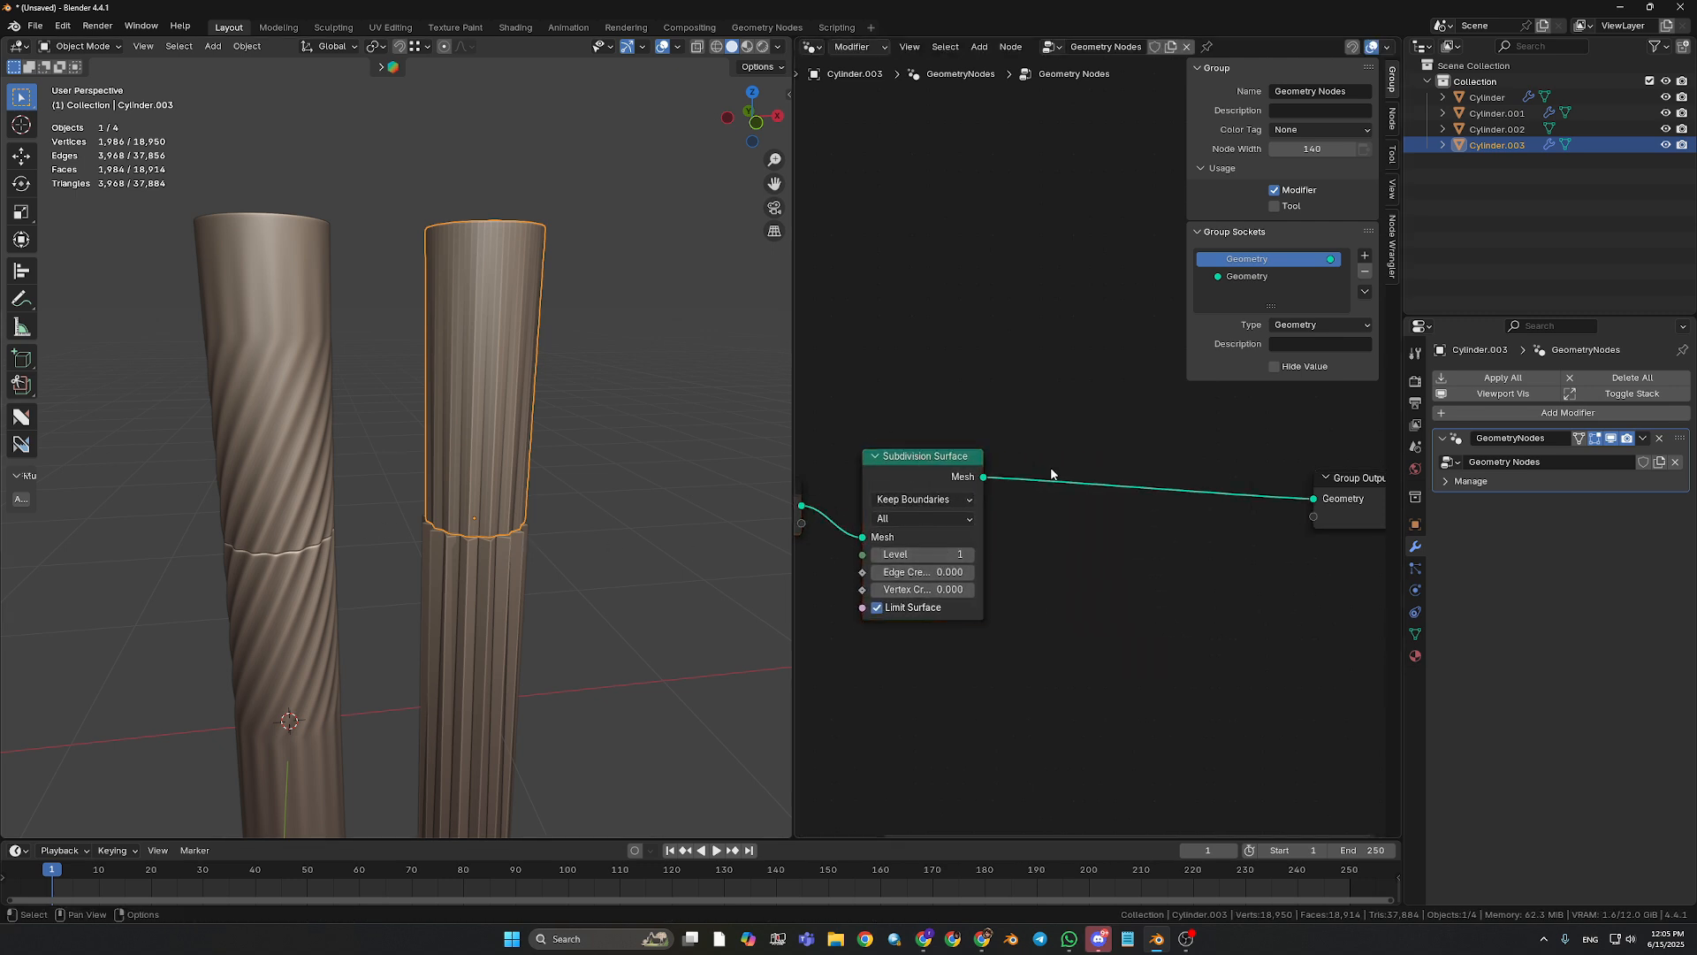
click(968, 553)
- Insert a Set Shade Smooth node between Subdivision Surface and Group Output
key(shift+a)
mouse_move(1166, 658)
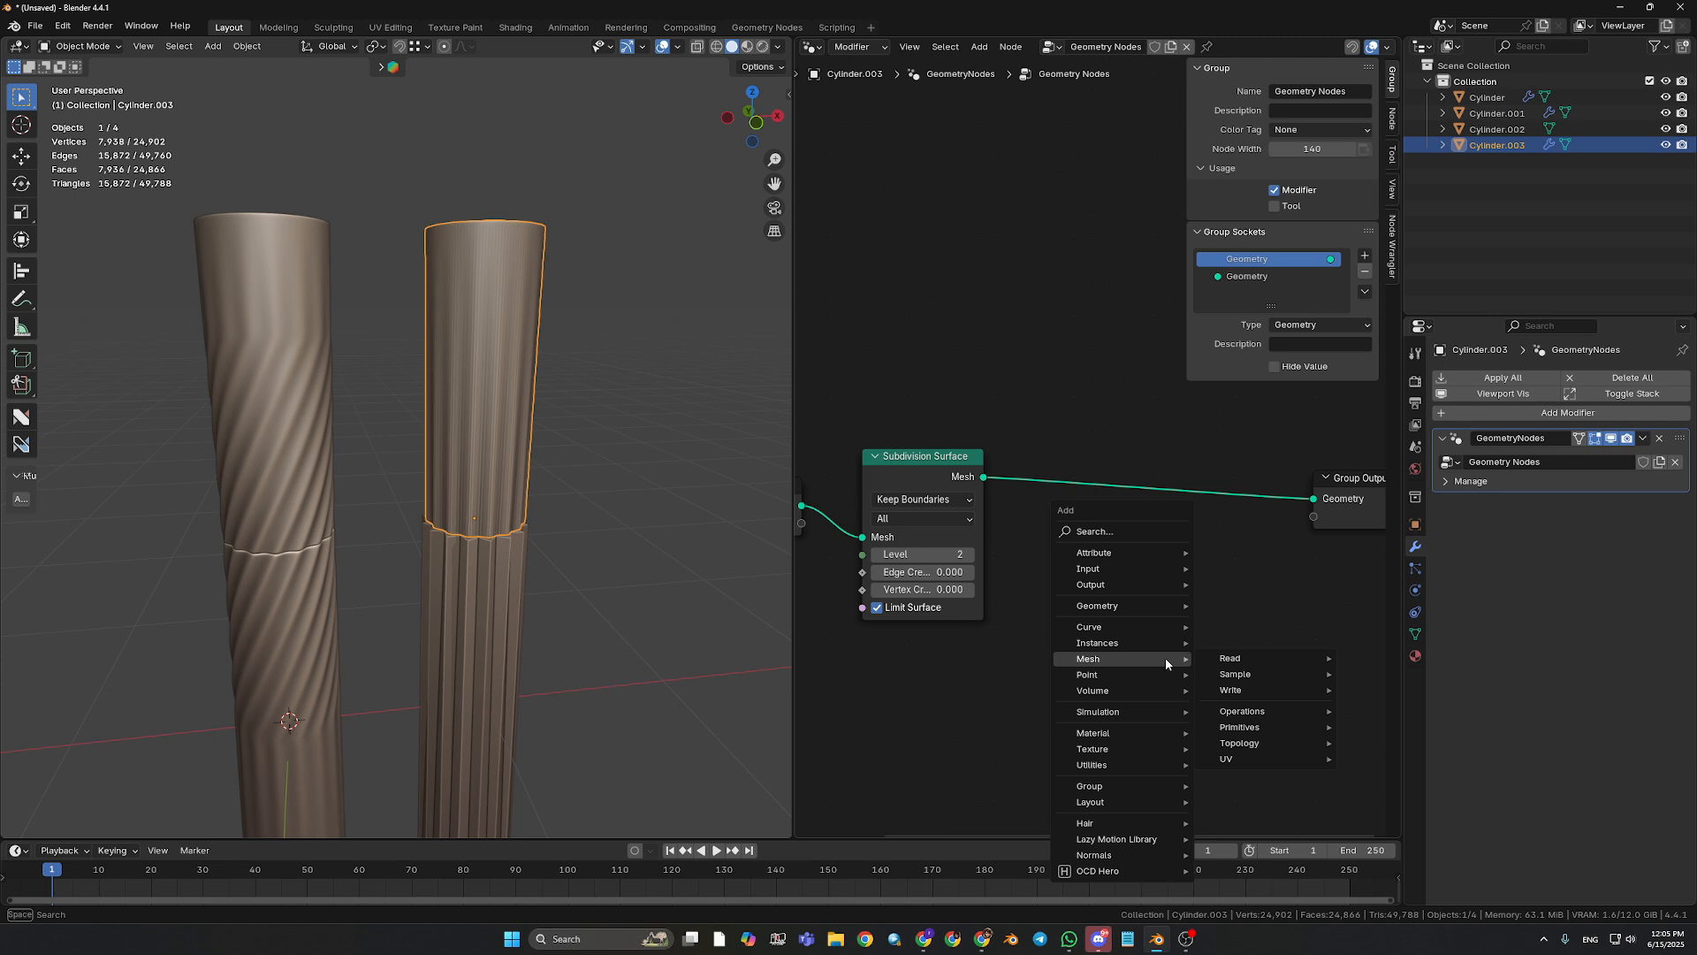
text(smoth)
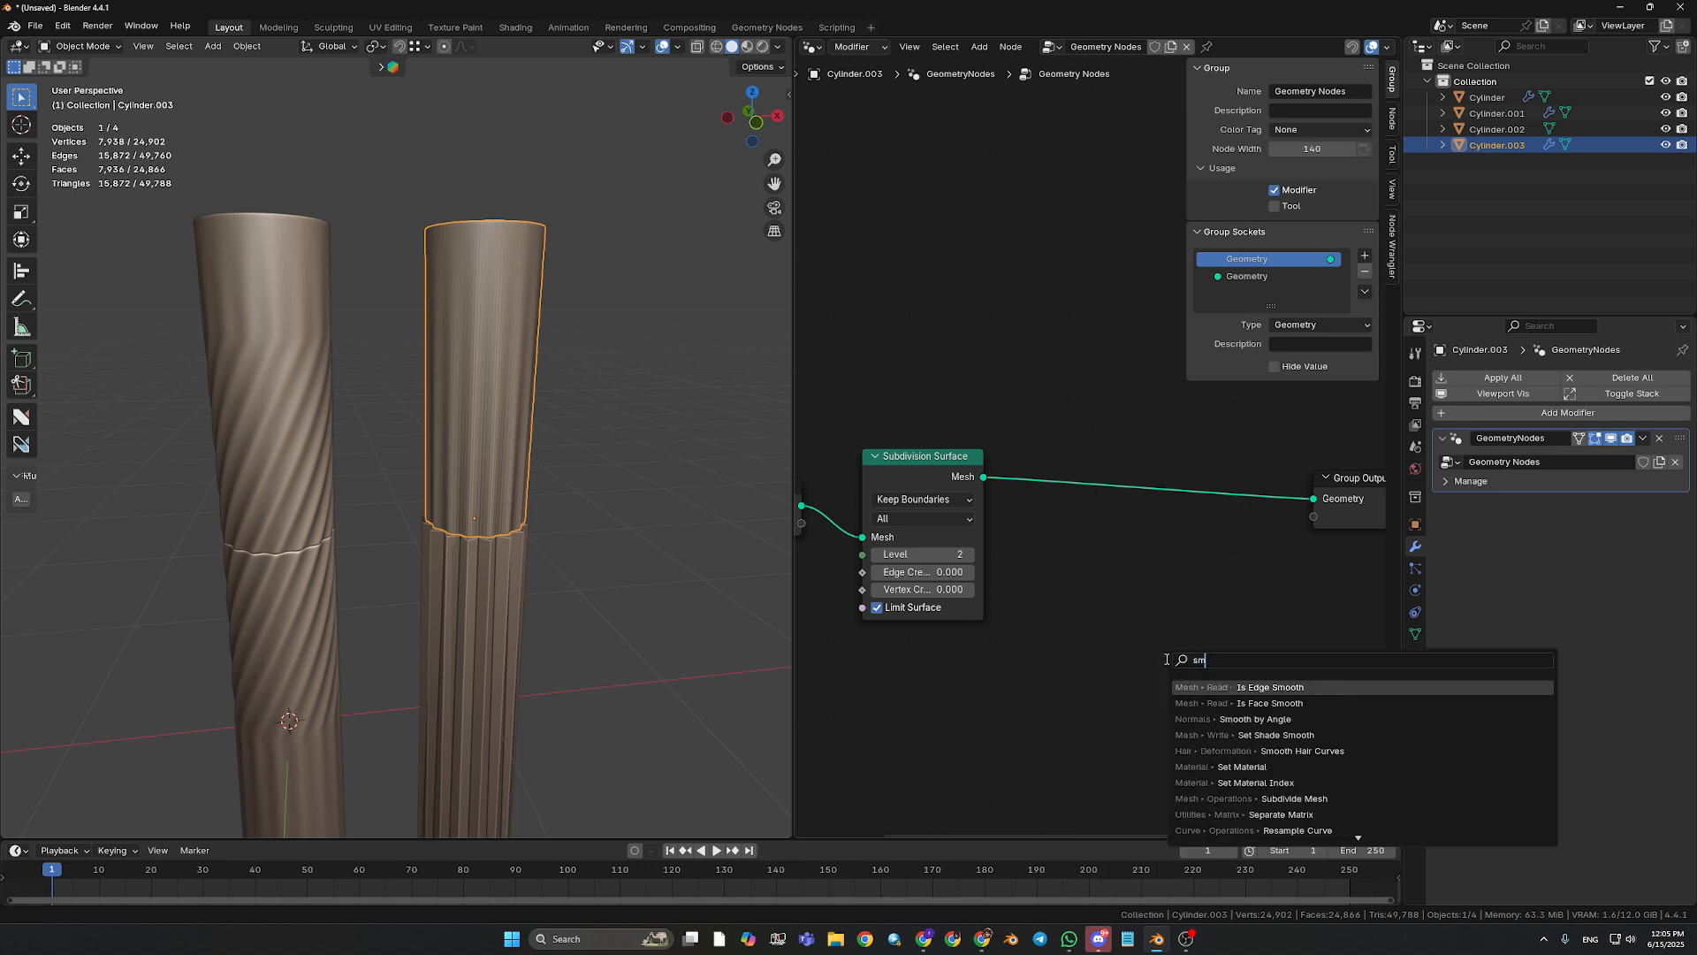
key(BackSpace)
key(BackSpace)
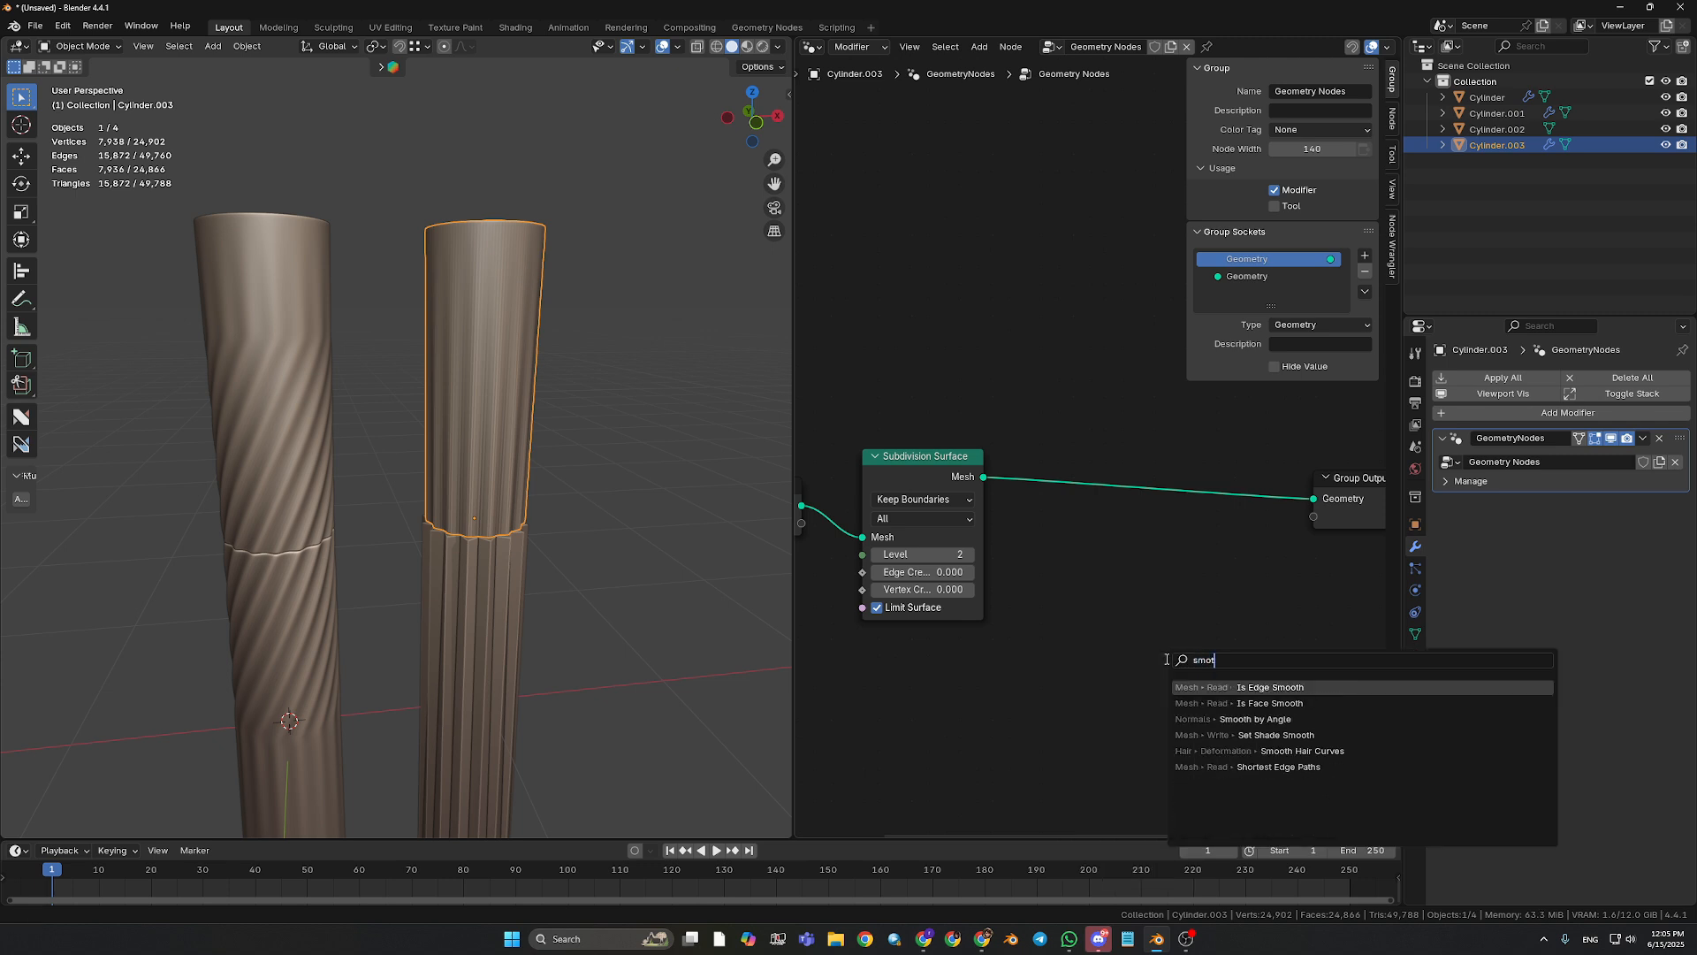
text(oth)
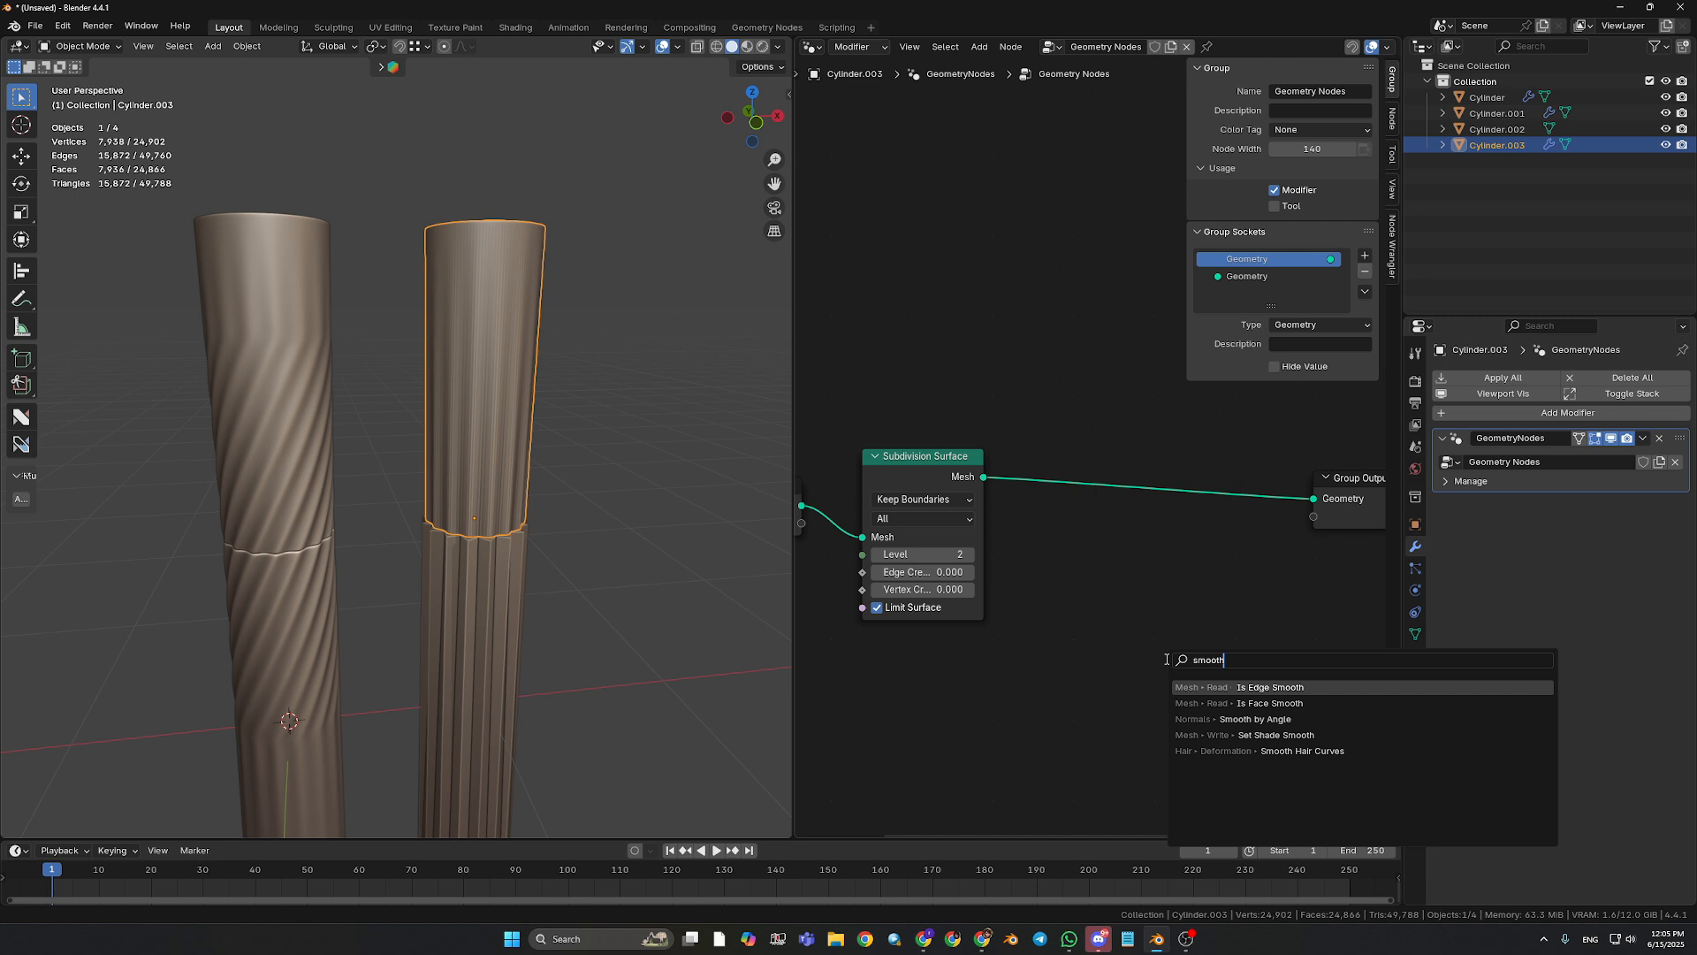
click(1256, 734)
click(1155, 541)
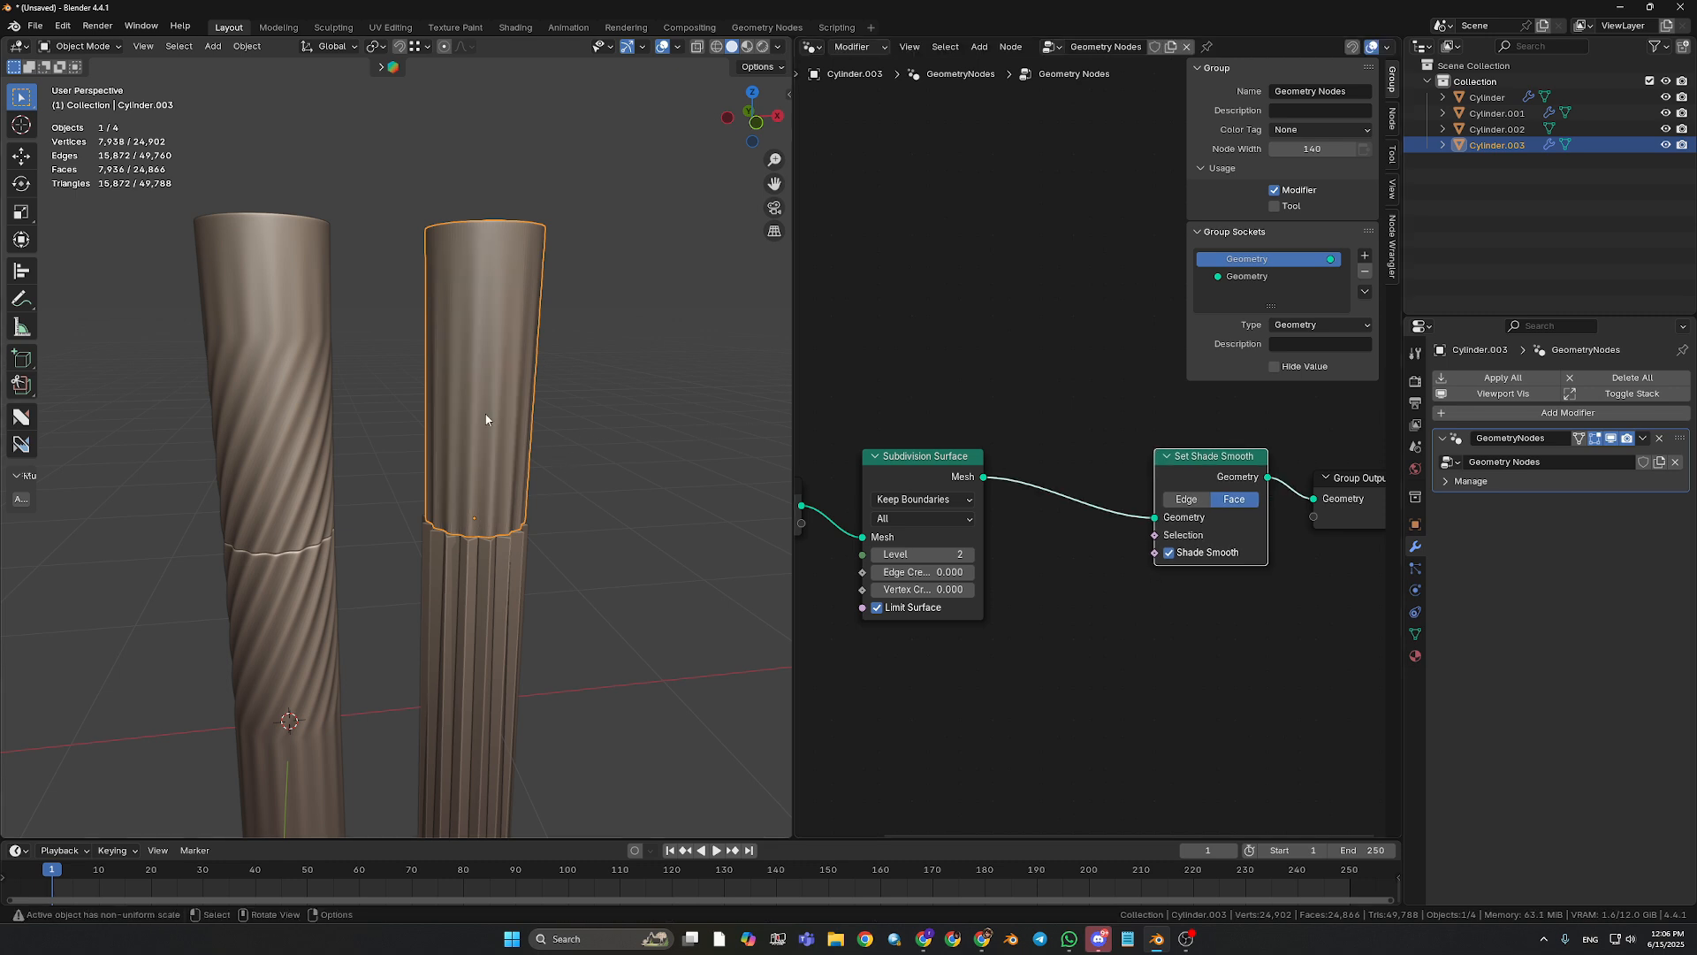
- Bring up the shading options of the first column's twisted upper cylinder, and reselect the second column's upper cylinder
click(263, 363)
right_click(263, 363)
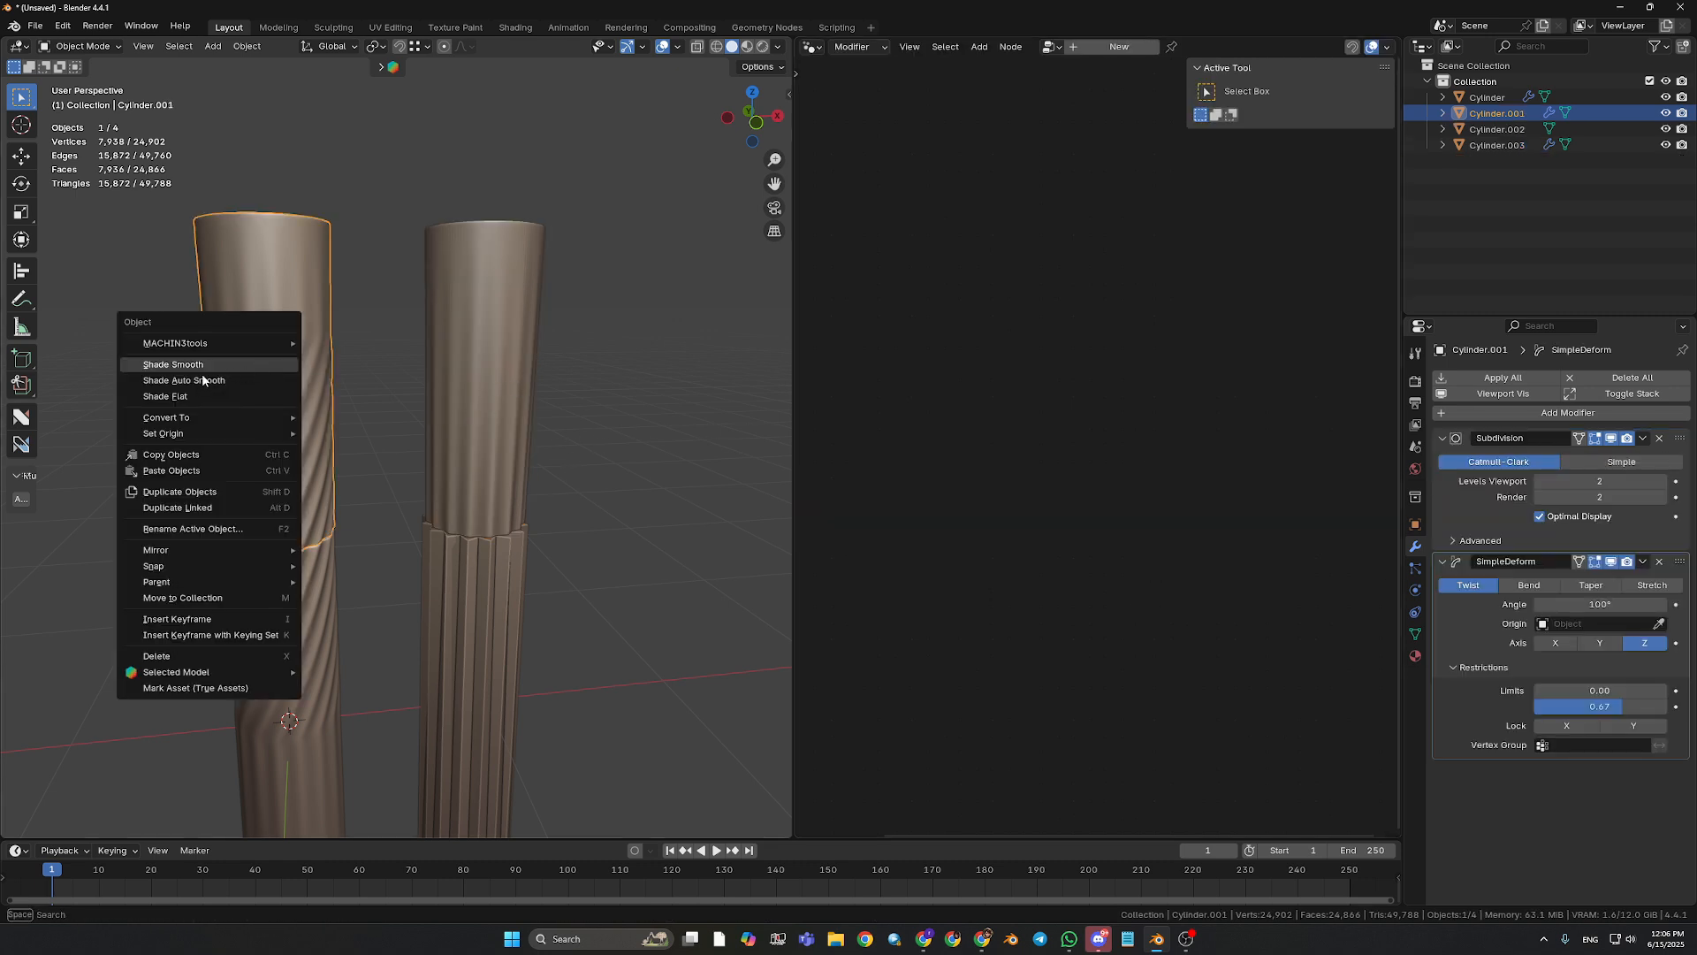
click(185, 382)
click(447, 344)
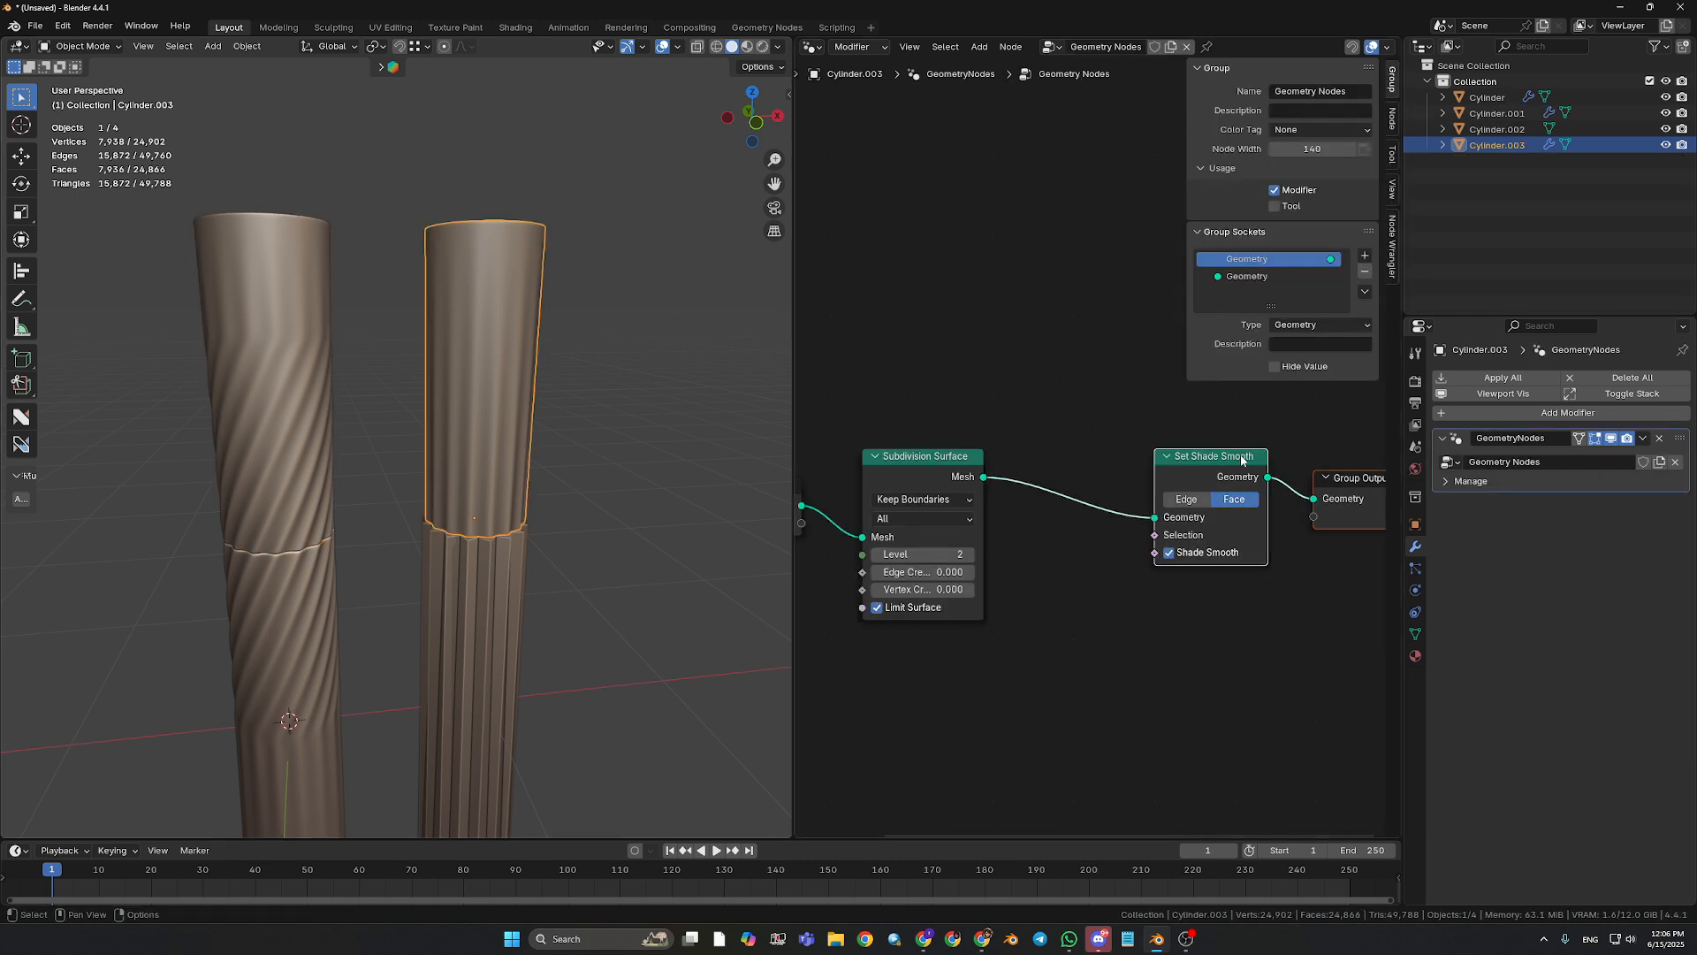
- Widen the node editor and move the nodes apart to leave a large gap between Subdivision Surface and Set Shade Smooth
drag(1194, 457, 1254, 456)
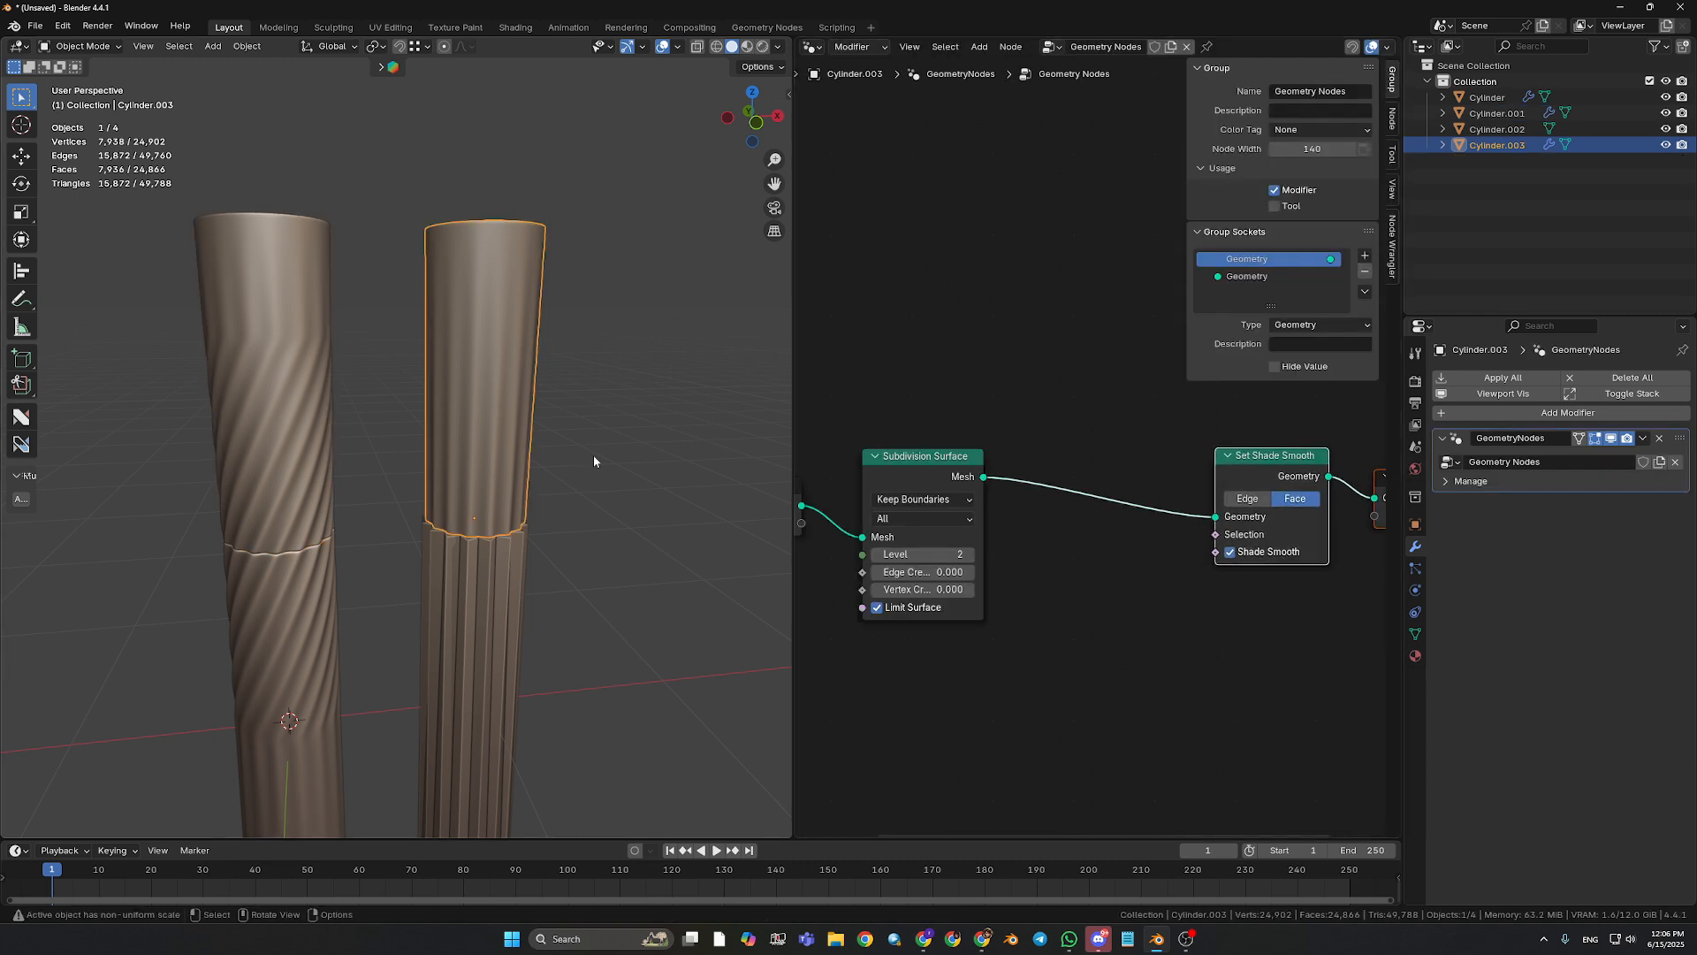
drag(1279, 447, 1289, 439)
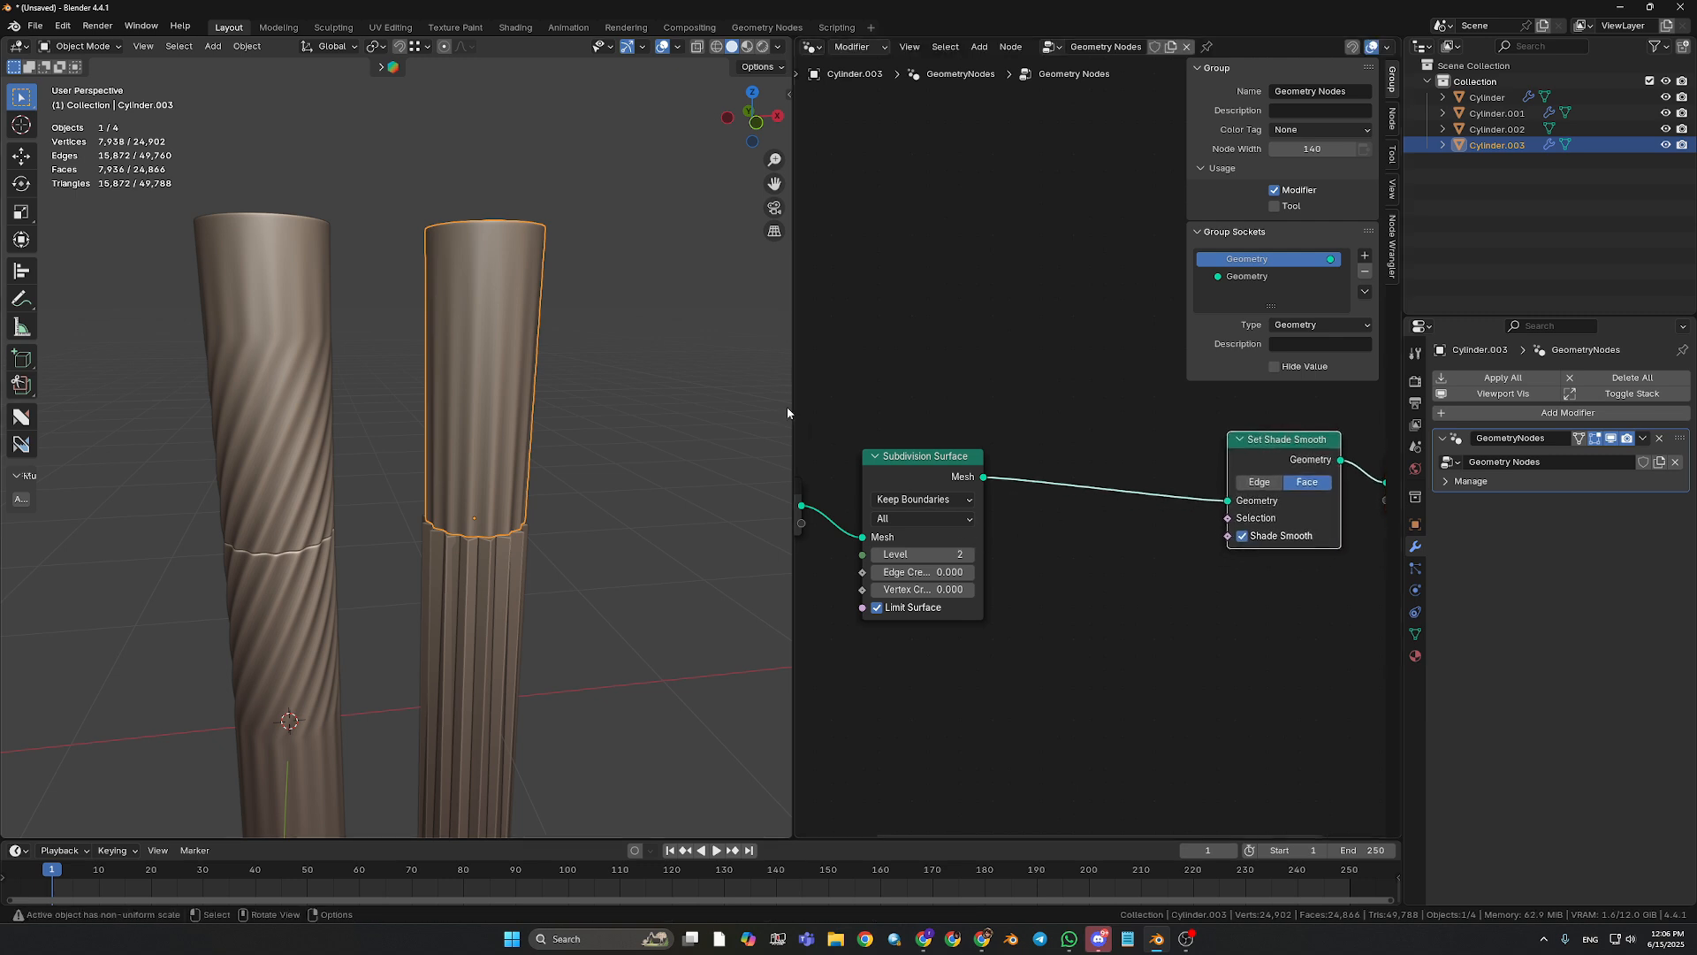
drag(793, 406, 597, 402)
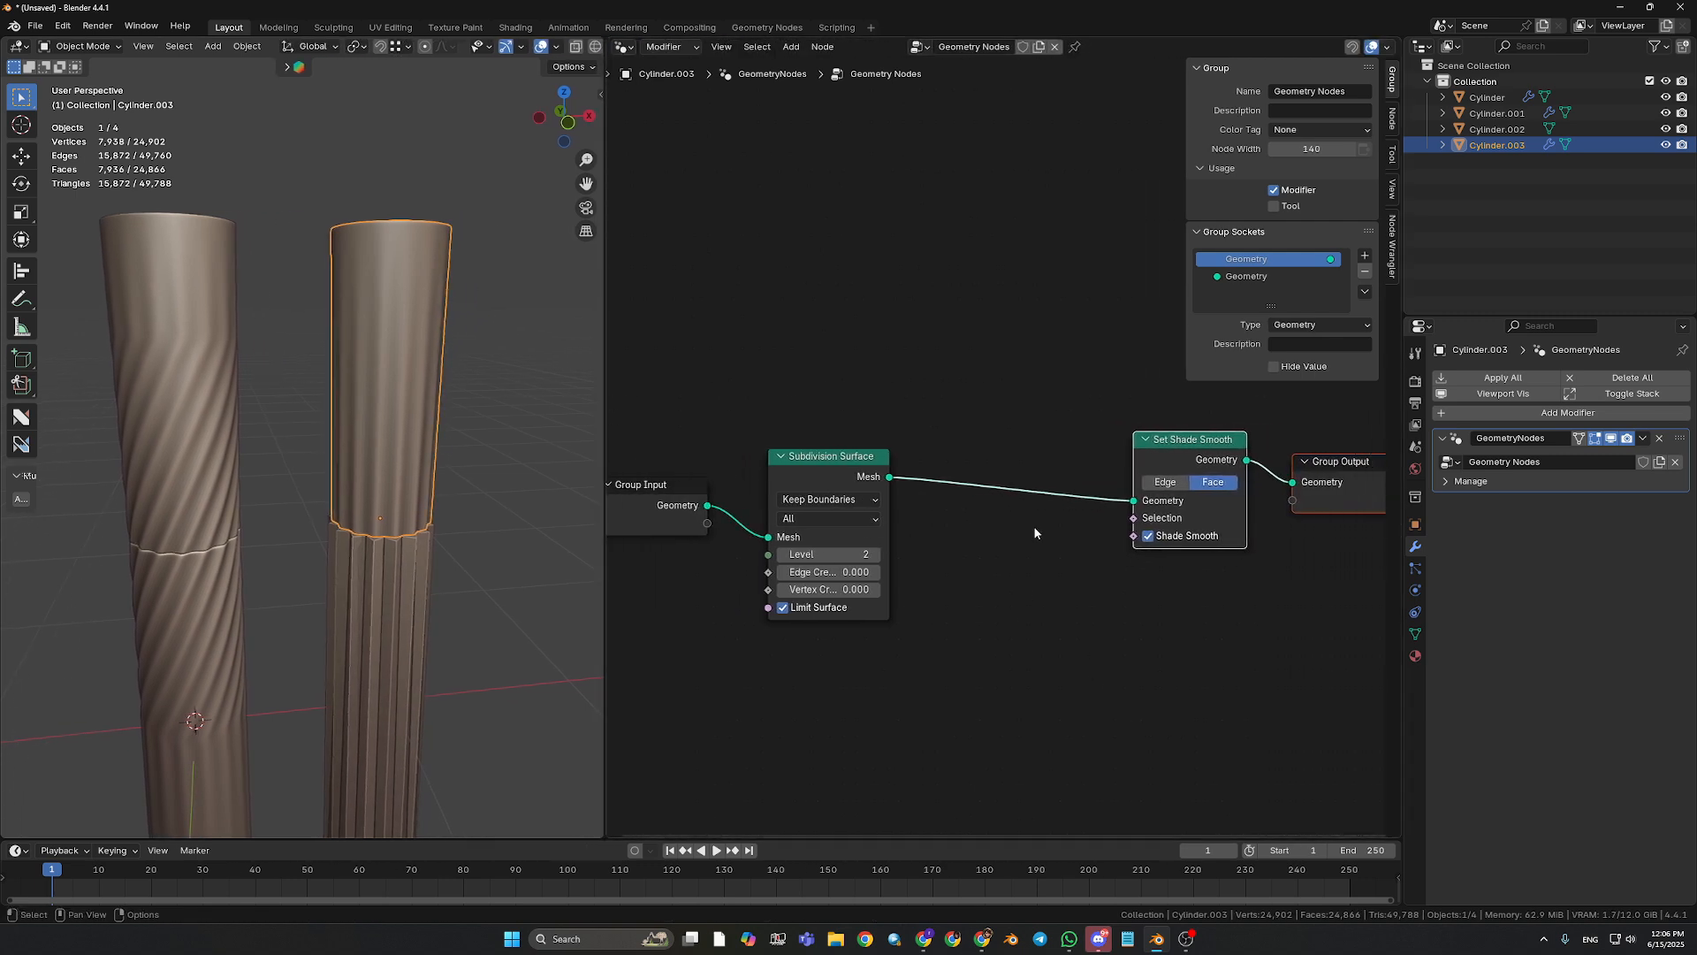
drag(1128, 515, 1179, 514)
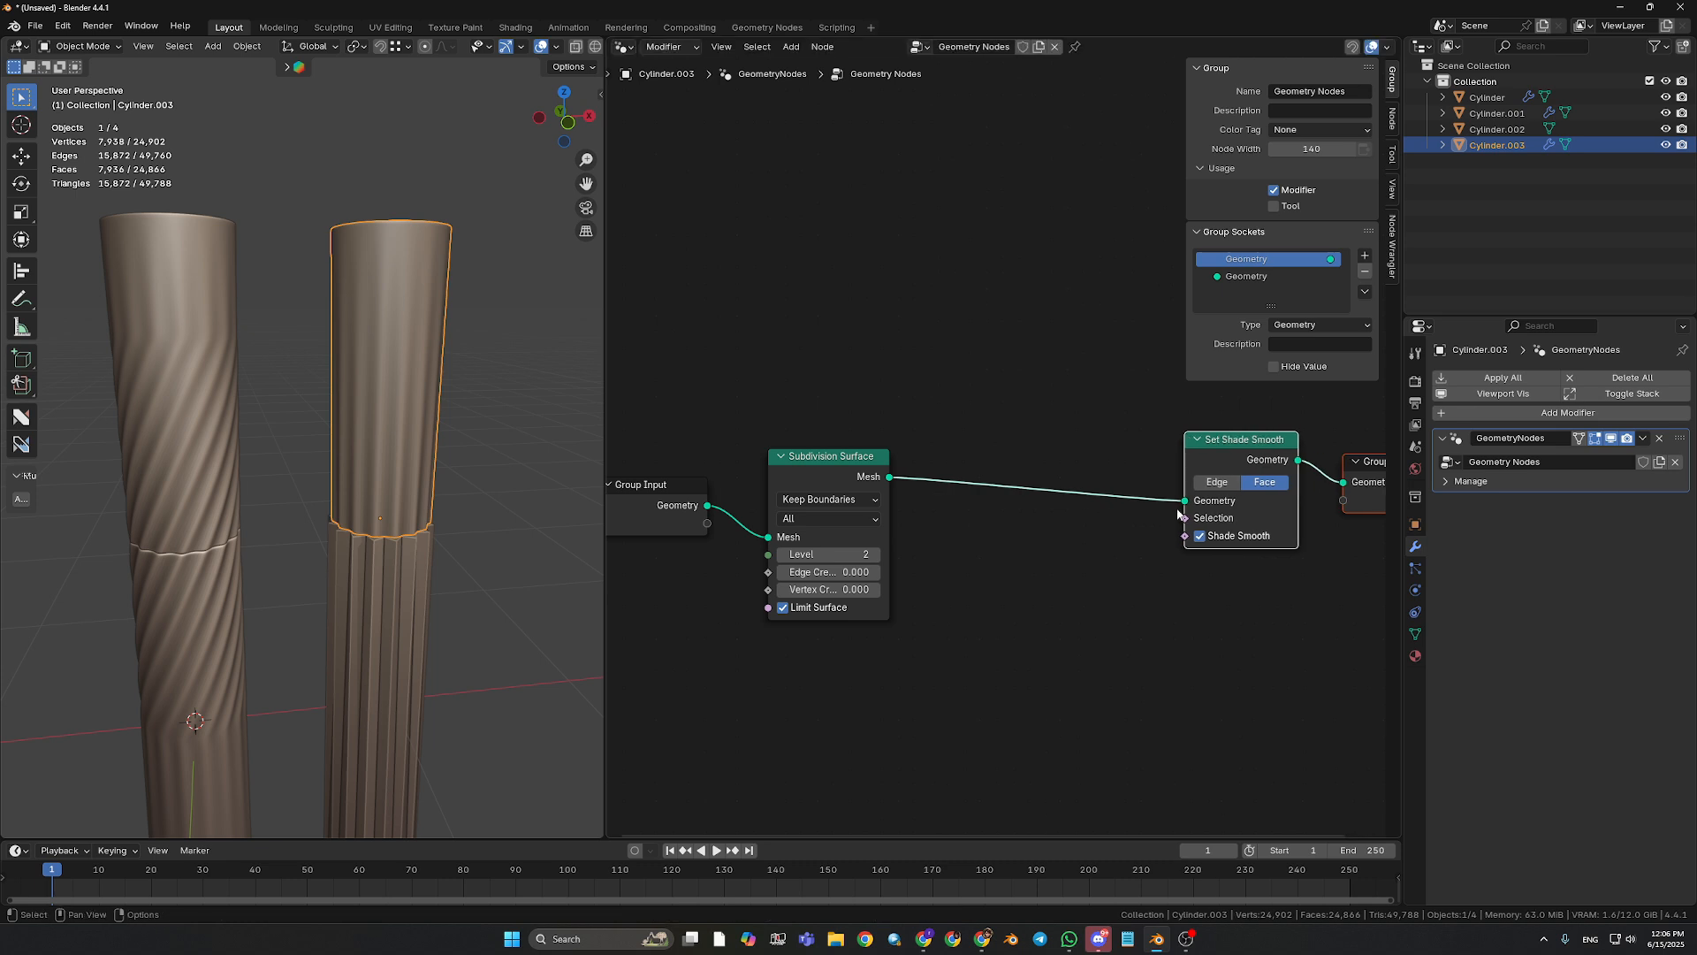
middle_drag(1039, 610, 1097, 578)
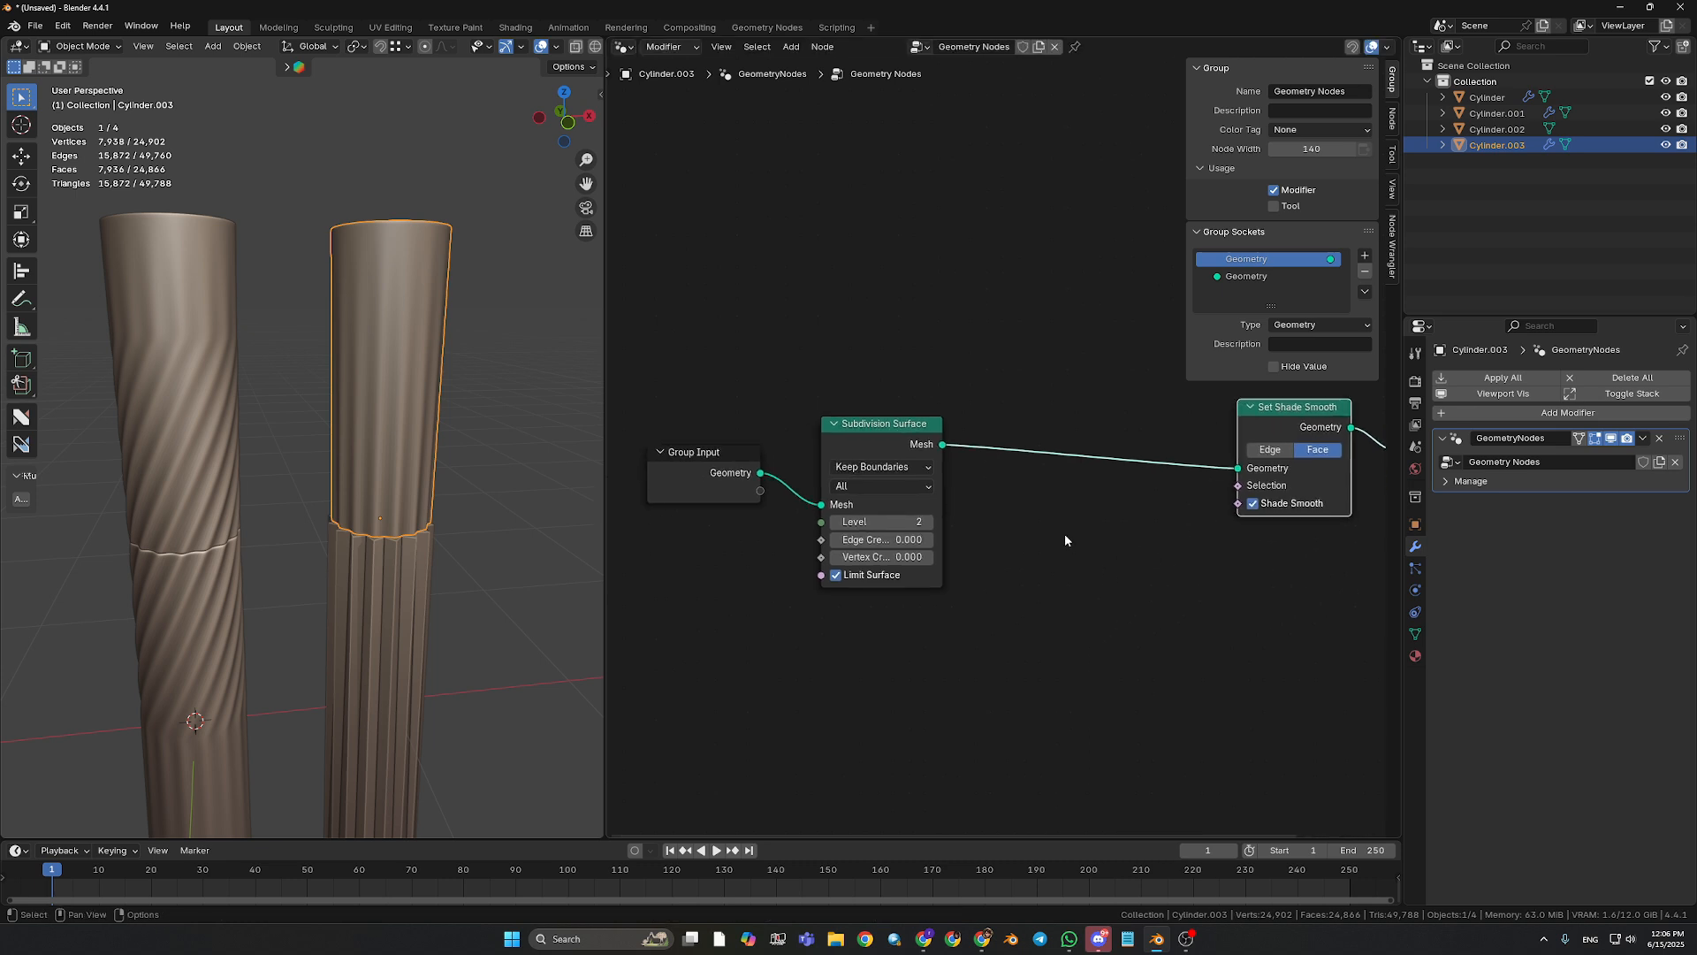
drag(880, 682, 684, 390)
drag(837, 422, 777, 413)
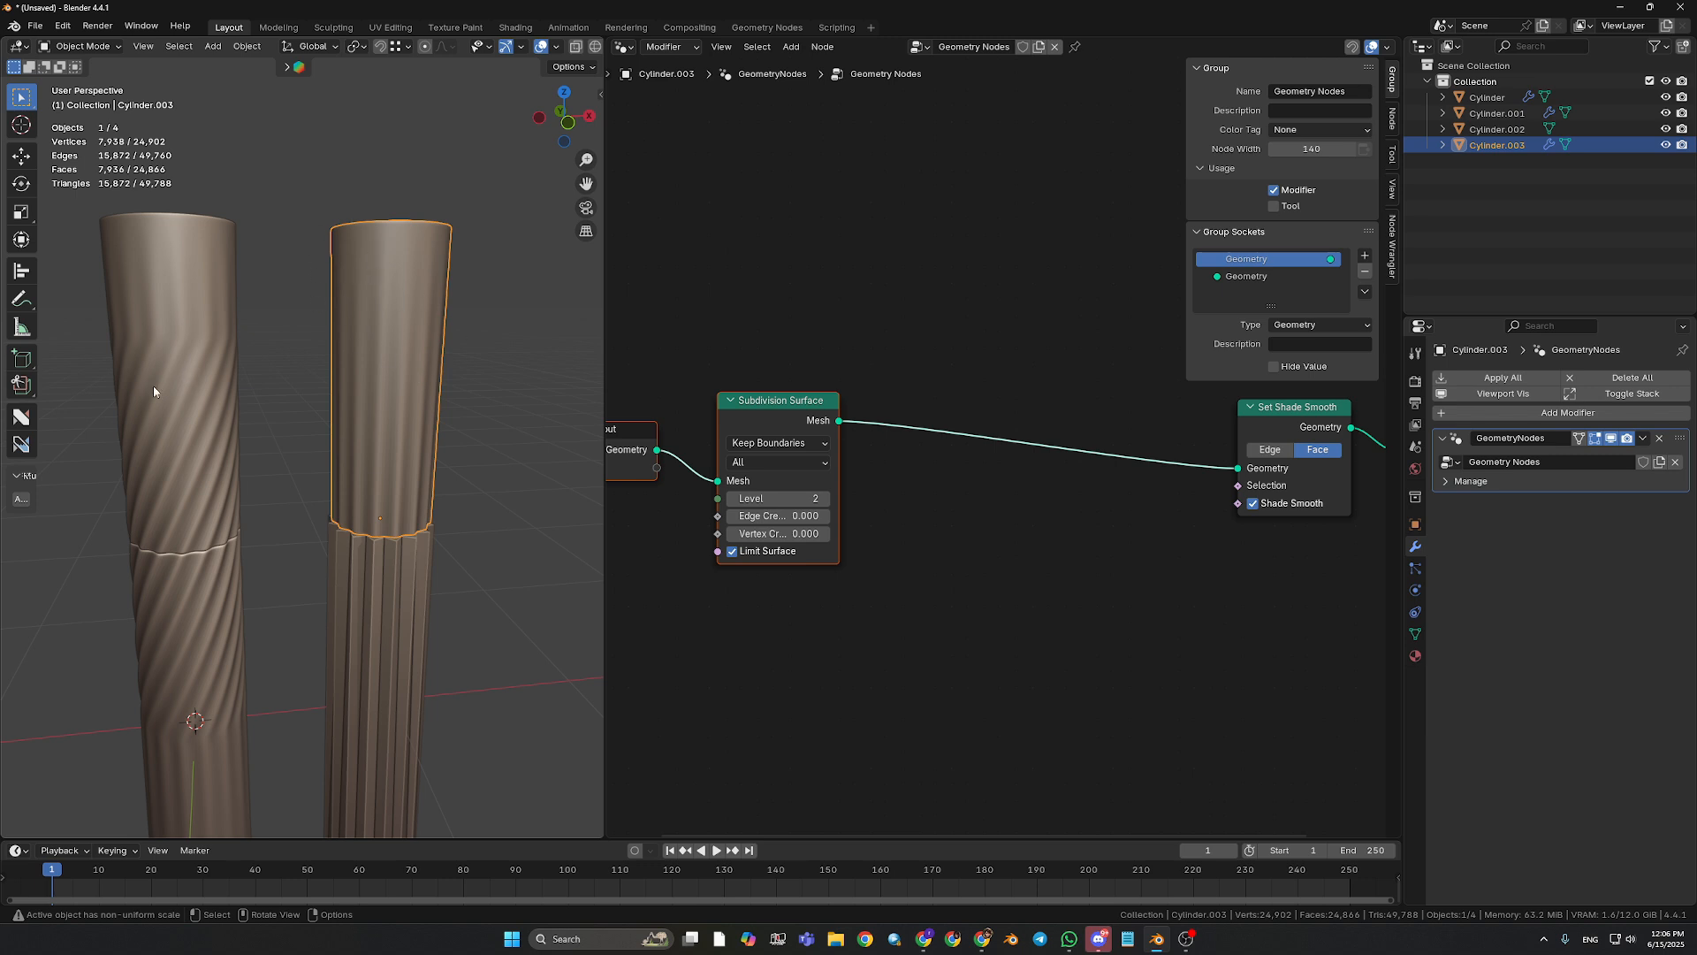
- Enable on-cage display for the twisted upper cylinder's SimpleDeform modifier and inspect its edge loops in Edit Mode
click(215, 370)
key(Tab)
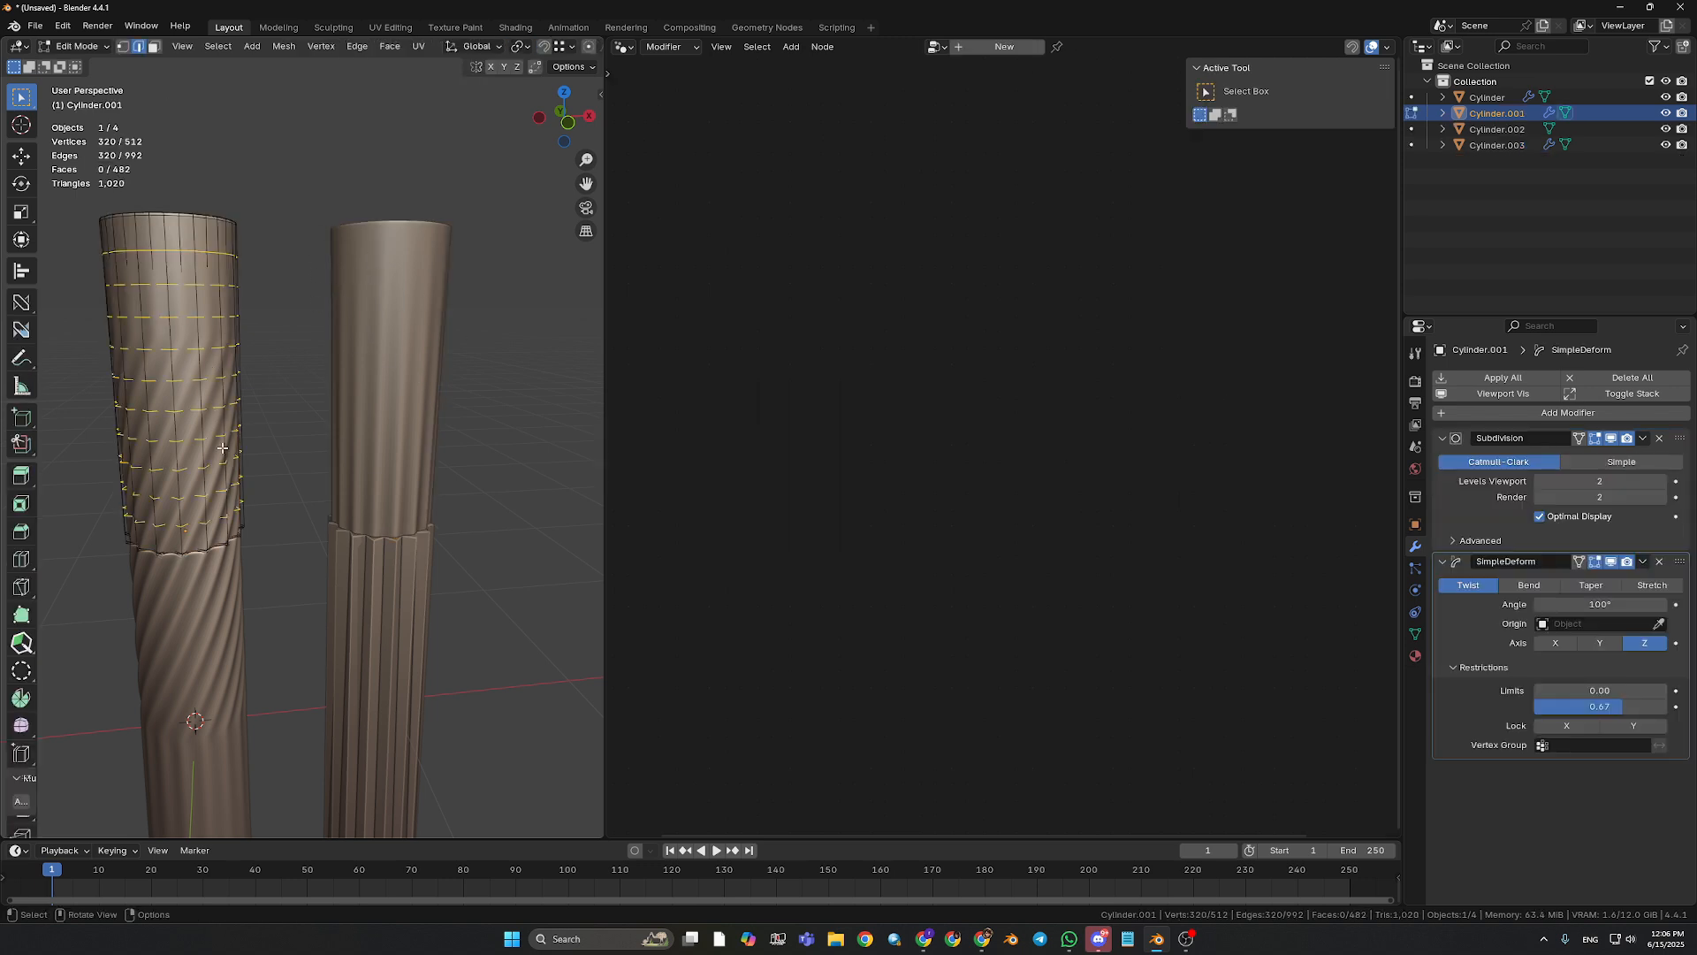
middle_drag(163, 457, 326, 455)
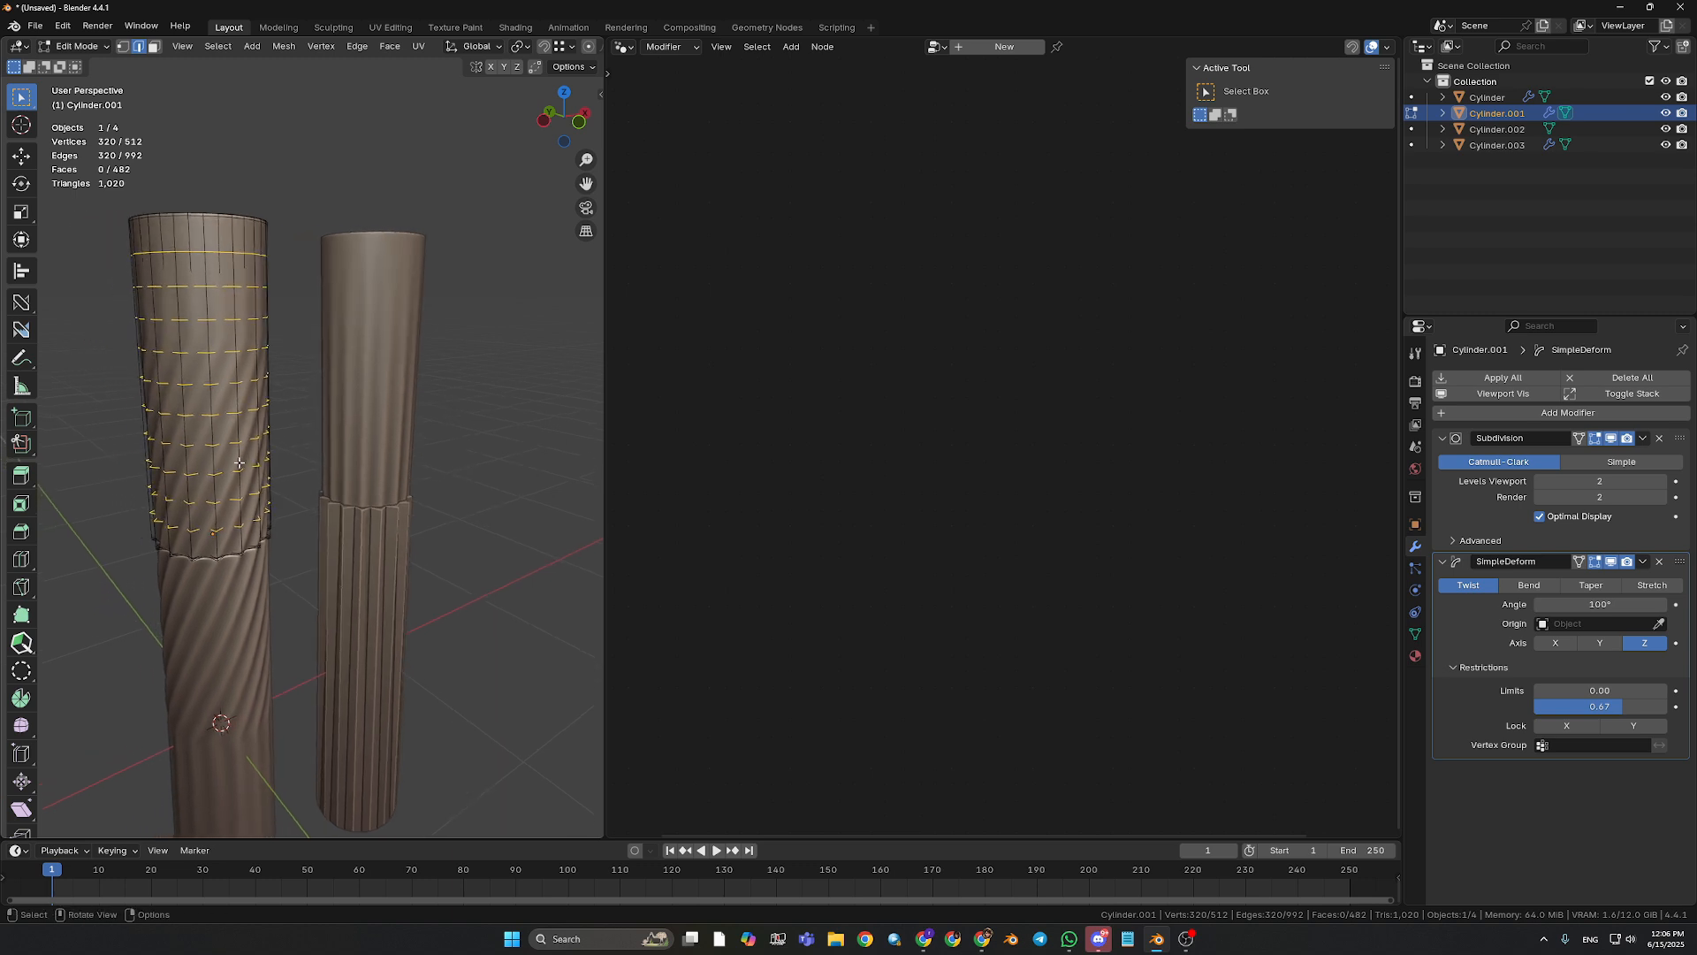
key(Tab)
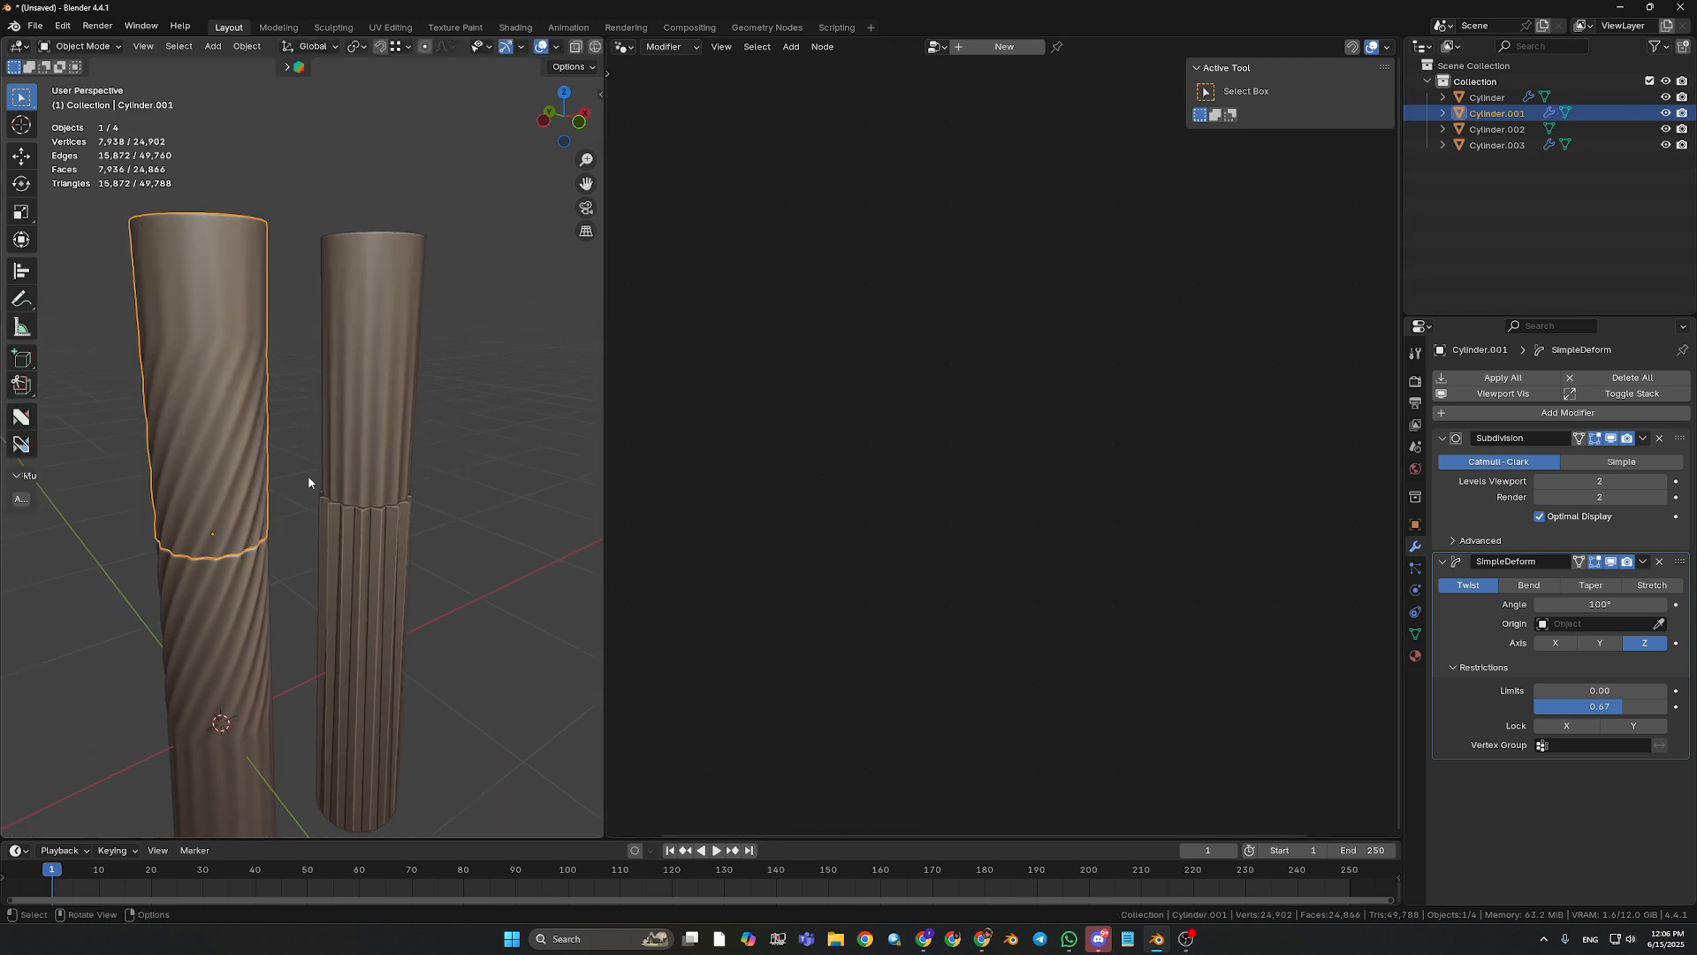
click(1579, 562)
key(Tab)
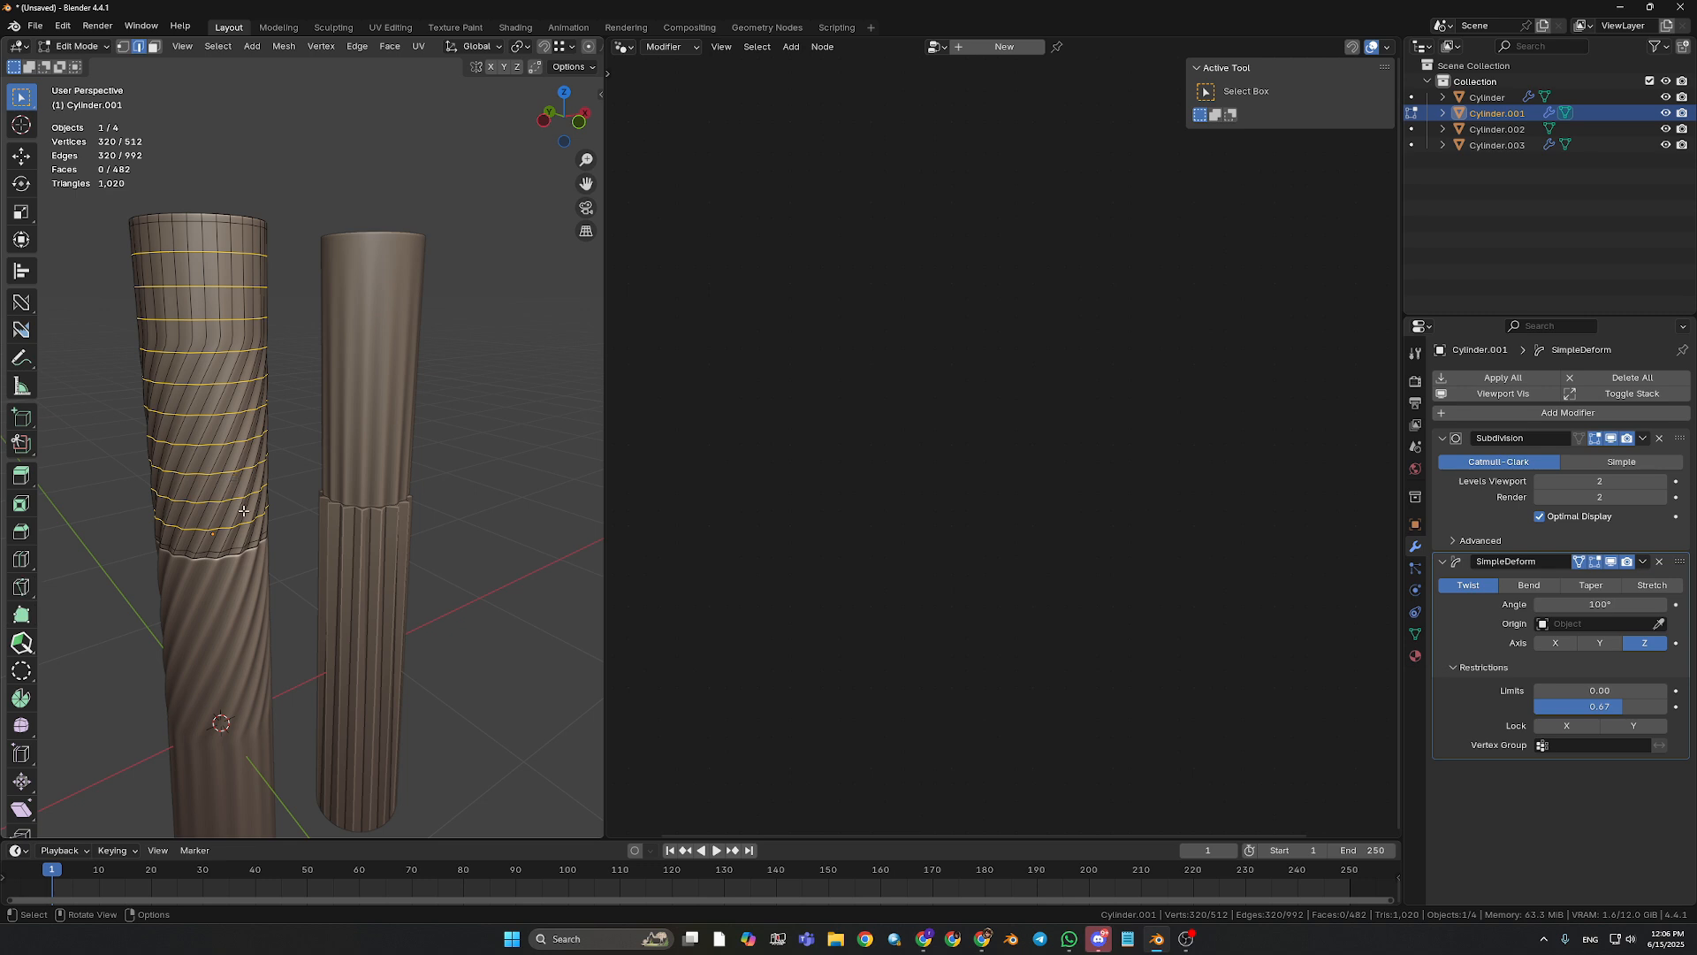
middle_drag(244, 512, 349, 478)
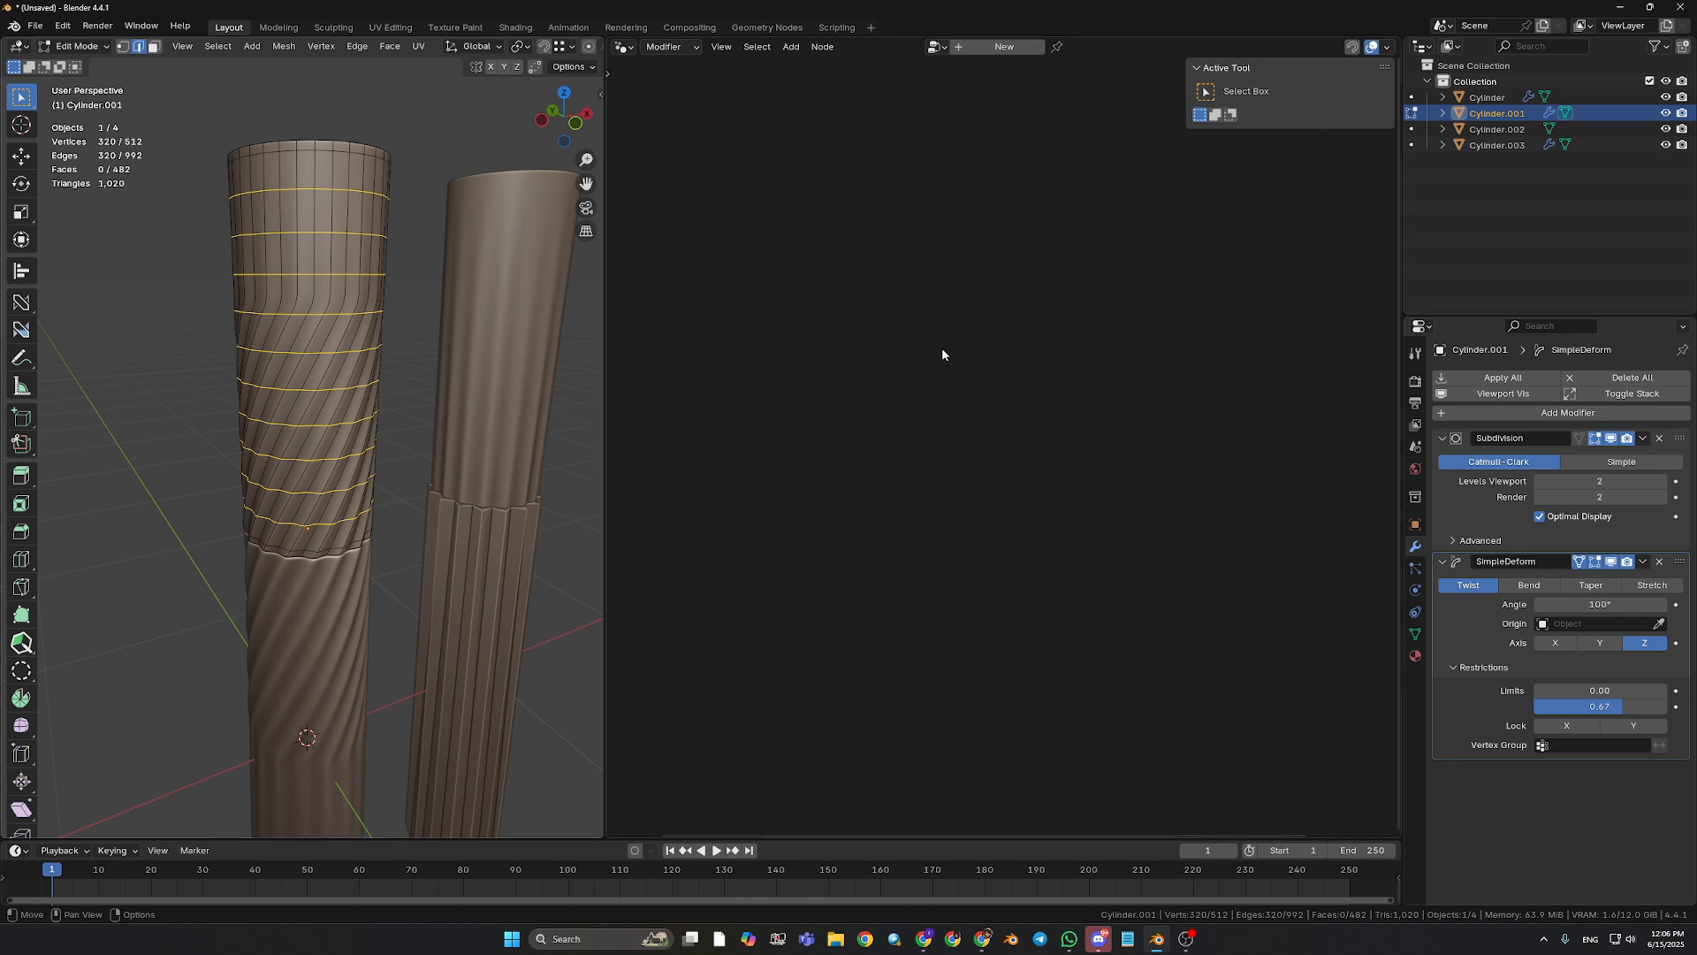
key(Tab)
- Examine the mesh of the second column's upper cylinder in Edit Mode, and return to Object Mode
click(513, 345)
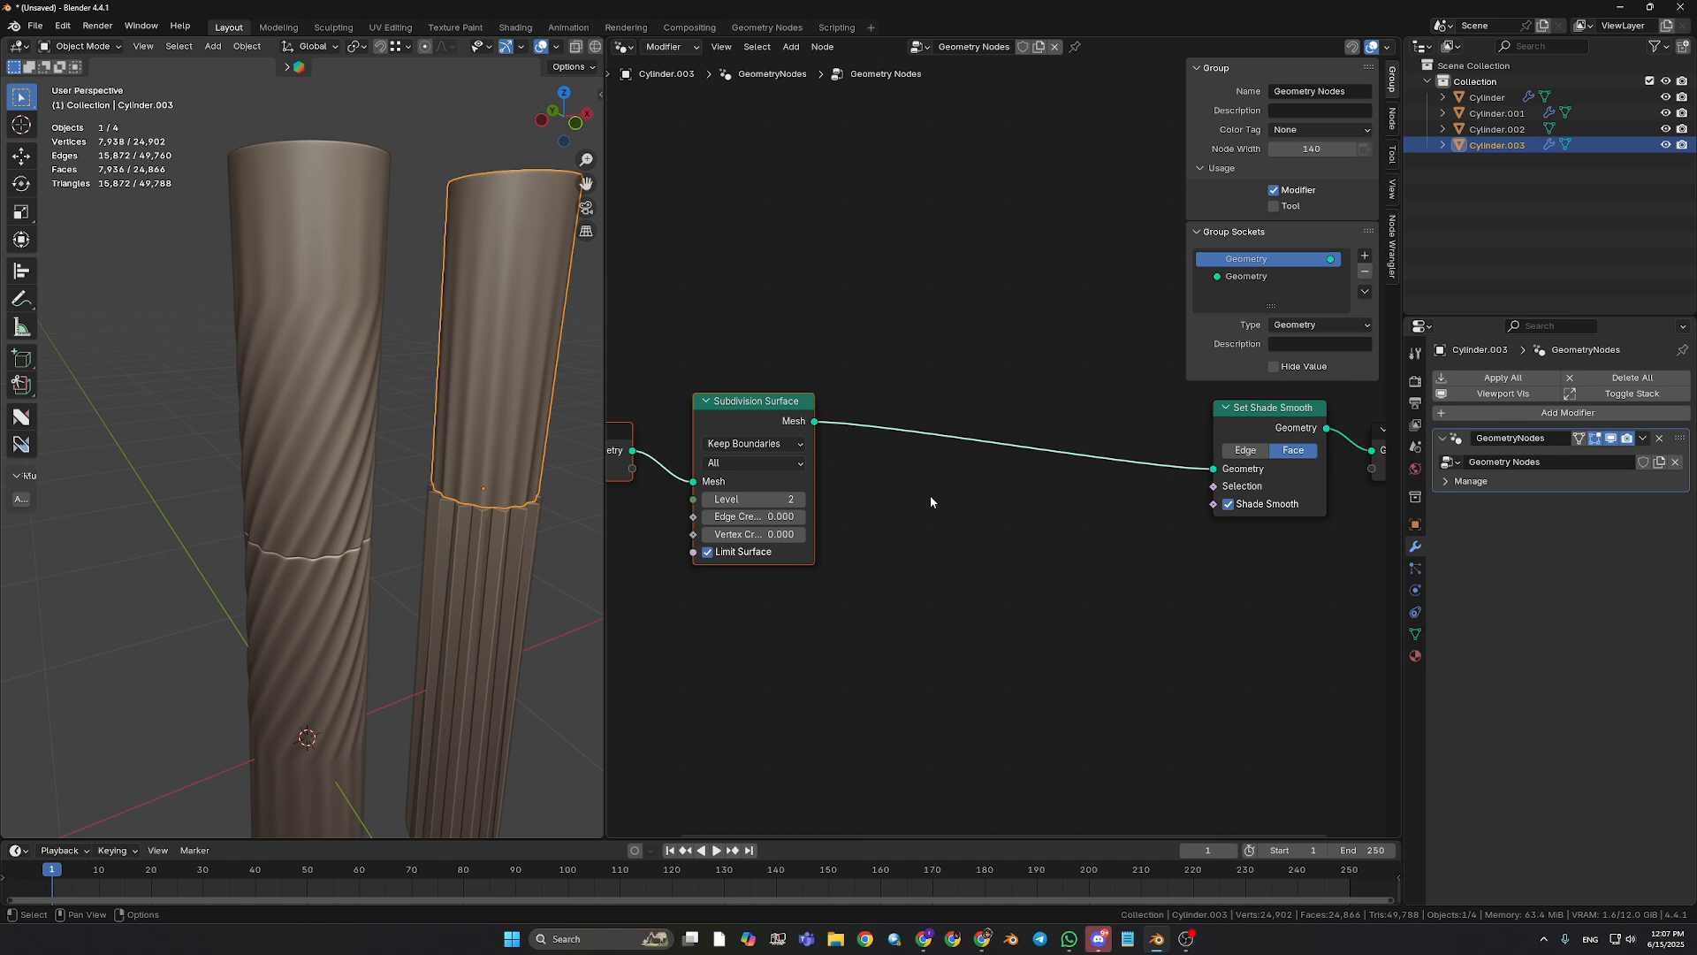
middle_drag(558, 400, 437, 370)
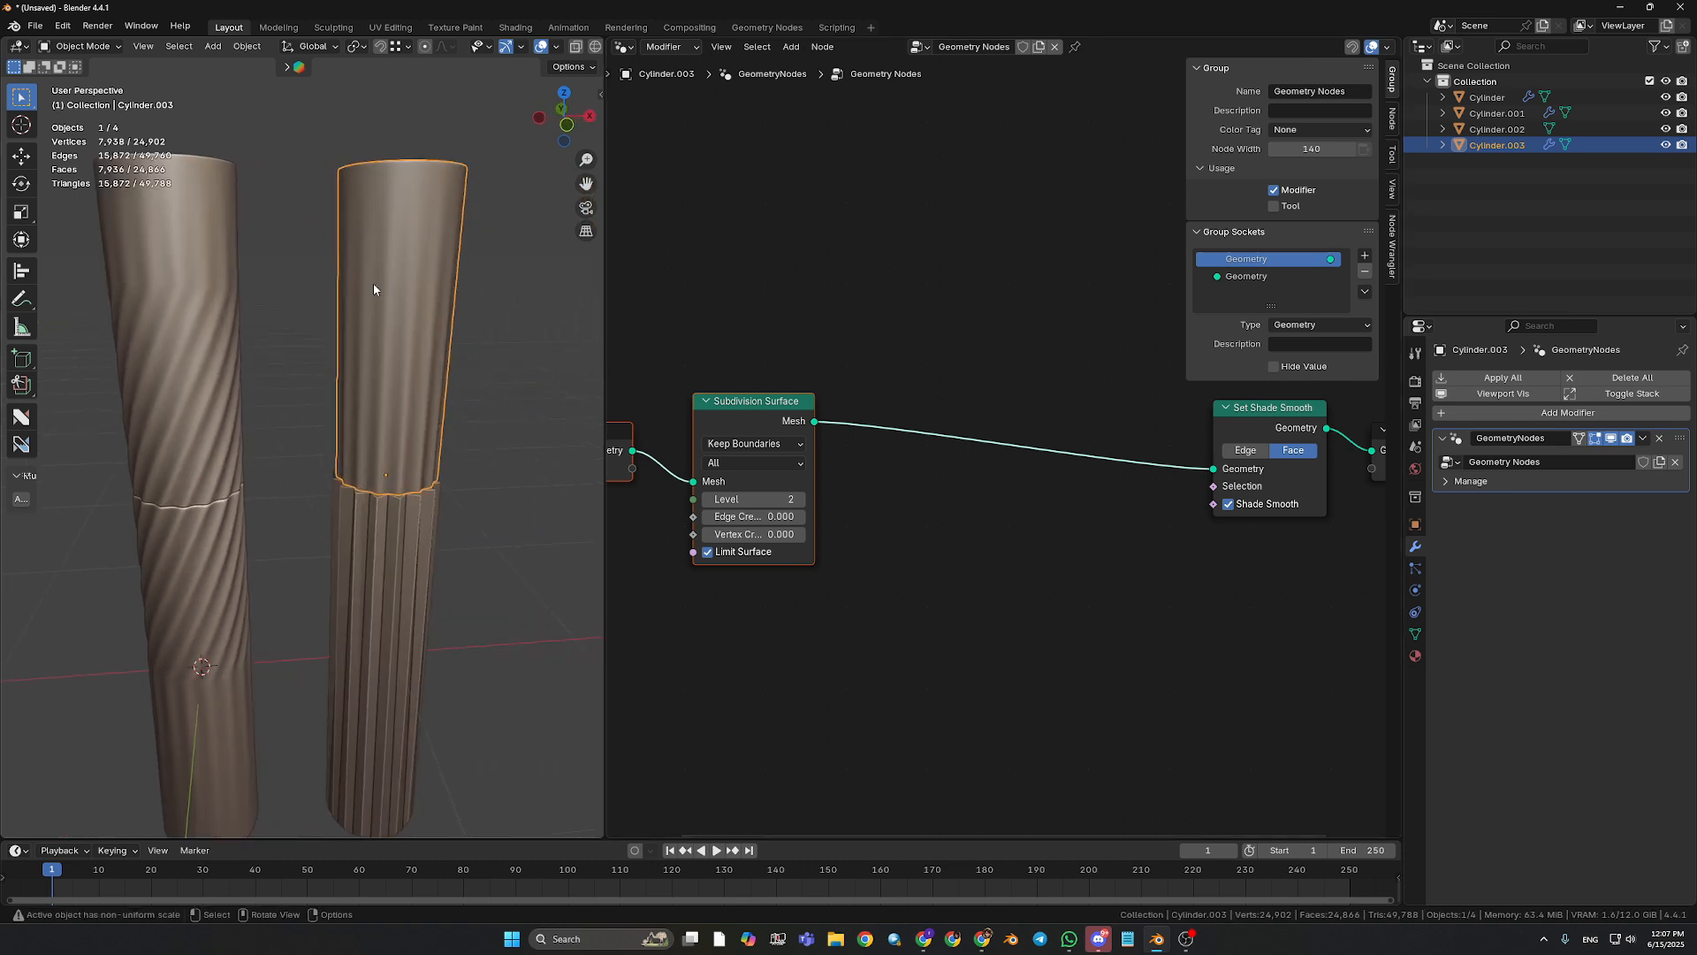
key(Tab)
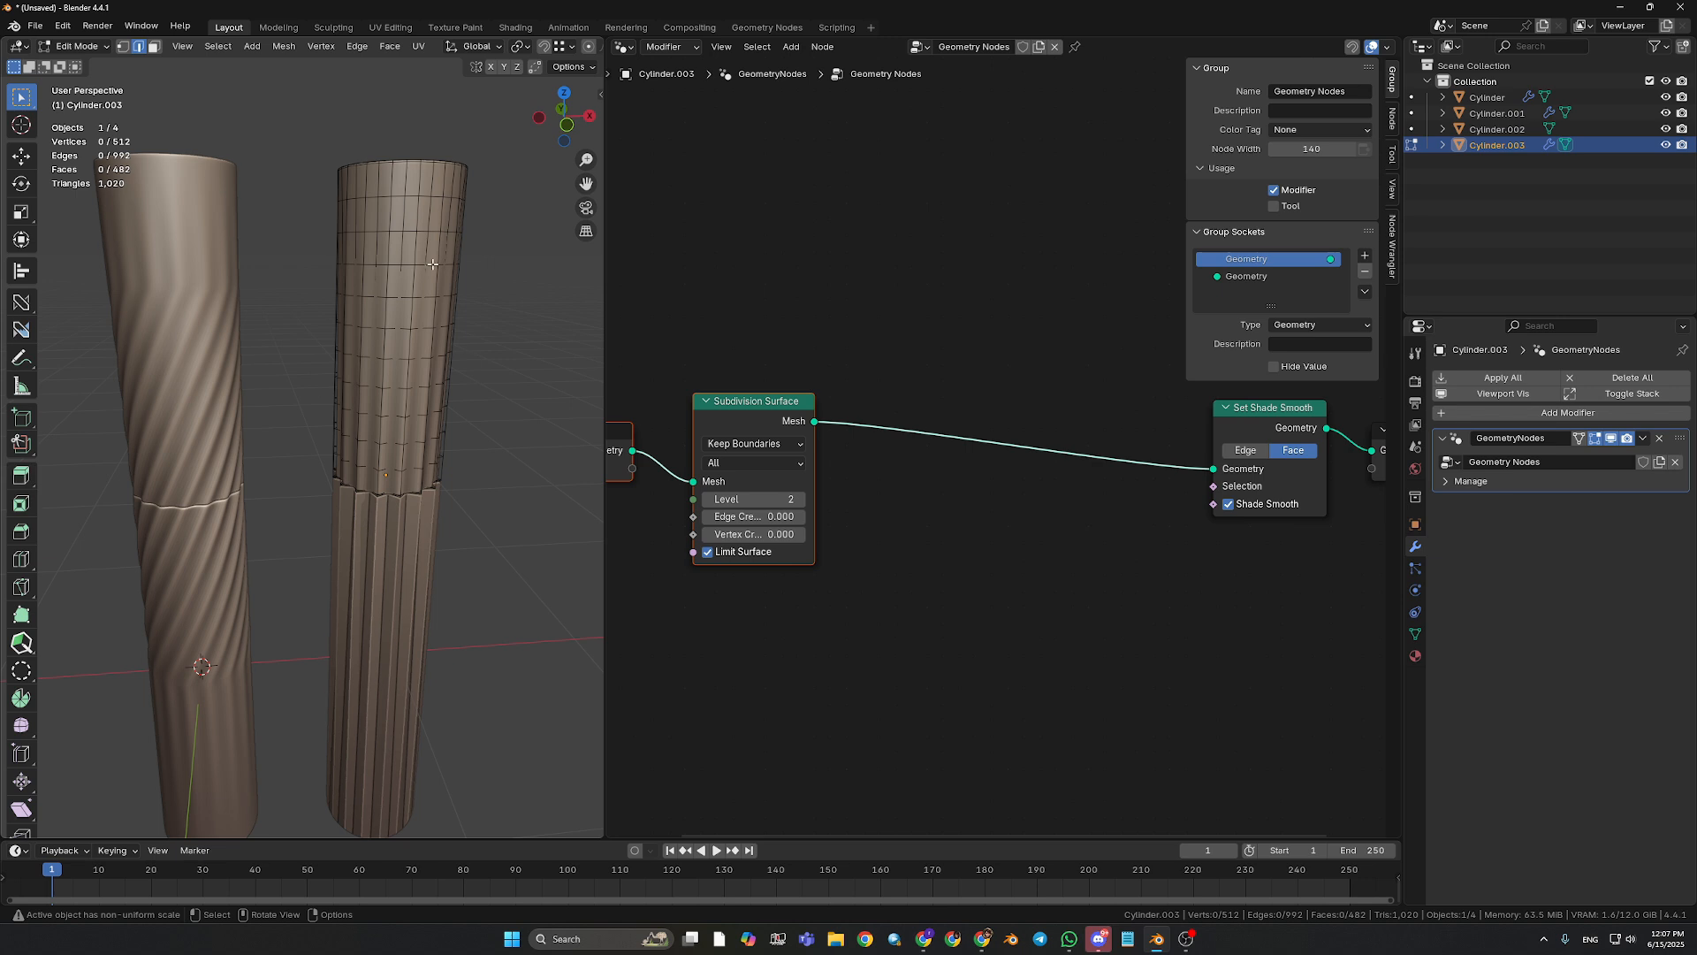
key(Tab)
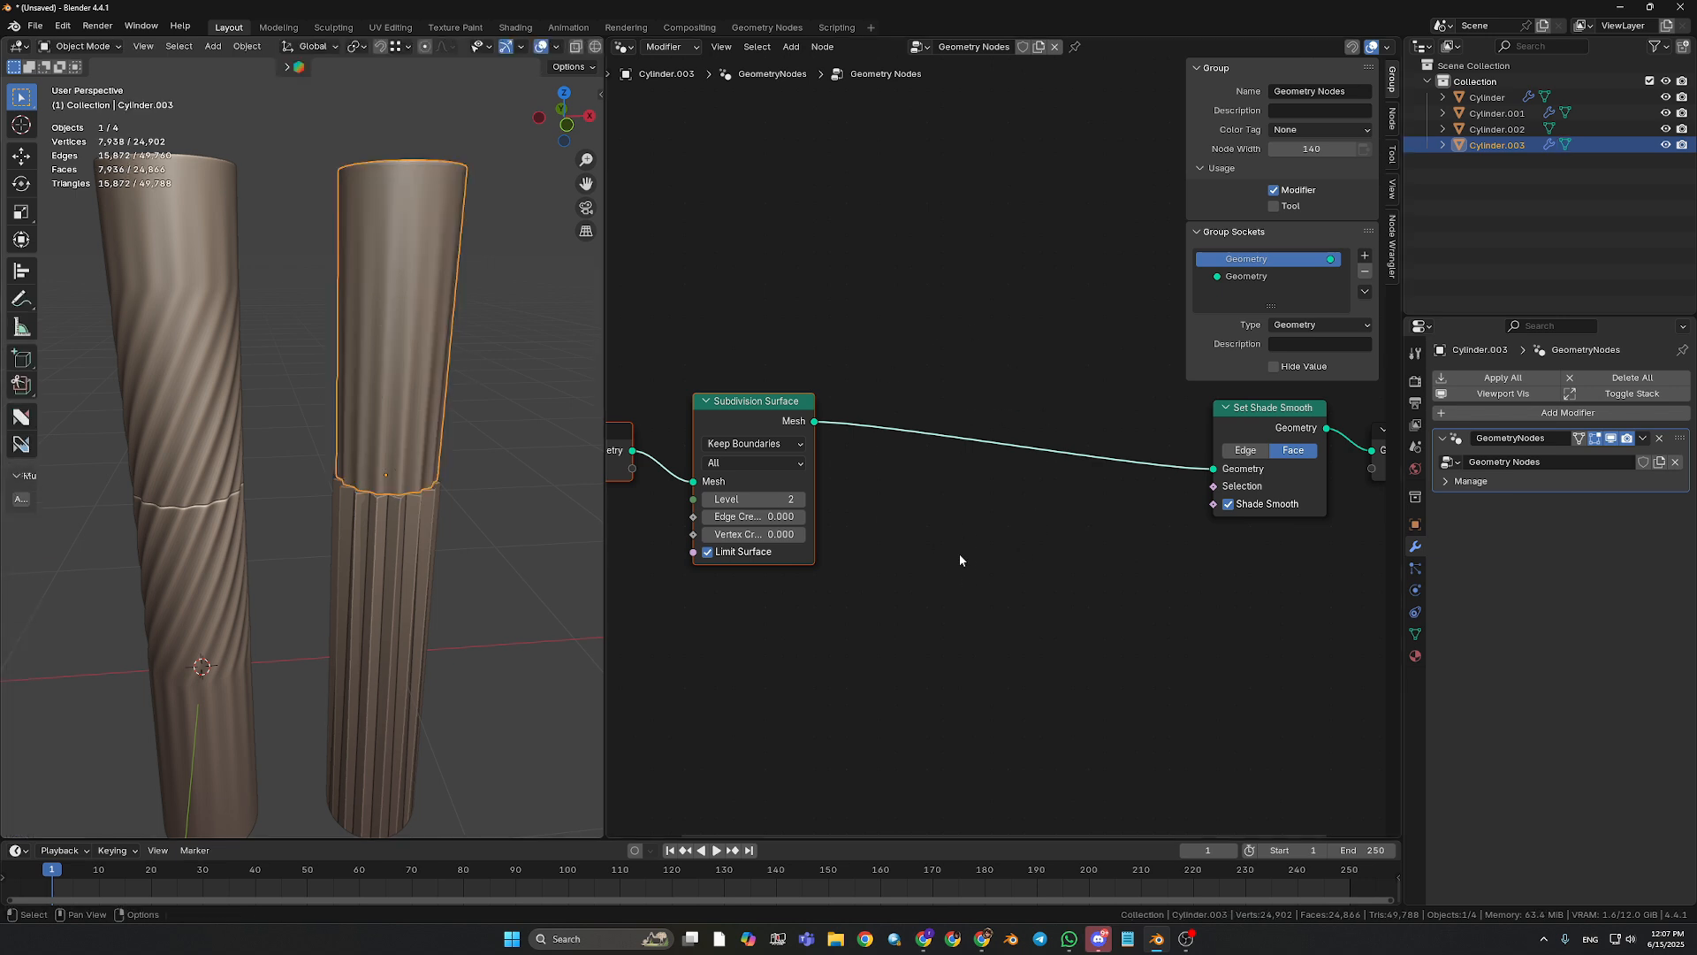
- Insert a Set Position node between Subdivision Surface and Set Shade Smooth
click(941, 577)
key(shift+a)
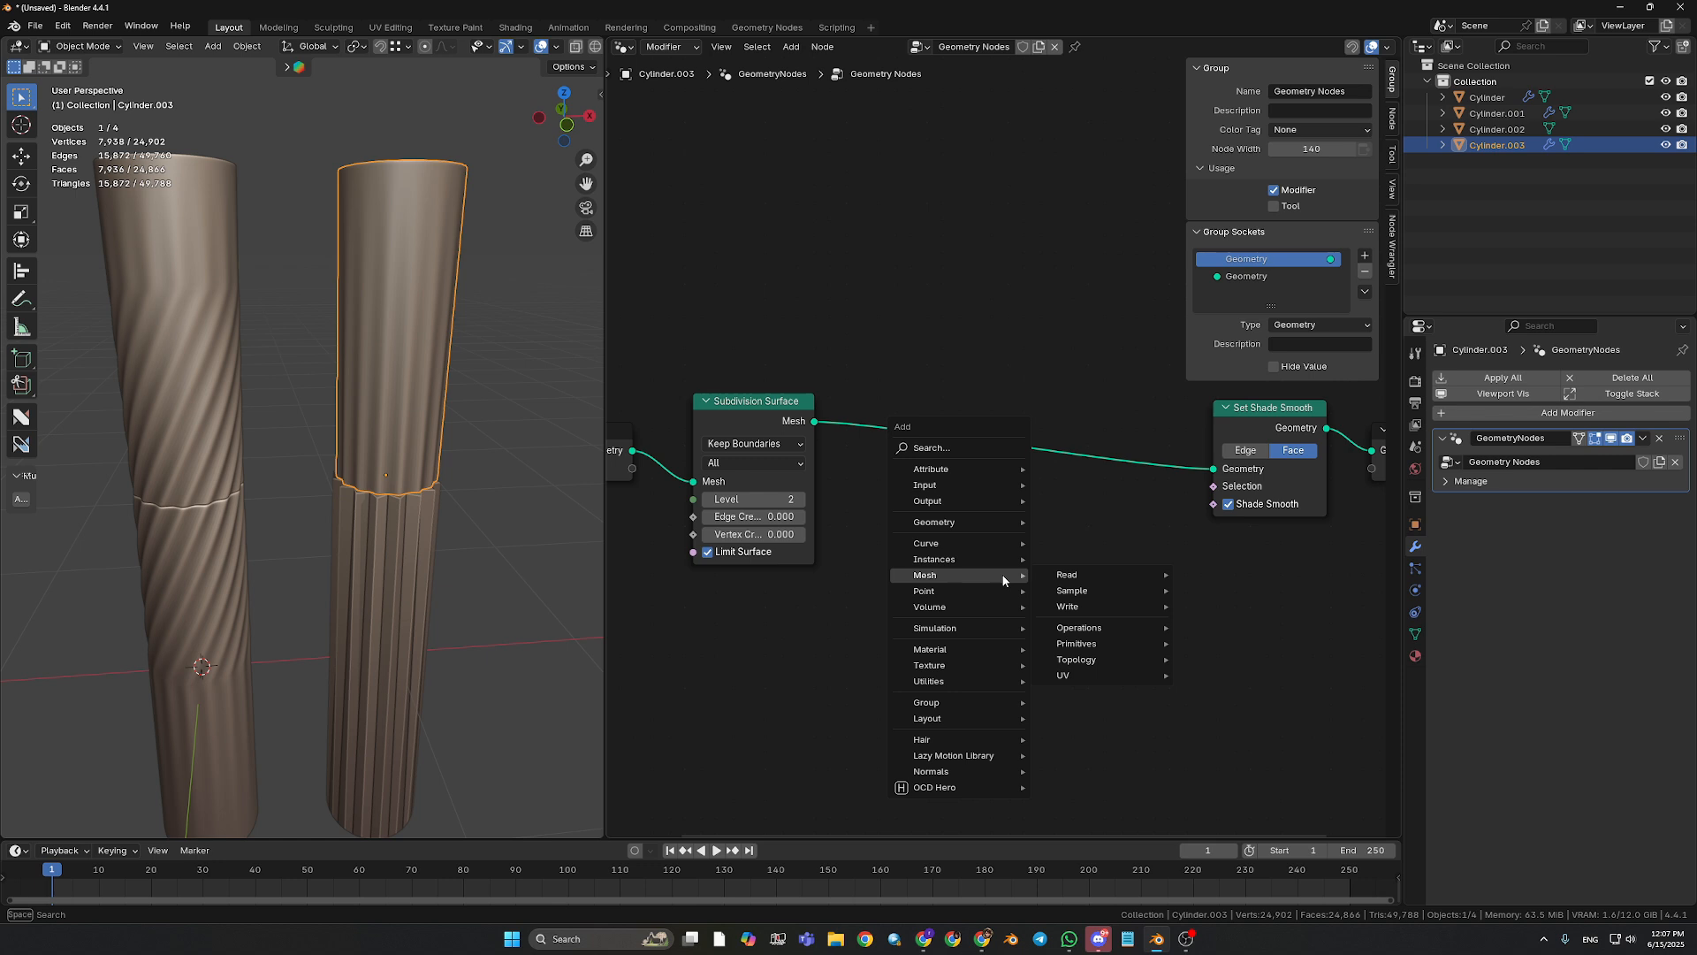
text(set)
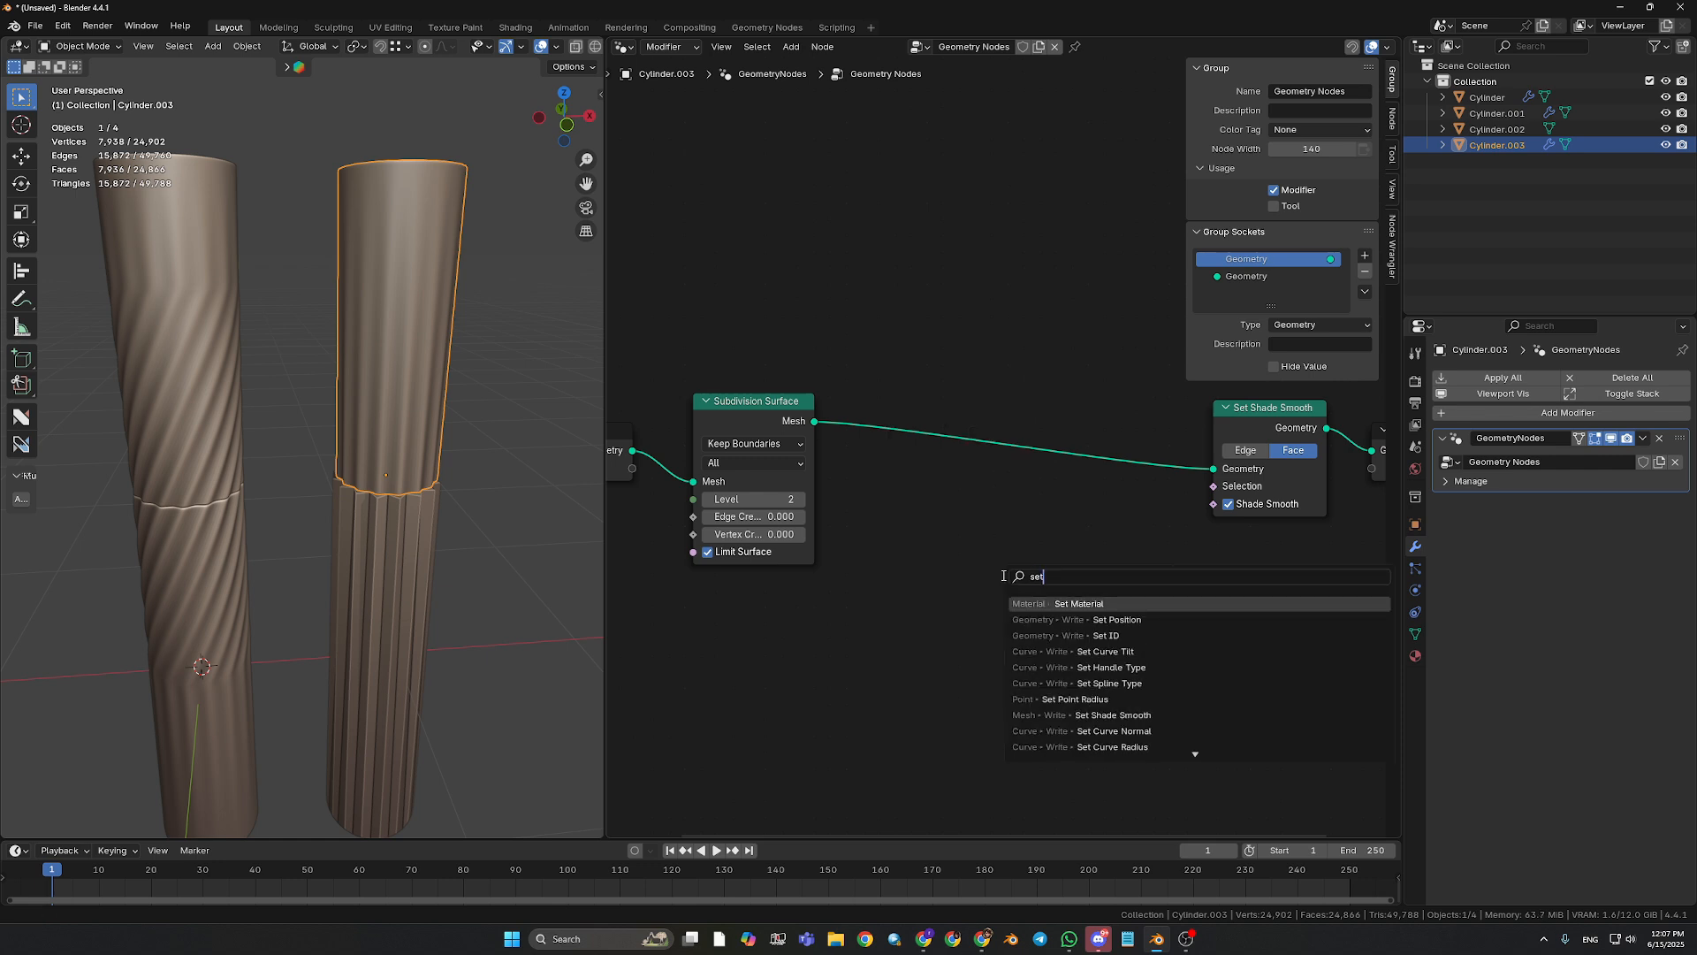
click(1074, 620)
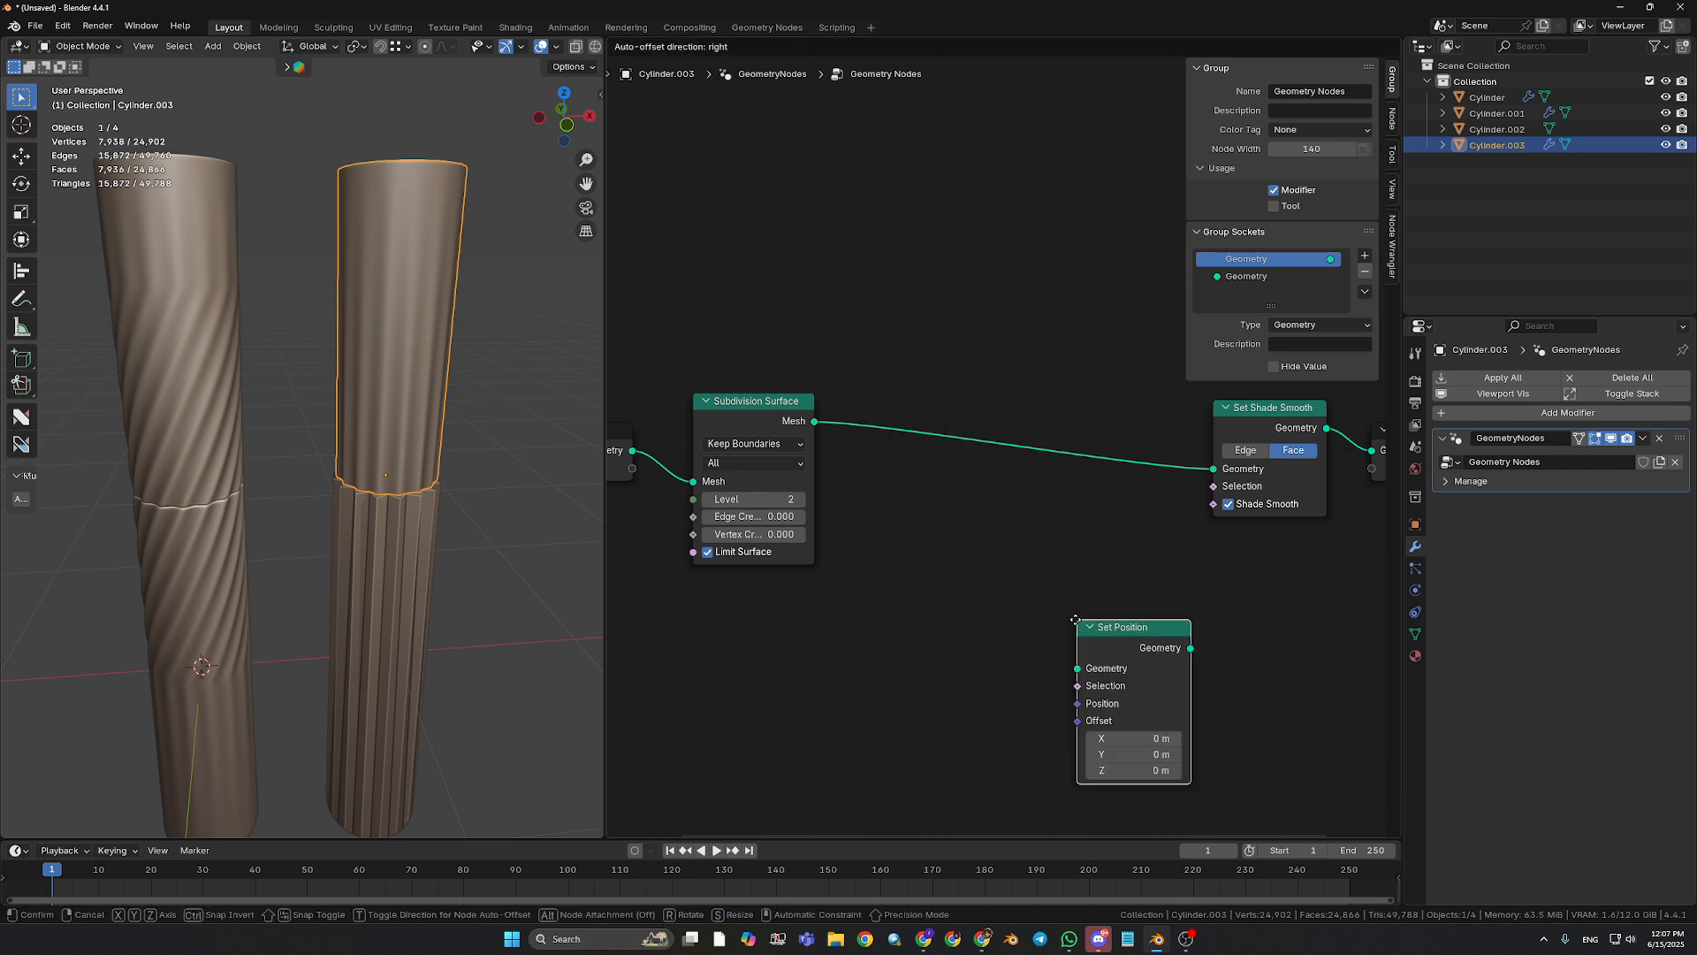
click(955, 404)
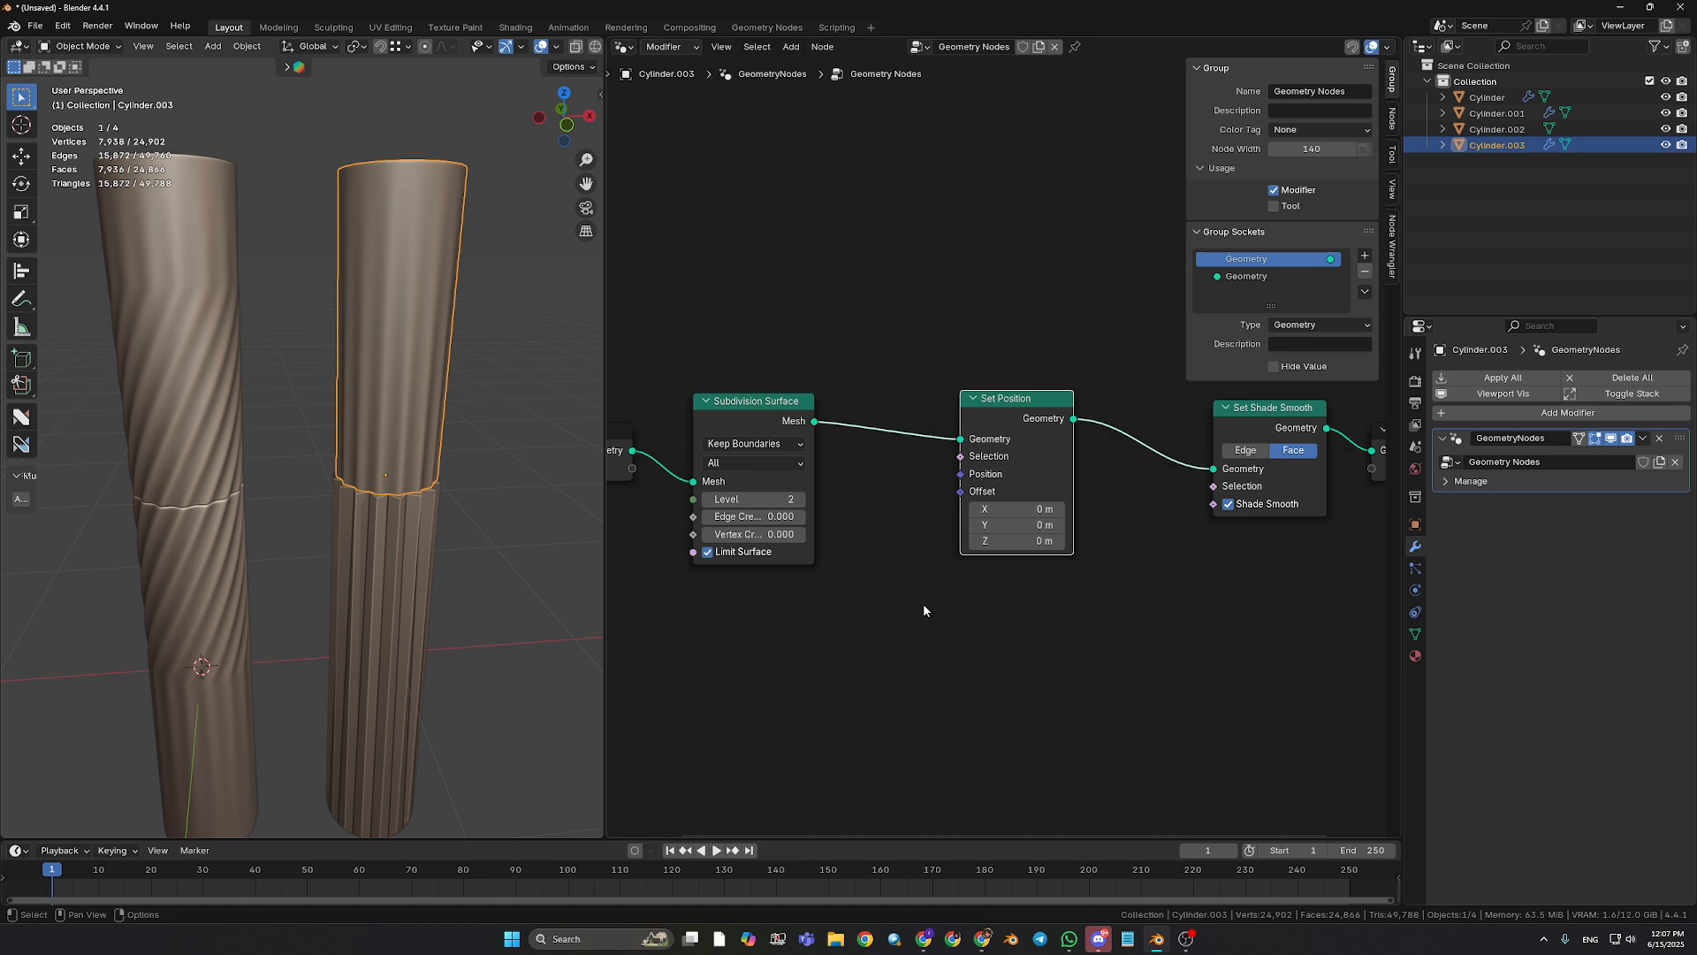
mouse_move(1017, 397)
mouse_down()
mouse_move(1058, 387)
mouse_move(1043, 384)
mouse_up()
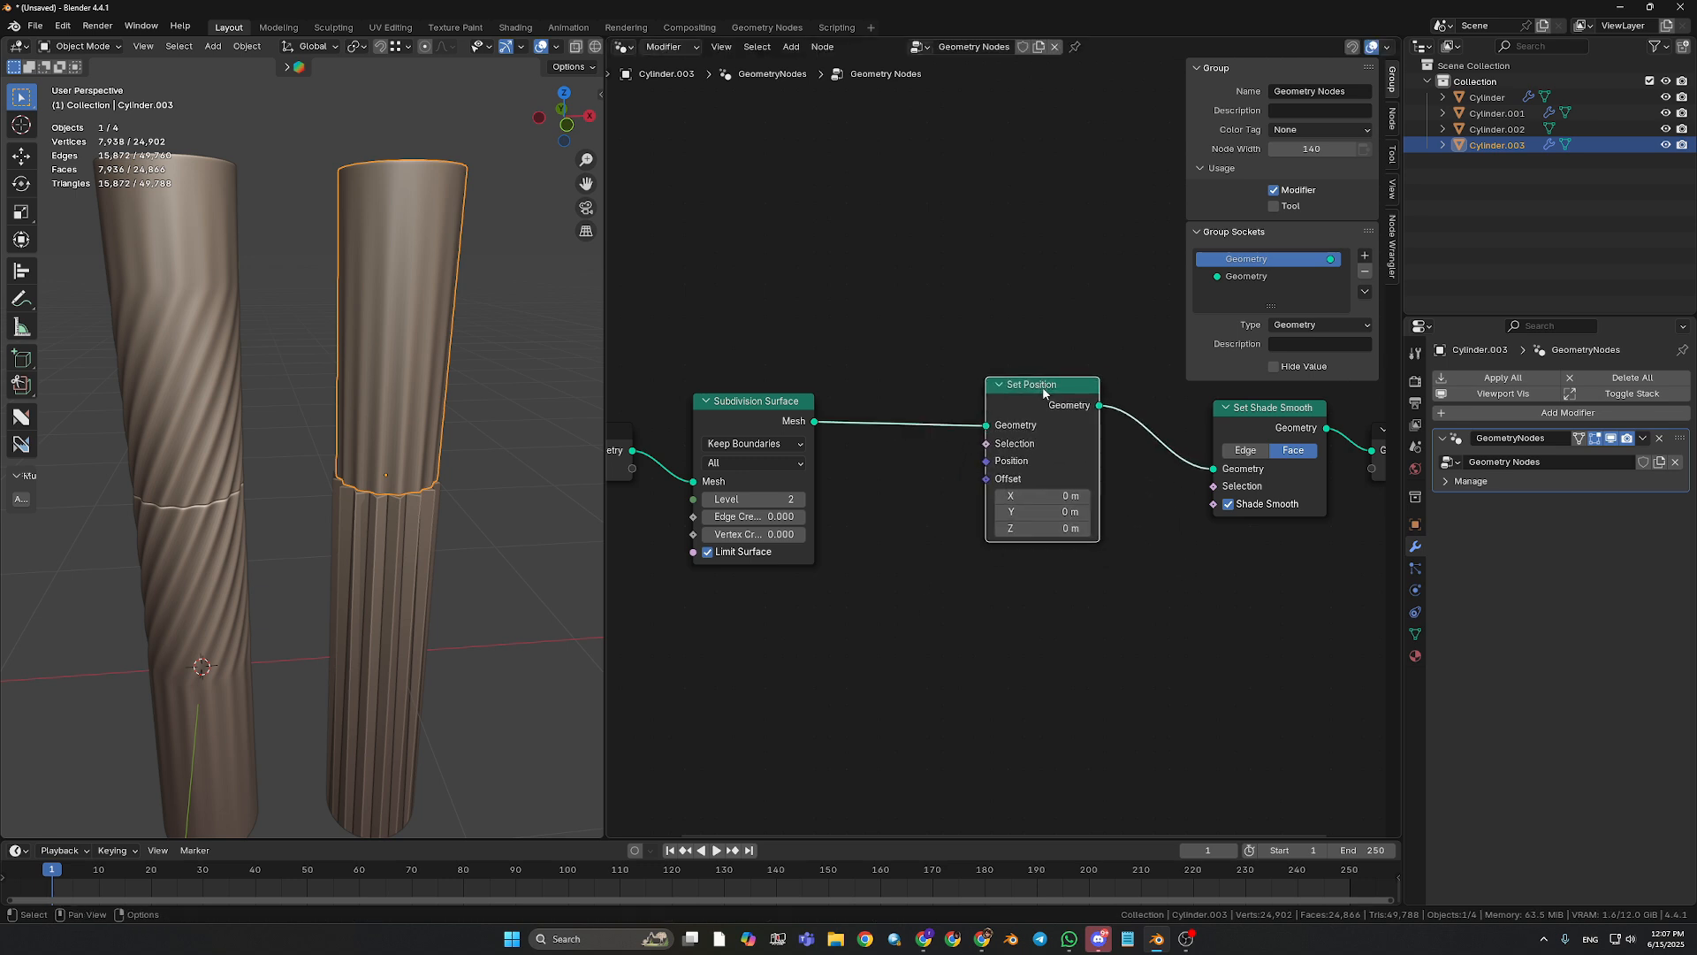
- Try shifting the upper cylinder along X with the Set Position offset, and reset the X offset to 0 m
drag(1026, 496, 981, 496)
click(1038, 496)
text(0)
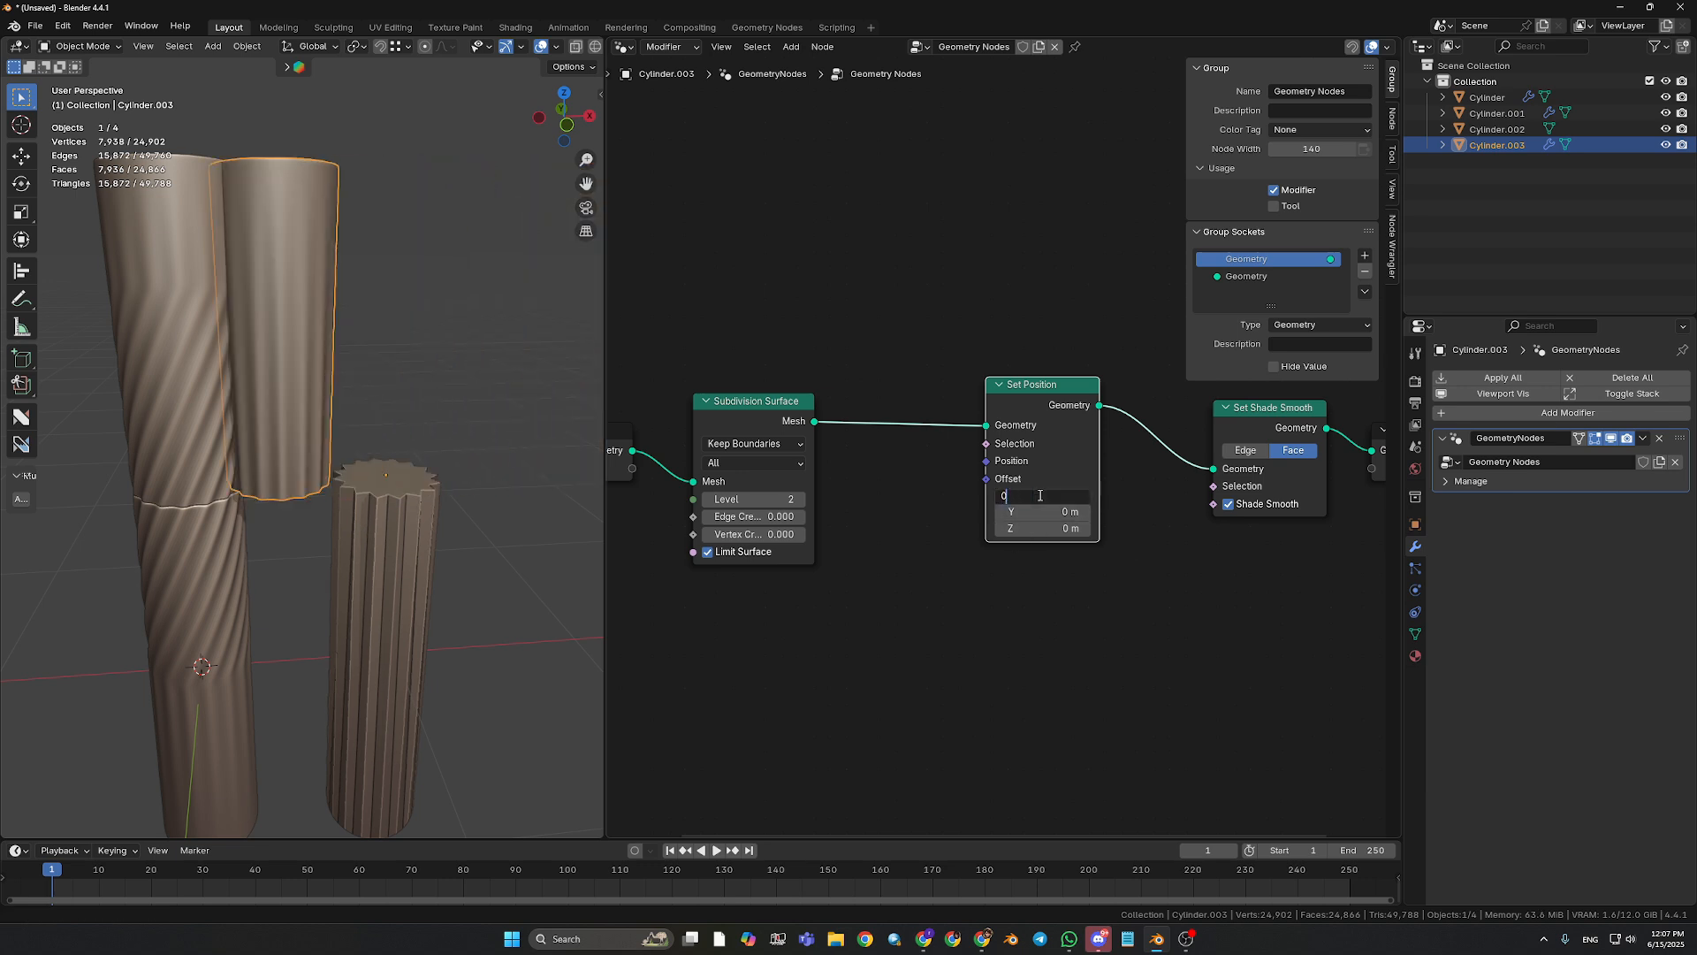
key(Return)
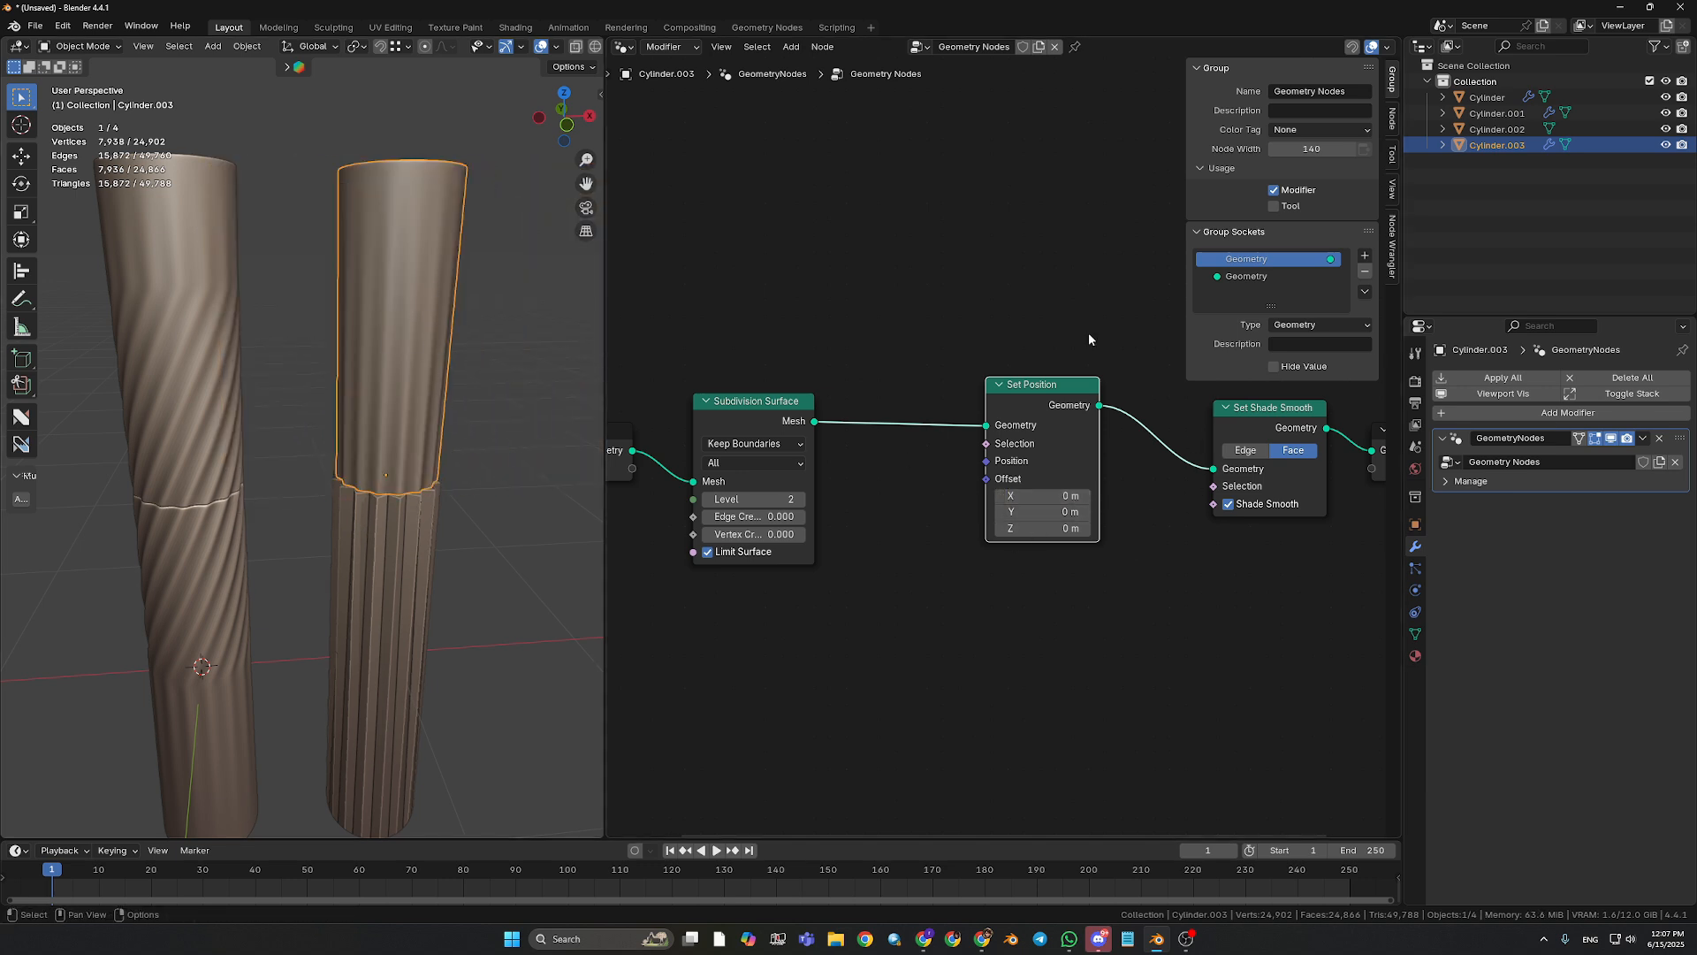
- Rearrange the Group Input, Subdivision Surface and Set Position nodes to free space in front of Set Position's inputs
middle_drag(865, 587, 922, 574)
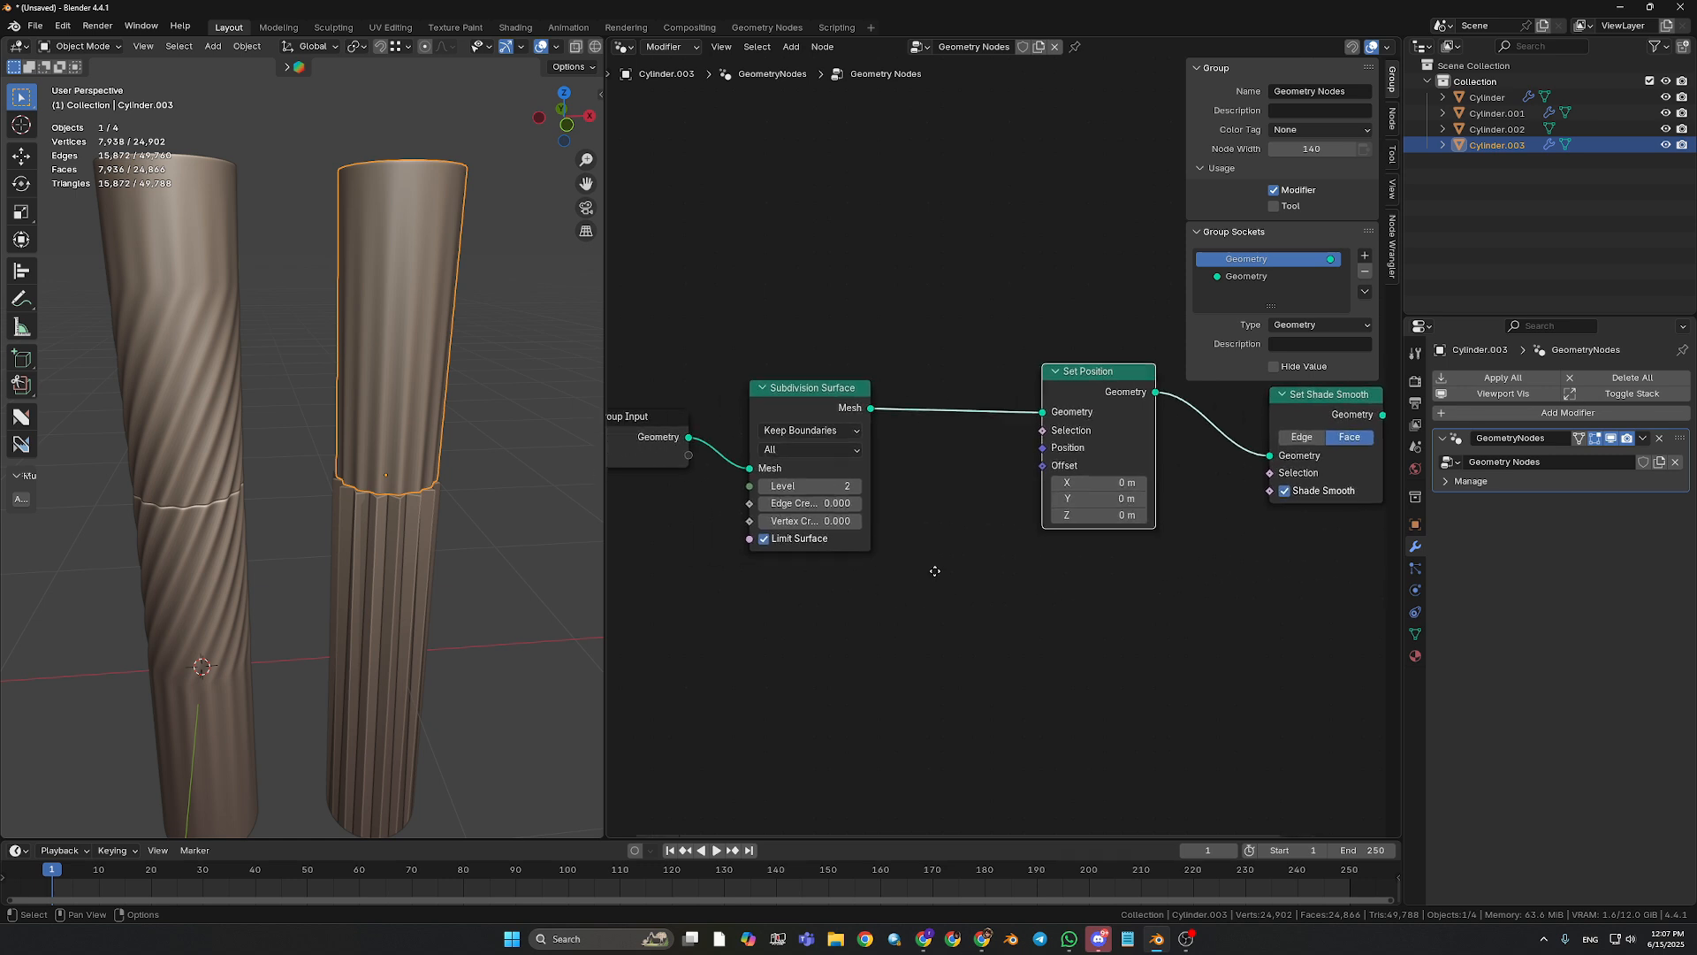
drag(860, 617, 662, 359)
drag(798, 385, 781, 277)
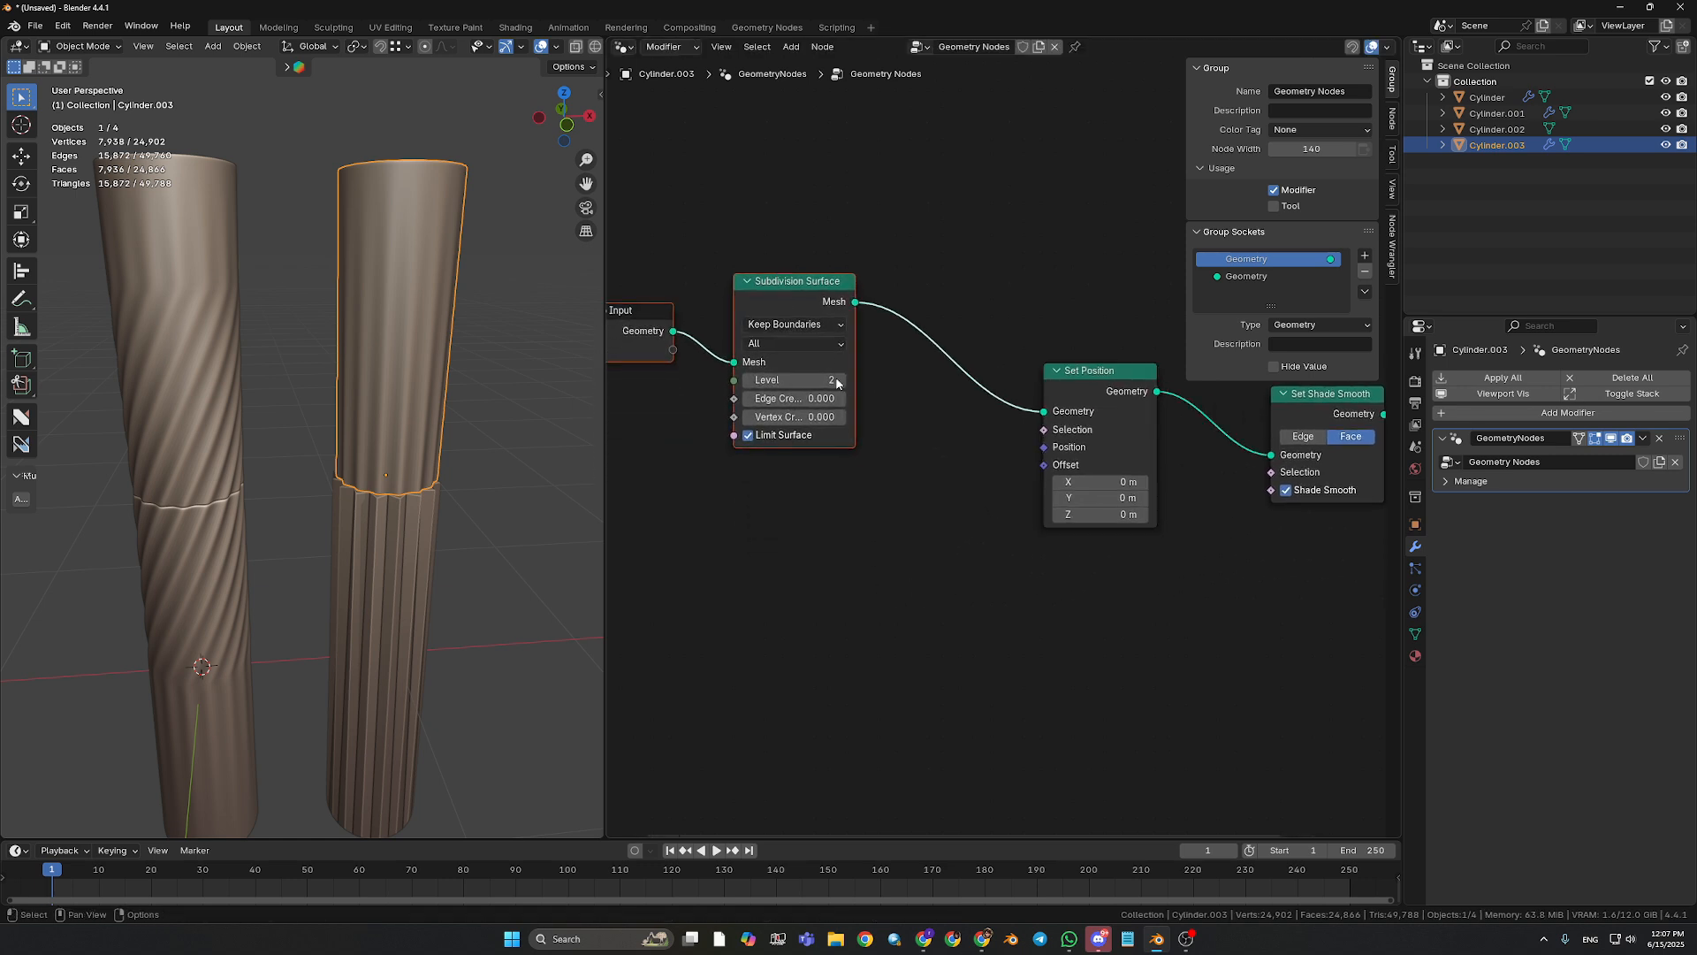
middle_drag(901, 566, 925, 559)
drag(1120, 386, 1113, 379)
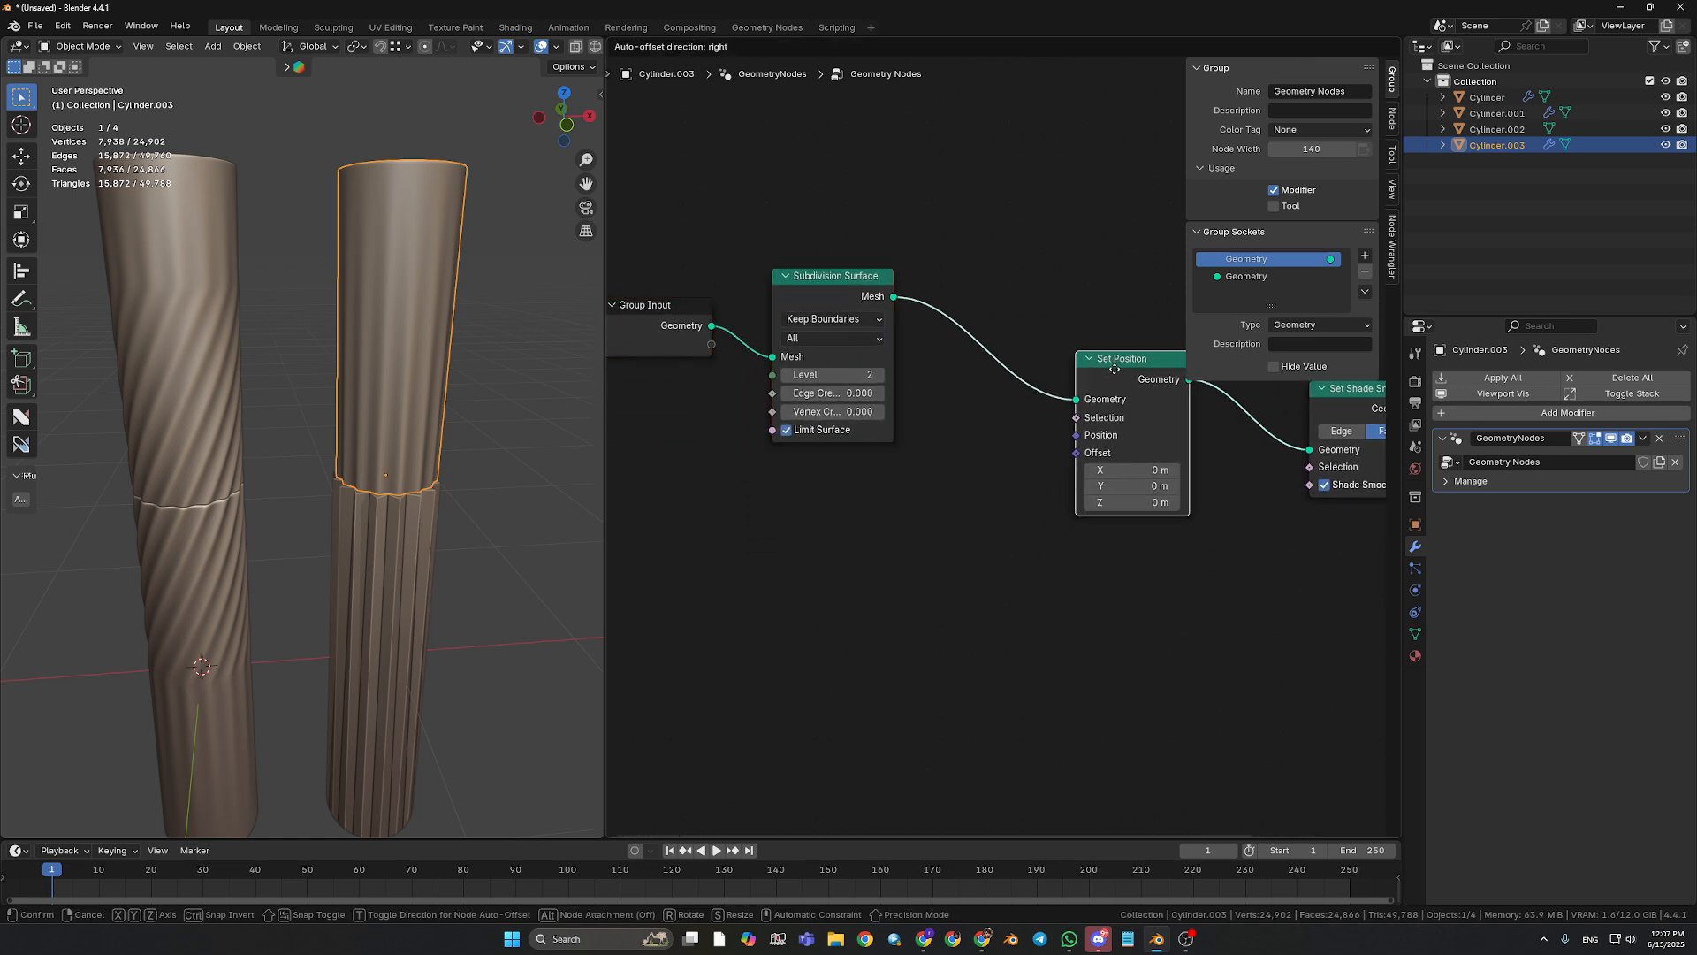
key(Tab)
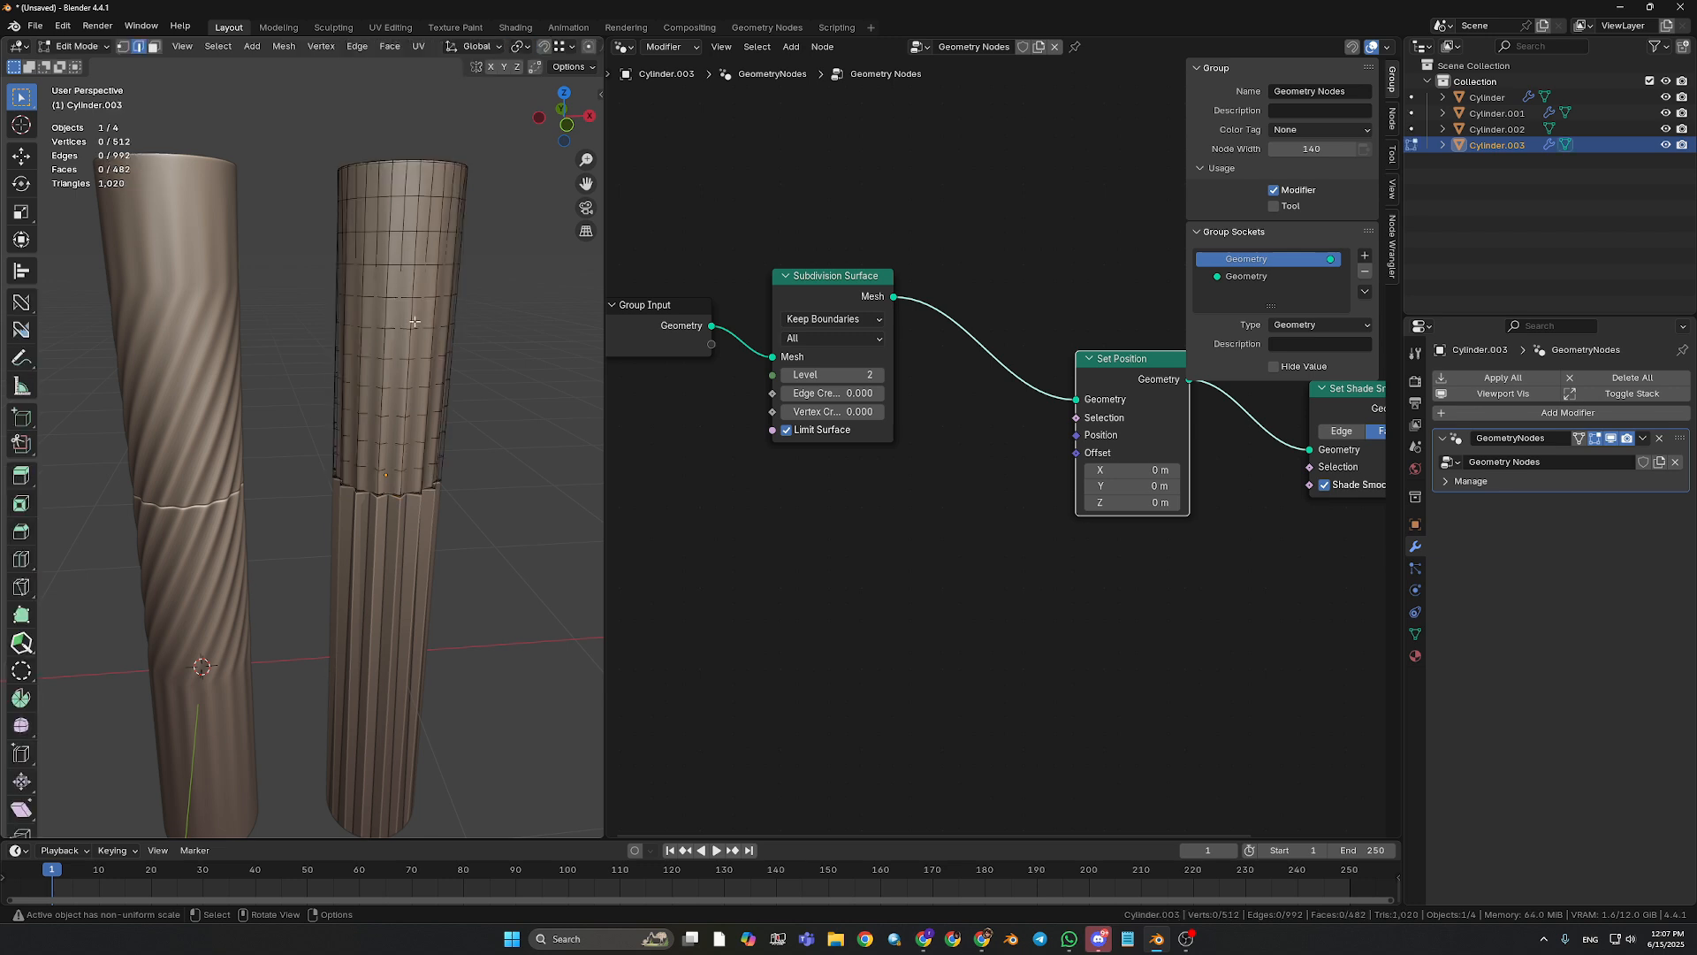
key(Tab)
middle_drag(914, 562, 932, 532)
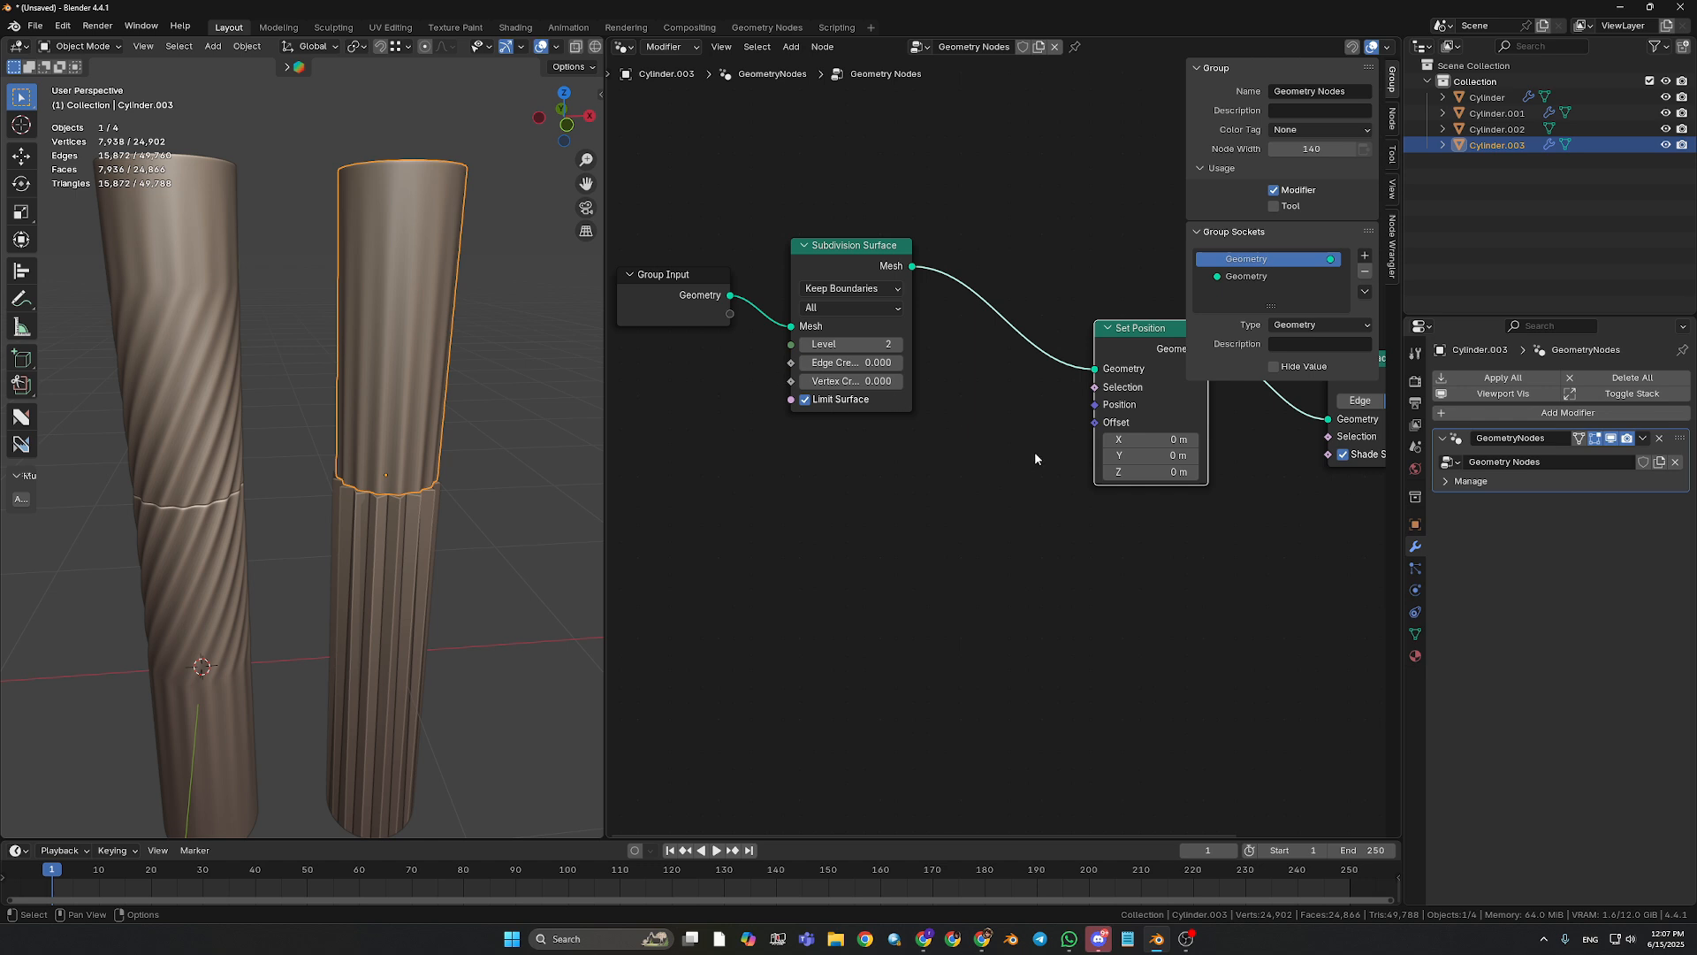
drag(1133, 331, 1103, 319)
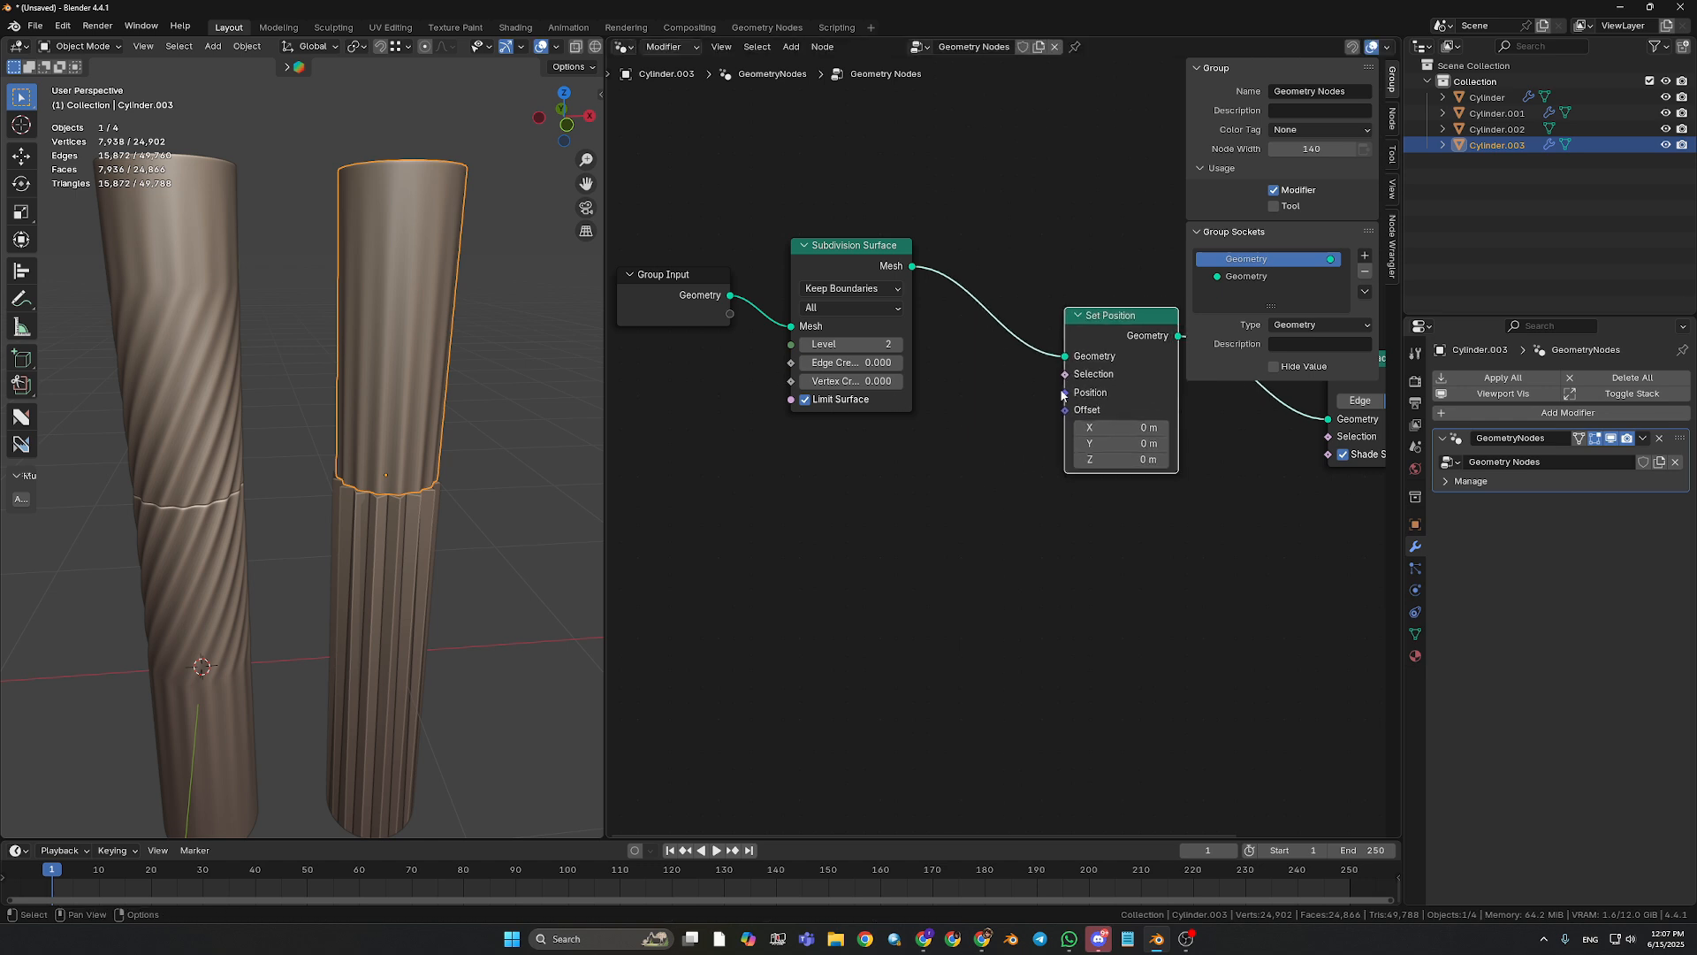
- Add a Vector Rotate node feeding the Position input of Set Position
drag(1065, 393, 960, 473)
drag(1065, 392, 959, 460)
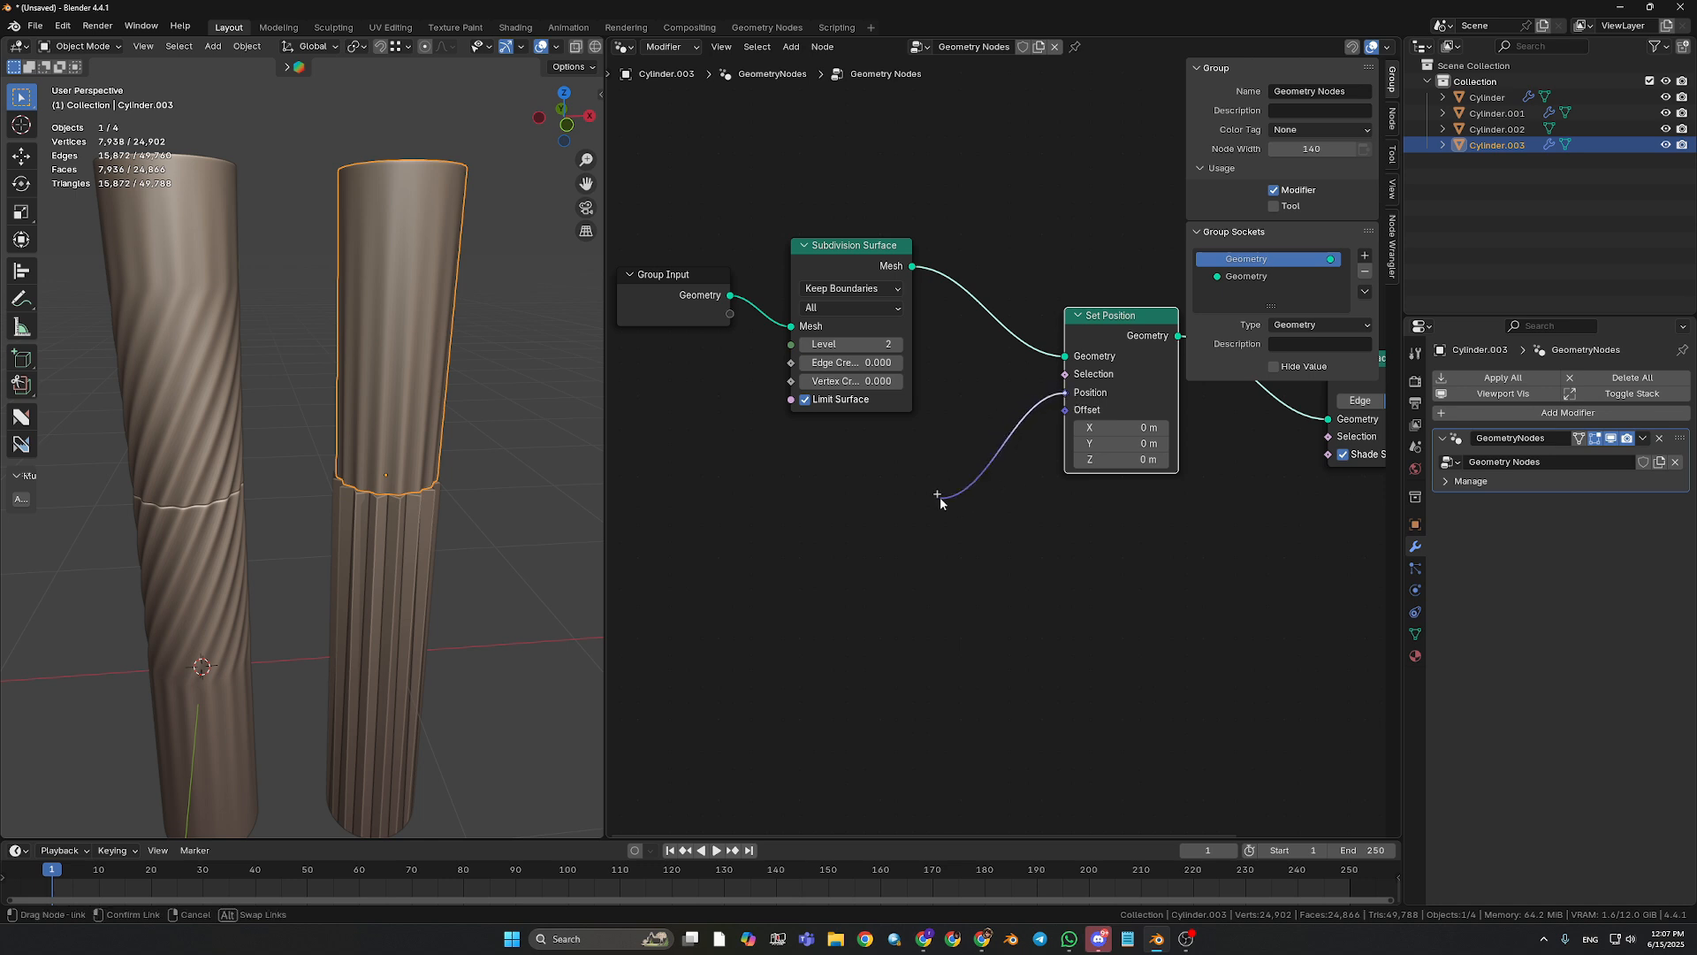
drag(941, 503, 939, 497)
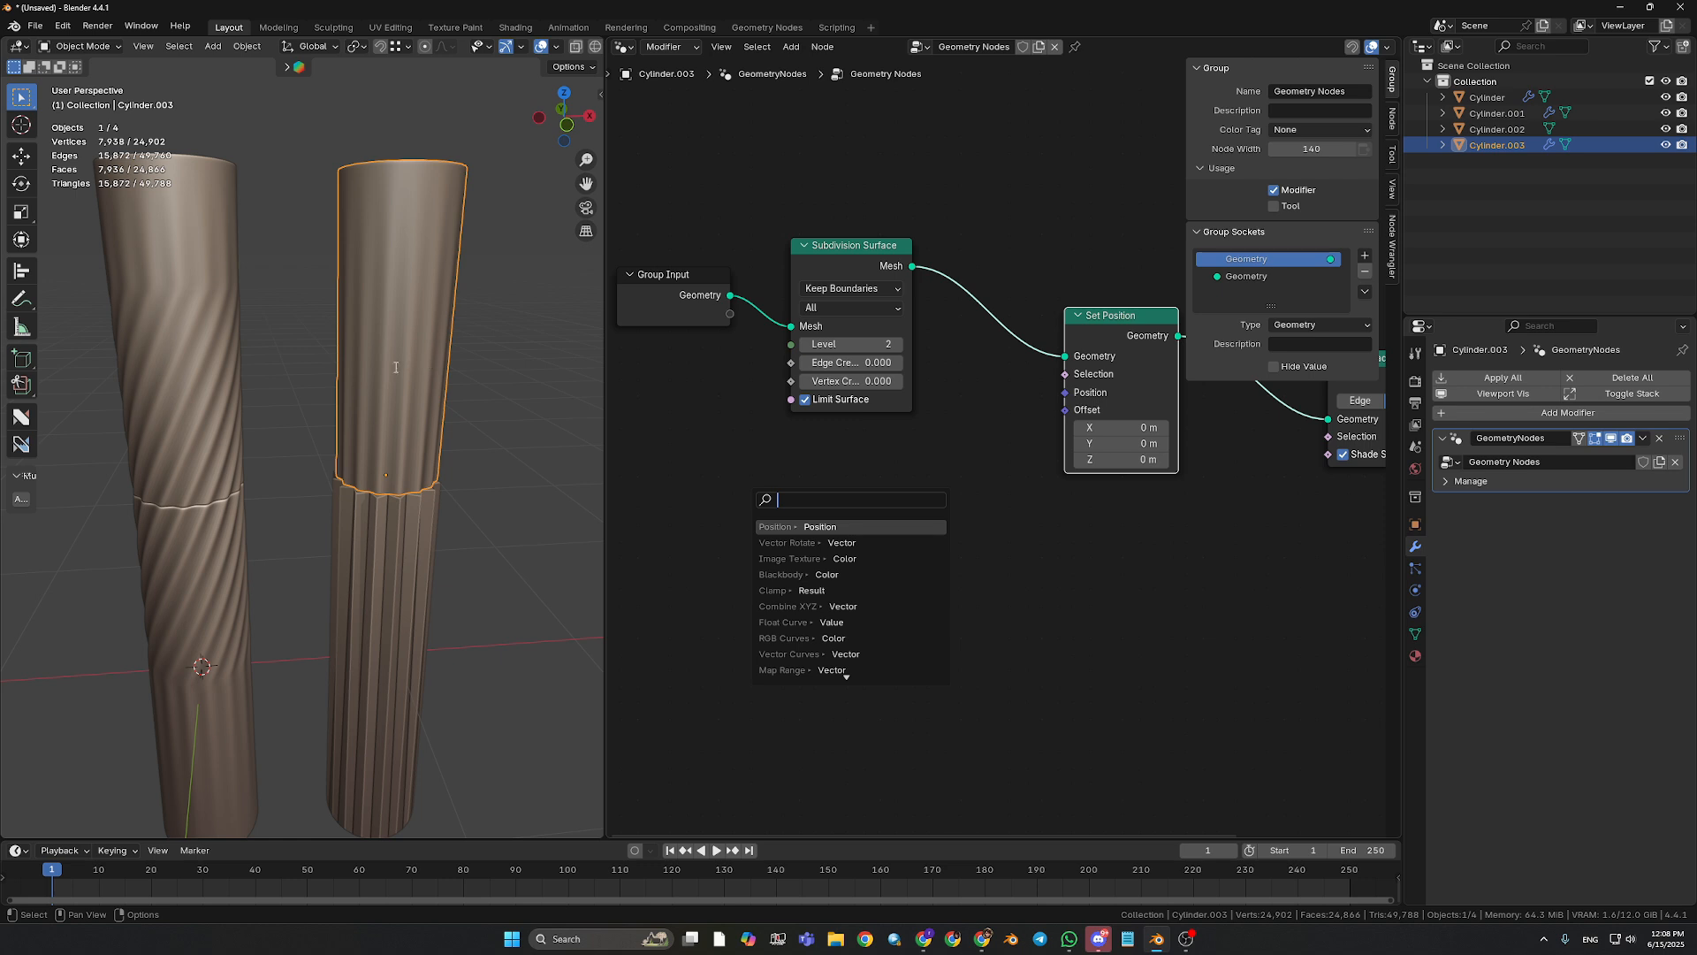
click(792, 543)
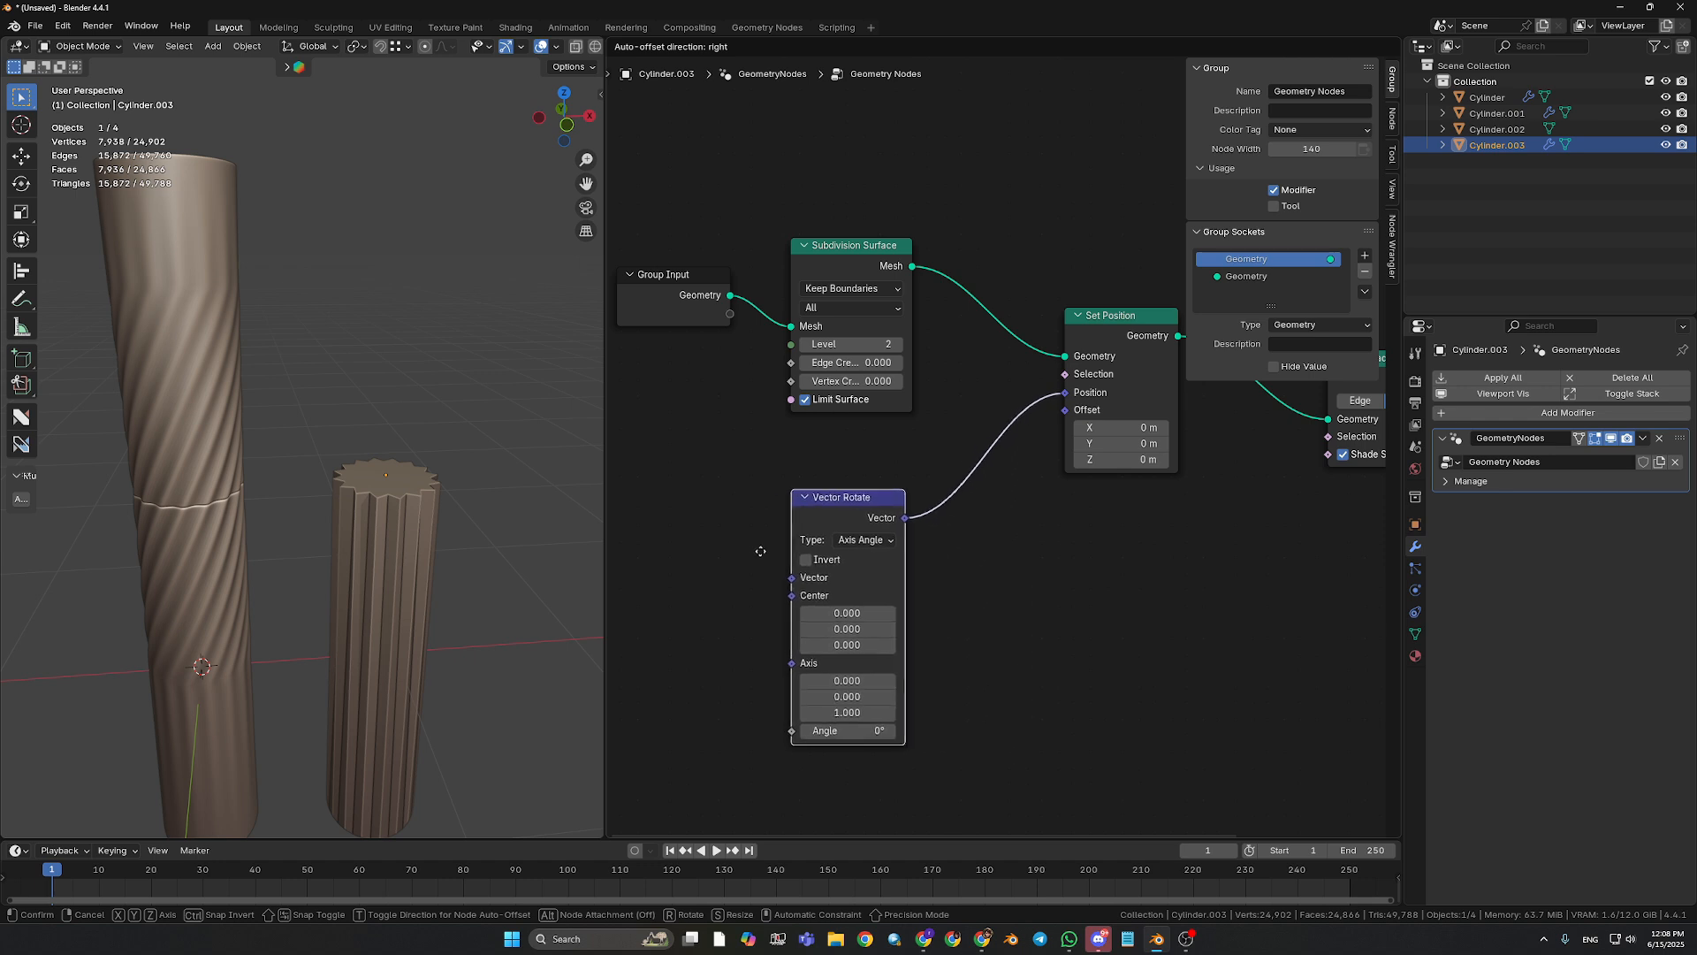
click(793, 553)
- Add a Position node feeding the Vector input of Vector Rotate, and place it below Group Input
middle_drag(670, 585, 810, 522)
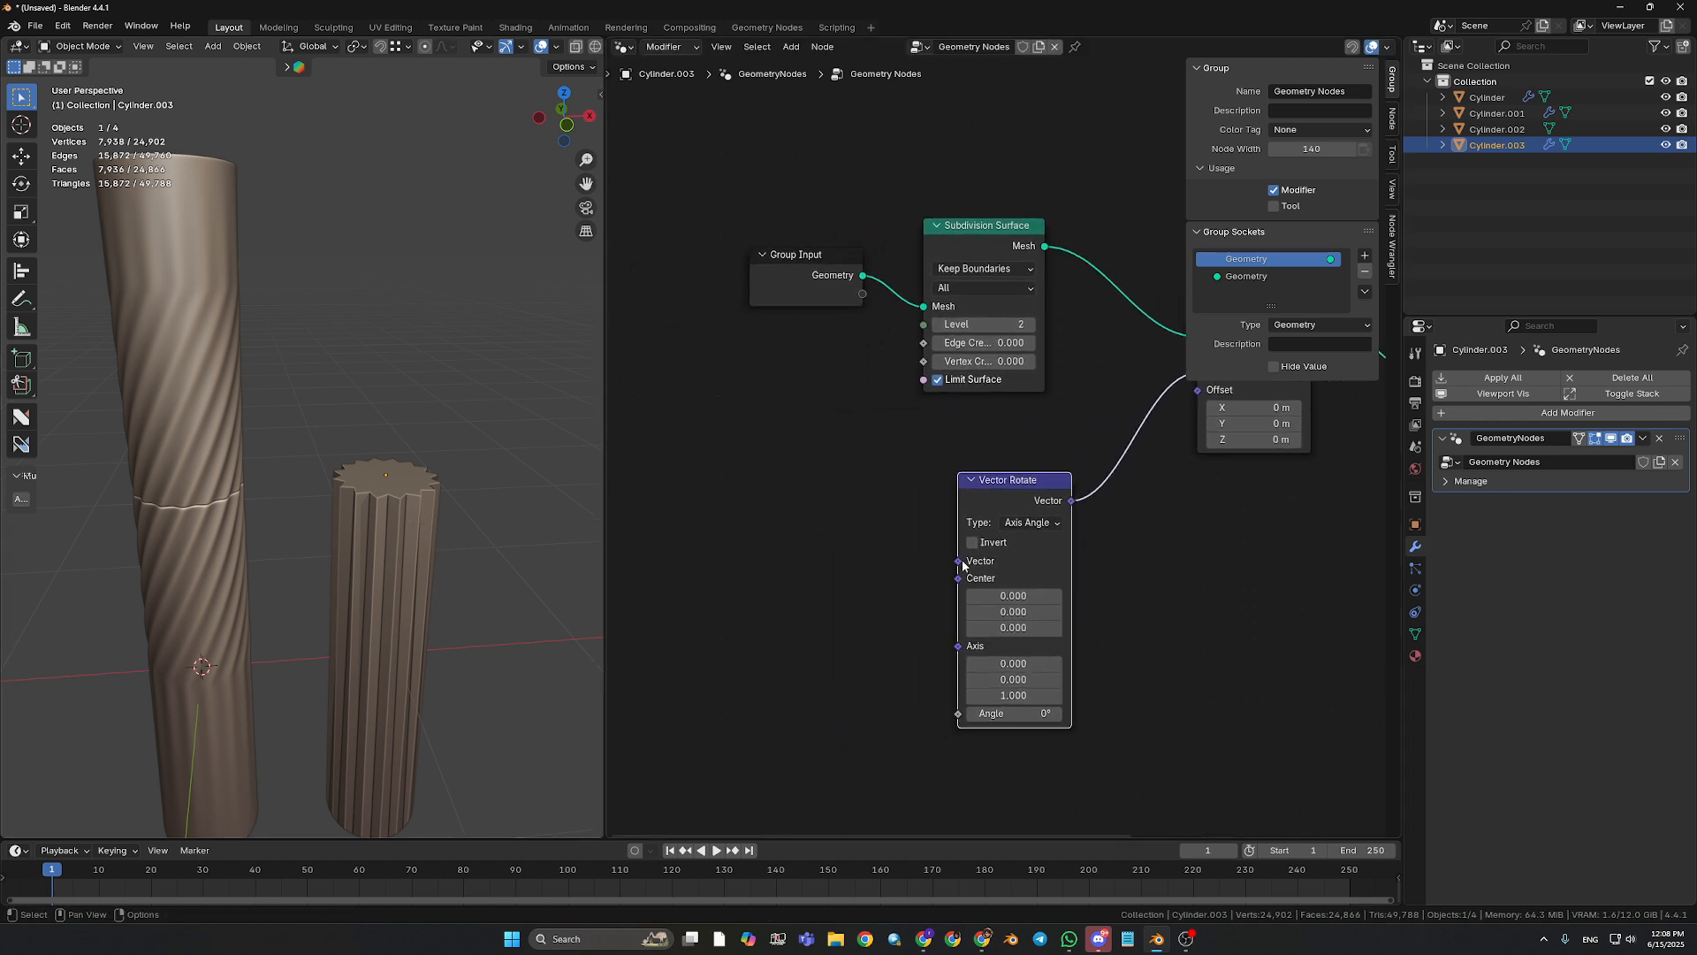
drag(959, 560, 822, 483)
middle_drag(828, 557, 716, 577)
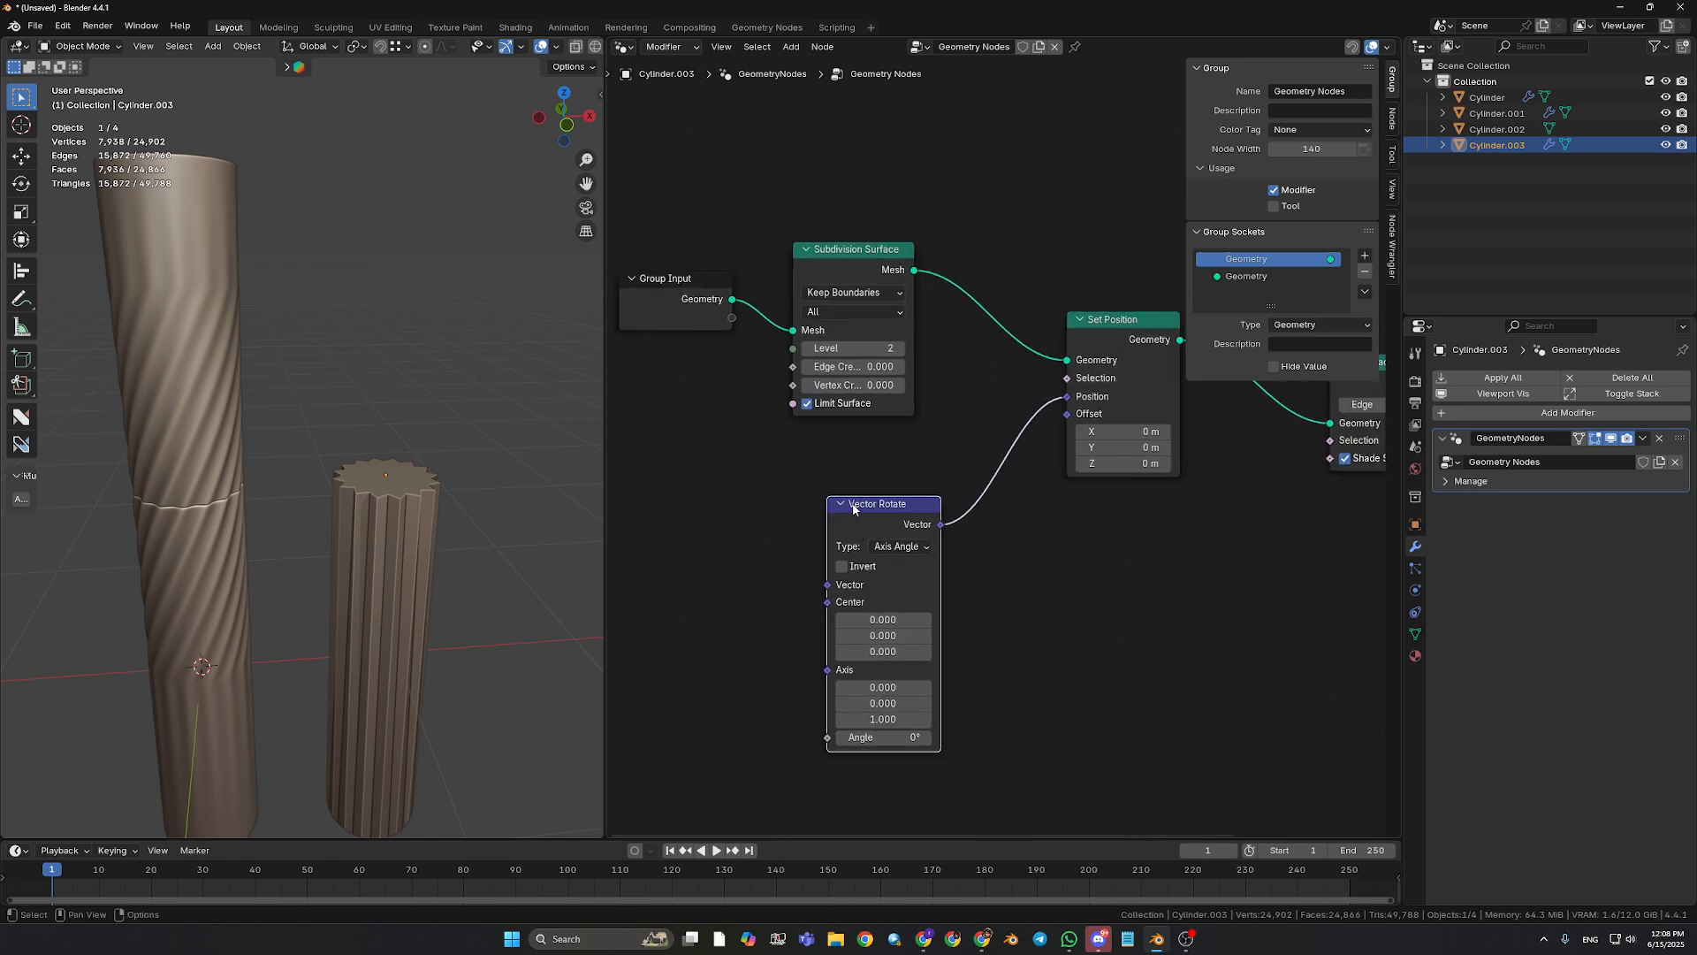
drag(854, 510, 858, 496)
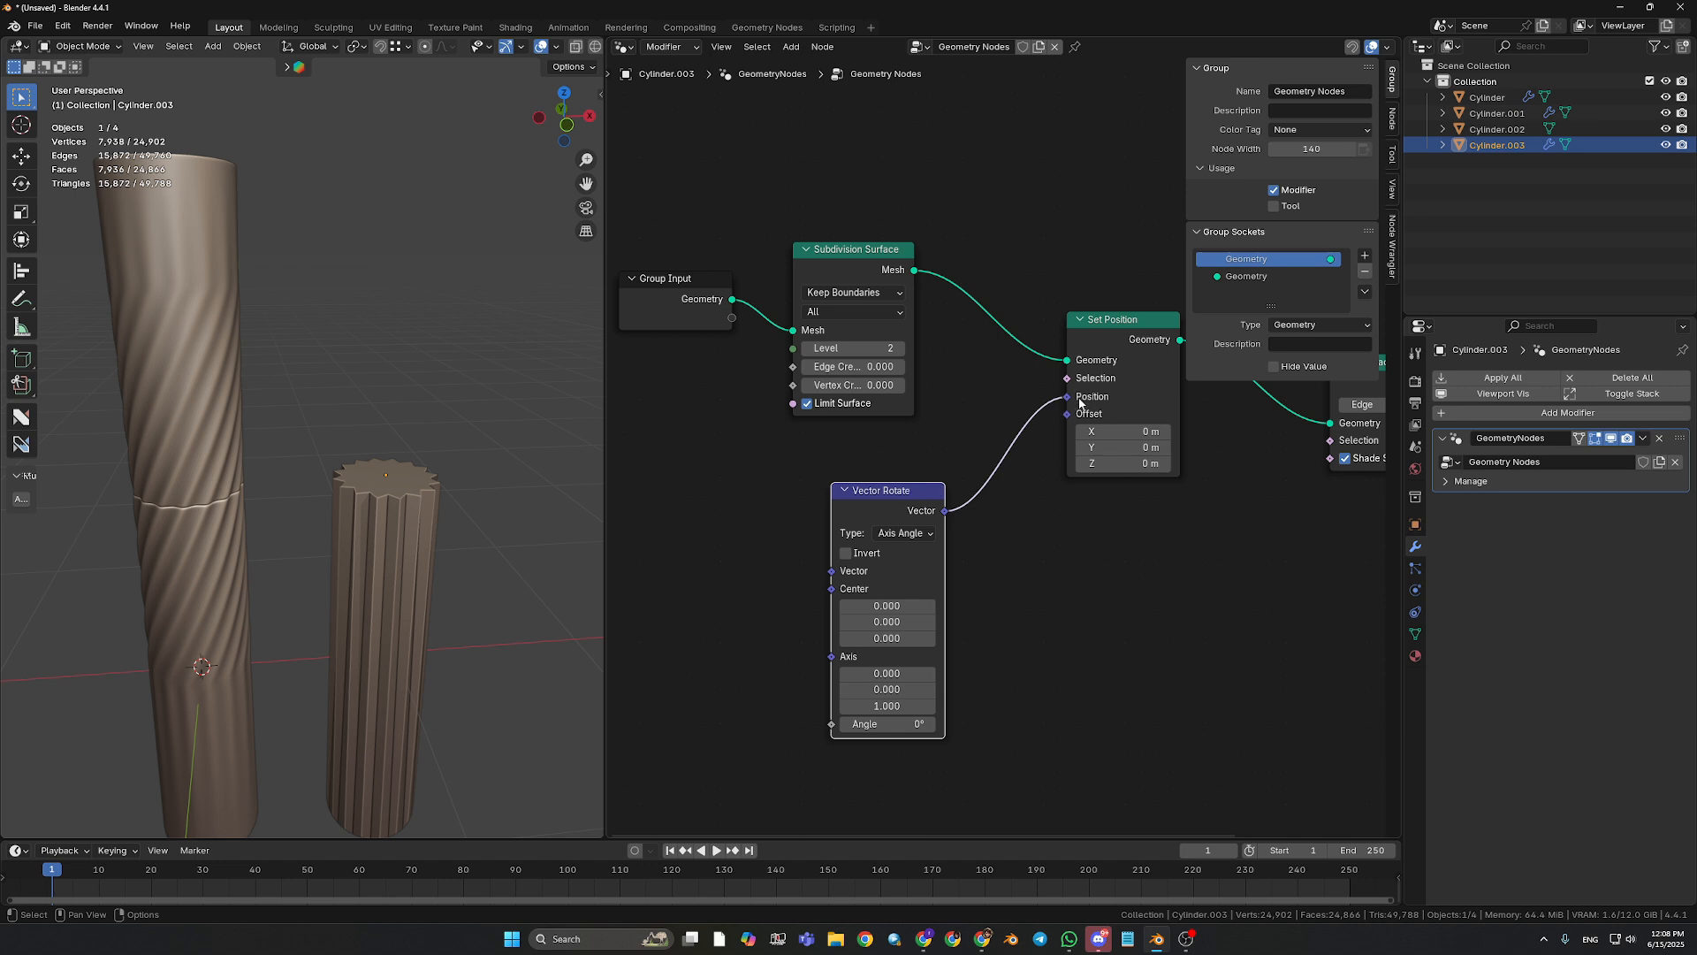
drag(897, 499, 904, 483)
middle_drag(728, 557, 791, 557)
drag(900, 555, 744, 424)
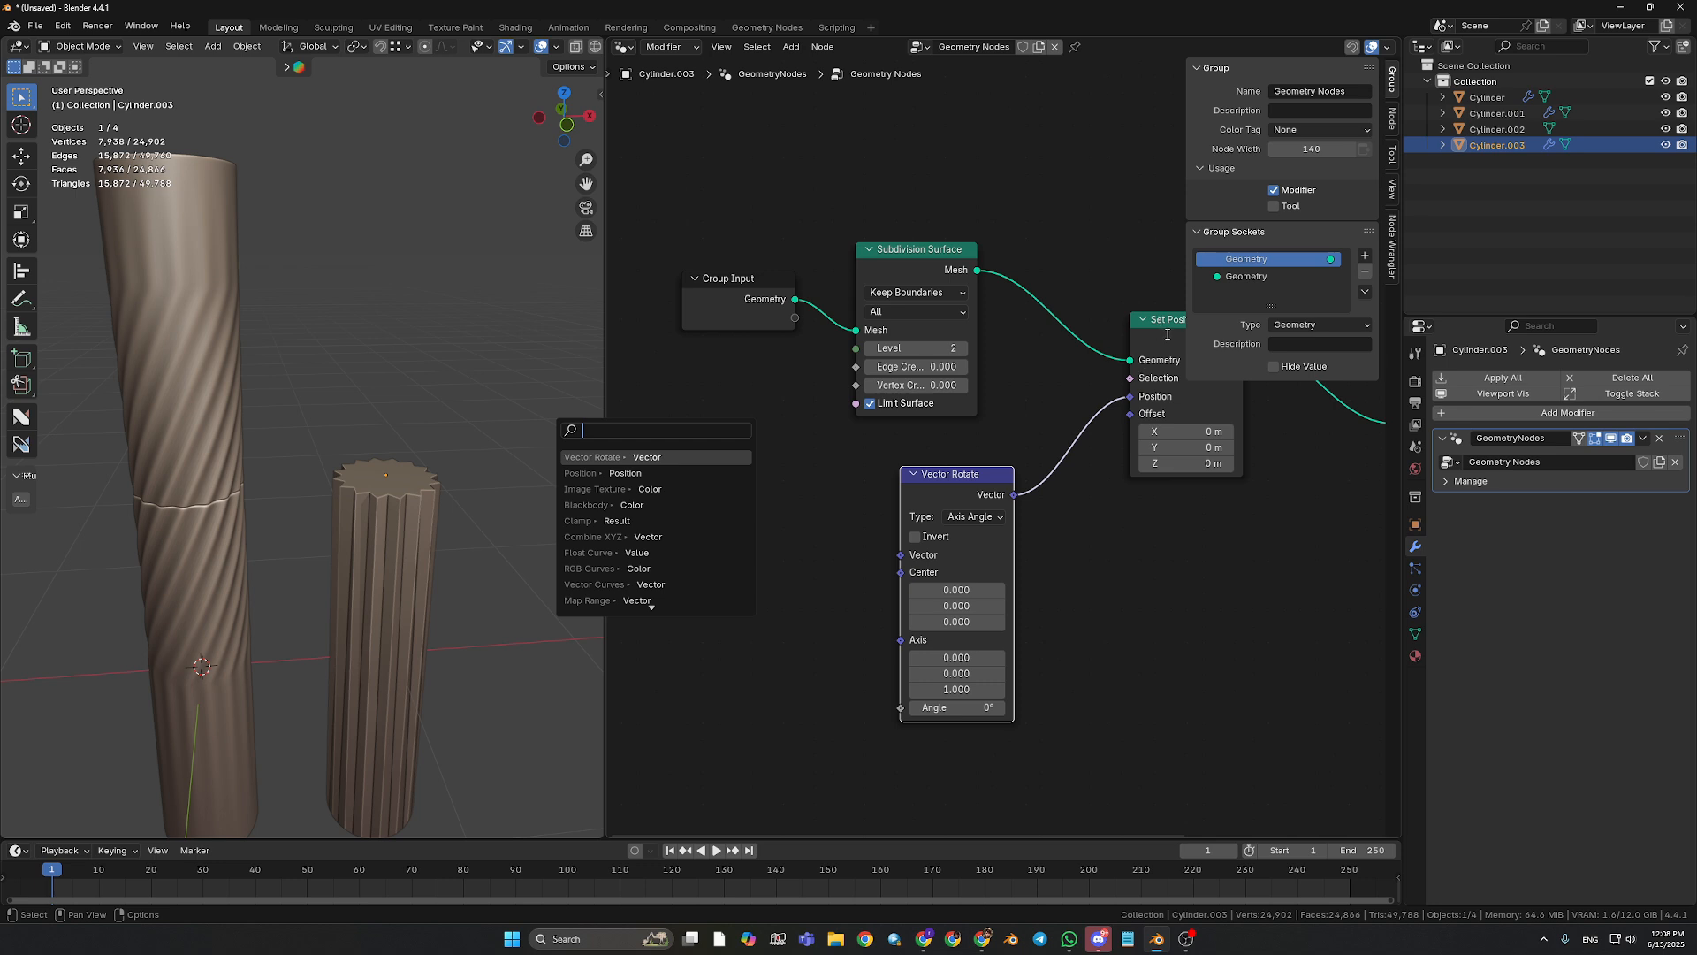
click(614, 473)
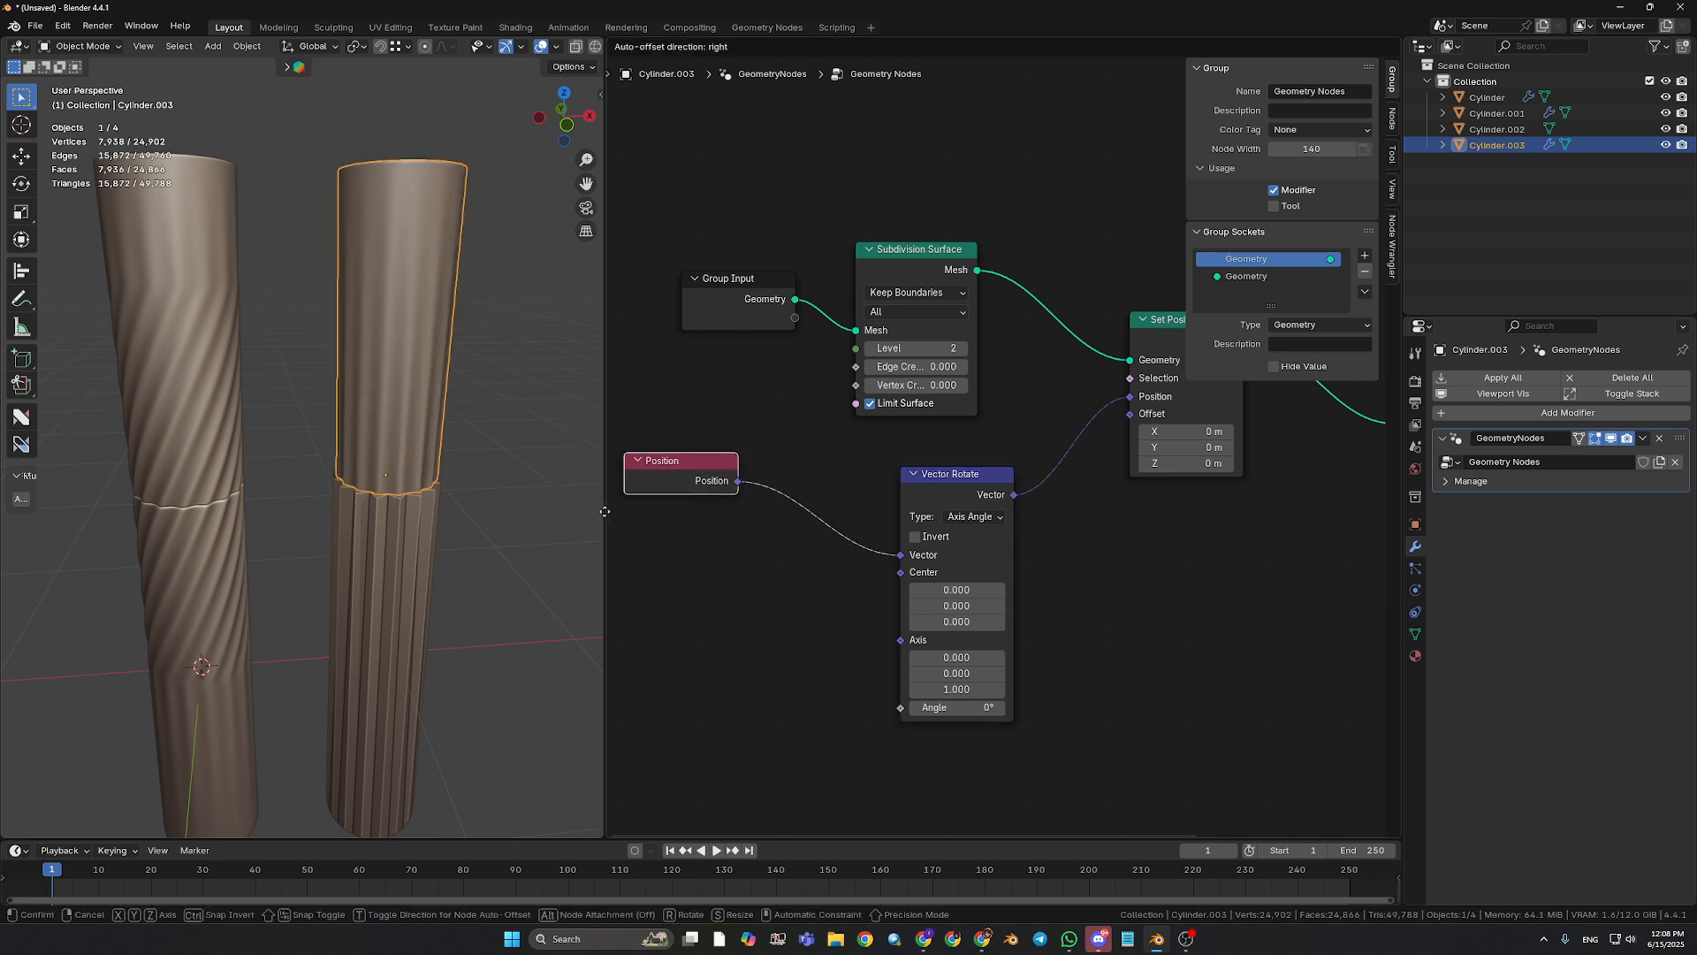
mouse_move(705, 411)
mouse_down()
mouse_move(682, 393)
mouse_move(731, 400)
mouse_up()
- Reposition the Position, Vector Rotate and Set Position nodes so that the node chain is spaced out clearly
middle_drag(724, 484, 775, 488)
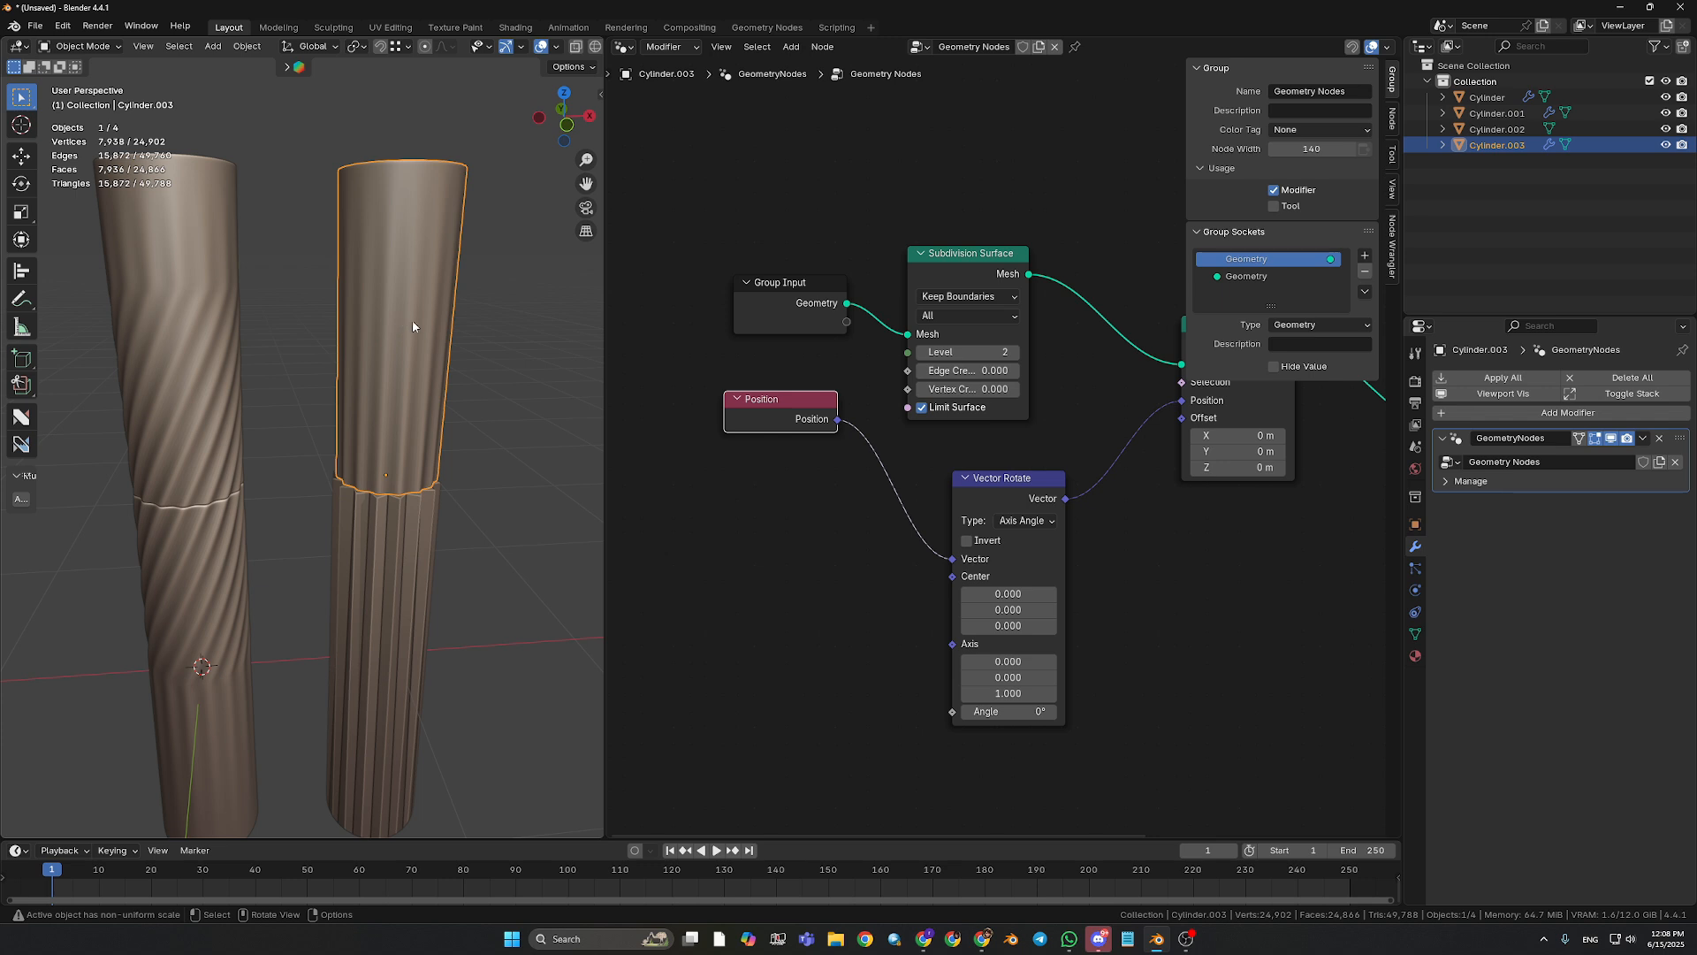
middle_drag(825, 476, 873, 472)
drag(819, 404, 776, 402)
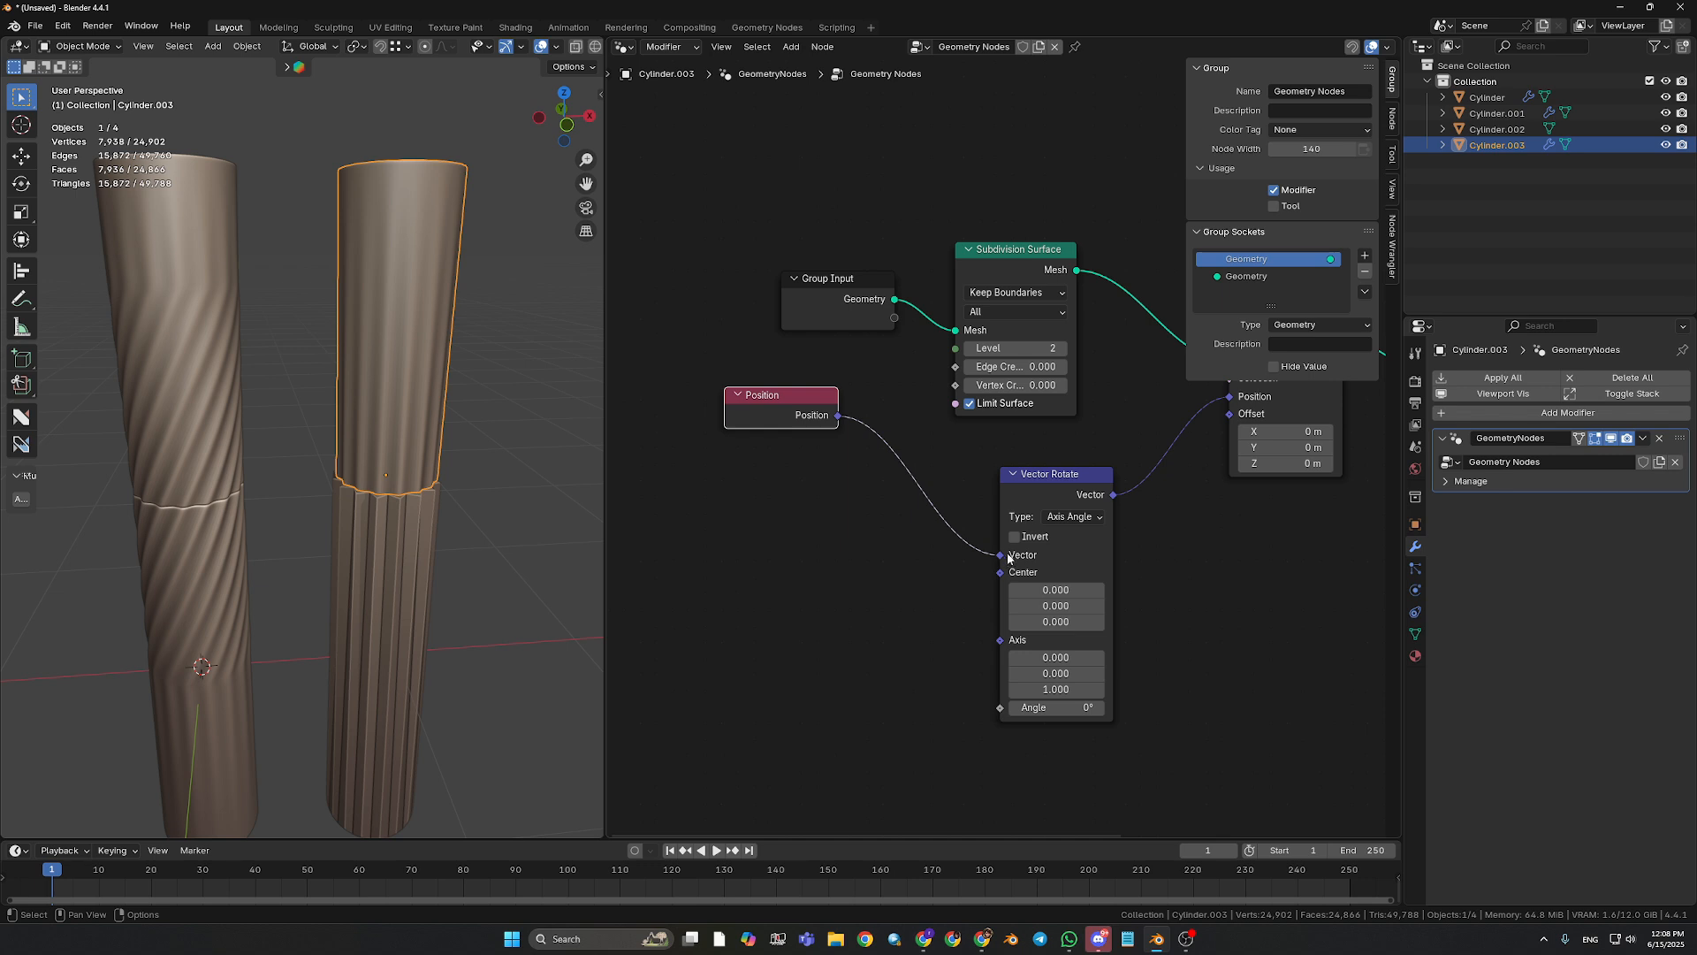
drag(1068, 476, 1020, 460)
middle_drag(1020, 460, 899, 499)
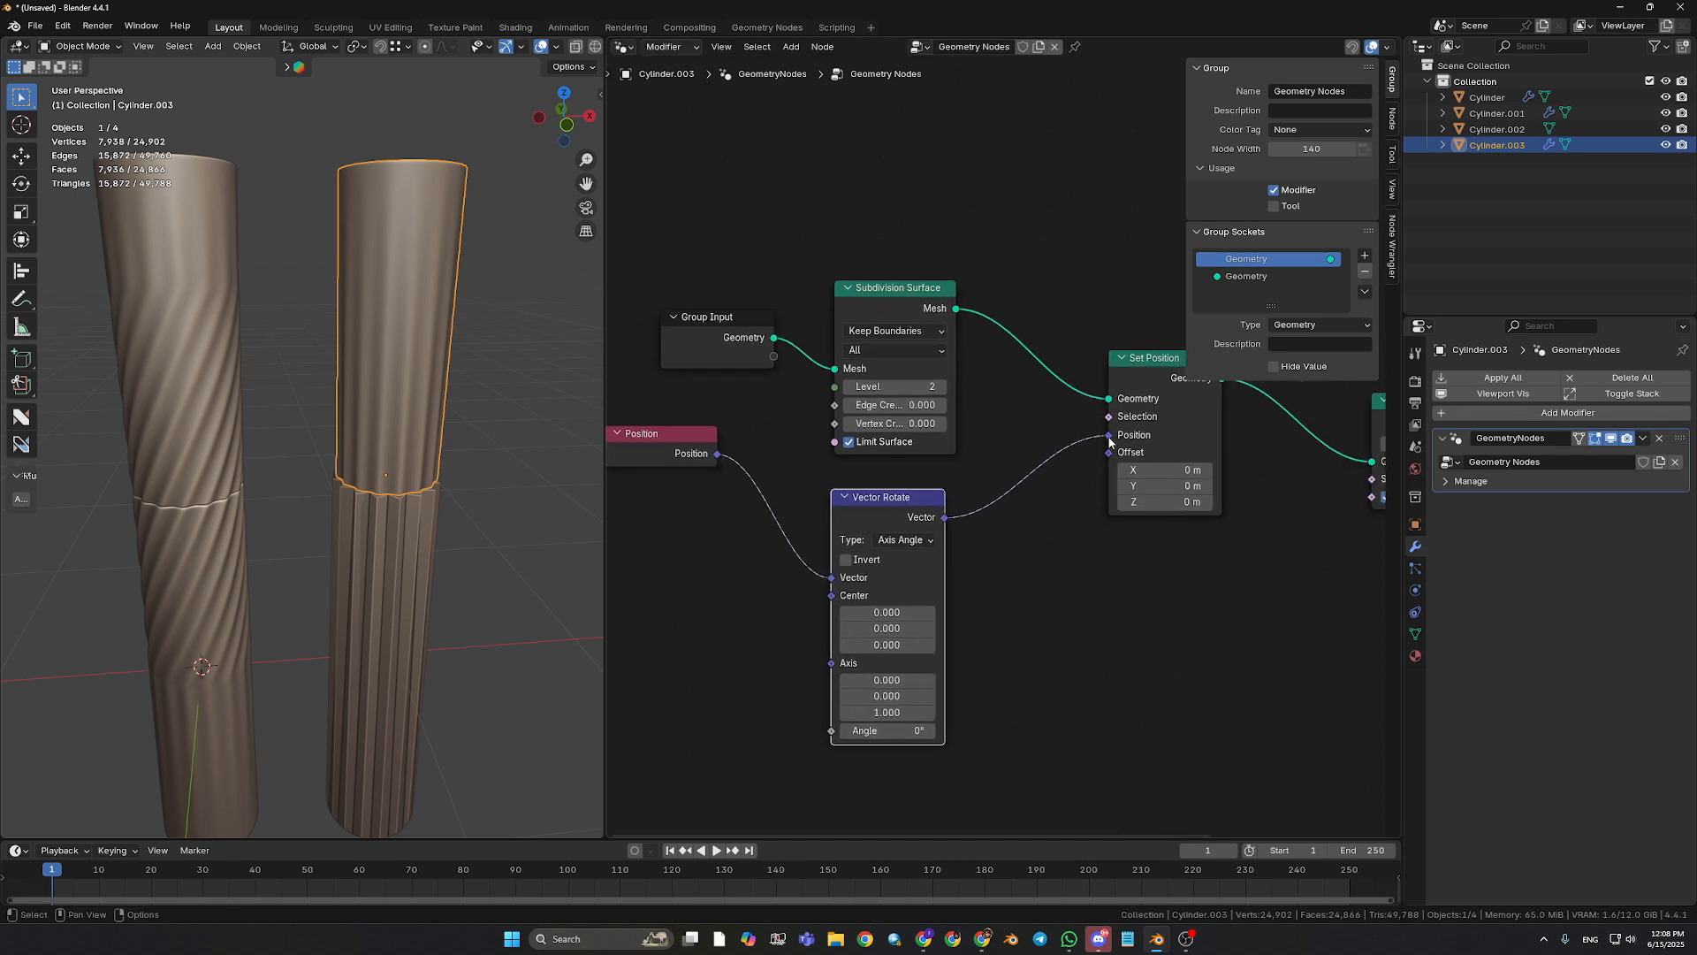
drag(1146, 359, 1107, 275)
middle_drag(1048, 545, 1158, 542)
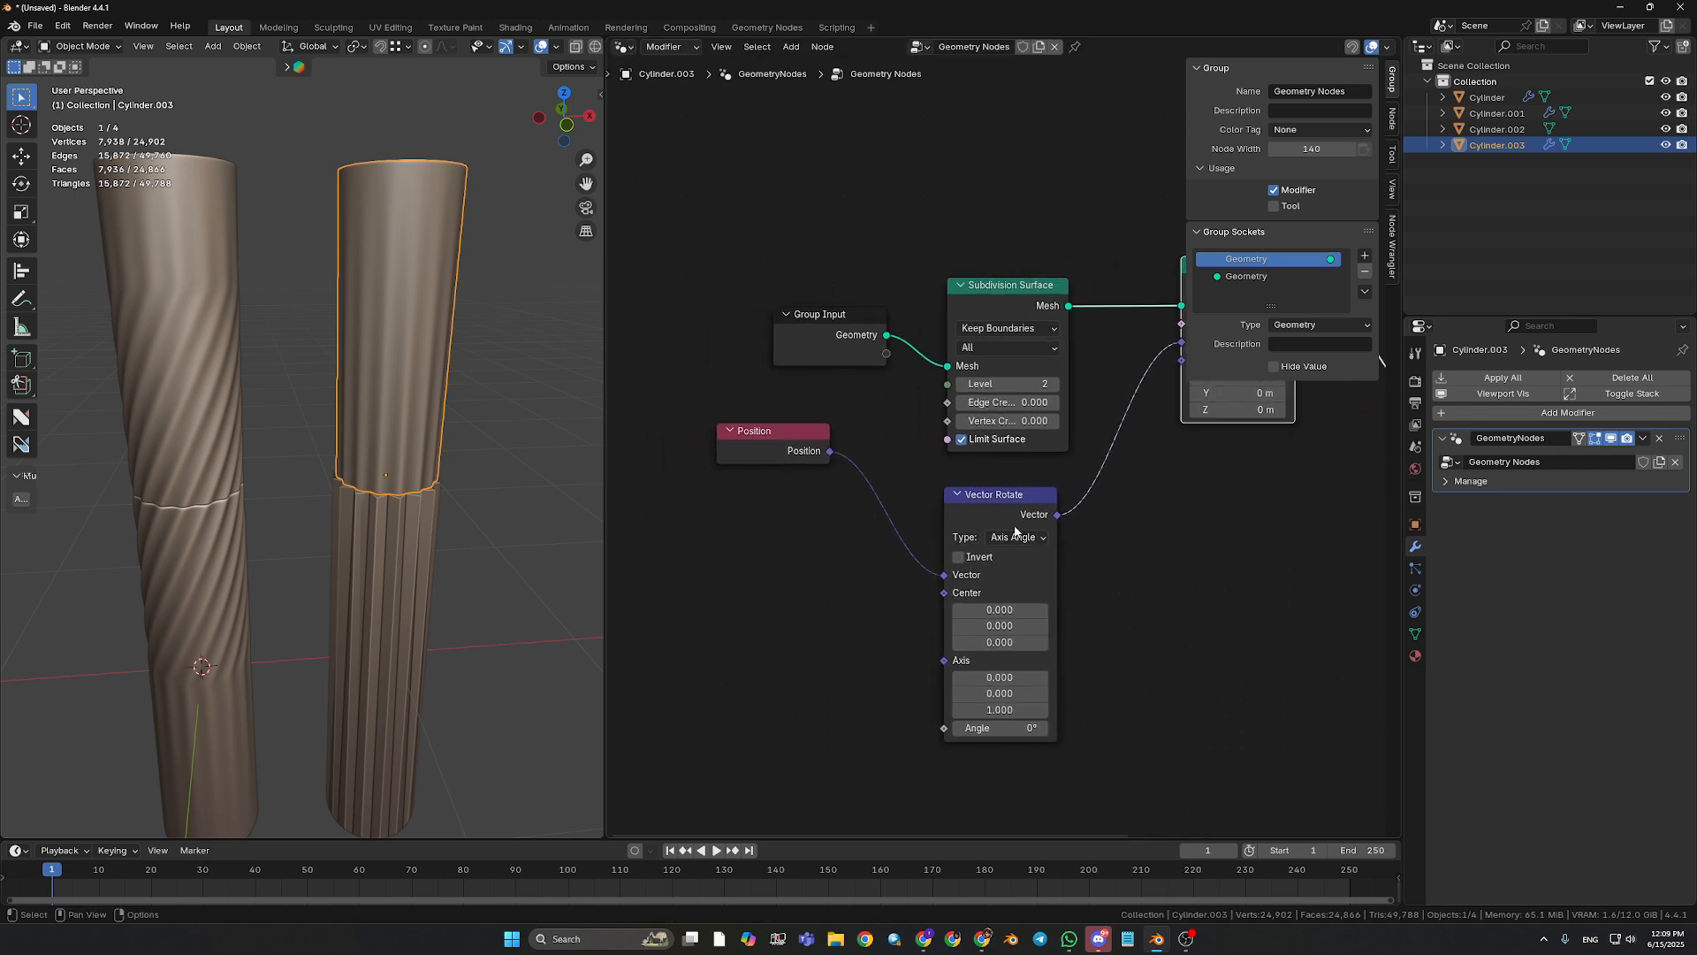
drag(1006, 502, 1022, 497)
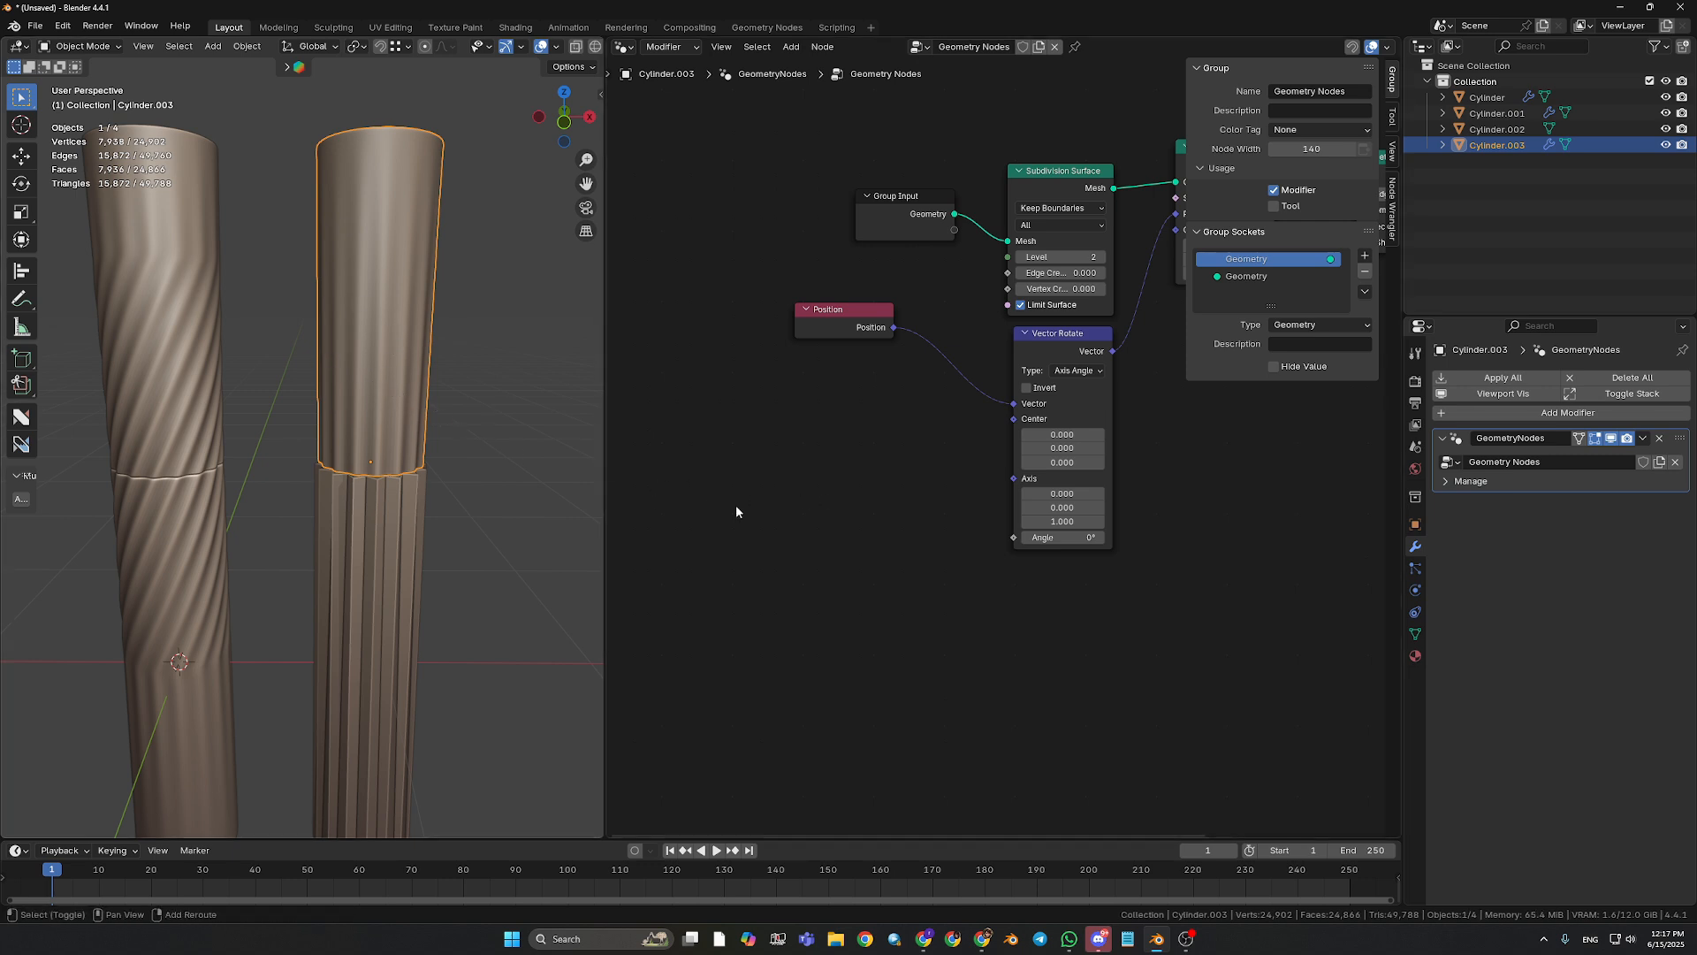
- Duplicate the Position node and place the copy below the original
middle_drag(846, 352, 873, 345)
click(872, 327)
key(shift+d)
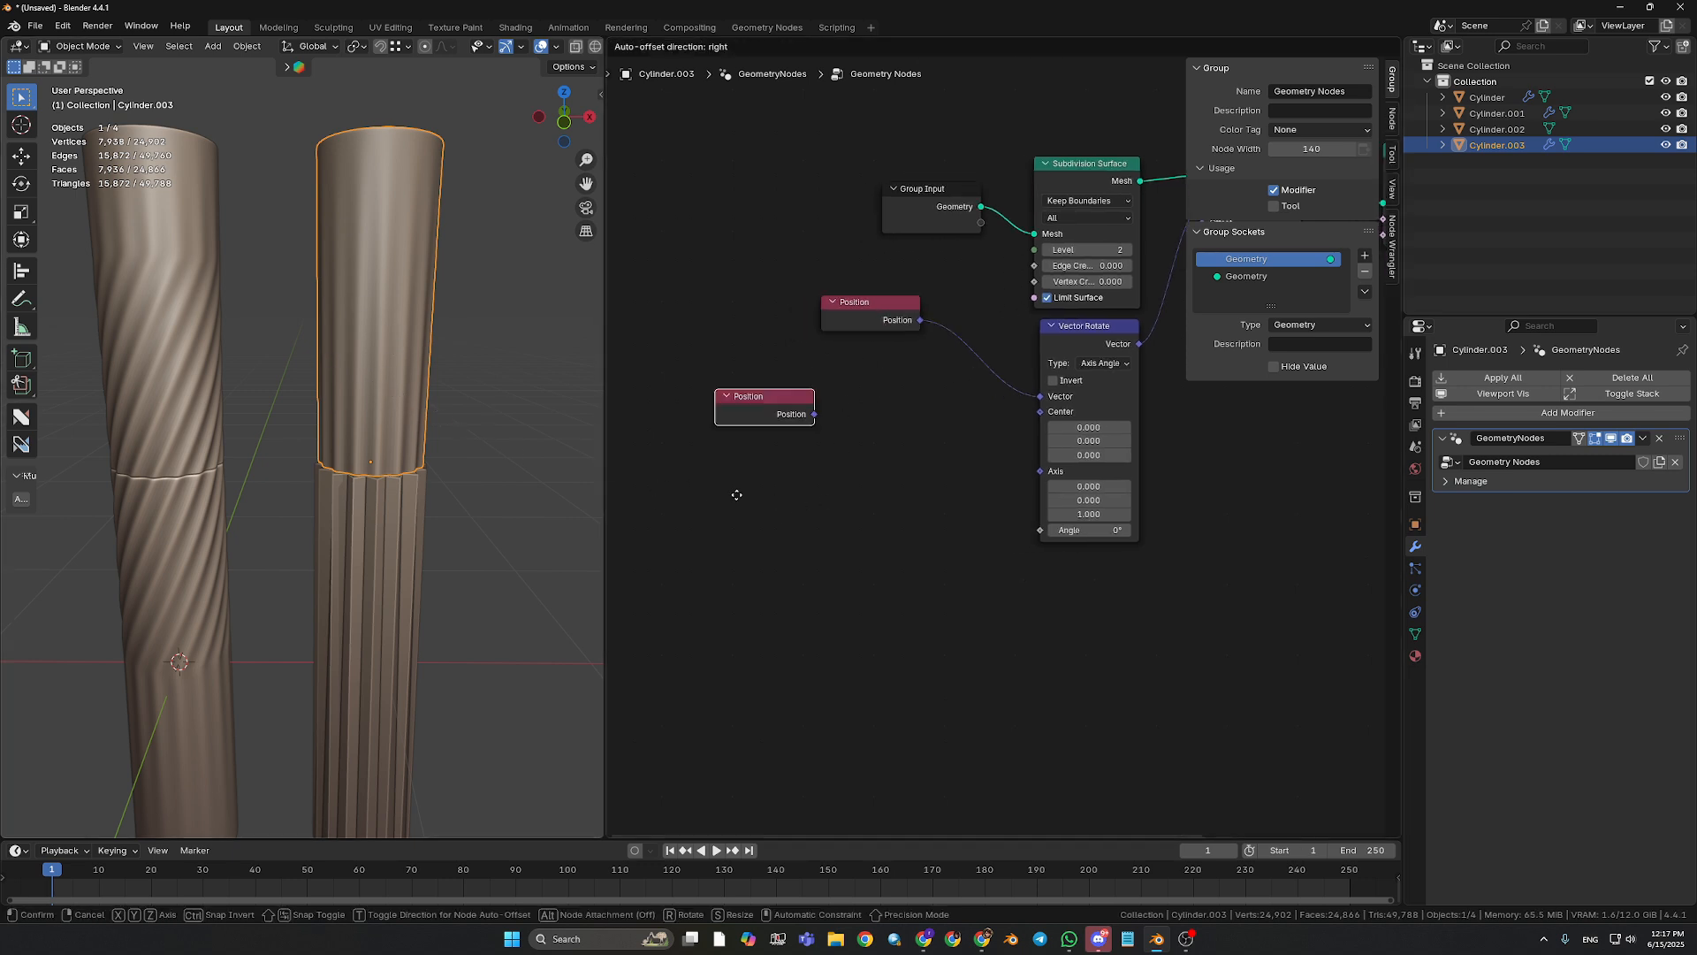
click(733, 517)
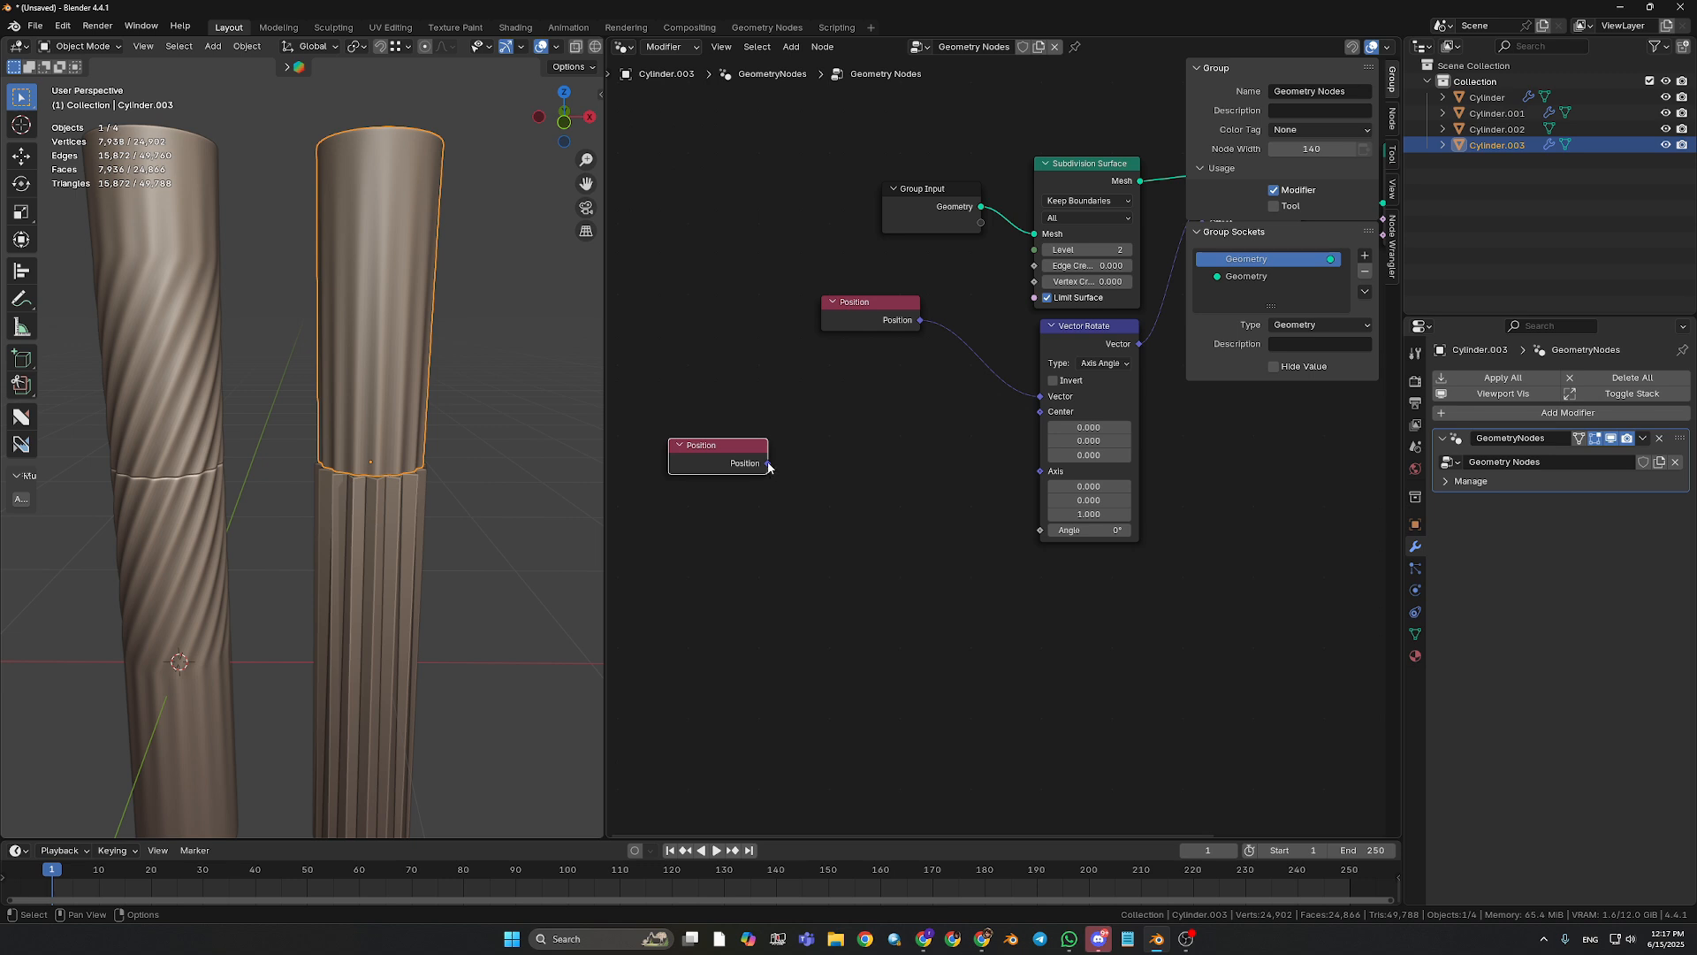
- Split the duplicated Position with a Separate XYZ node and connect its Z output to Vector Rotate's Angle
drag(768, 464, 814, 548)
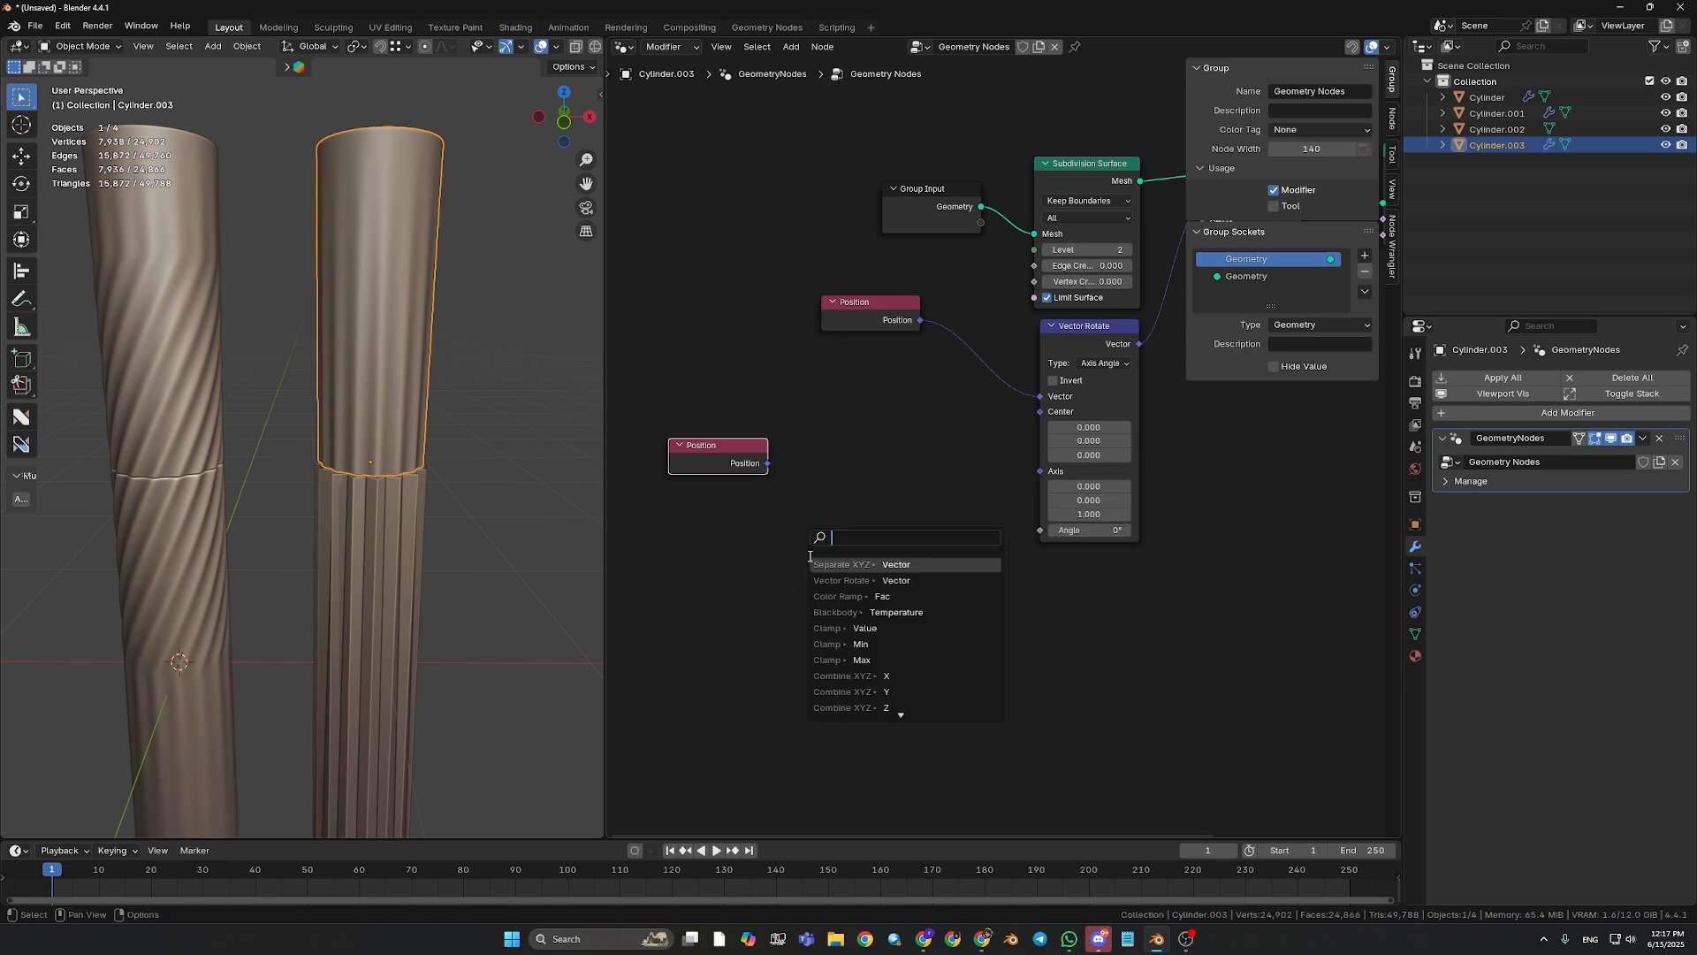
text(s)
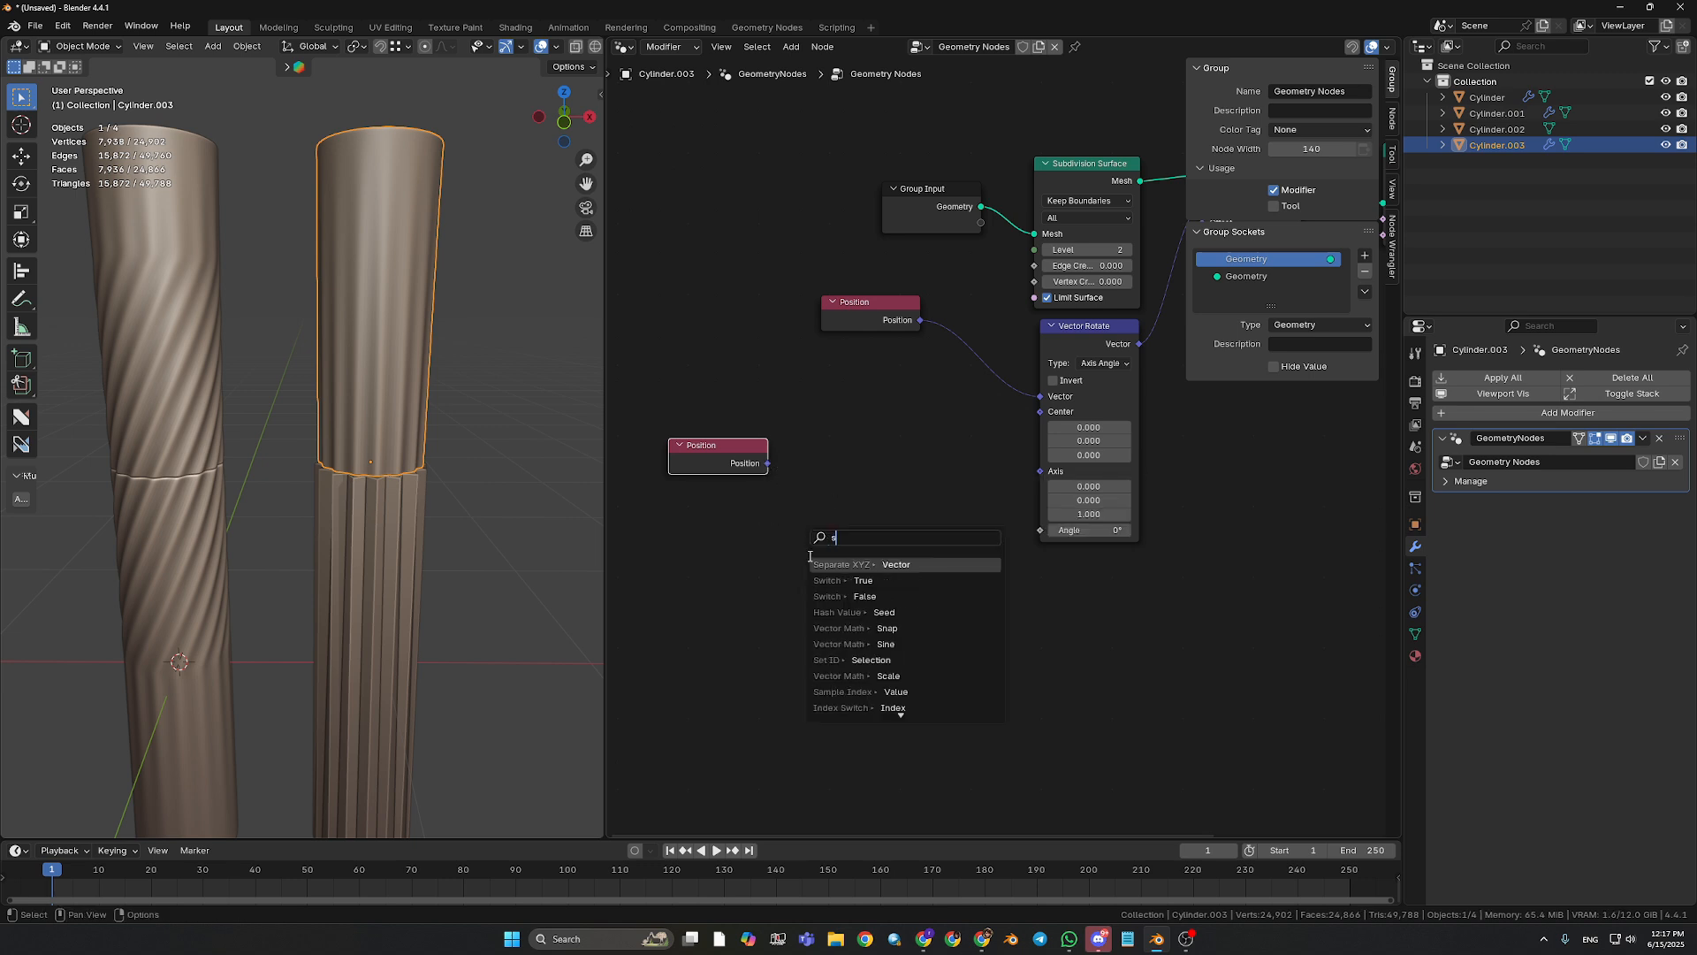
click(855, 564)
click(814, 543)
drag(730, 454, 684, 485)
drag(817, 511, 1036, 533)
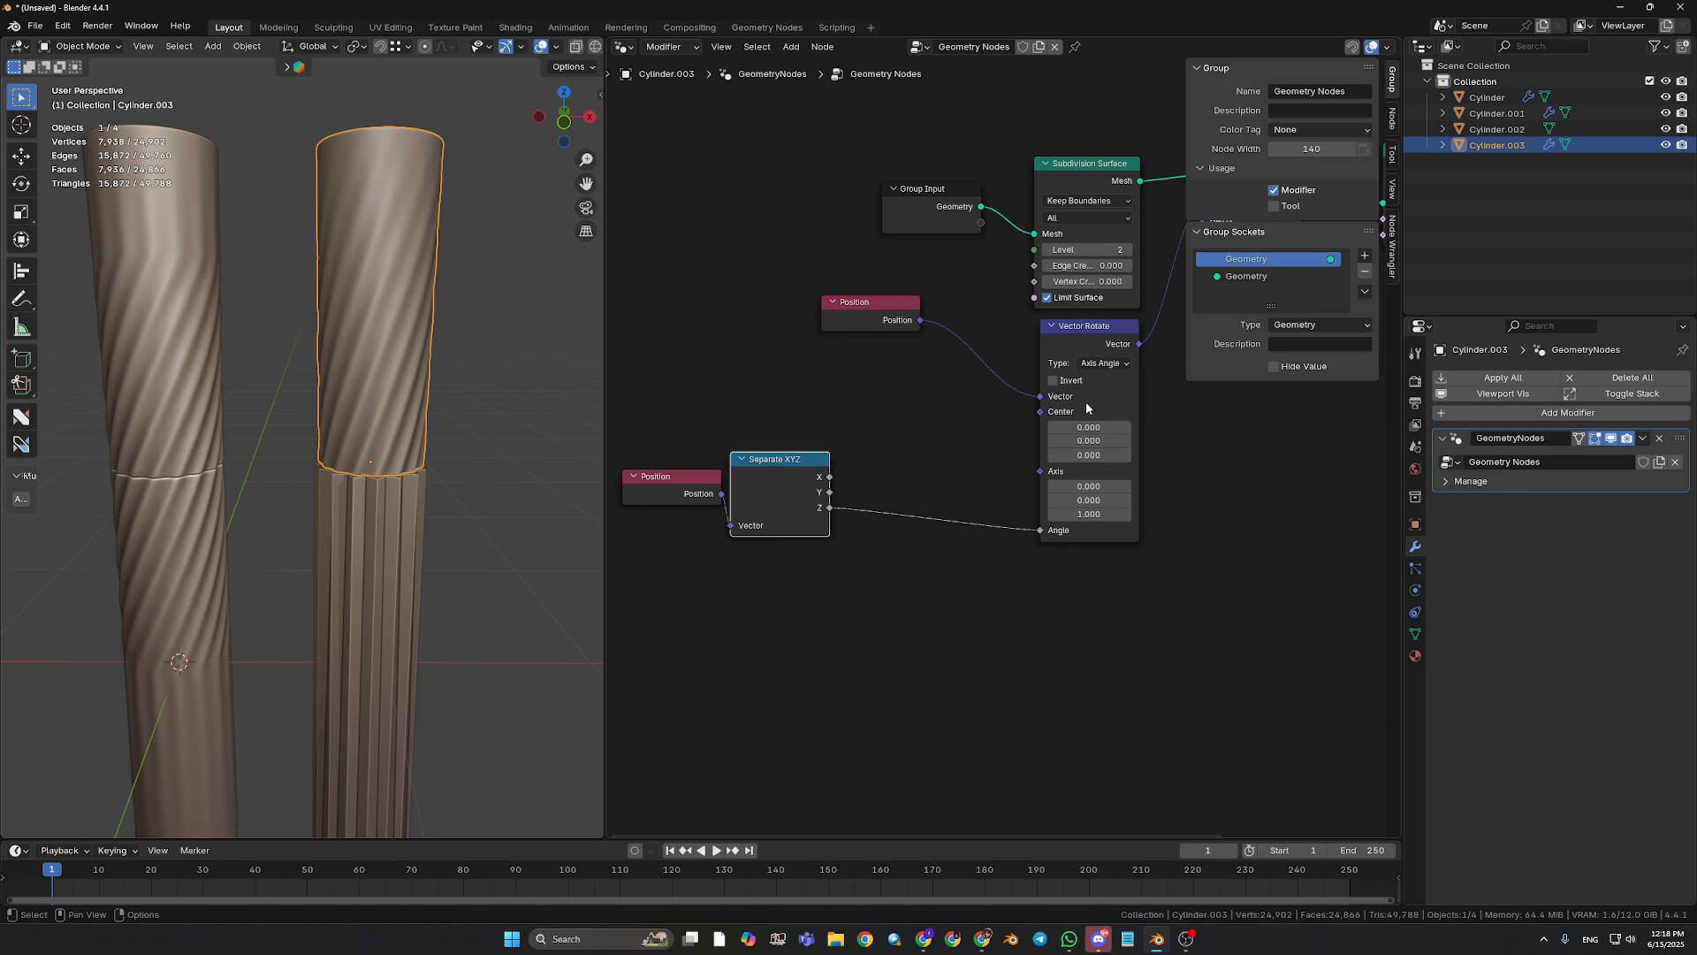
- Move the lower Position and Separate XYZ nodes together away from Vector Rotate to make room between them
drag(854, 402, 623, 508)
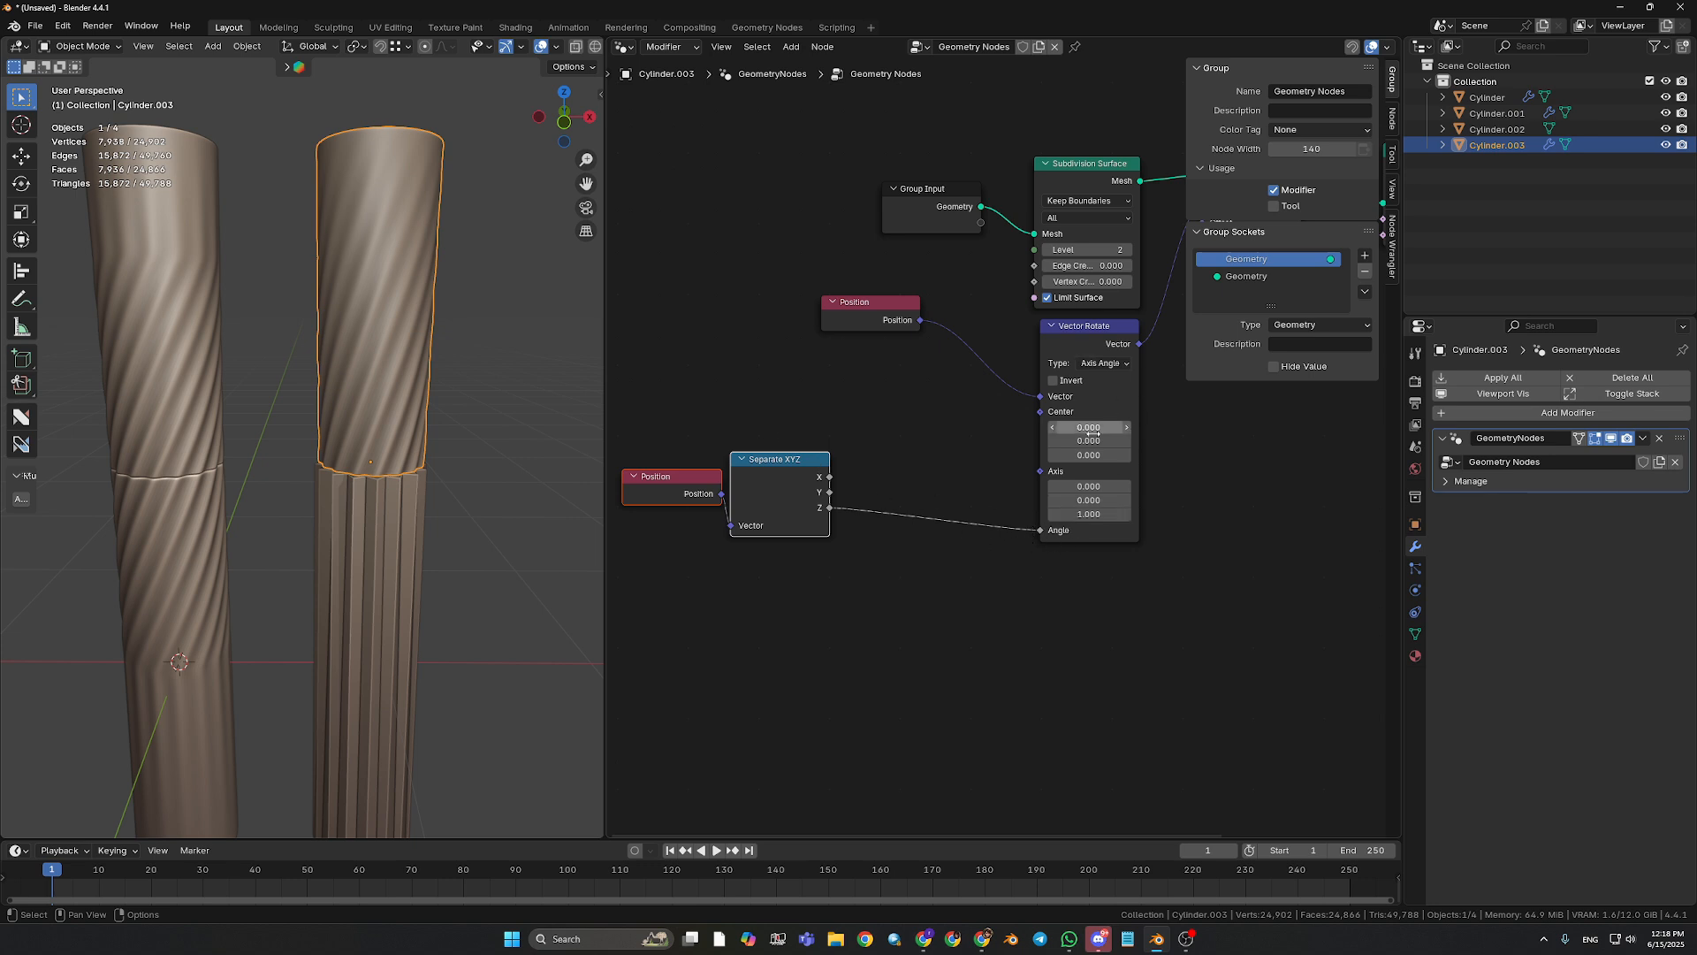
middle_drag(1044, 530, 969, 538)
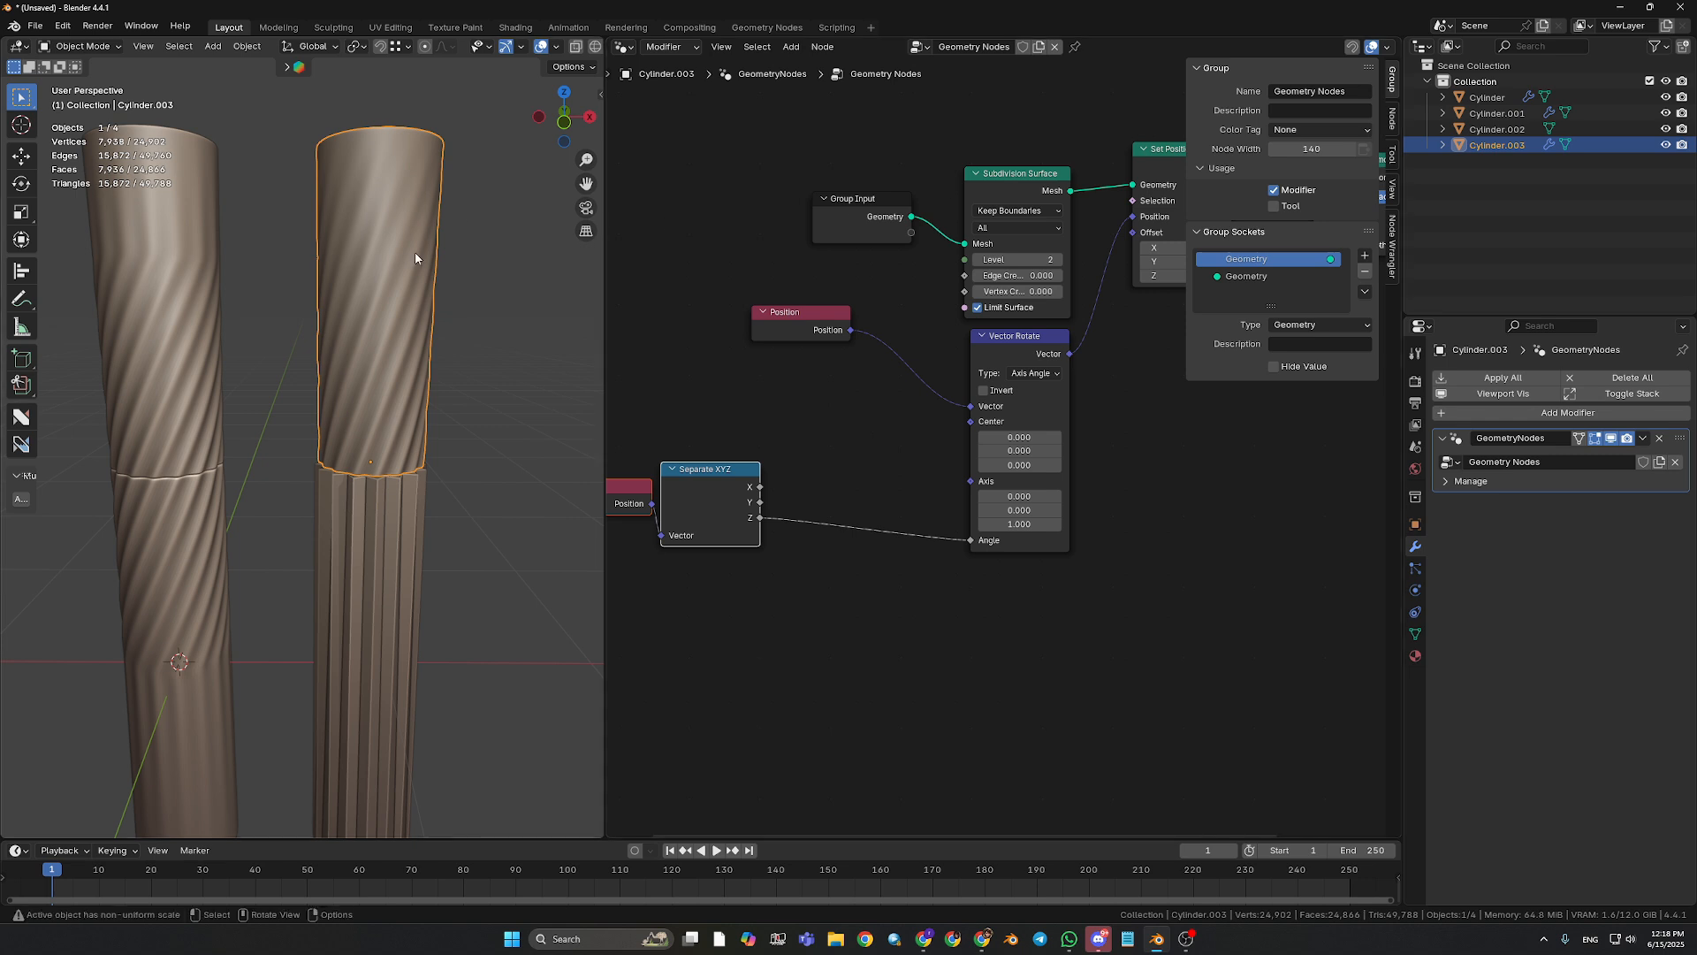
middle_drag(936, 638, 996, 630)
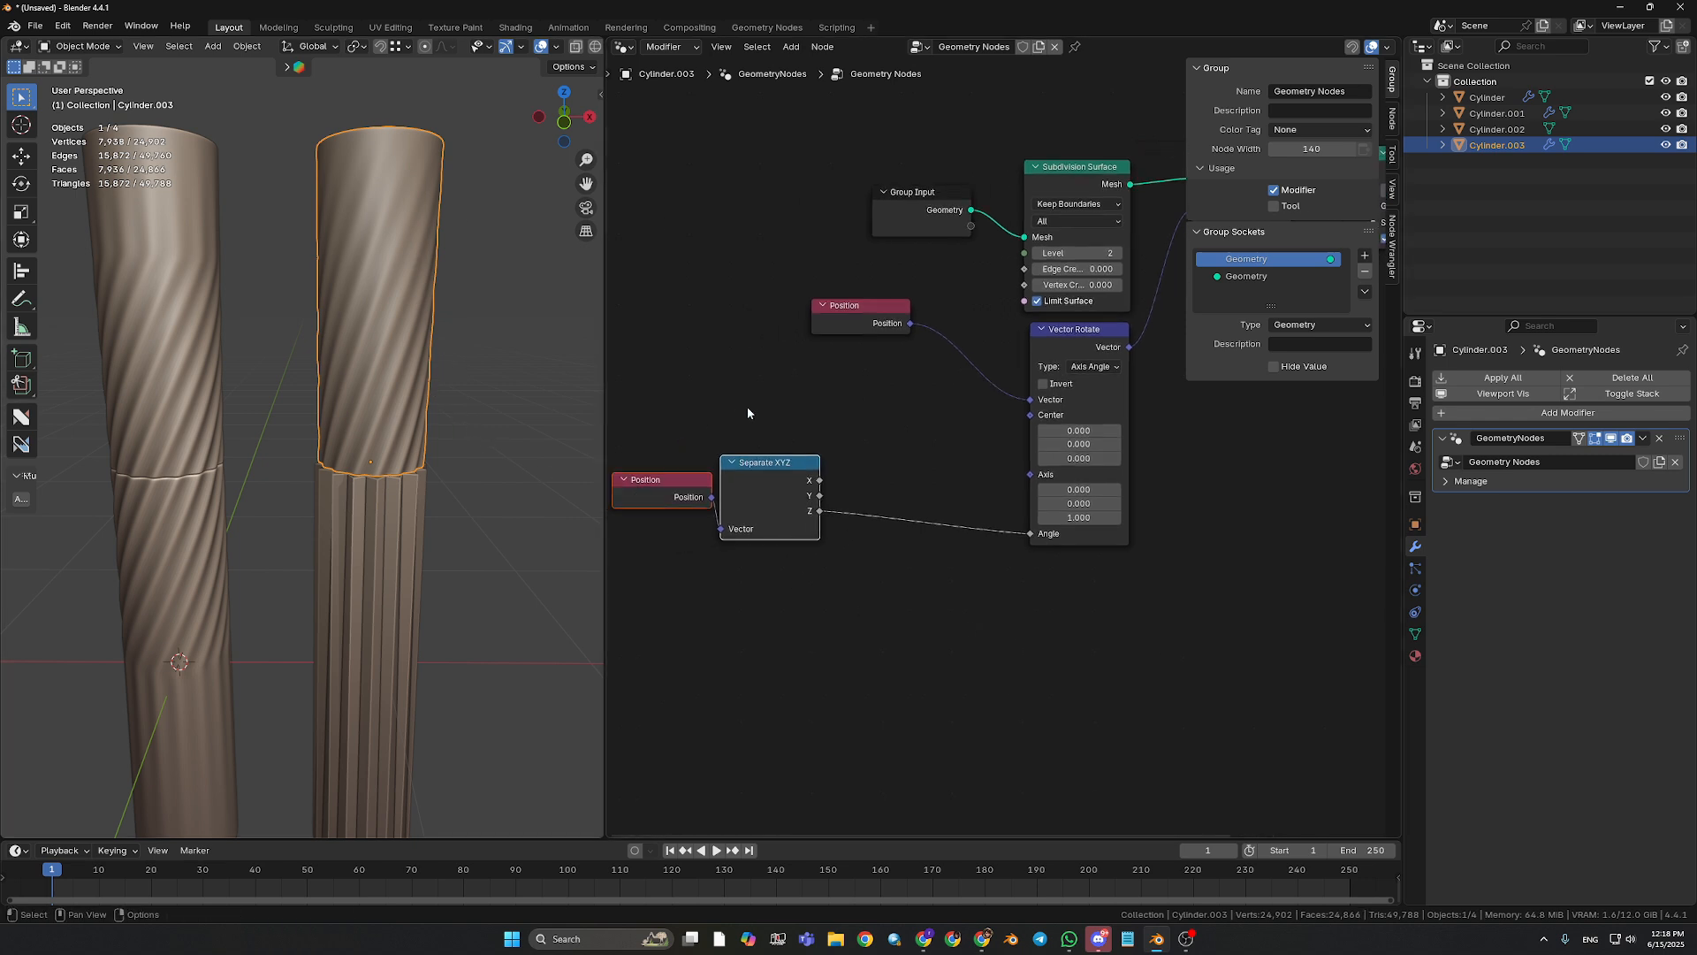
drag(824, 422, 647, 549)
drag(770, 462, 710, 485)
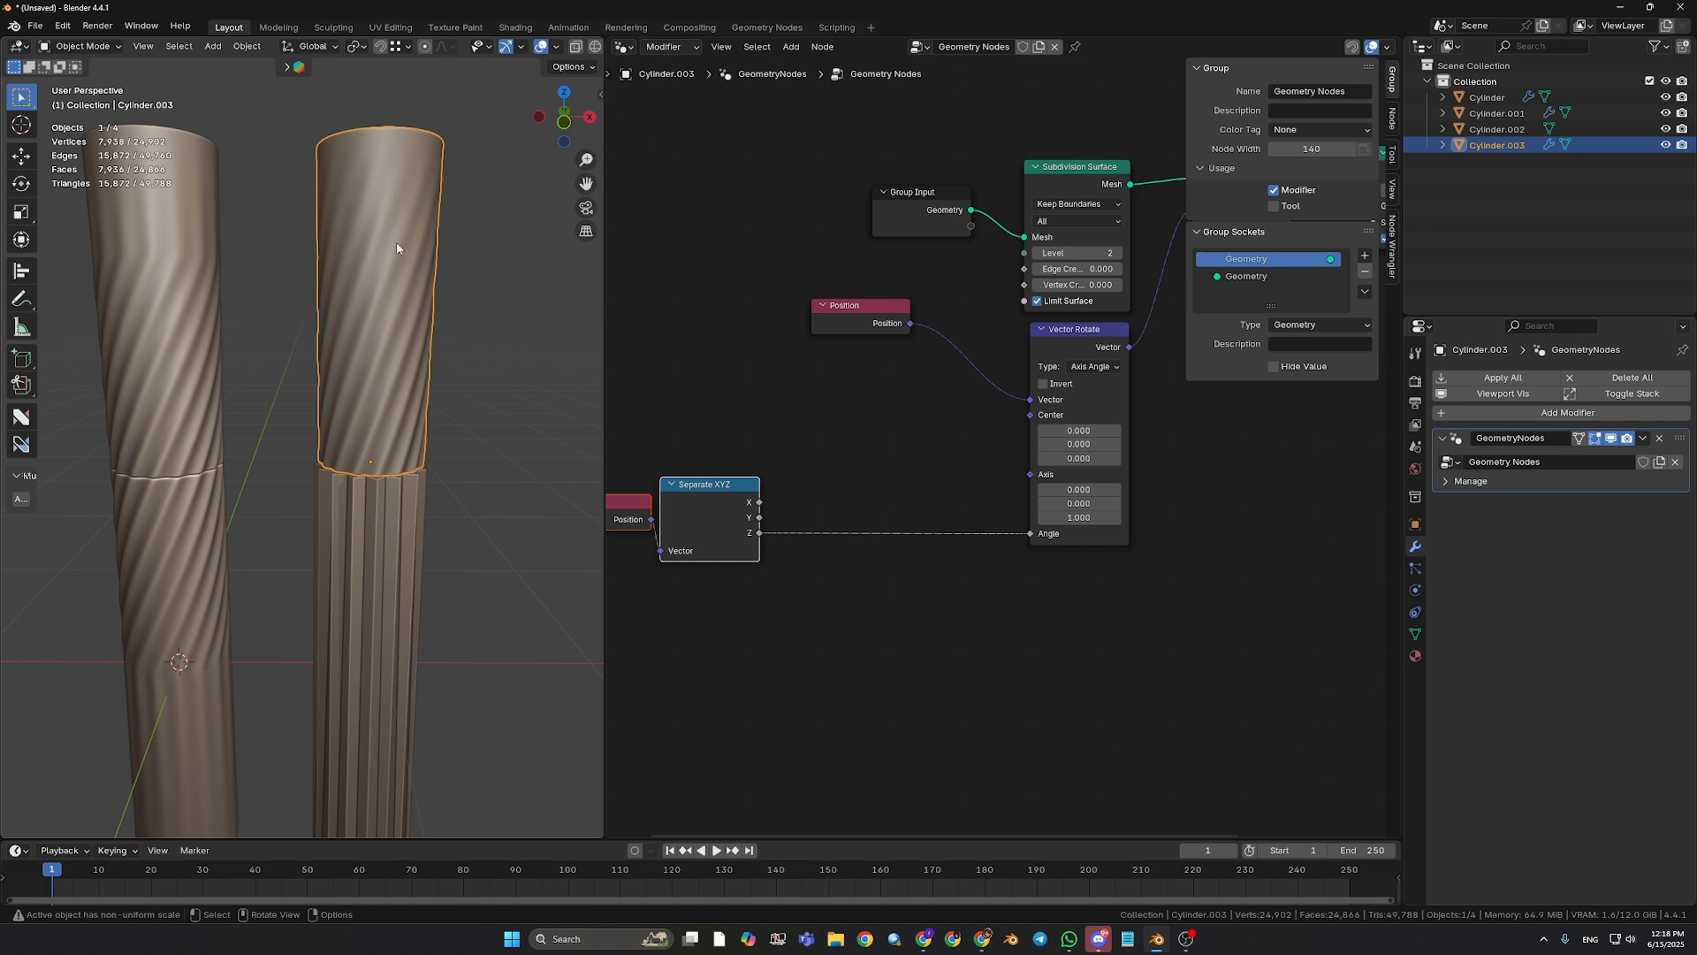
- Insert a Map Range node between Separate XYZ's Z output and Vector Rotate's Angle input
key(shift+a)
mouse_move(805, 609)
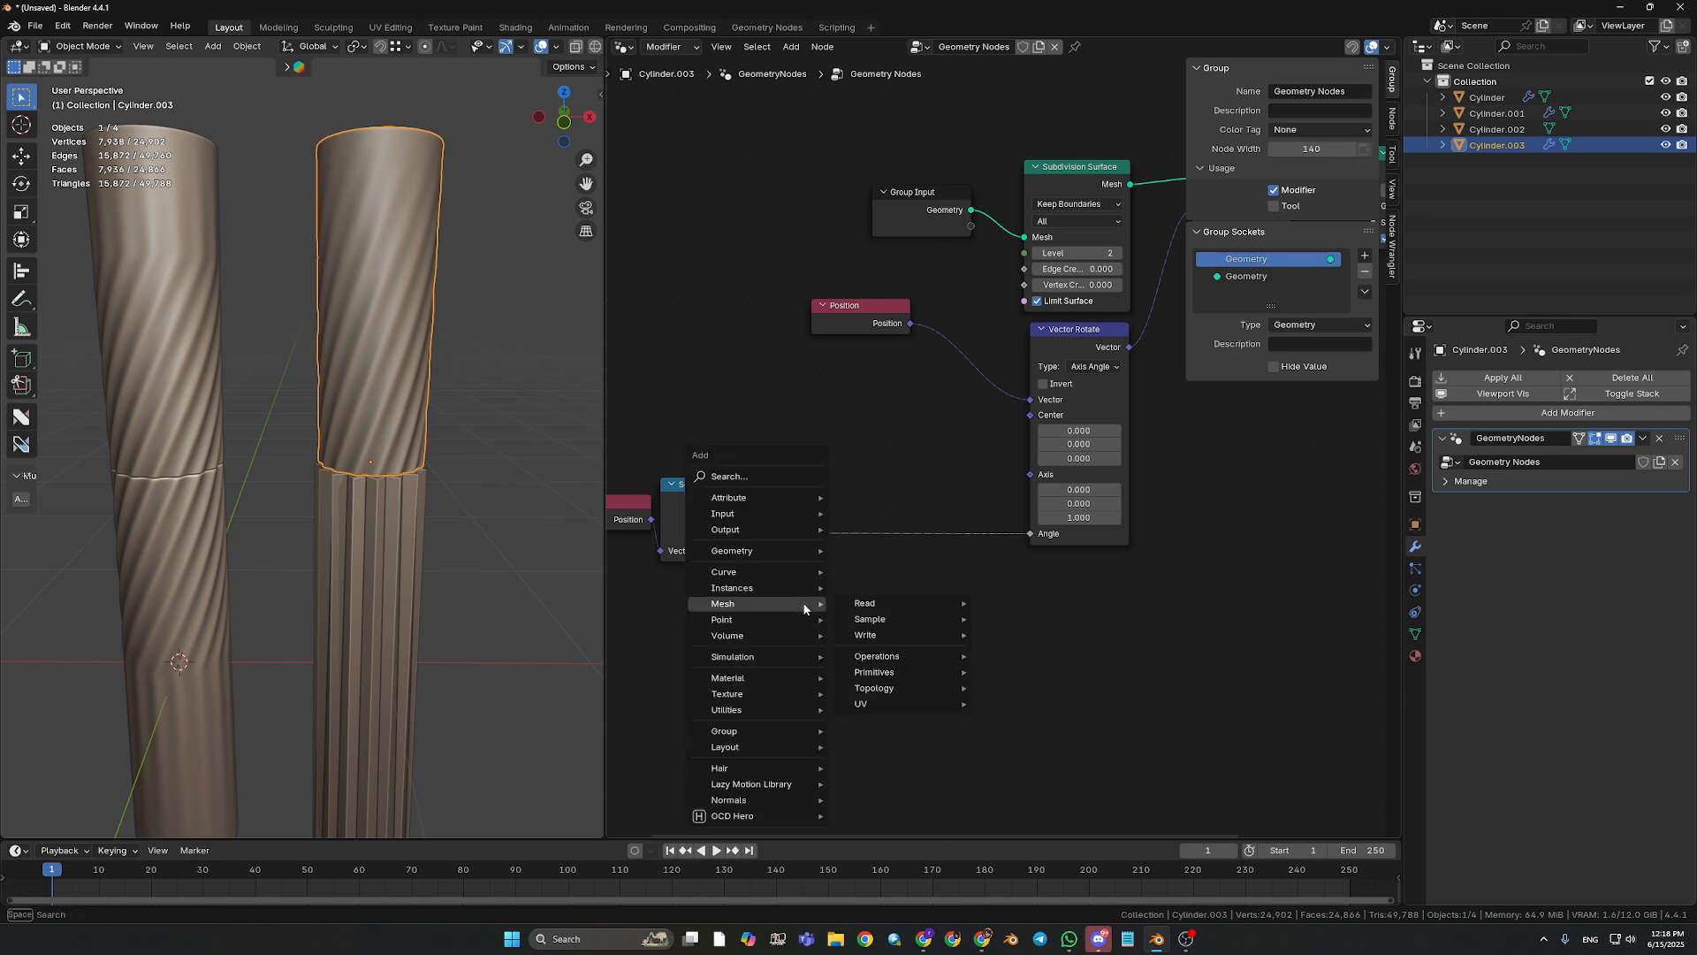
text(map)
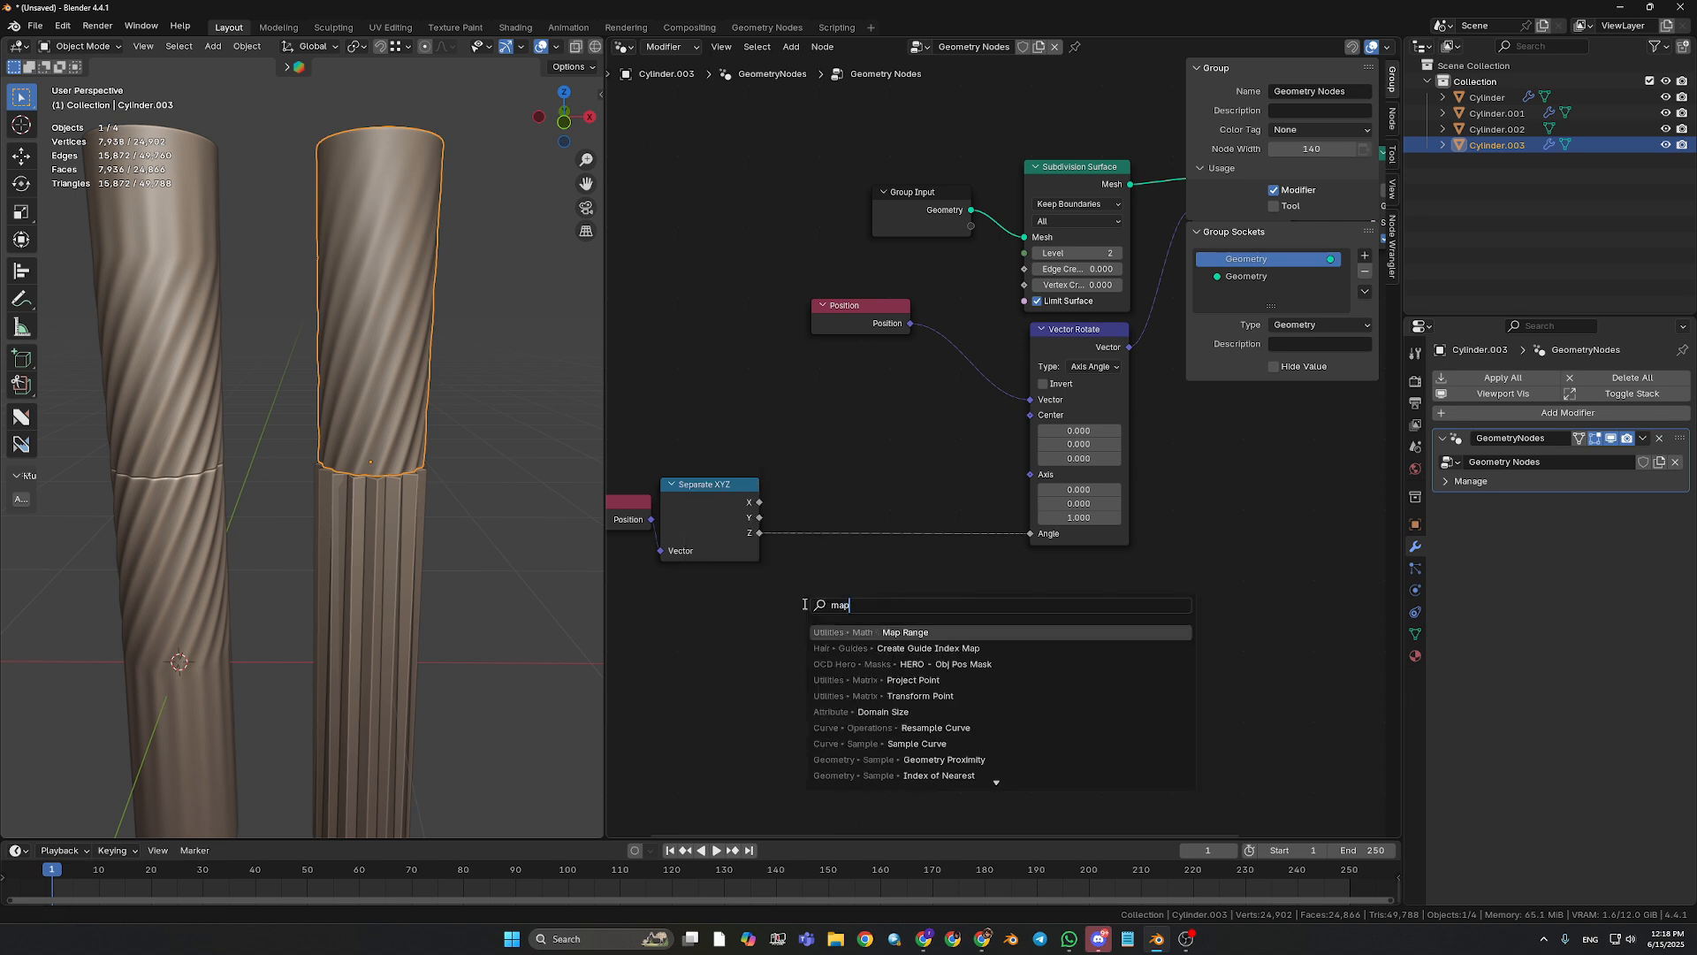
click(903, 634)
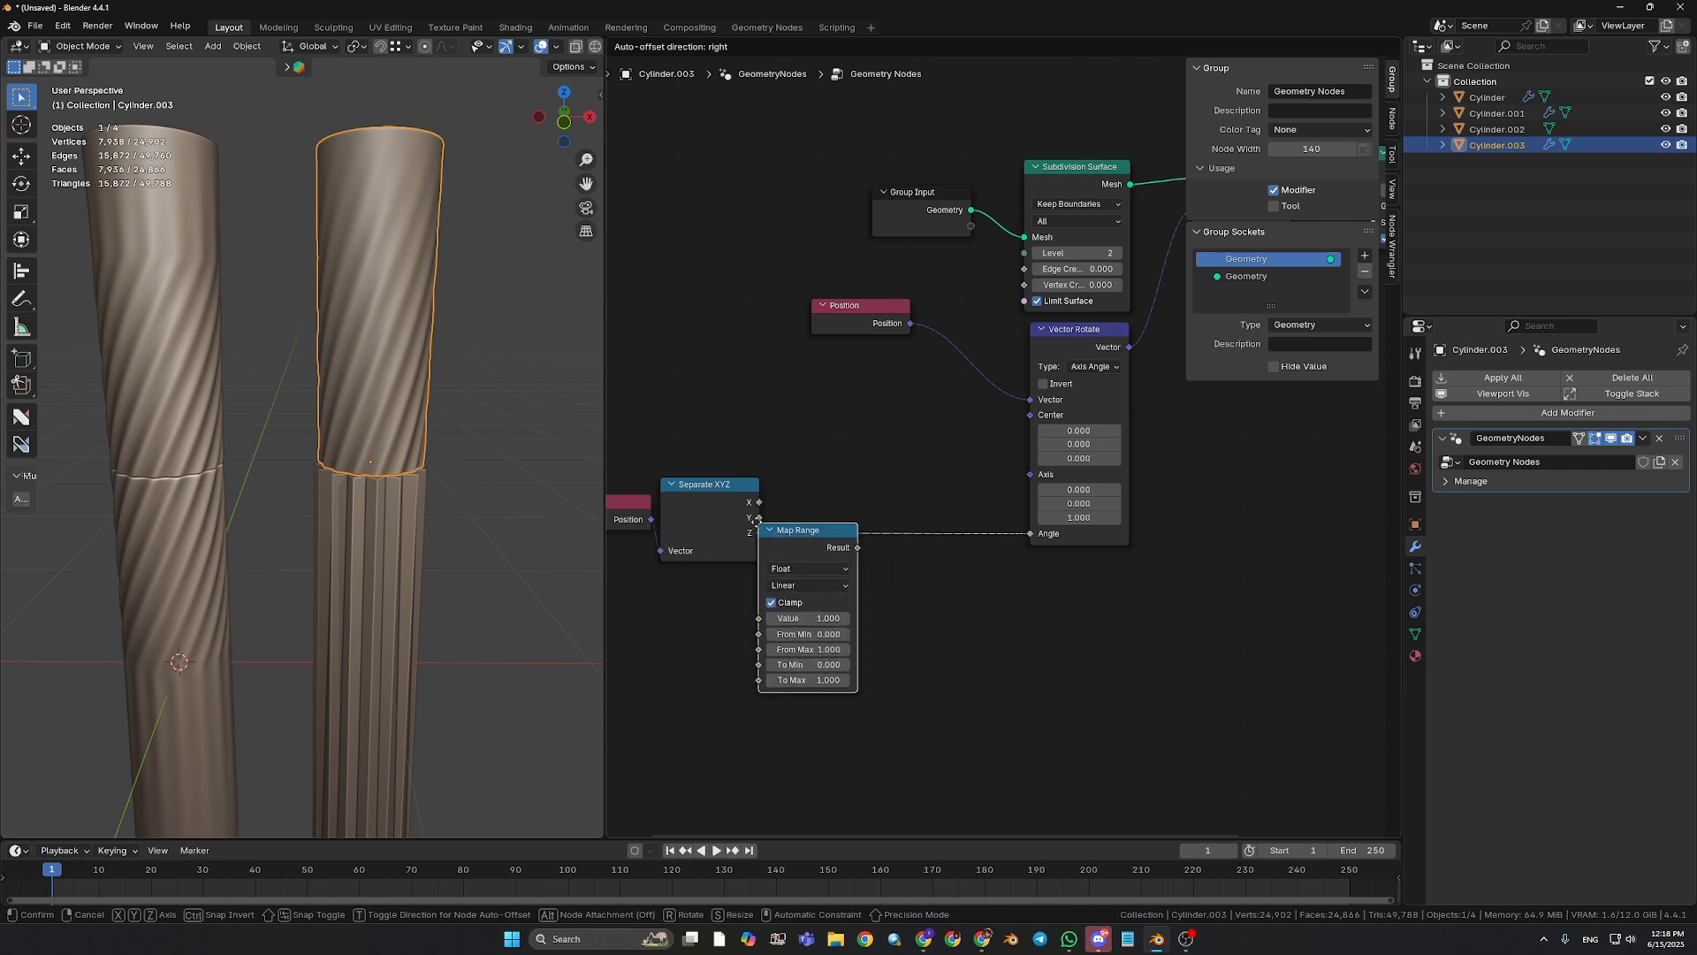
click(886, 530)
drag(910, 534, 875, 482)
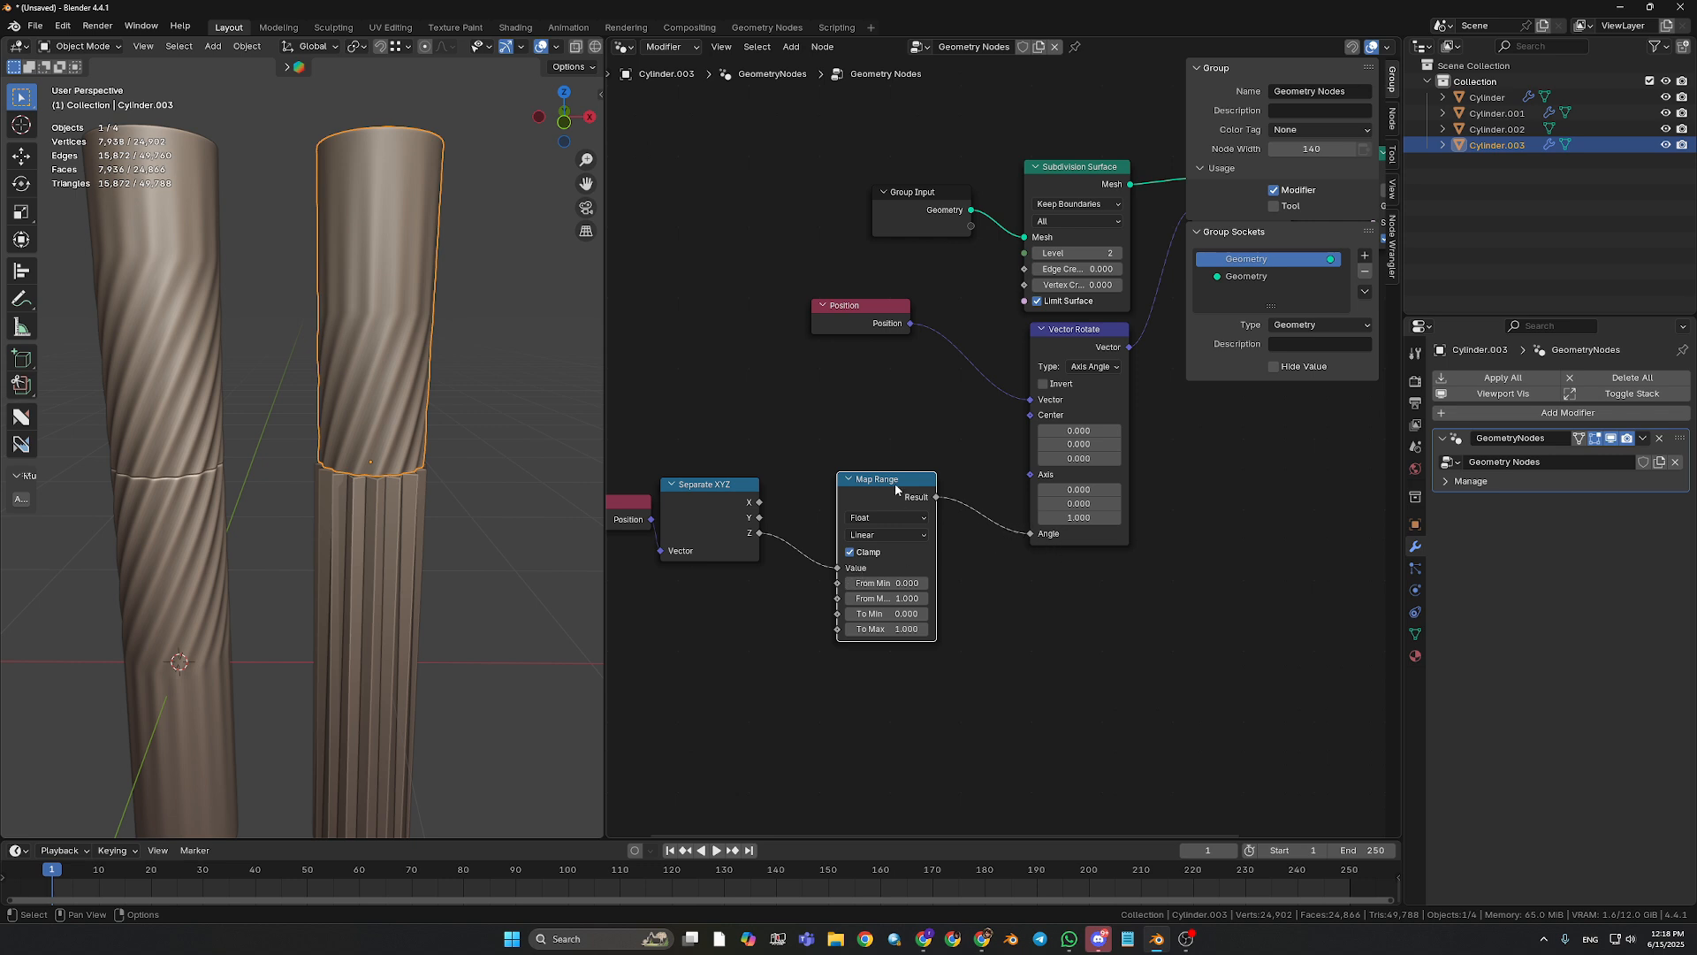
drag(896, 486, 883, 465)
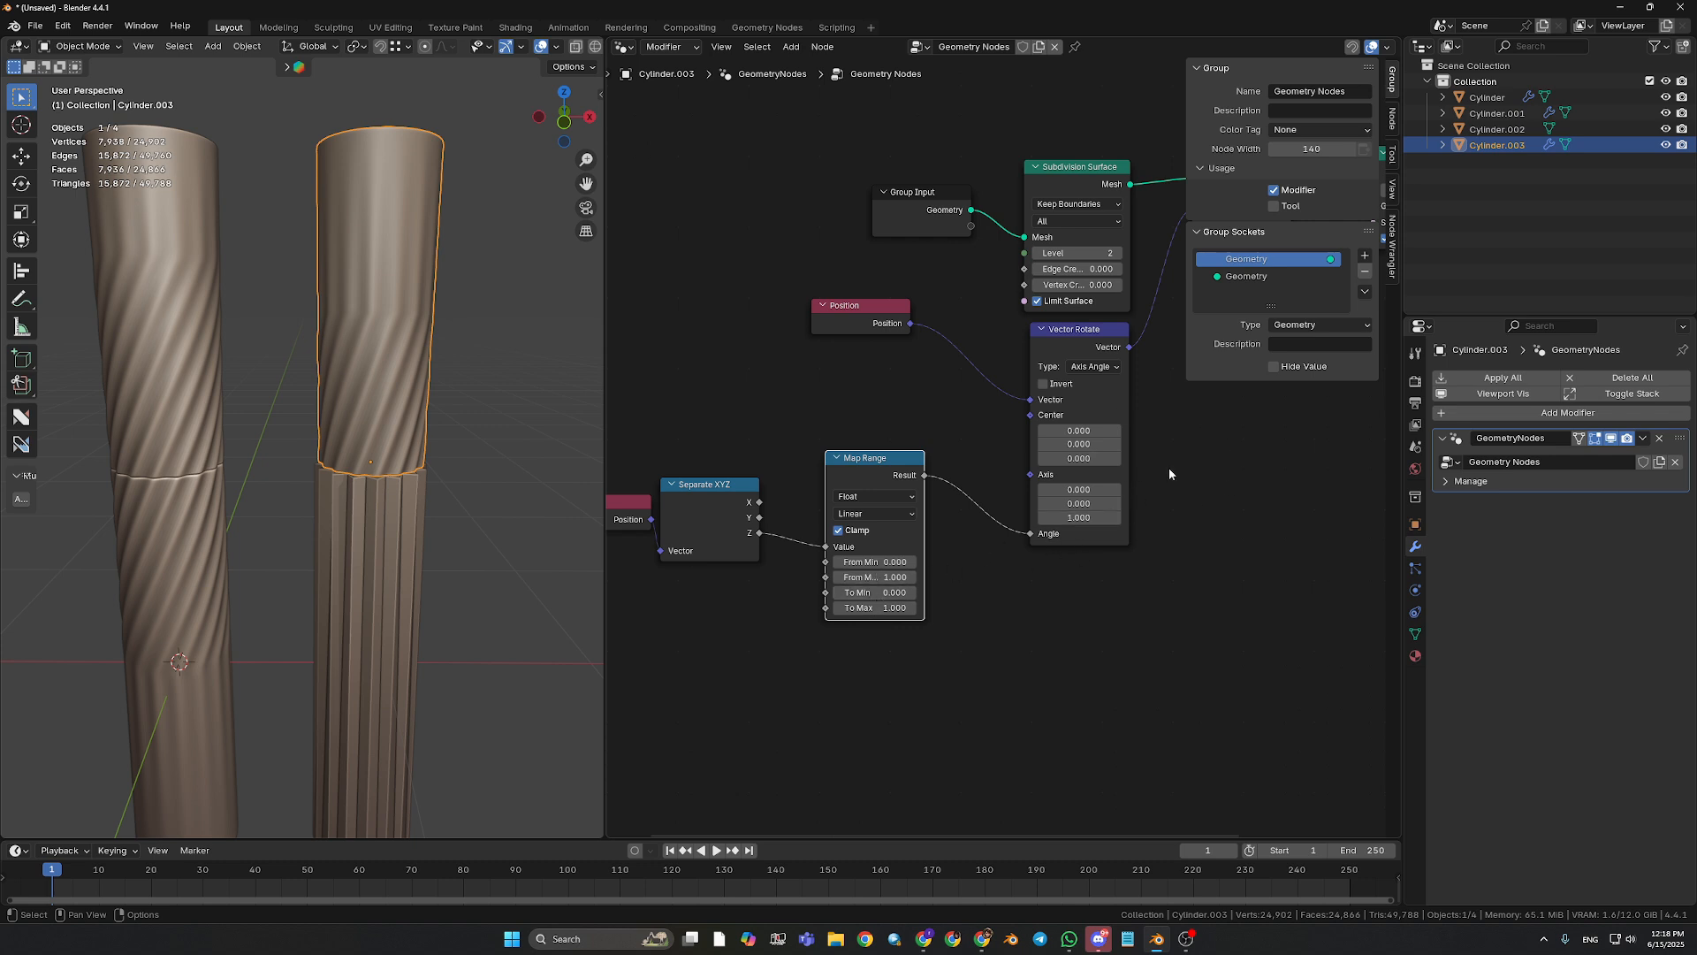
middle_drag(1169, 473, 1095, 495)
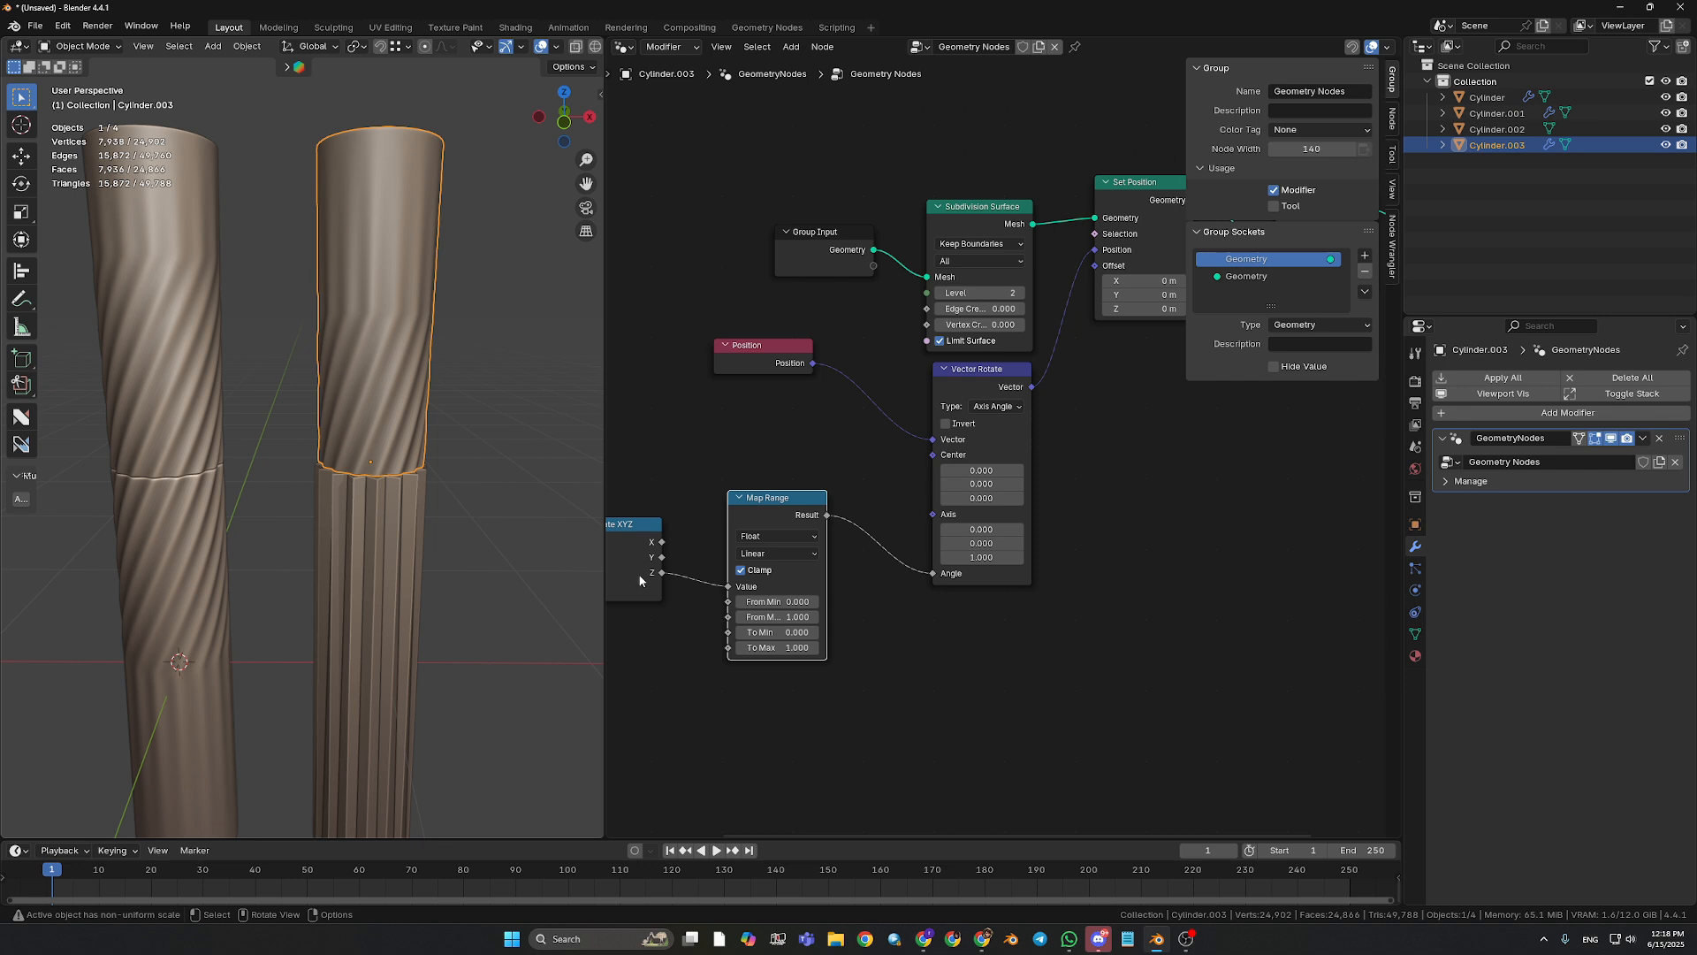
middle_drag(861, 714, 931, 691)
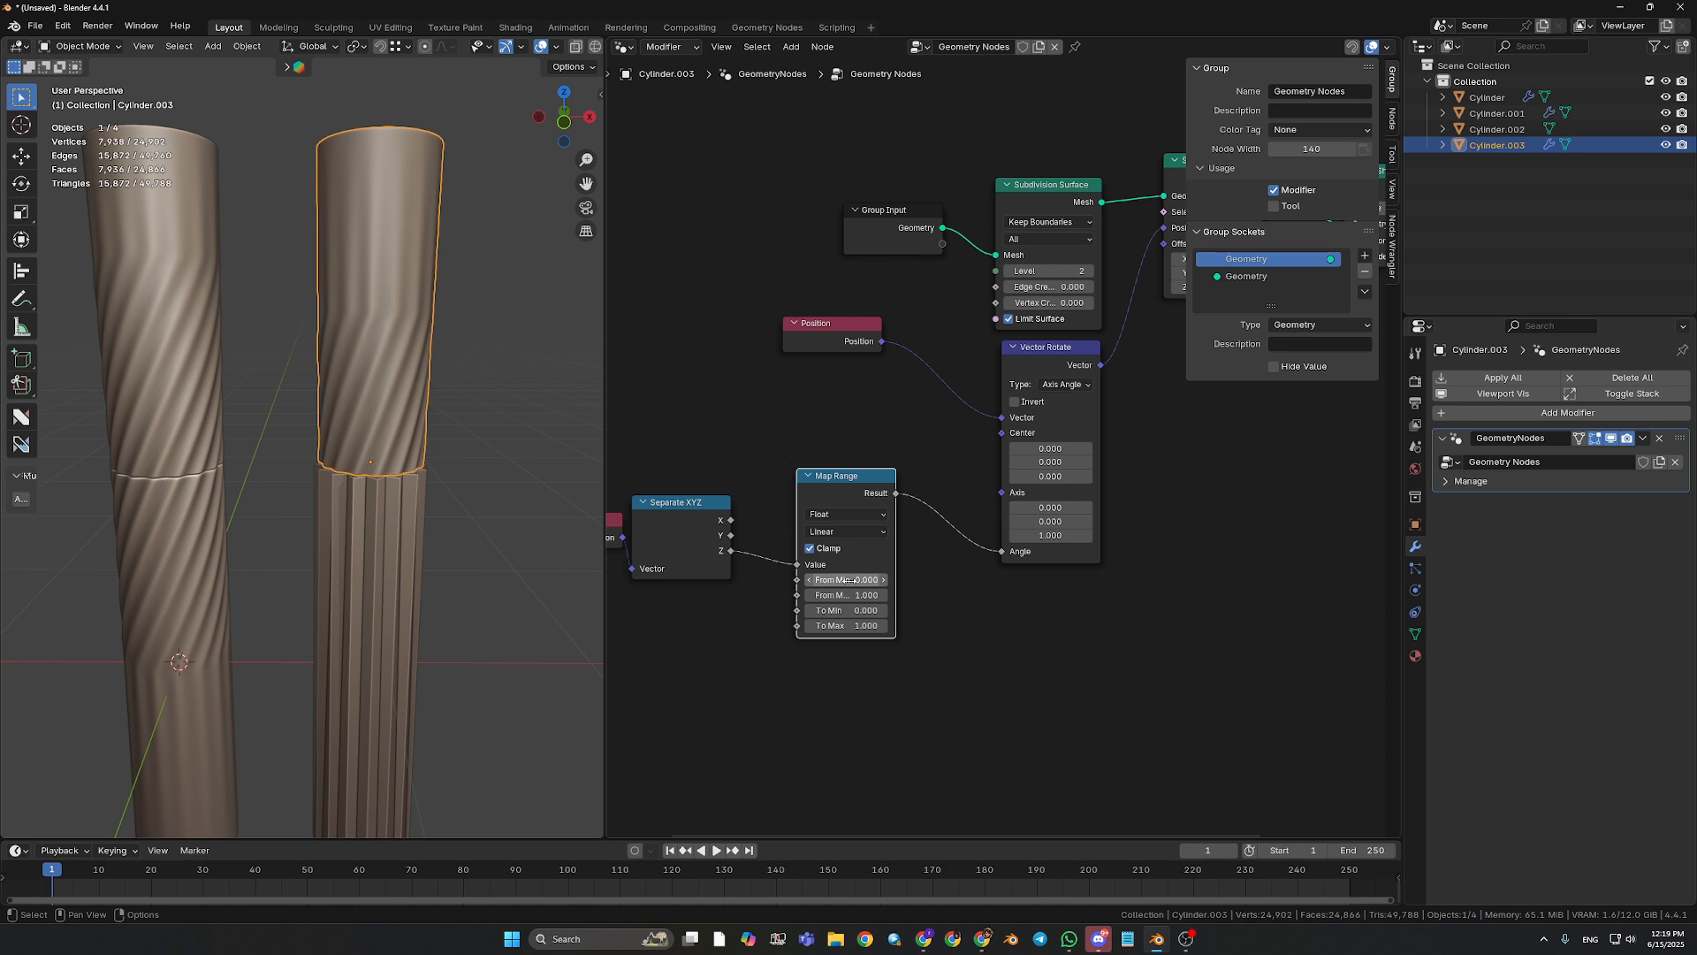
- Set Map Range's From Min to -0.3 and From Max to 2.1, and widen the node
drag(849, 580, 944, 595)
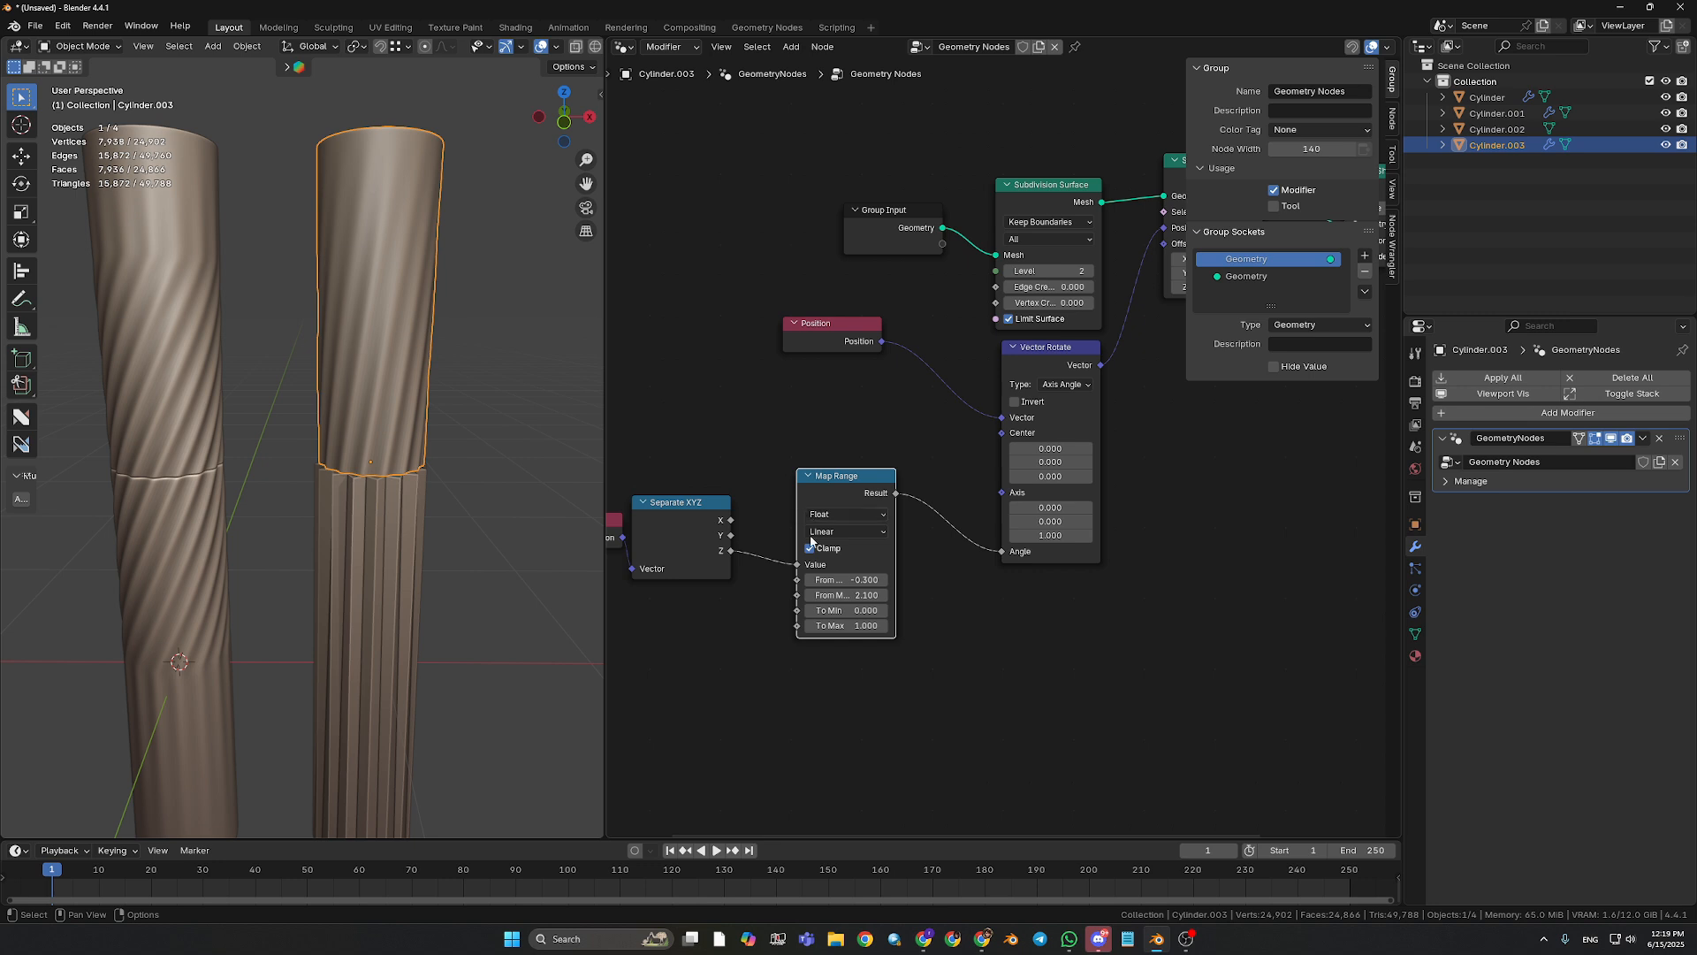
click(898, 634)
drag(894, 633, 923, 633)
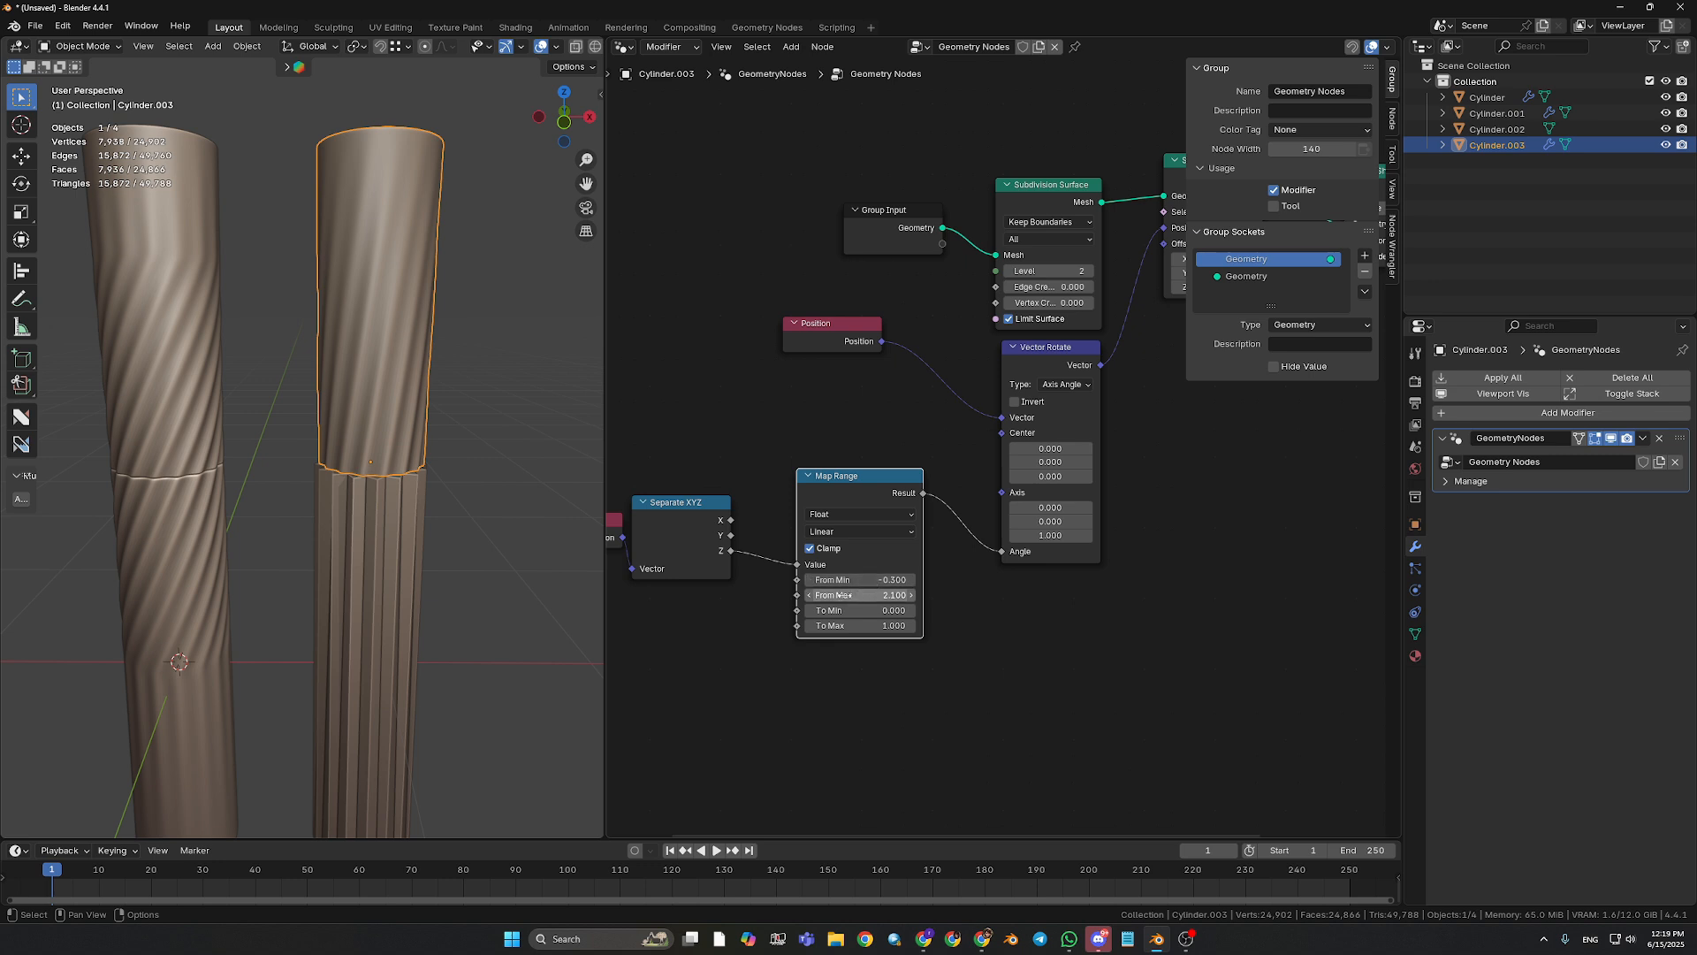
- Tune Map Range to From Min -0.2, From Max 1.4, To Min -2.1 and To Max 2.3
mouse_move(865, 580)
mouse_down()
mouse_move(787, 580)
mouse_move(964, 595)
mouse_move(760, 595)
mouse_move(915, 595)
mouse_move(787, 613)
mouse_move(863, 626)
mouse_up()
mouse_move(862, 625)
mouse_down()
mouse_move(939, 626)
mouse_move(833, 610)
mouse_move(902, 625)
mouse_move(877, 625)
mouse_up()
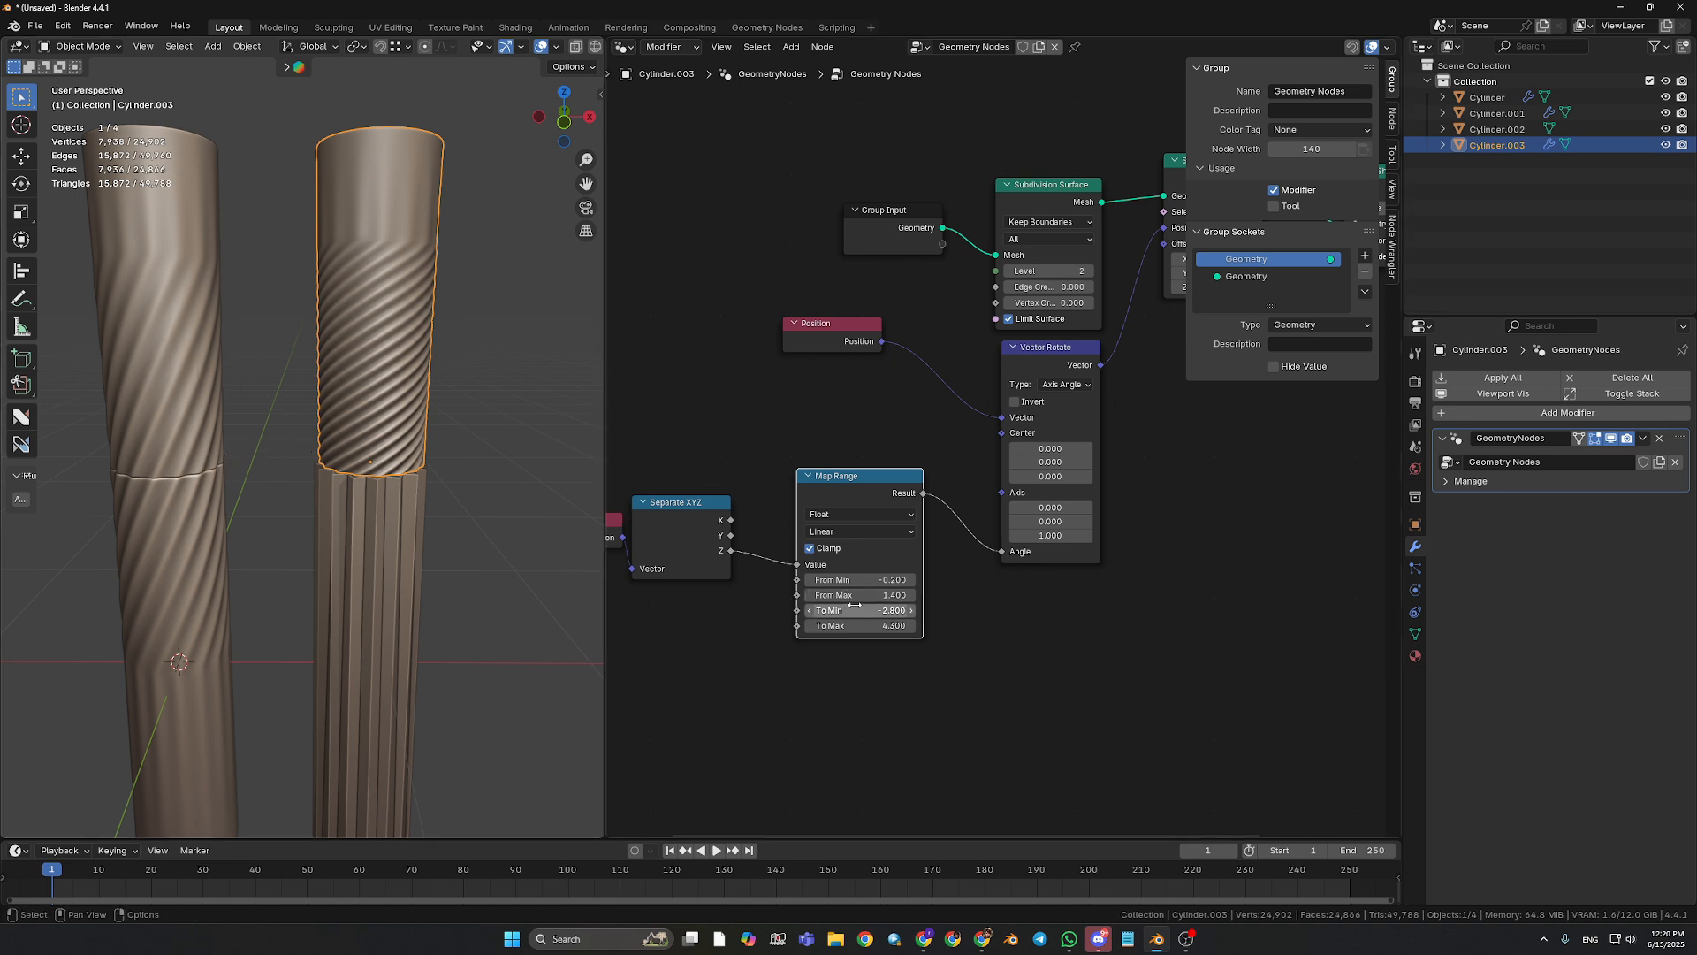
mouse_move(860, 626)
mouse_down()
mouse_move(937, 625)
mouse_move(804, 611)
mouse_move(862, 610)
mouse_up()
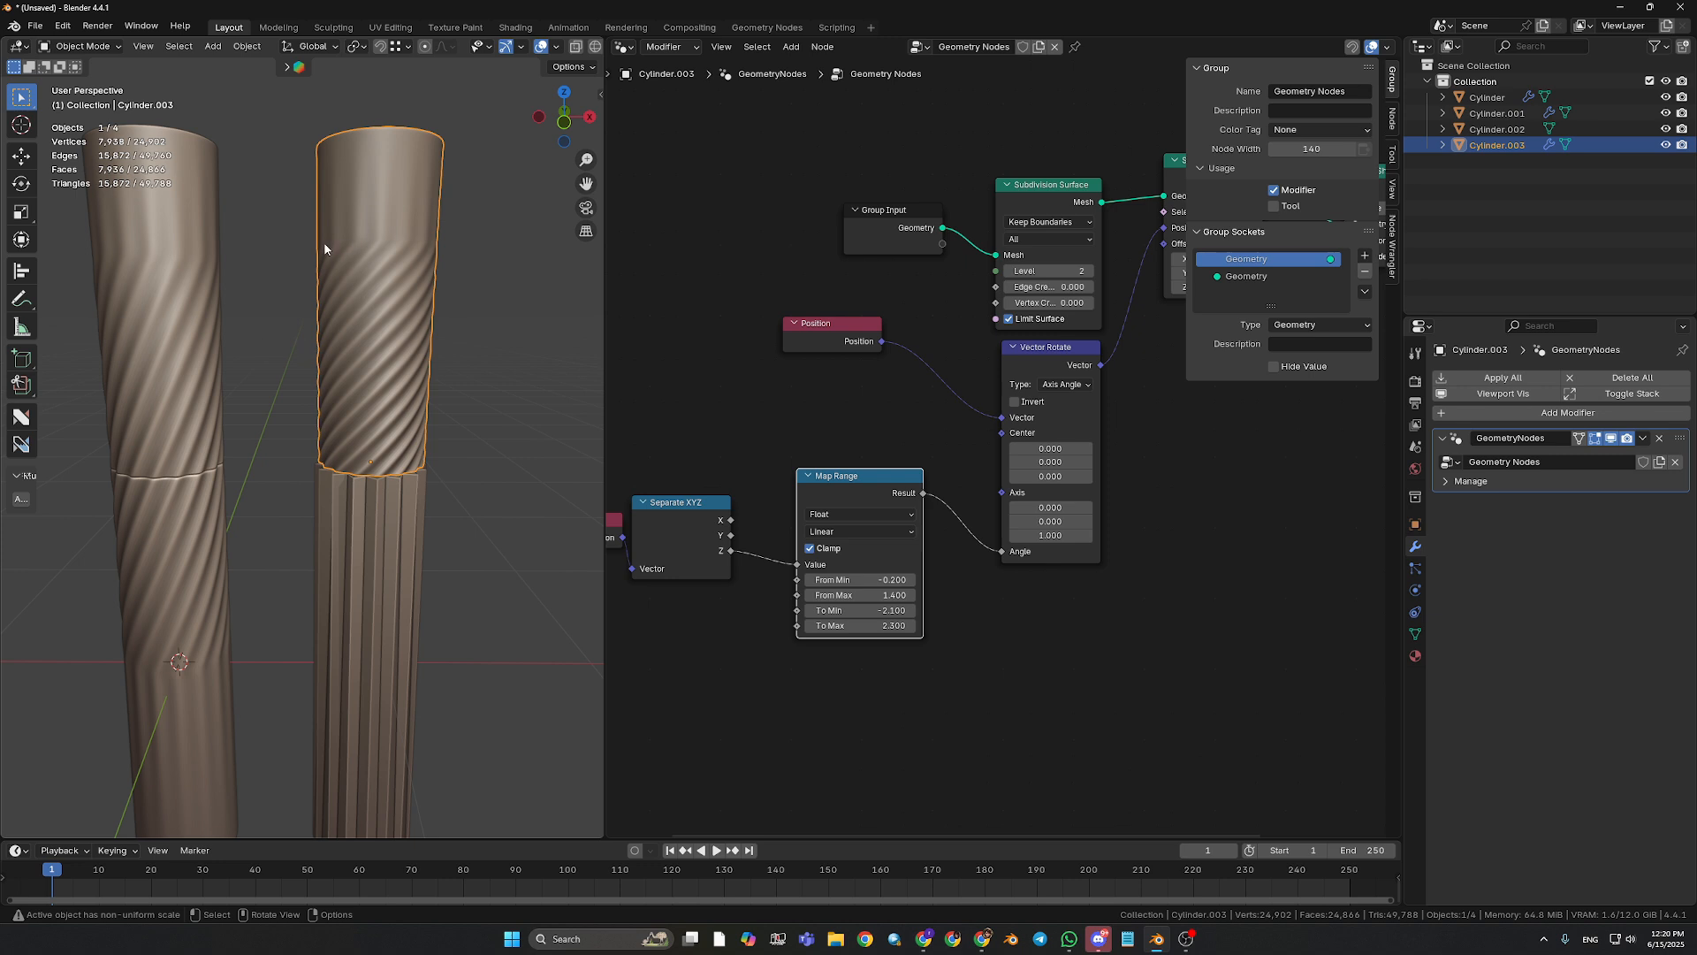
- Try Smooth Step interpolation on Map Range and switch it to Smoother Step, checking the column's twist with each
click(885, 532)
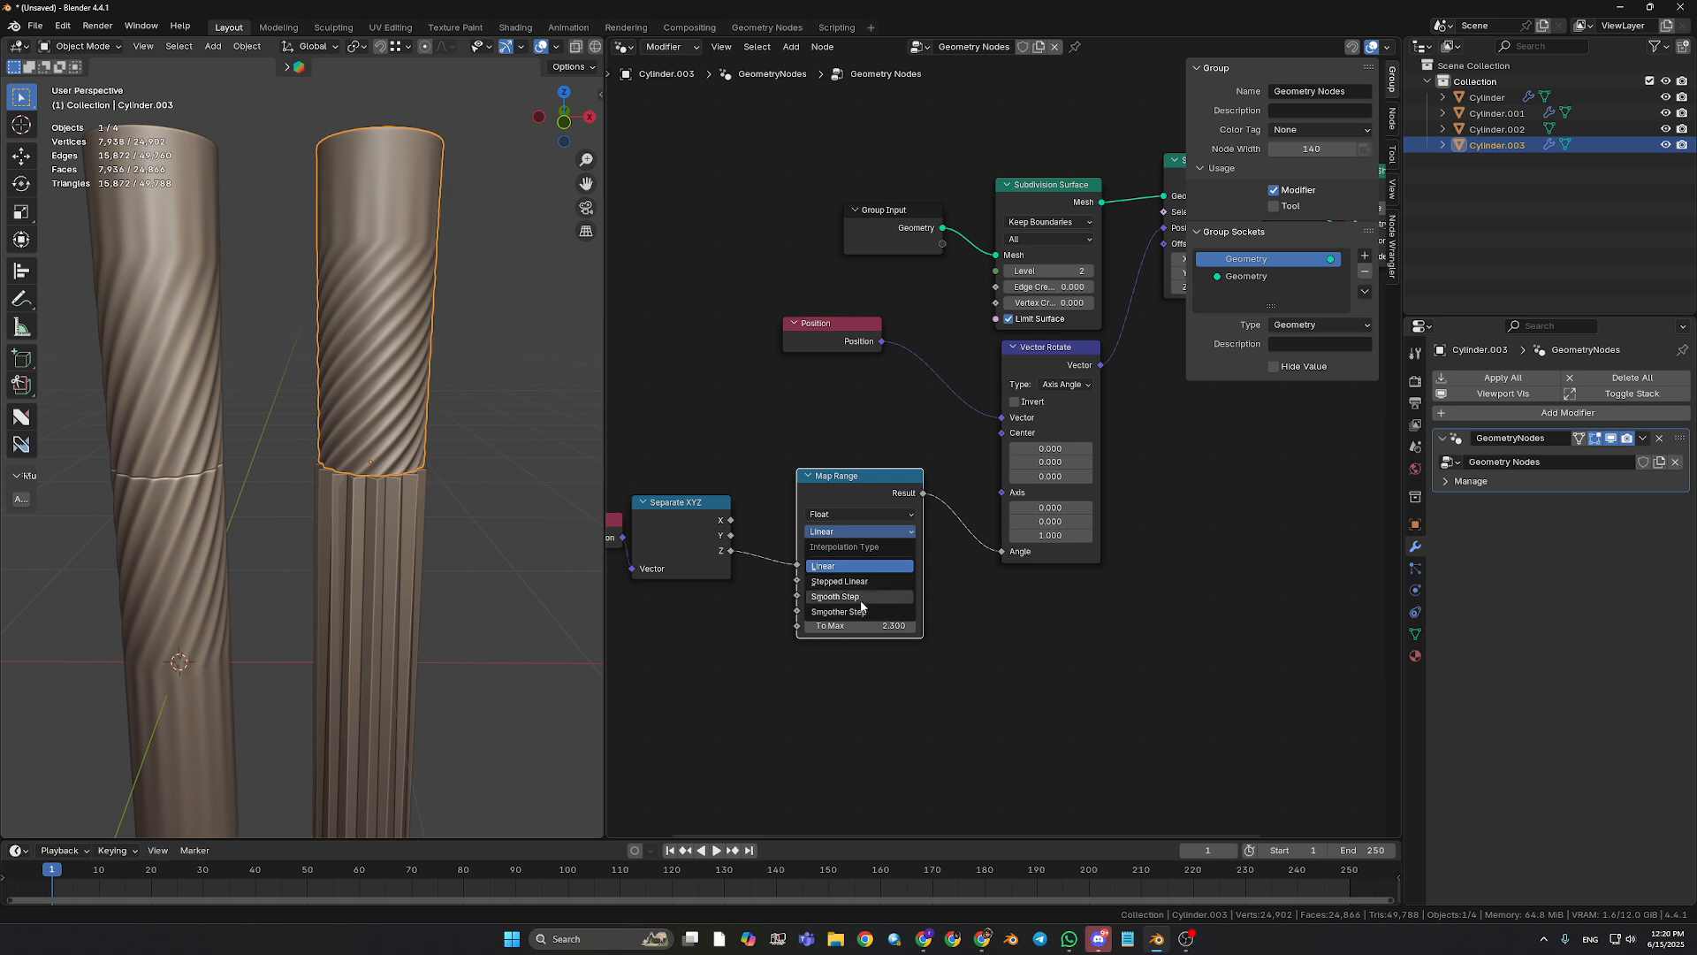
click(856, 598)
middle_drag(377, 300, 427, 357)
click(901, 532)
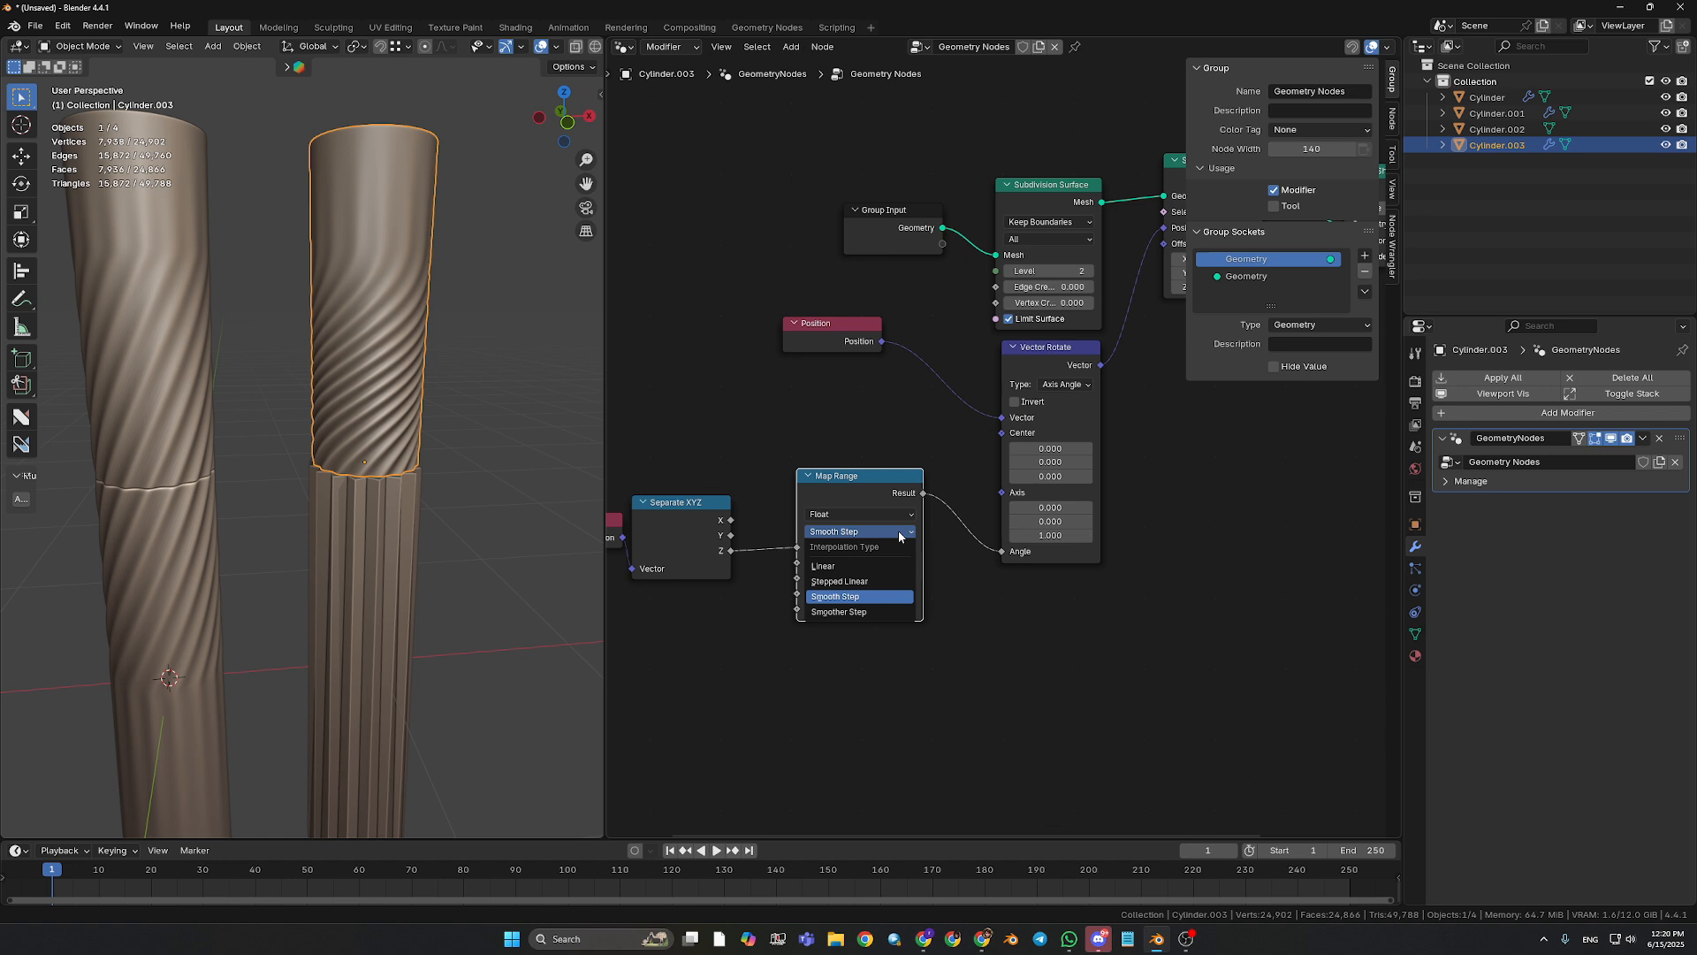
click(842, 612)
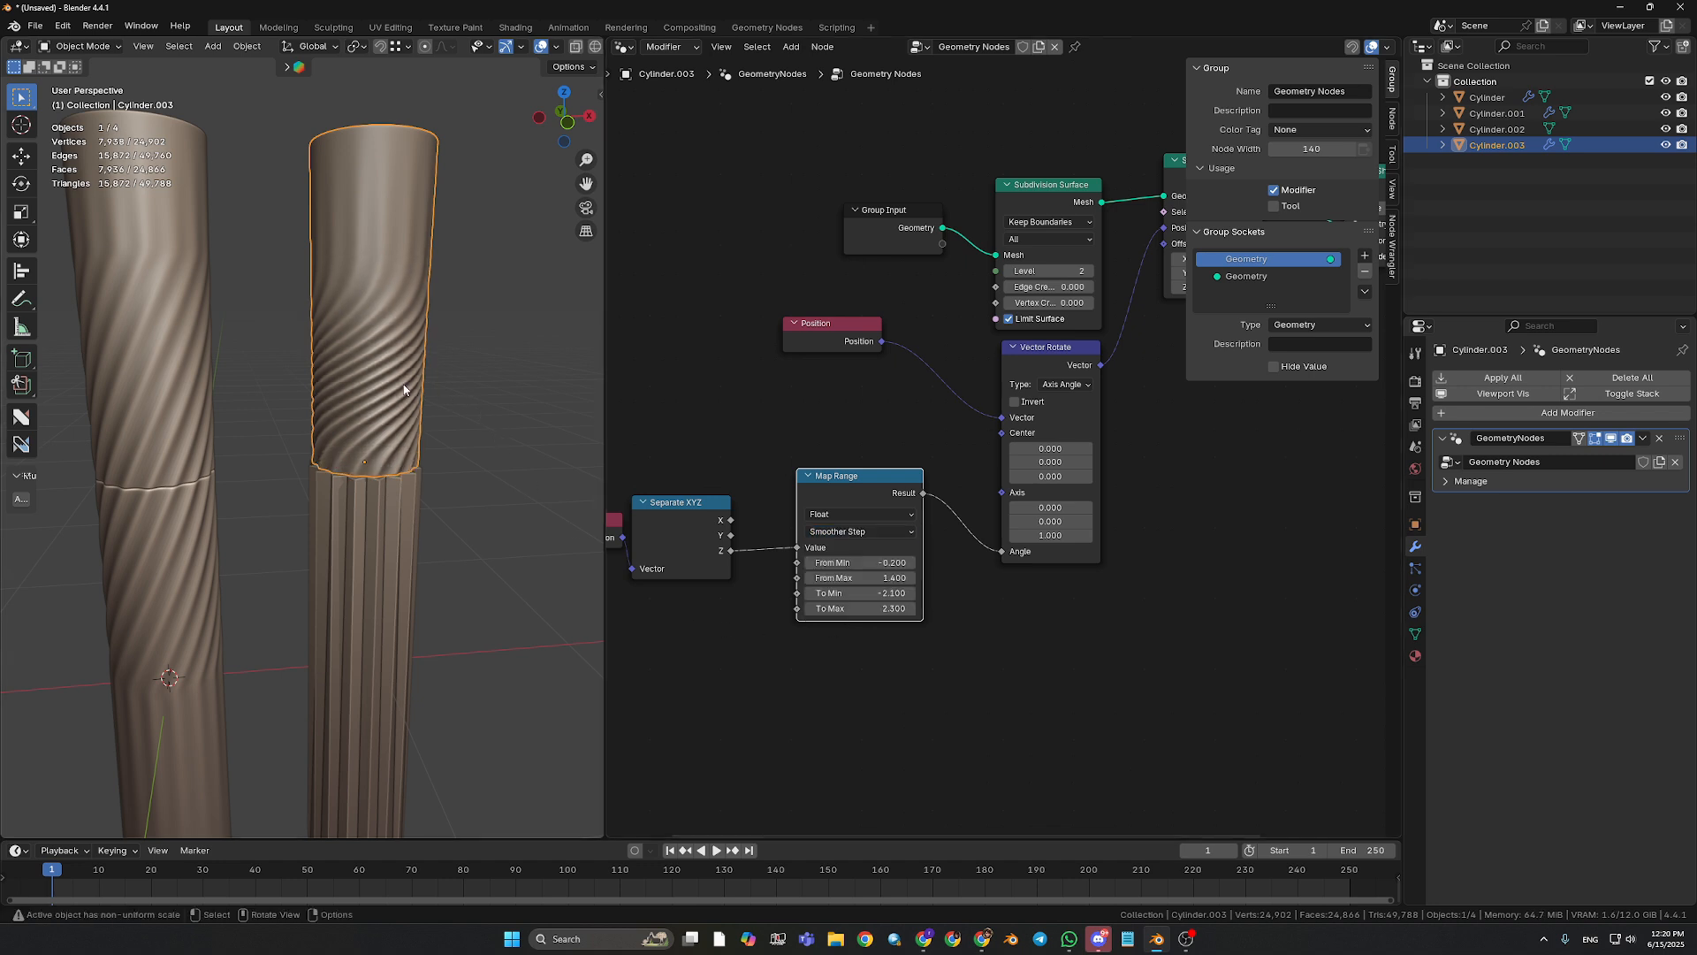
middle_drag(410, 471, 375, 478)
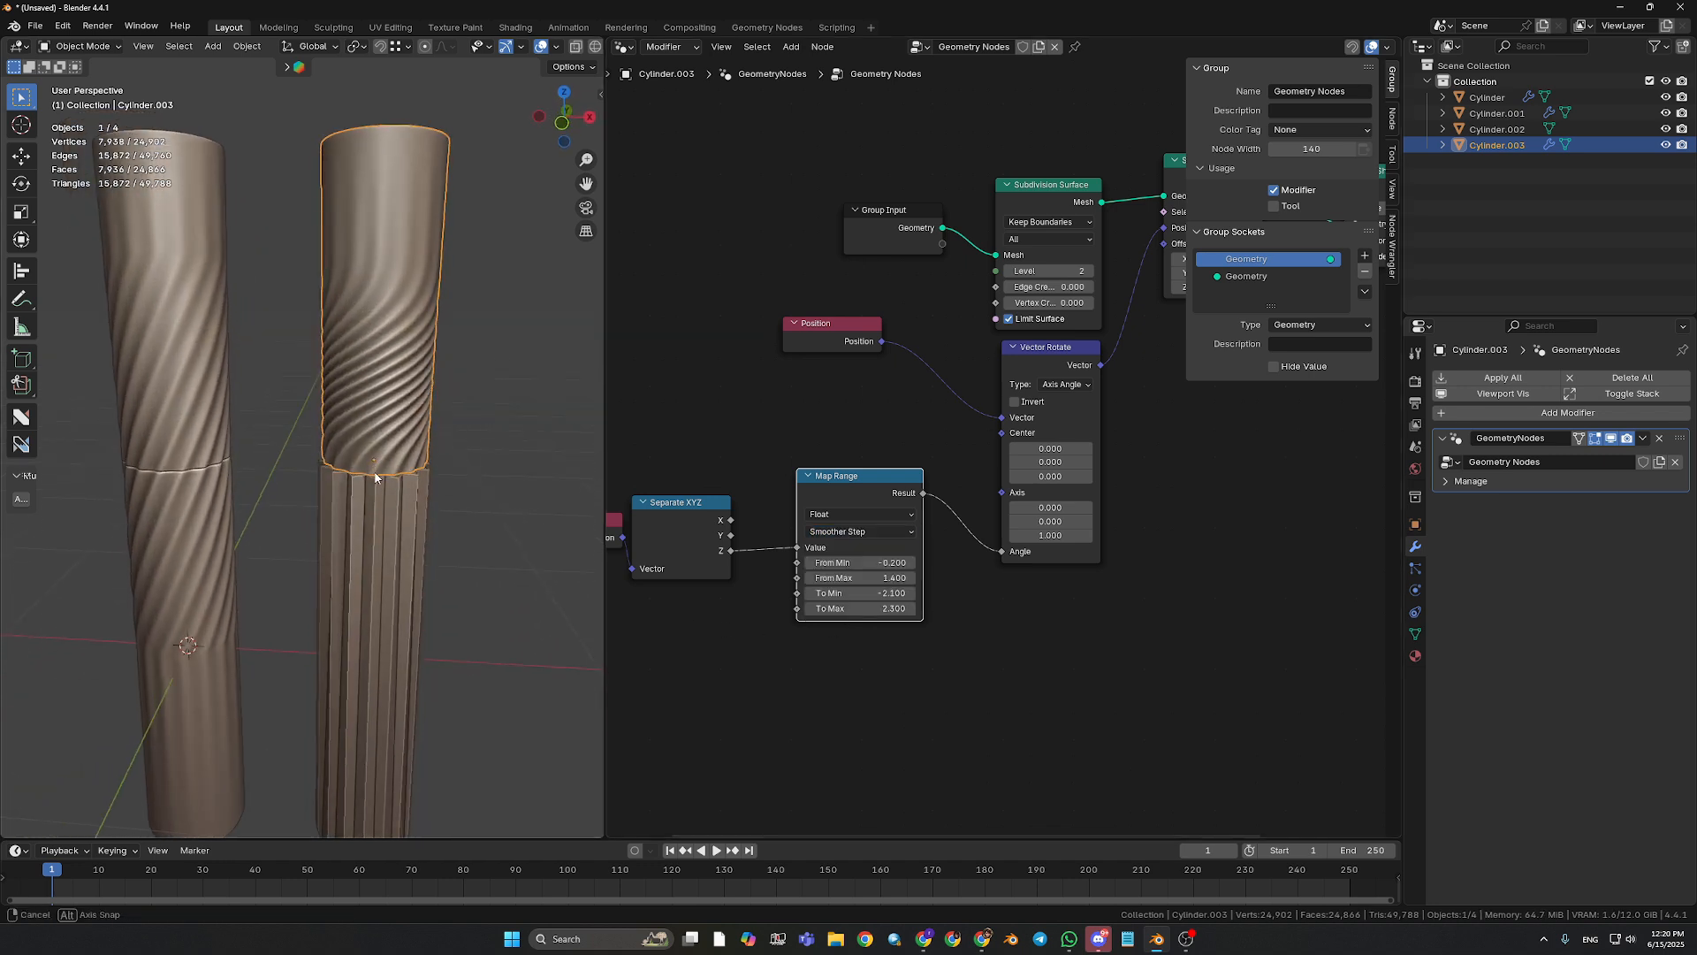
- Try Stepped Linear interpolation on Map Range and return it to Smoother Step
click(882, 532)
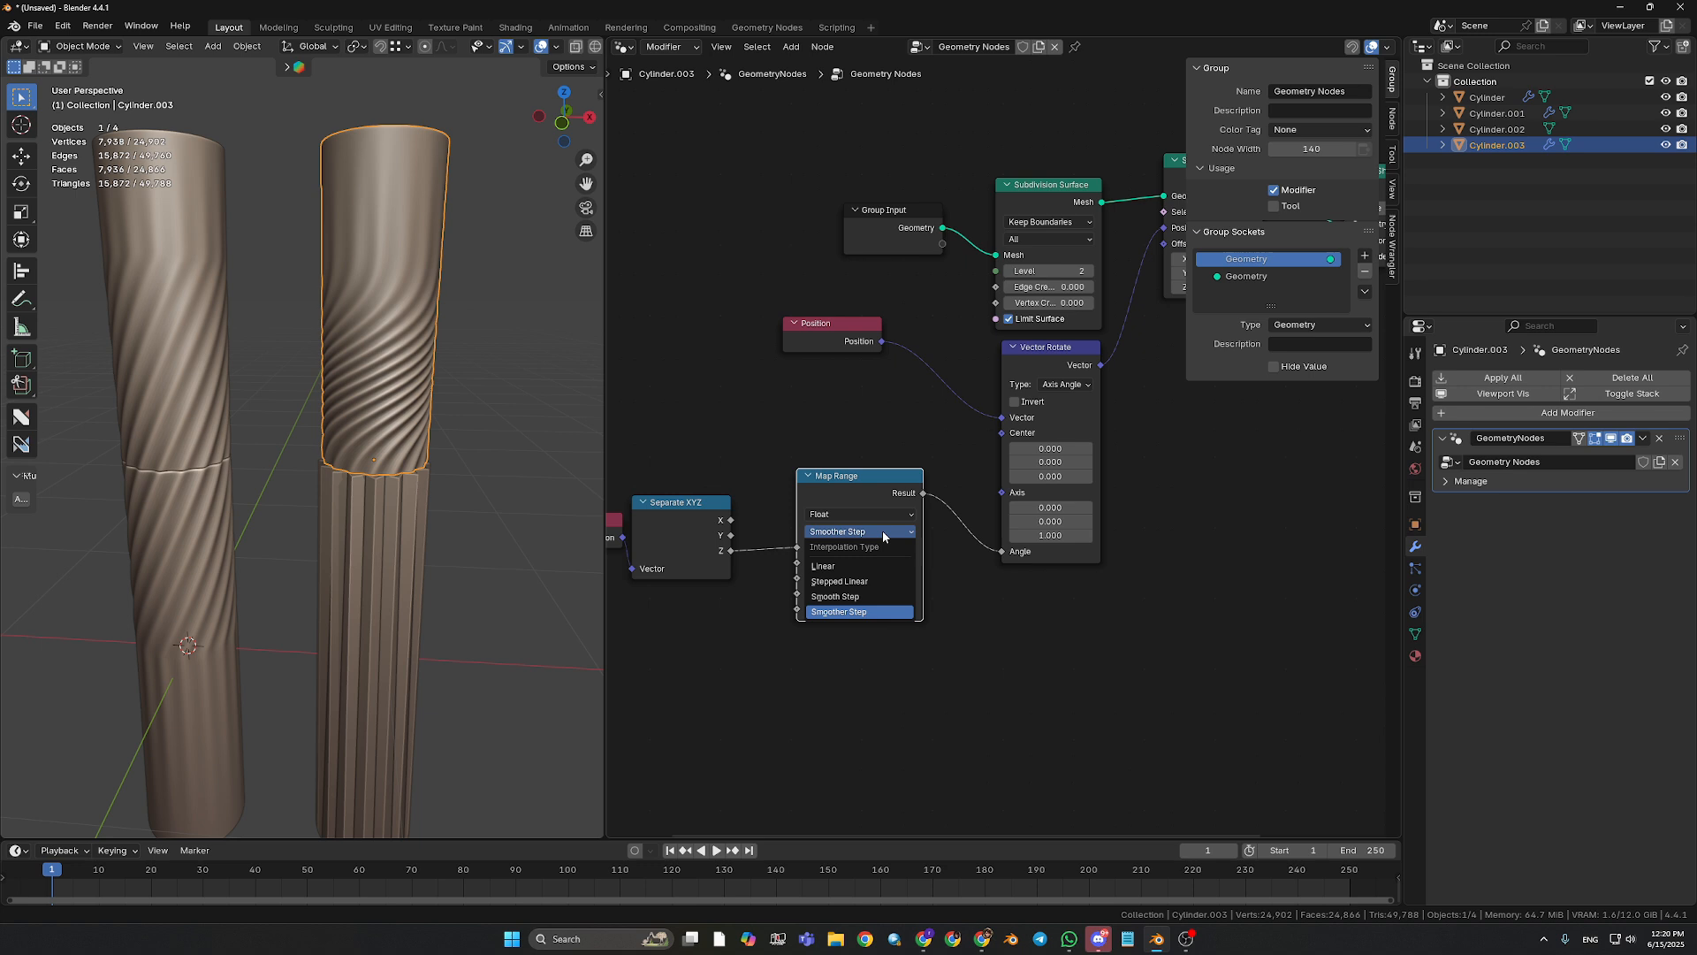
click(843, 581)
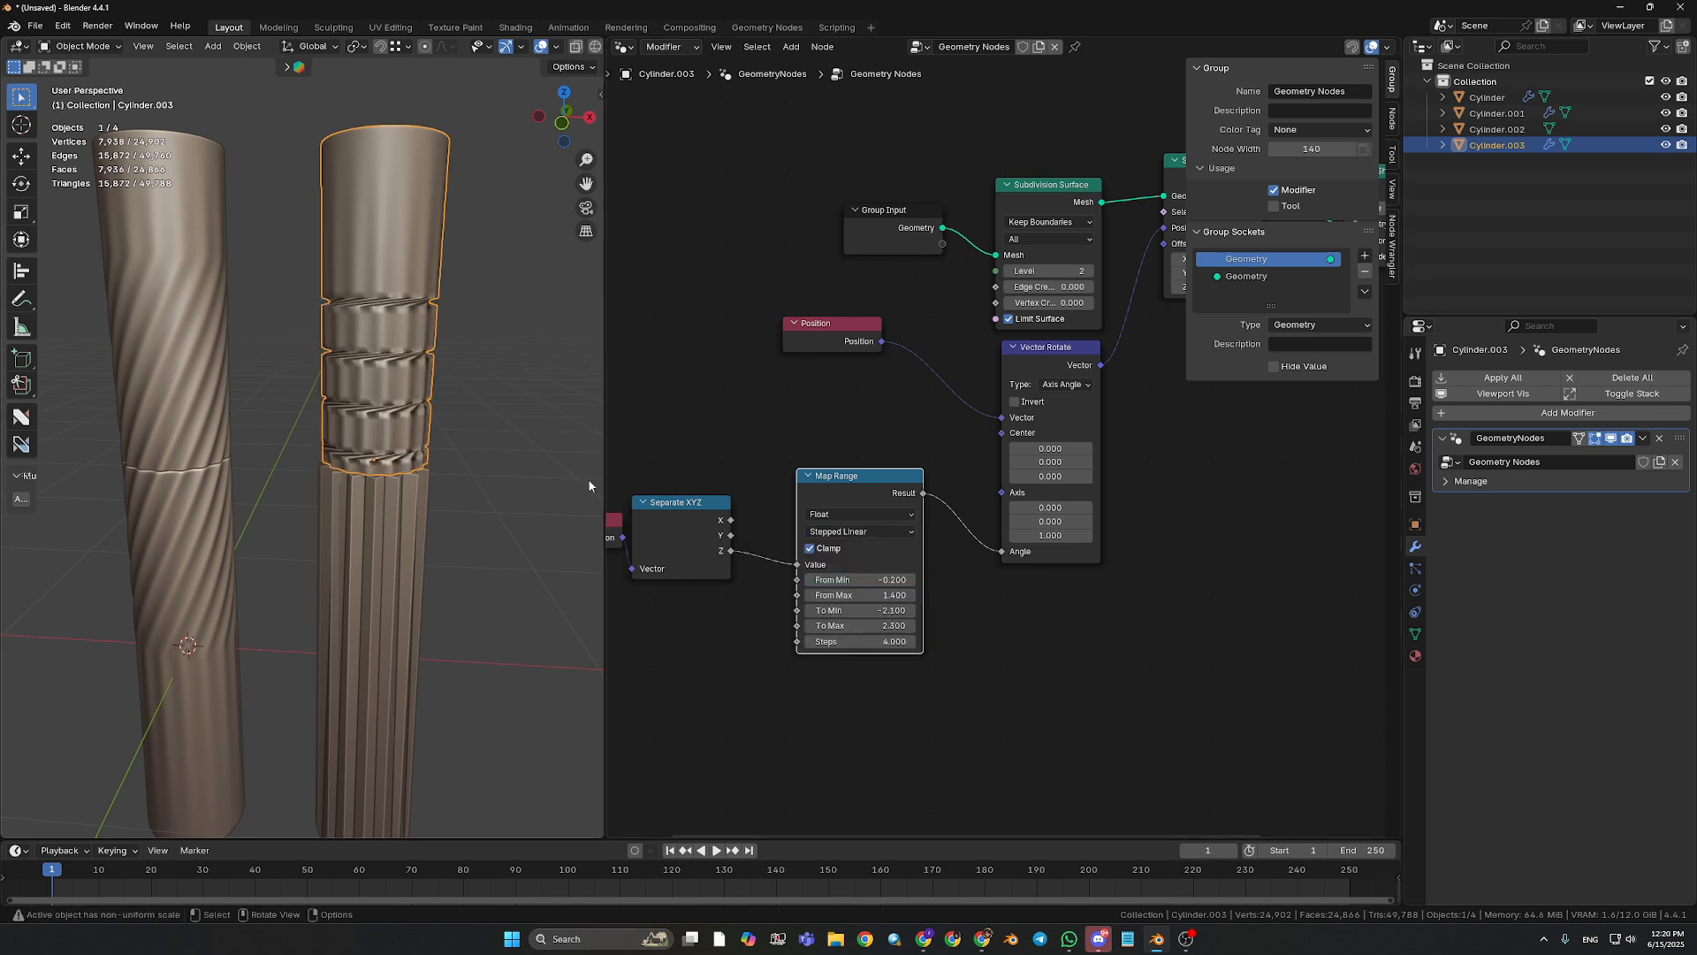
click(856, 531)
click(864, 609)
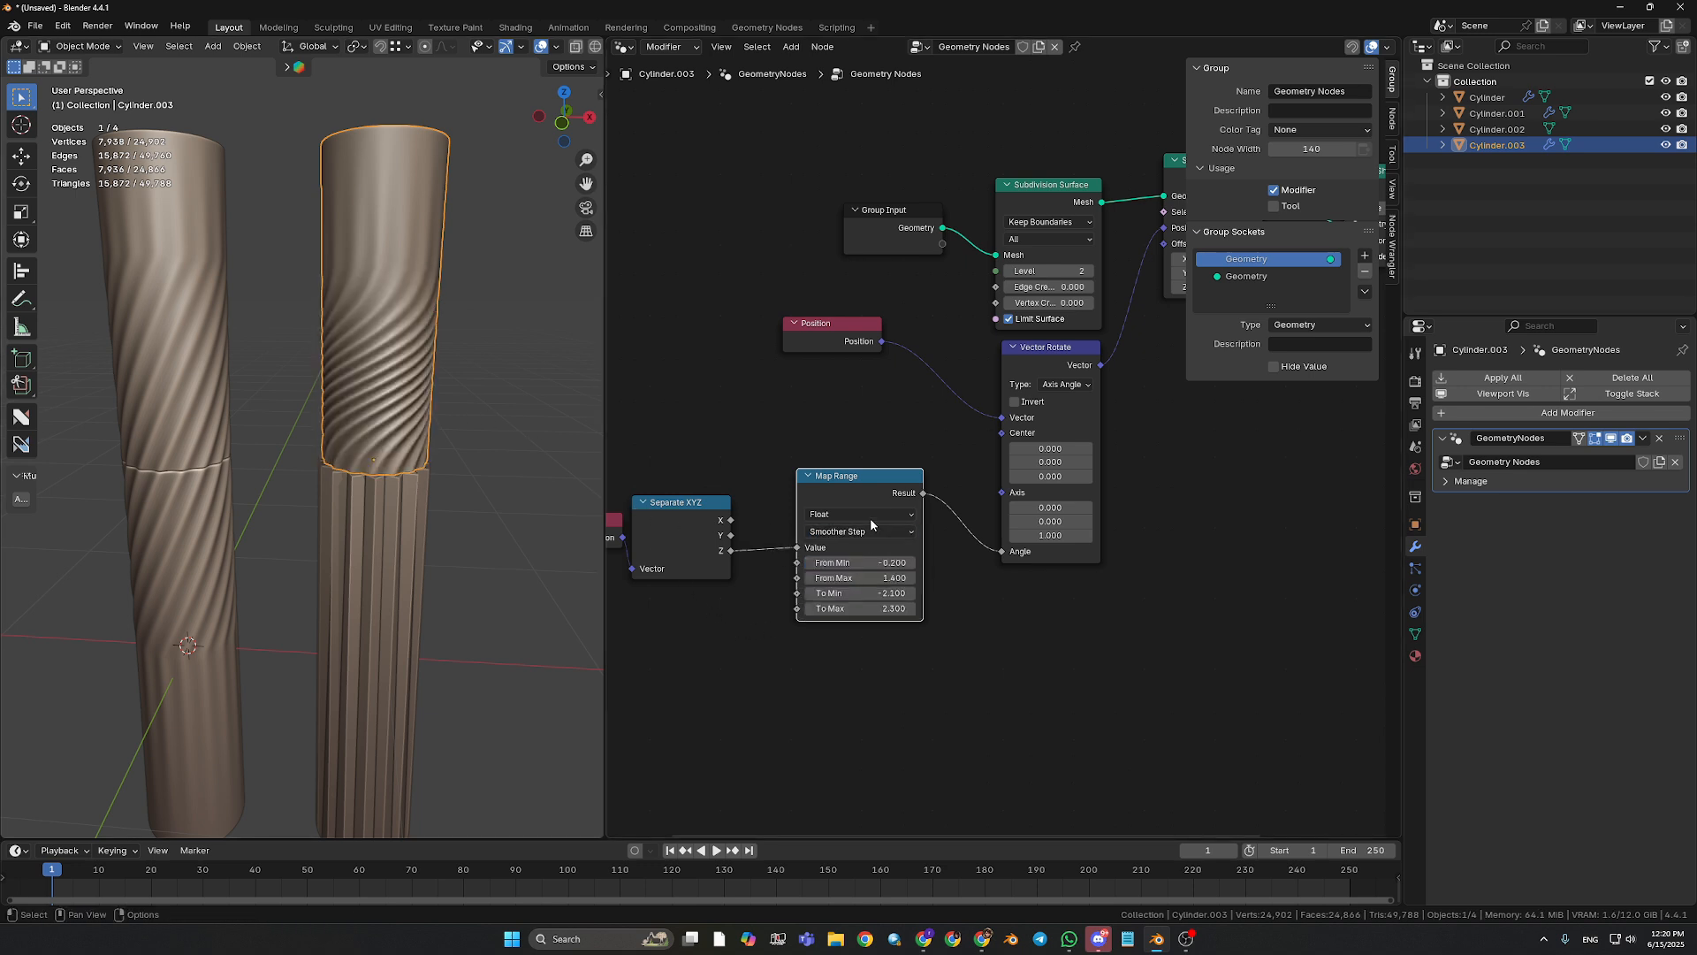
- Try the Vector data type on Map Range and return it to Float
click(870, 517)
click(858, 528)
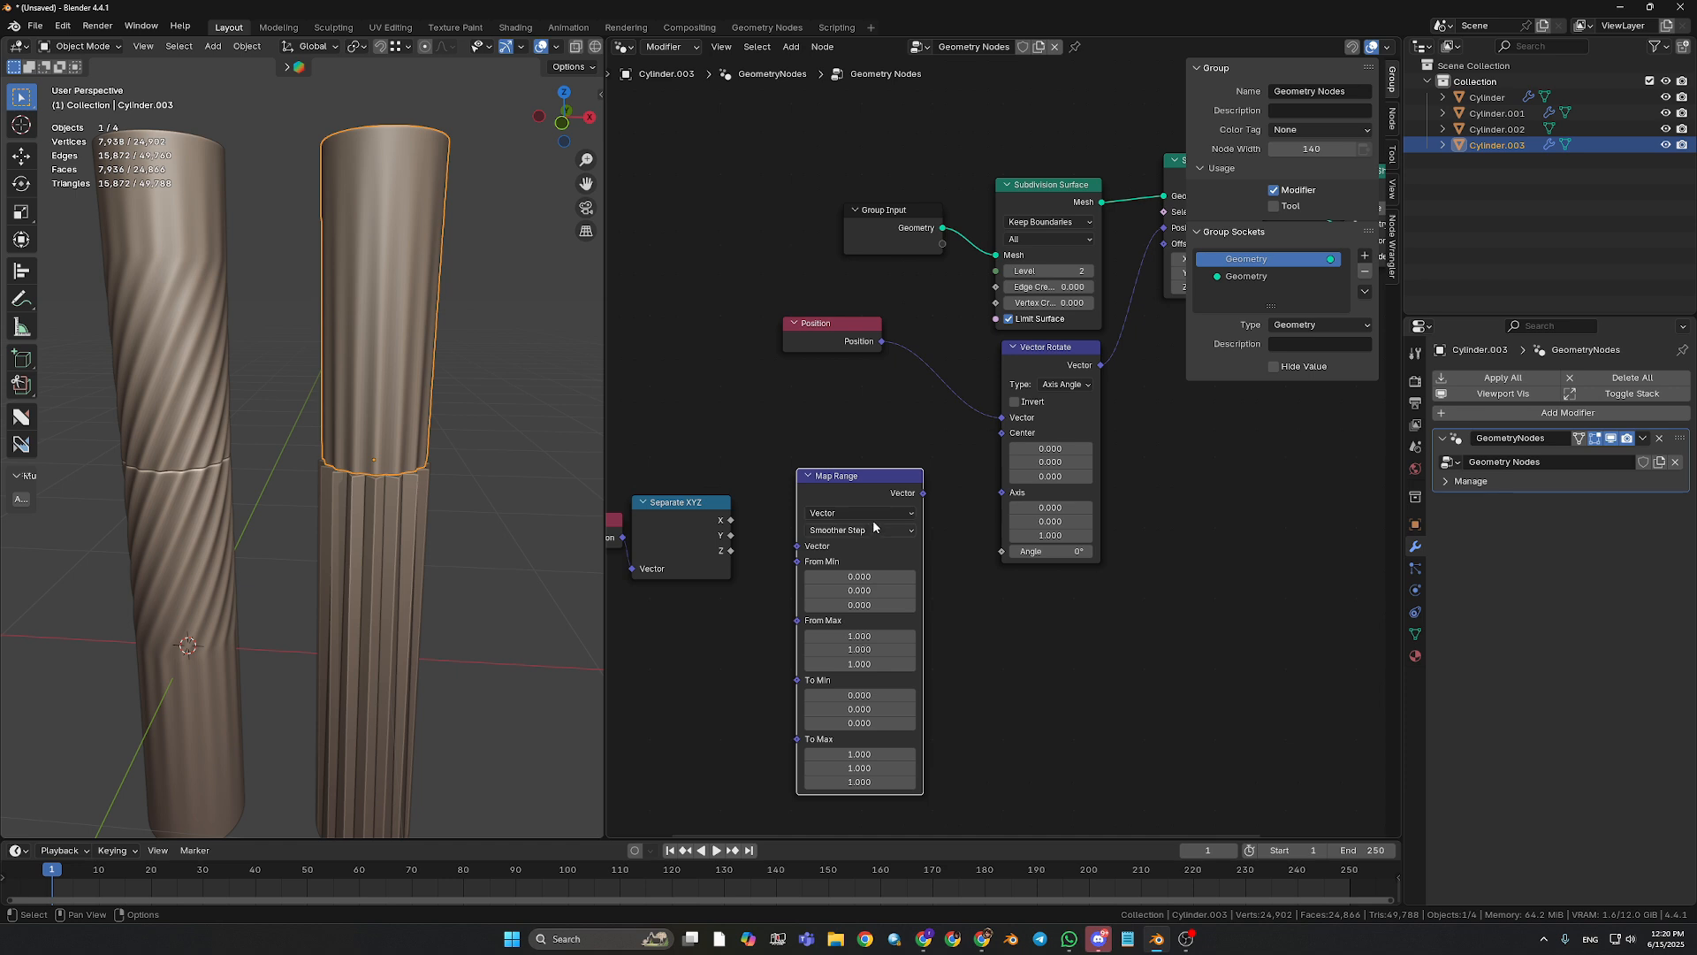
click(861, 513)
click(847, 554)
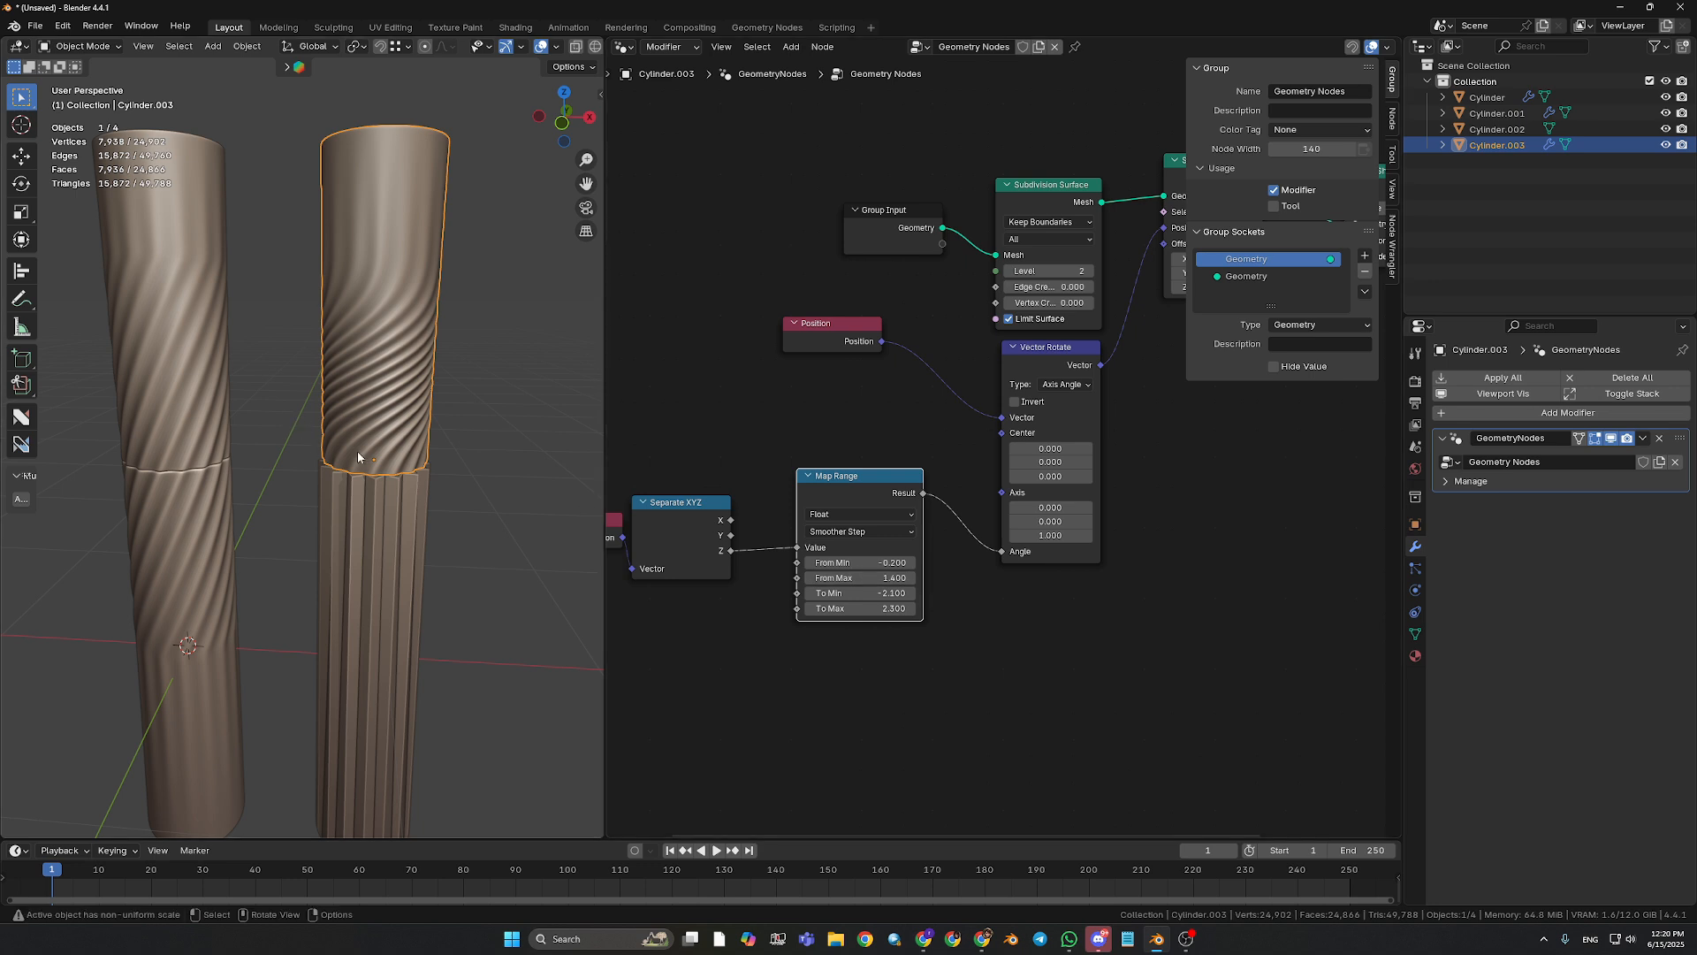
- Set Map Range's From Max to 1.1 and From Min to -0.7
drag(846, 577, 815, 562)
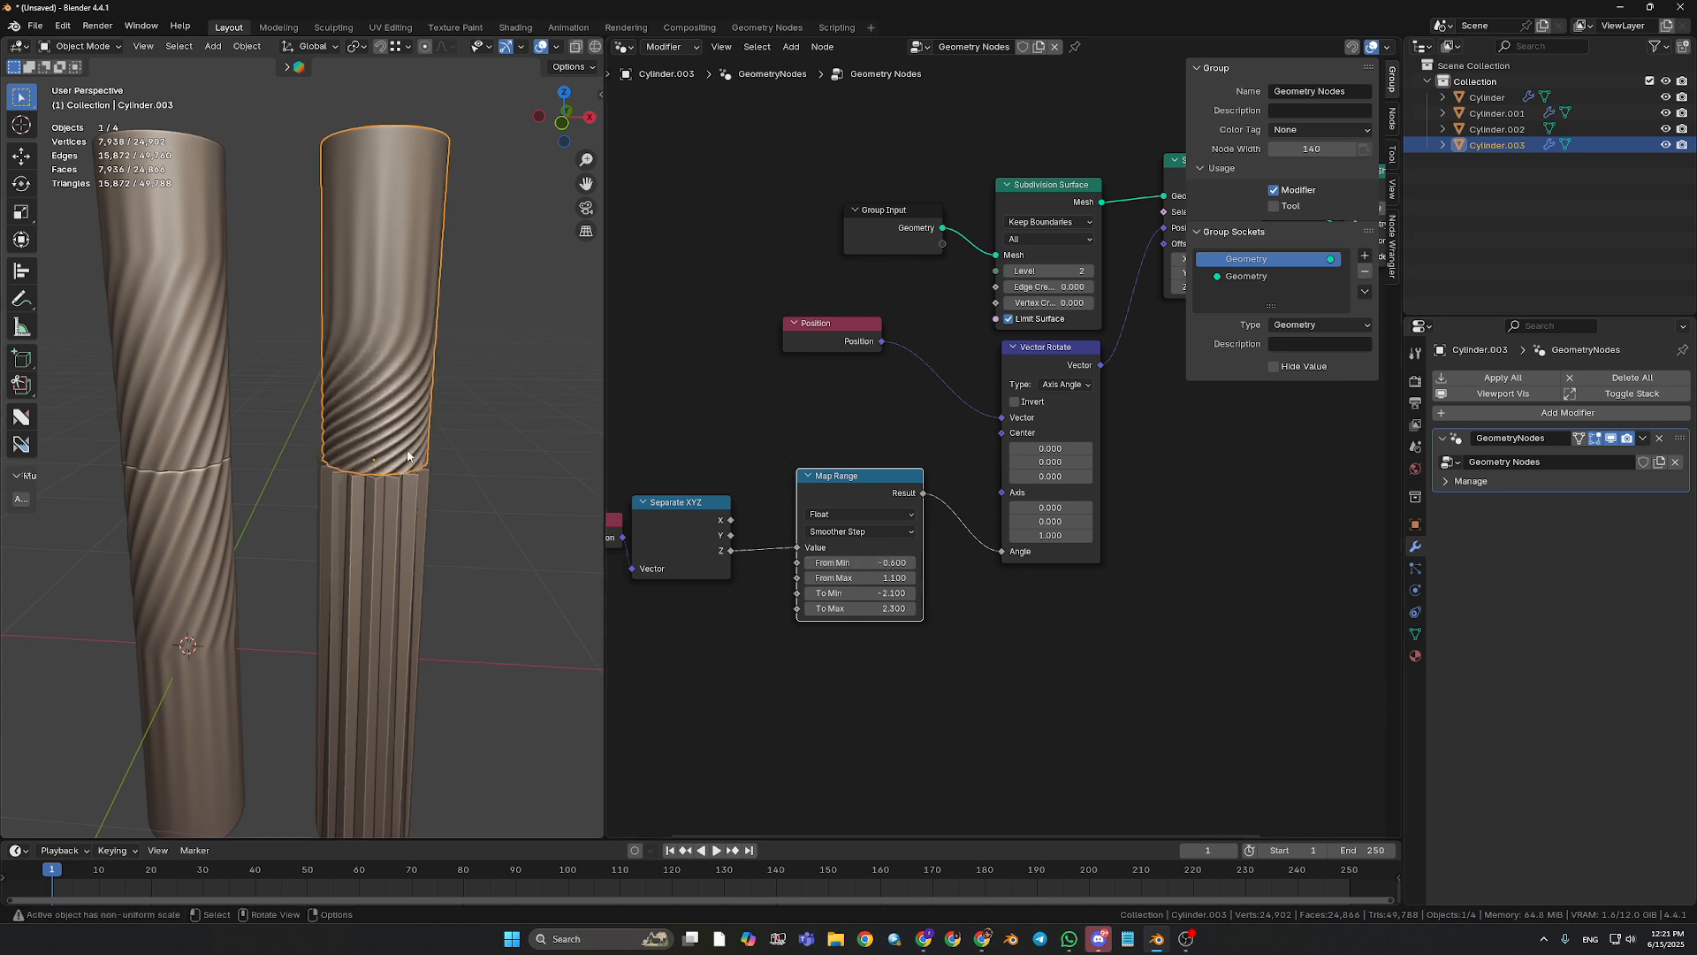
click(870, 564)
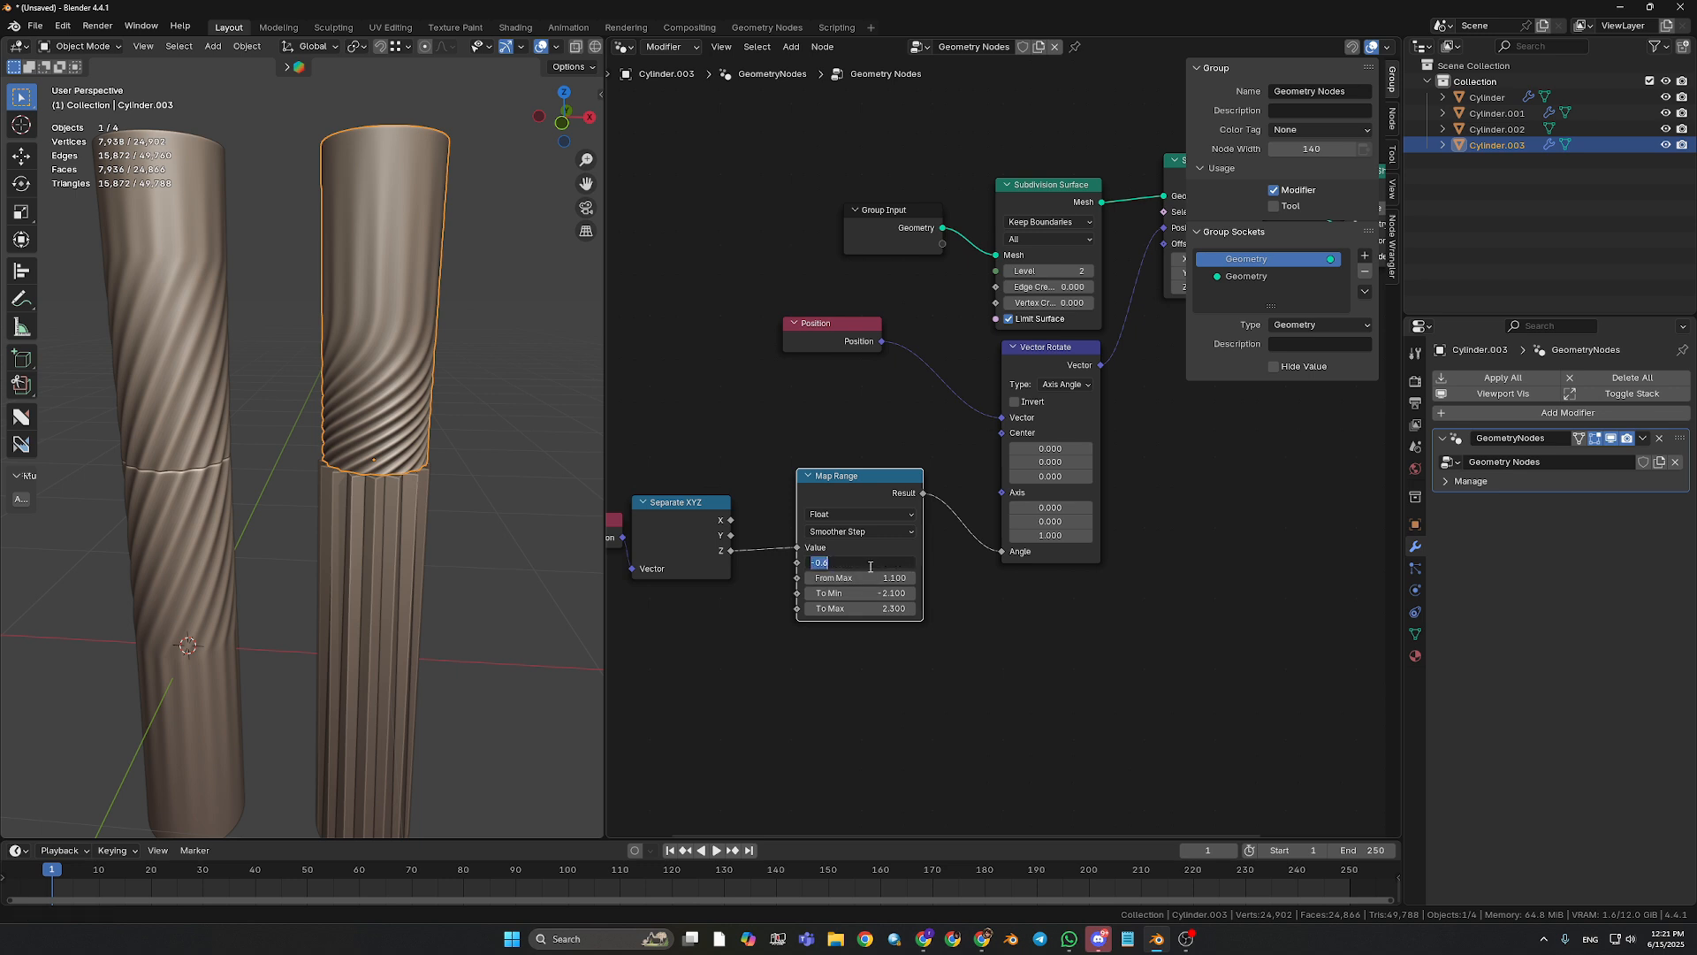
text(-0.7)
key(Return)
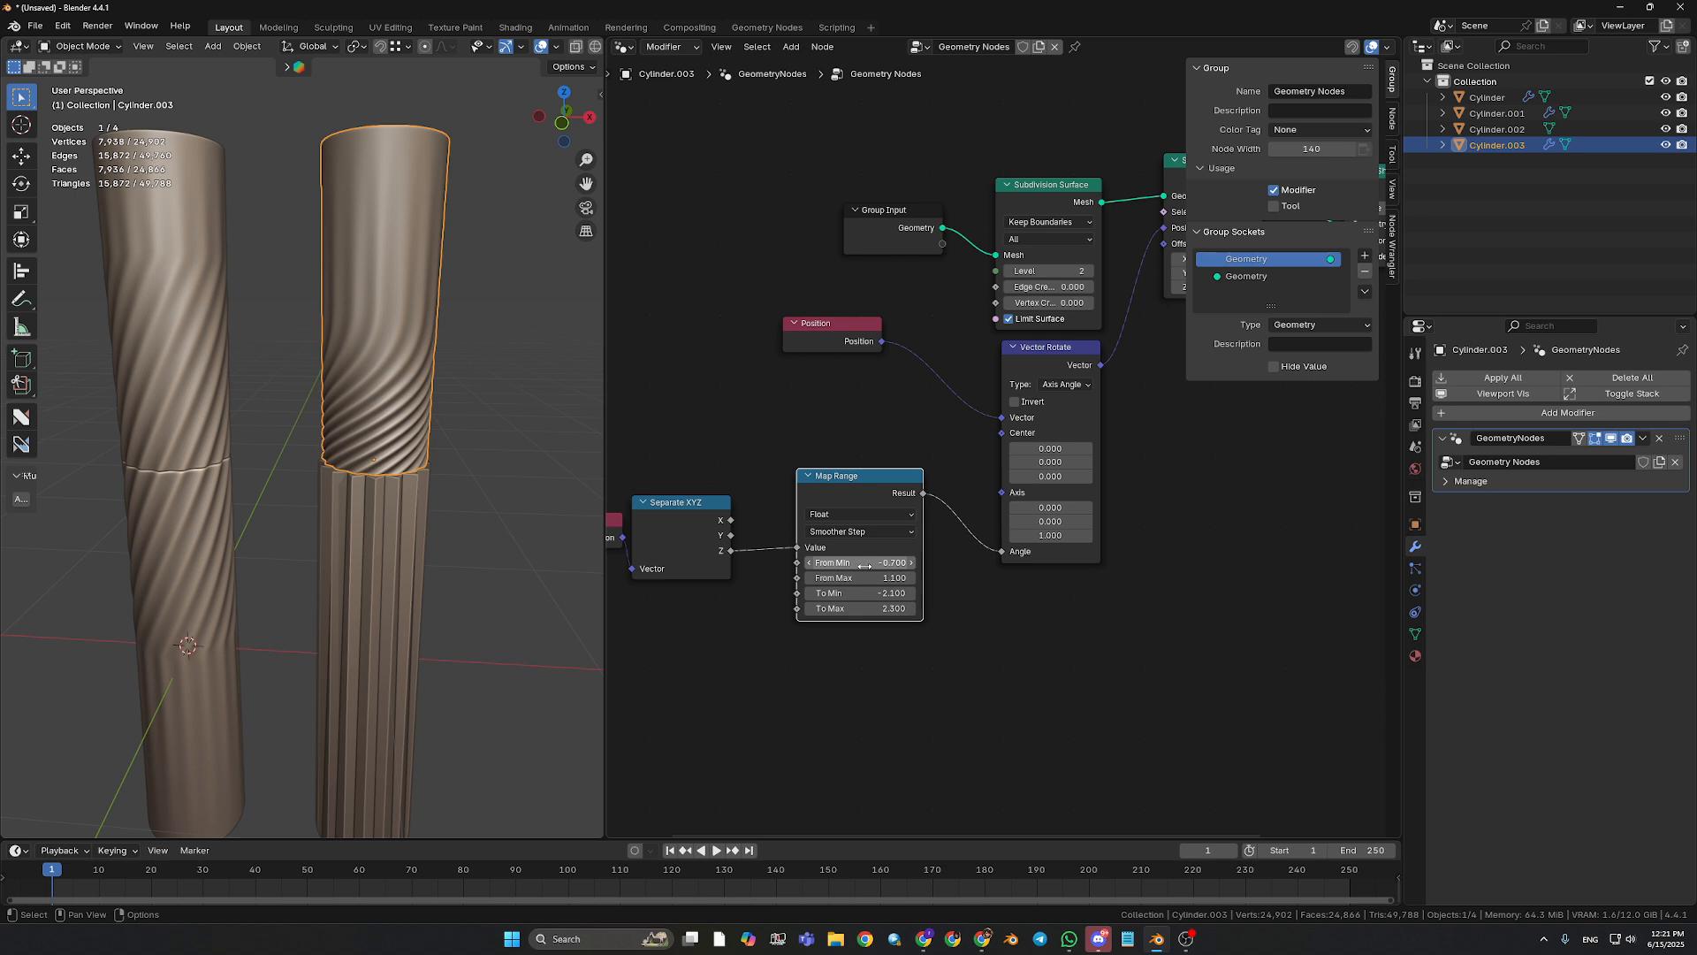
- Raise Map Range's From Max to 2
drag(865, 577, 907, 577)
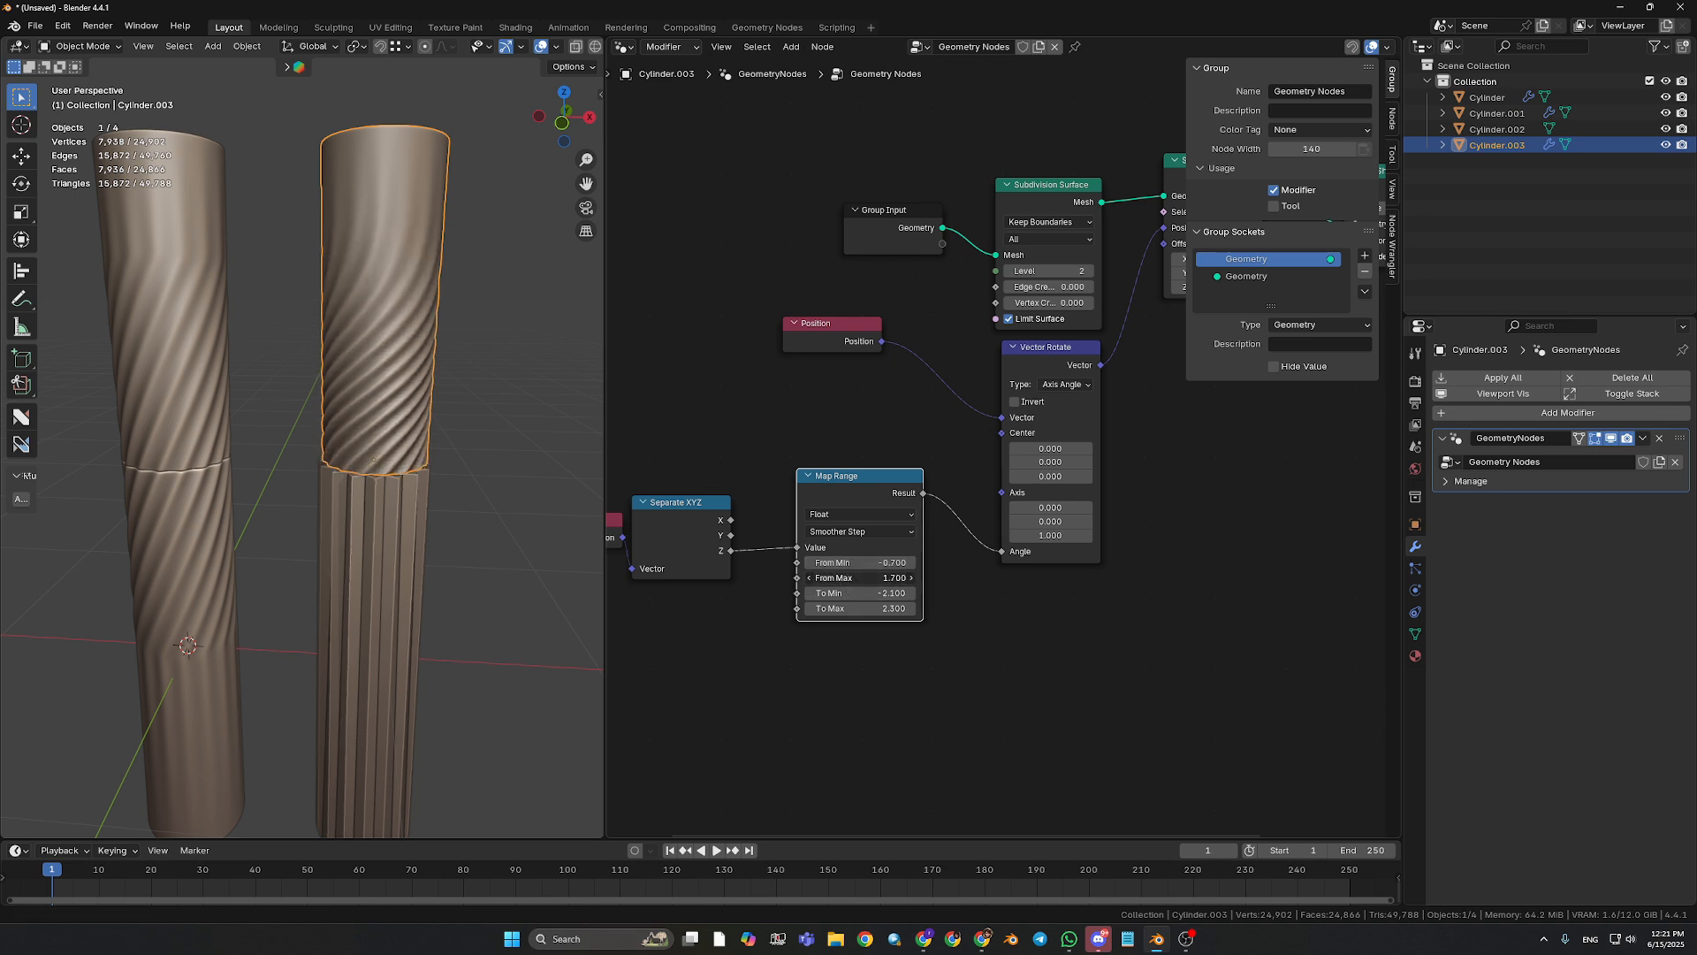
drag(906, 577, 920, 578)
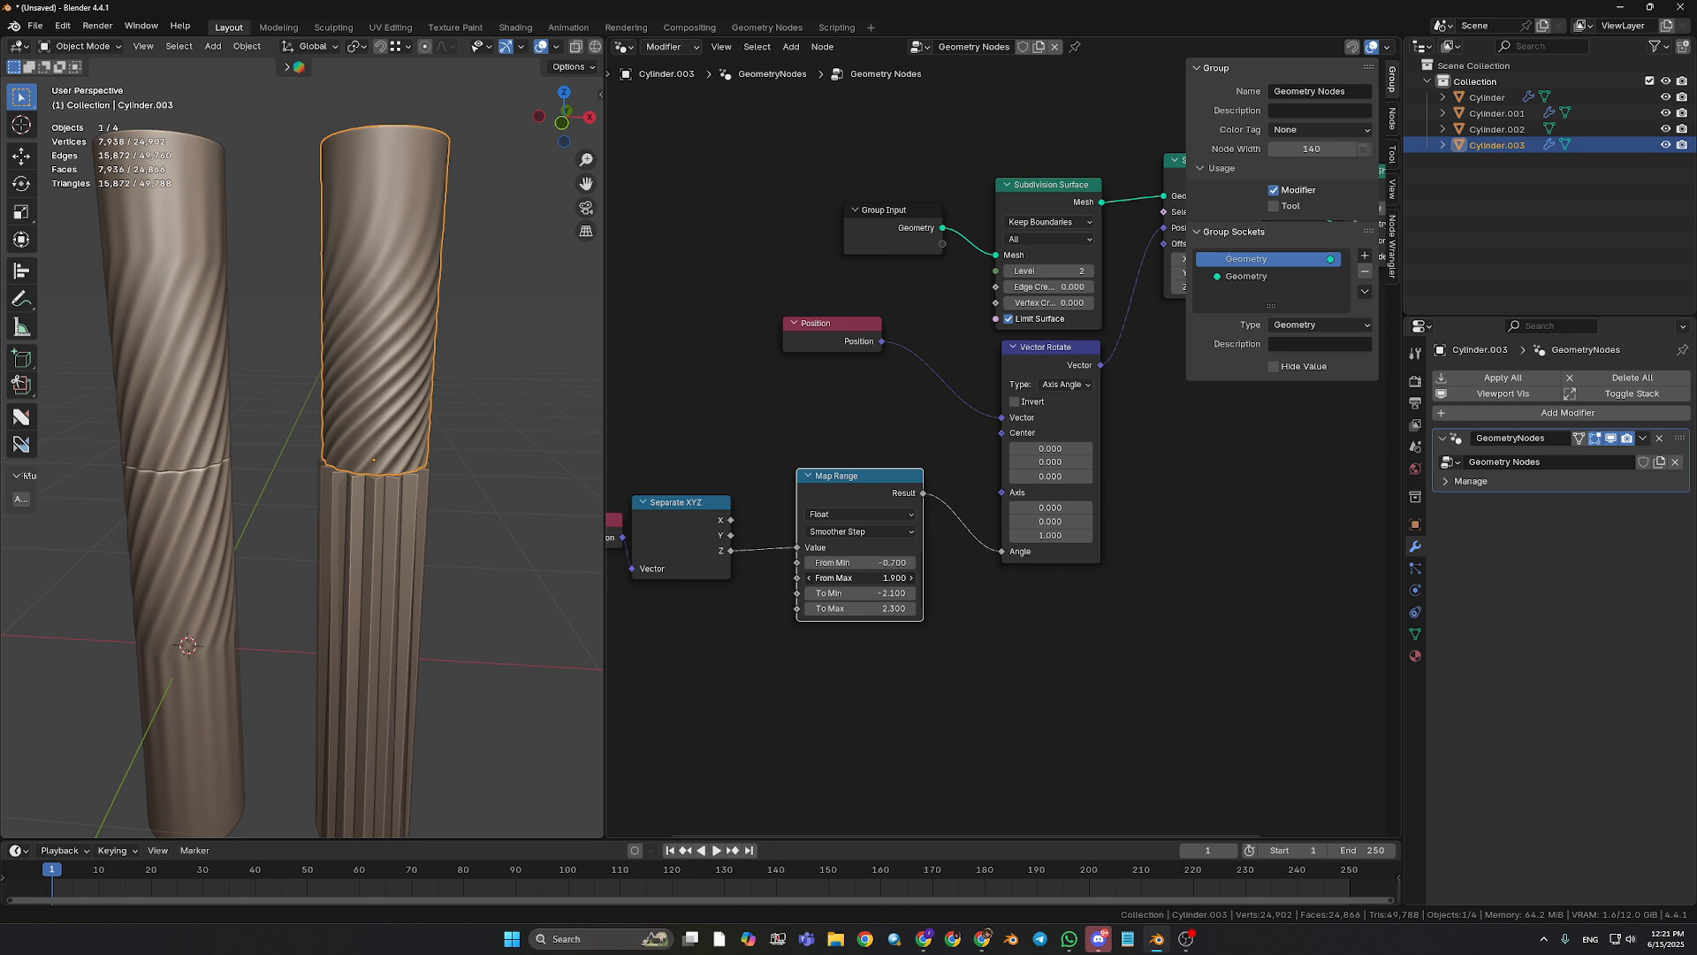
click(862, 579)
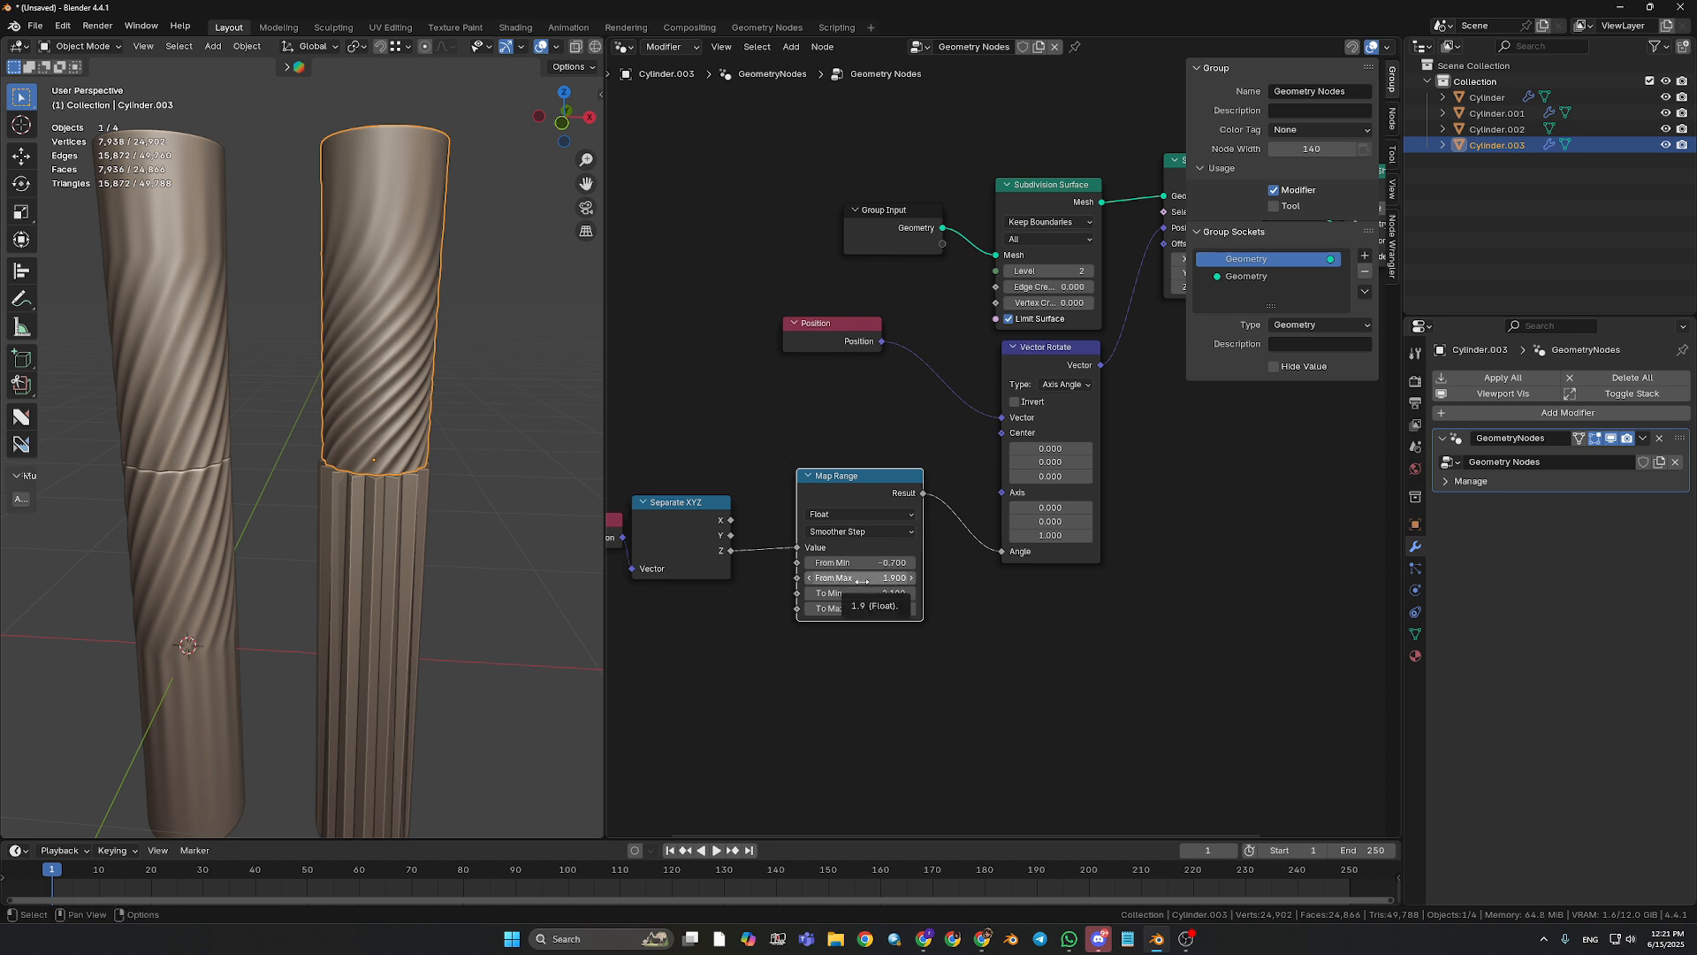
text(2)
key(Return)
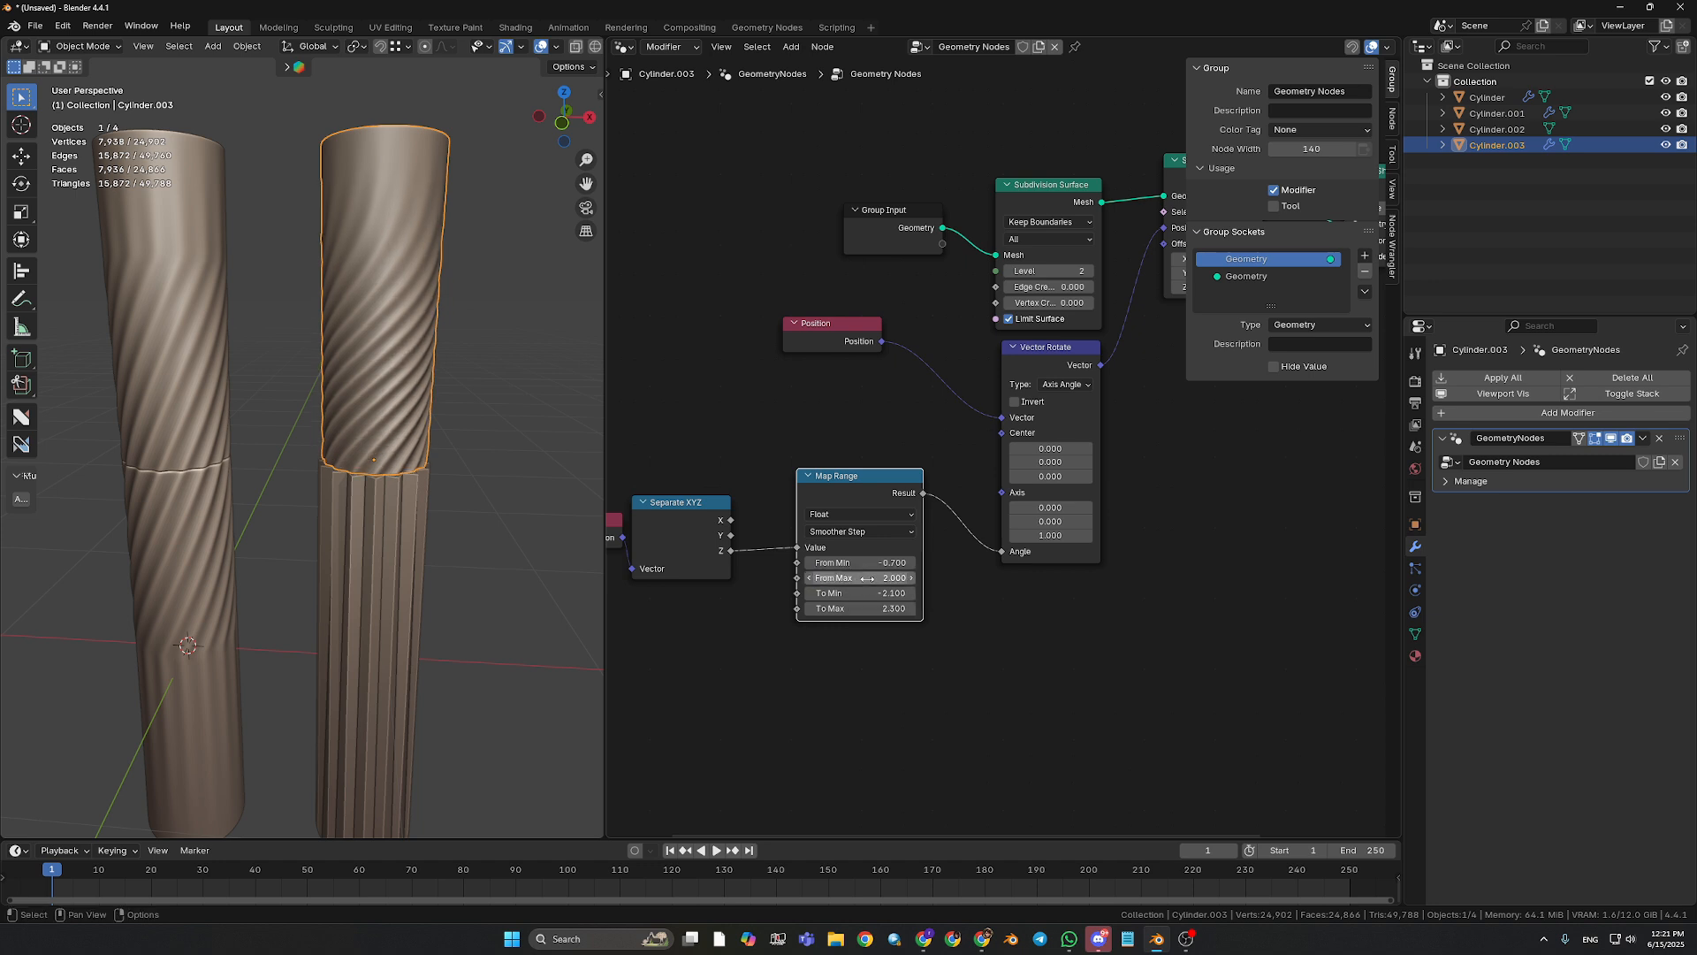
- Try a From Min of -0.8 on Map Range and return it to -0.7
middle_drag(722, 633, 744, 612)
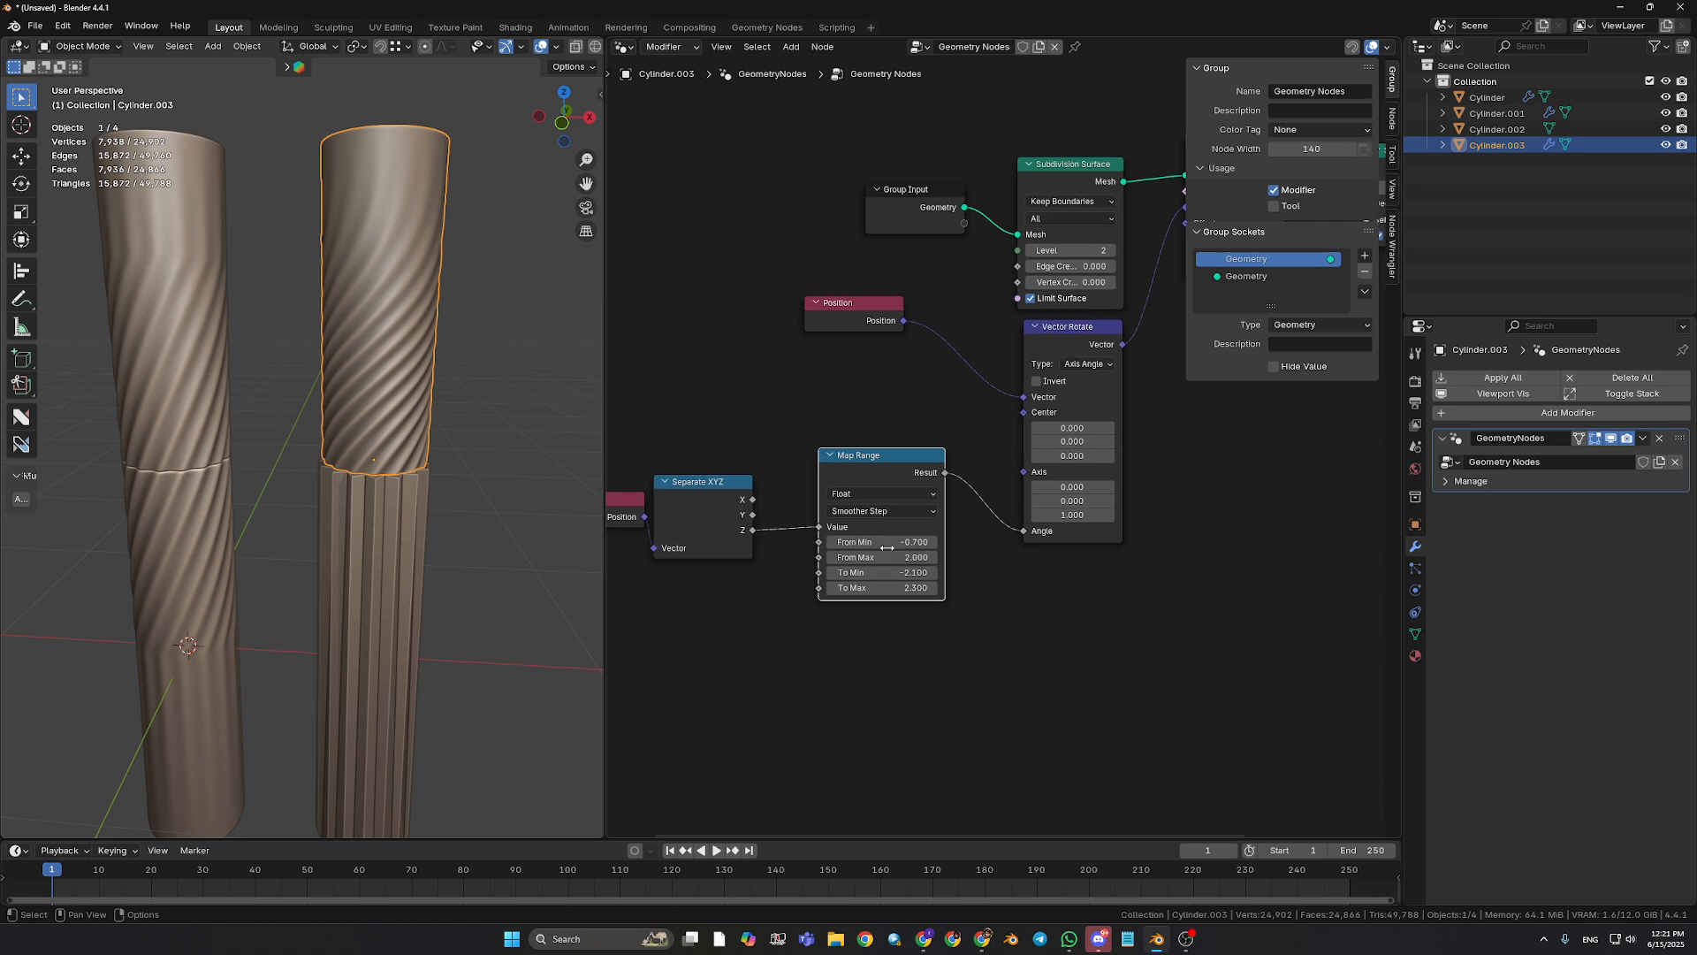
click(888, 544)
text(0)
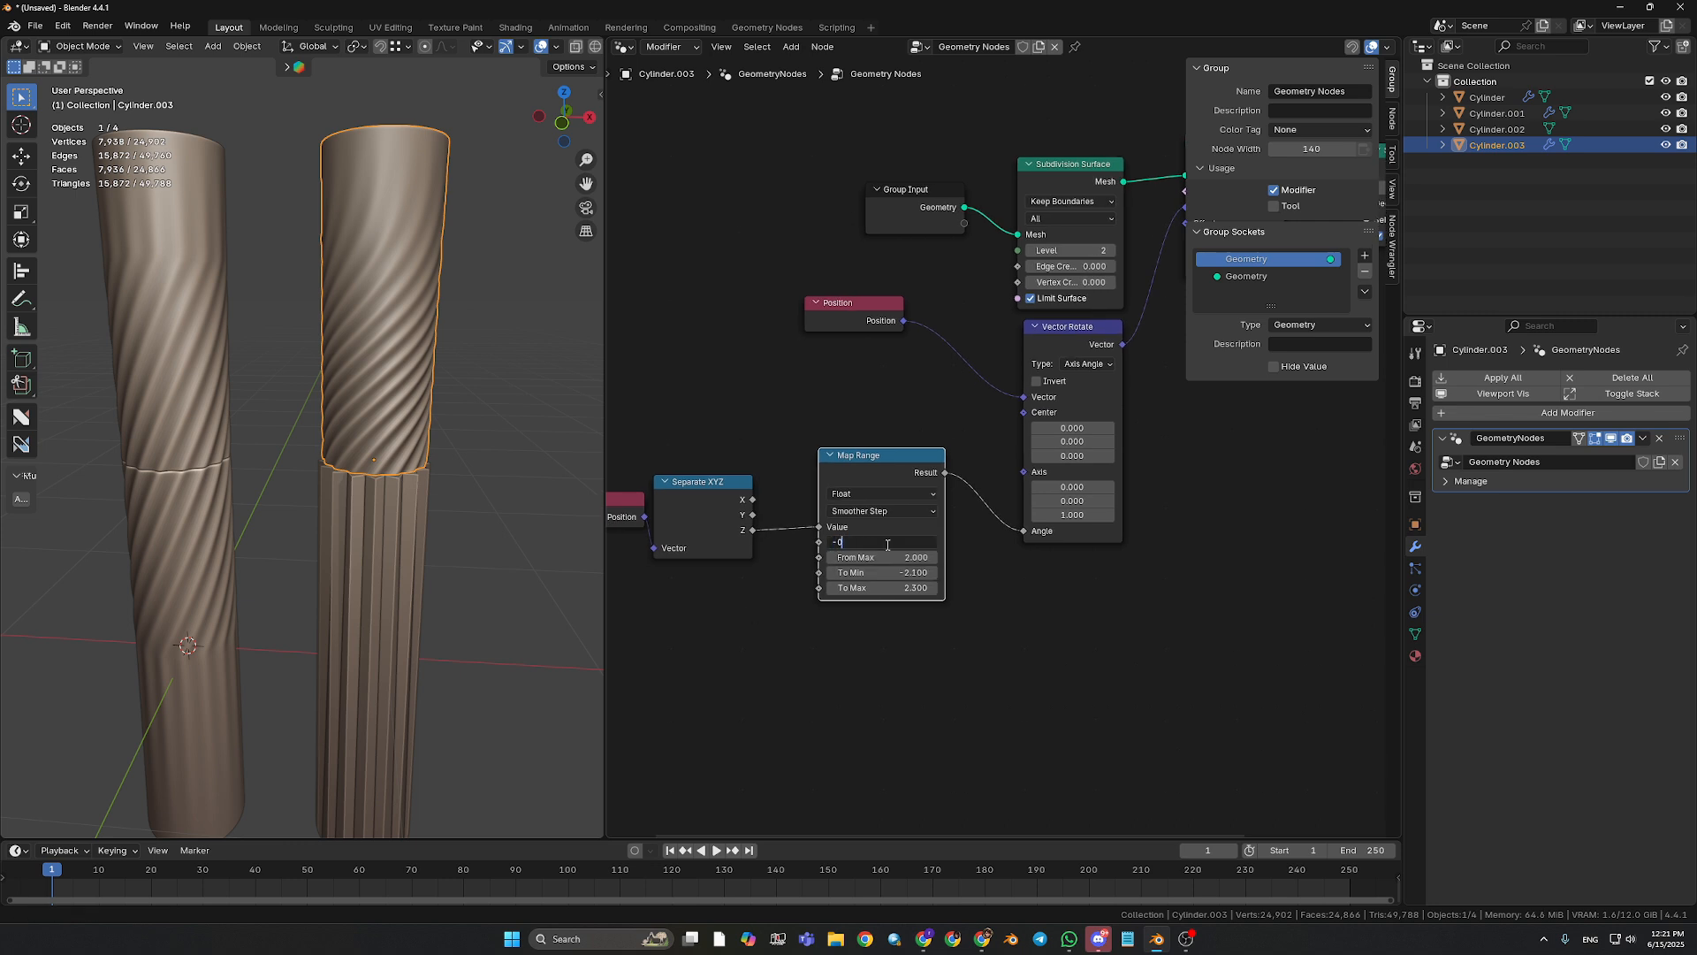
text(.8)
key(Return)
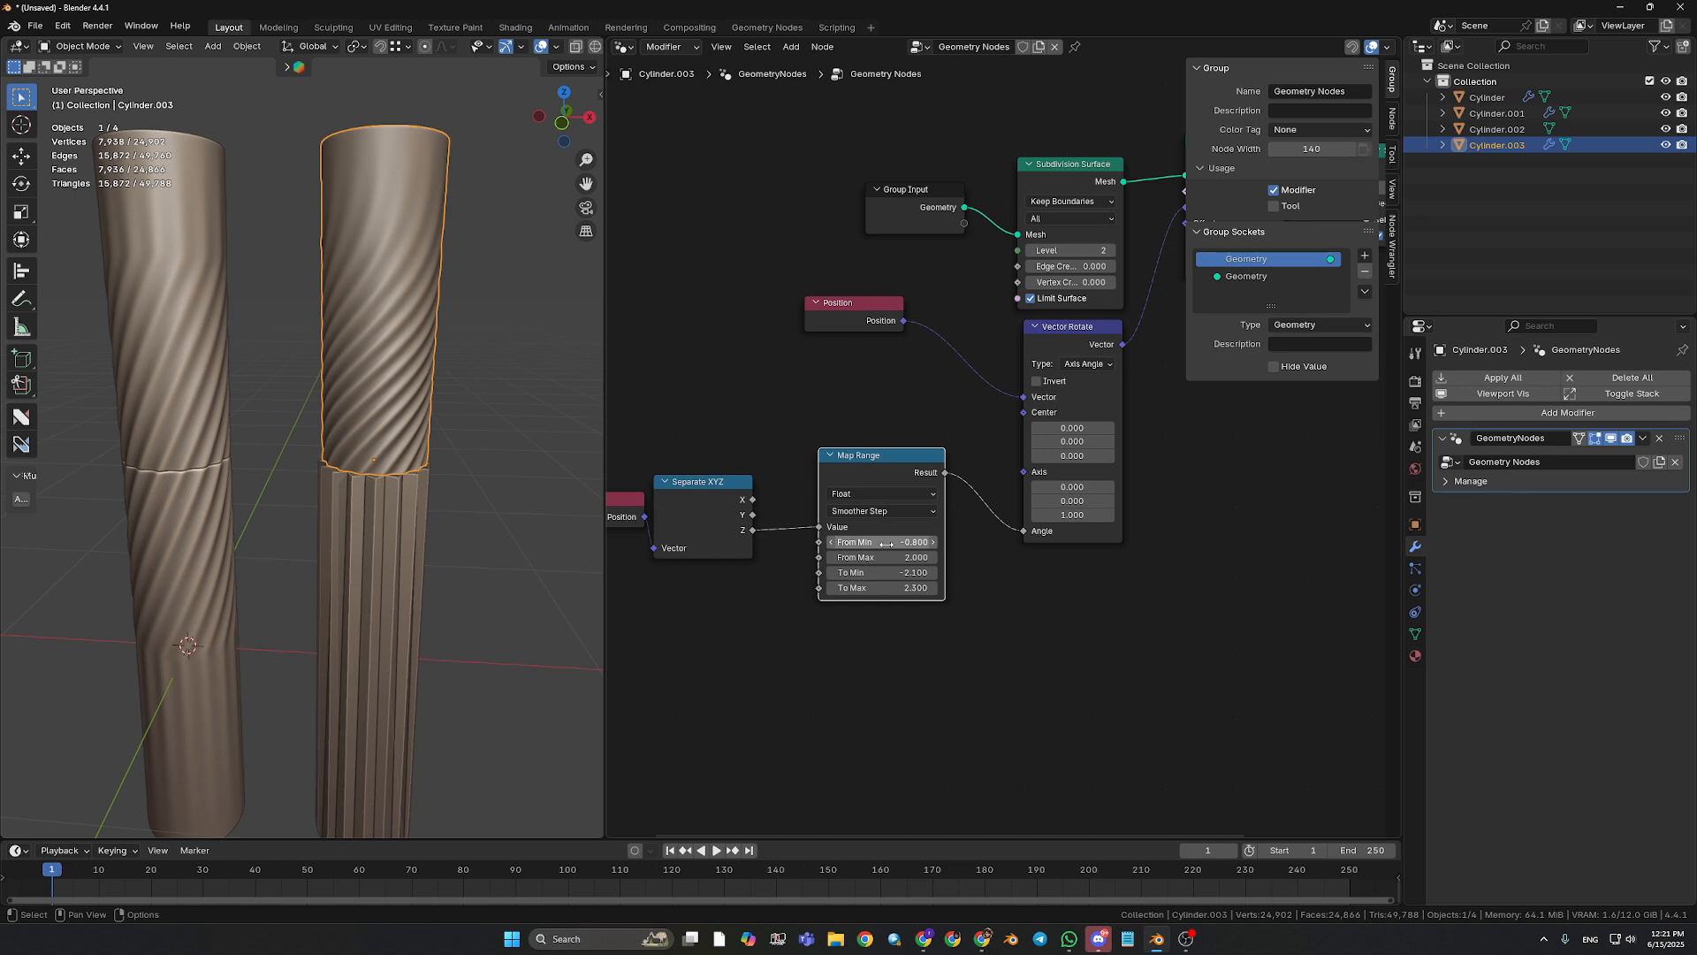
click(887, 543)
text(-)
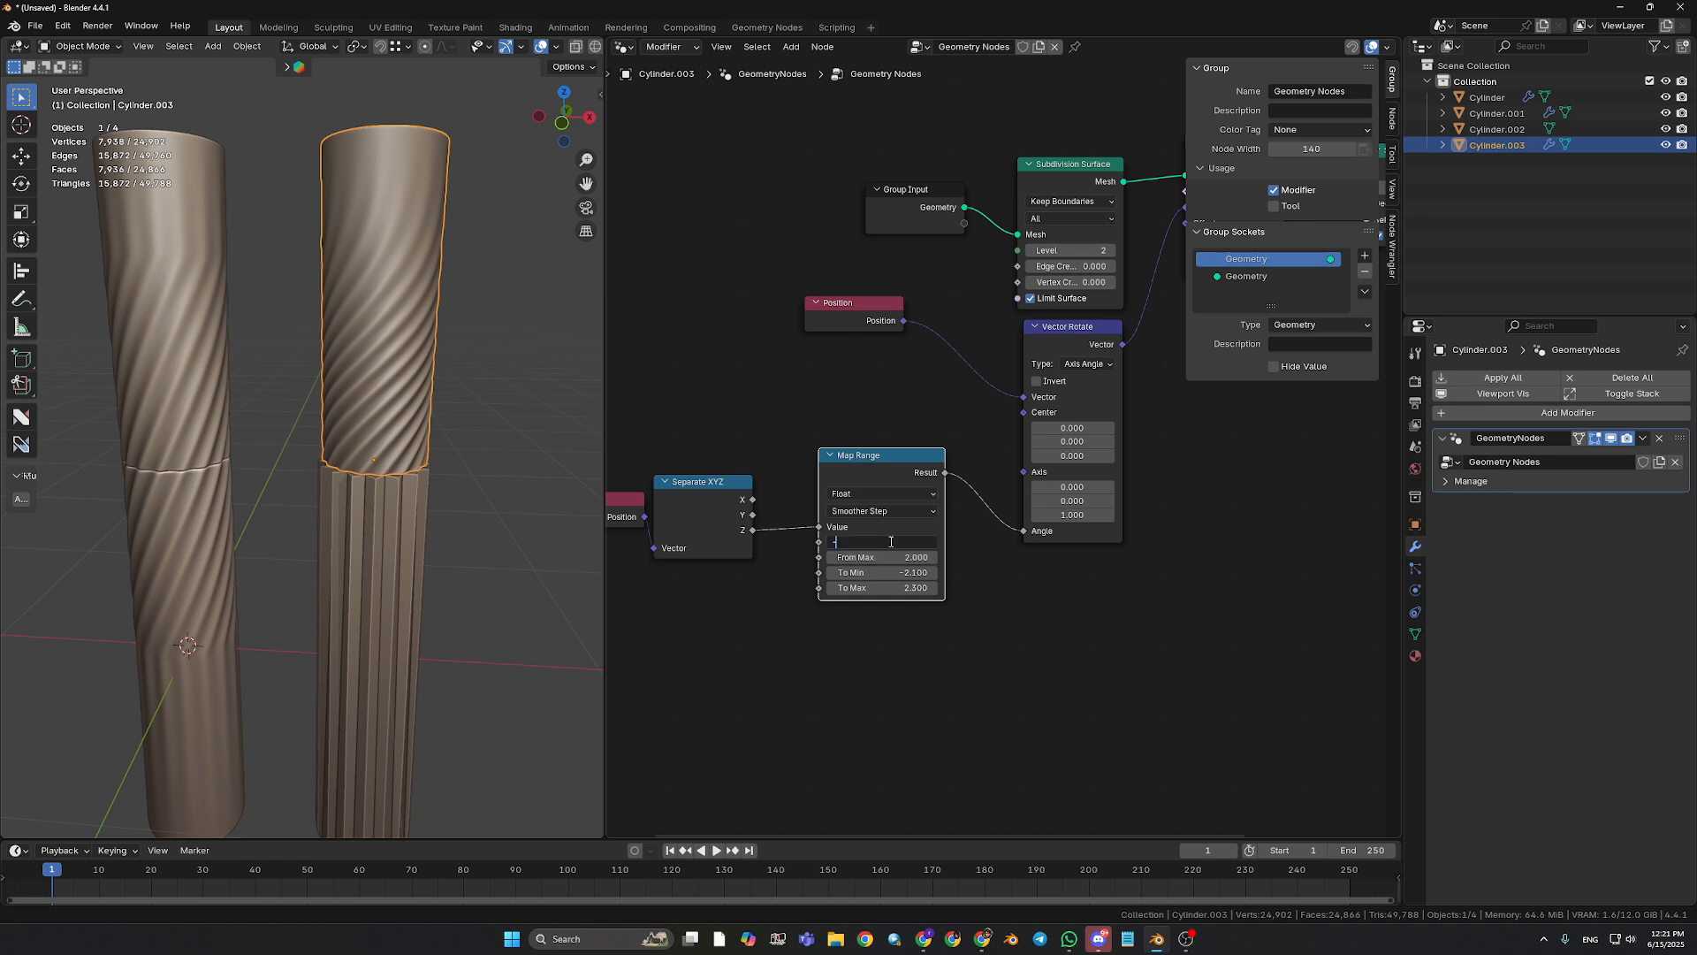
text(0.7)
key(Return)
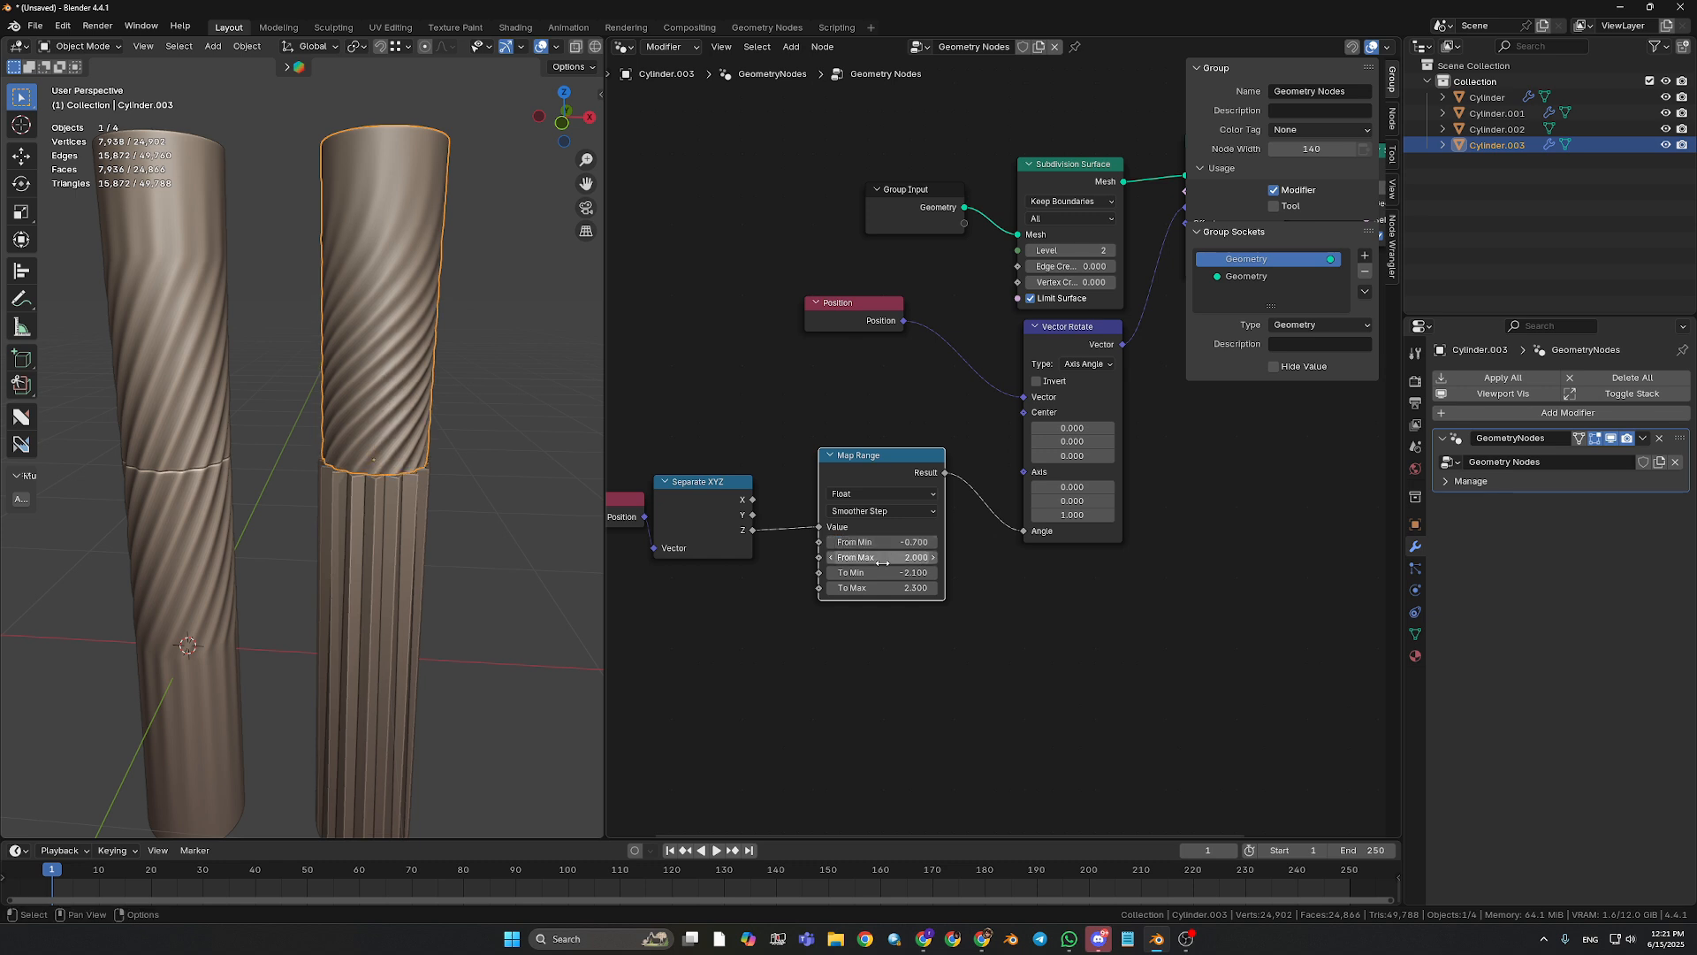
- Set Map Range's To Min to -3.8, From Min to -1 and From Max to 1.5
drag(875, 575, 797, 575)
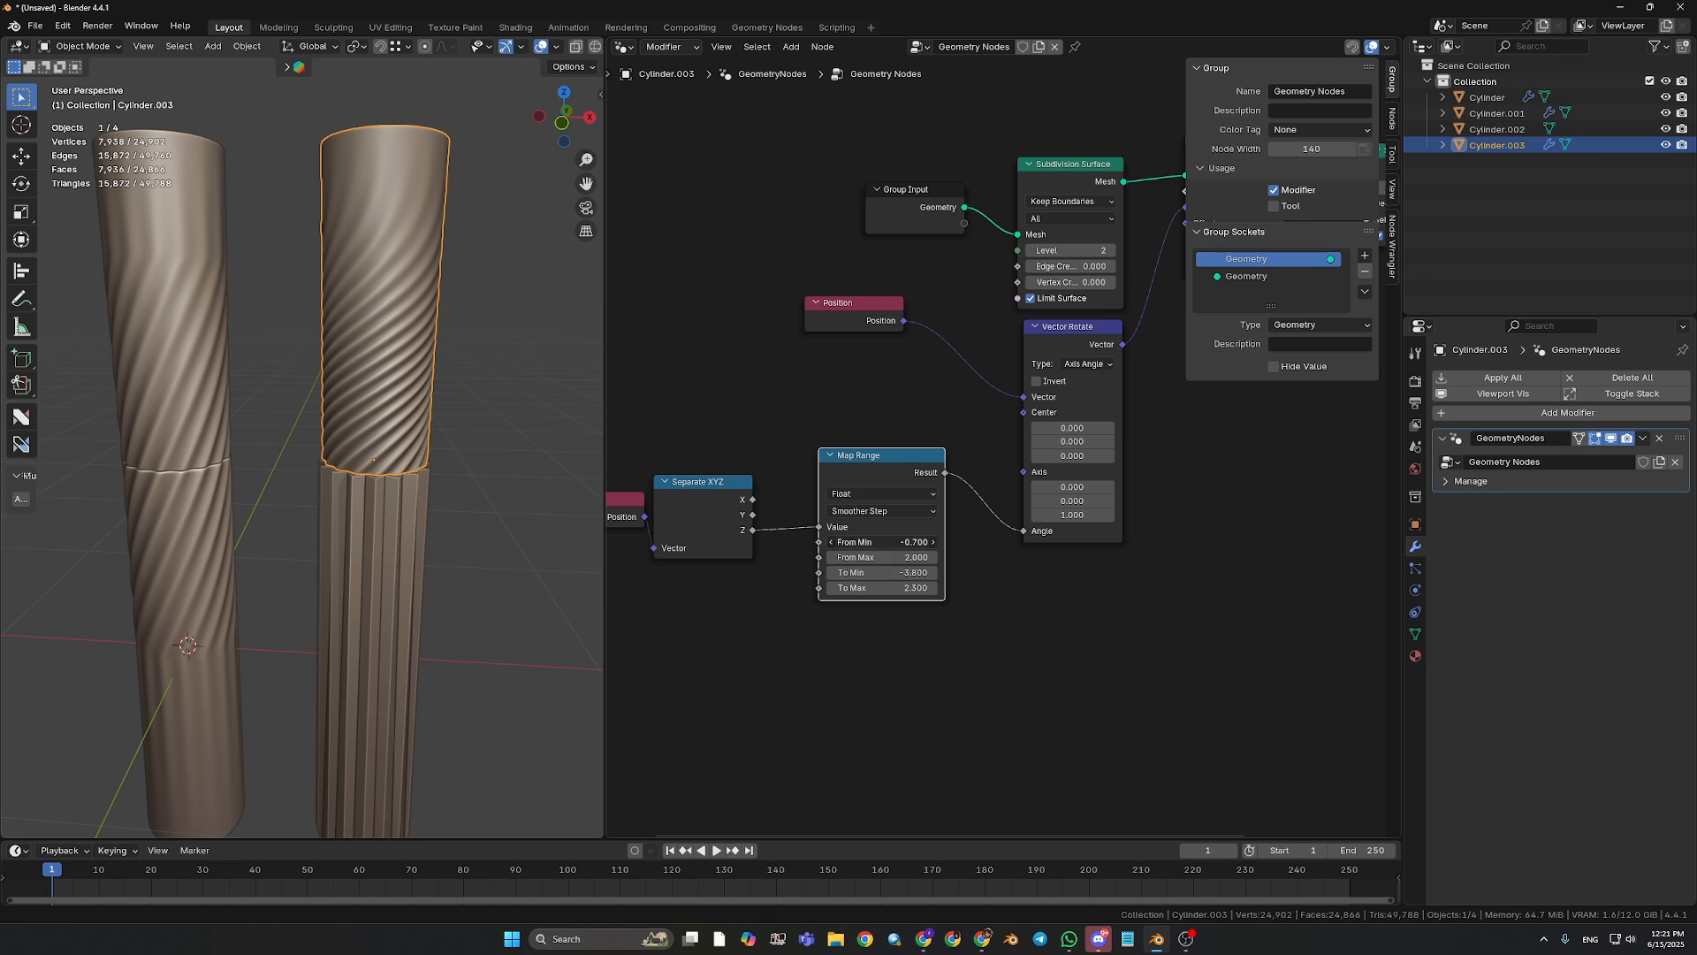
mouse_move(879, 542)
mouse_down()
mouse_move(862, 542)
mouse_move(902, 544)
mouse_up()
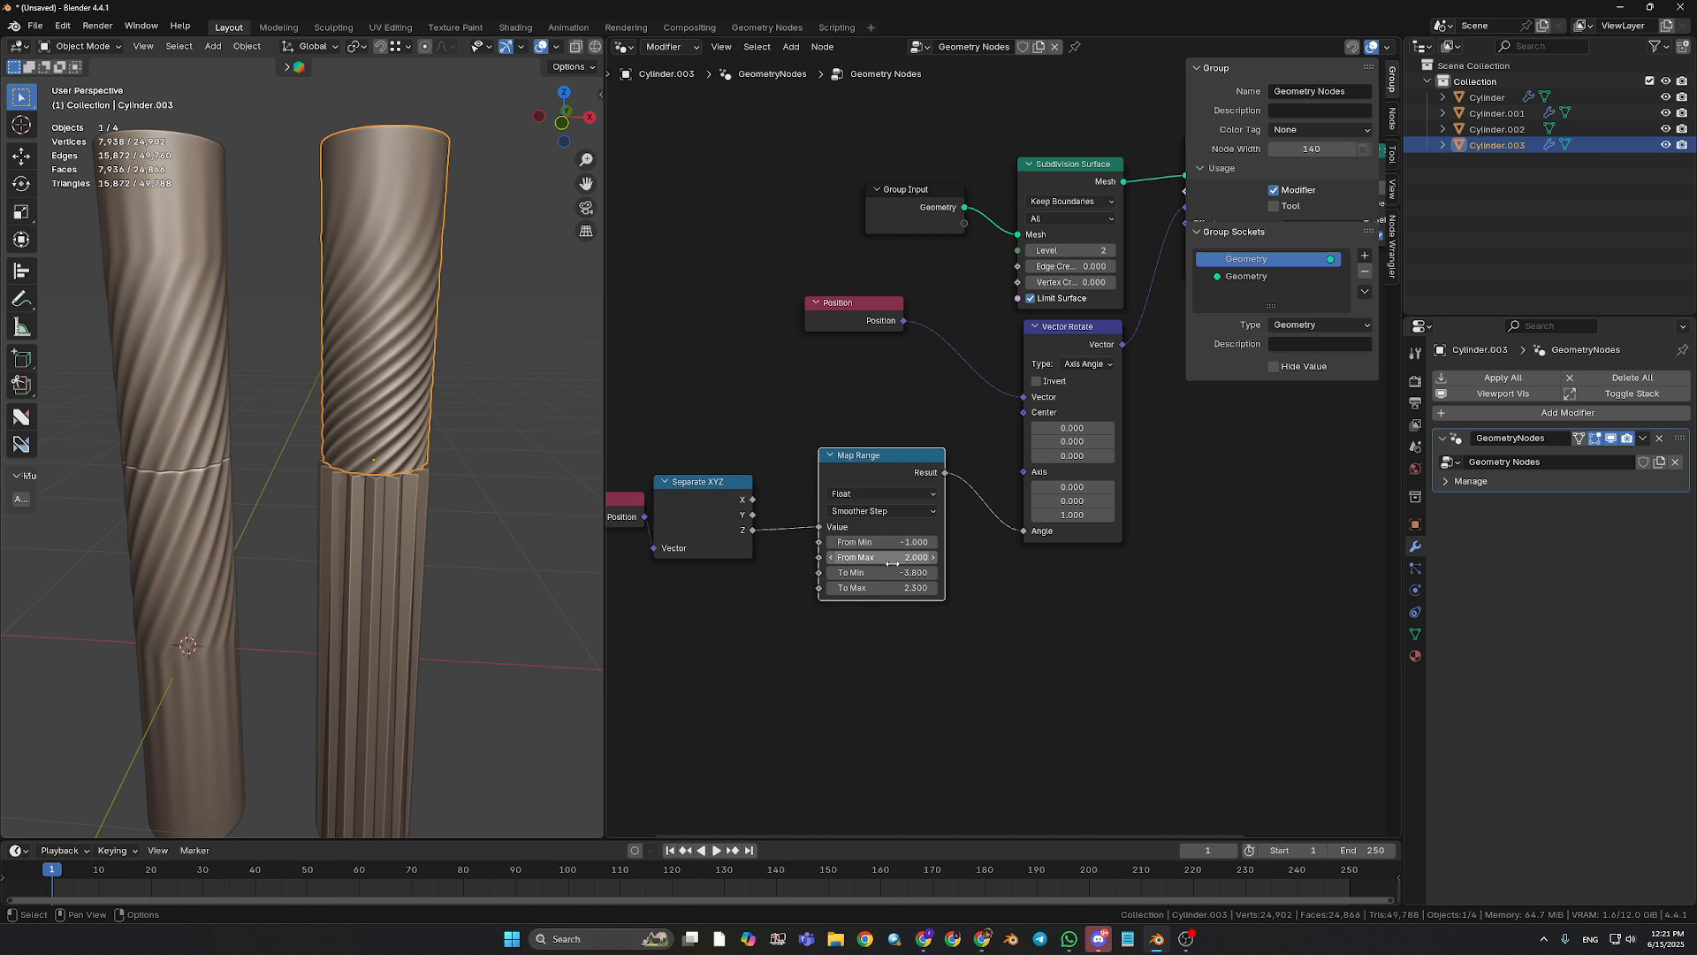
drag(883, 557, 829, 557)
click(894, 559)
text(1.5)
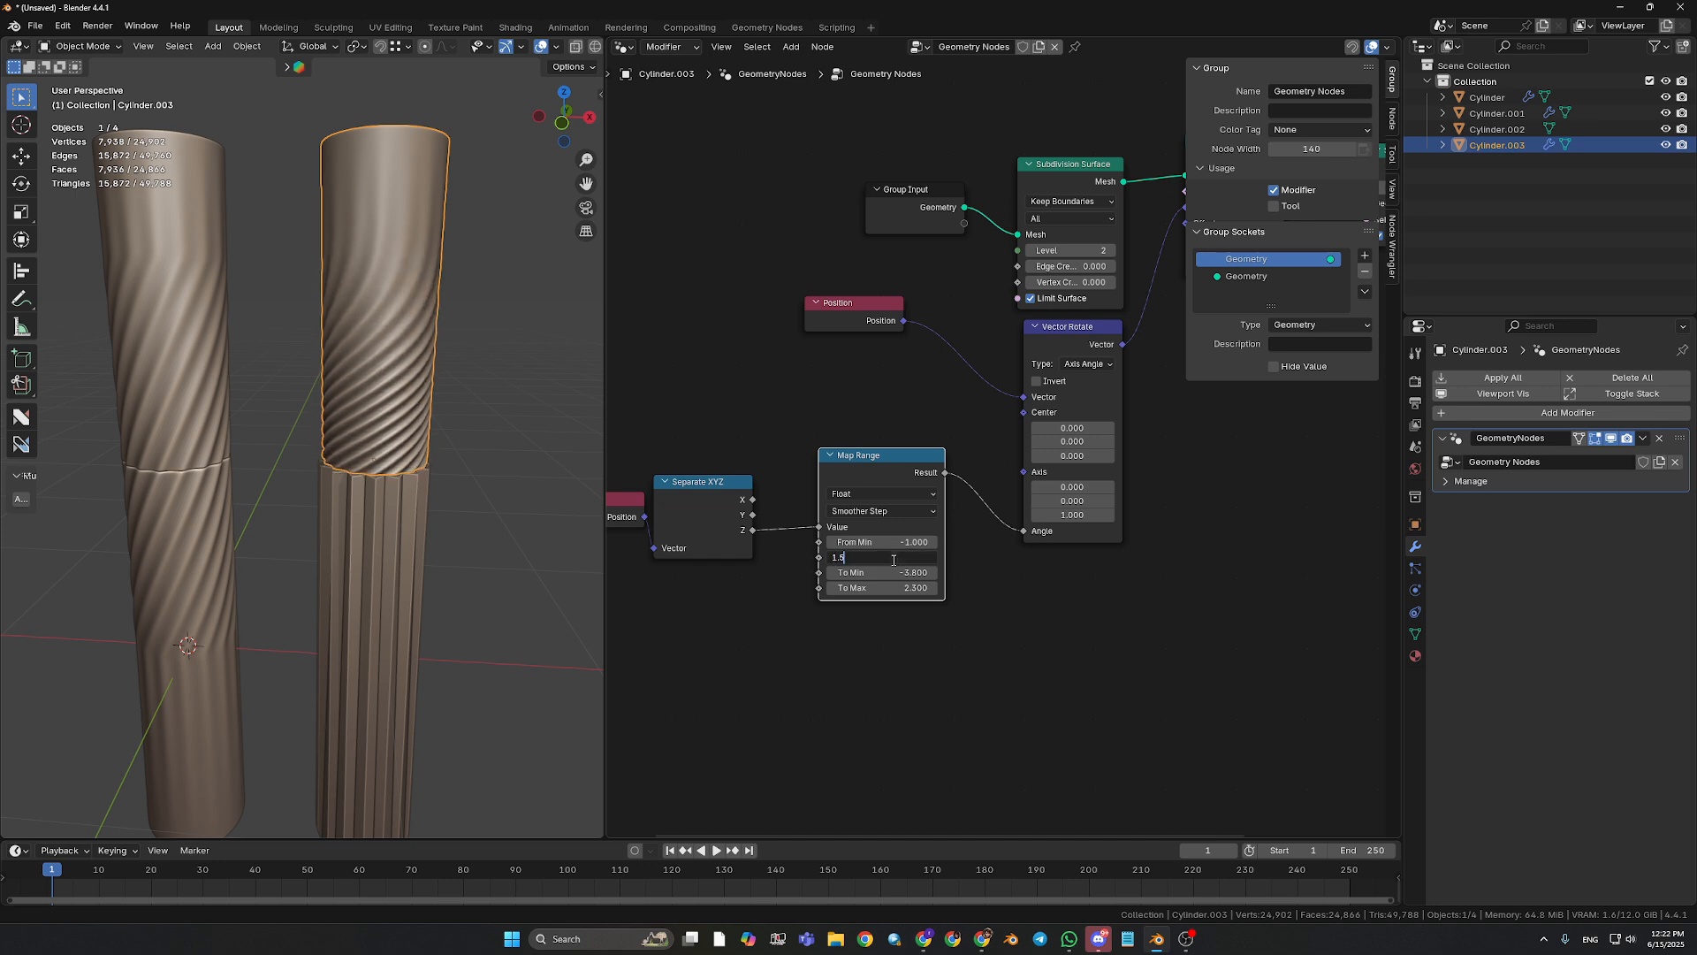
key(Return)
- Raise the Subdivision Surface node's Level to 3 and check the twisted flutes on the column
middle_drag(782, 610, 824, 588)
mouse_move(460, 501)
middle_down()
mouse_move(528, 466)
mouse_move(463, 494)
middle_up()
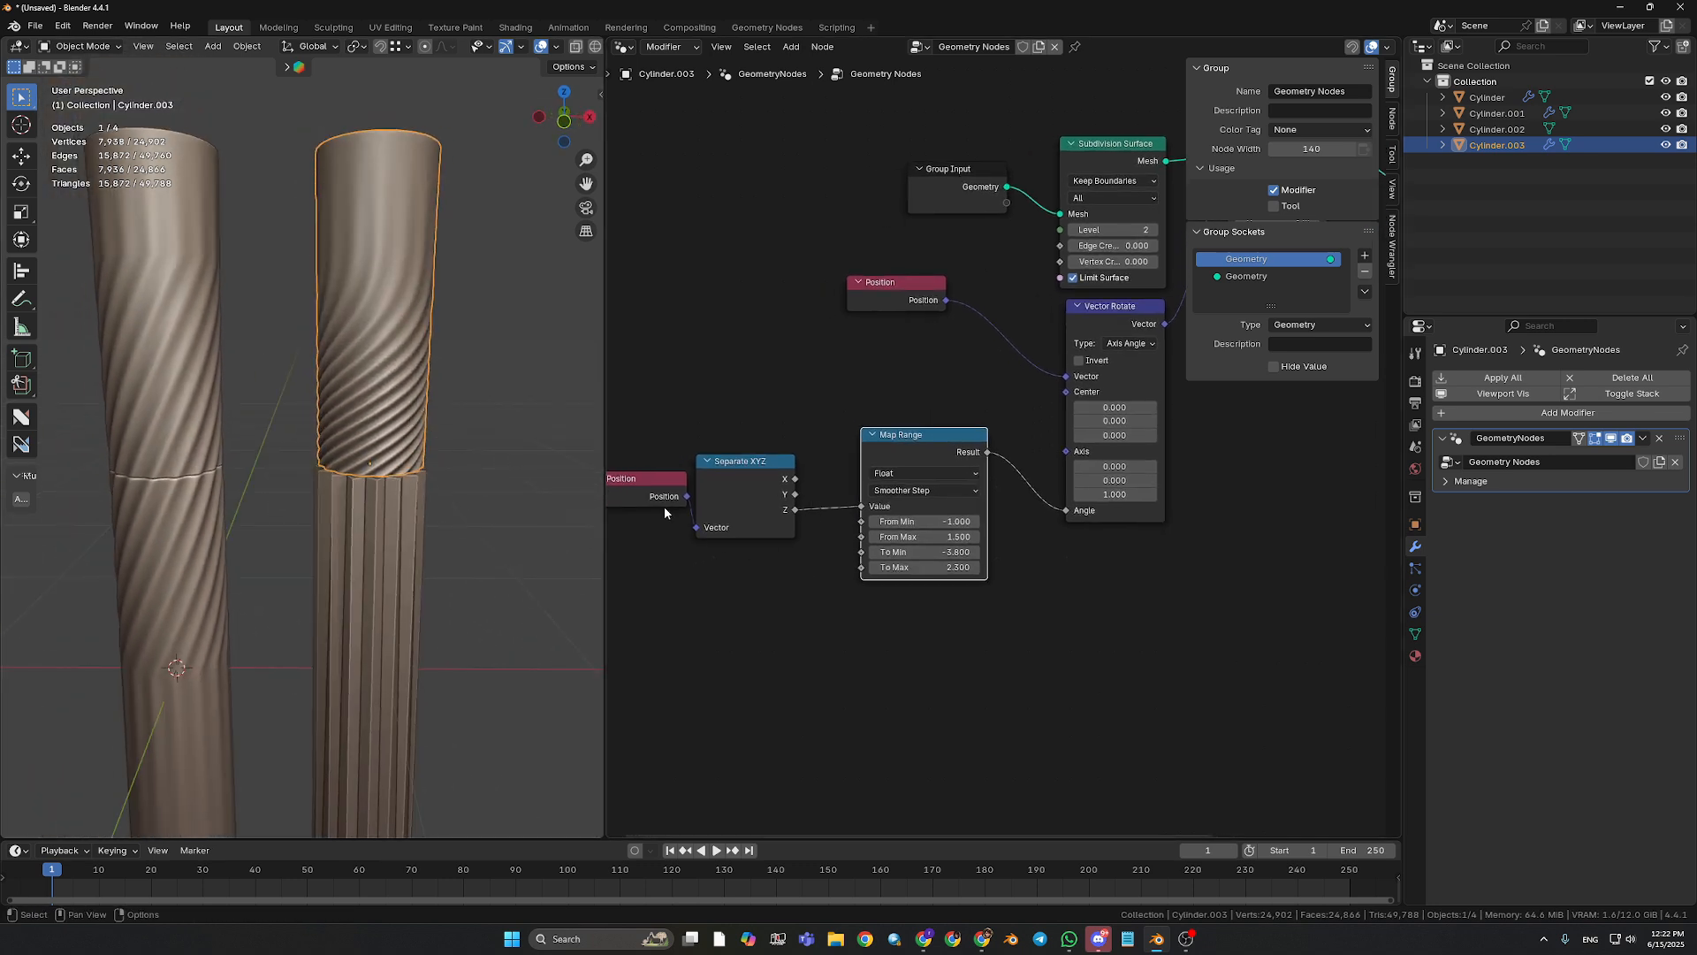
right_click(392, 363)
middle_drag(761, 634, 742, 637)
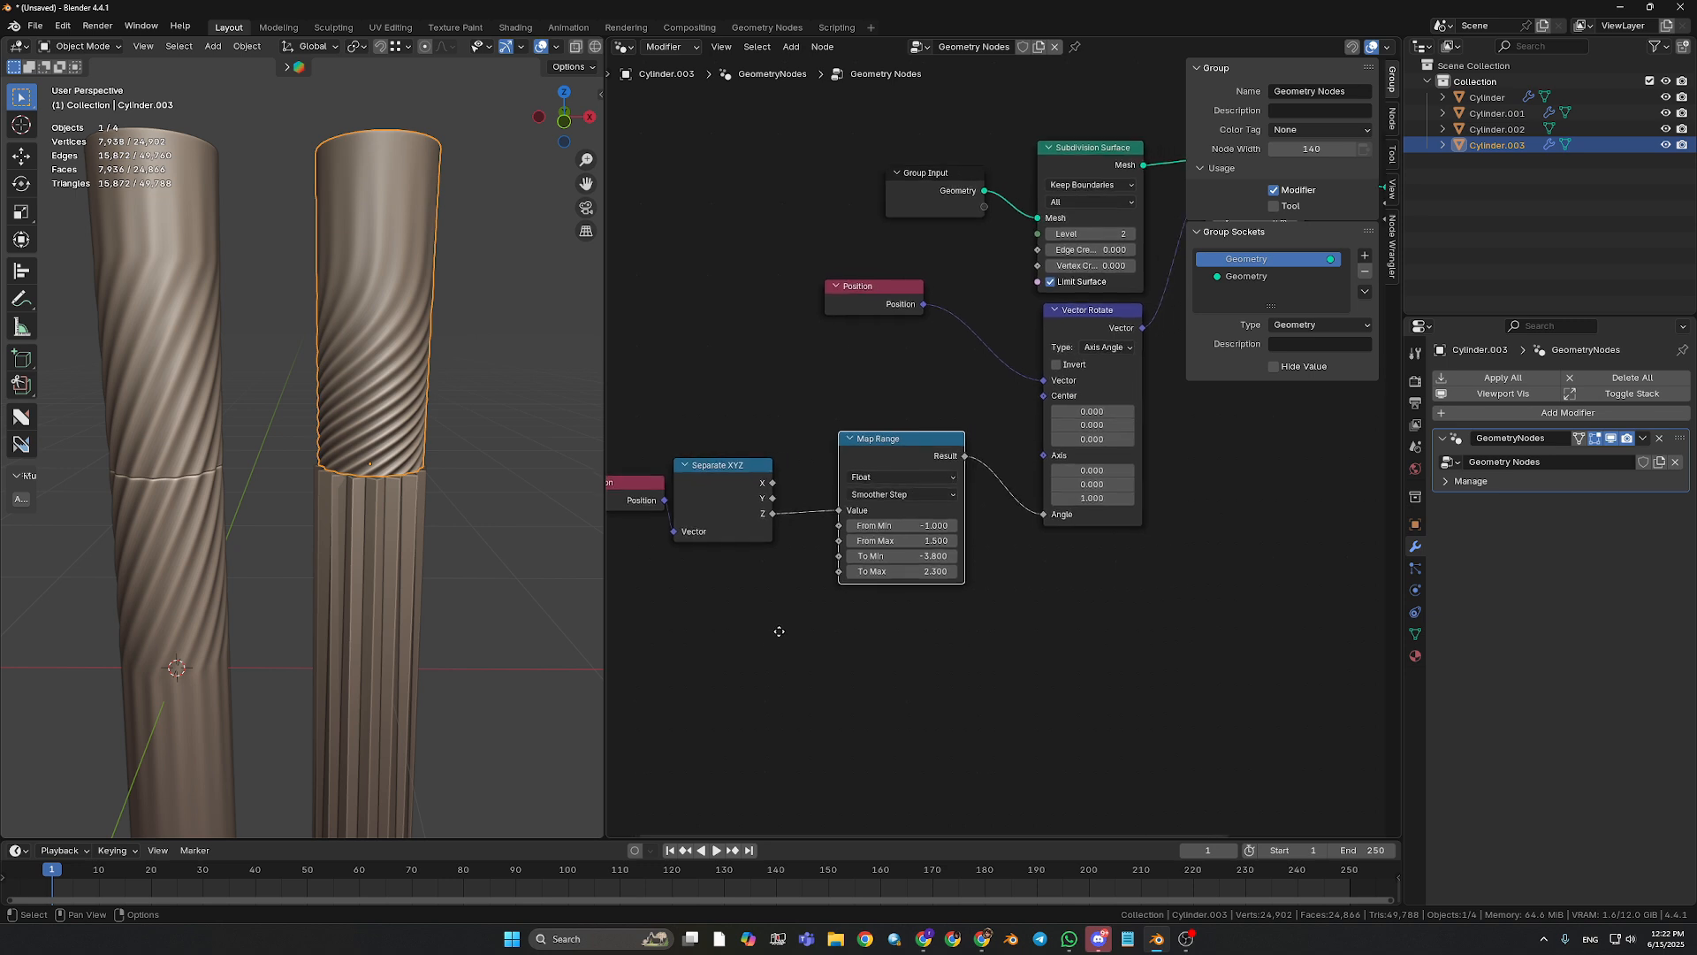
middle_drag(909, 641, 847, 676)
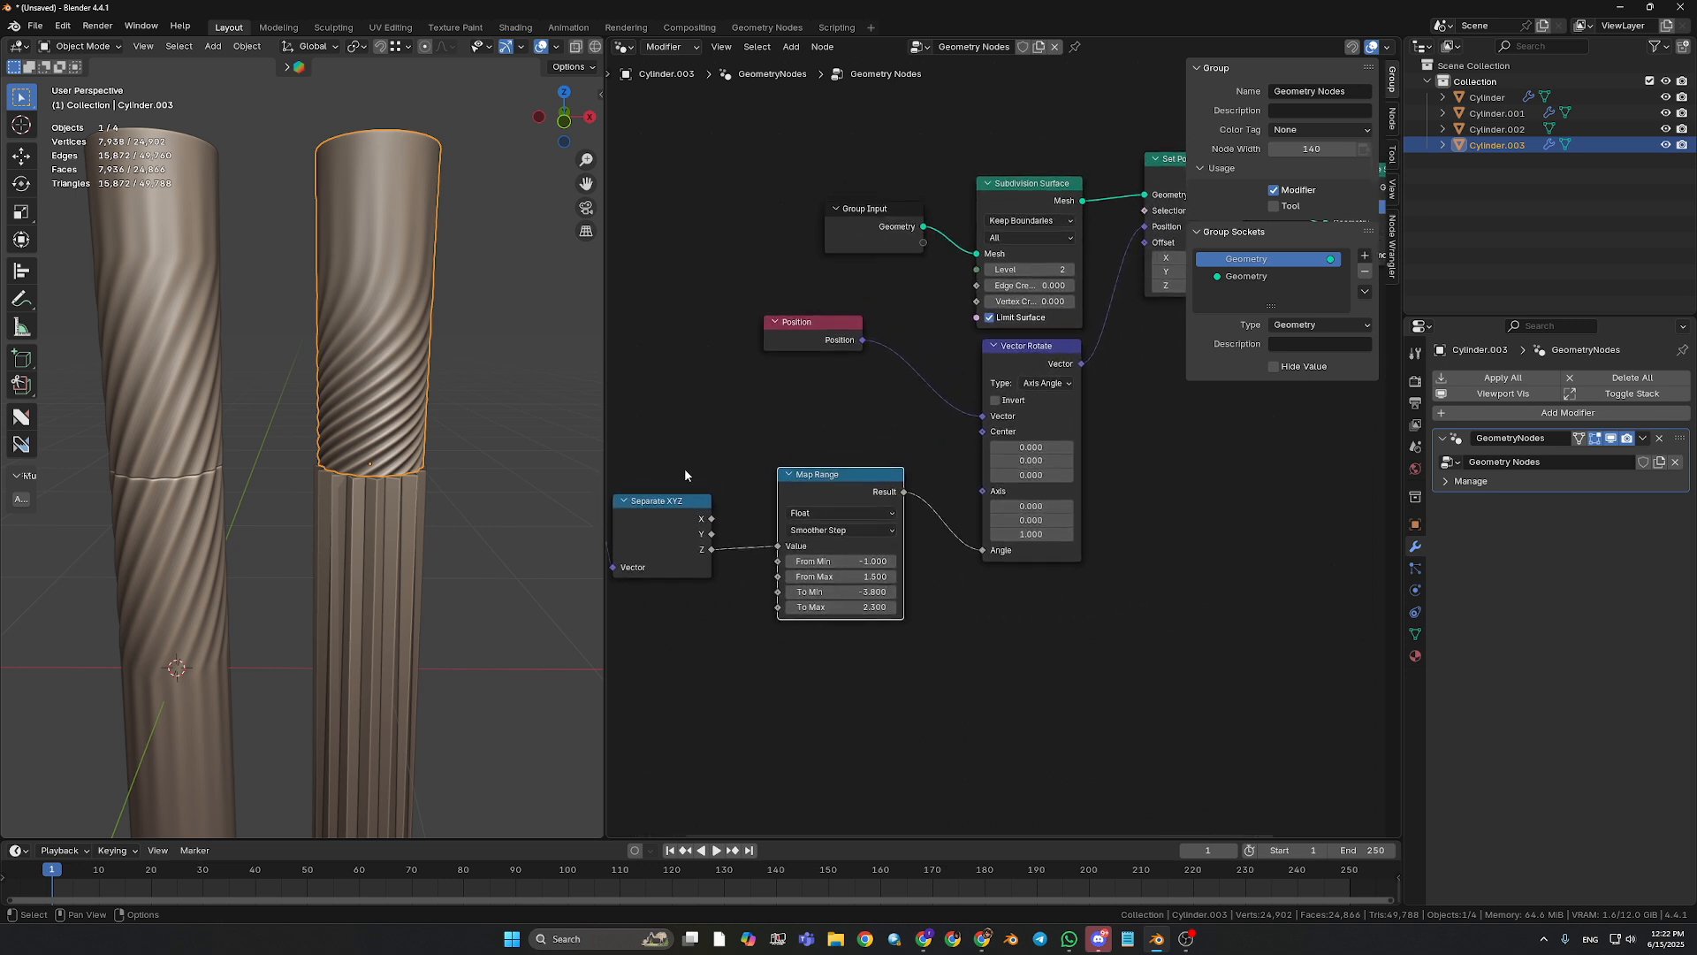
middle_drag(920, 425, 881, 455)
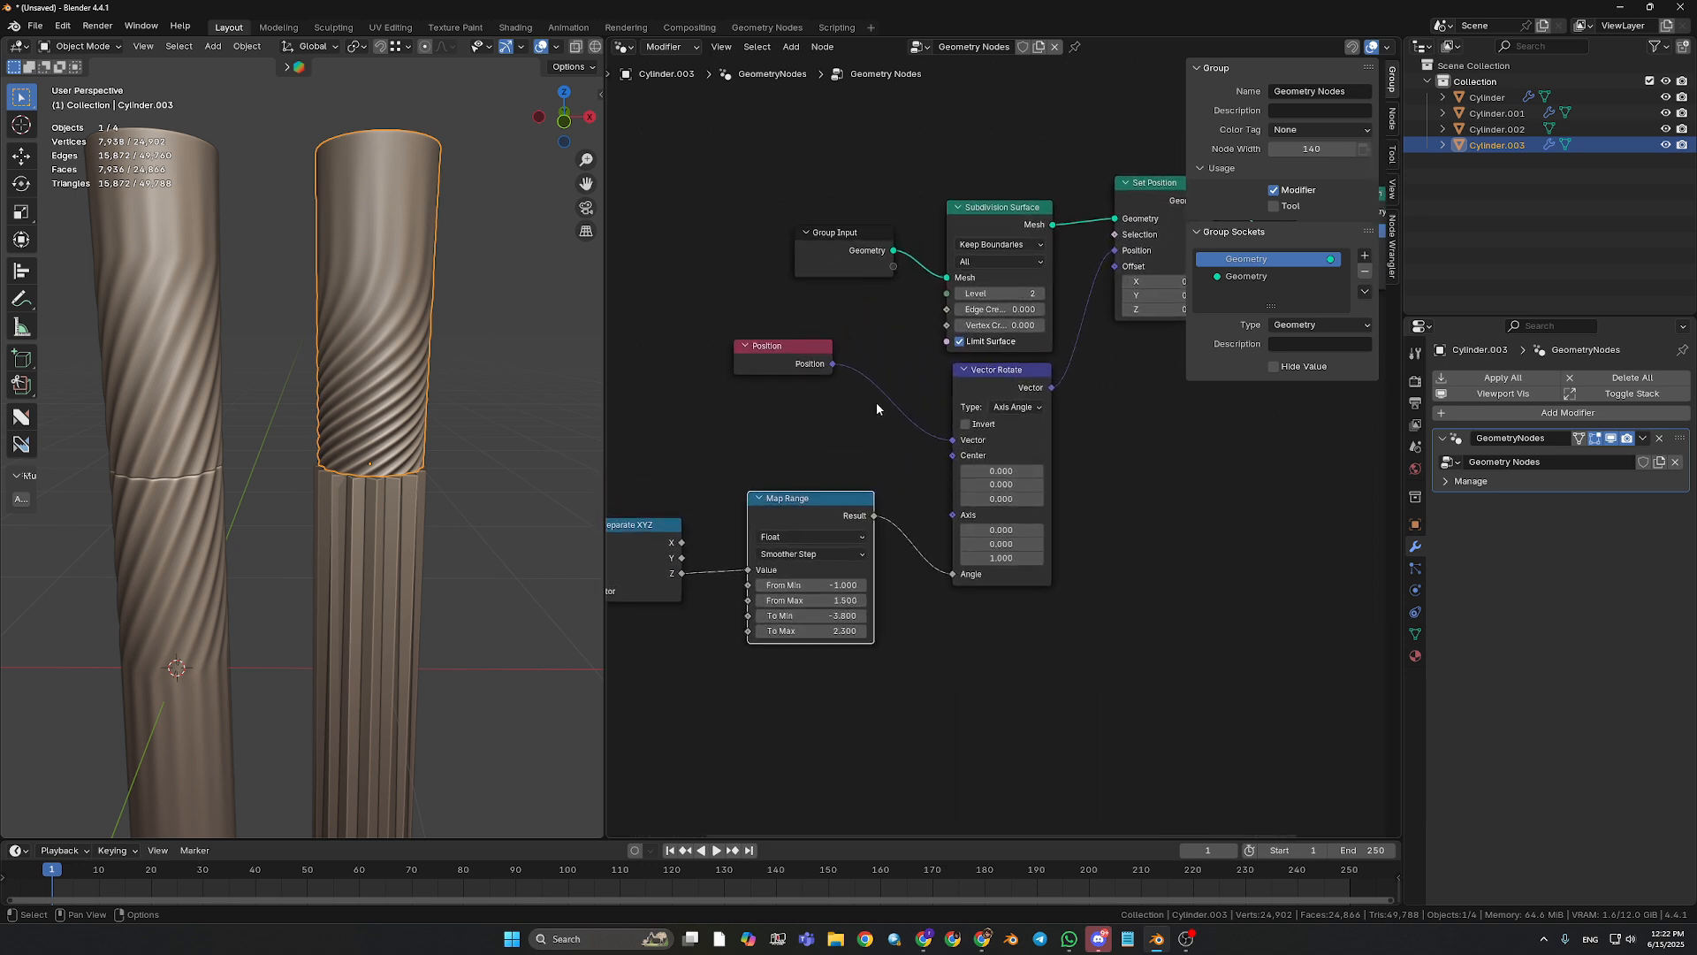
click(1041, 294)
scroll(478, 448, up, 1)
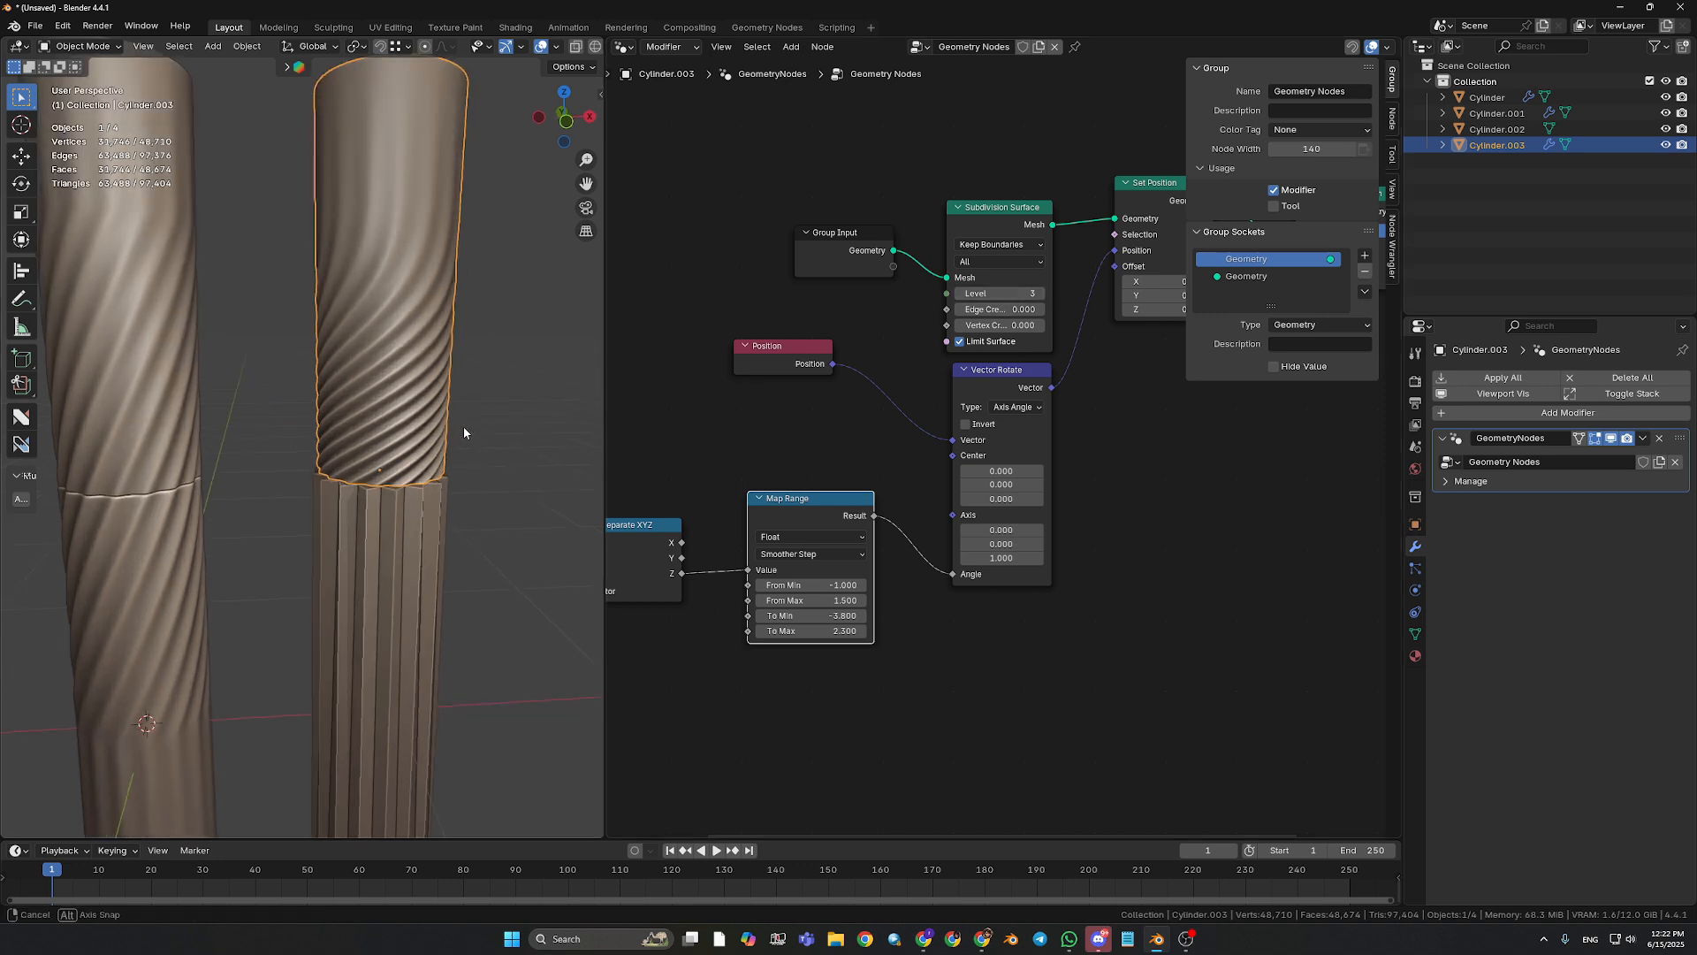
middle_drag(464, 426, 427, 458)
scroll(406, 517, down, 2)
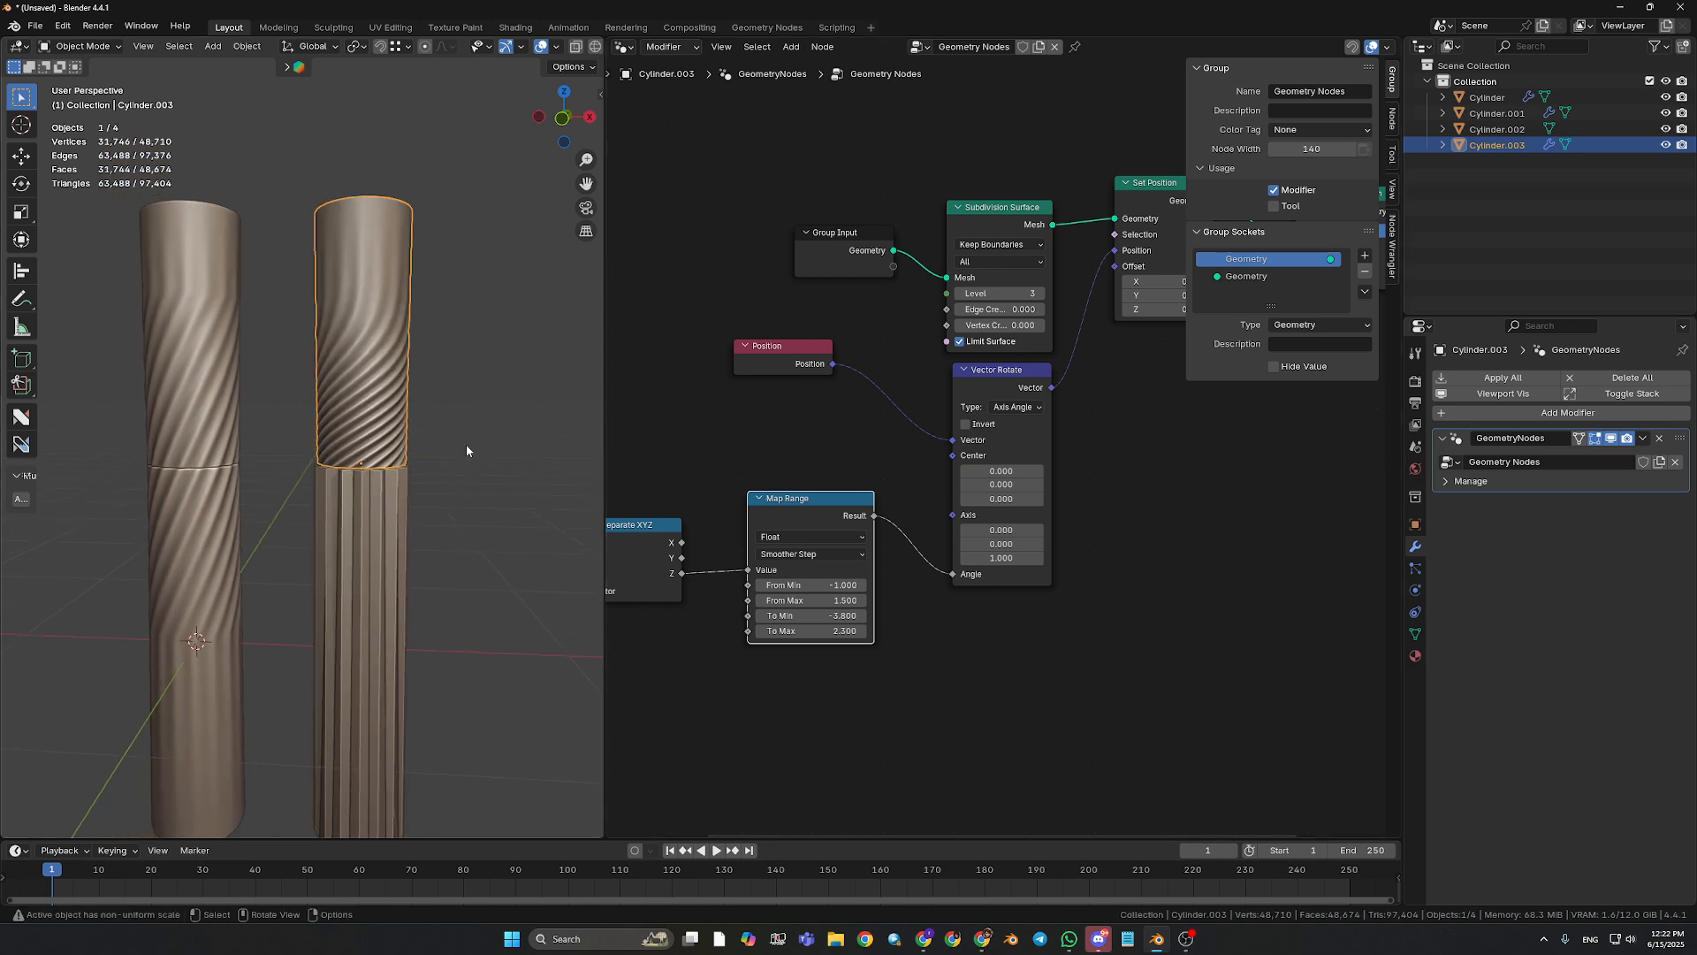
- Make a separate copy of the current geometry node tree for the selected column
click(1041, 50)
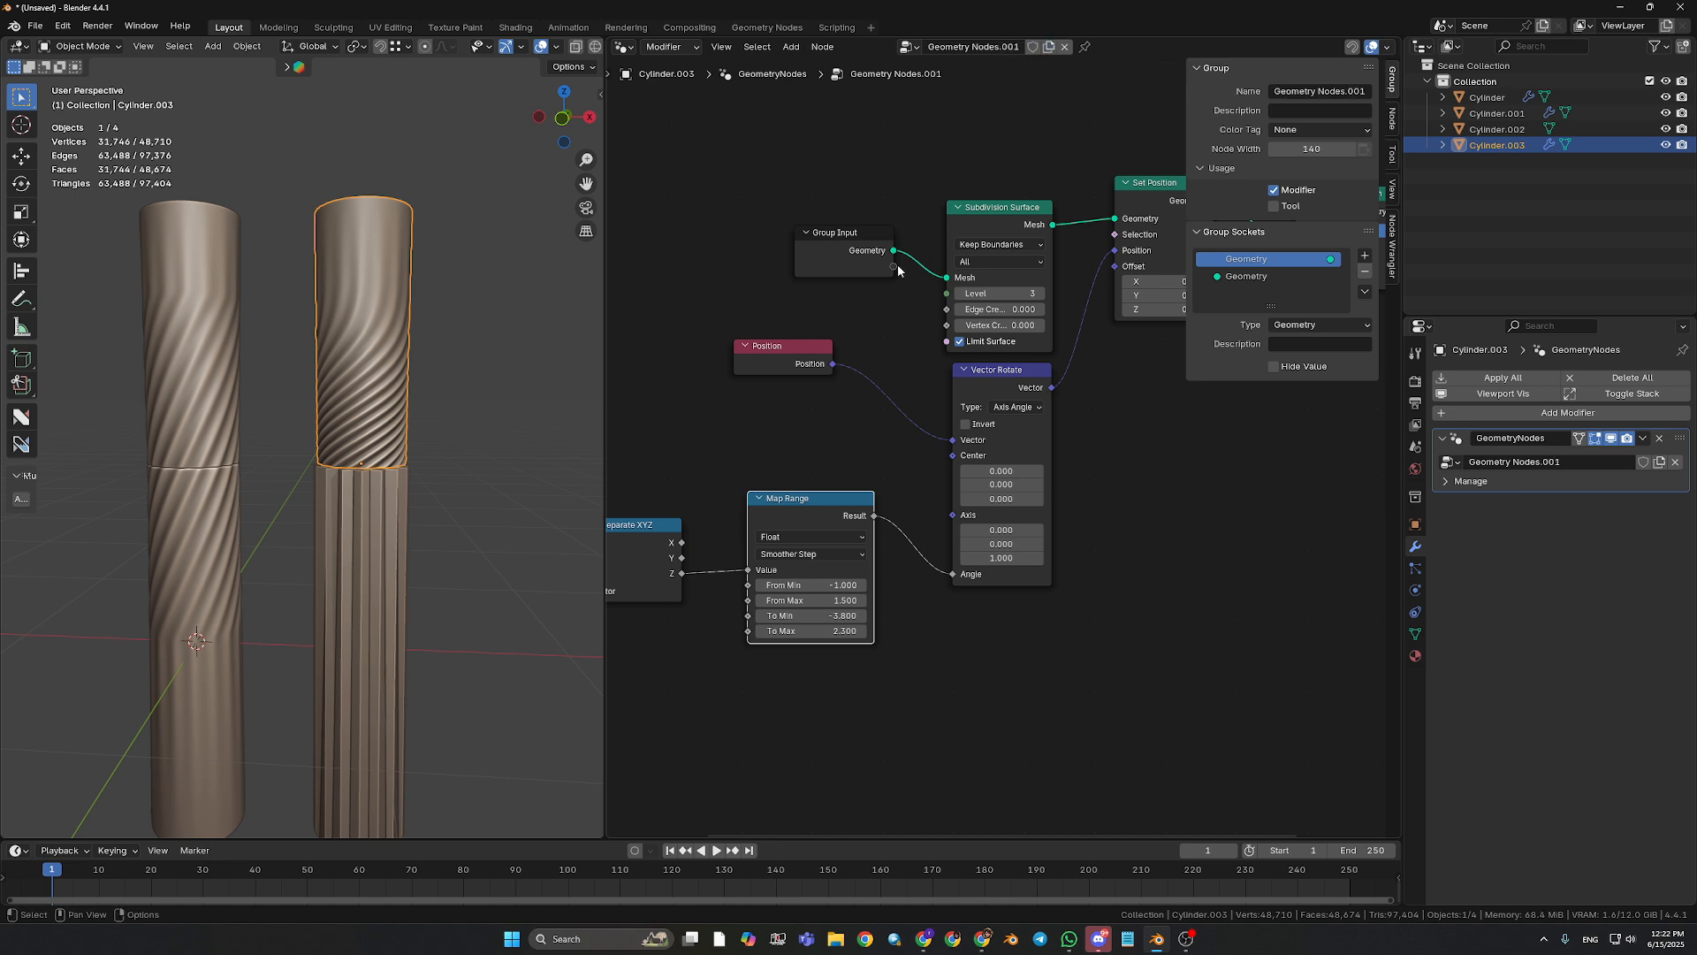
- Add a Geometry Nodes modifier to the second column's lower half and assign the existing Geometry Nodes.001 node tree to it
click(386, 530)
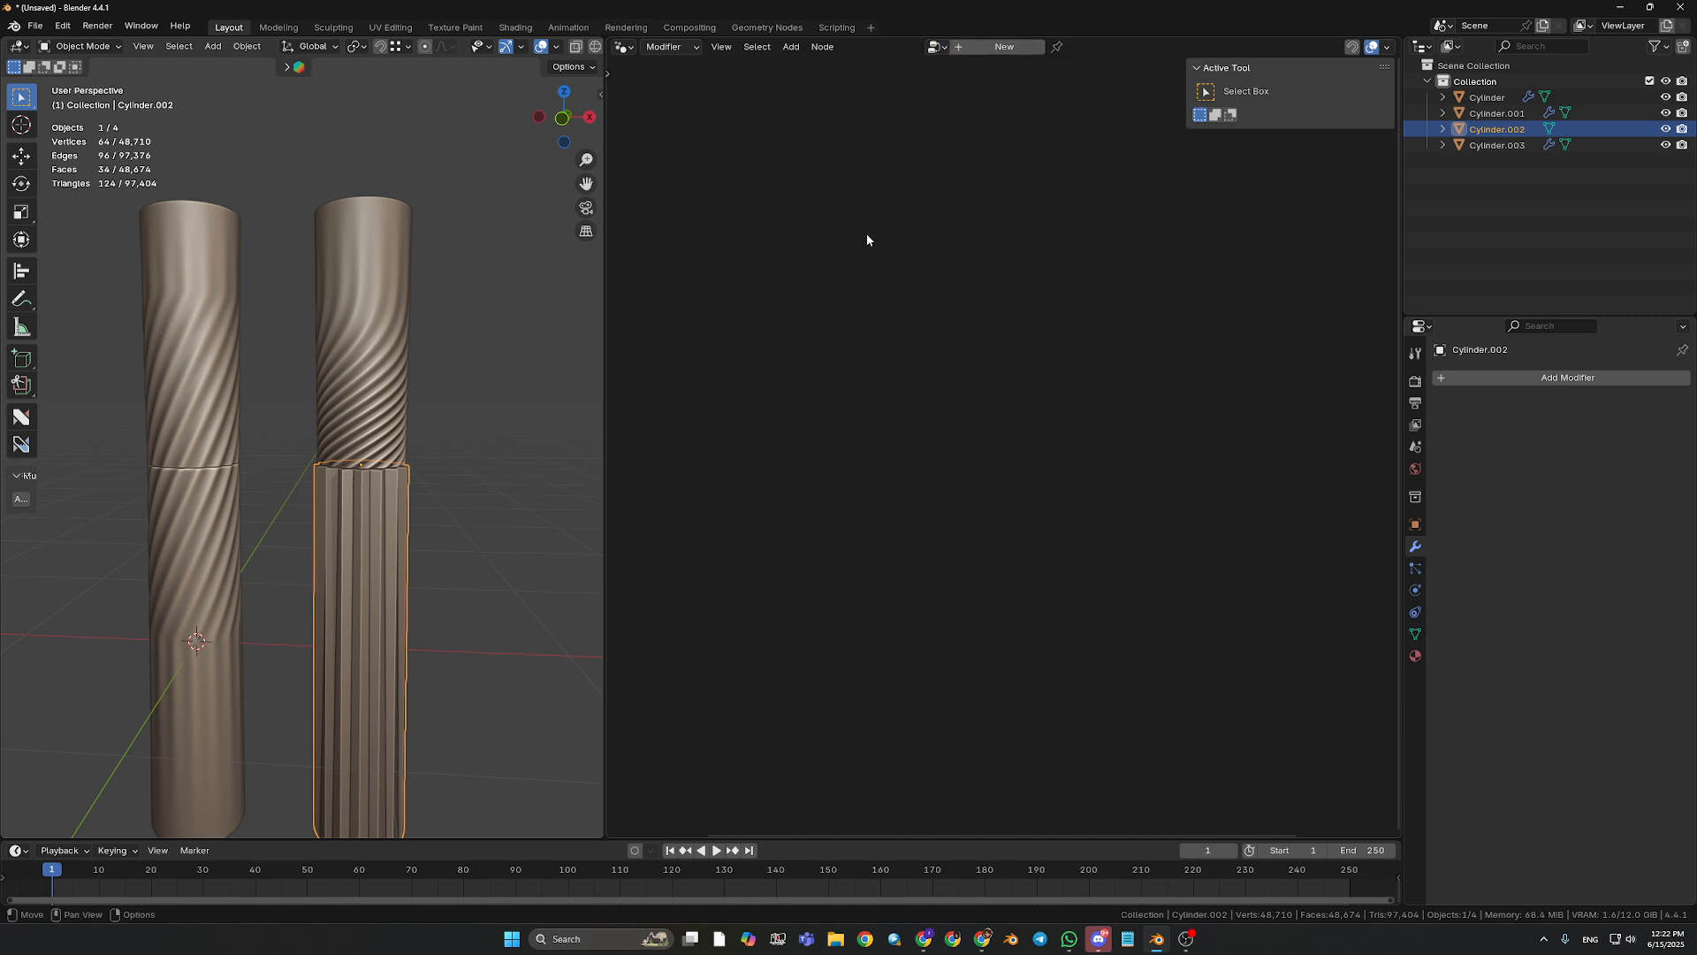
click(934, 49)
click(950, 88)
click(984, 50)
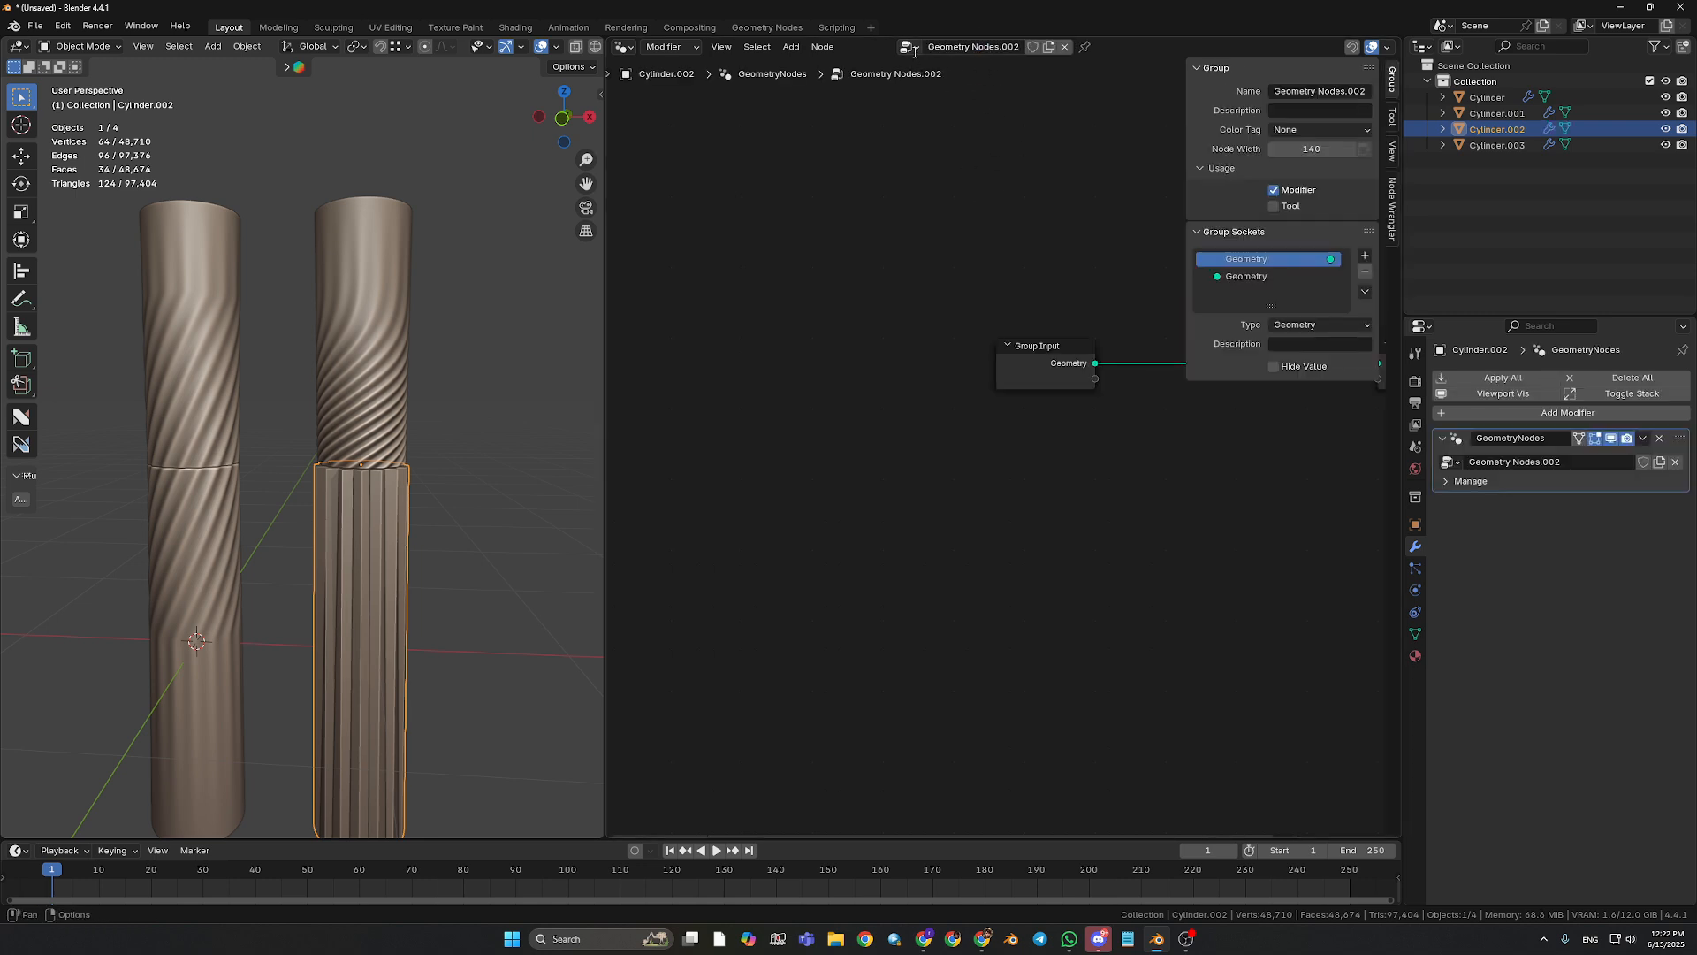
click(908, 46)
click(959, 97)
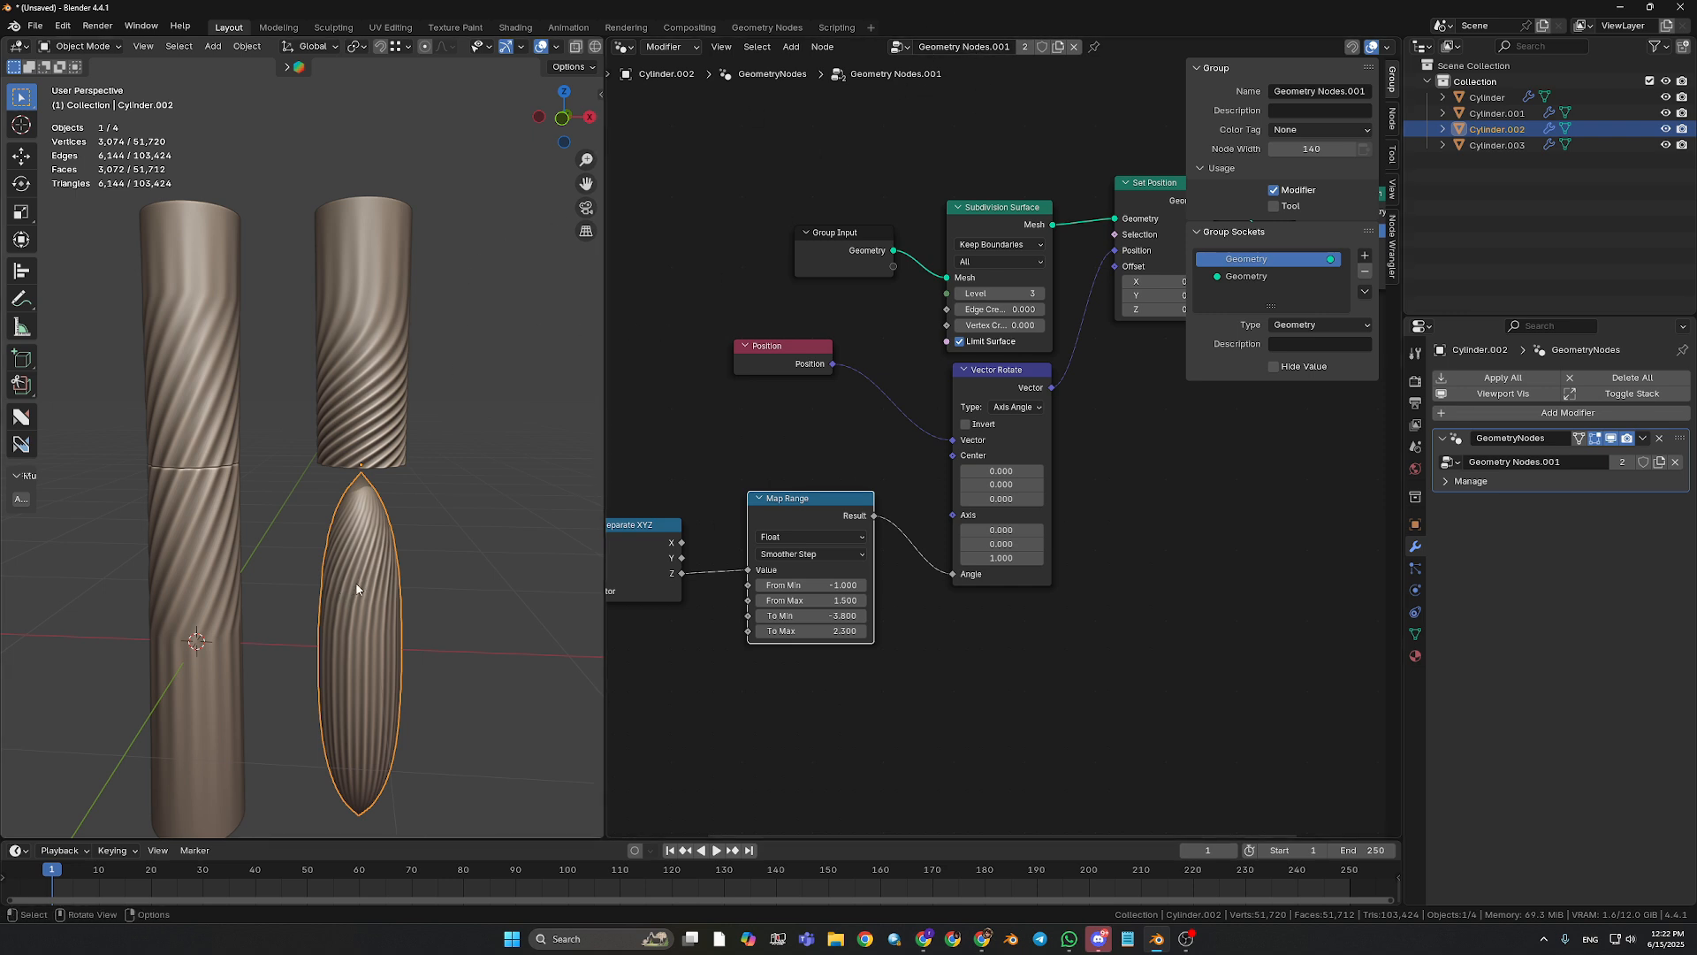
- Add 12 evenly spaced, centred loop cuts around the lower half of the second column
key(Tab)
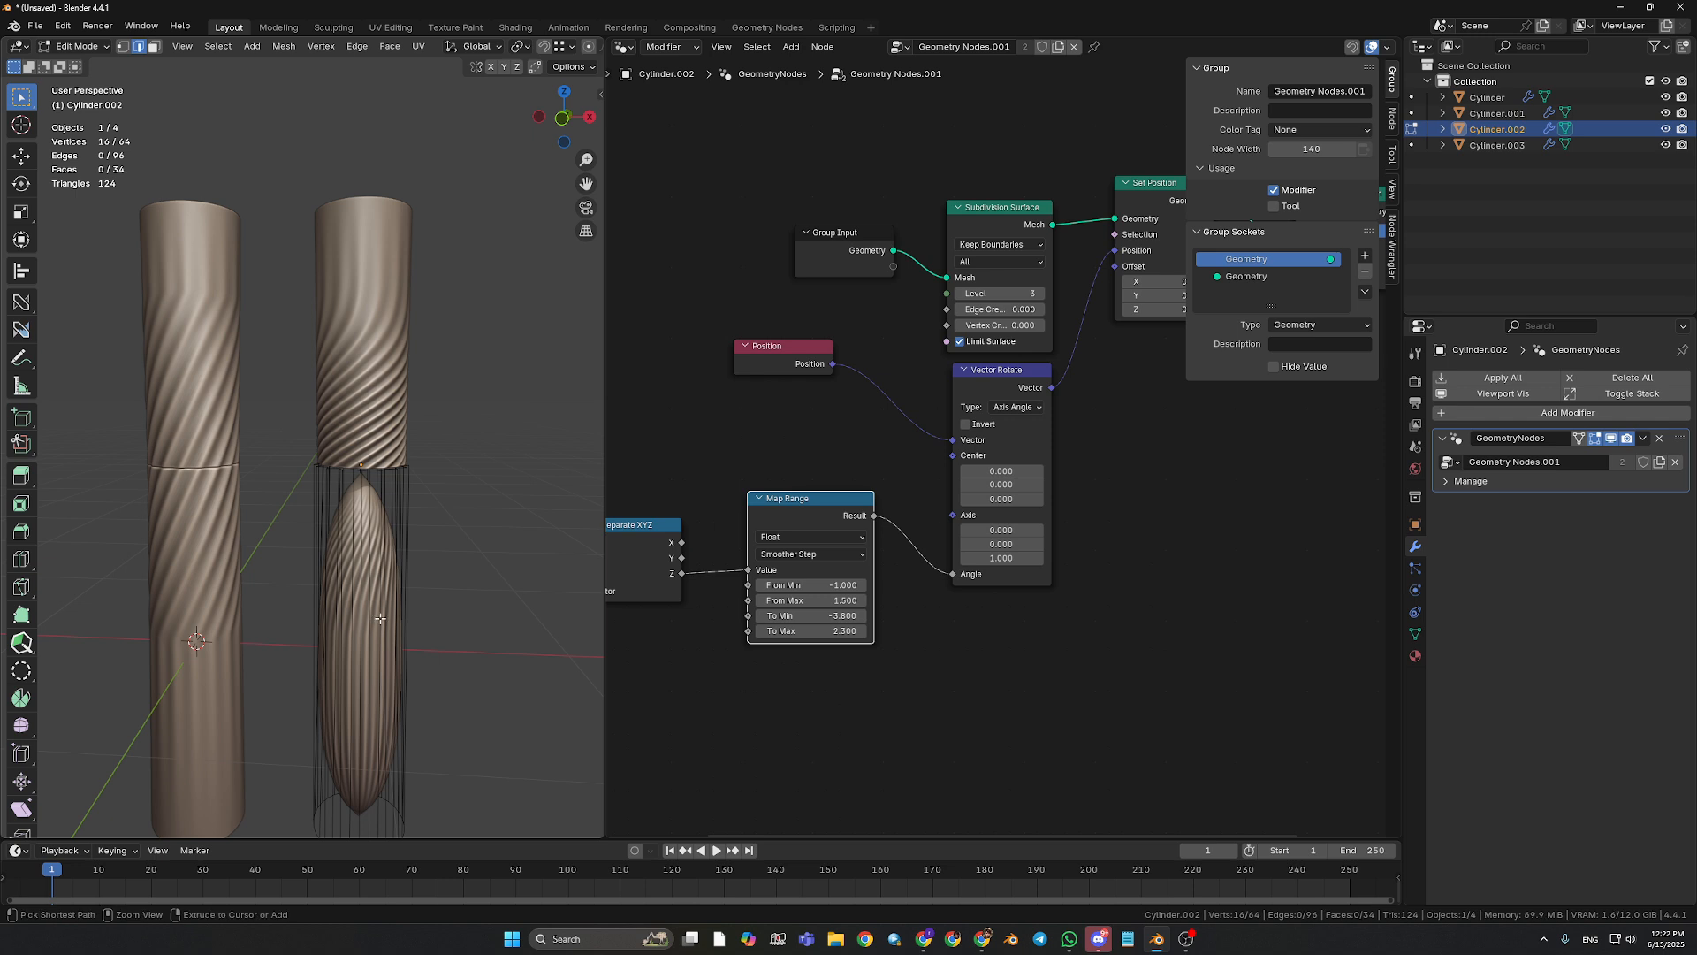
key(ctrl+r)
scroll(380, 624, up, 6)
click(381, 634)
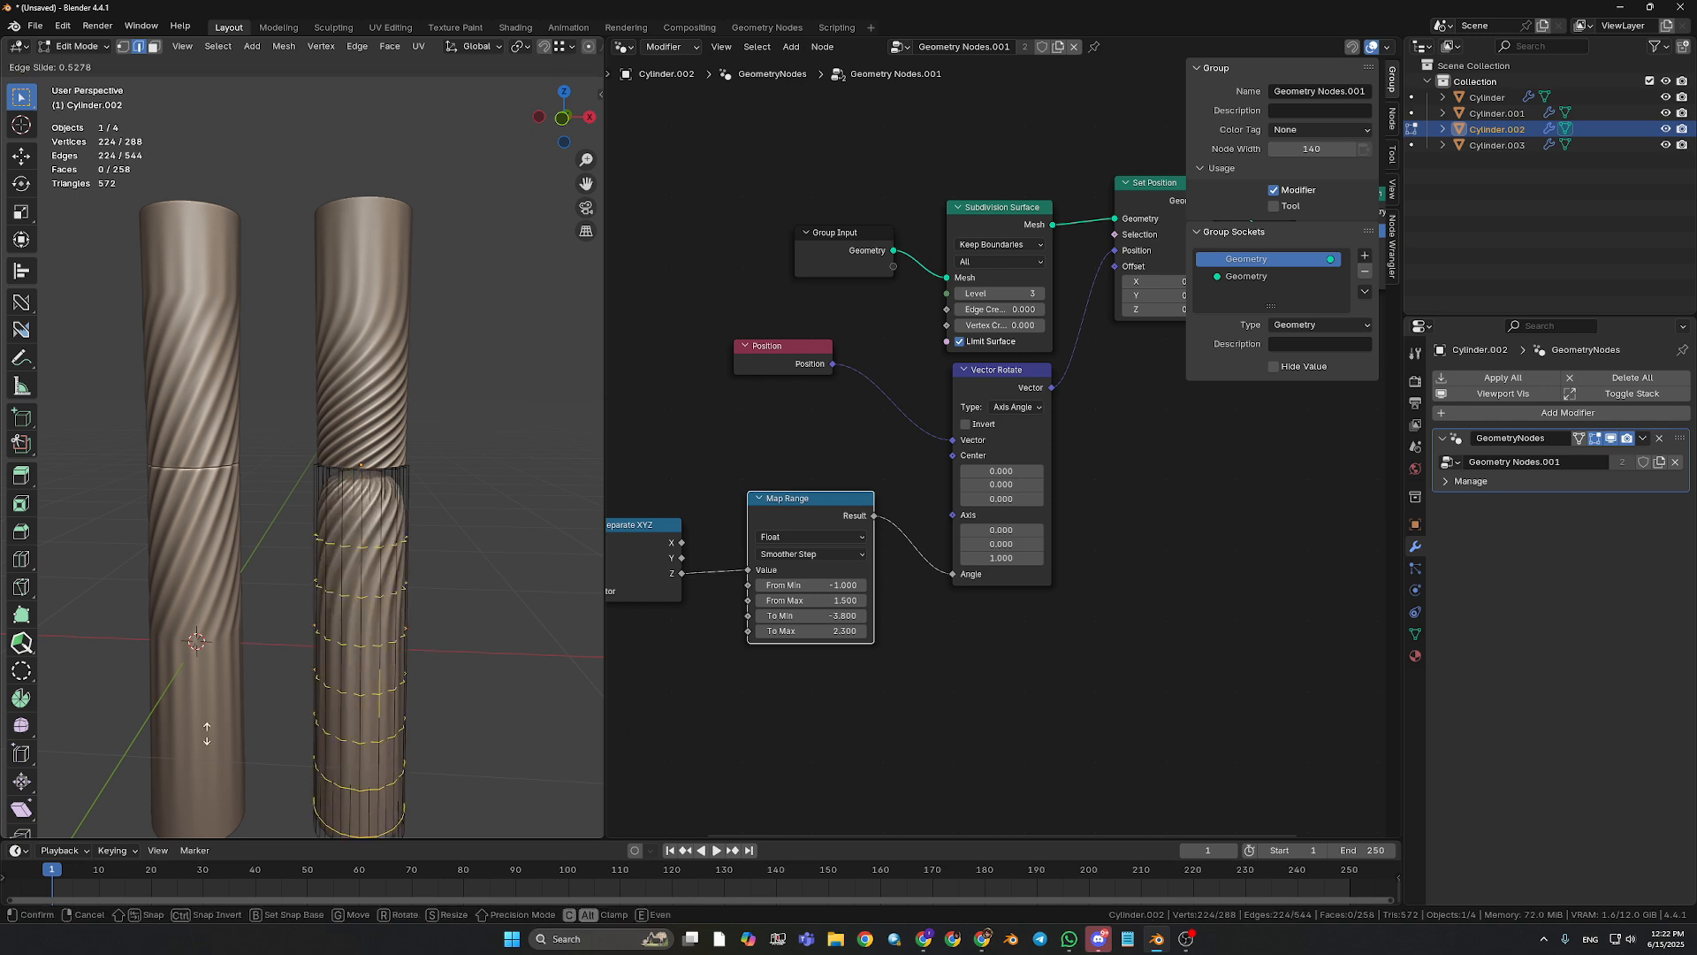
right_click(380, 634)
click(197, 686)
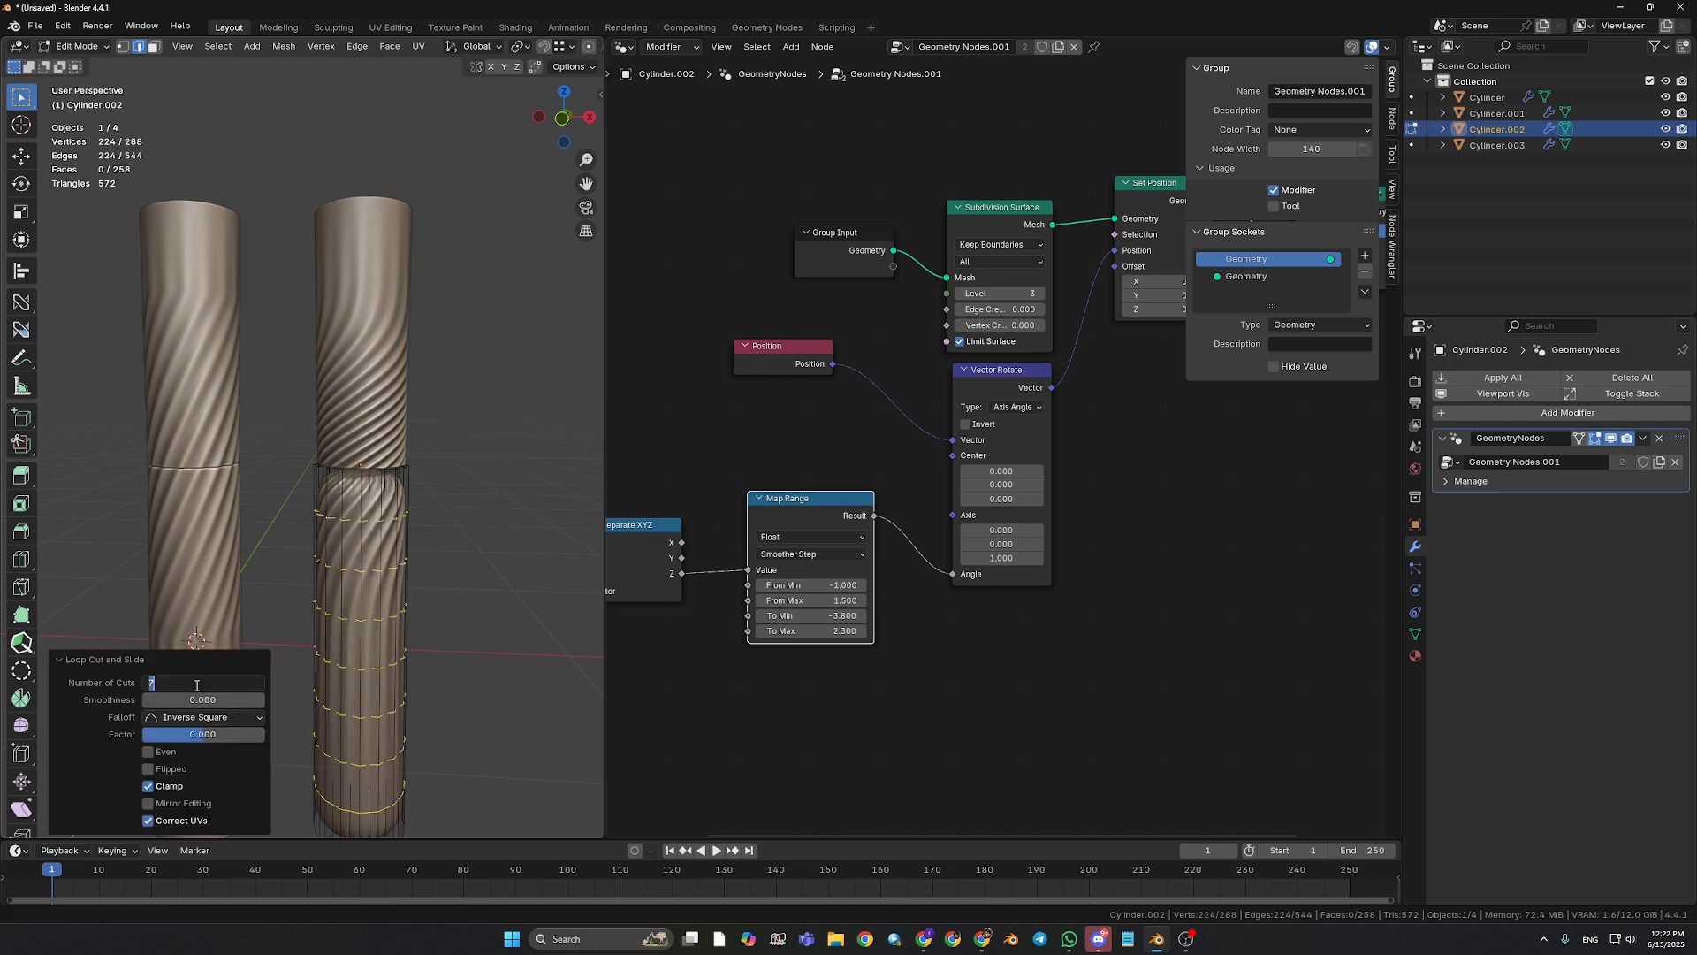
text(12)
key(Return)
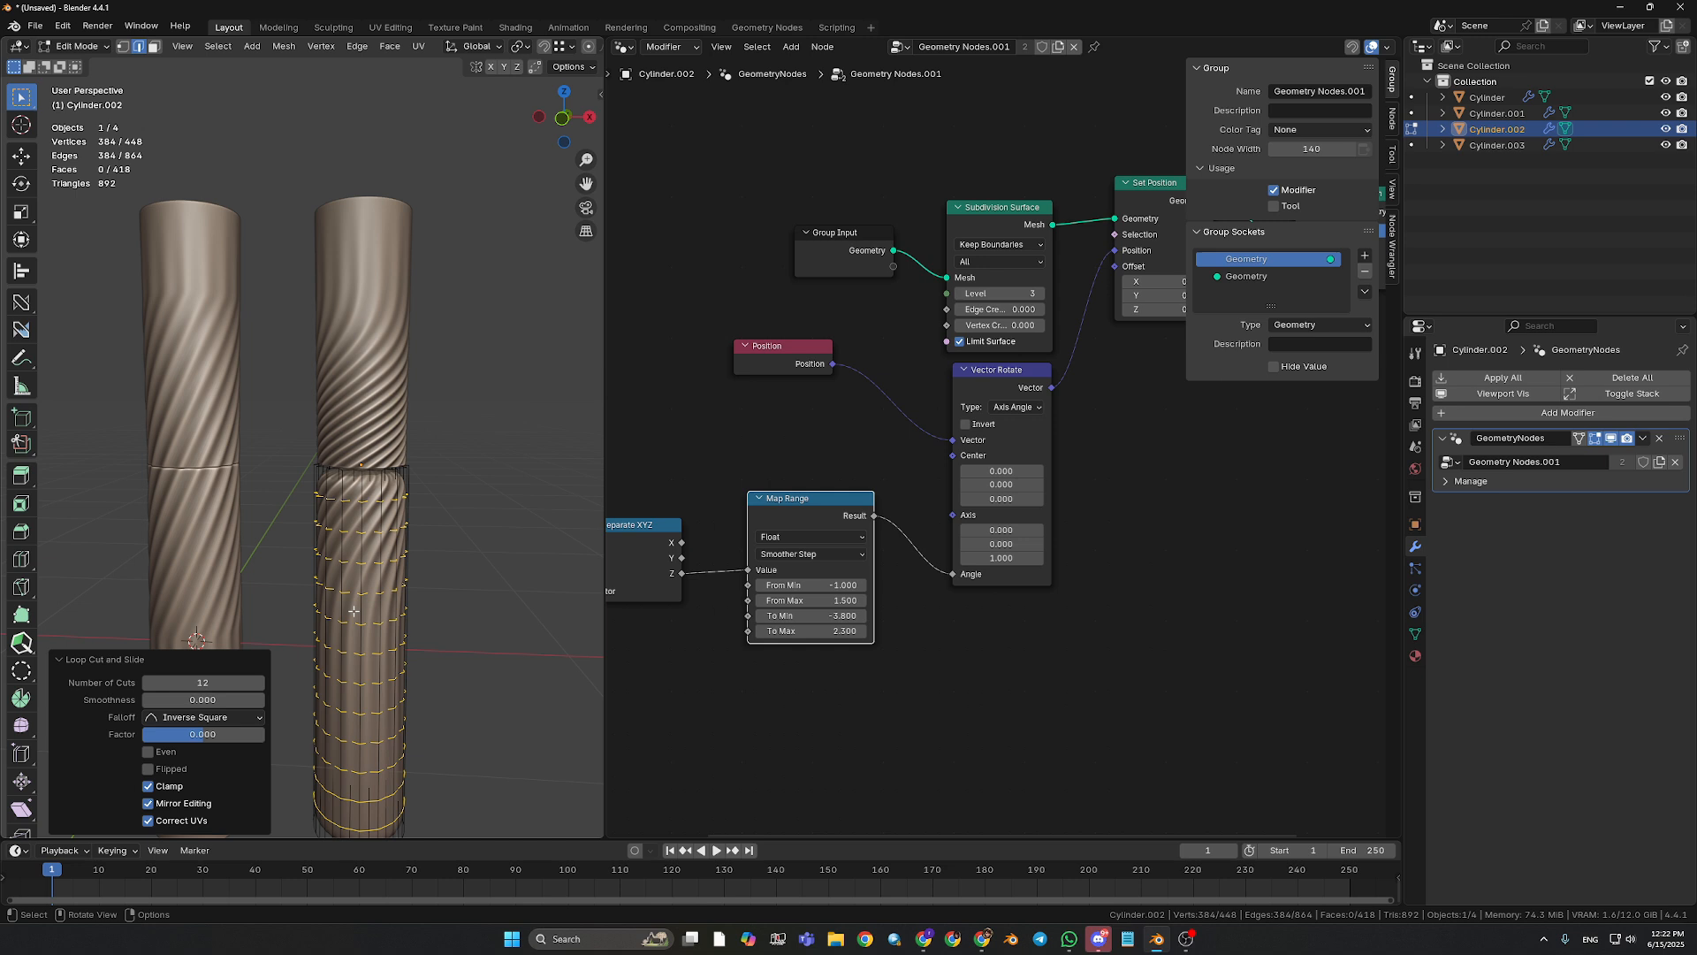
- Bevel the top and bottom rim edge loops of the lower half with a 0.01 m width, and return to Object Mode
alt+click(368, 476)
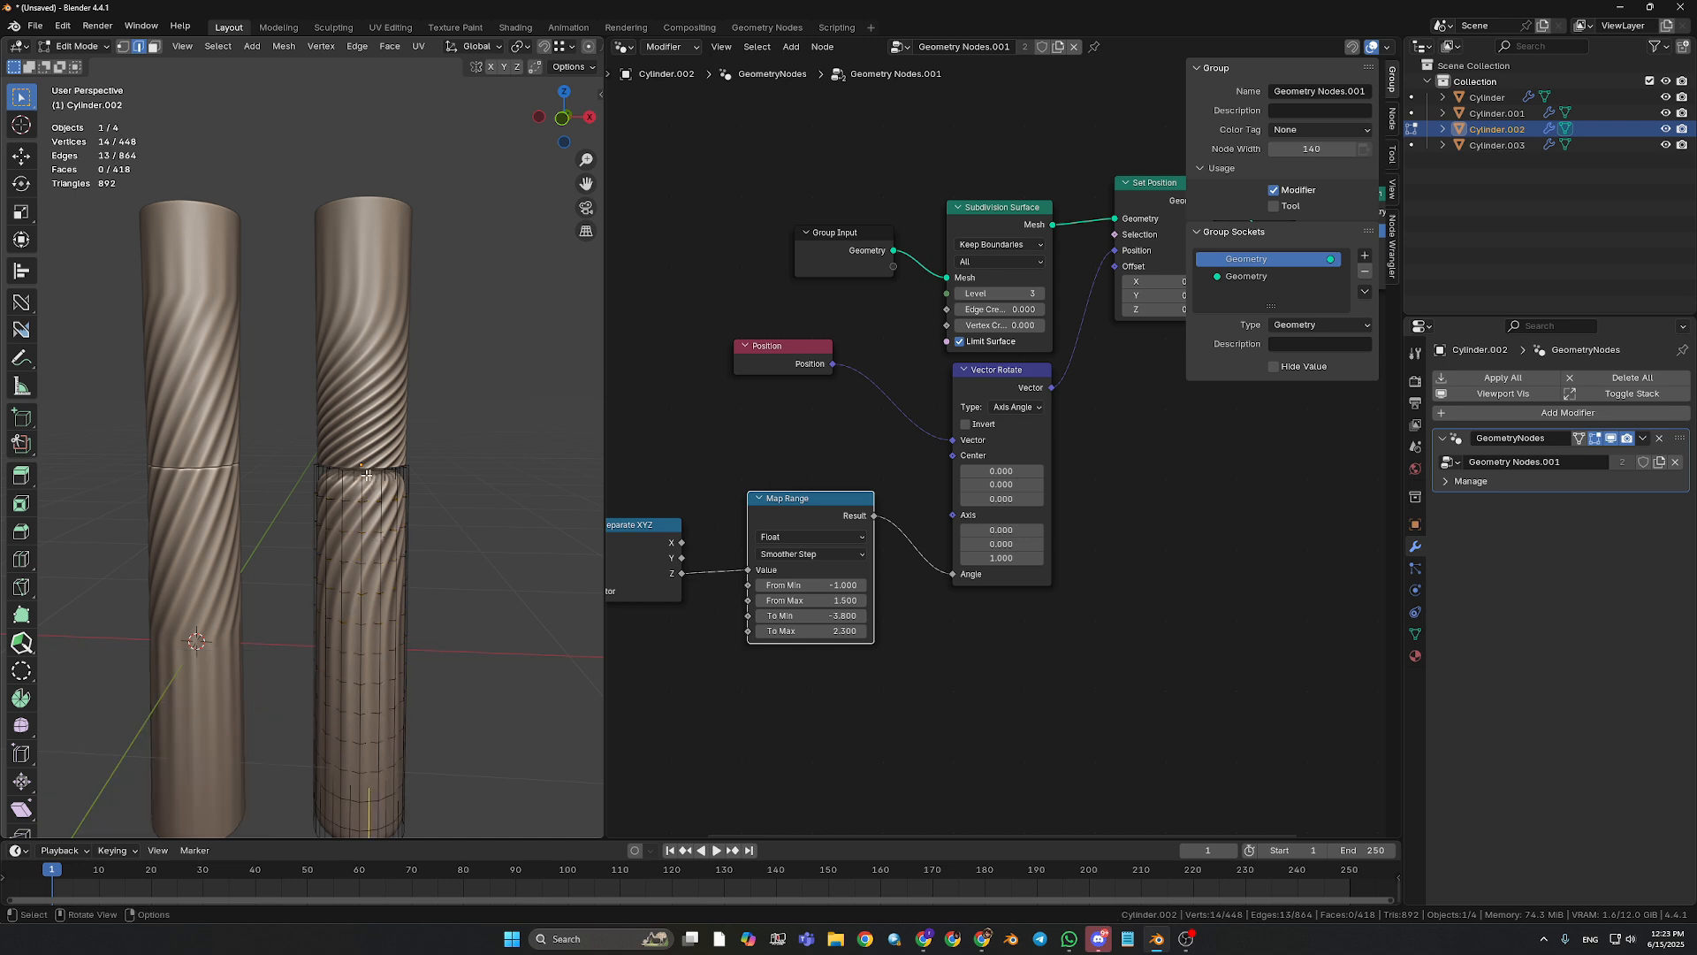
scroll(390, 566, up, 2)
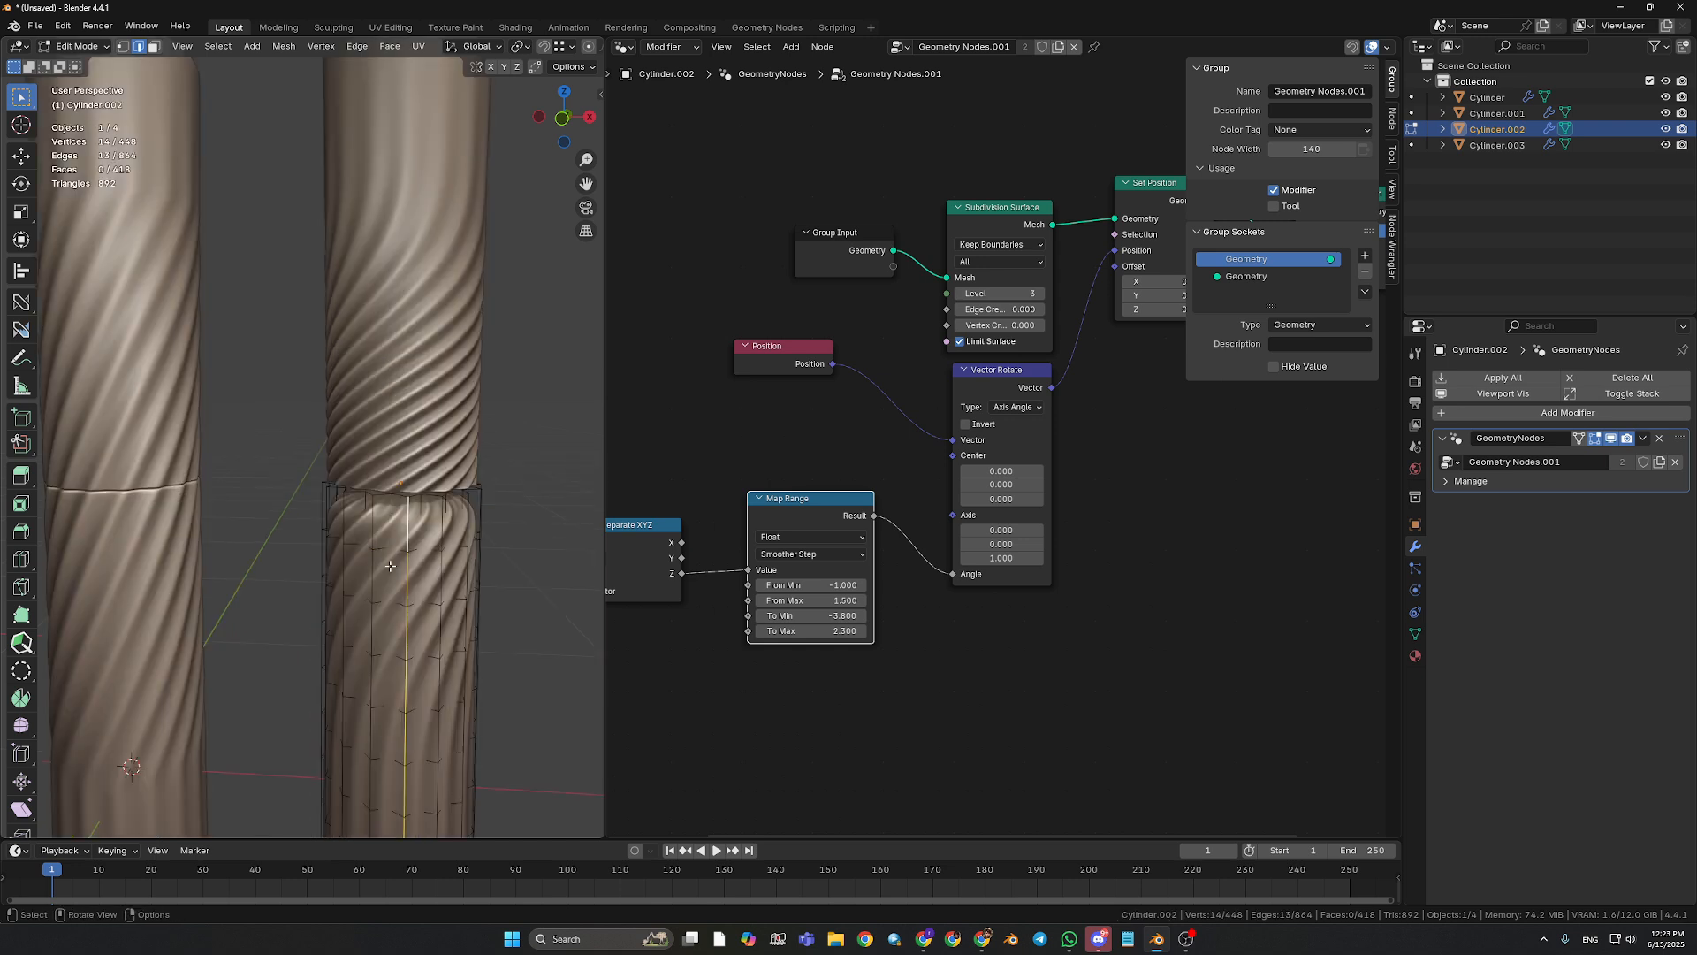
shift+middle_drag(451, 621, 431, 377)
alt+shift+click(387, 693)
key(ctrl+b)
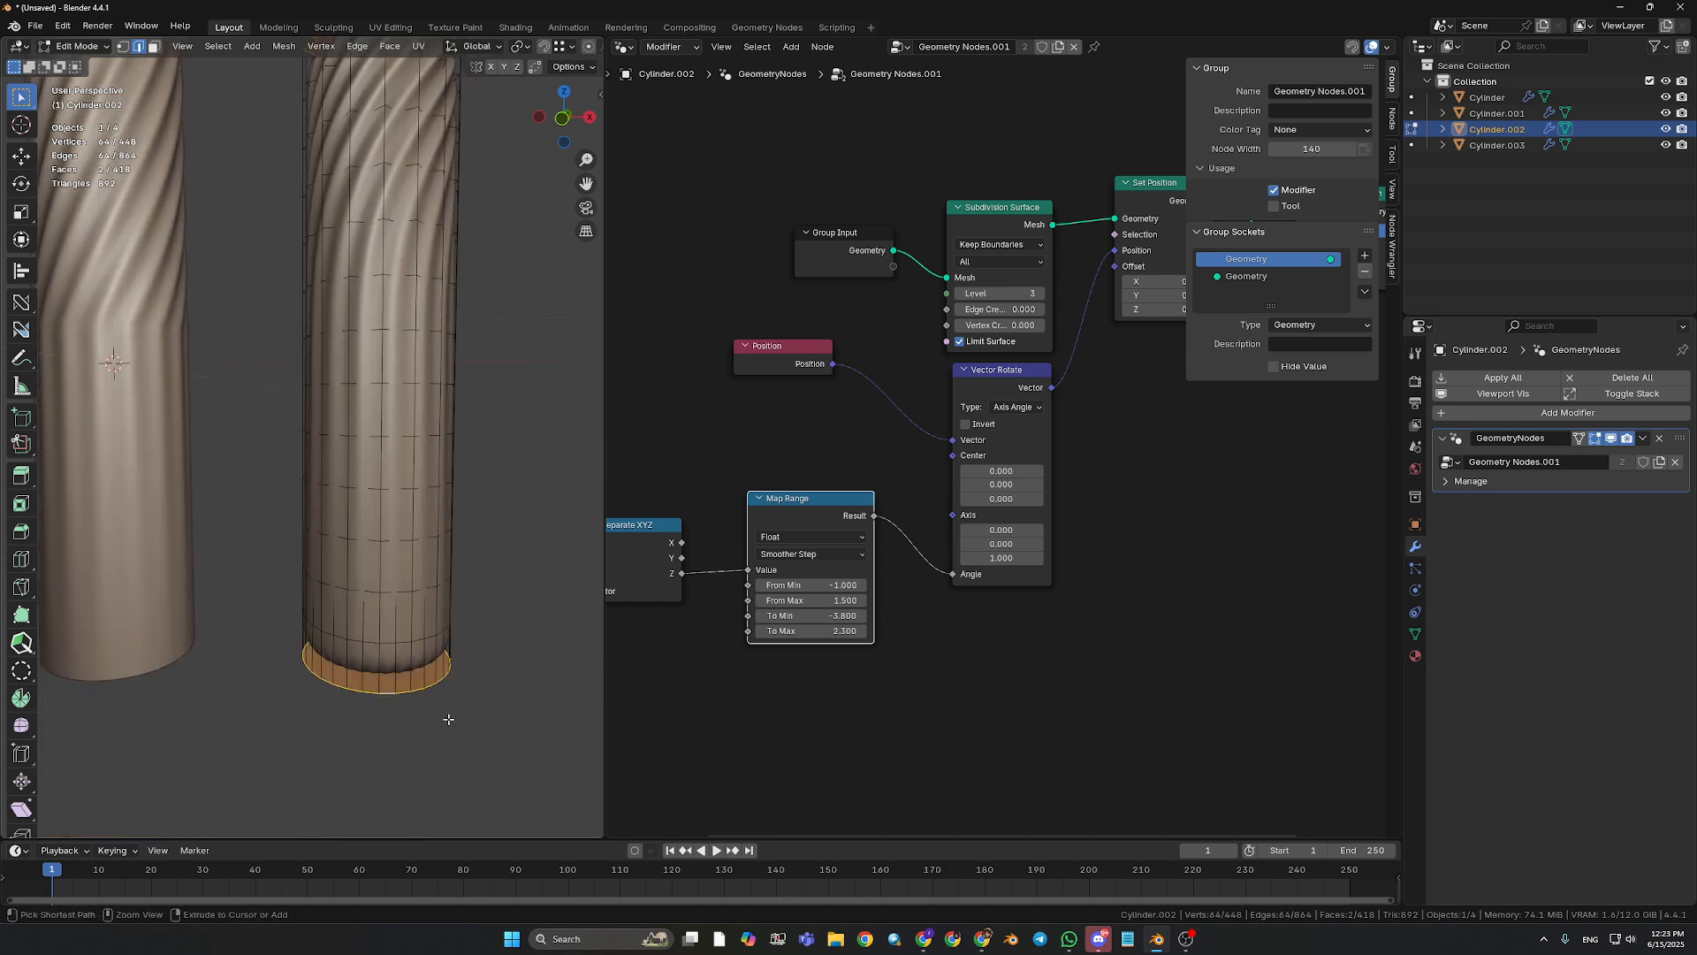
click(439, 737)
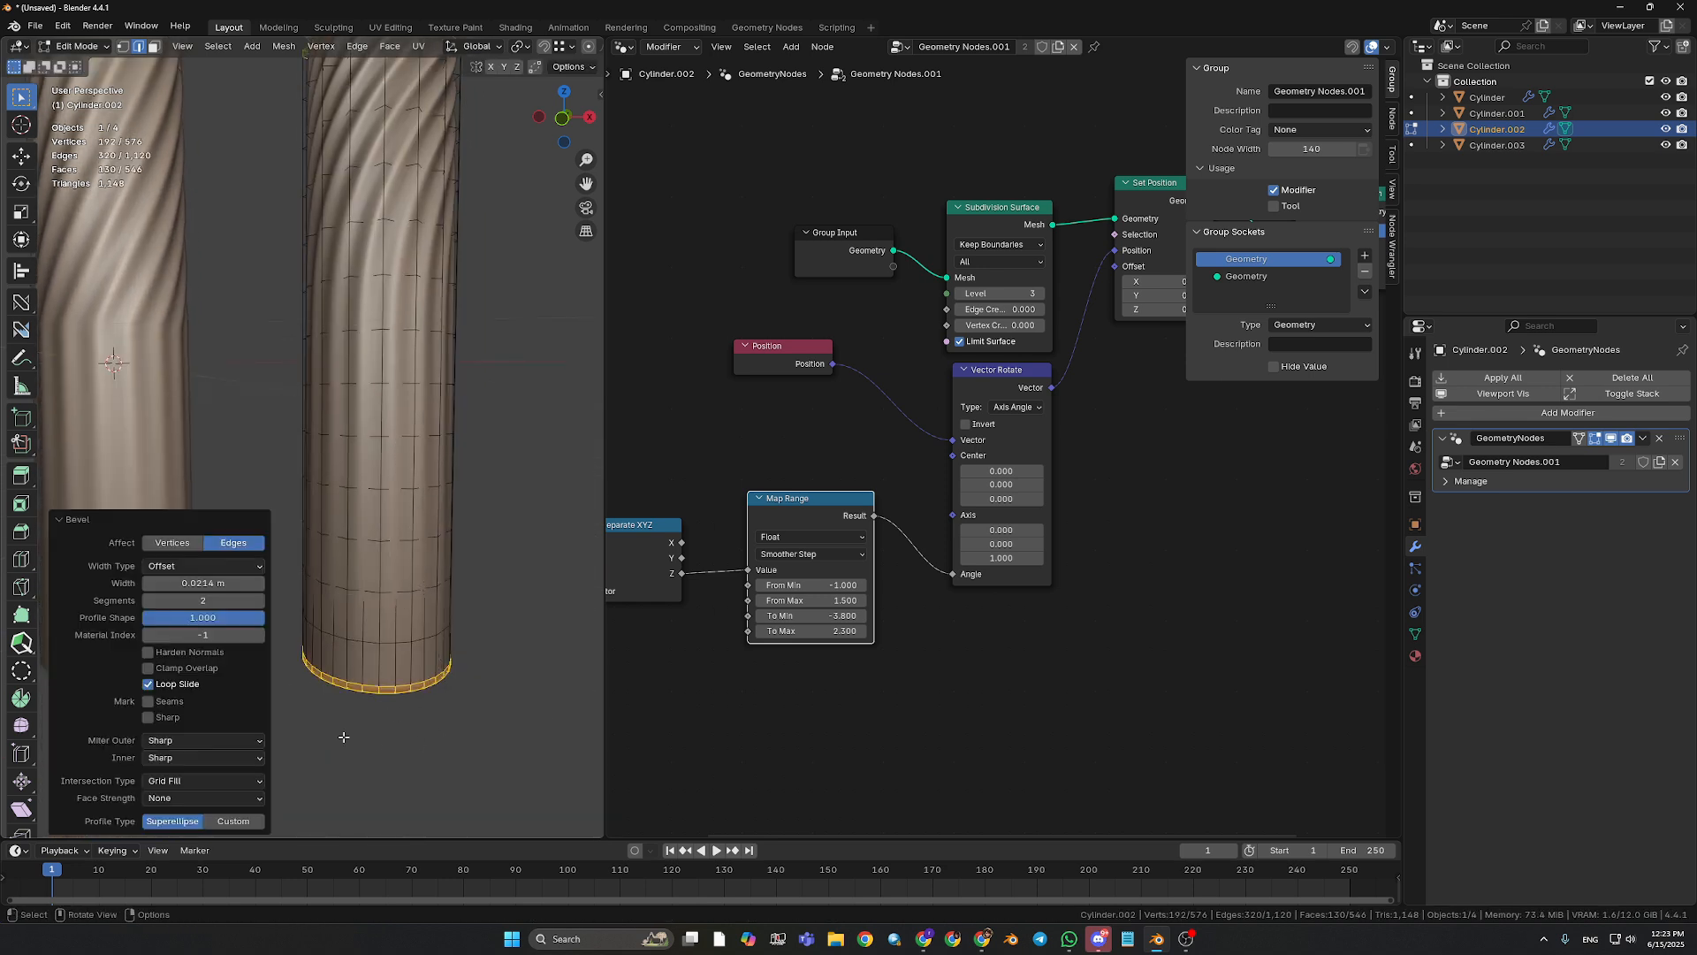
click(189, 585)
text(0.03)
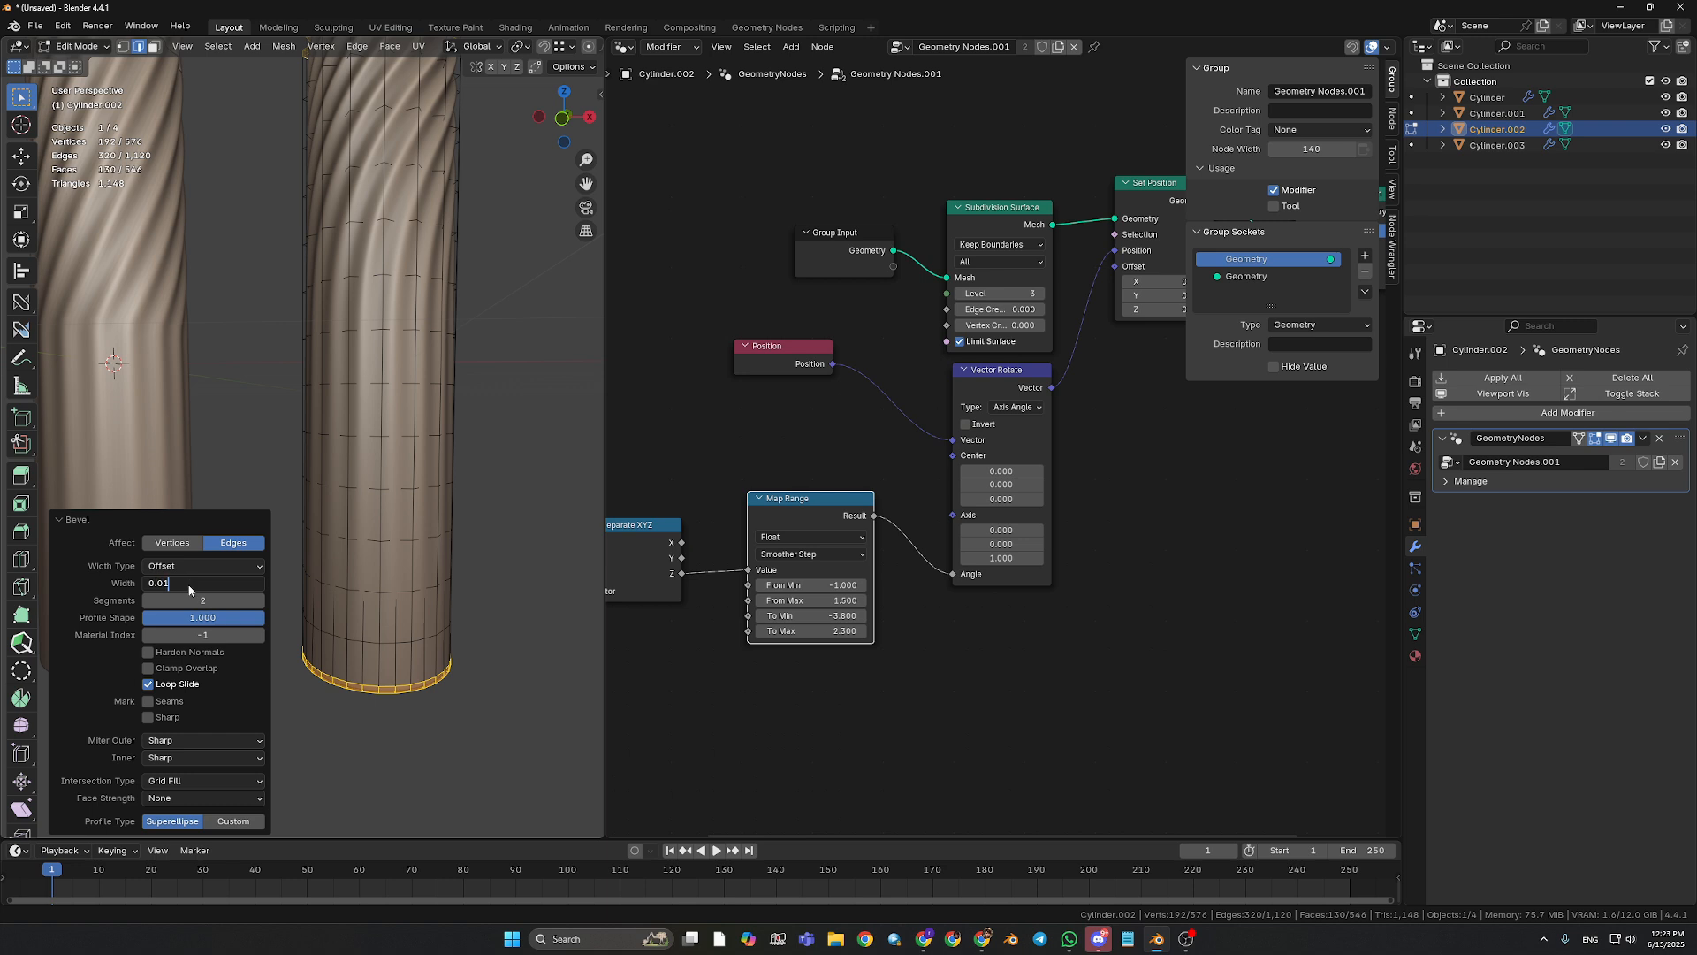
key(Return)
click(508, 578)
key(Tab)
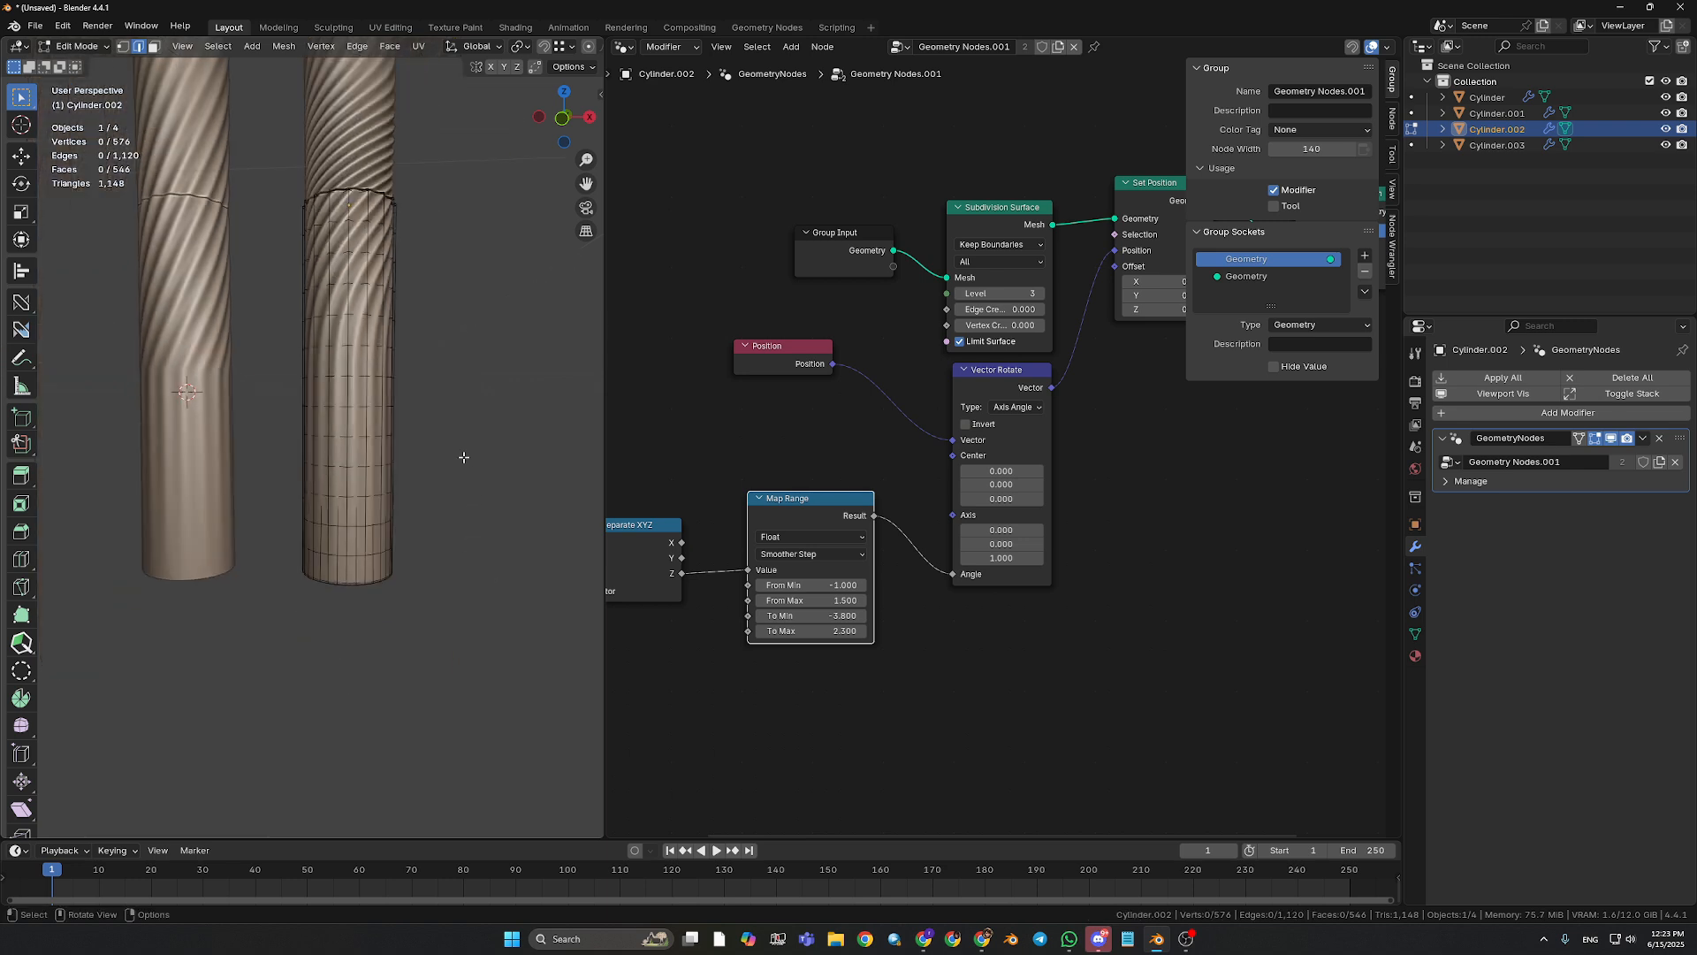
- Try lowering From Max on Map Range in the shared node tree, and undo the change
middle_drag(438, 412, 448, 475)
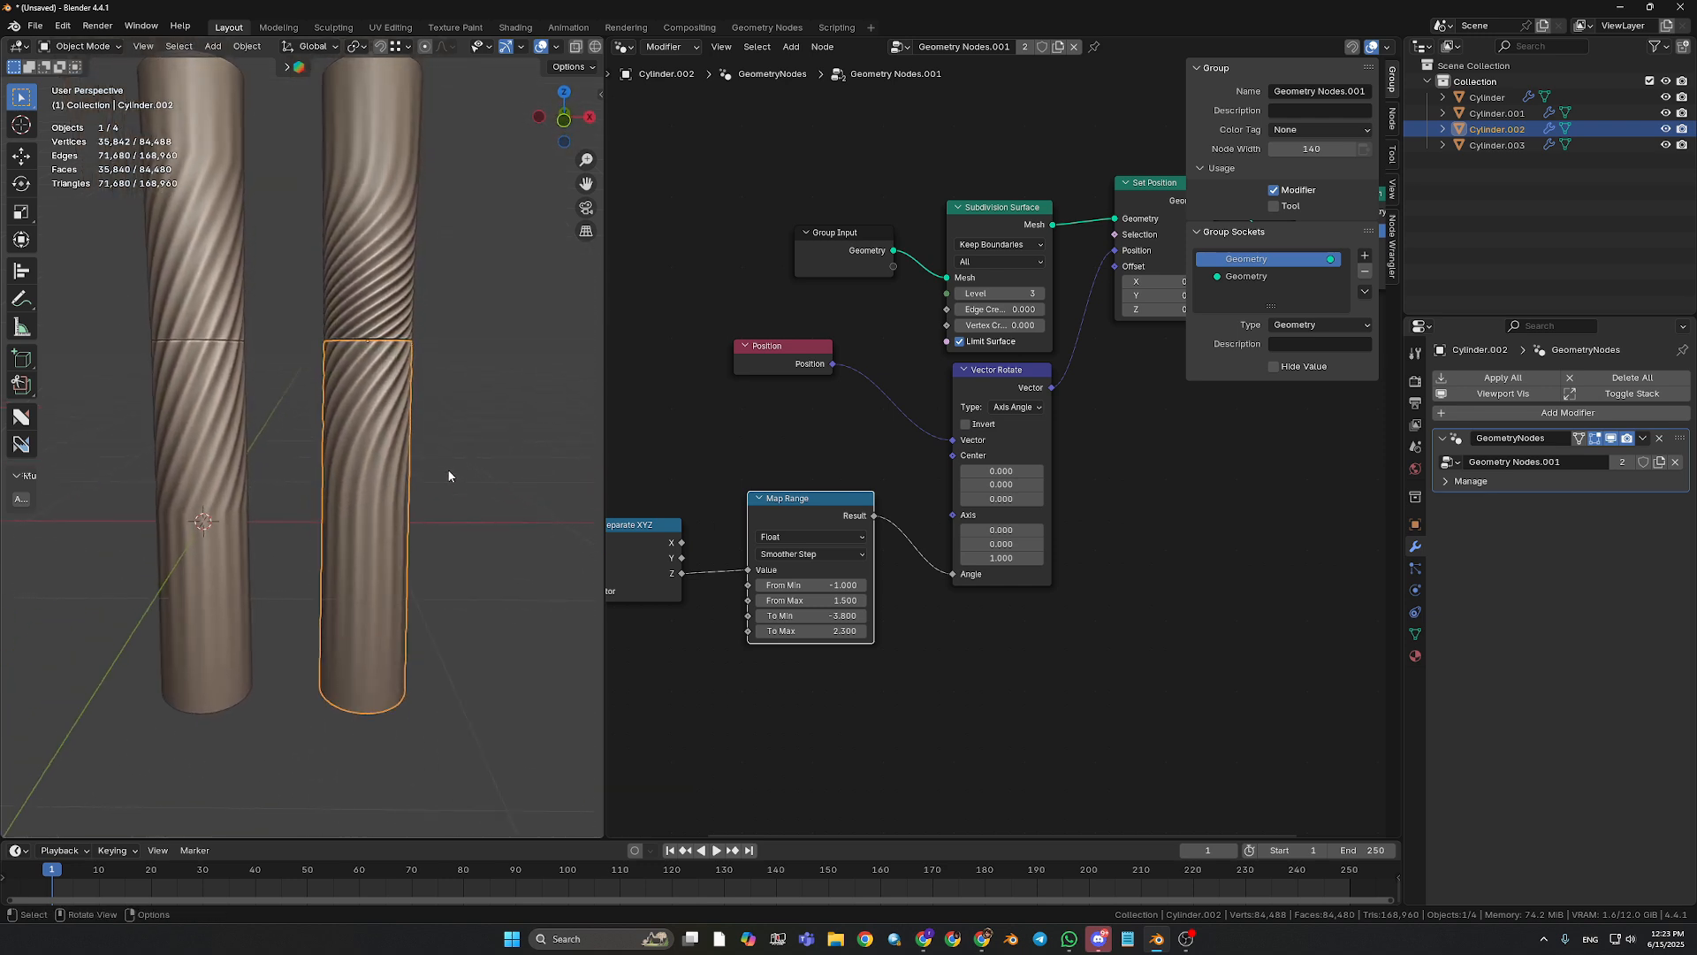
click(468, 440)
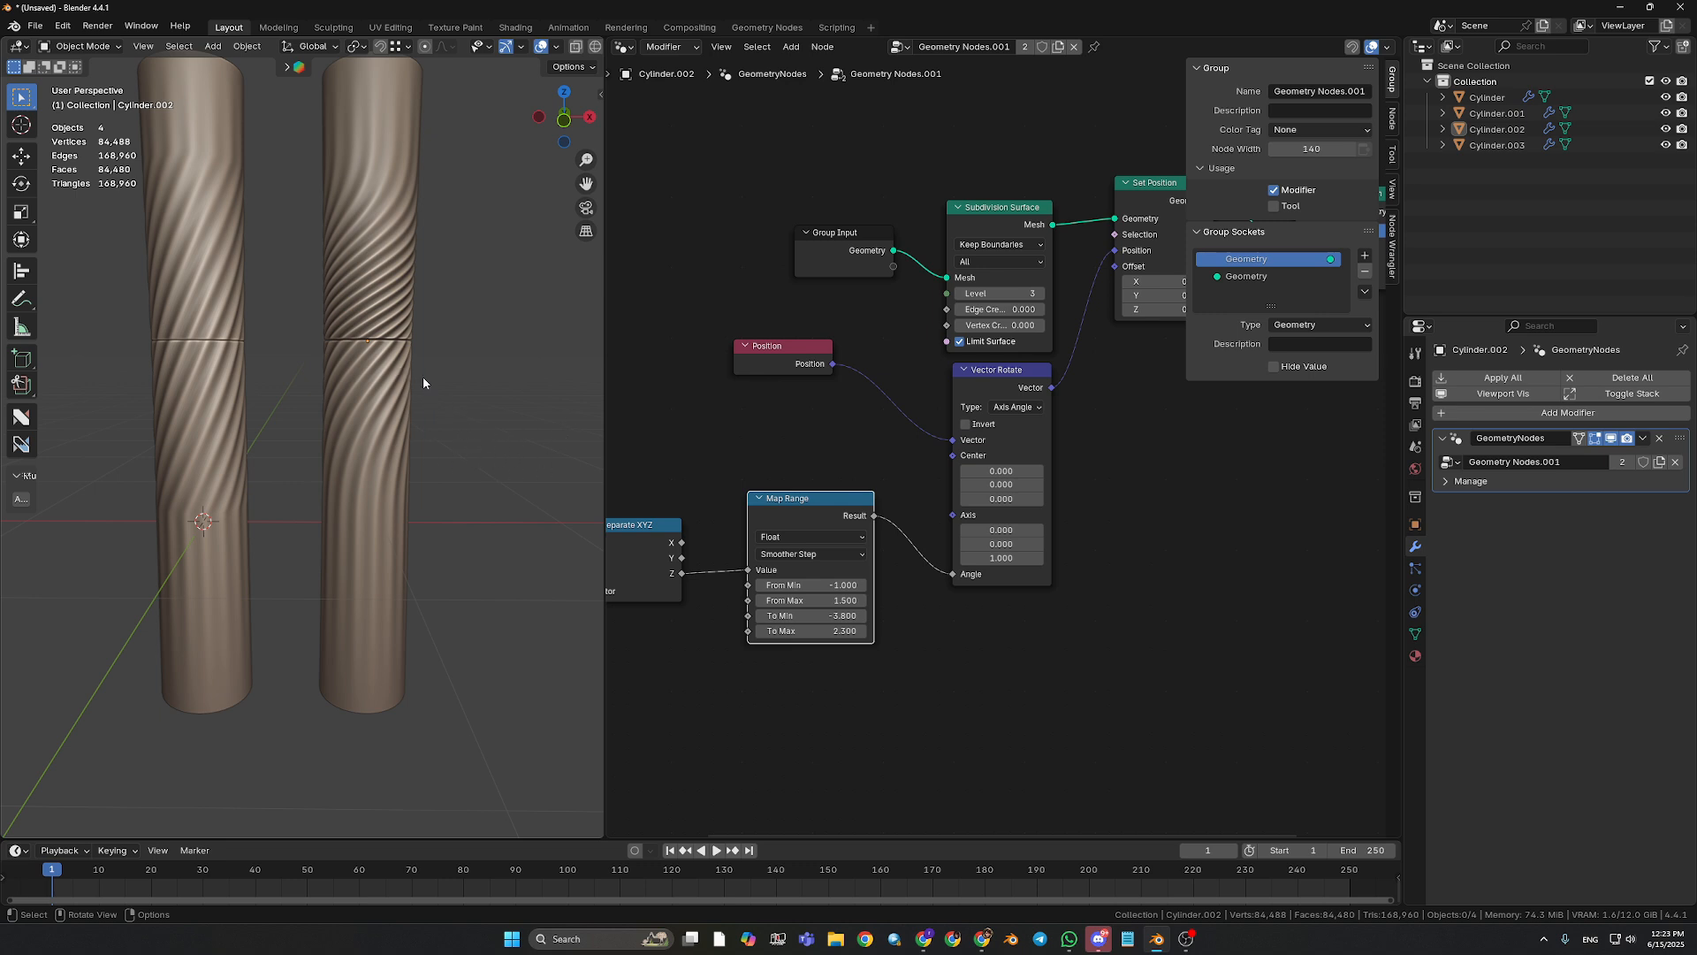
scroll(422, 382, up, 2)
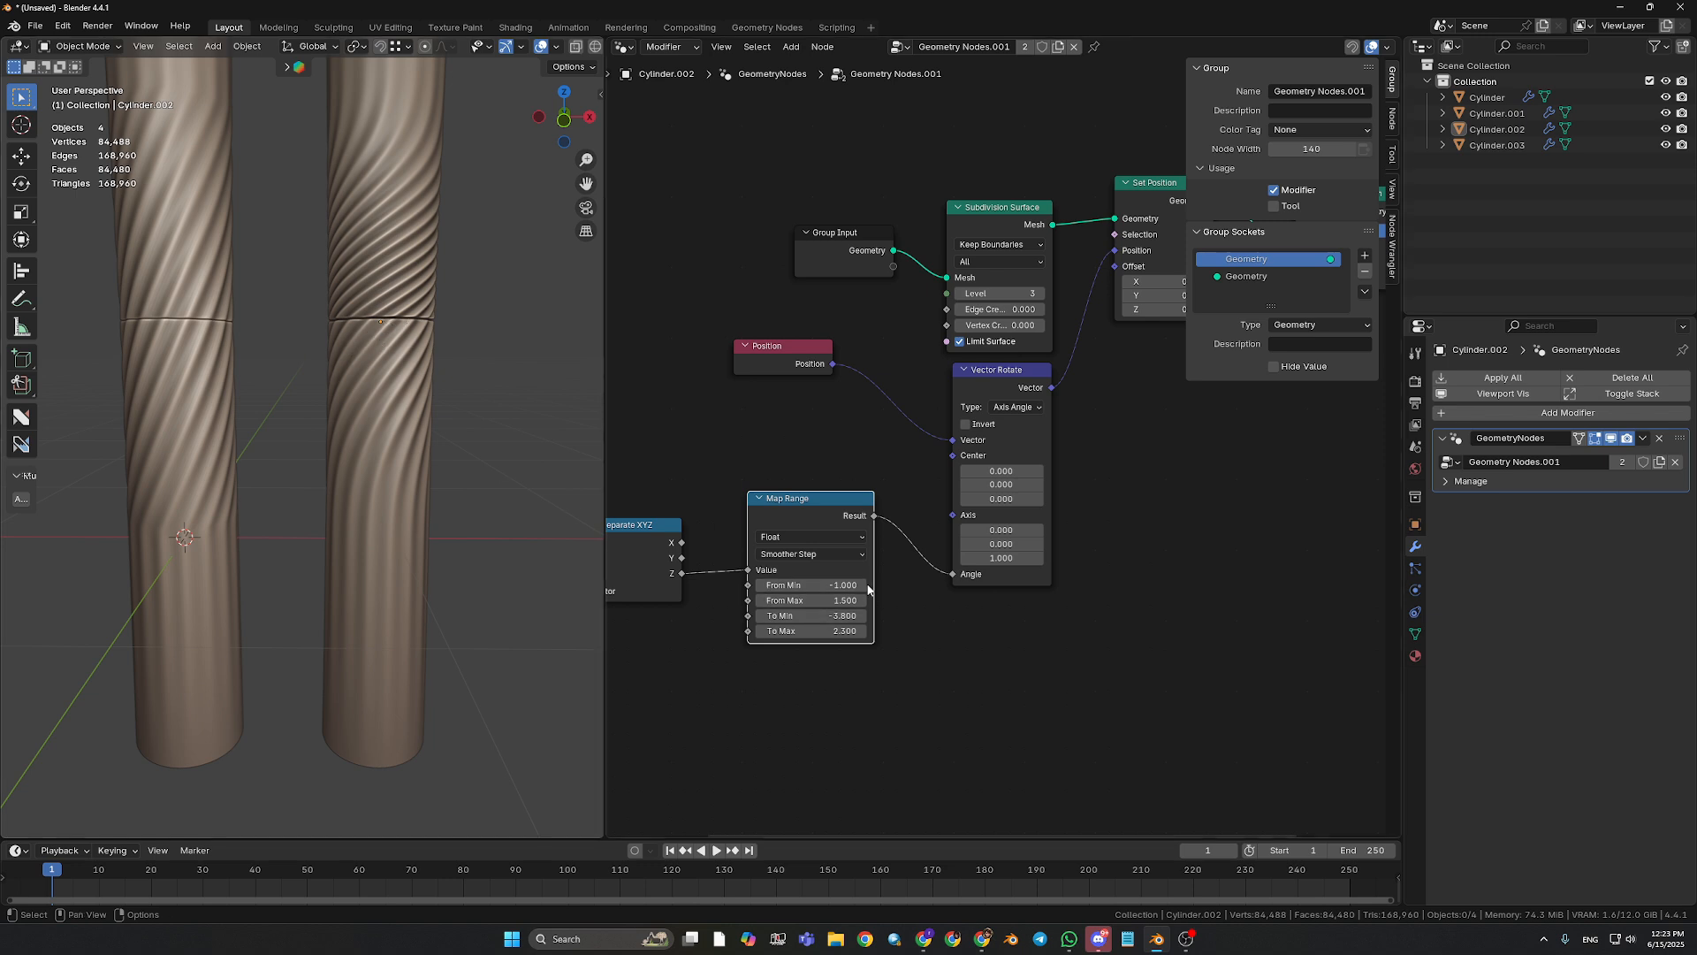
middle_drag(762, 587, 802, 581)
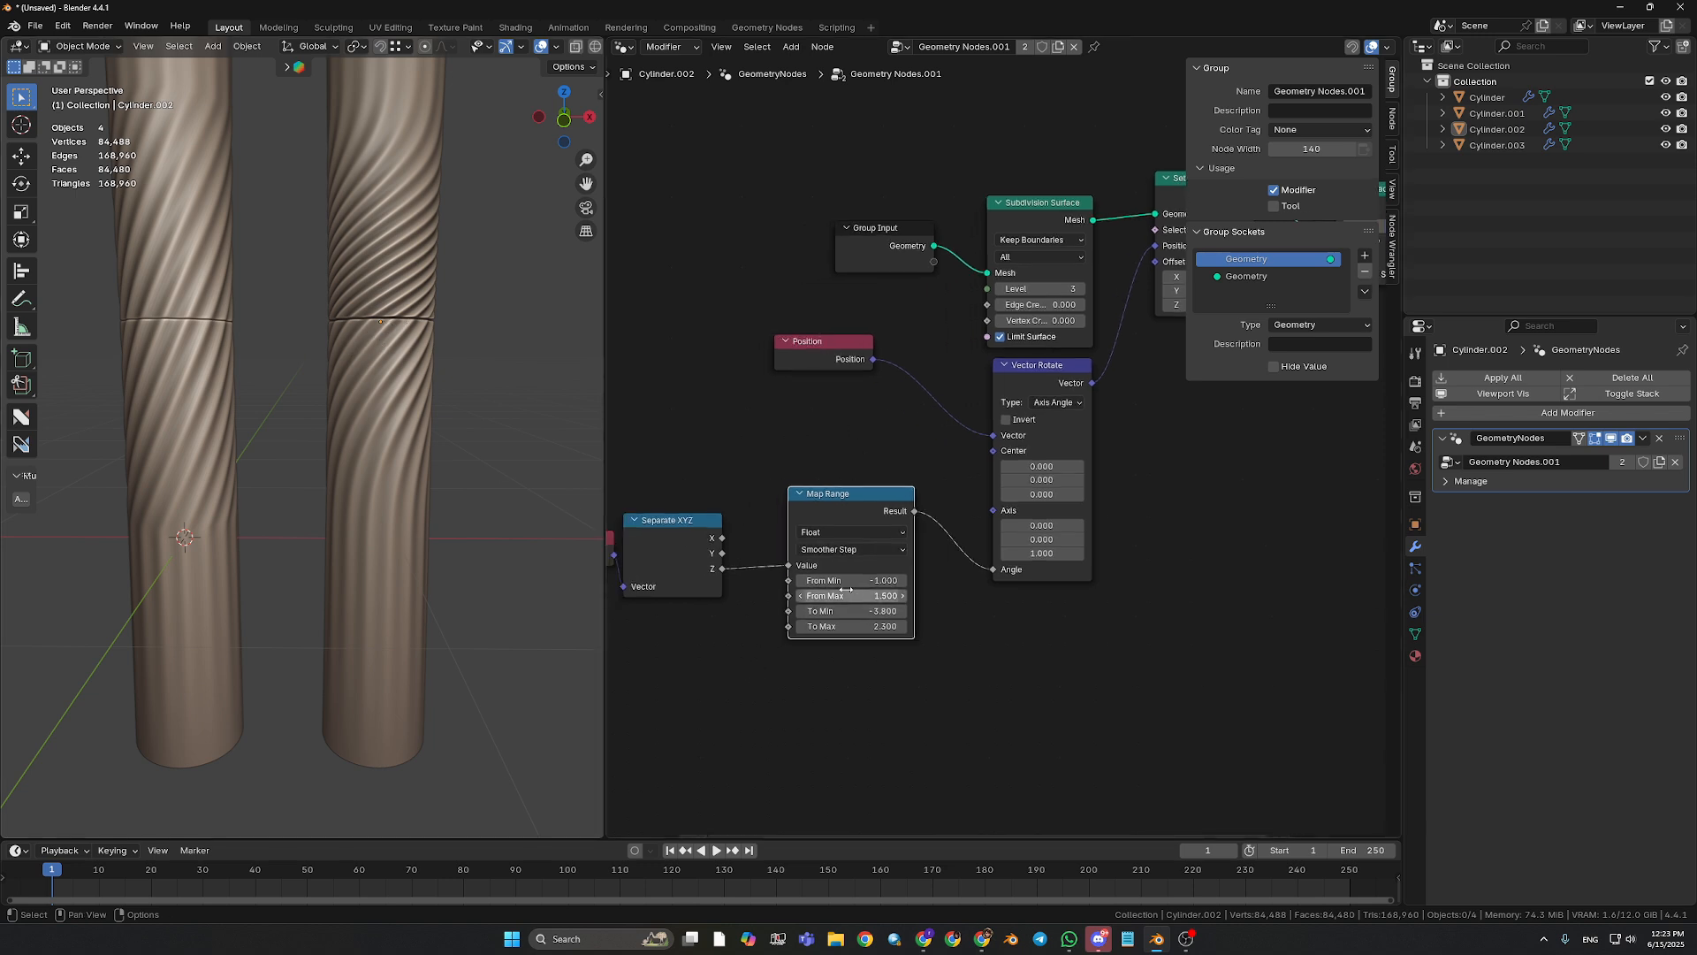
drag(850, 596, 802, 596)
key(ctrl+z)
- Make a separate copy of the shared geometry node tree for the second column's lower half
click(1025, 48)
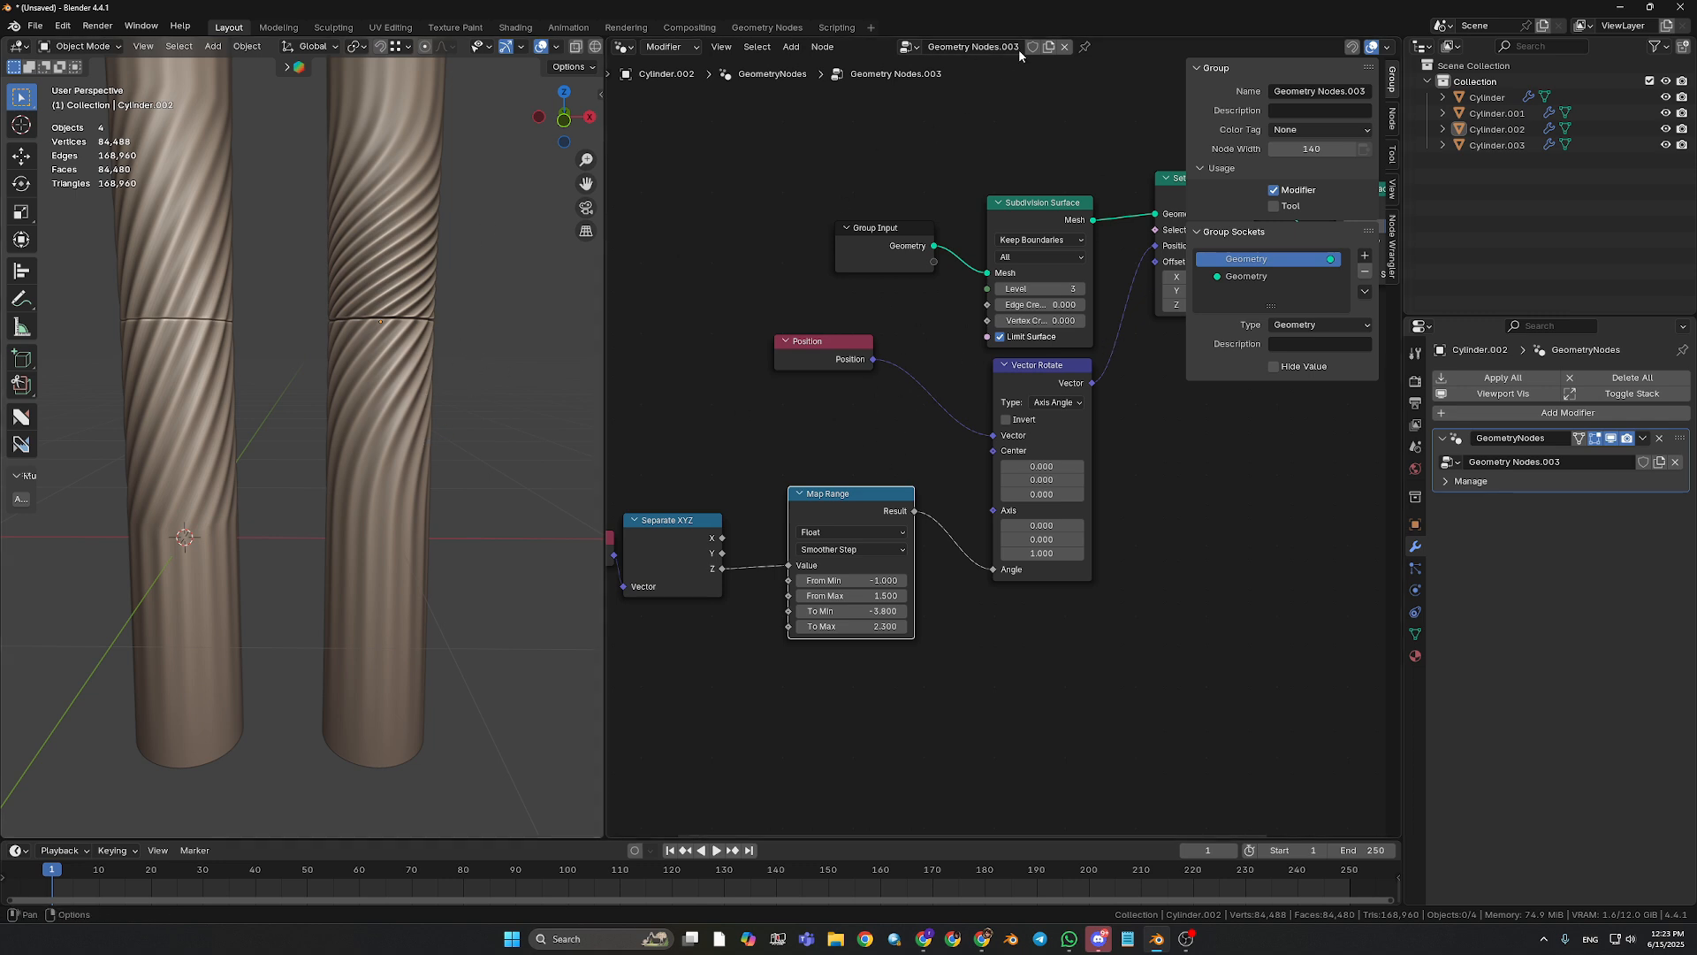
click(380, 406)
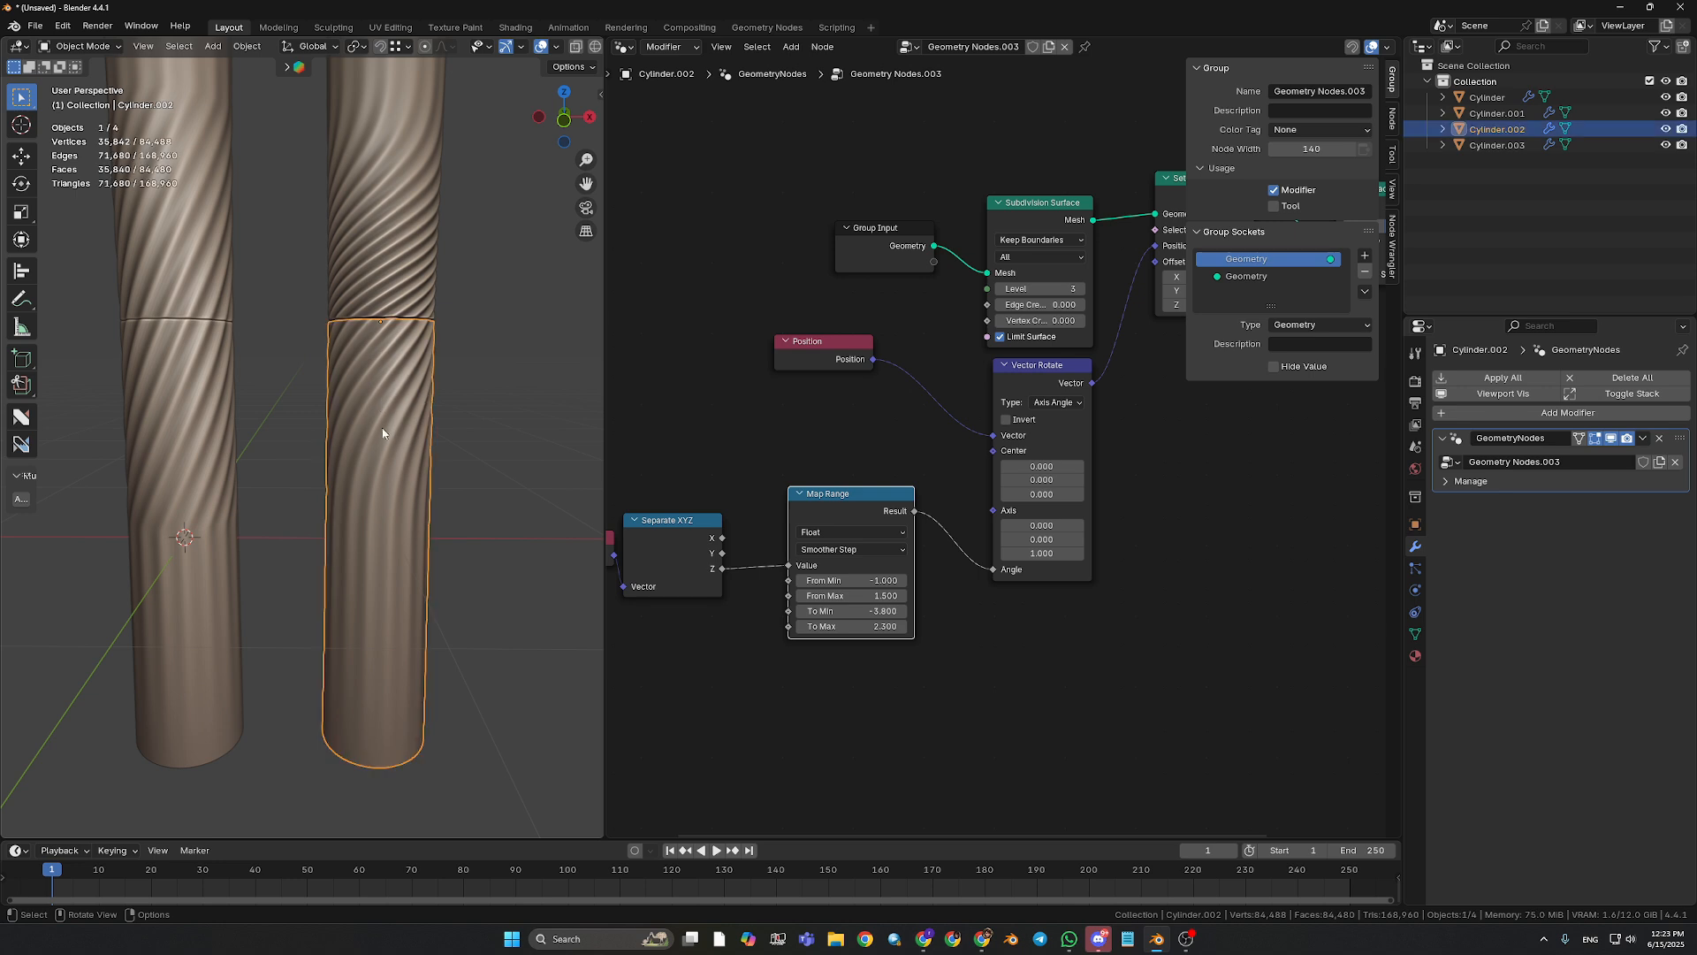
click(663, 354)
click(555, 391)
- Set Map Range's From Max to 0.4 and From Min to -1.2 in the lower half's node tree
click(852, 560)
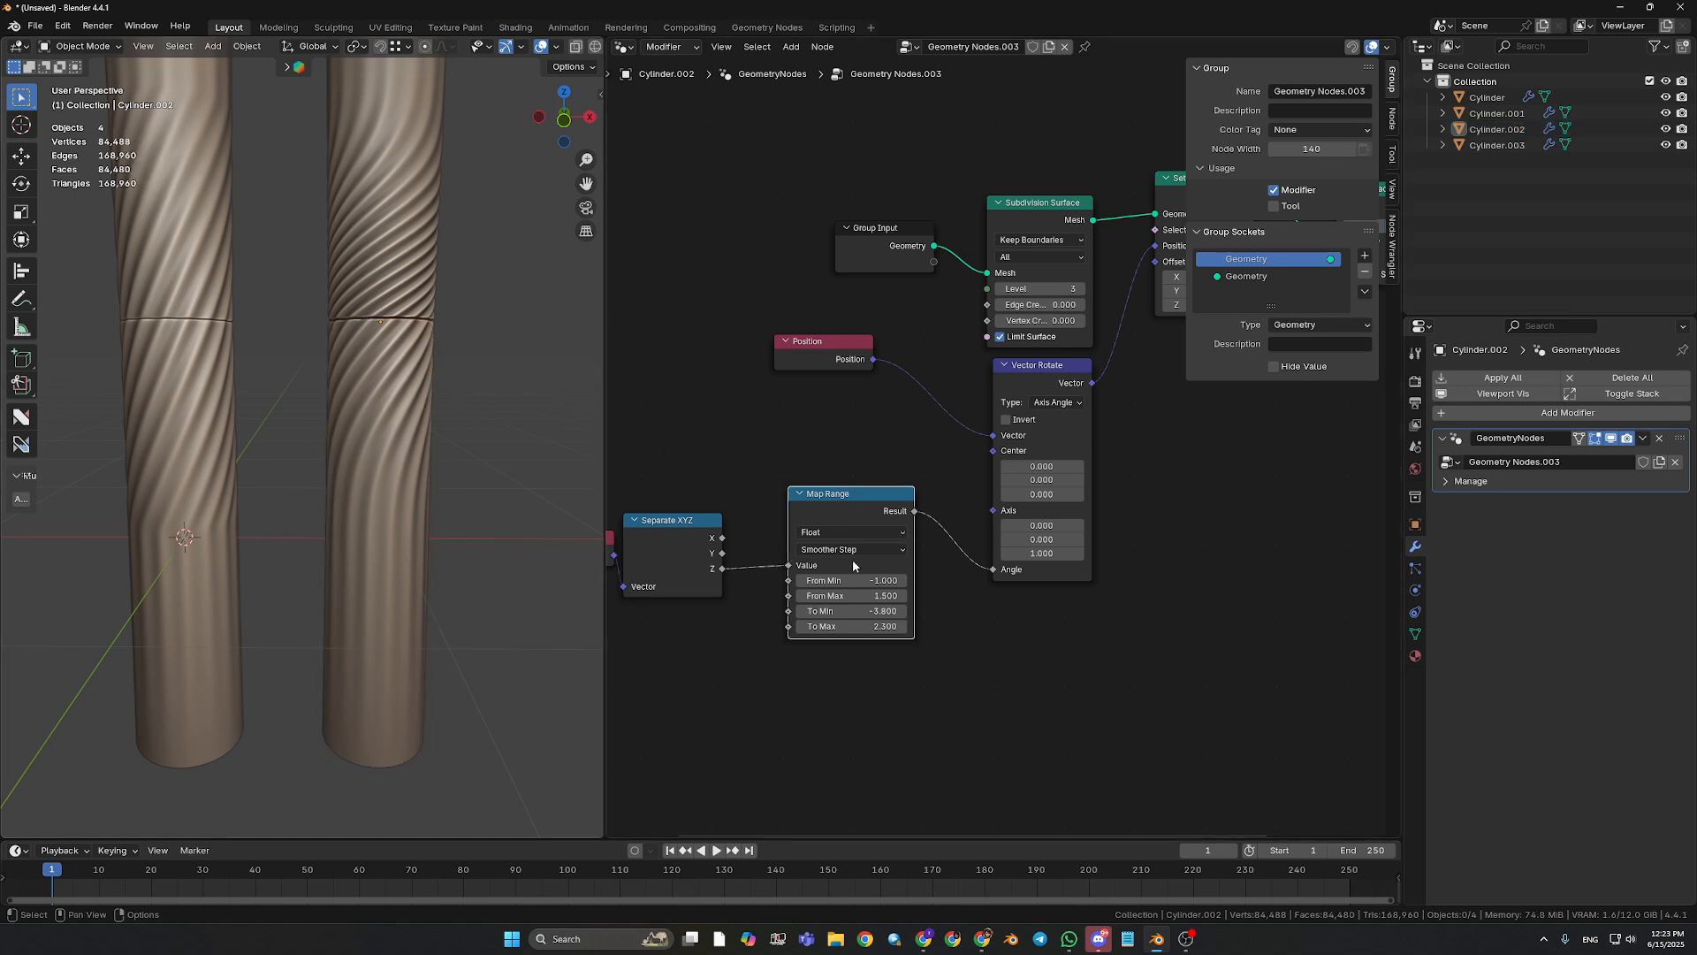
mouse_move(853, 596)
mouse_down()
mouse_move(884, 596)
mouse_move(813, 596)
mouse_move(845, 596)
mouse_up()
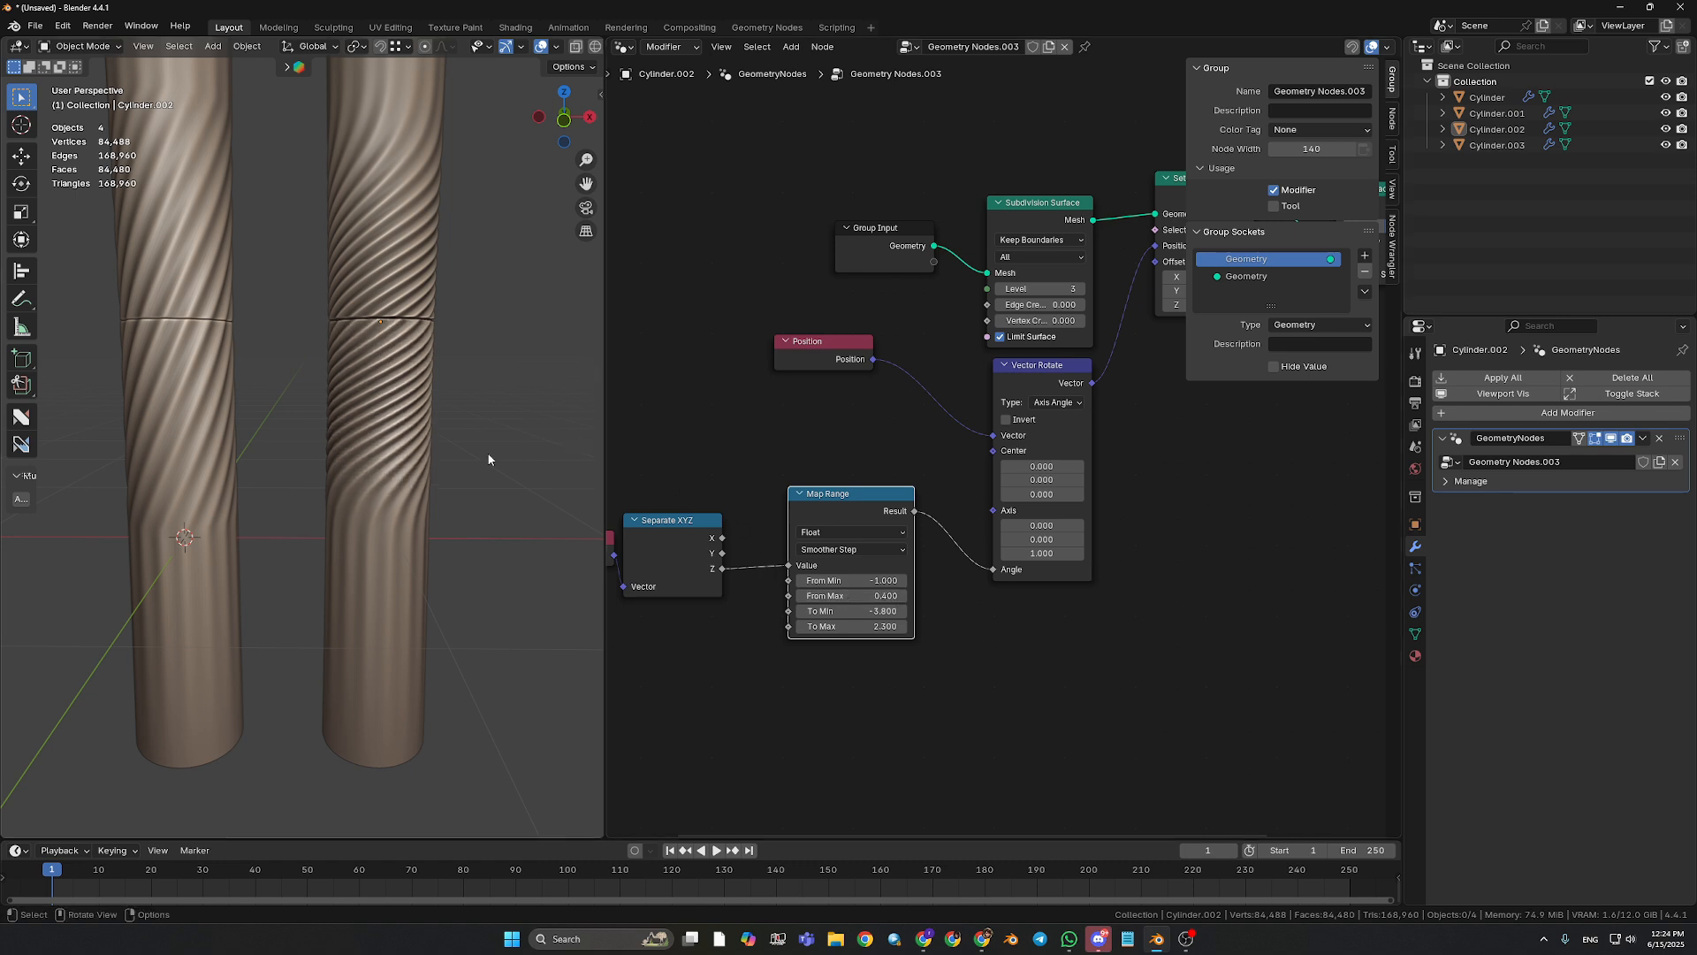
scroll(478, 452, up, 3)
shift+middle_drag(514, 409, 500, 440)
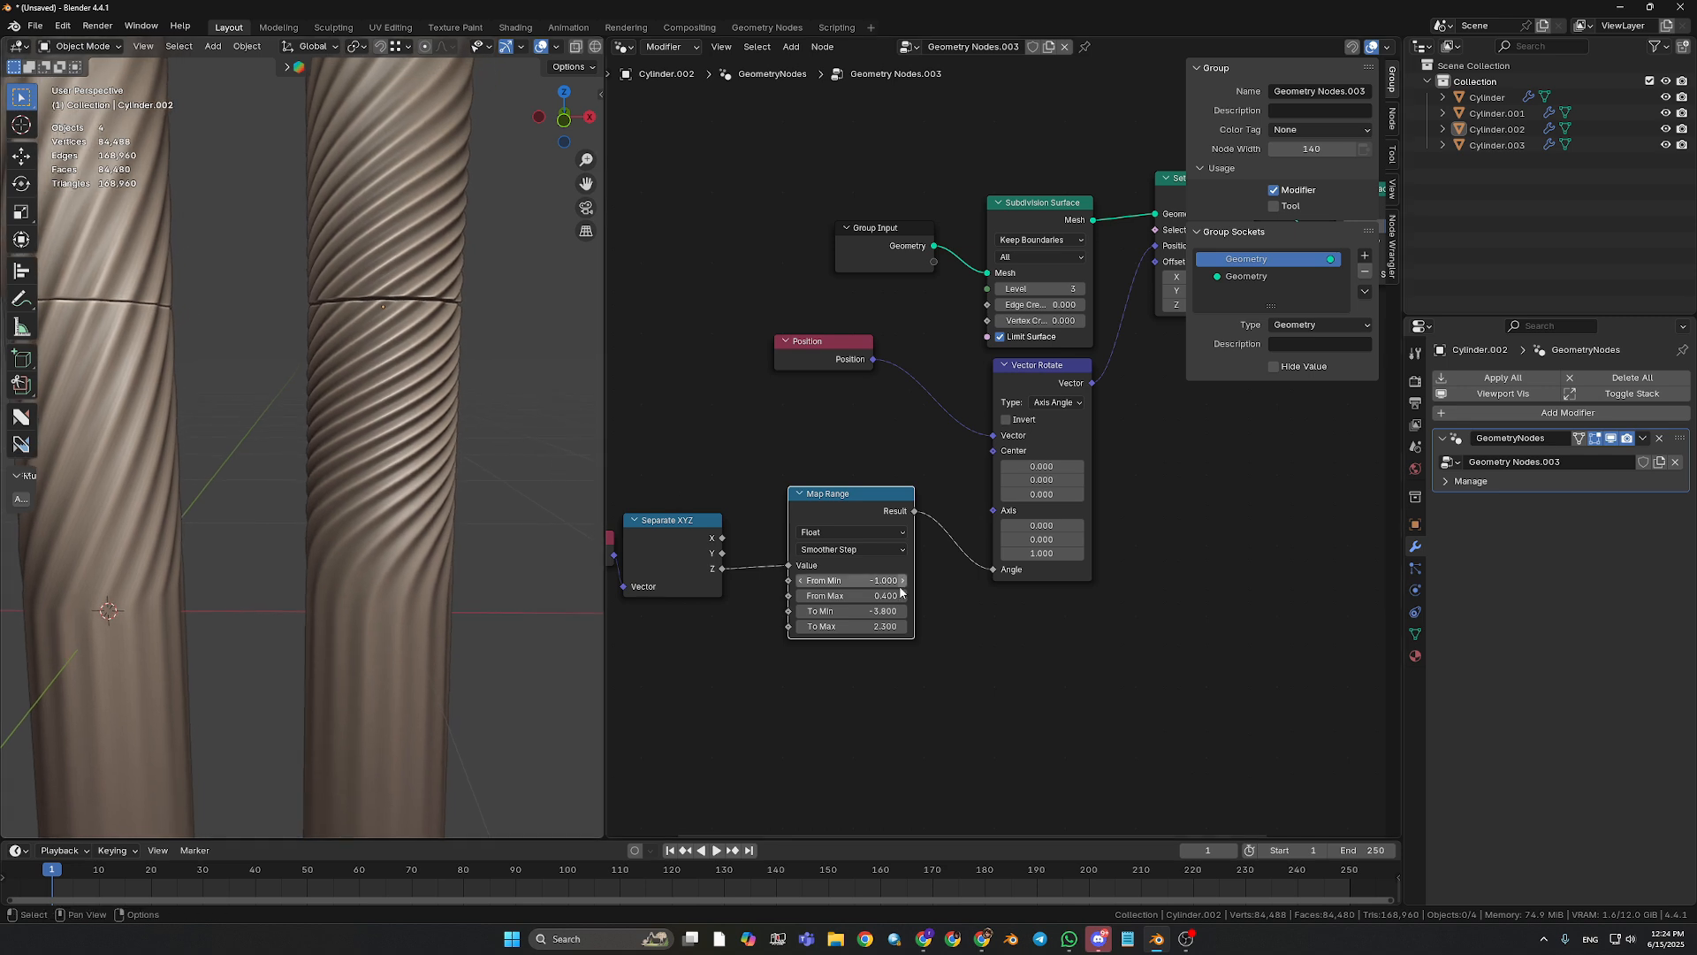
drag(849, 580, 844, 580)
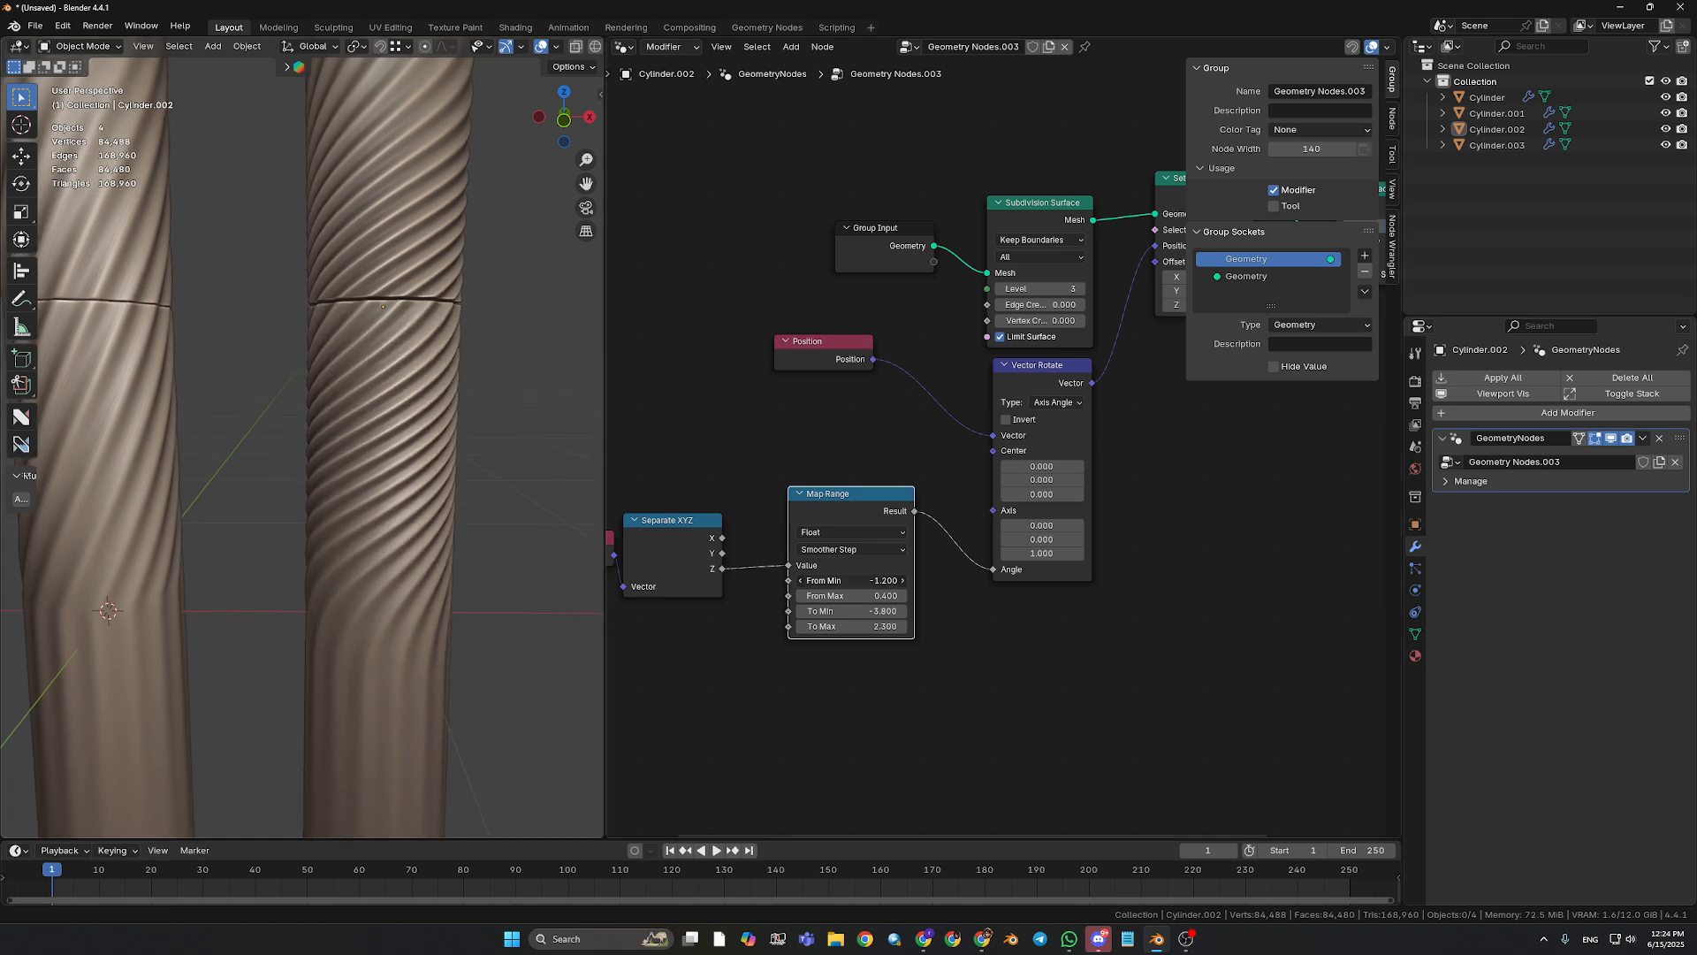
scroll(487, 621, down, 3)
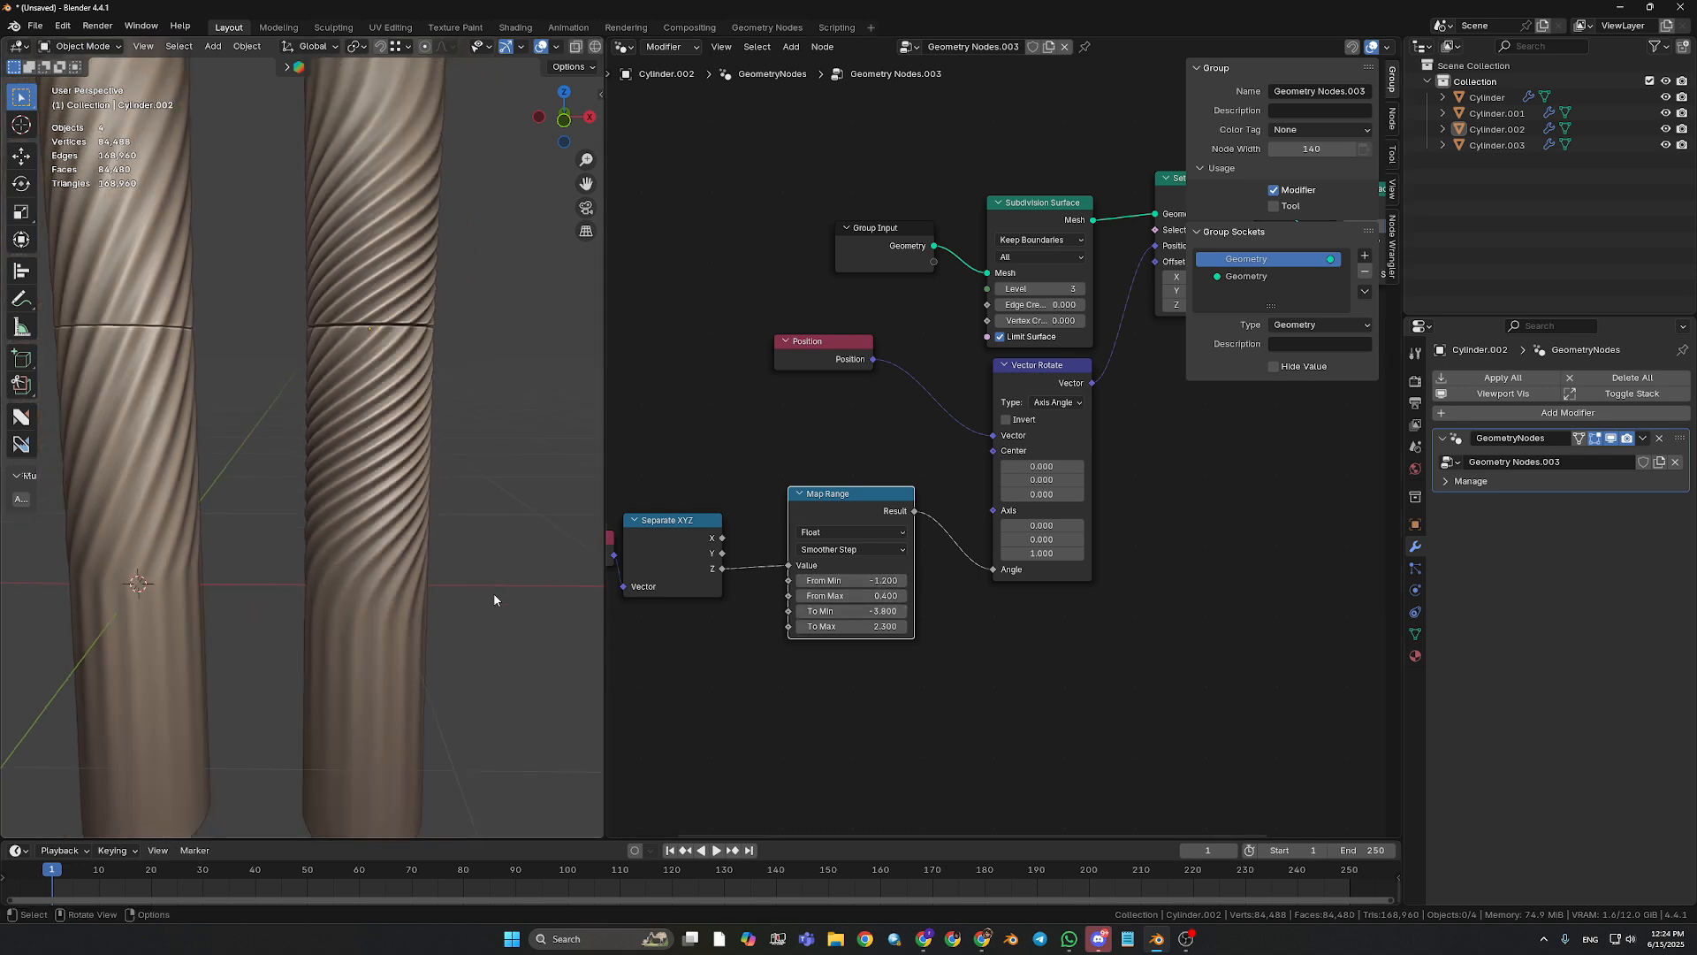
middle_drag(470, 619, 443, 603)
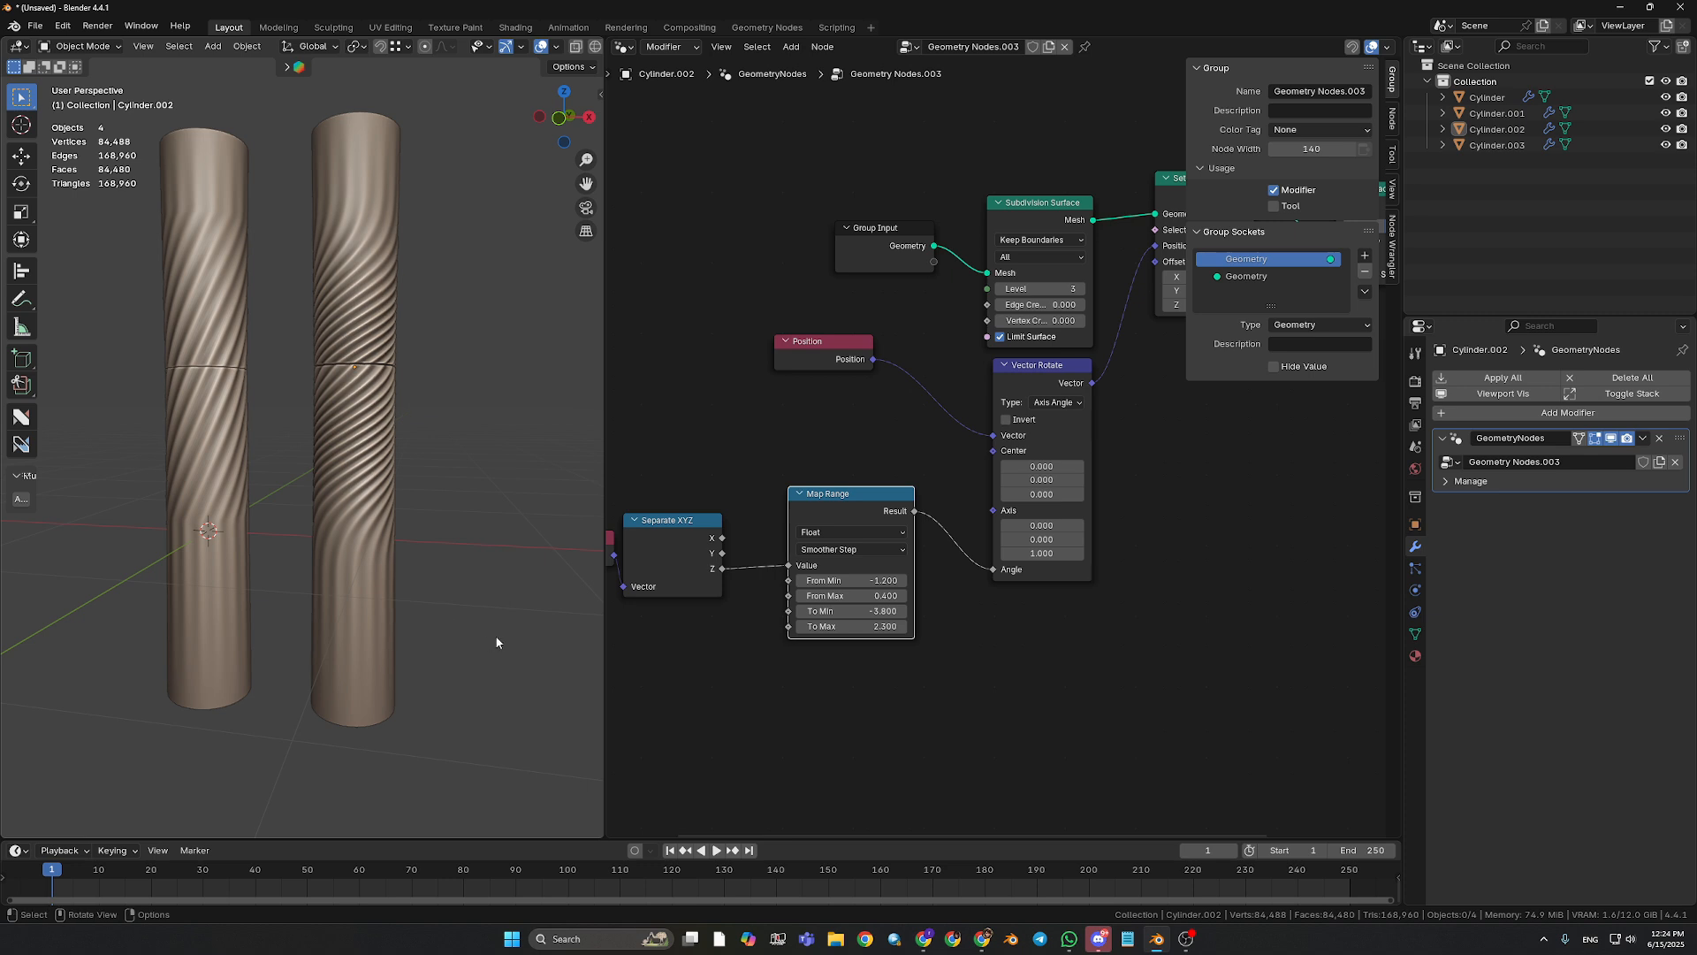
- Set Map Range's To Max to 15 for the lower half to try a much tighter twist
click(842, 626)
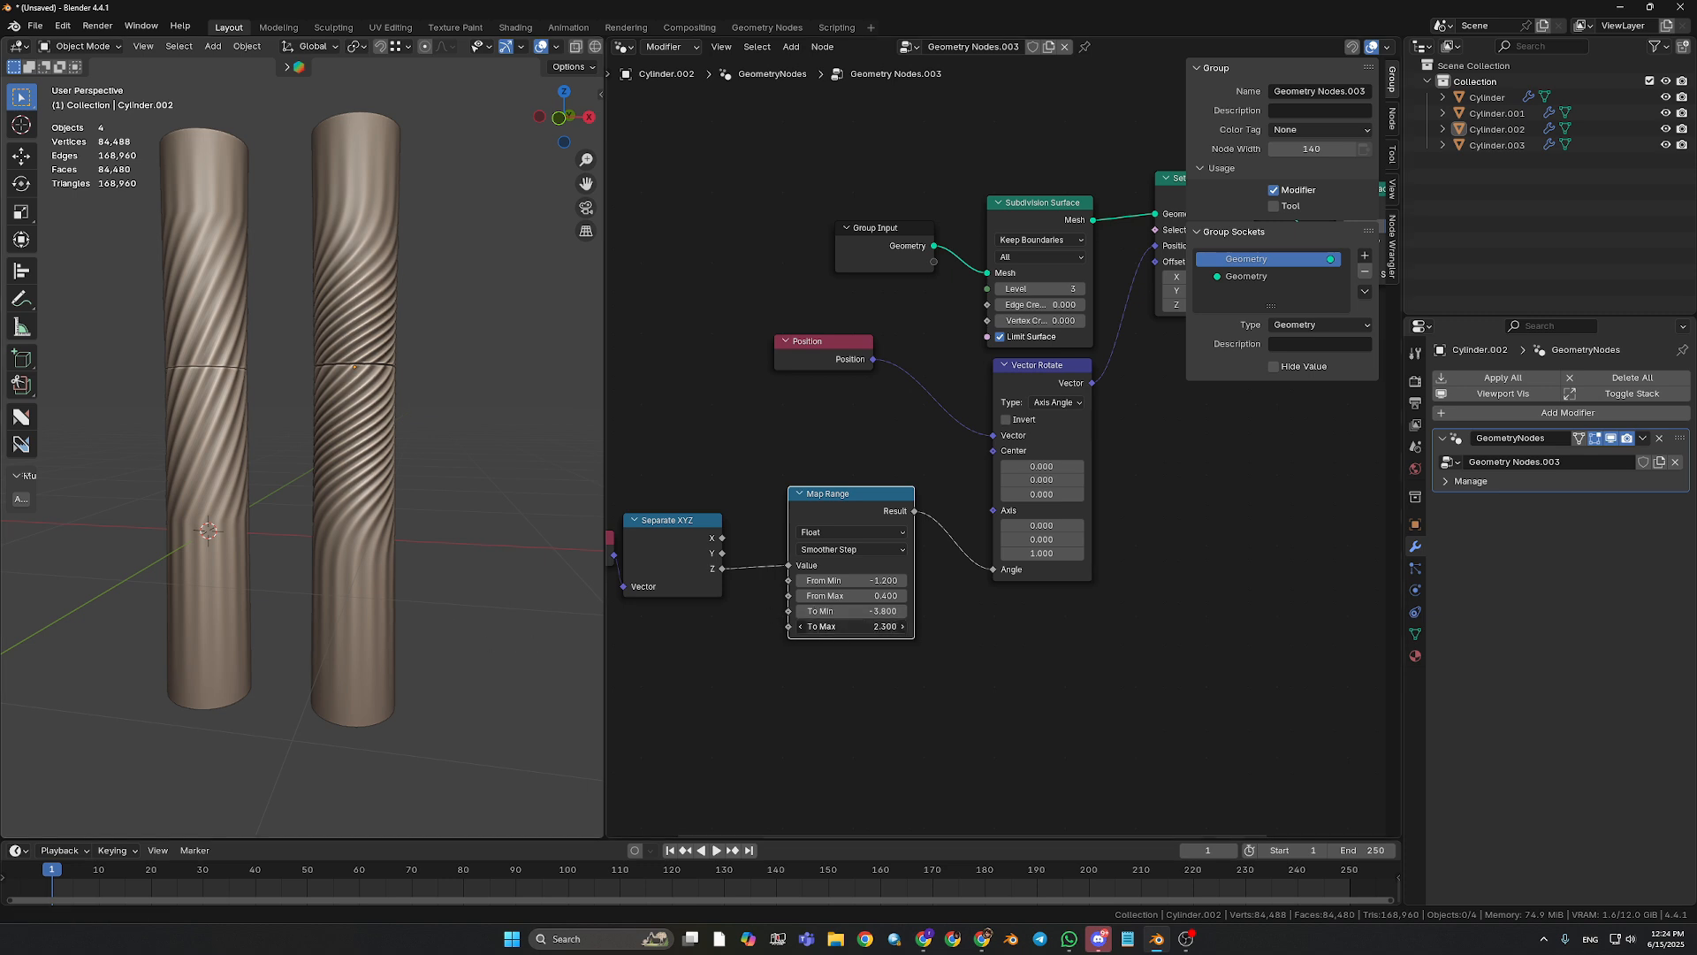
click(775, 688)
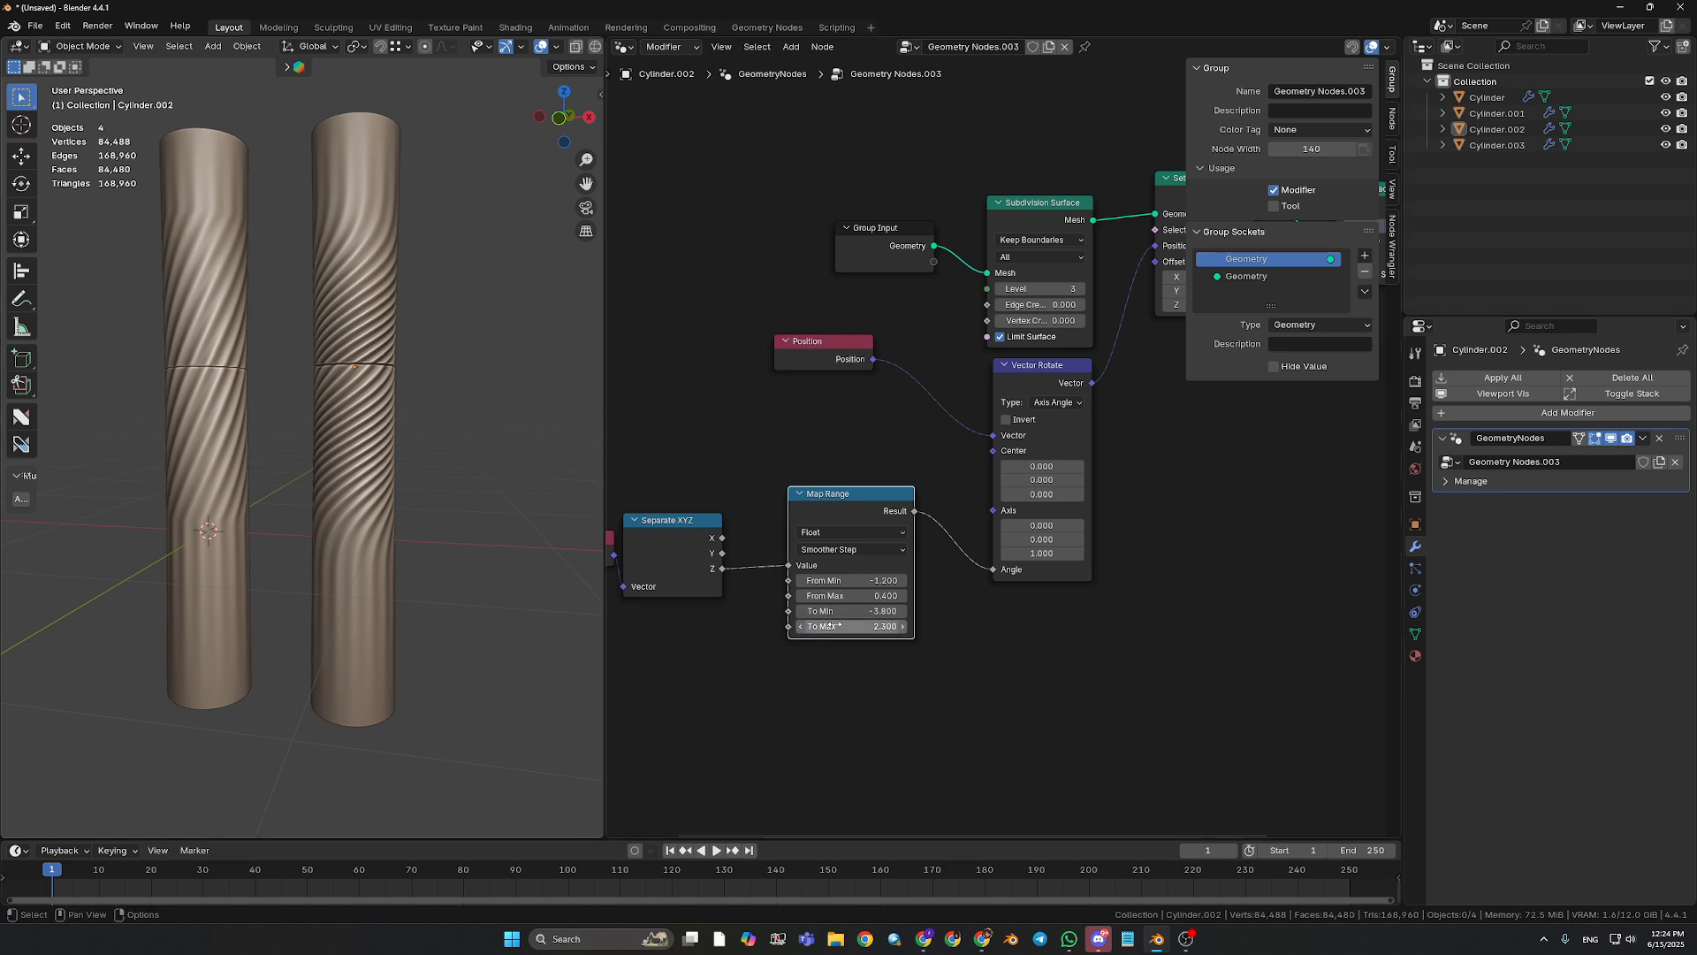
click(831, 626)
text(15)
key(Return)
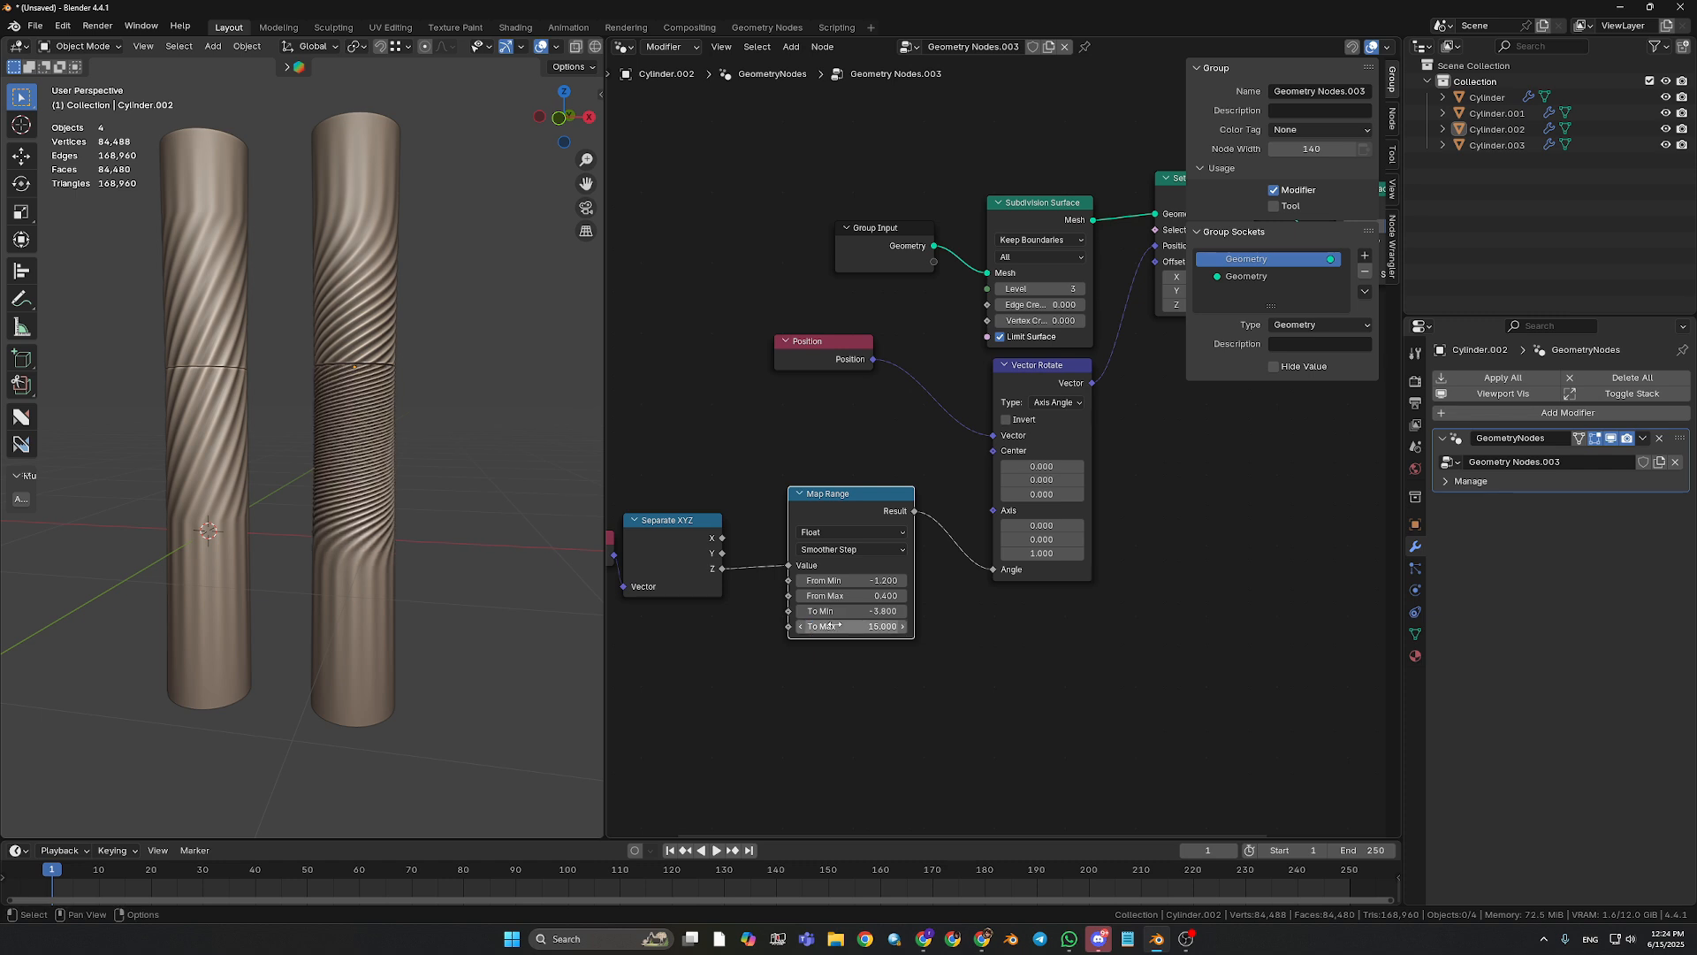
scroll(370, 588, up, 2)
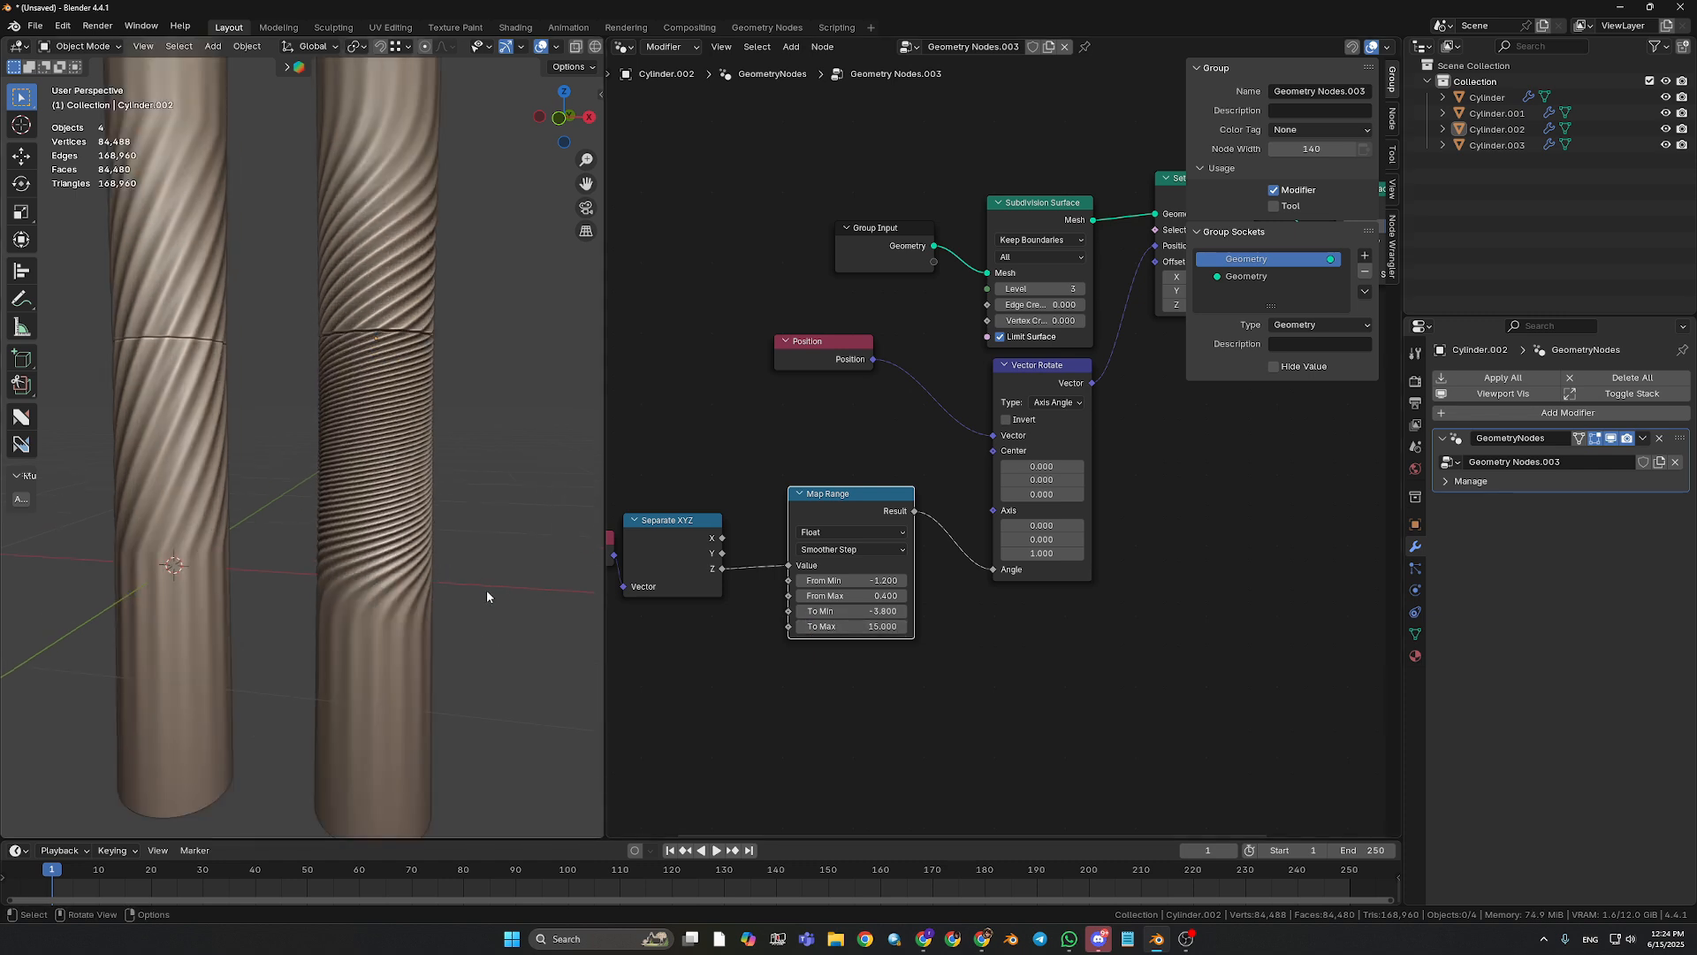
- Try a To Max of 15 on the upper half's Map Range, and undo it
click(380, 249)
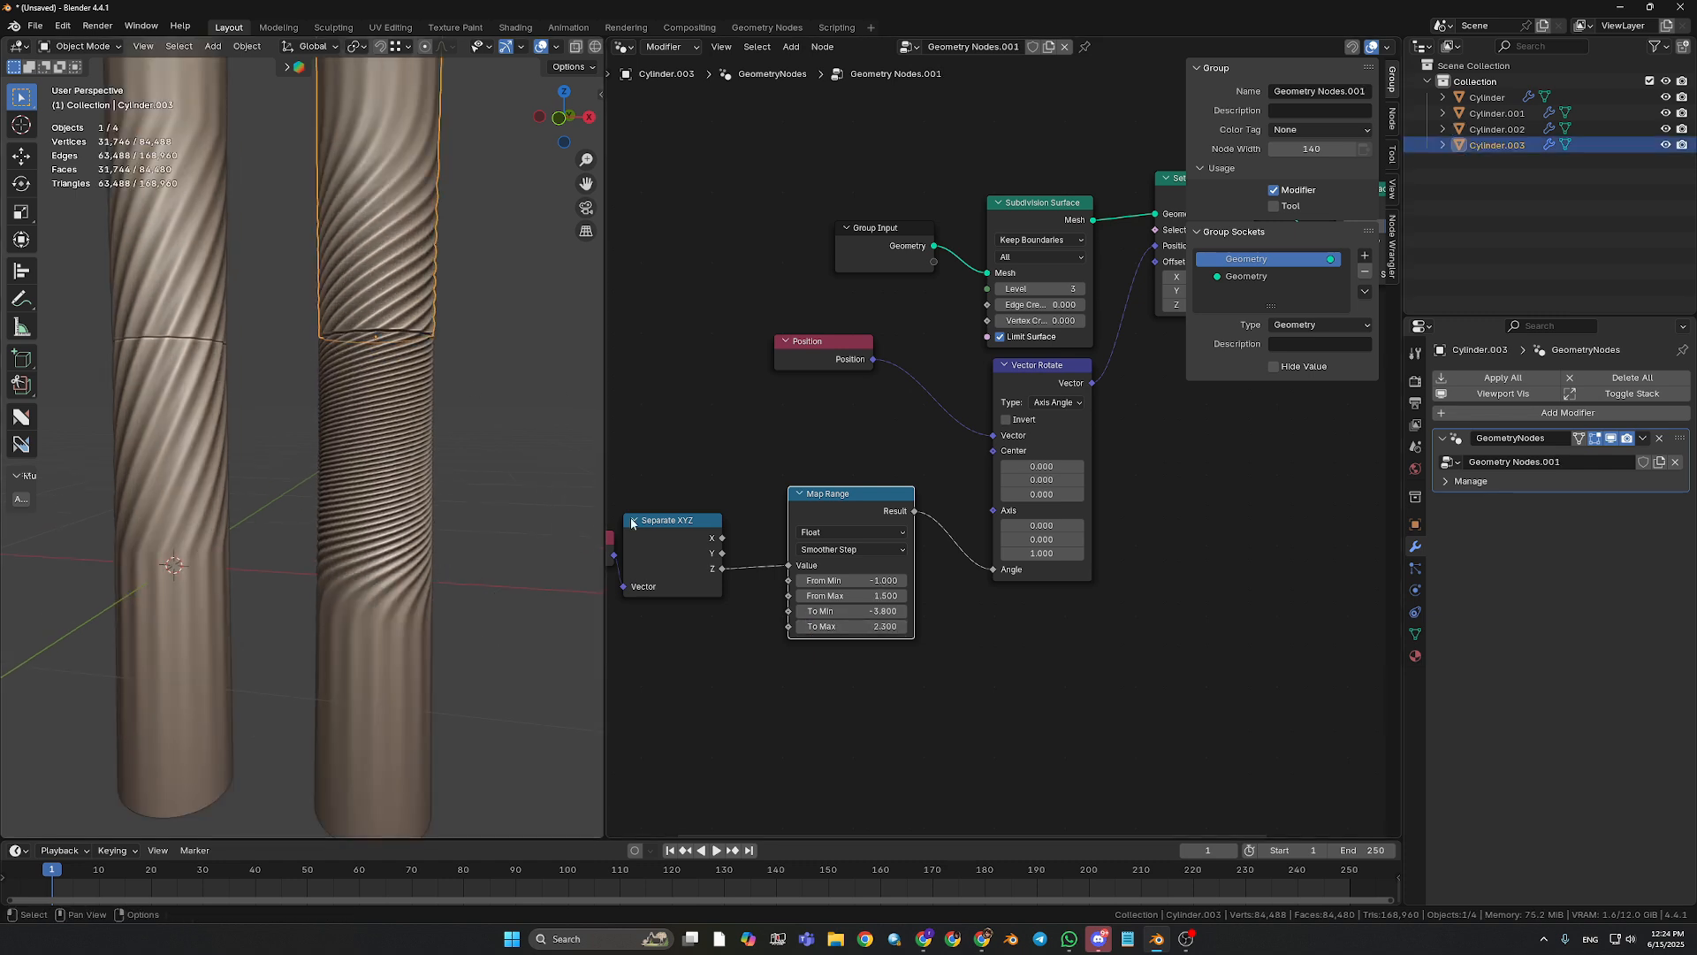
click(847, 626)
text(15)
key(Return)
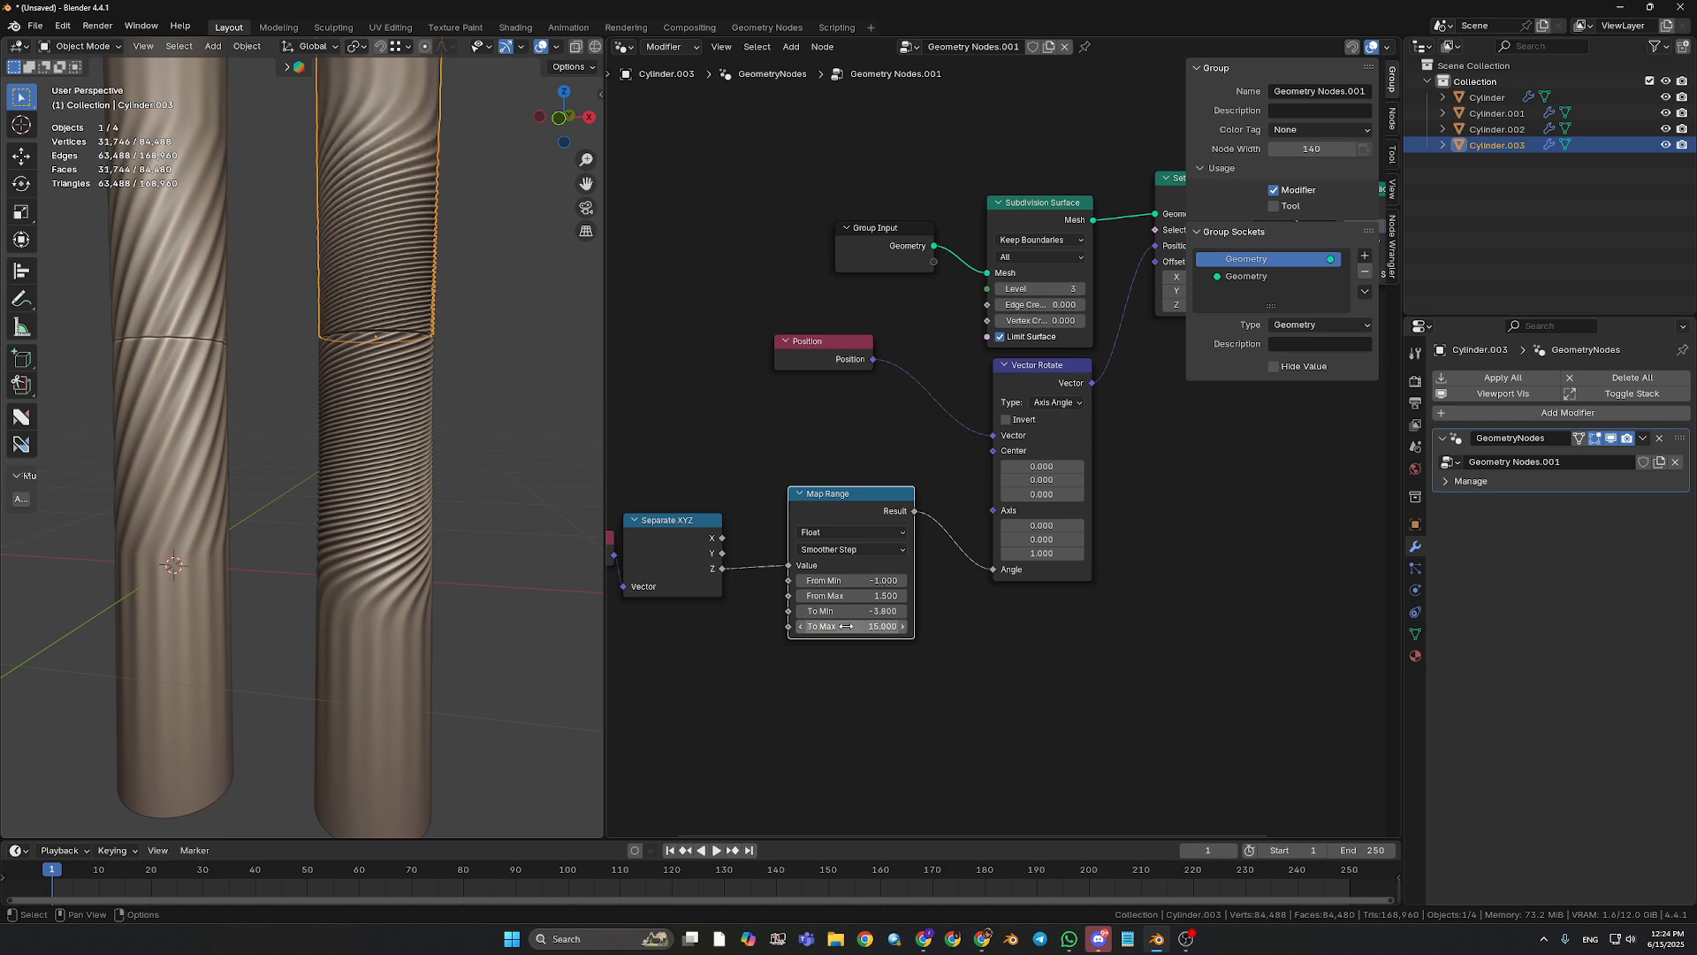
middle_drag(473, 463, 475, 479)
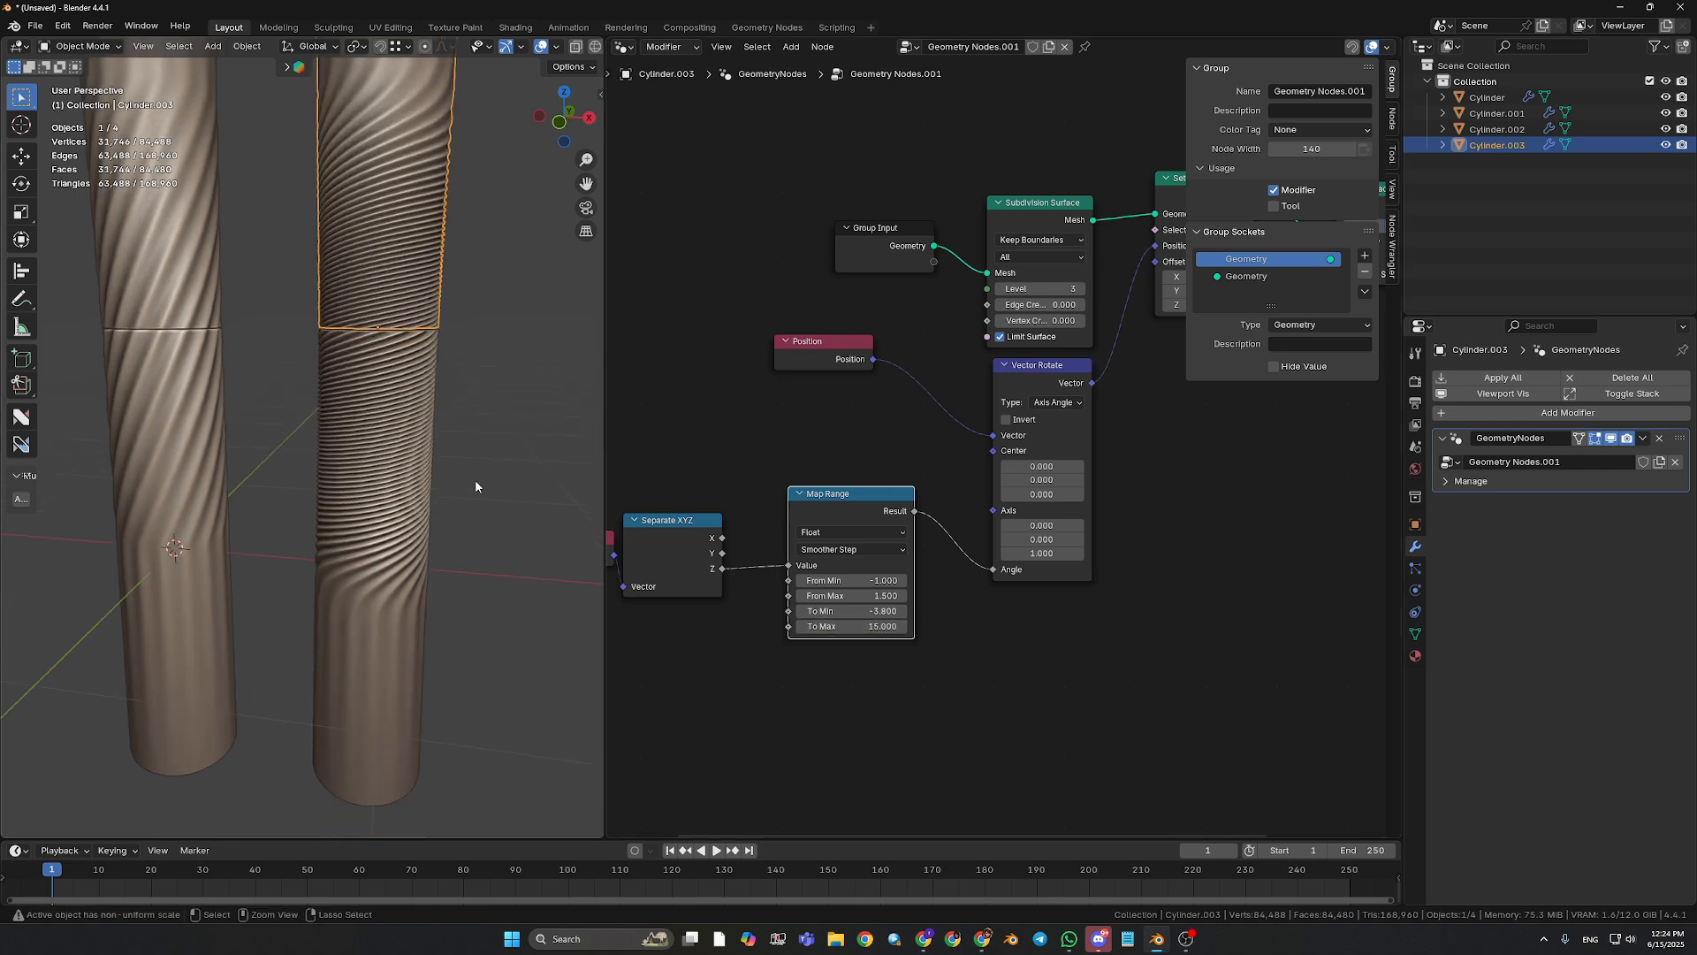
key(ctrl+z)
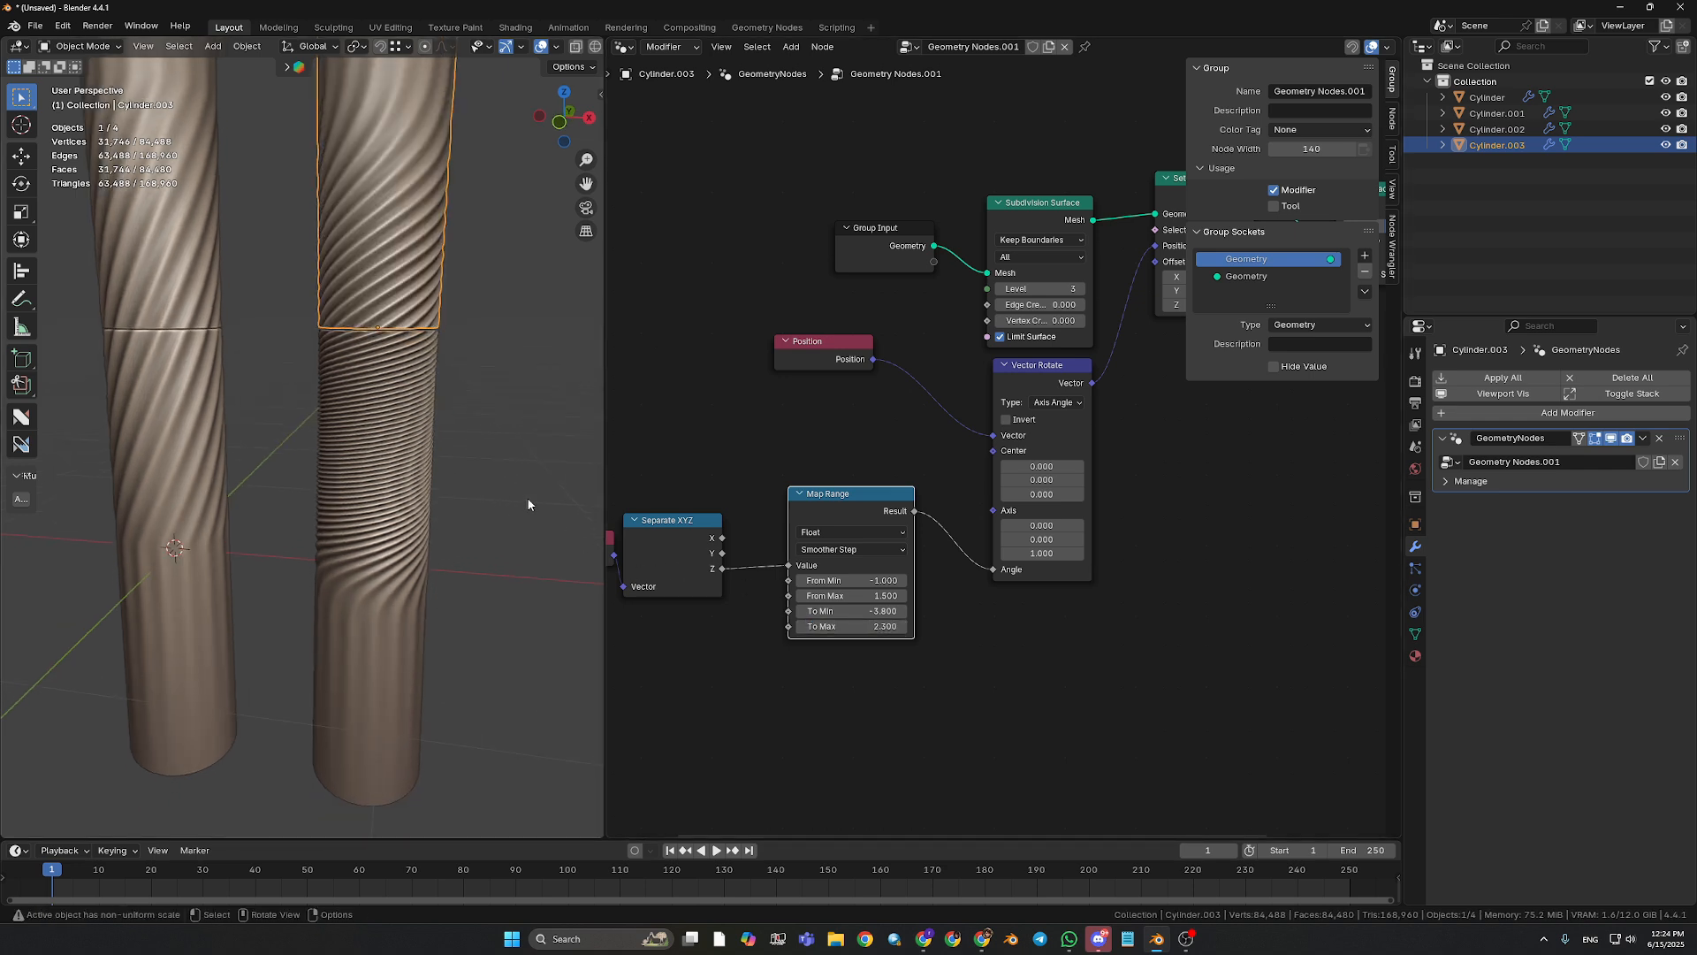
key(ctrl+z)
key(ctrl+z)
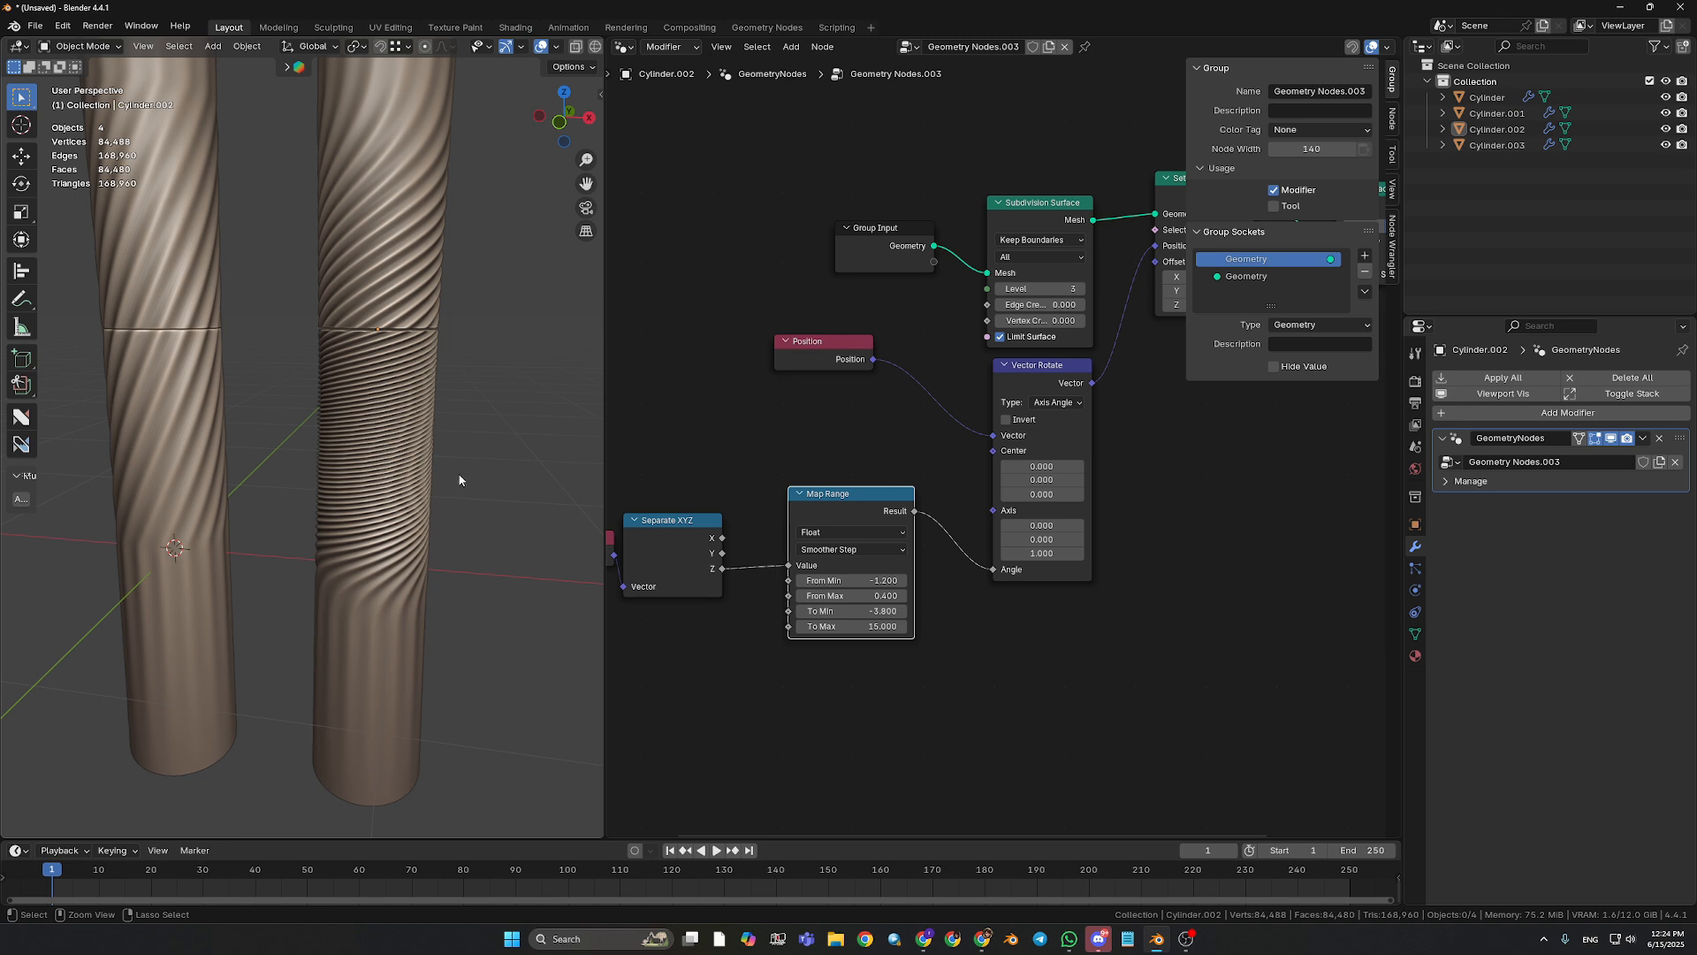
- Select the second column's lower half and set its Map Range To Max to 5.5
click(400, 464)
middle_drag(473, 521, 477, 496)
drag(849, 626, 891, 626)
scroll(481, 394, up, 2)
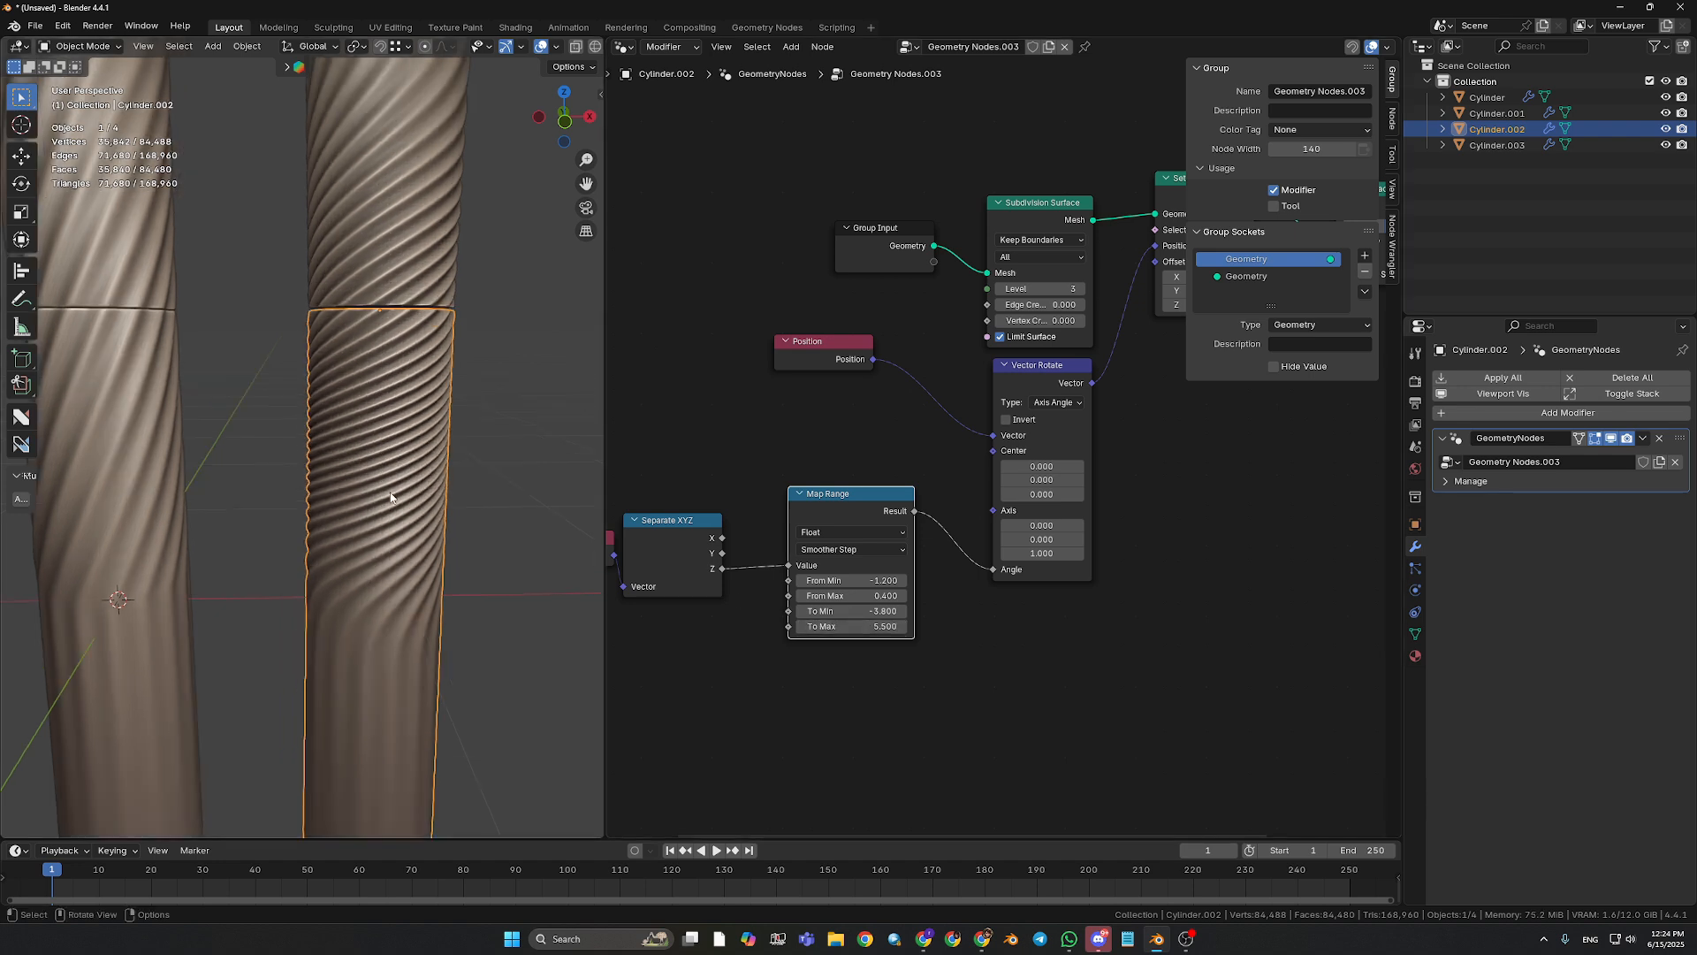
- Fine-tune the lower half's Map Range To Max to 5.33, deselect the column, and compare both columns
shift+middle_drag(504, 432, 492, 480)
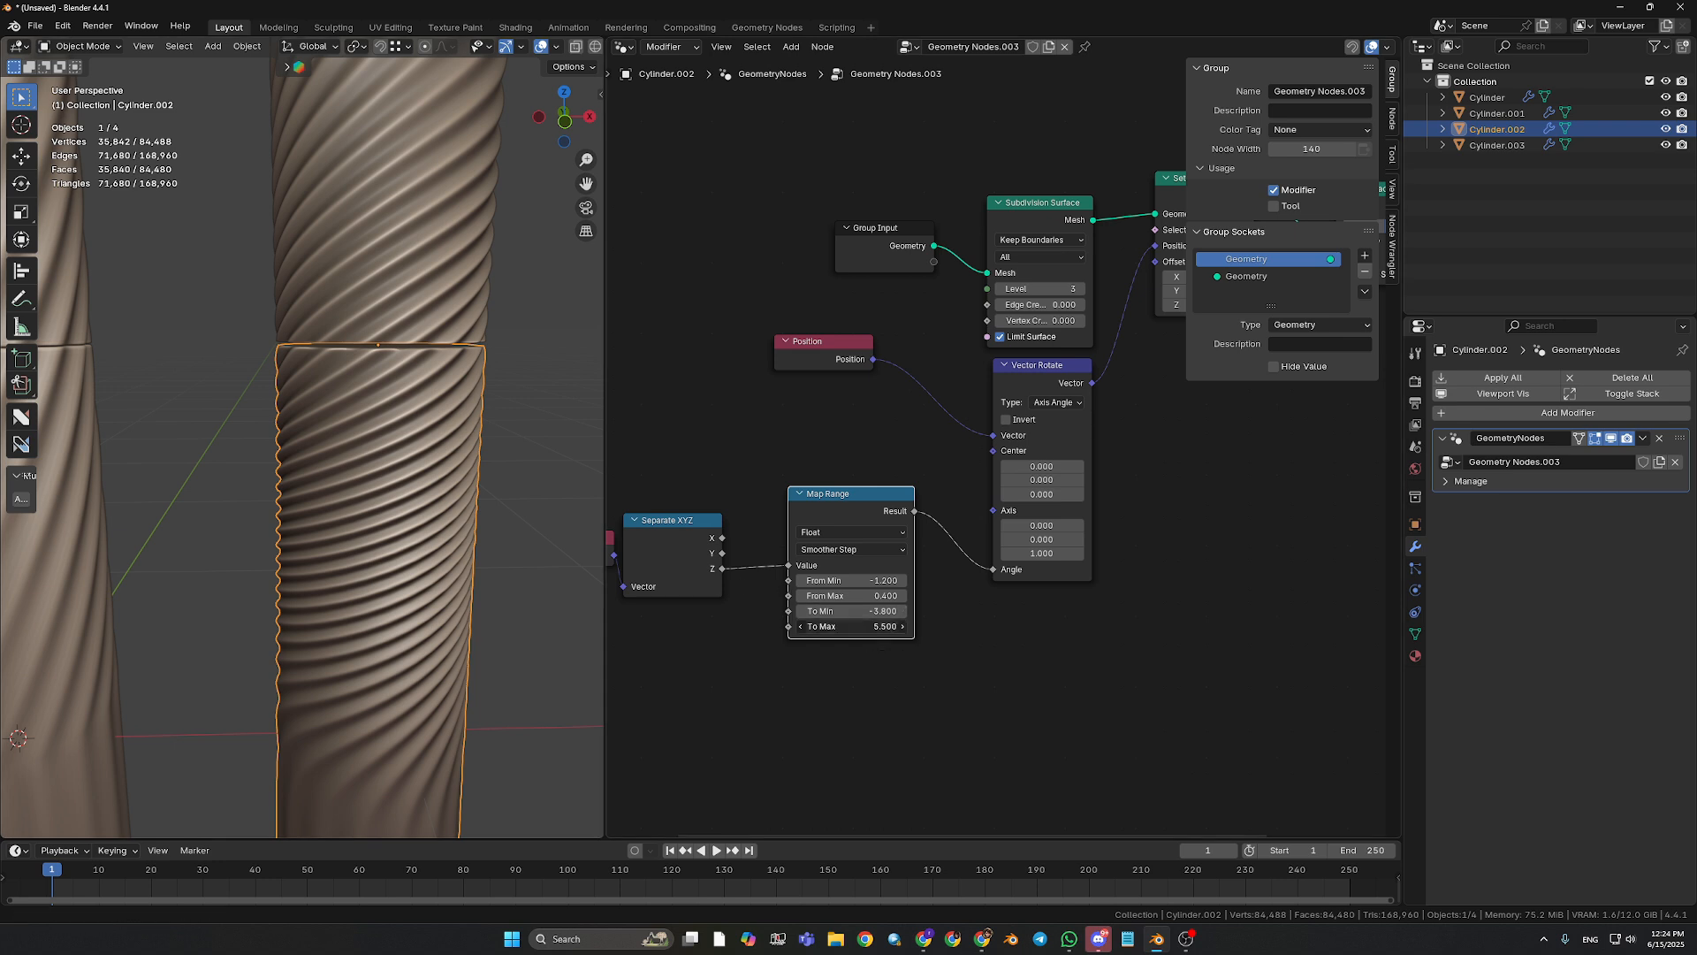
drag(850, 626, 809, 626)
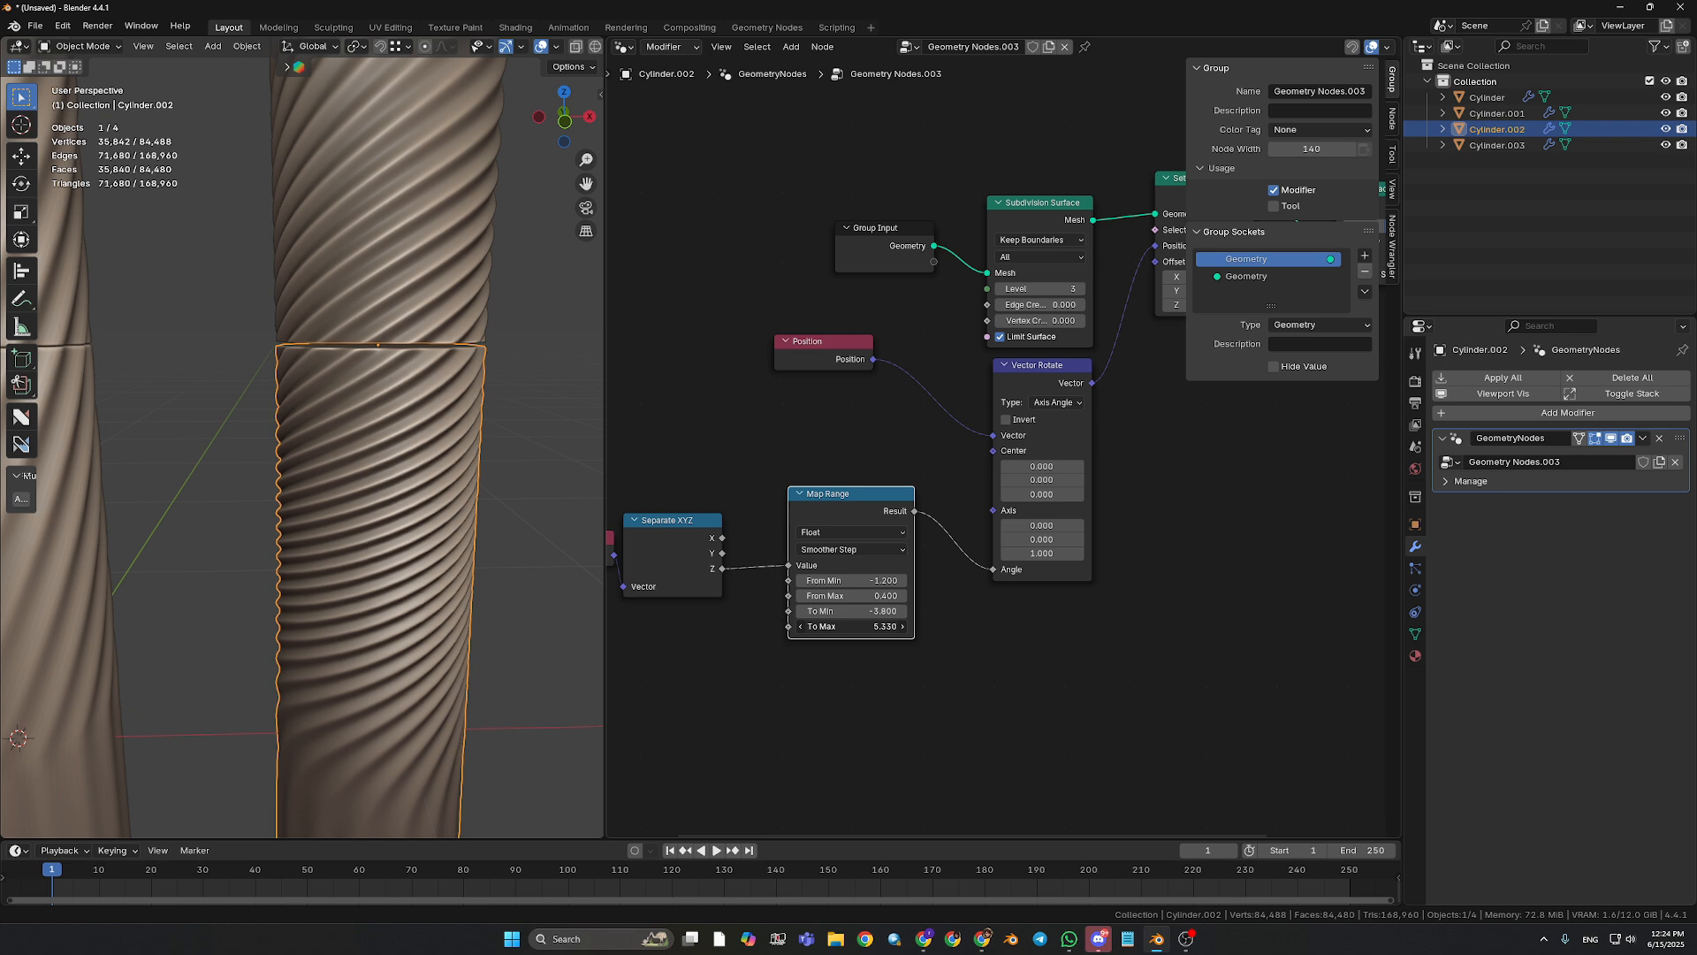
scroll(469, 566, down, 5)
click(426, 597)
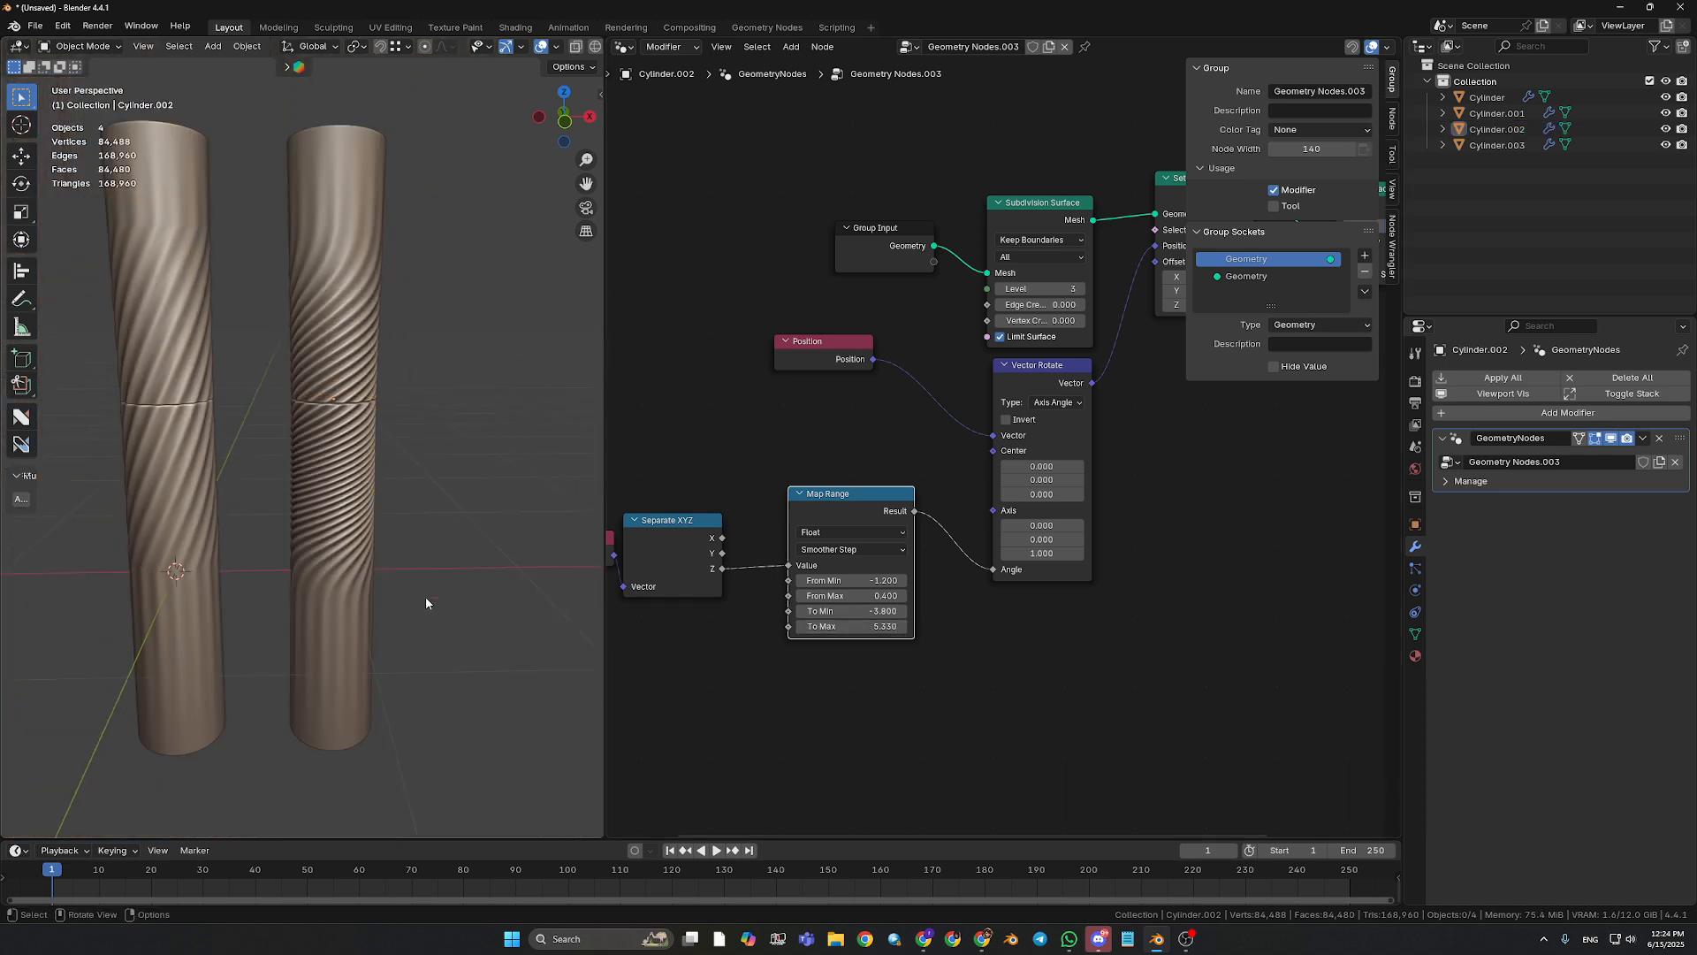
middle_drag(477, 573, 313, 478)
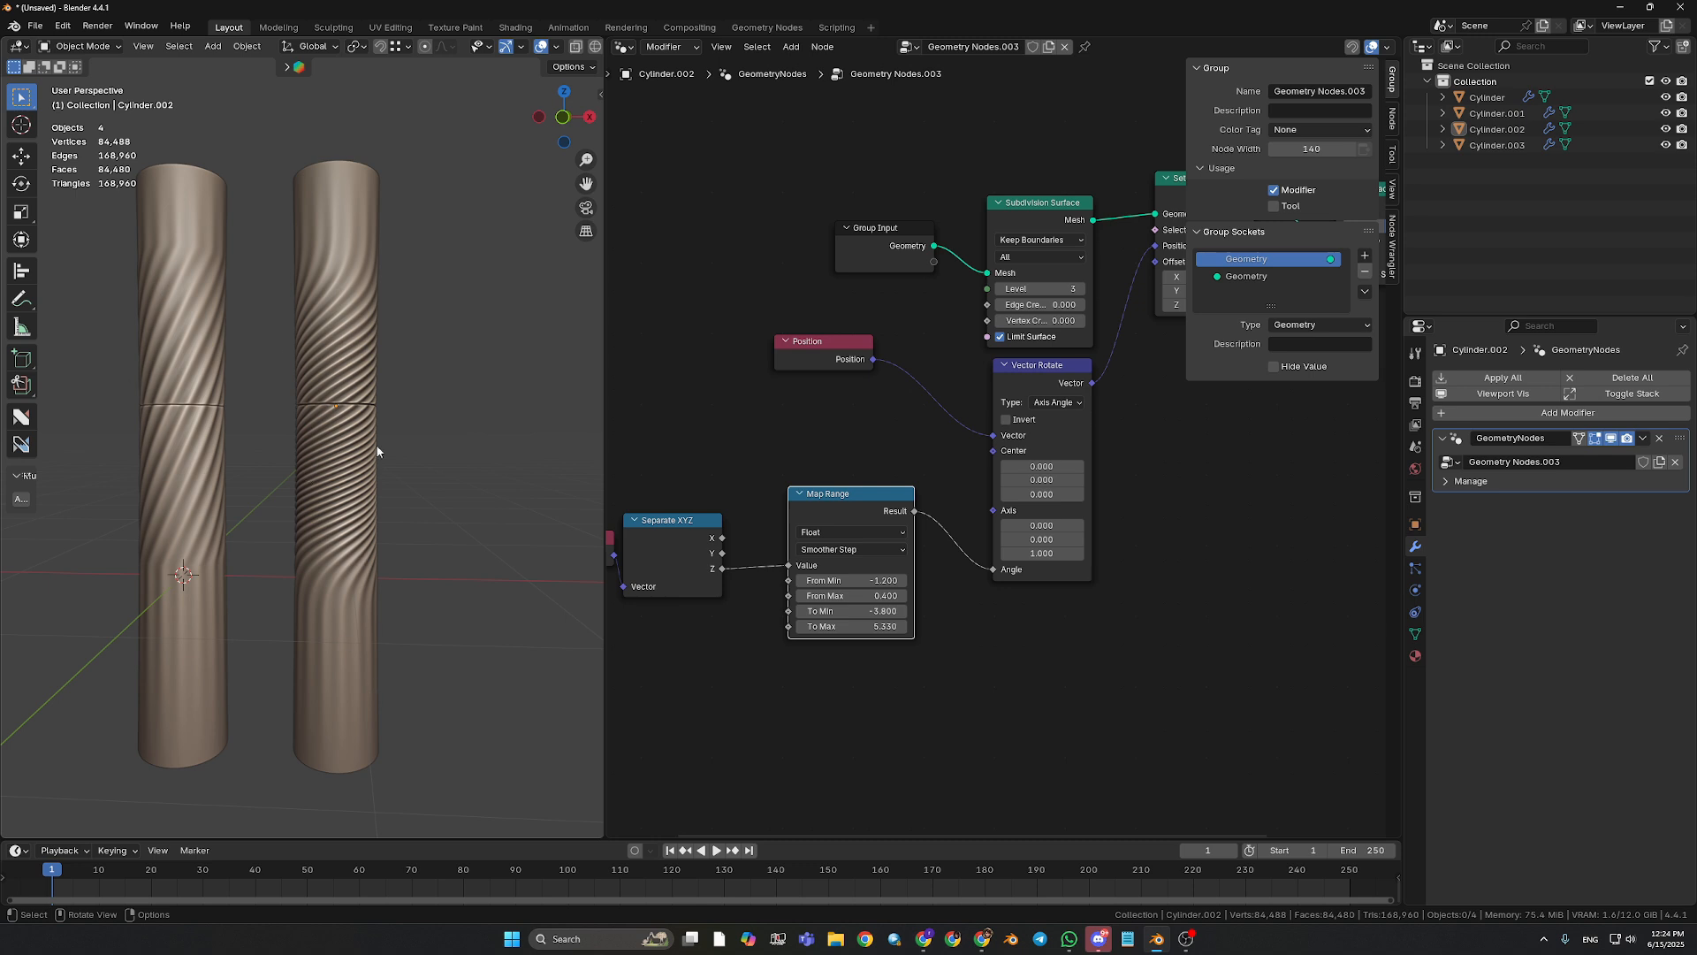
- Change the lower half's Map Range interpolation to Smooth Step and inspect the twist from several angles
click(853, 549)
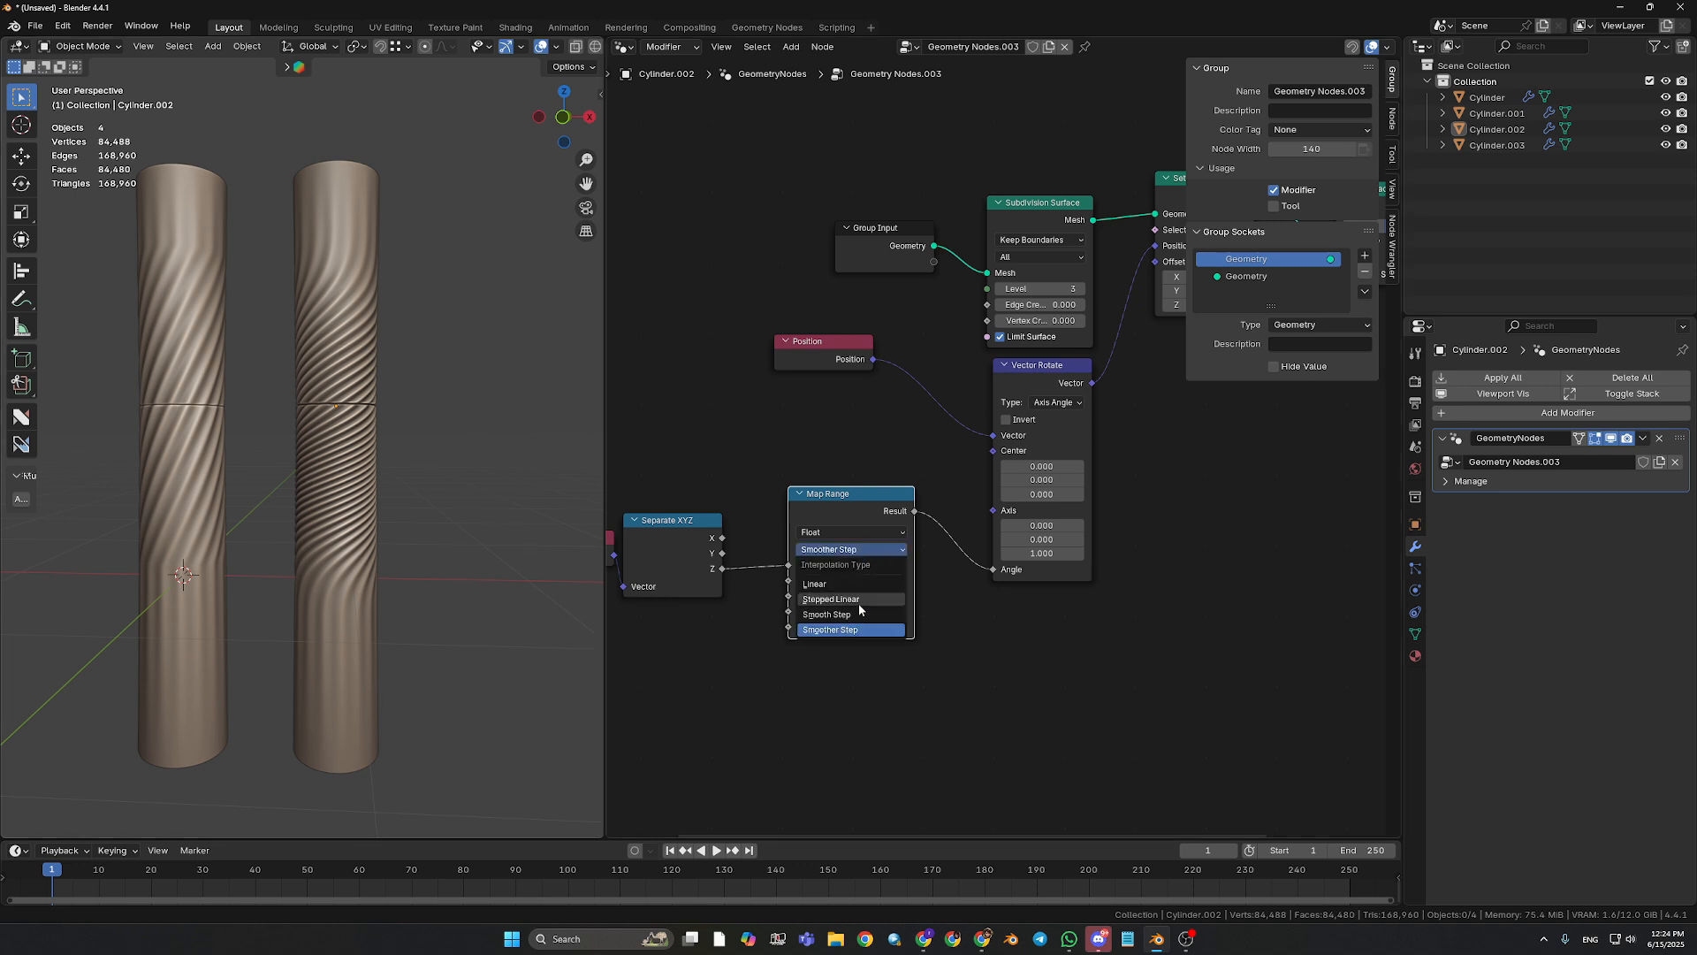
click(851, 619)
middle_drag(541, 613, 293, 776)
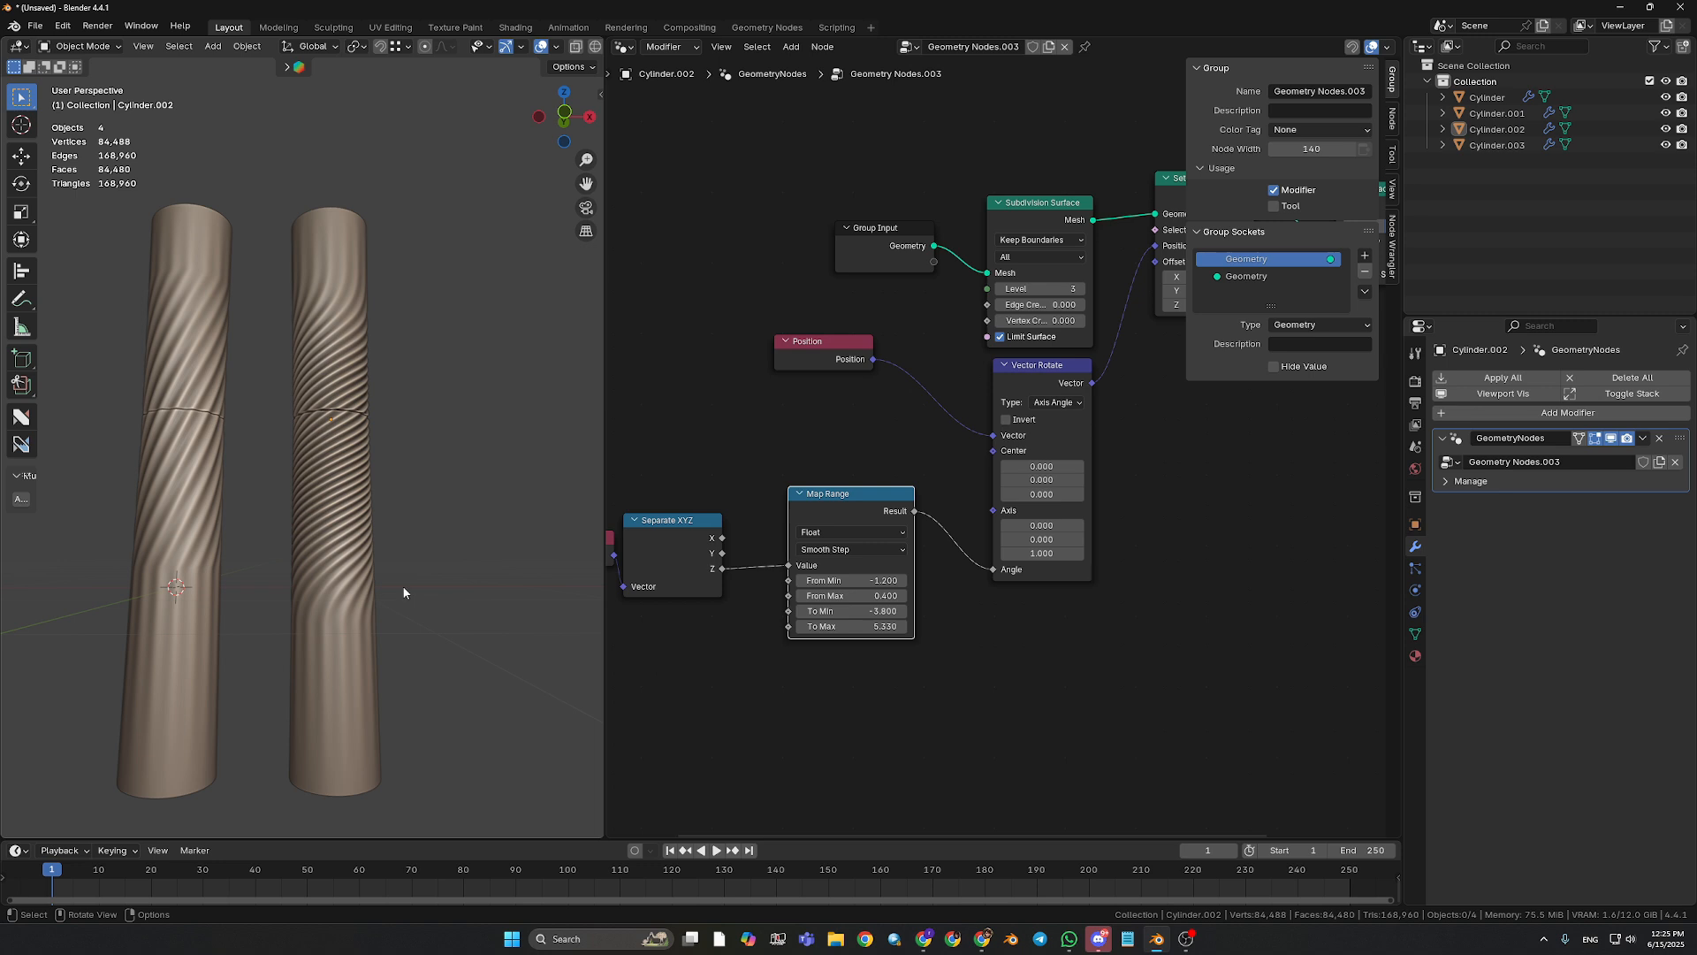
middle_drag(447, 601, 400, 598)
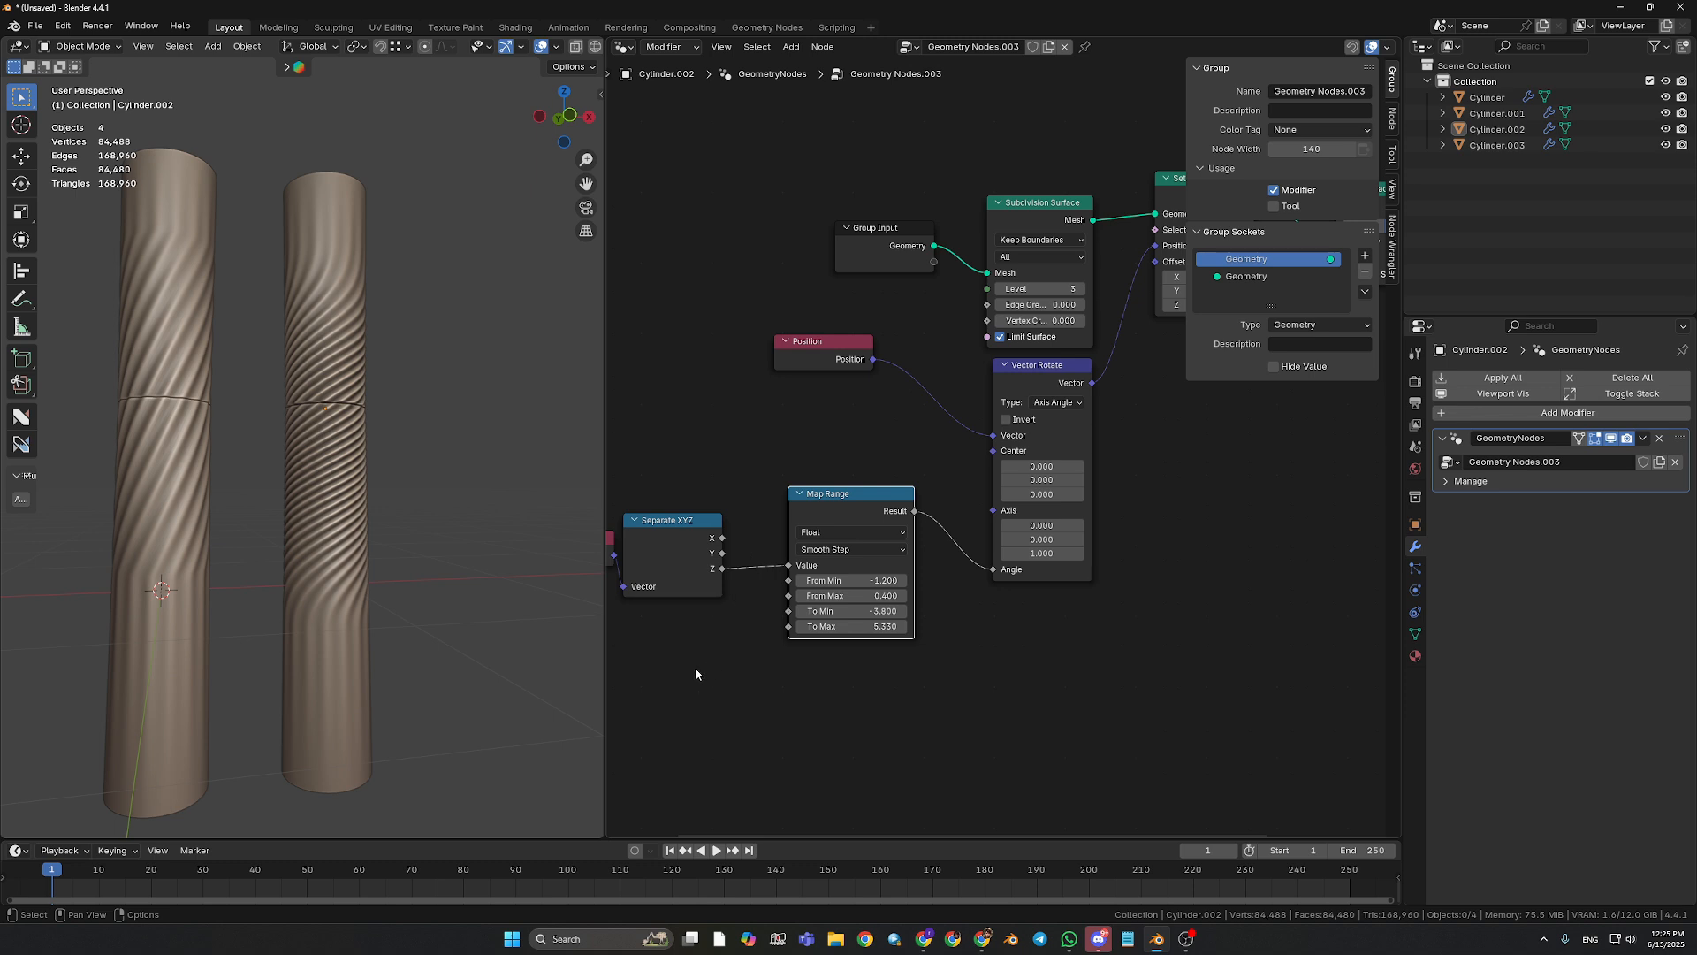
- Move the Position, Separate XYZ and Map Range nodes that feed the Angle input lower in the tree, and lower their Position node slightly more
middle_drag(696, 674, 792, 667)
drag(642, 697, 914, 453)
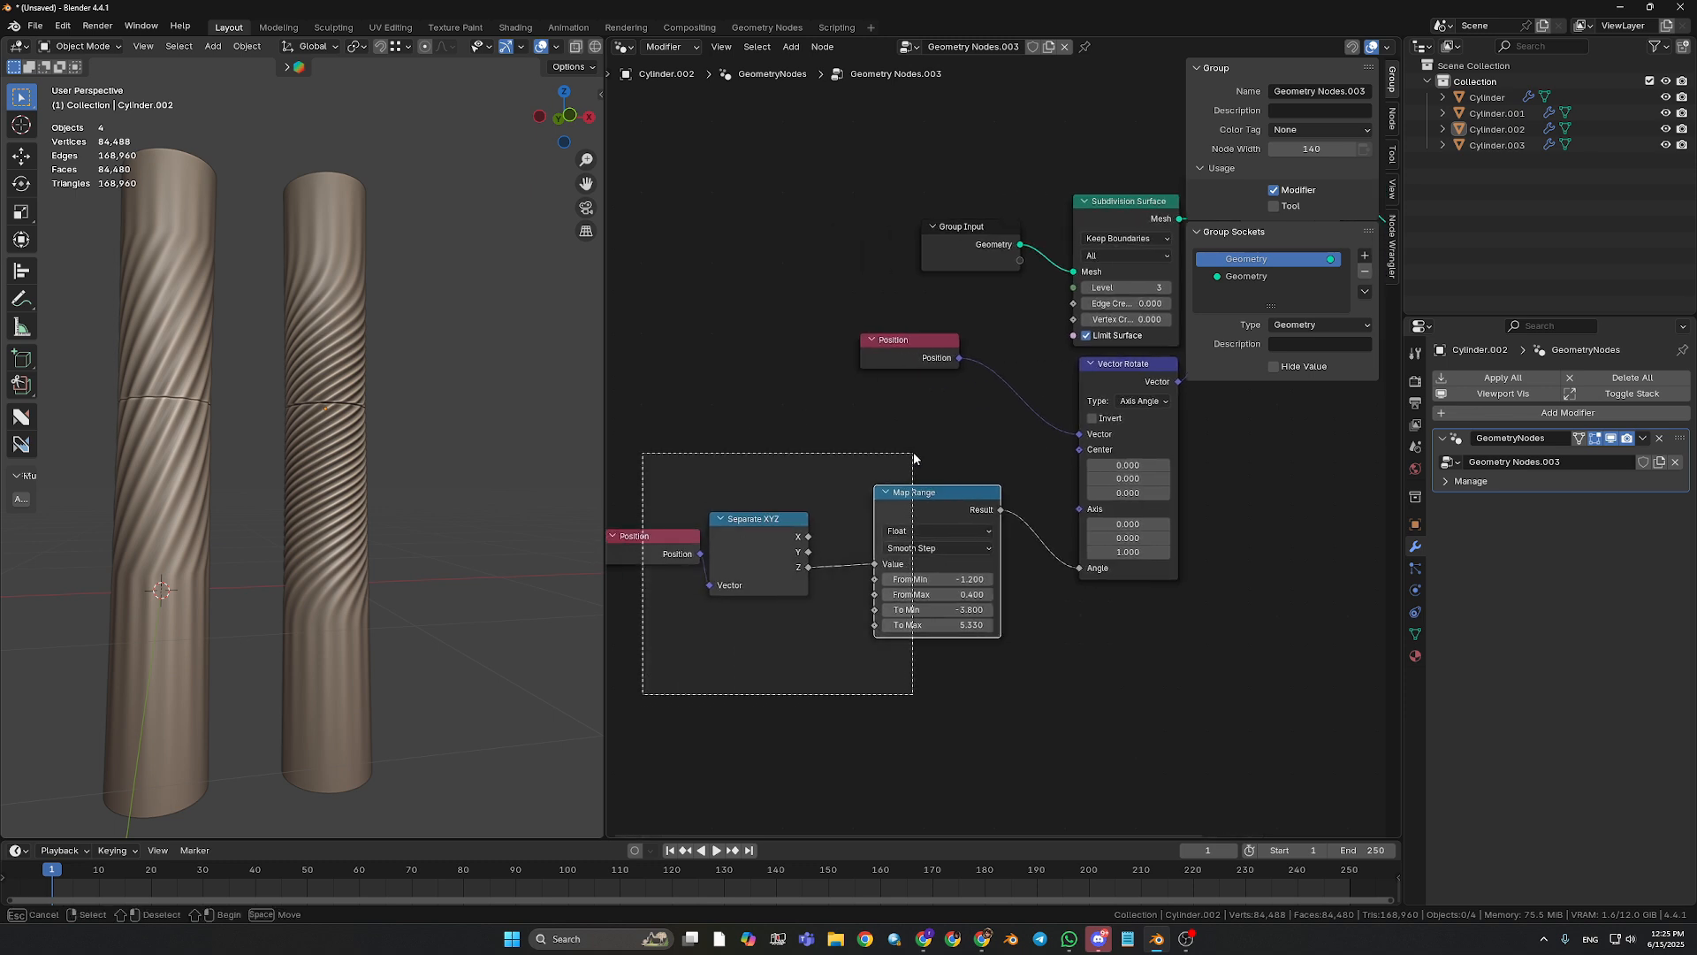
key(g)
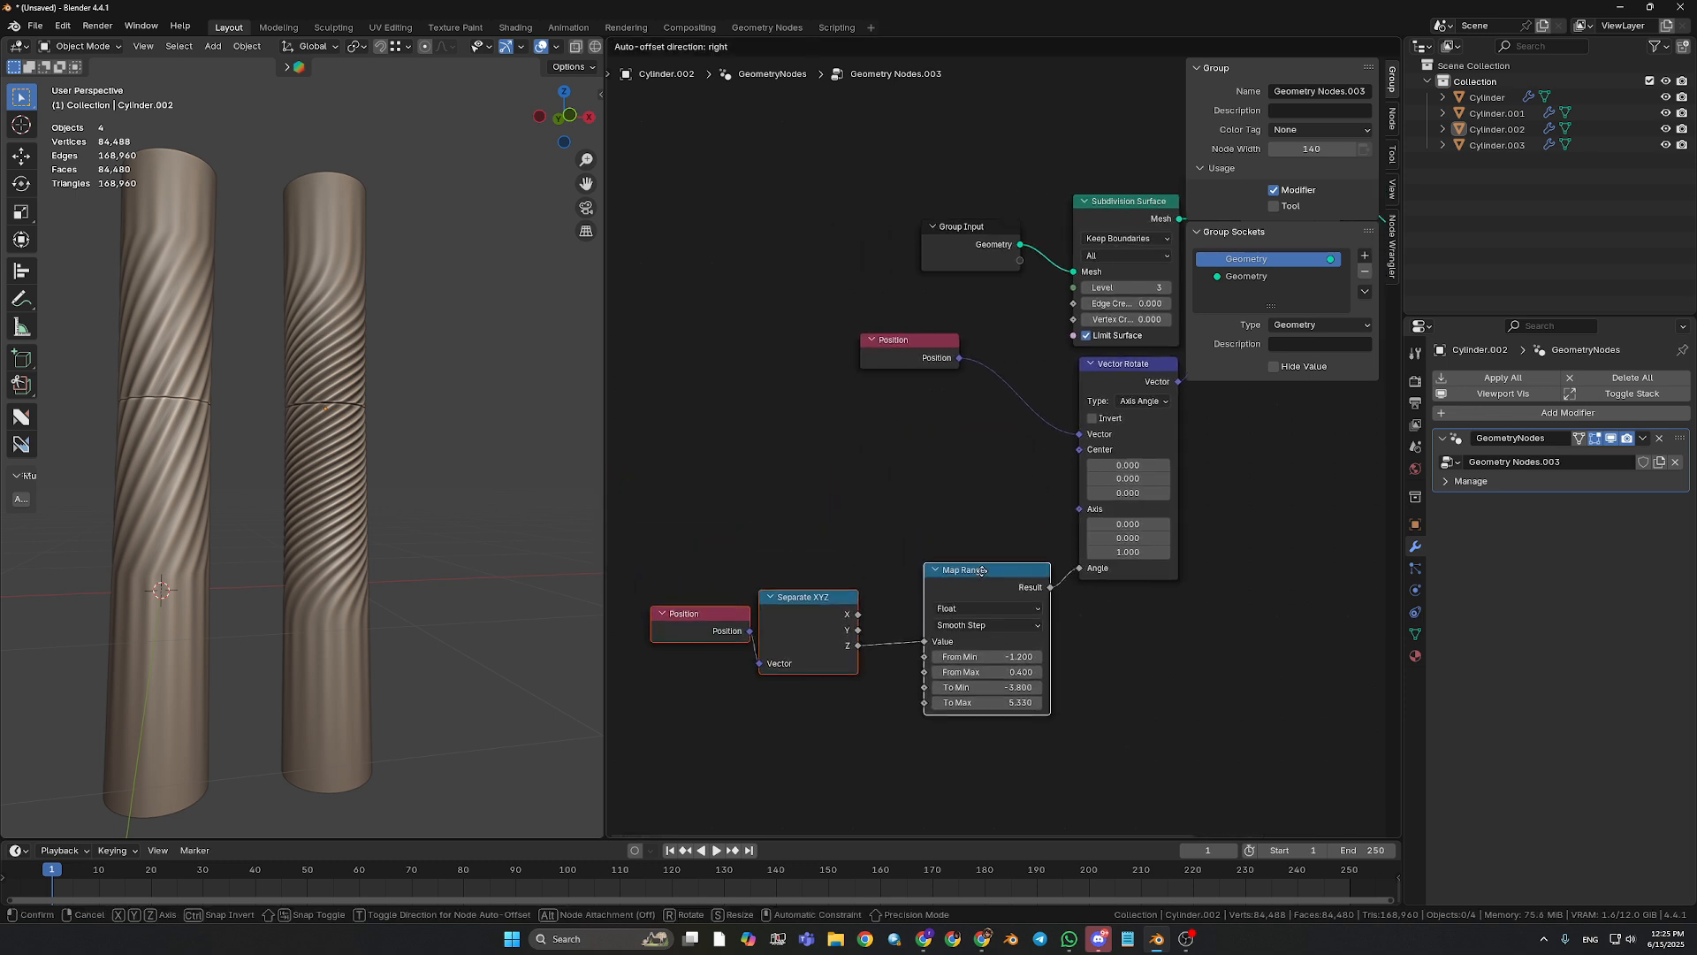
click(976, 560)
click(871, 625)
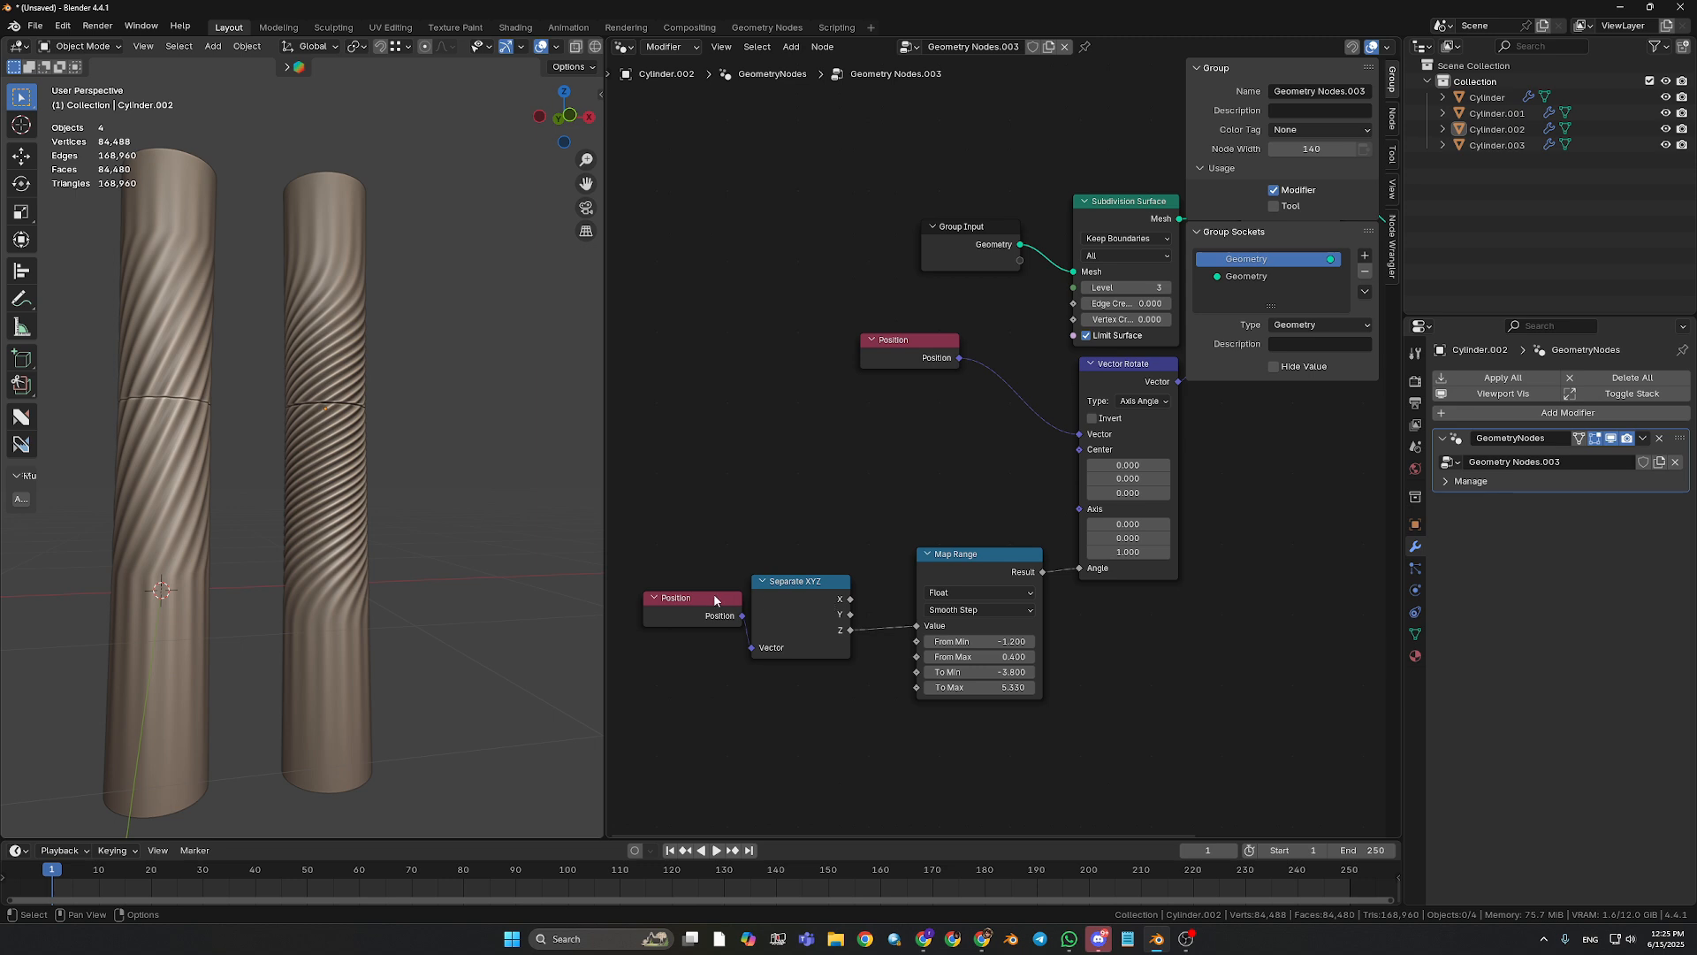
drag(714, 599, 698, 635)
- Select all nodes of the tree and shift them together to the right
middle_drag(874, 489, 801, 621)
middle_drag(946, 566, 780, 580)
middle_drag(1038, 595, 857, 643)
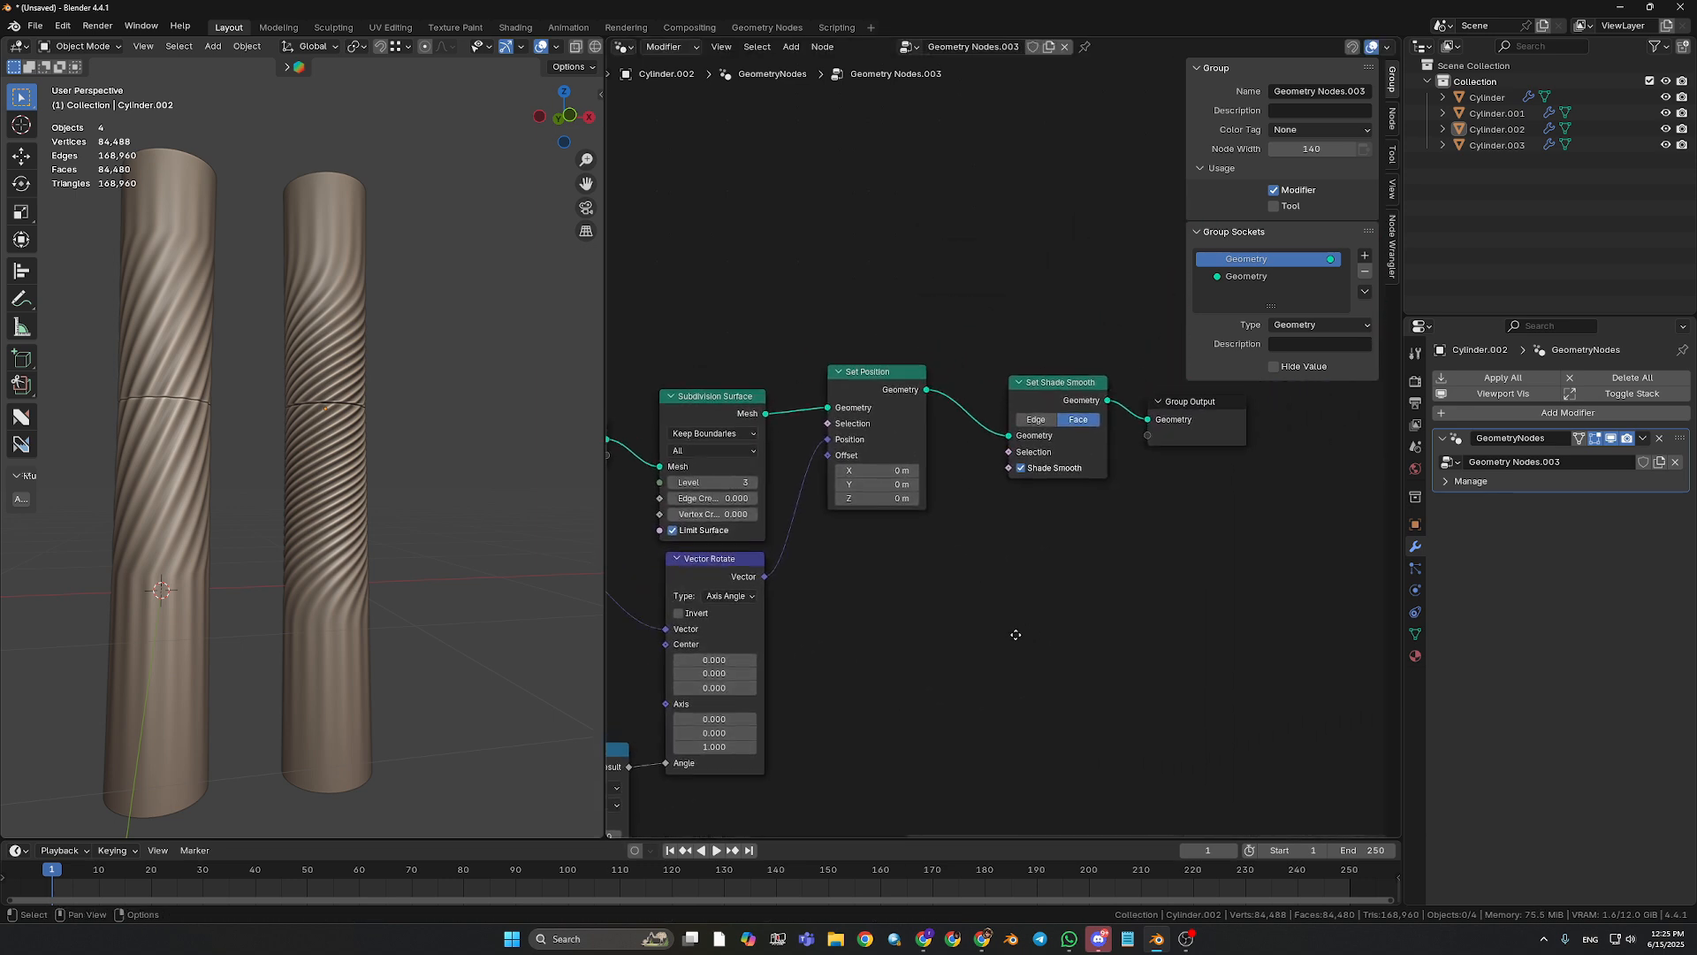
middle_drag(1016, 635, 930, 641)
scroll(888, 603, down, 3)
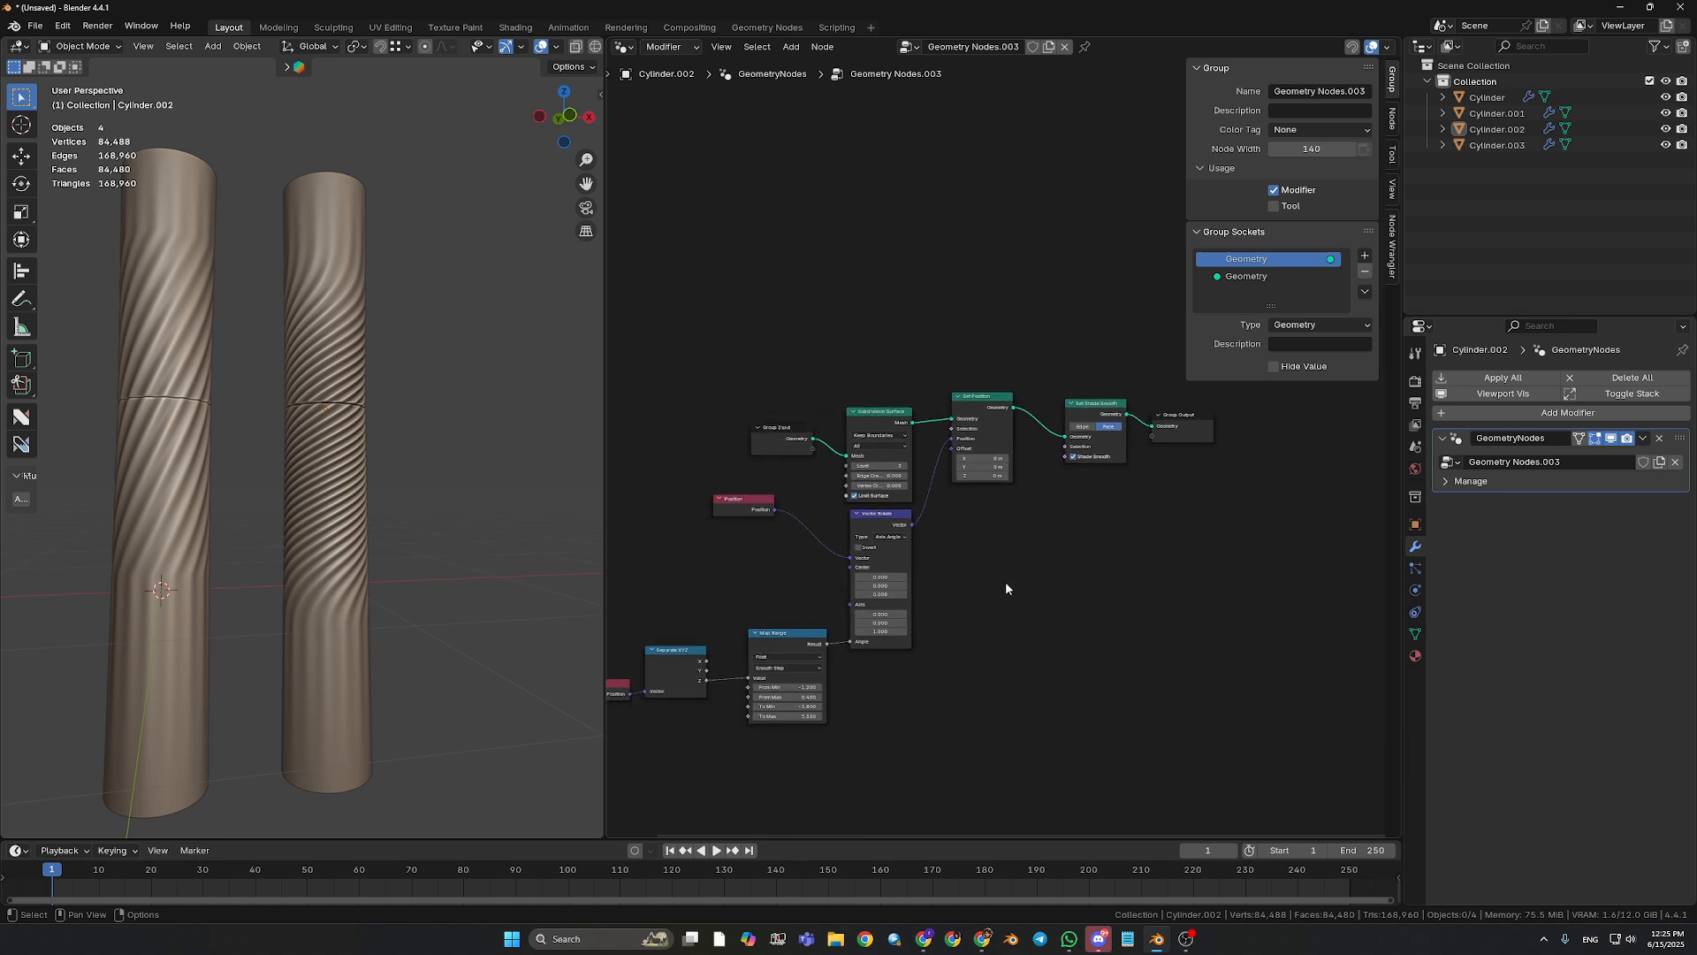
drag(1106, 302, 660, 774)
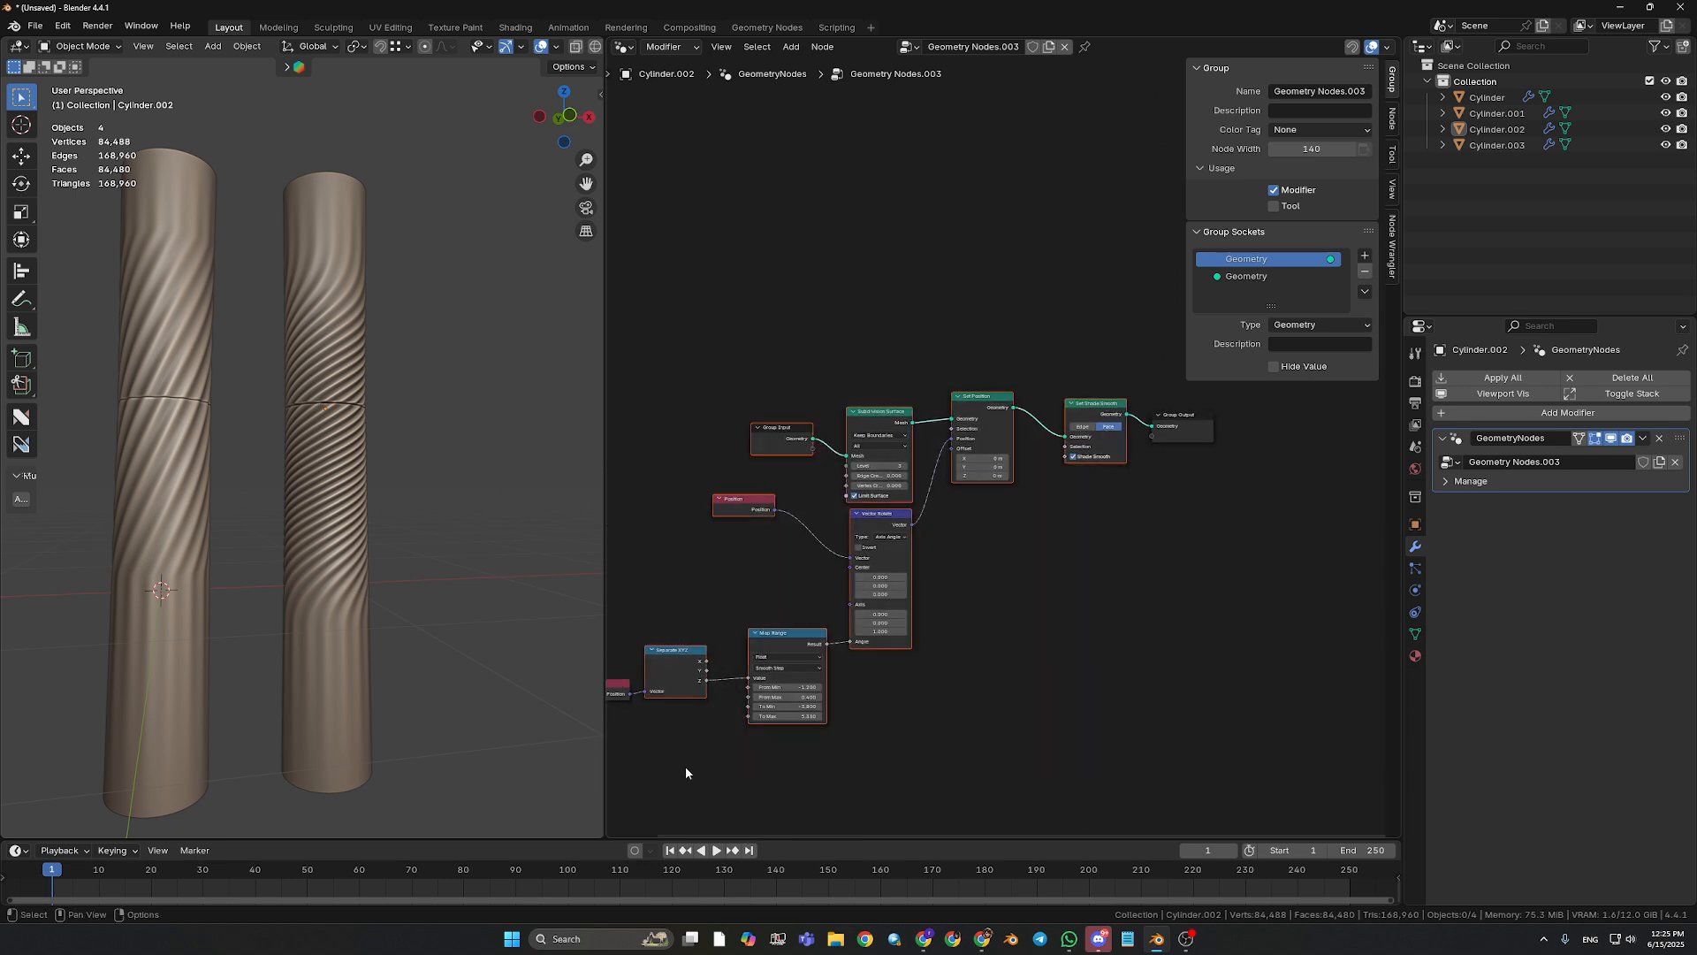
drag(1292, 405, 605, 756)
drag(888, 416, 980, 434)
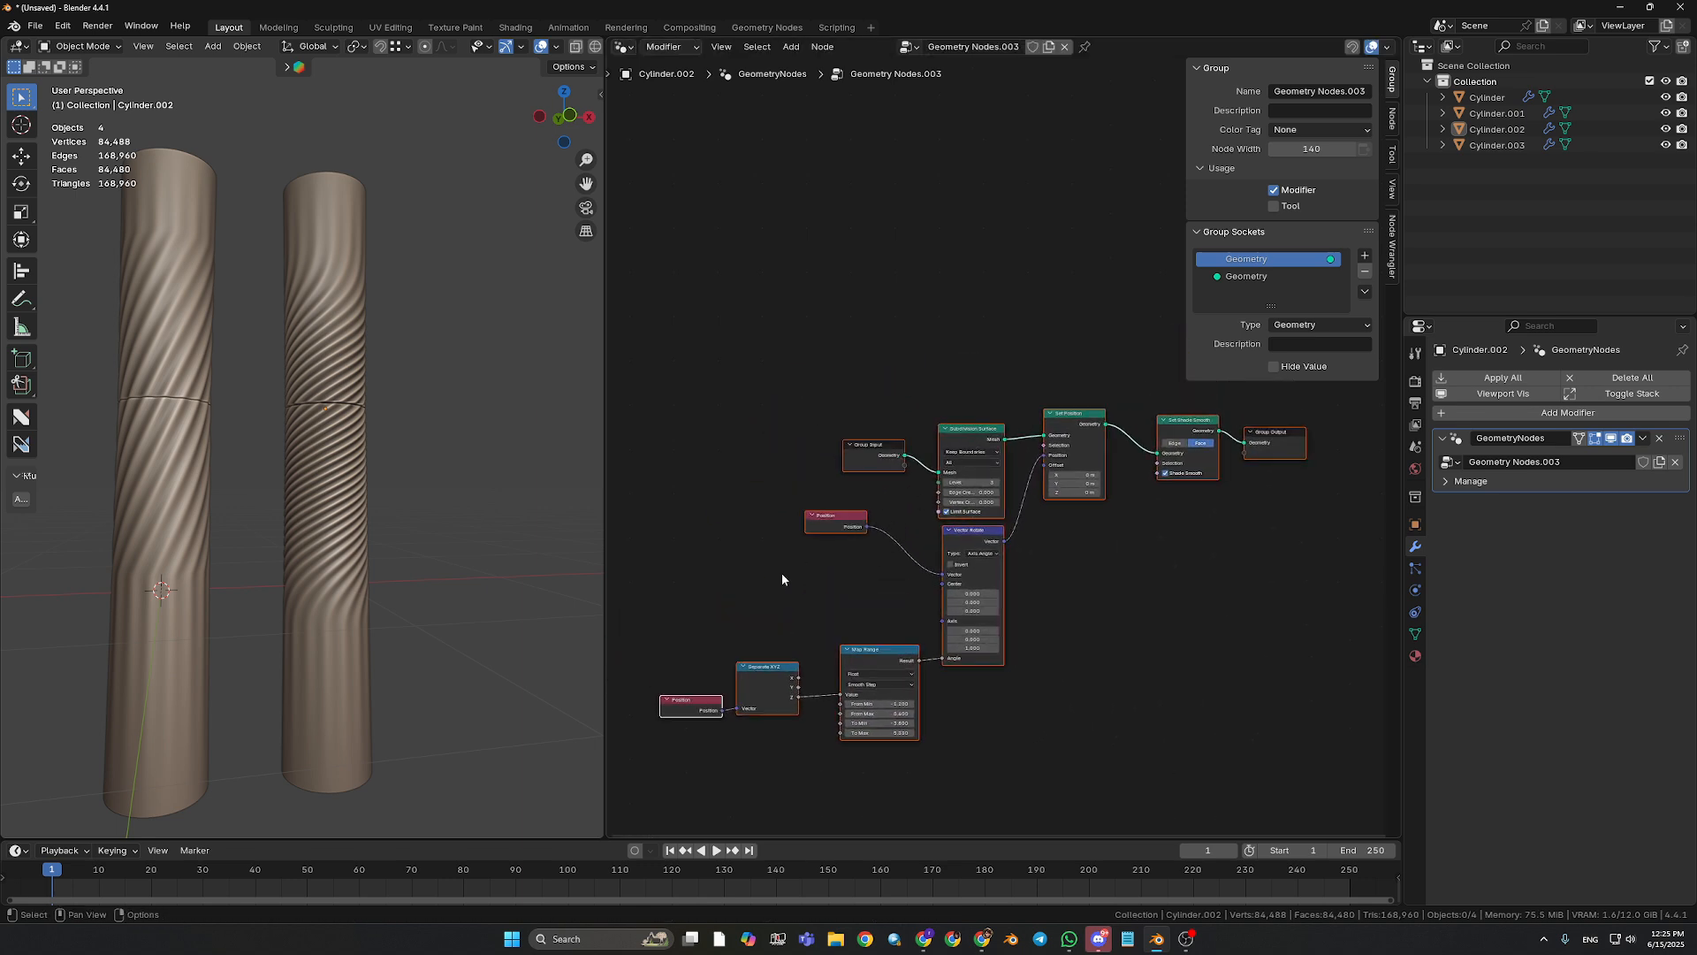
- Move the upper Position node beside Vector Rotate's Vector input, and shift Group Input and Subdivision Surface slightly left
drag(841, 515, 876, 563)
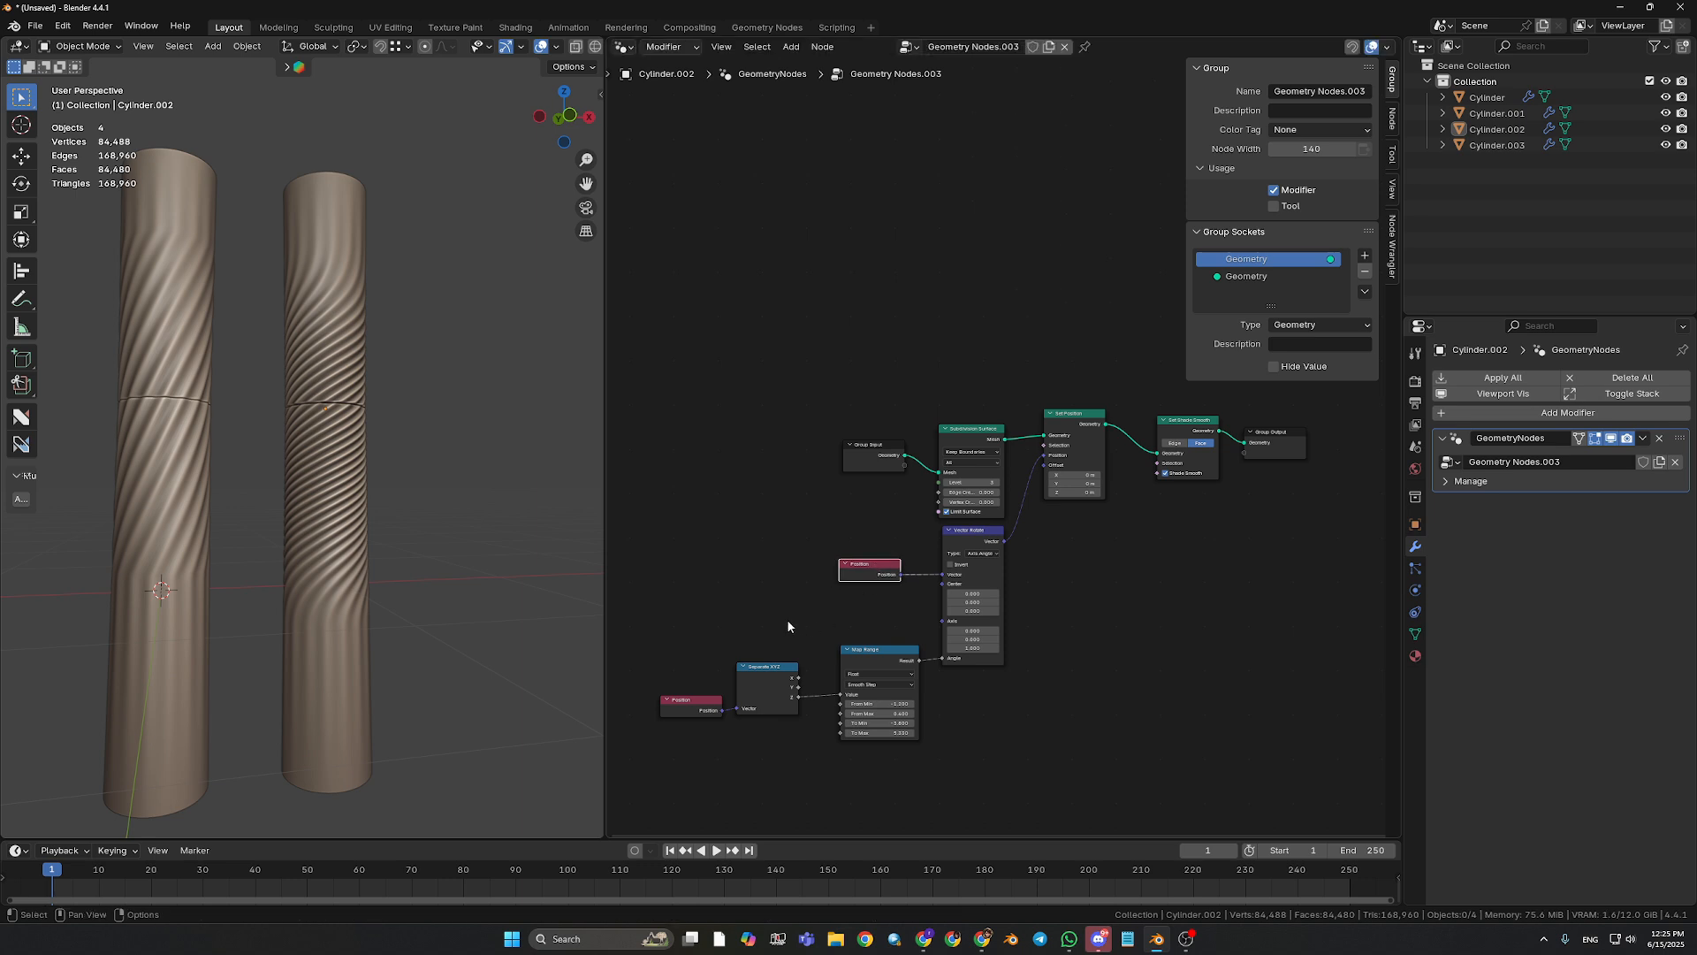
middle_drag(782, 597, 782, 629)
drag(801, 518, 967, 451)
key(g)
click(928, 408)
click(799, 516)
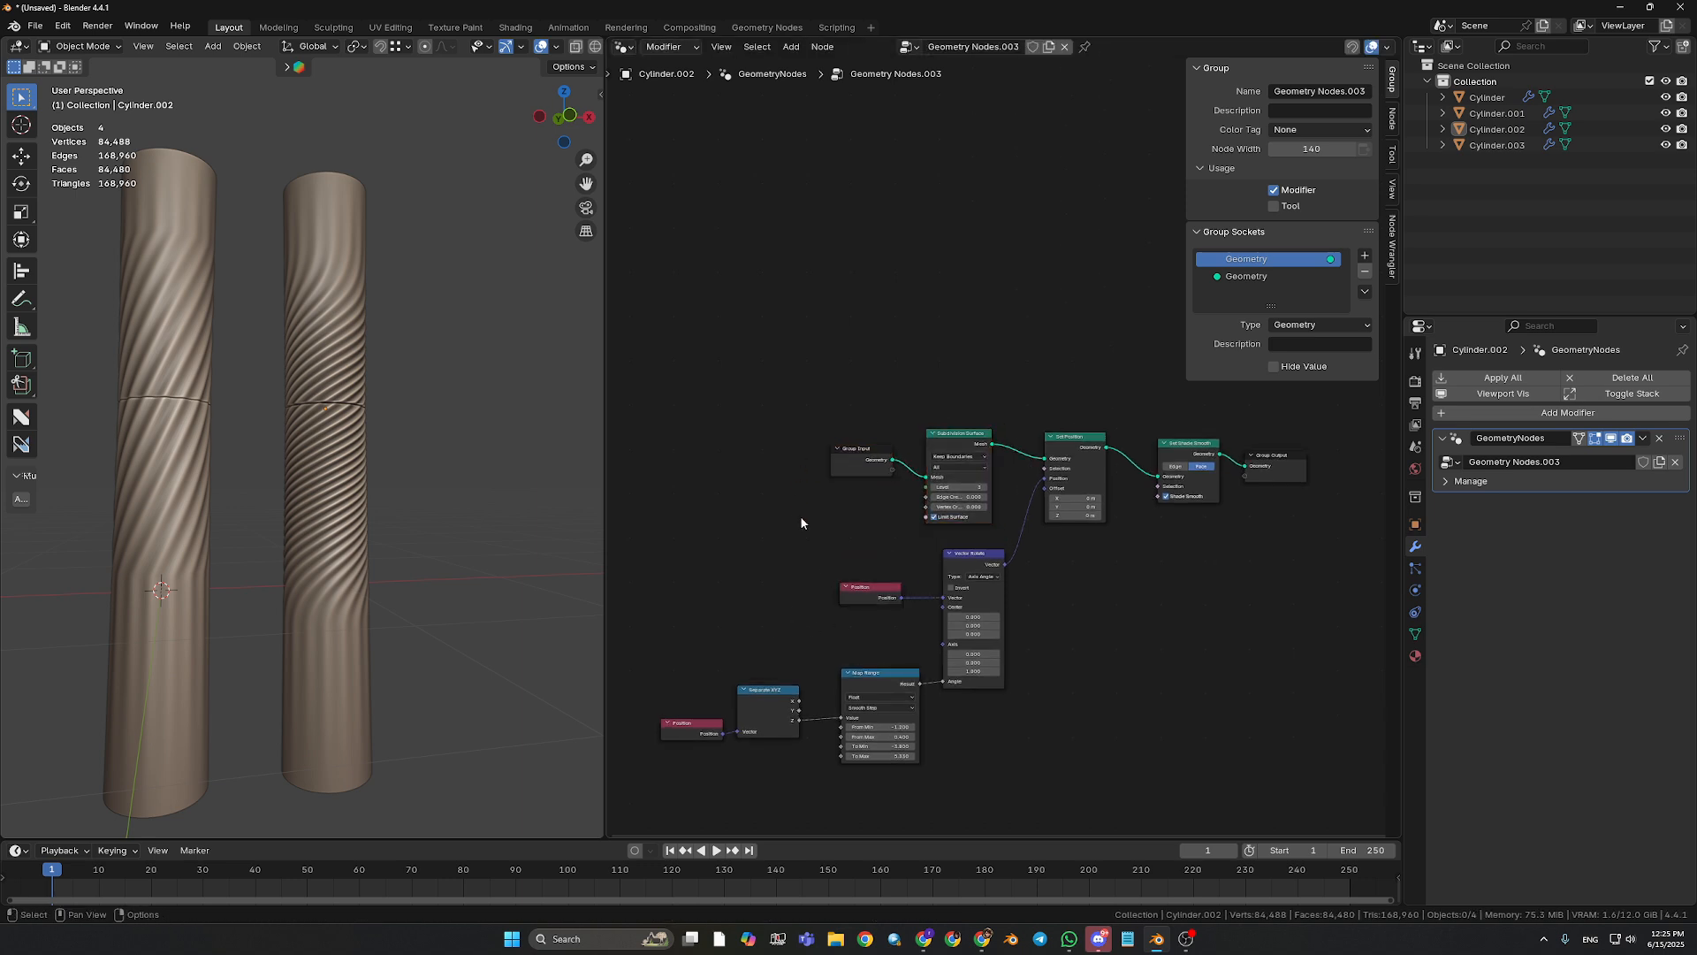
- Space out the main geometry chain by repositioning Group Input, Group Output, Subdivision Surface, Set Shade Smooth and Set Position
middle_drag(851, 523, 771, 528)
drag(775, 459, 764, 462)
drag(1217, 464, 1274, 464)
drag(885, 438, 875, 440)
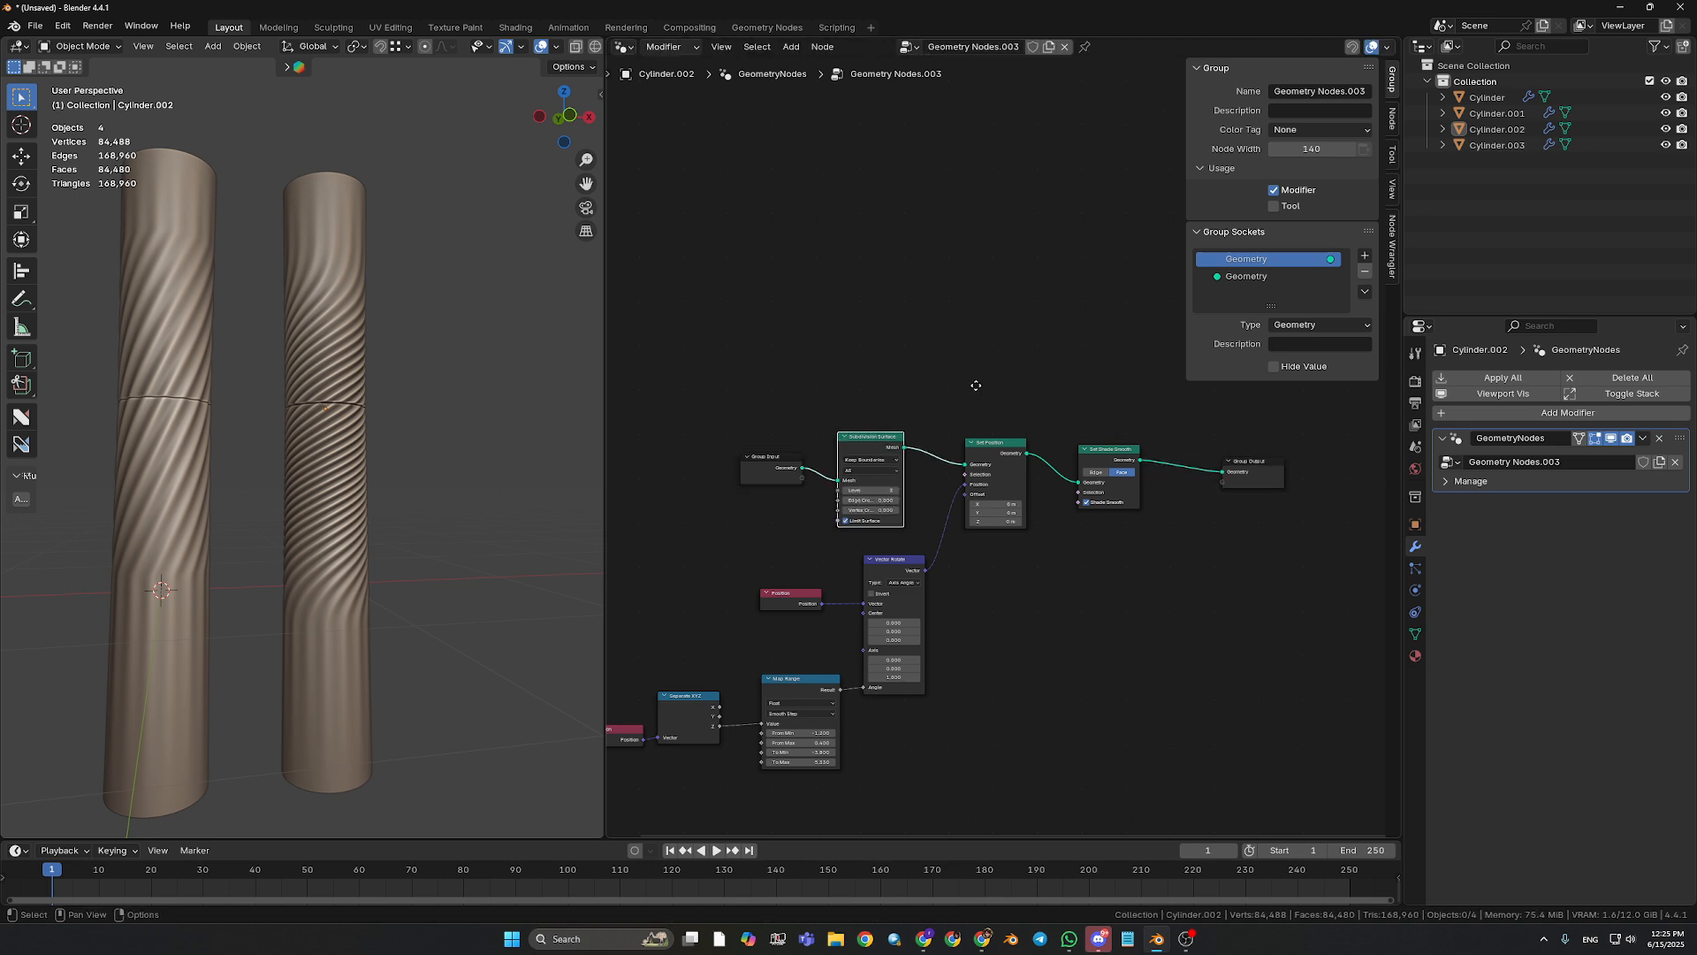
middle_drag(978, 383, 940, 397)
drag(1056, 470, 1083, 464)
scroll(994, 461, up, 2)
mouse_move(973, 465)
mouse_down()
mouse_move(970, 422)
mouse_move(974, 441)
mouse_up()
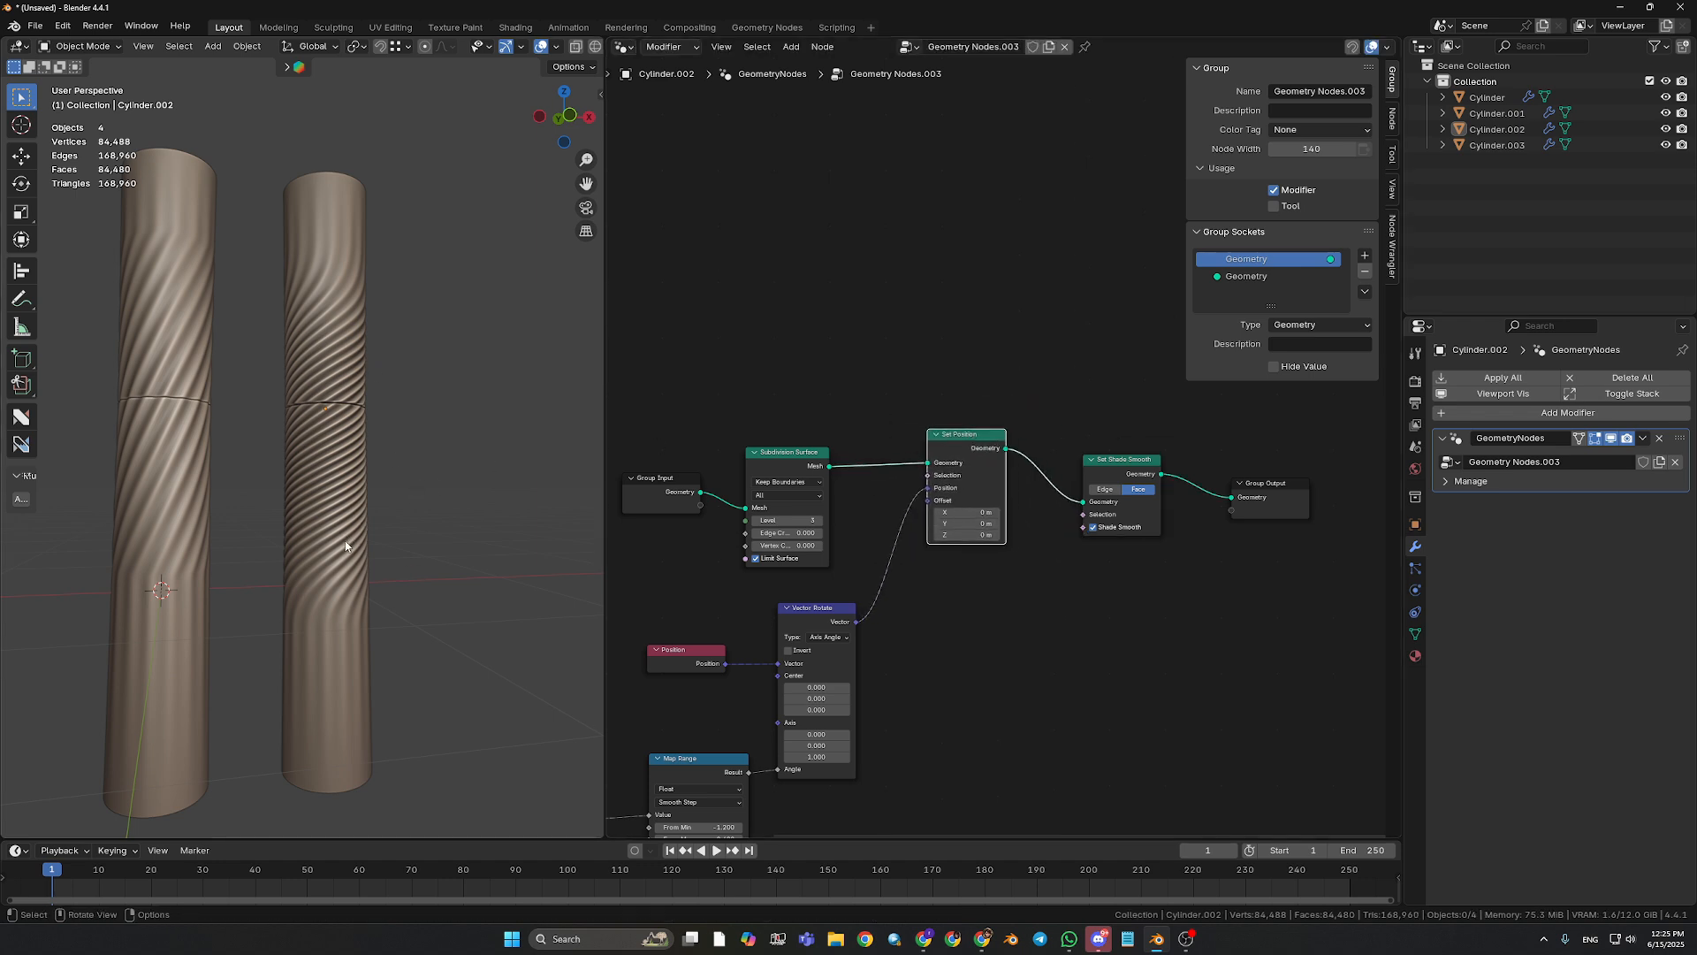
- Move the upper Position node left of Vector Rotate, and detach and reconnect its link to the Vector input
middle_drag(979, 599, 1080, 562)
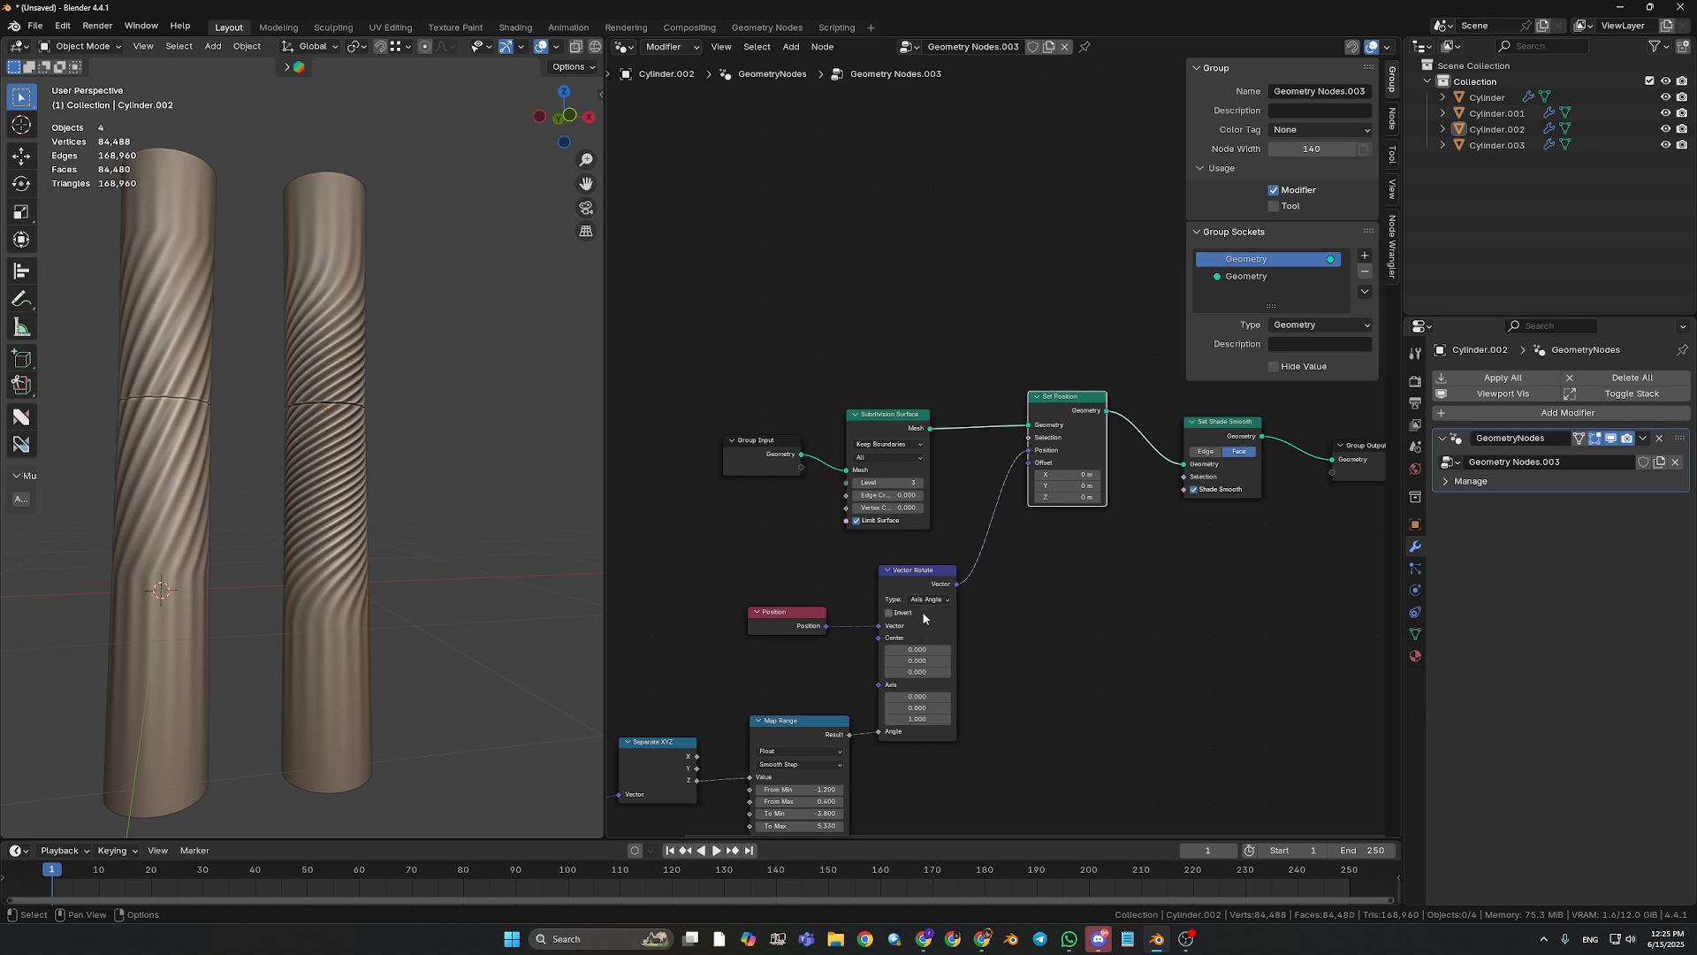
middle_drag(820, 668, 977, 623)
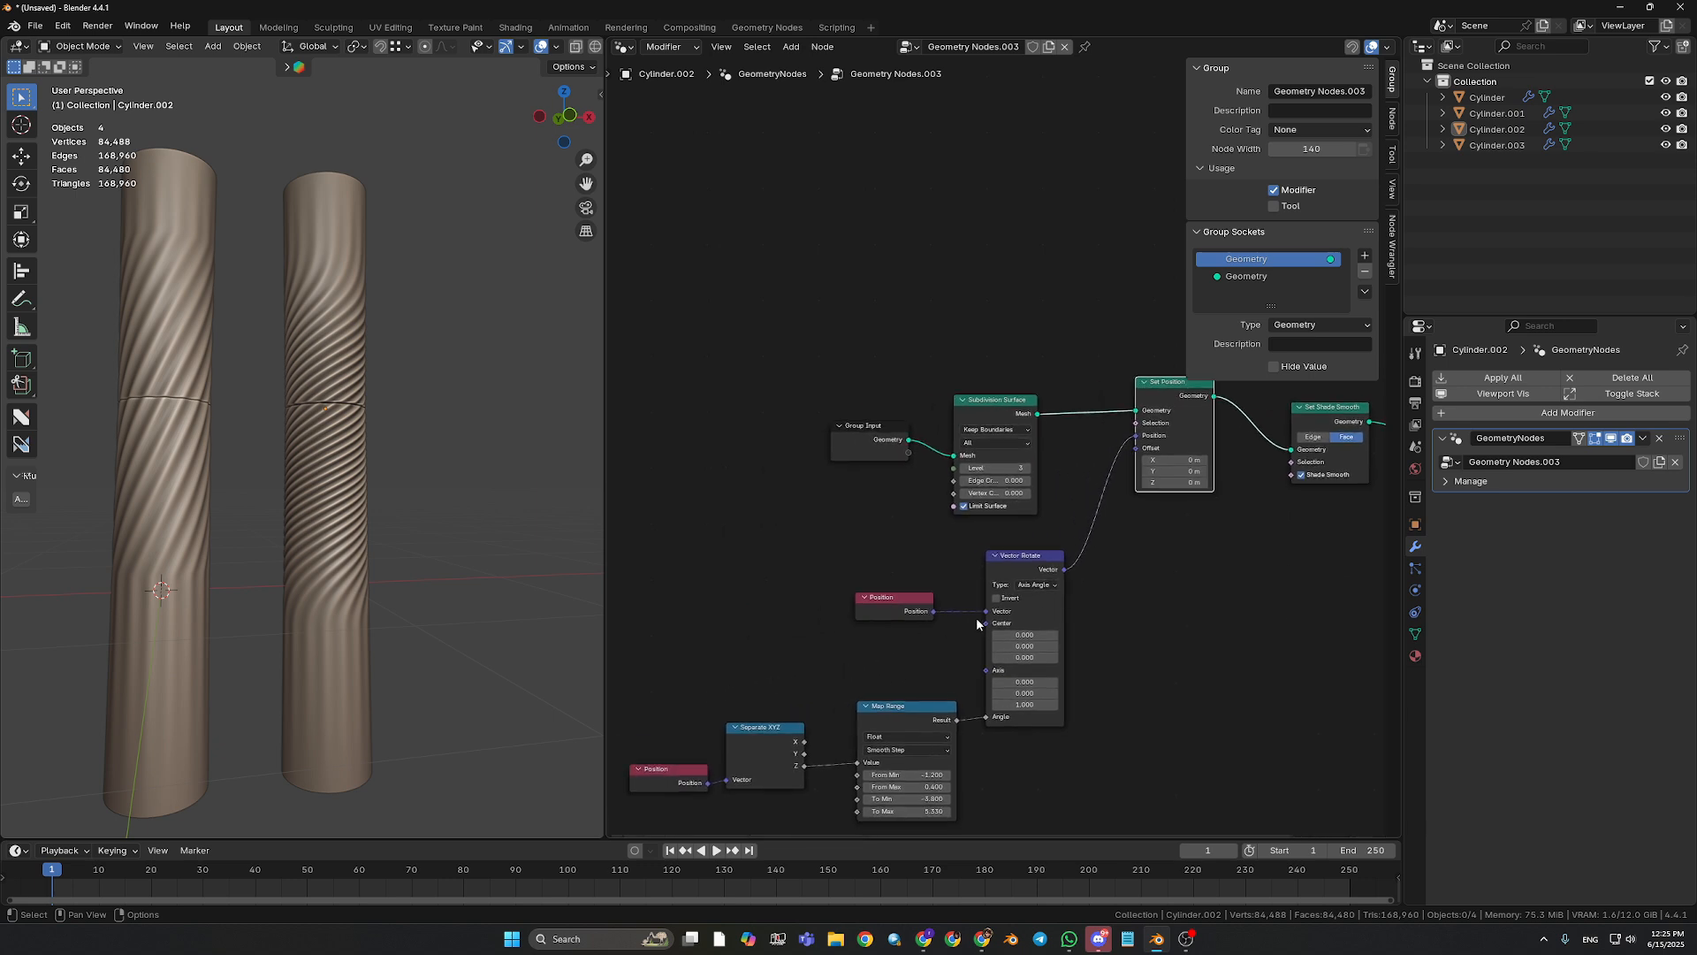
mouse_move(889, 602)
mouse_down()
mouse_move(853, 594)
mouse_move(889, 593)
mouse_move(876, 583)
mouse_up()
drag(986, 611, 901, 559)
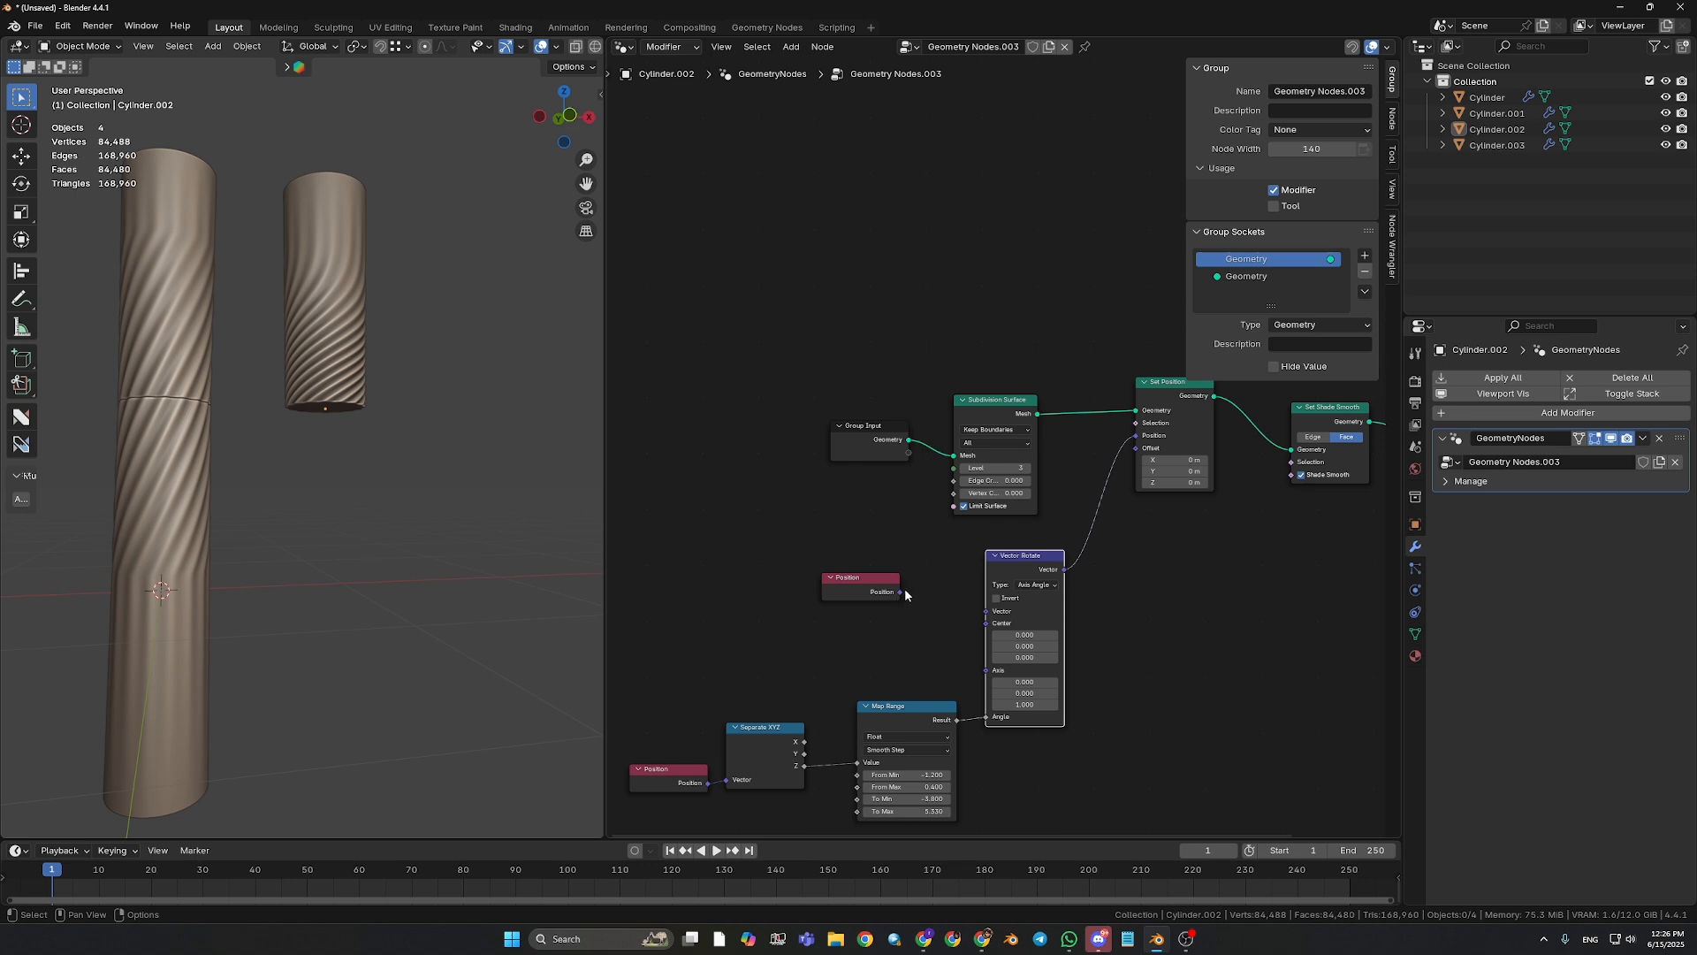
drag(902, 592, 954, 616)
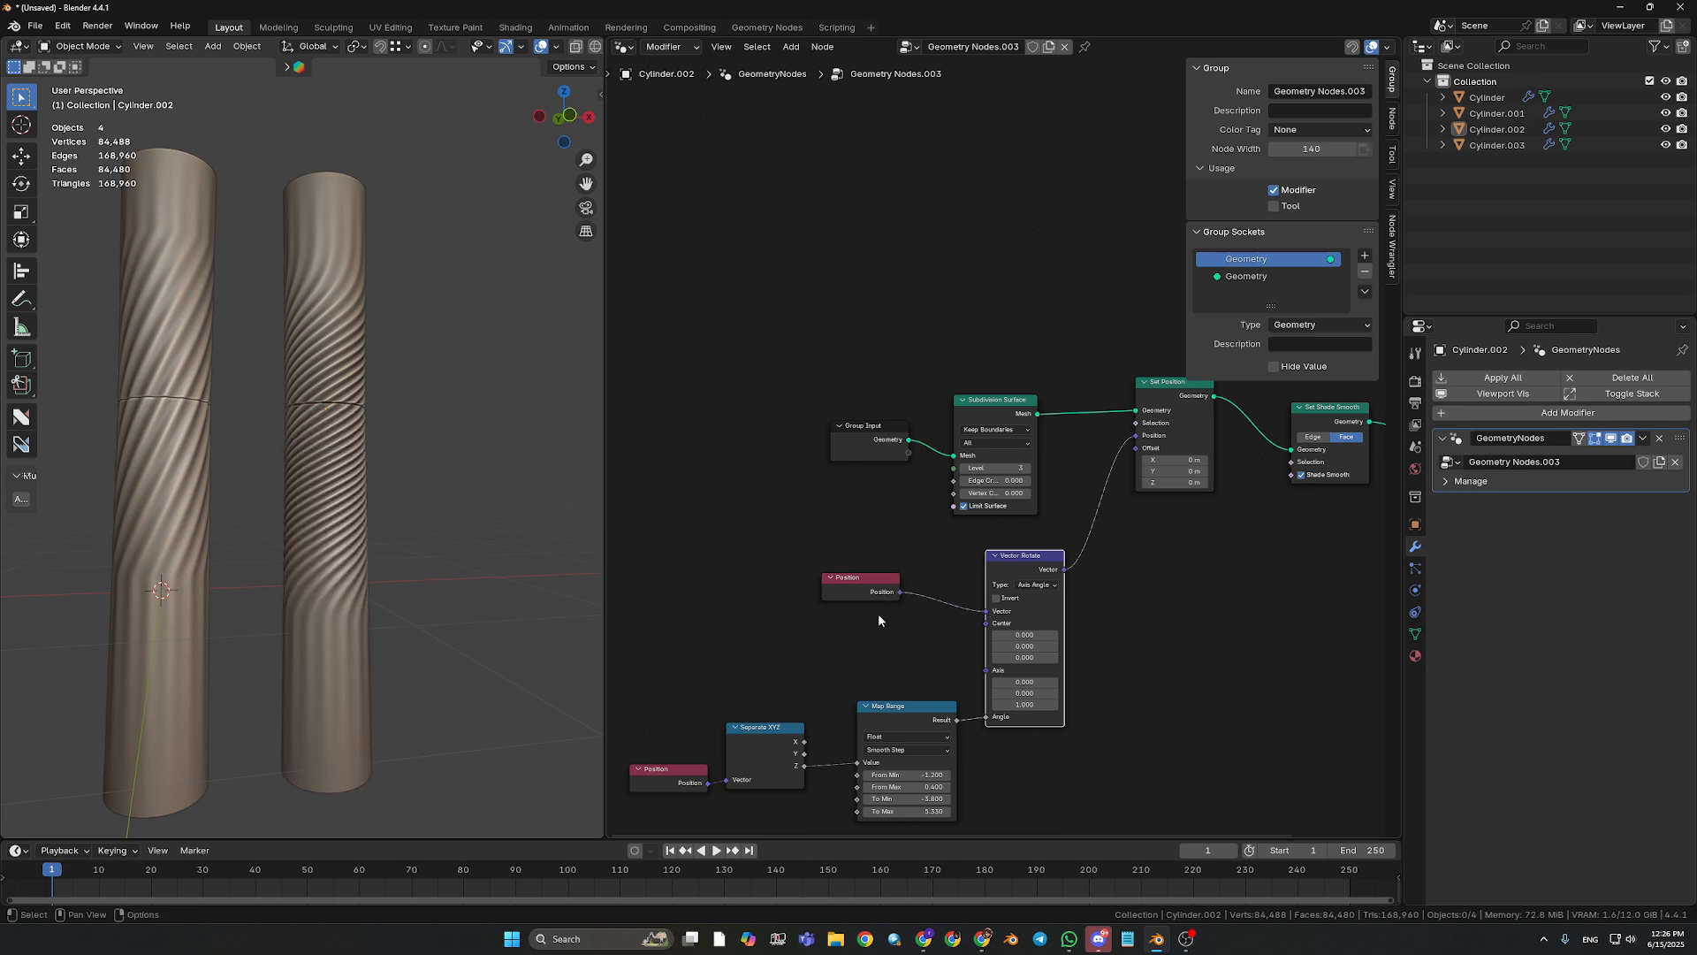
- Move the Set Position node slightly up and the Vector Rotate node slightly down
middle_drag(896, 643, 852, 643)
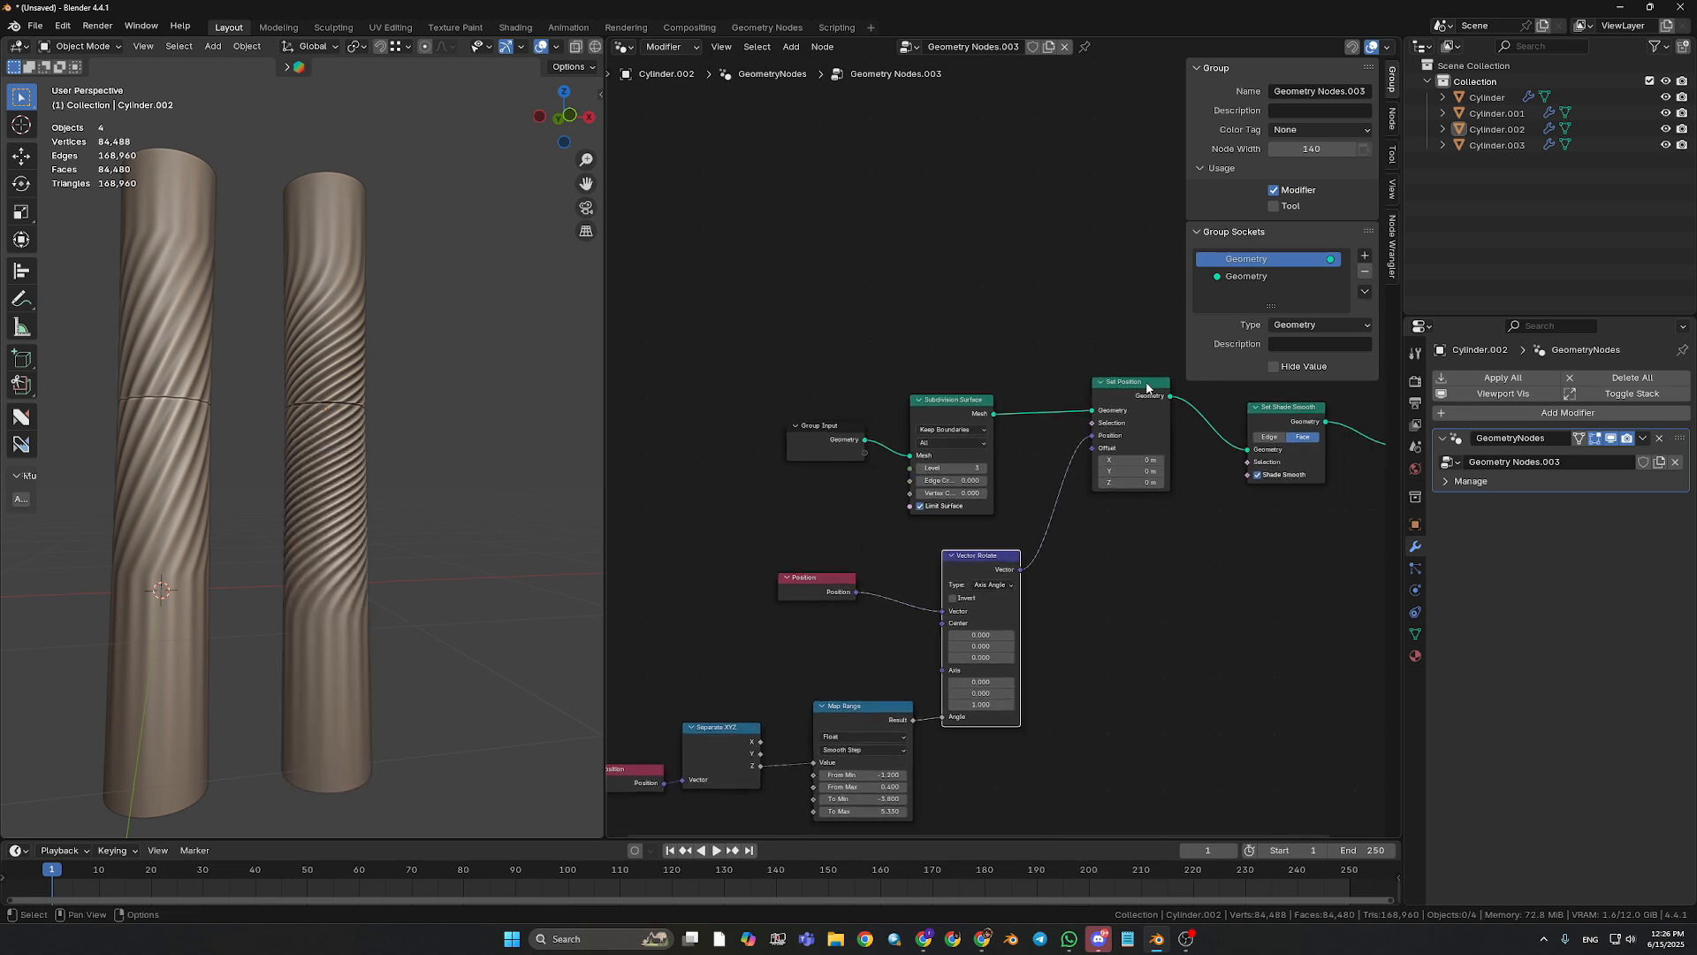
drag(1146, 392, 1144, 381)
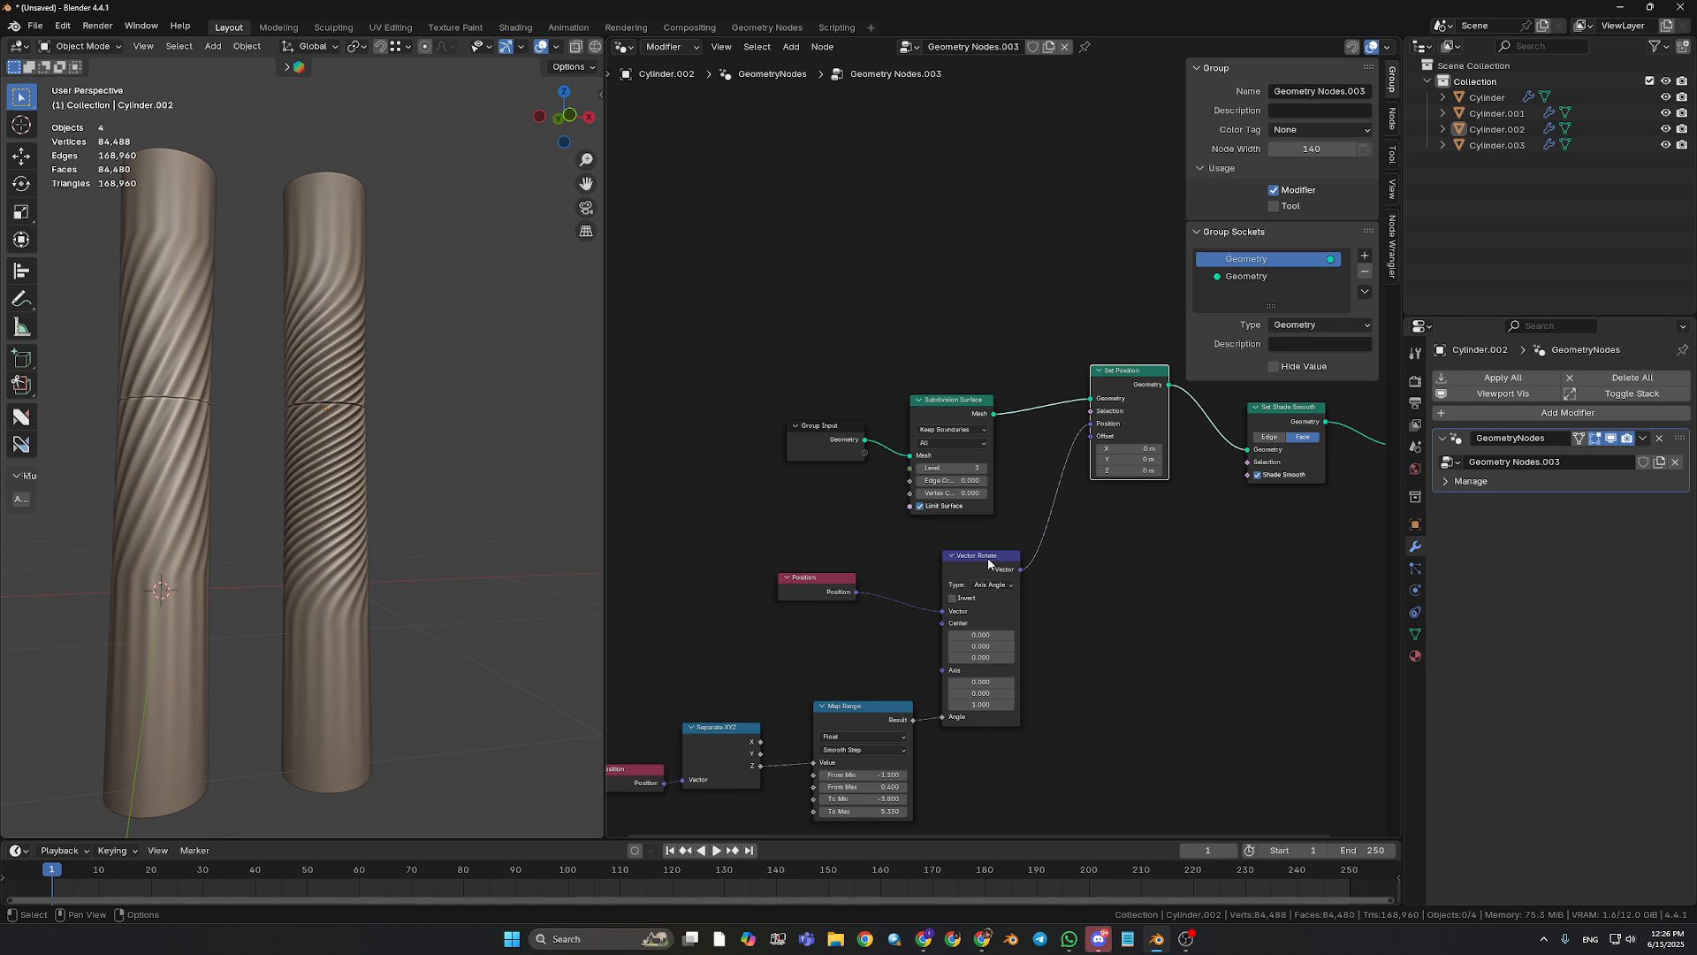
drag(989, 557, 985, 561)
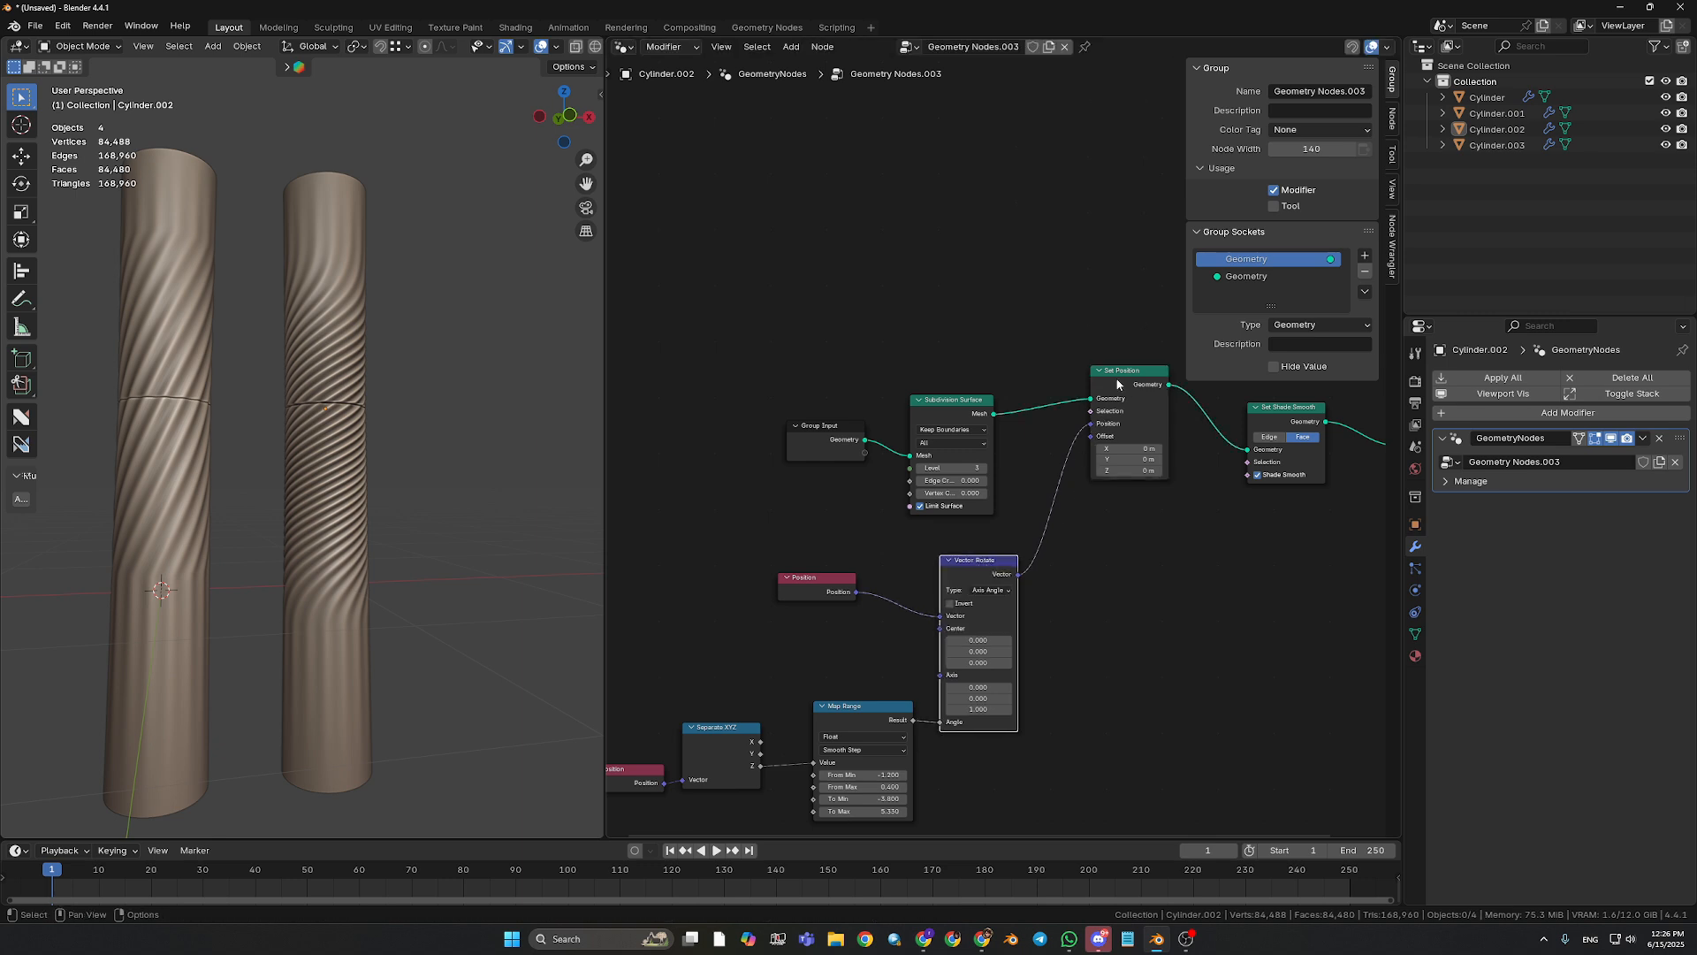
- Detach and reattach the links at Set Position's Position input and Vector Rotate's Vector input
mouse_move(1094, 426)
mouse_down()
mouse_move(1058, 474)
mouse_move(1091, 424)
mouse_up()
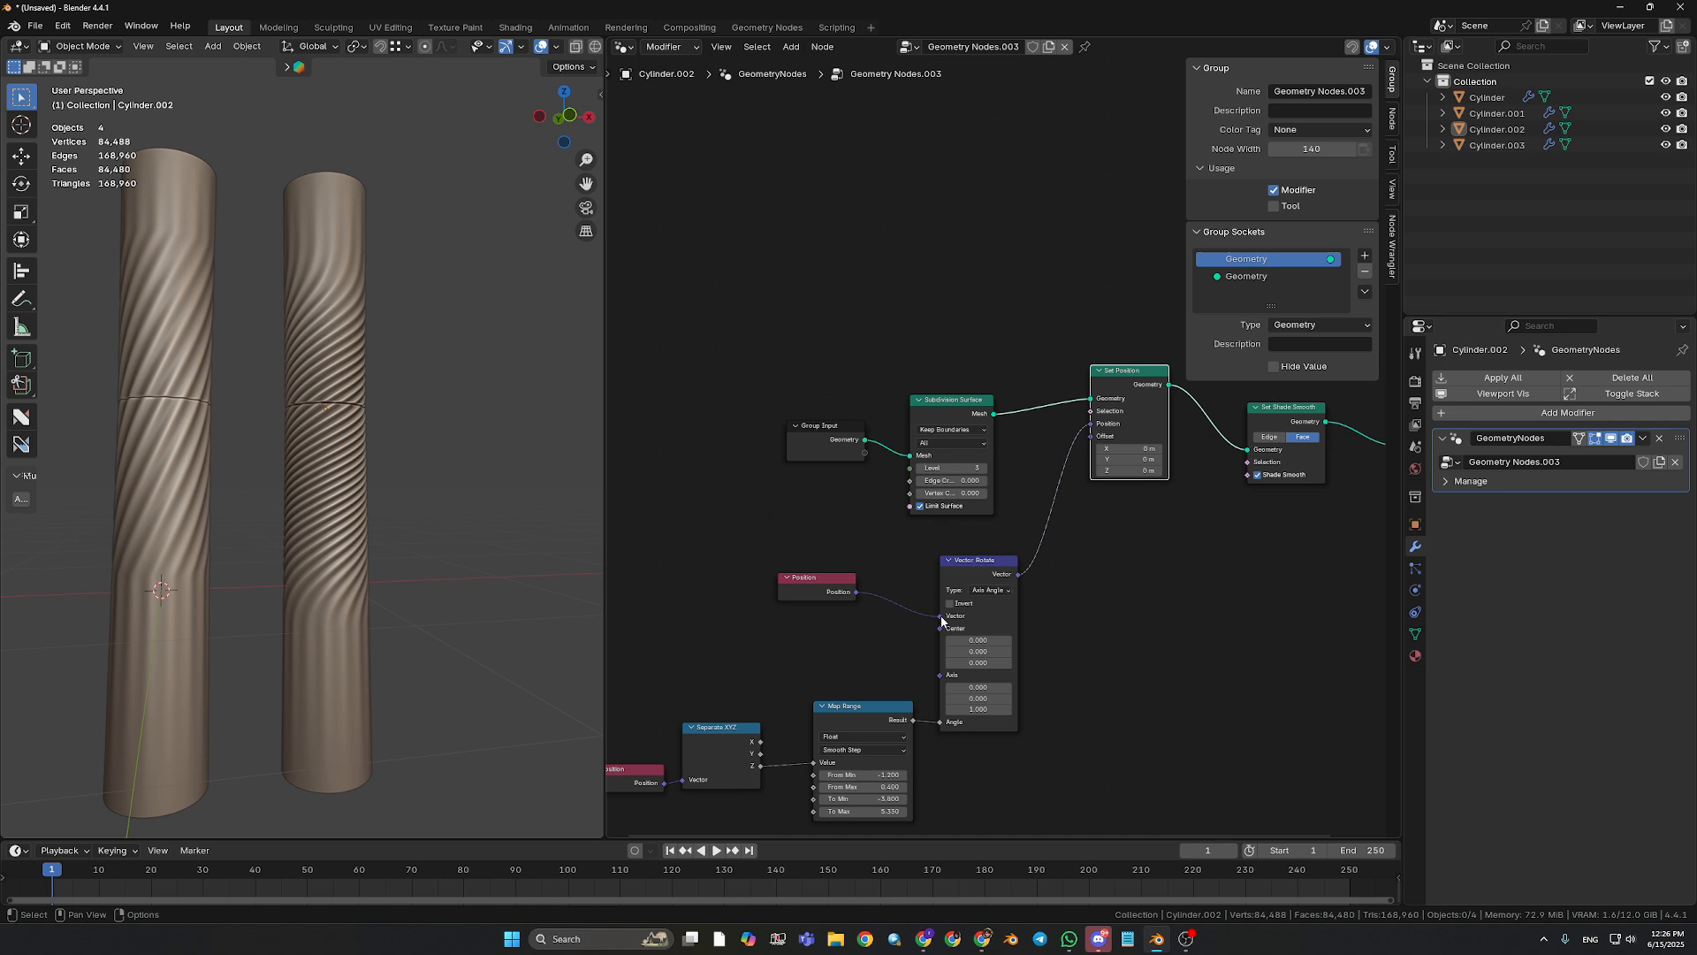
drag(941, 619, 879, 666)
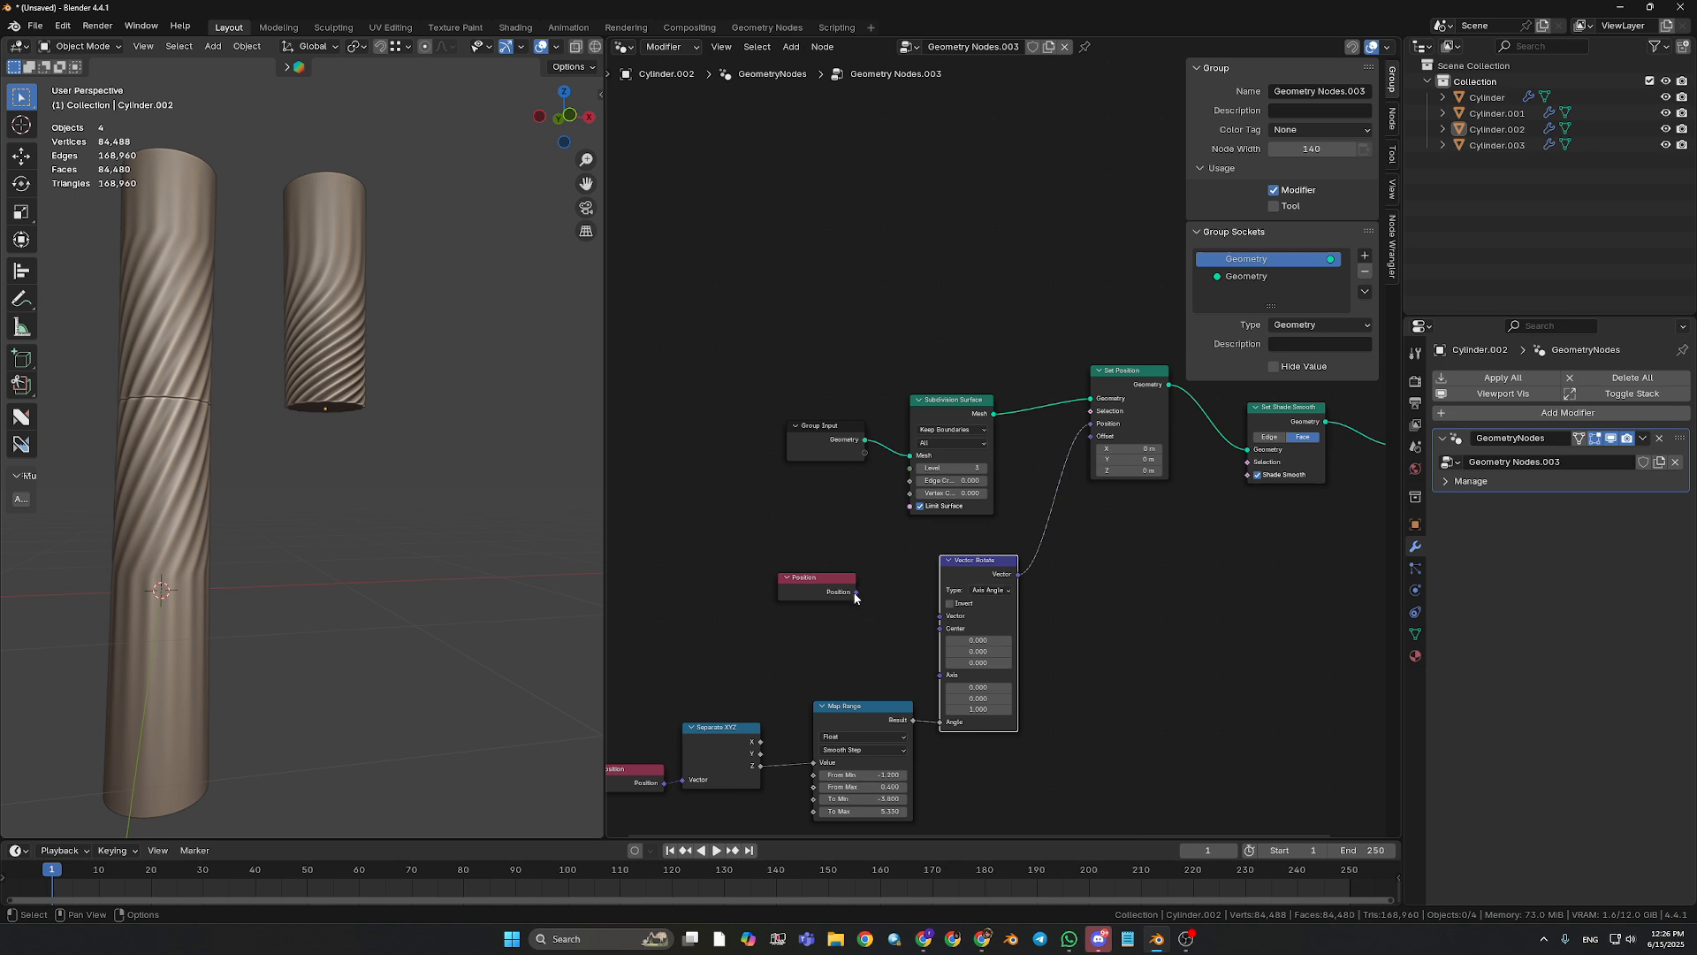
drag(855, 593, 944, 617)
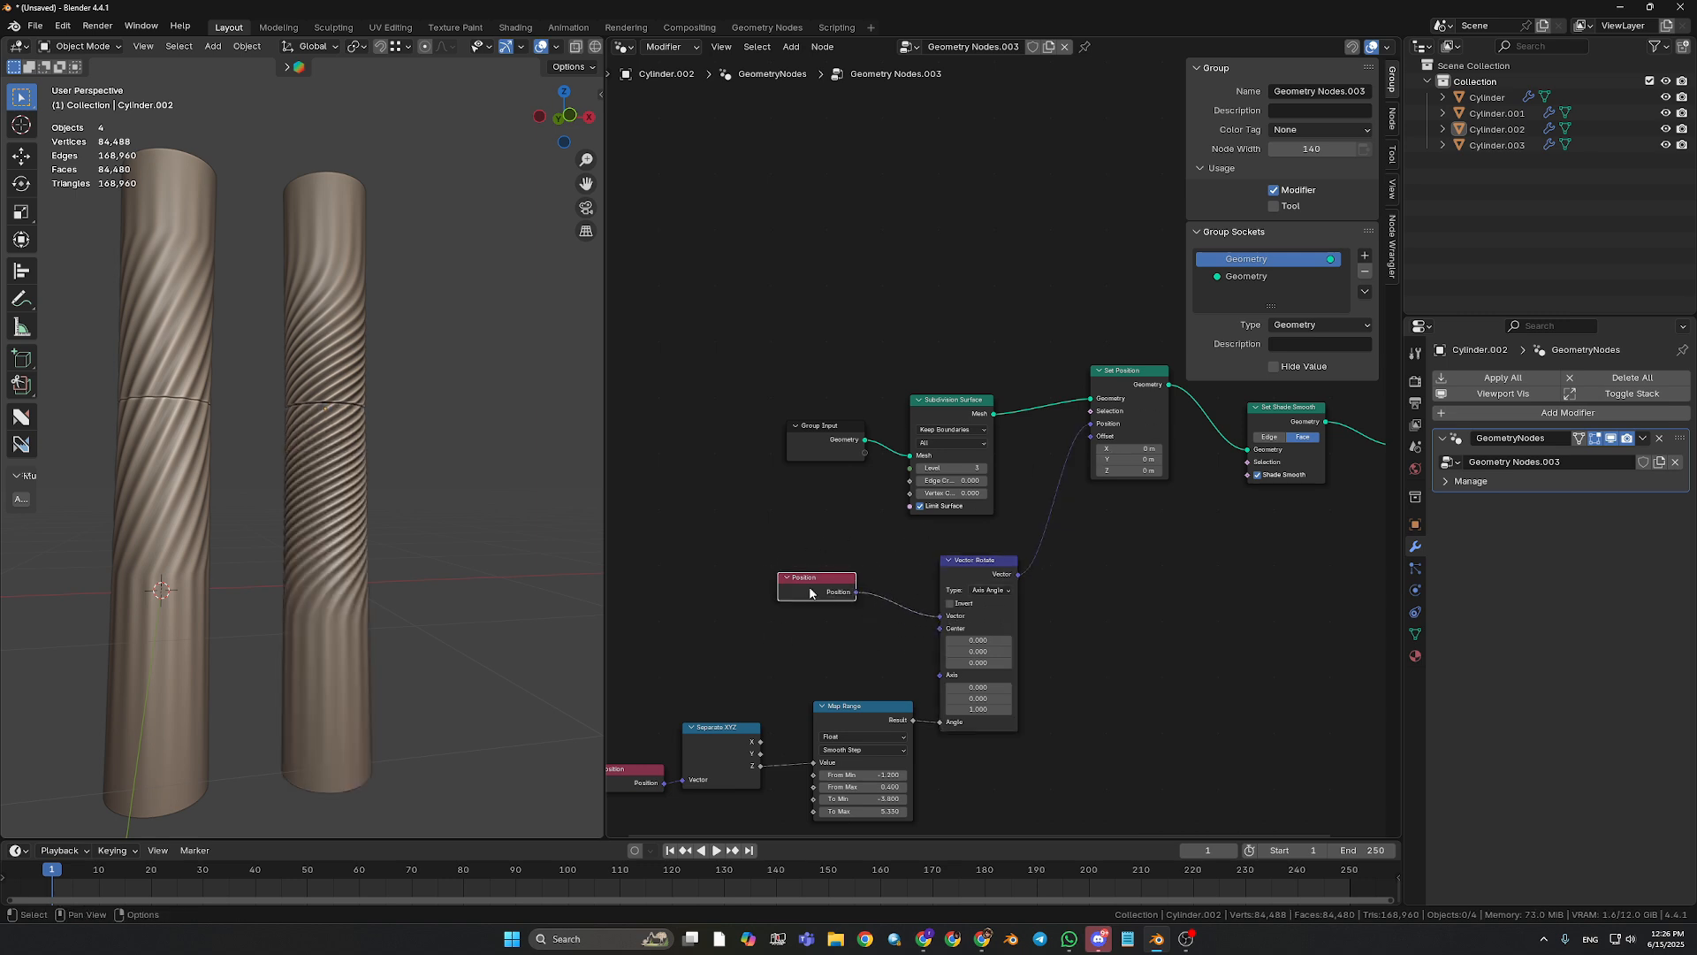
- Lower the Map Range node slightly, and shift it together with Separate XYZ and its Position node up and left
middle_drag(798, 661, 902, 609)
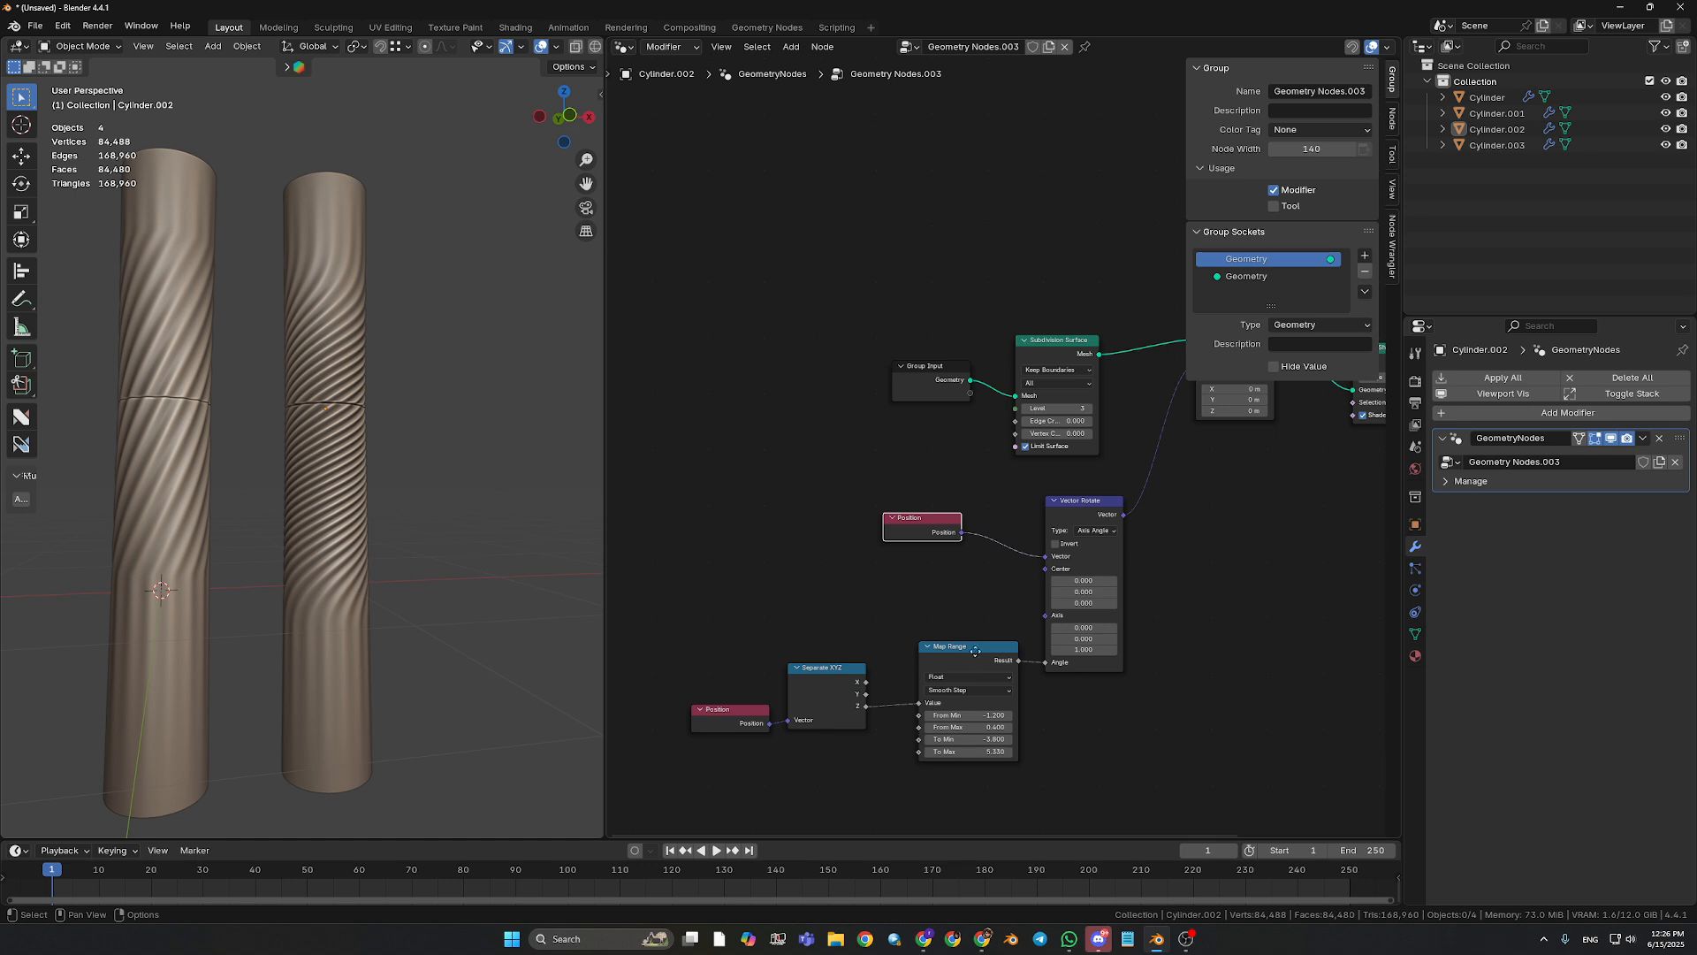
drag(976, 652, 963, 663)
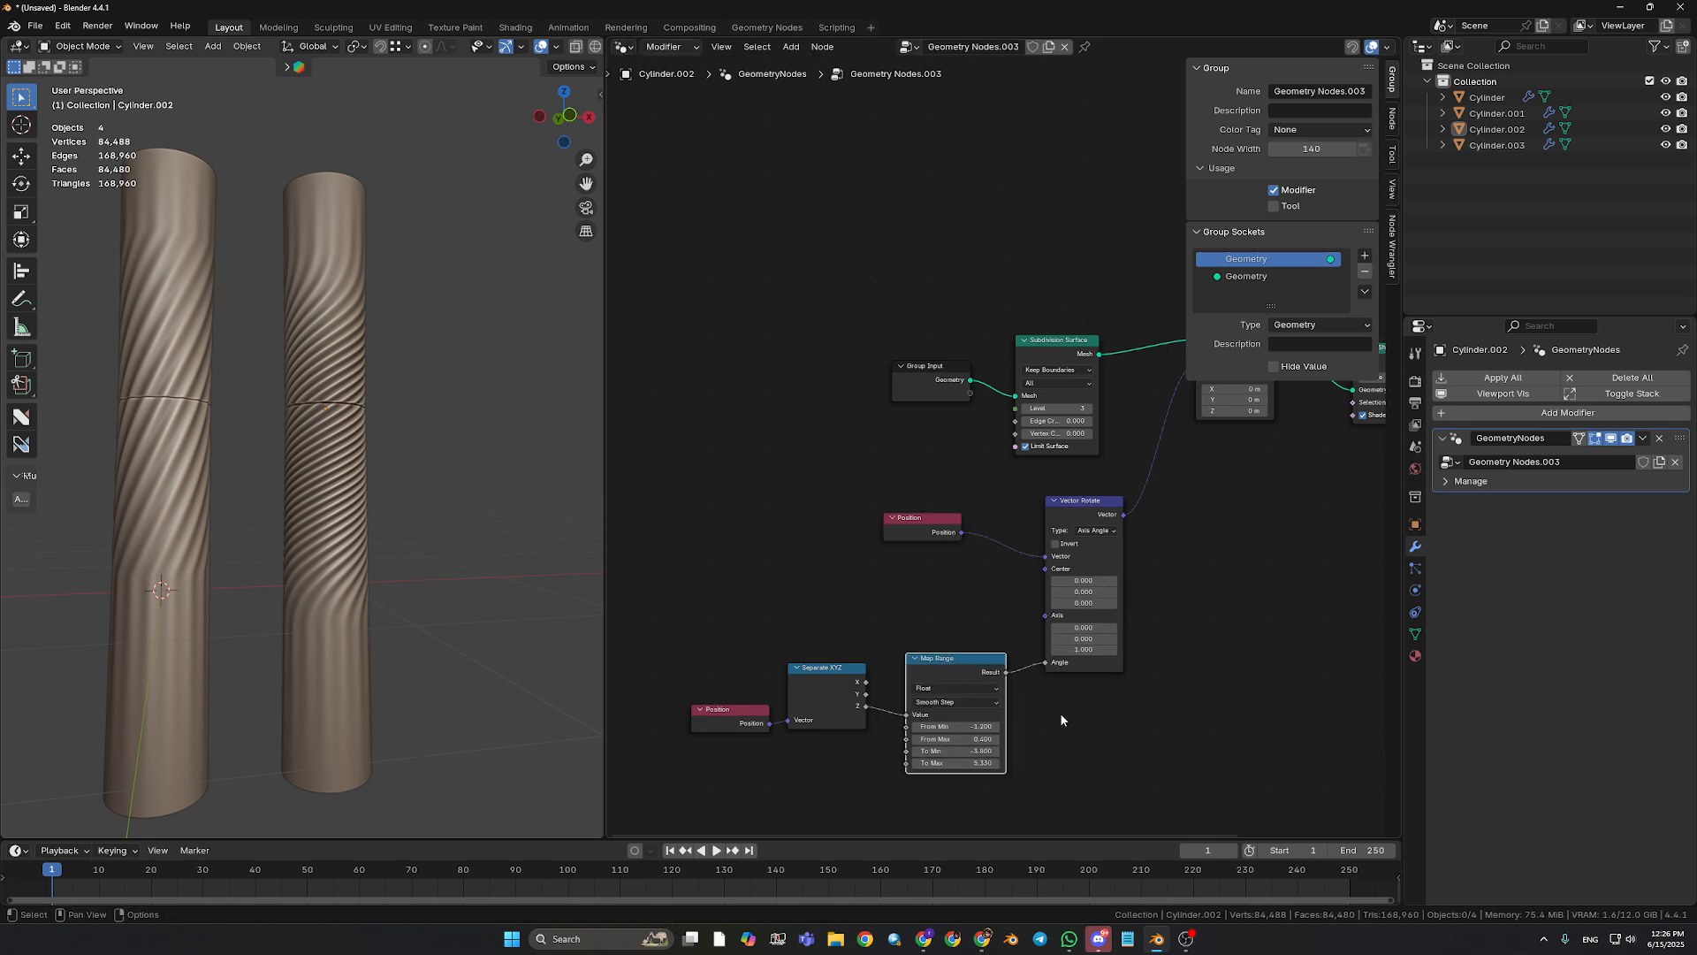
middle_drag(1061, 719, 1119, 686)
drag(1053, 586, 790, 705)
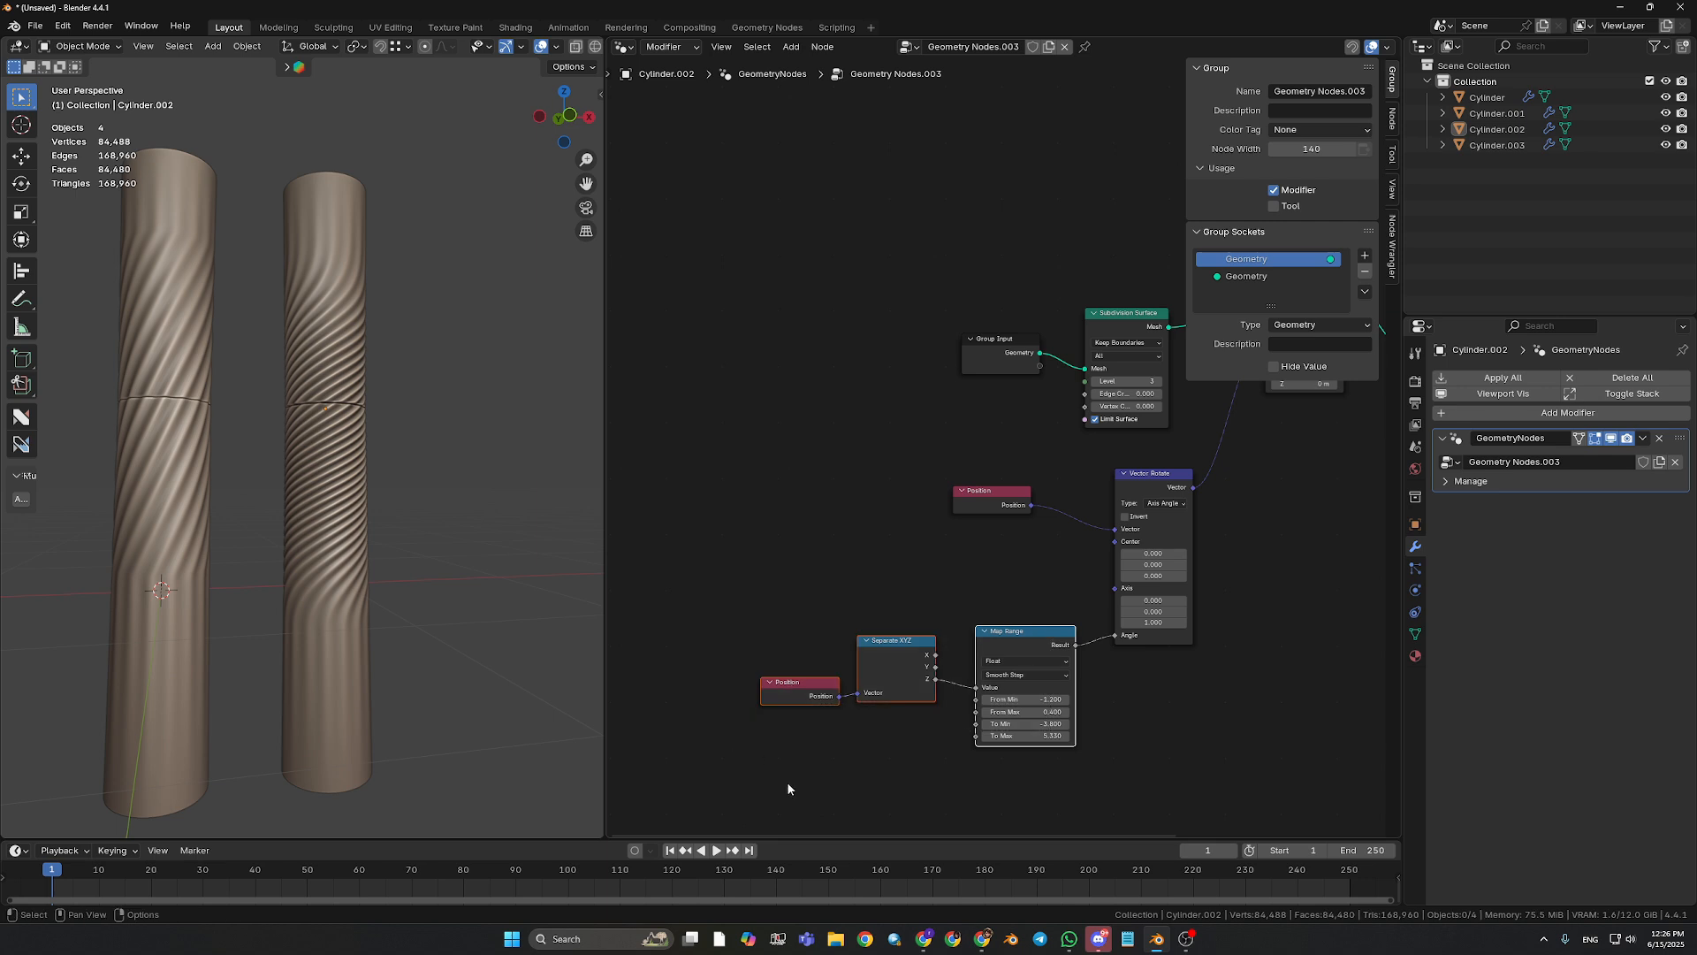
middle_drag(787, 782, 786, 766)
drag(789, 679, 748, 653)
click(778, 725)
- Raise the Separate XYZ node slightly, and move the Position, Separate XYZ and Map Range group closer to Vector Rotate
middle_drag(806, 750, 726, 744)
drag(798, 619, 785, 591)
middle_drag(805, 725, 782, 719)
drag(936, 565, 681, 685)
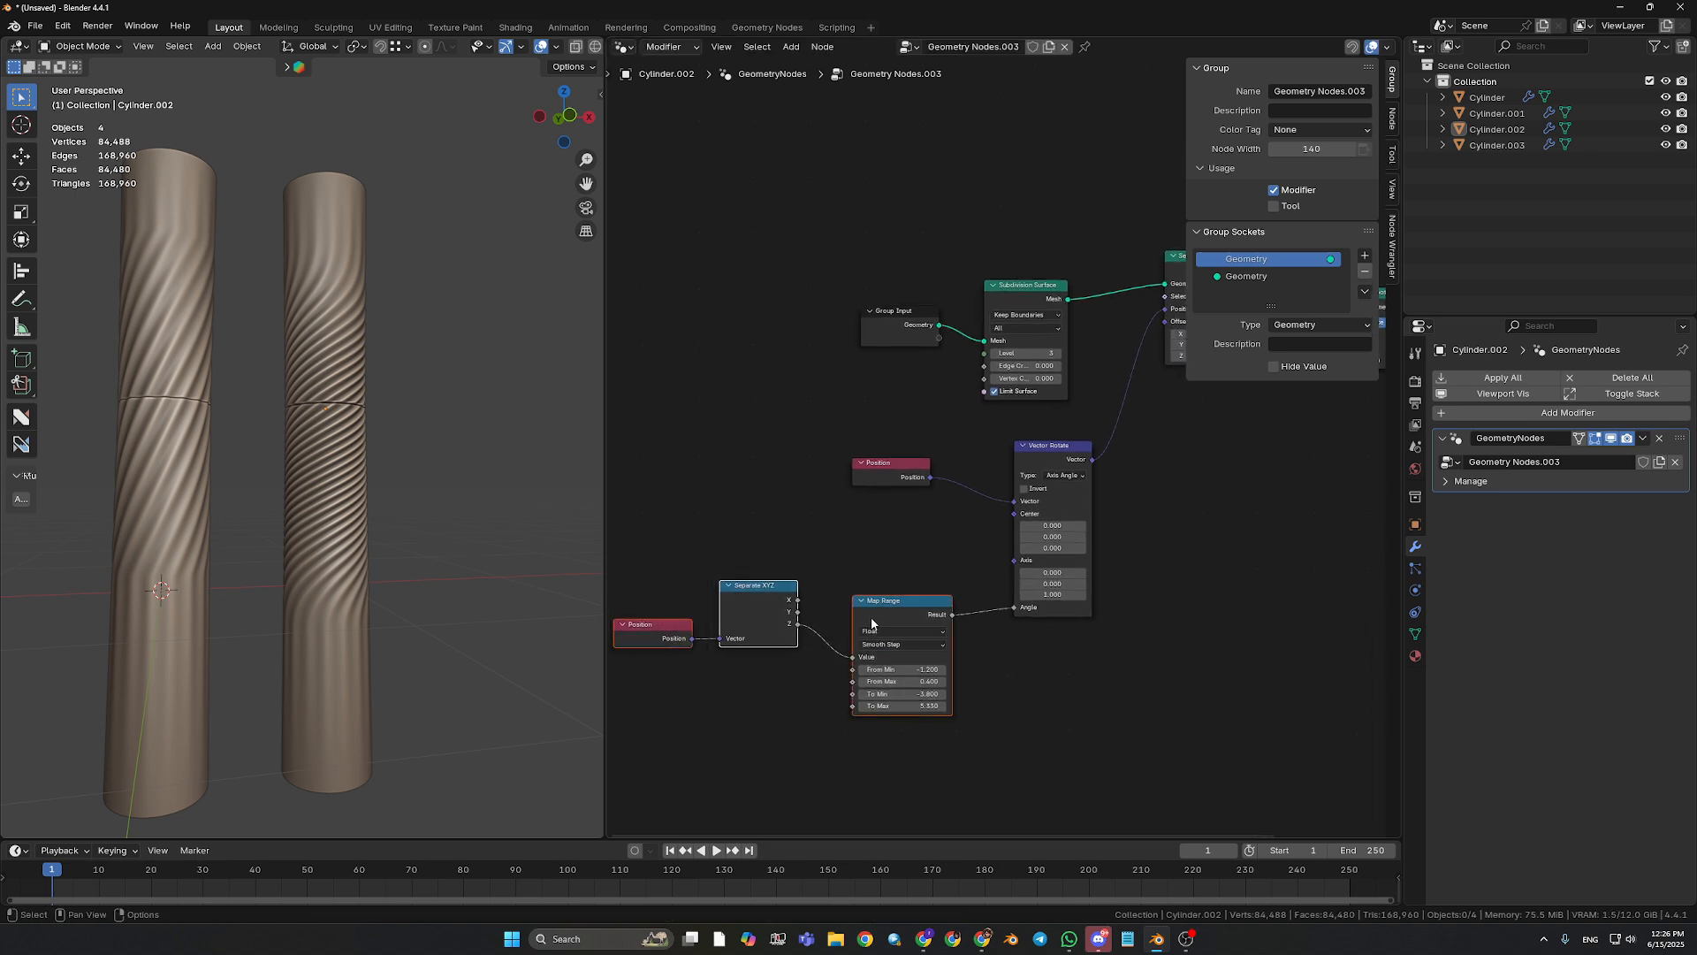
drag(899, 604, 931, 596)
click(760, 718)
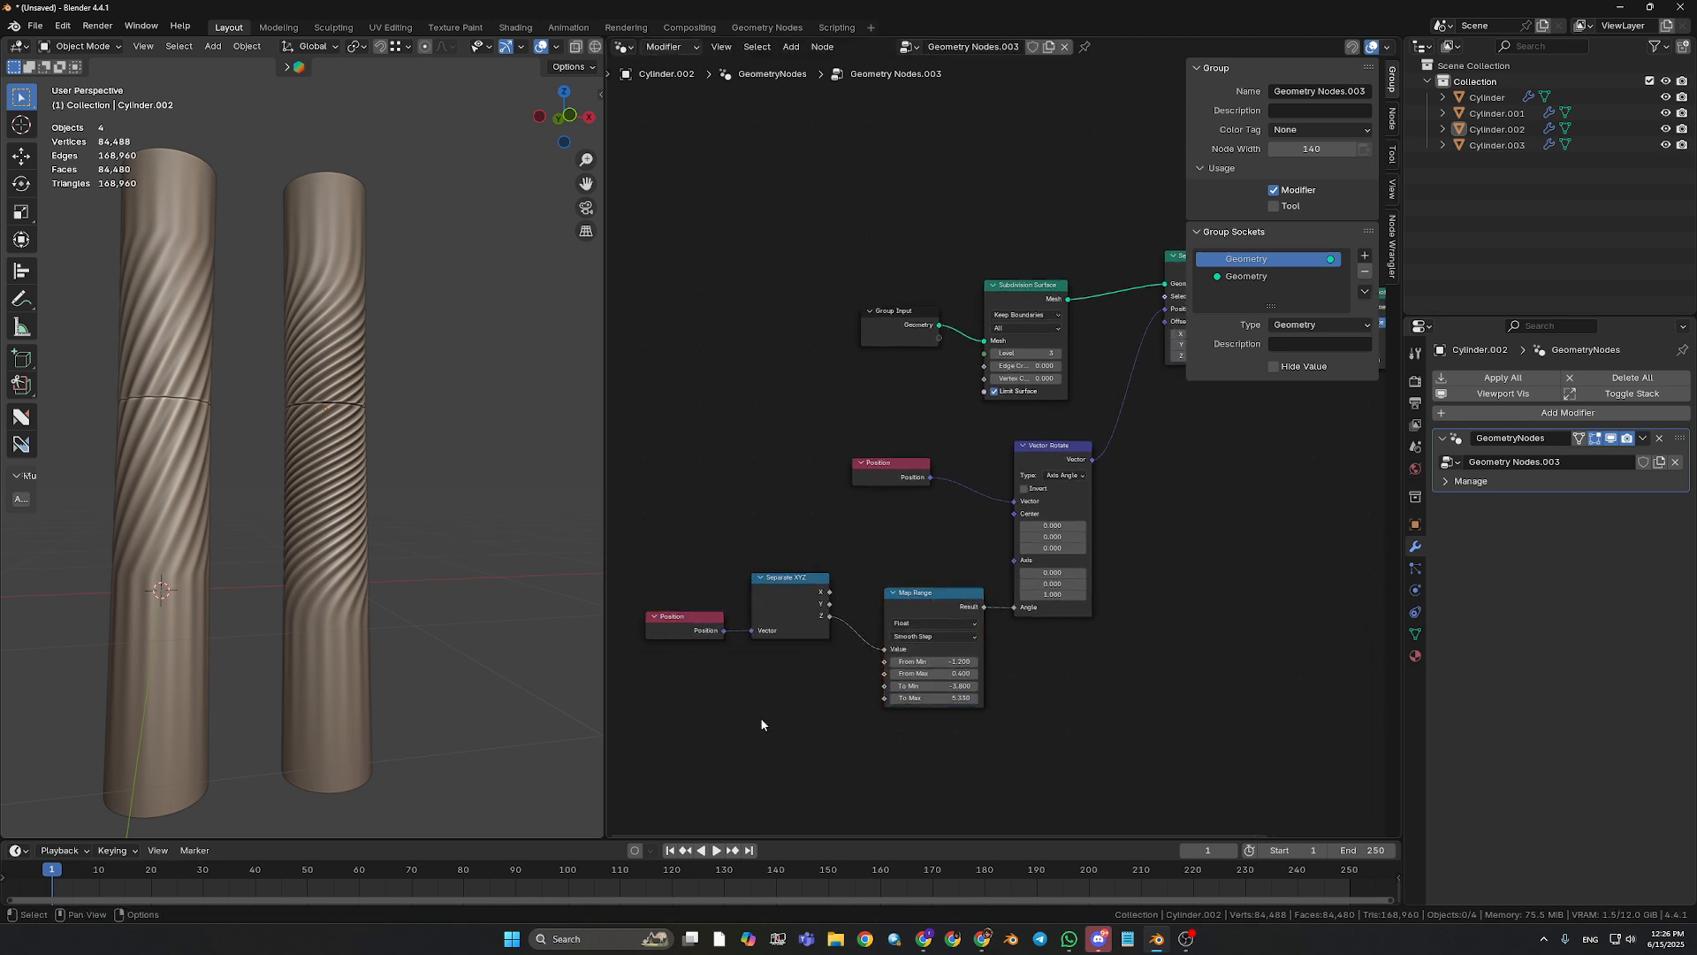
scroll(766, 727, down, 6)
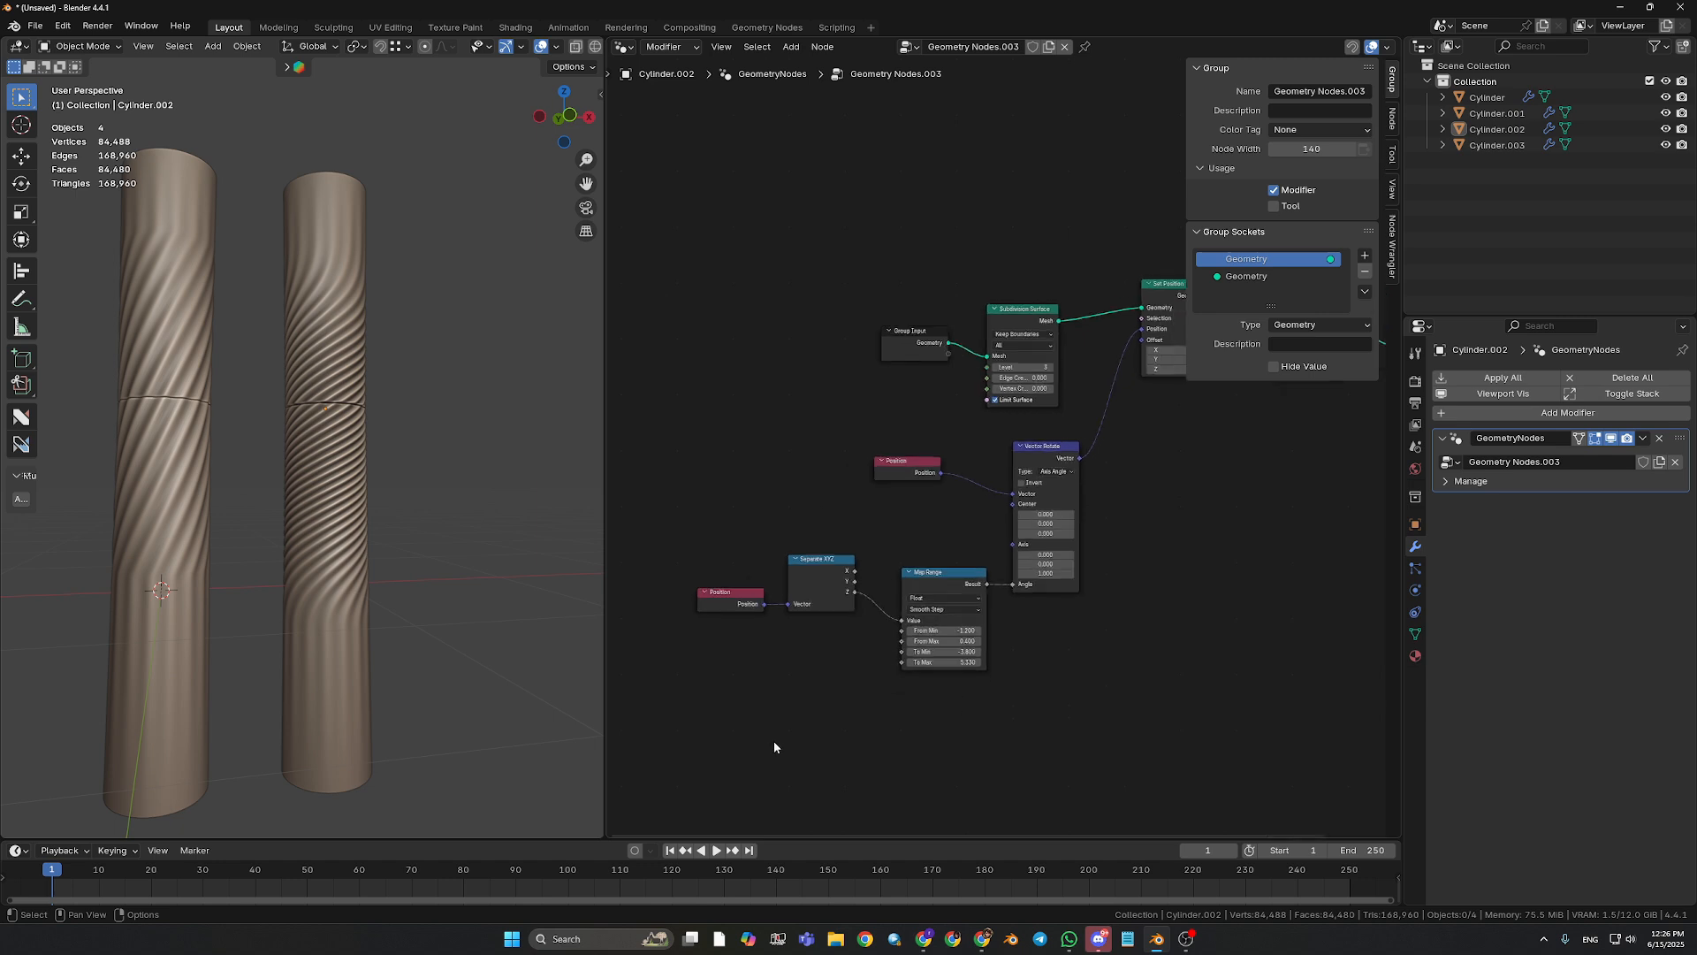
middle_drag(938, 713, 783, 748)
scroll(718, 703, up, 2)
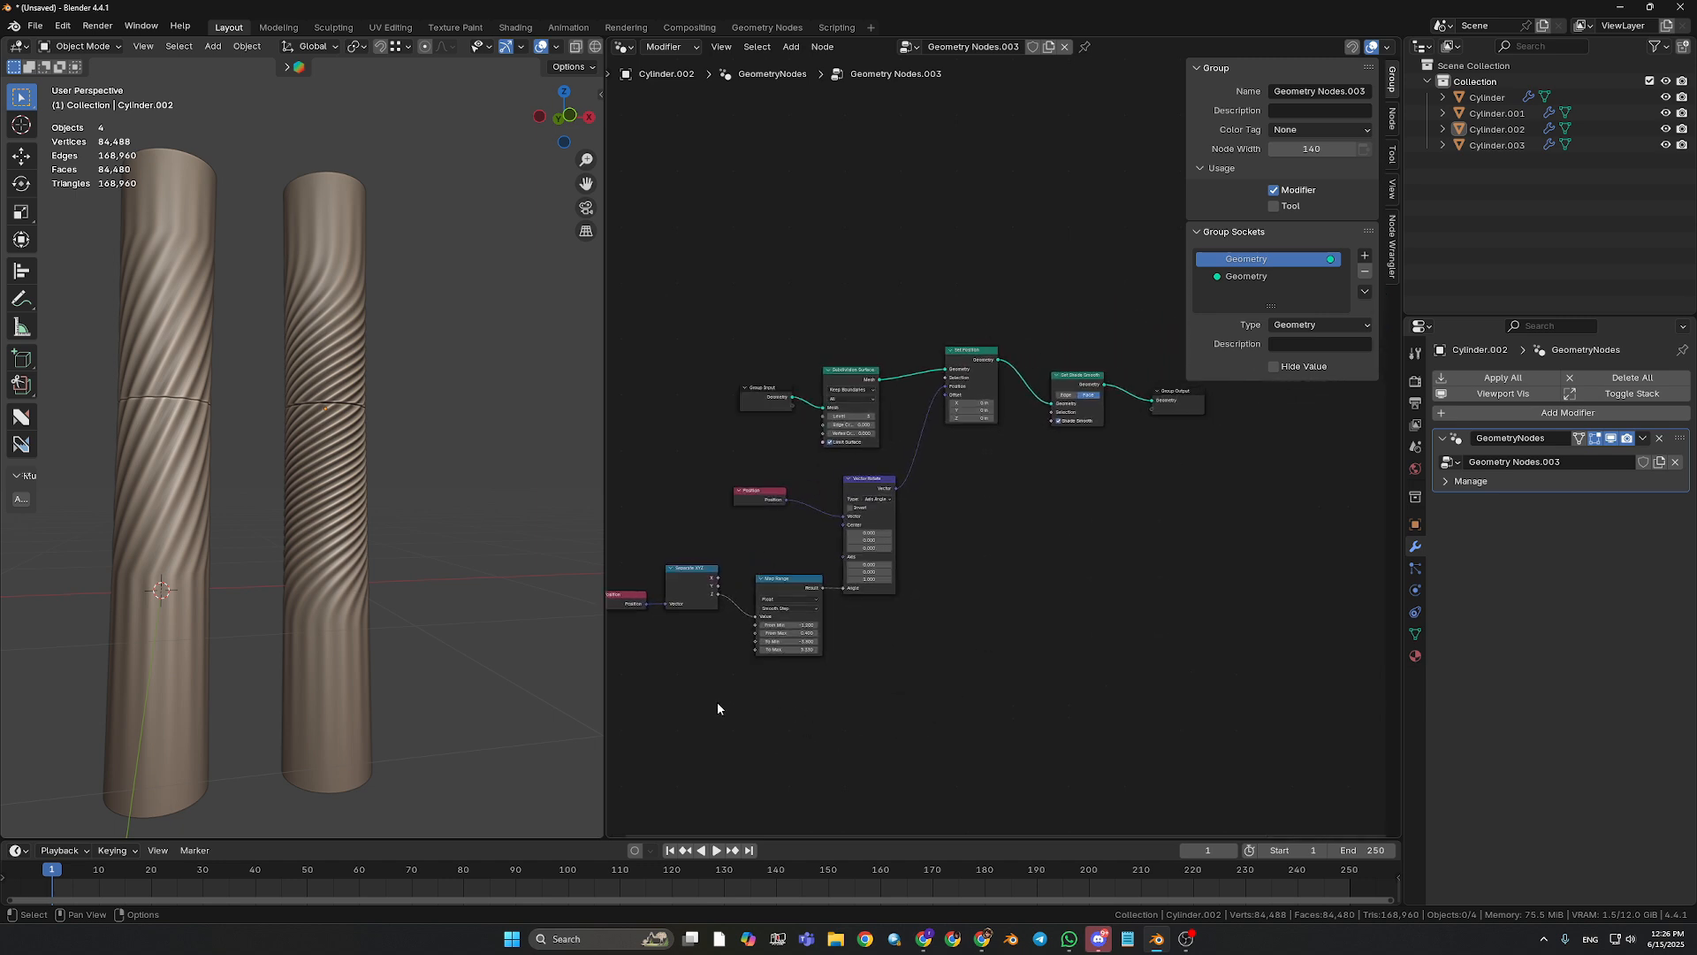
middle_drag(726, 698, 854, 742)
scroll(757, 750, up, 2)
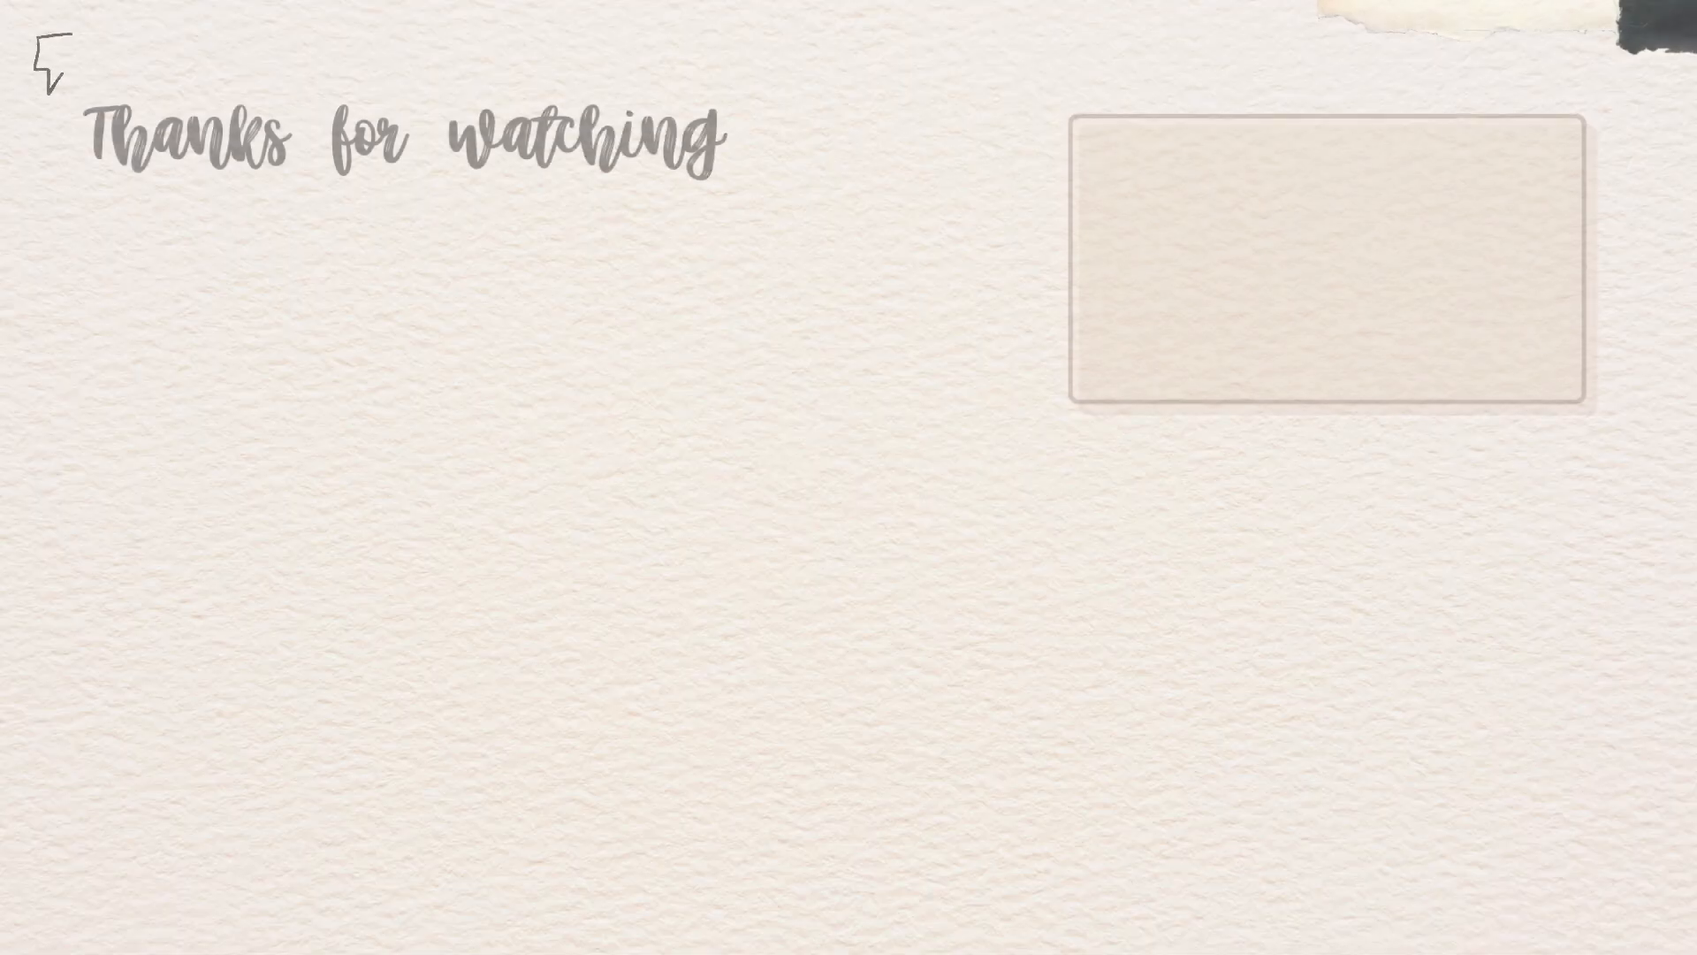